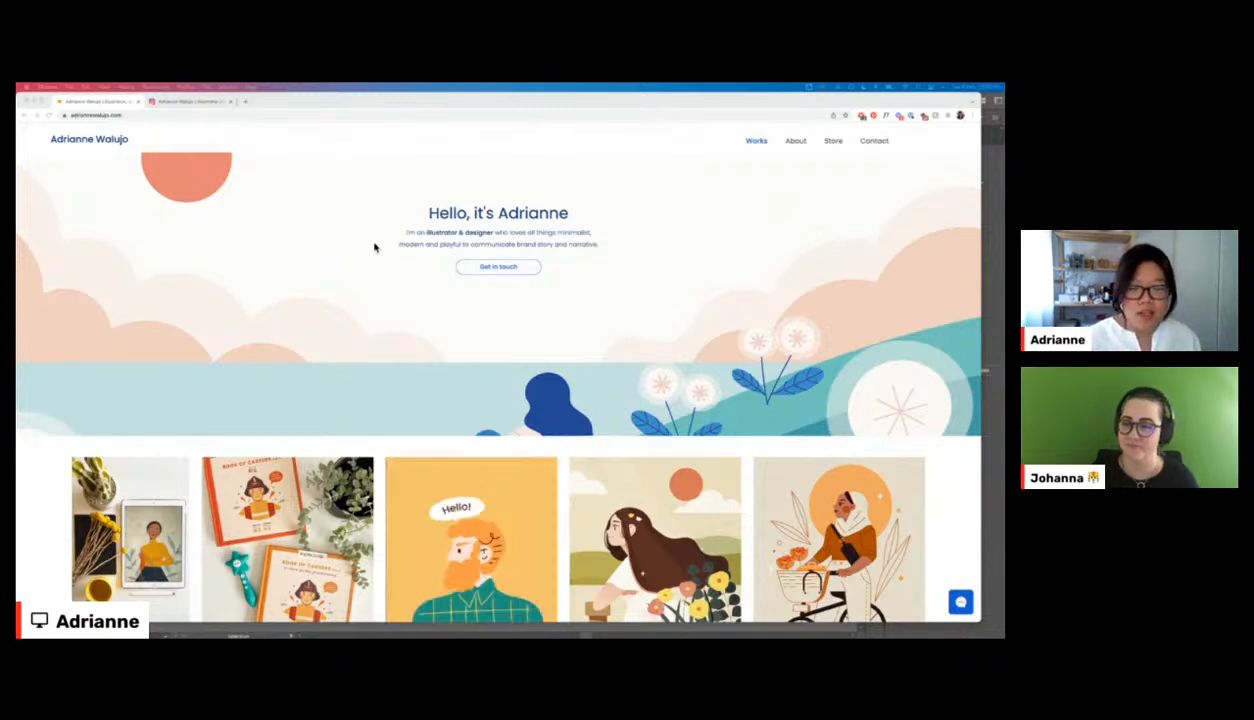
# - Look through the illustration gallery on the portfolio website's home page, from the hero banner down to the footer
pyautogui.scroll(-1, 375, 247)
pyautogui.scroll(1, 375, 247)
pyautogui.scroll(-2, 375, 247)
pyautogui.scroll(1, 375, 247)
pyautogui.scroll(-1, 375, 247)
pyautogui.scroll(-1, 375, 247)
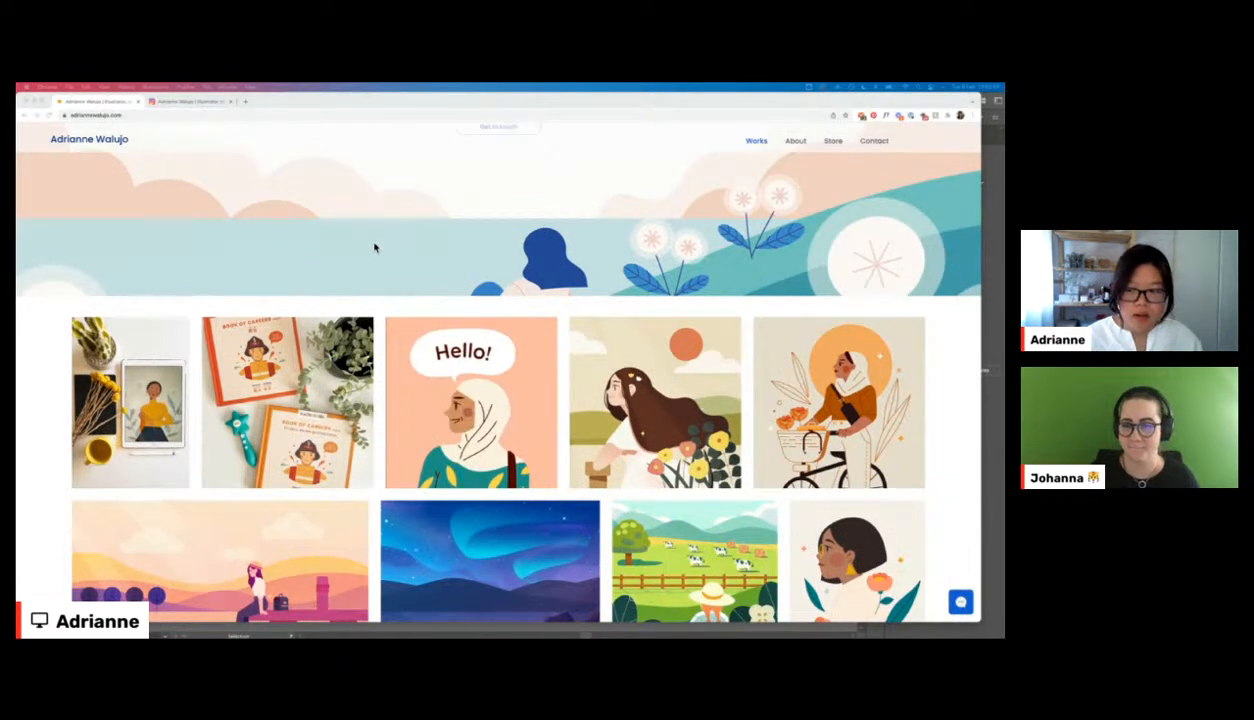
pyautogui.scroll(-1, 375, 247)
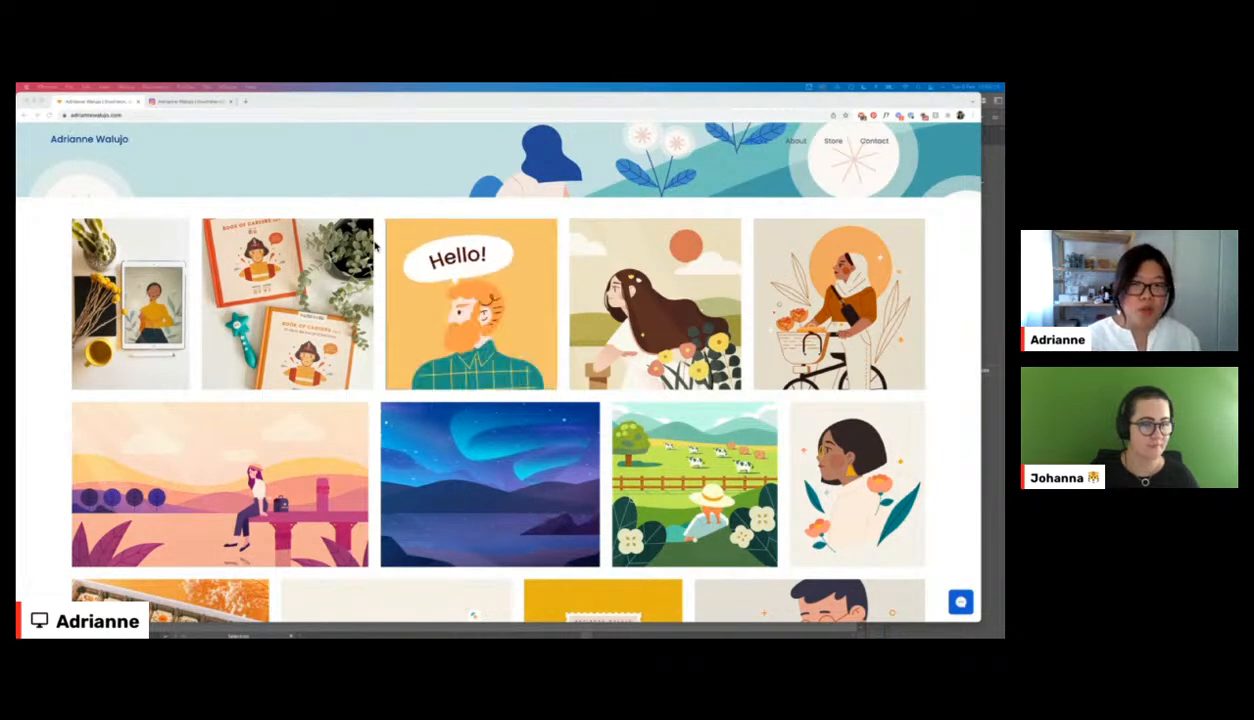
pyautogui.scroll(-2, 460, 293)
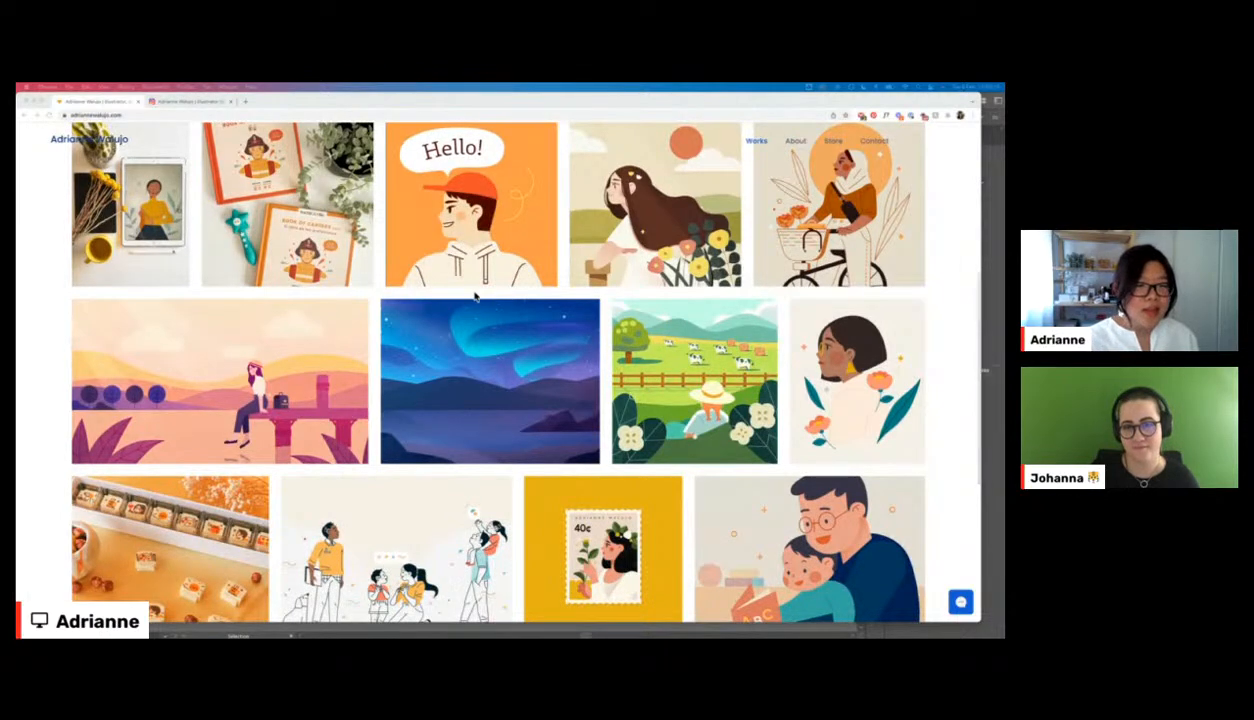
pyautogui.scroll(2, 460, 293)
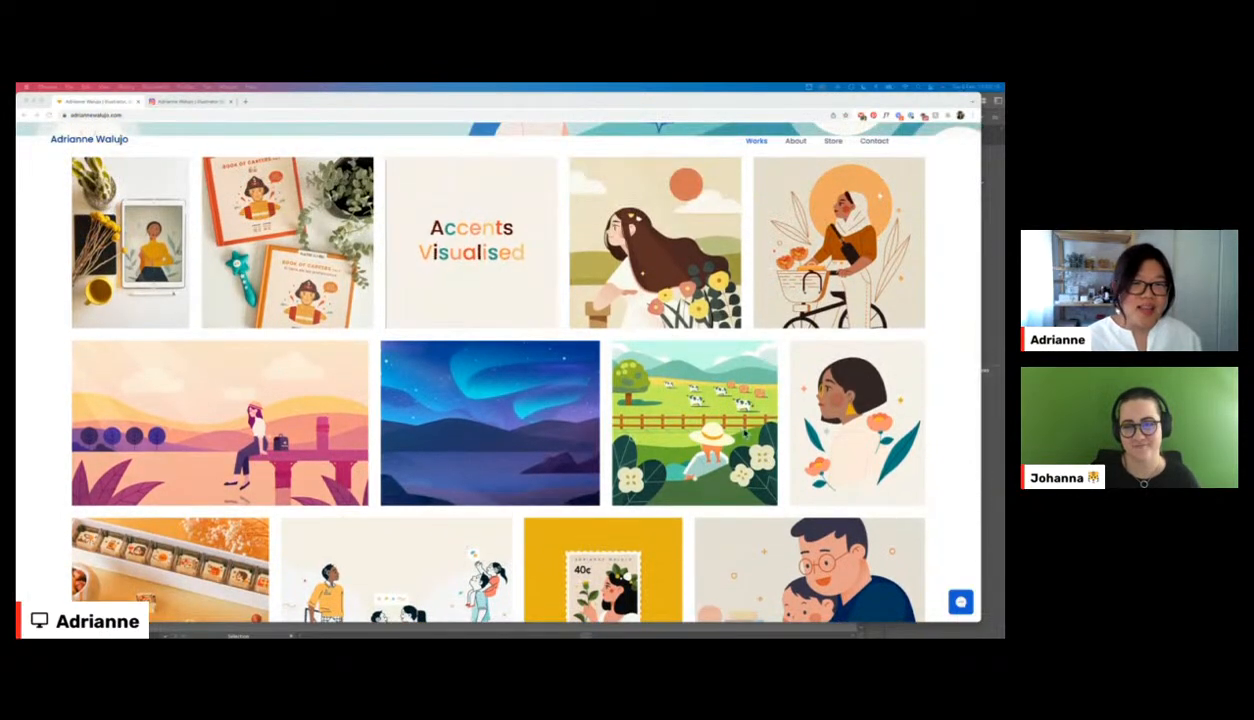
pyautogui.scroll(-2, 498, 370)
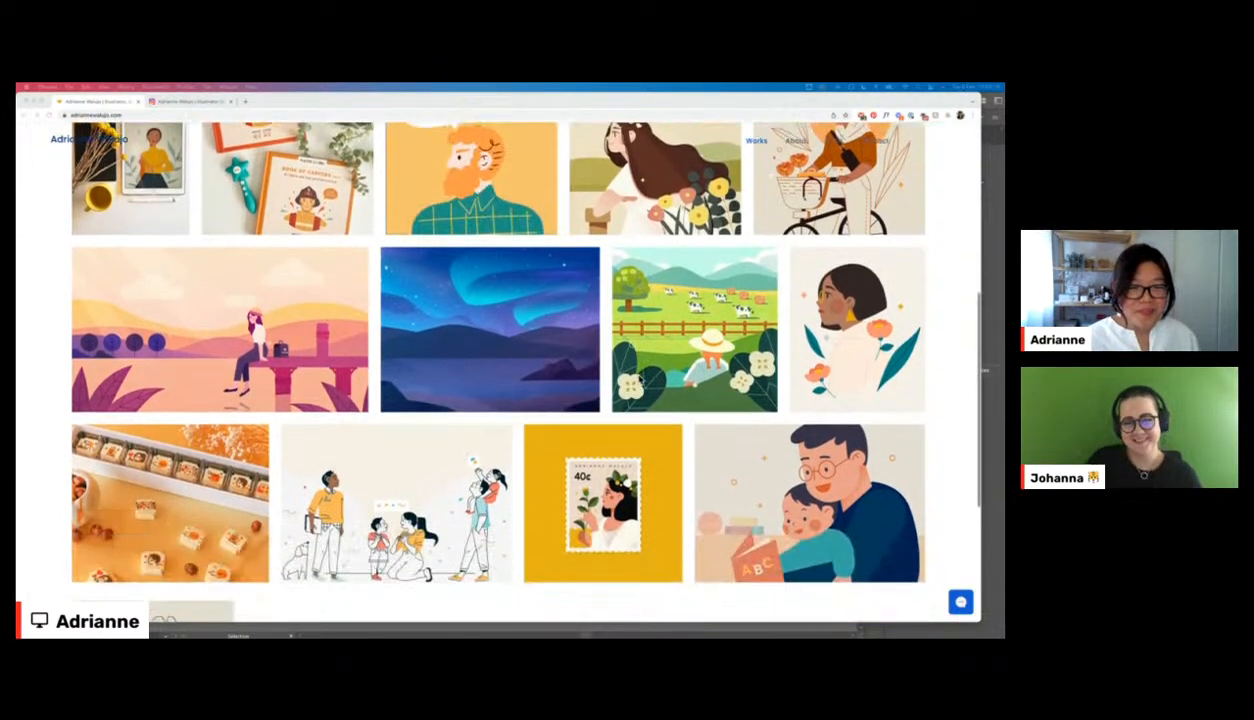
pyautogui.scroll(-2, 498, 370)
pyautogui.scroll(6, 498, 370)
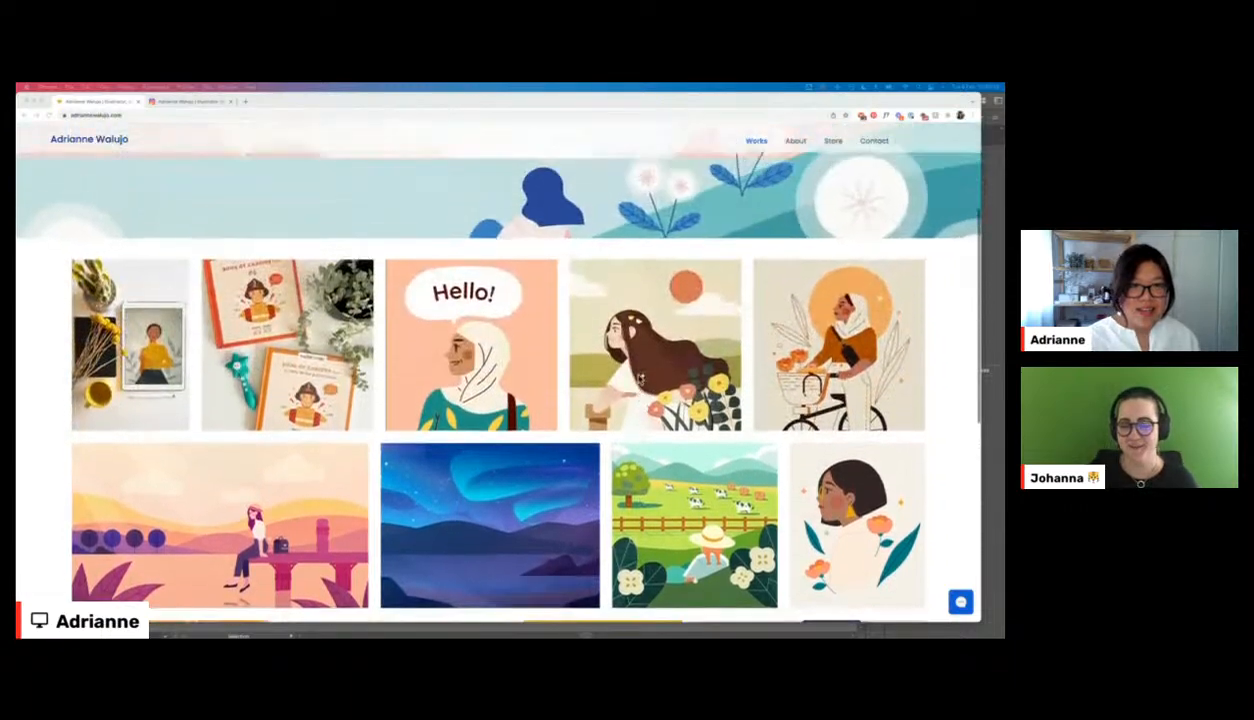
pyautogui.scroll(3, 638, 378)
pyautogui.scroll(-10, 638, 378)
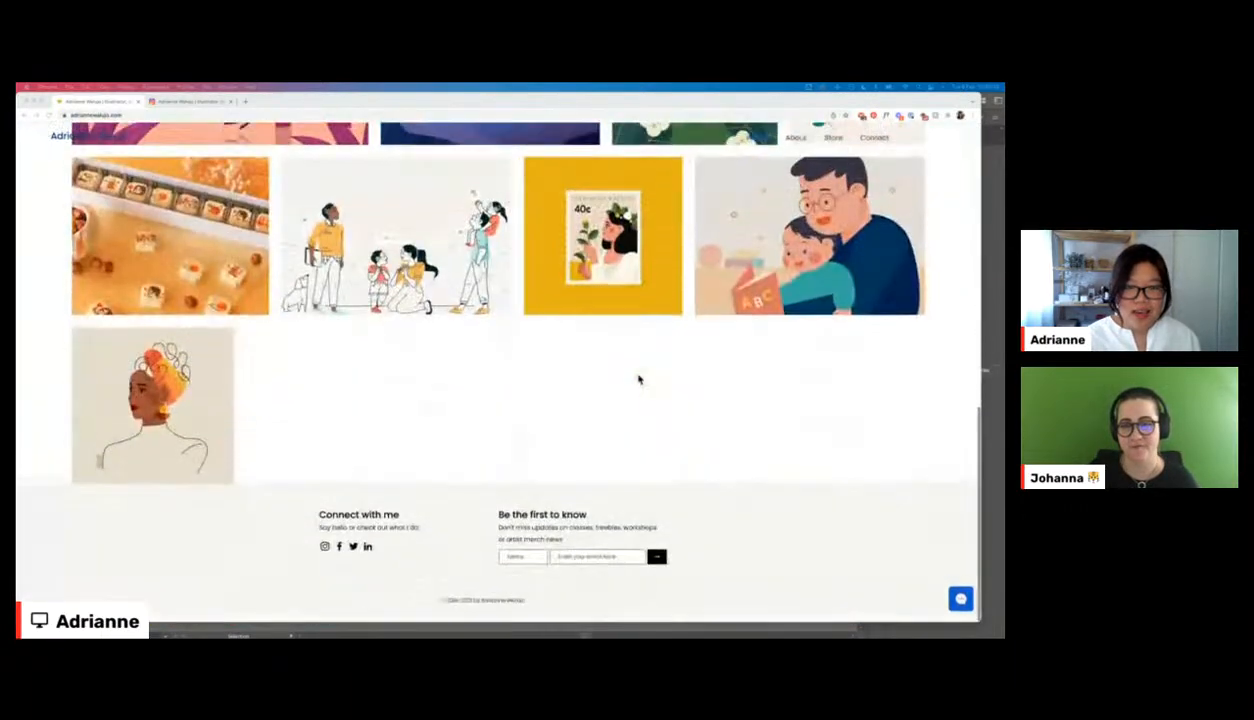
pyautogui.scroll(10, 638, 378)
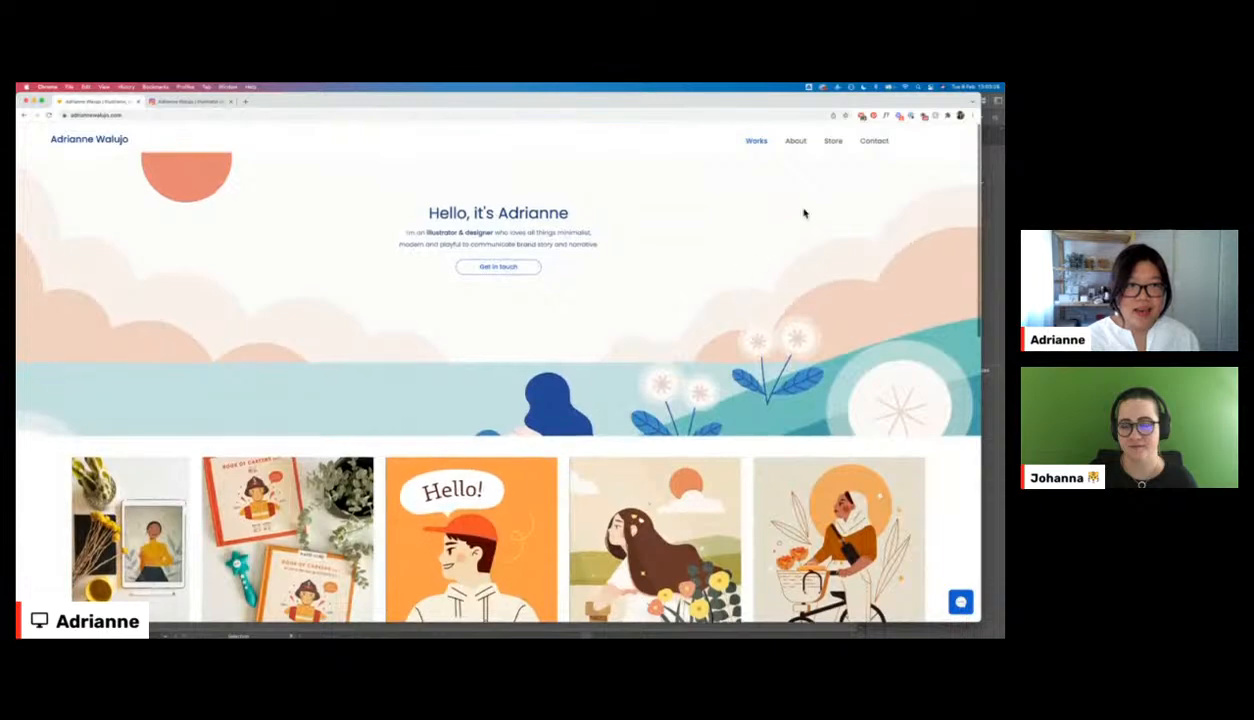
# - Review the bio, clients and publications on the portfolio's About page, and open the Contact page
pyautogui.click(793, 145)
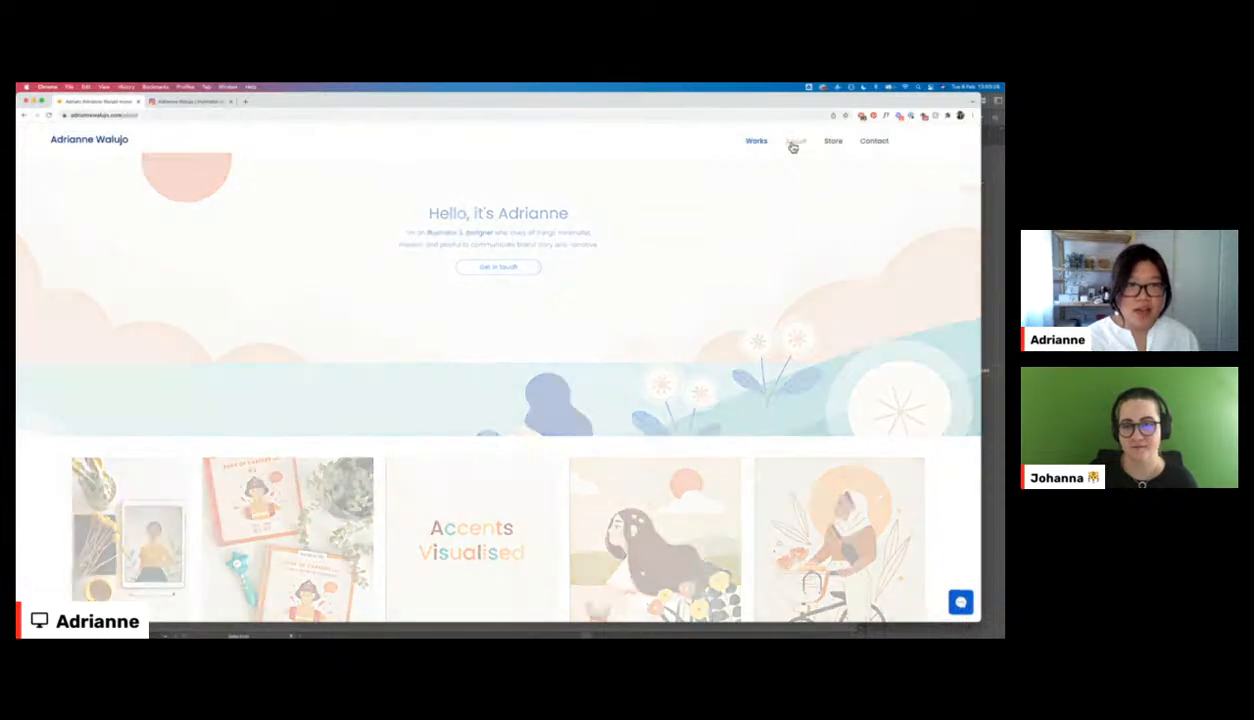
pyautogui.scroll(-2, 610, 308)
pyautogui.scroll(2, 609, 309)
pyautogui.scroll(1, 608, 308)
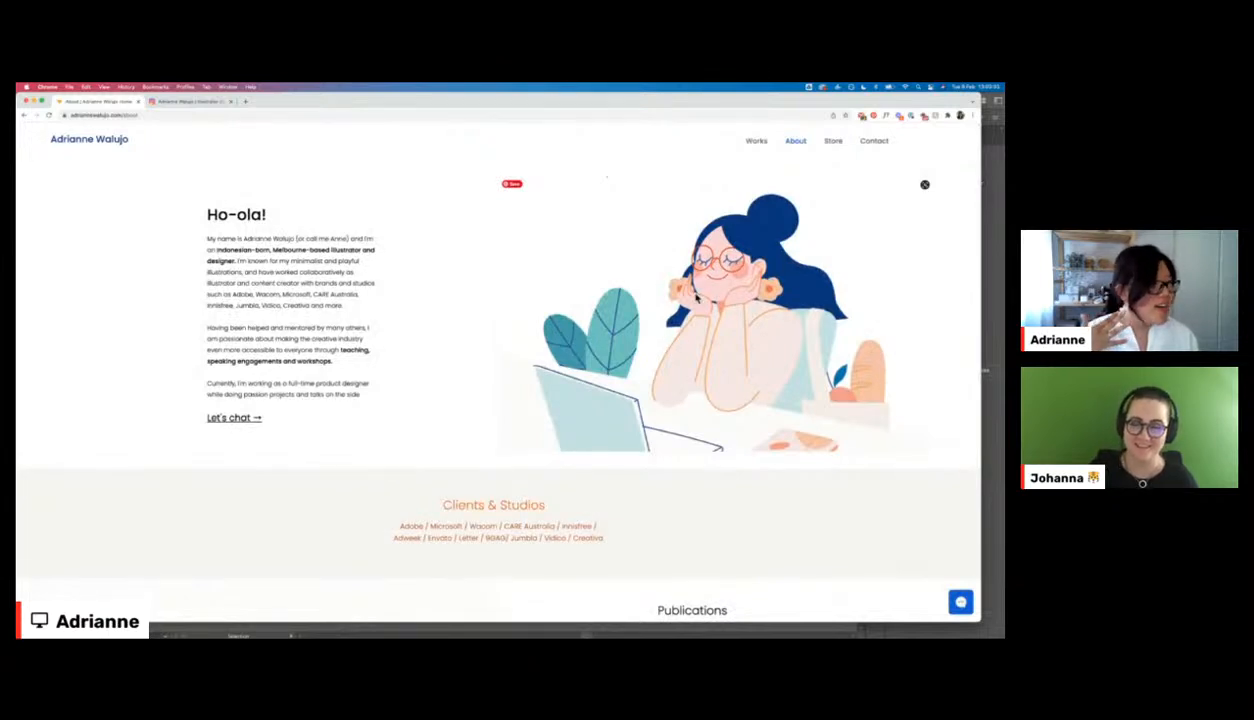
pyautogui.scroll(-3, 750, 314)
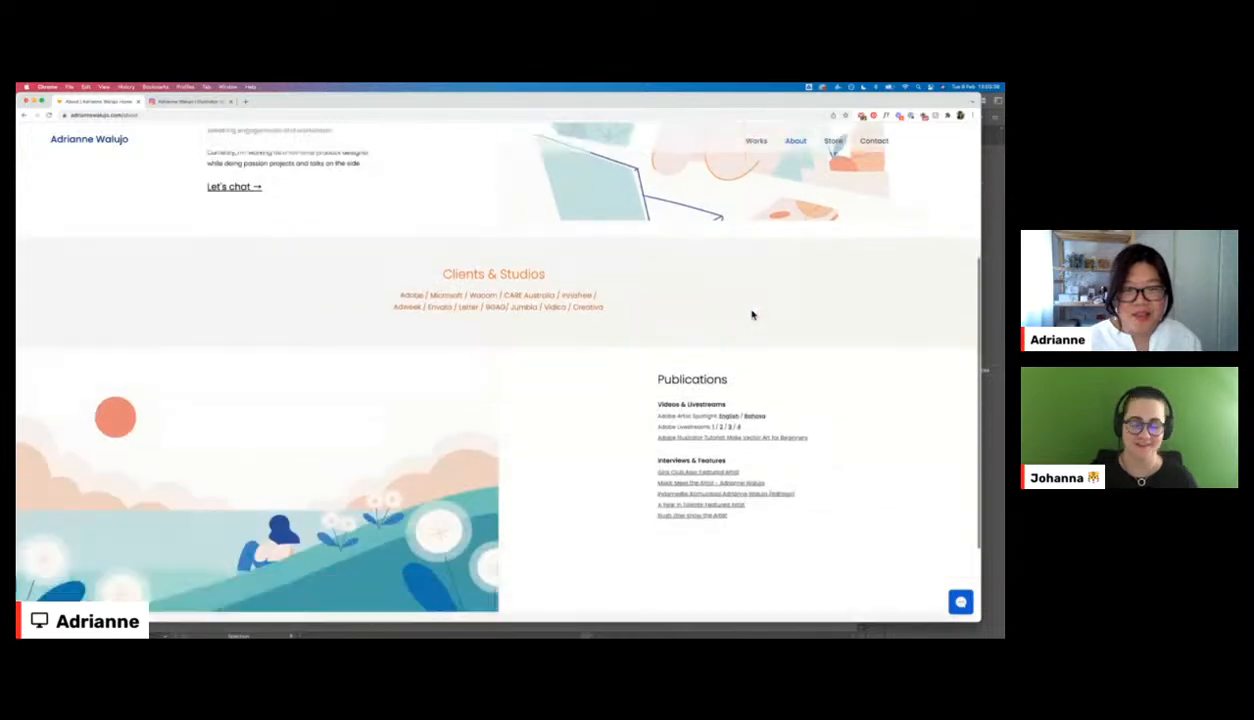
pyautogui.scroll(1, 750, 314)
pyautogui.scroll(-3, 750, 314)
pyautogui.scroll(5, 876, 160)
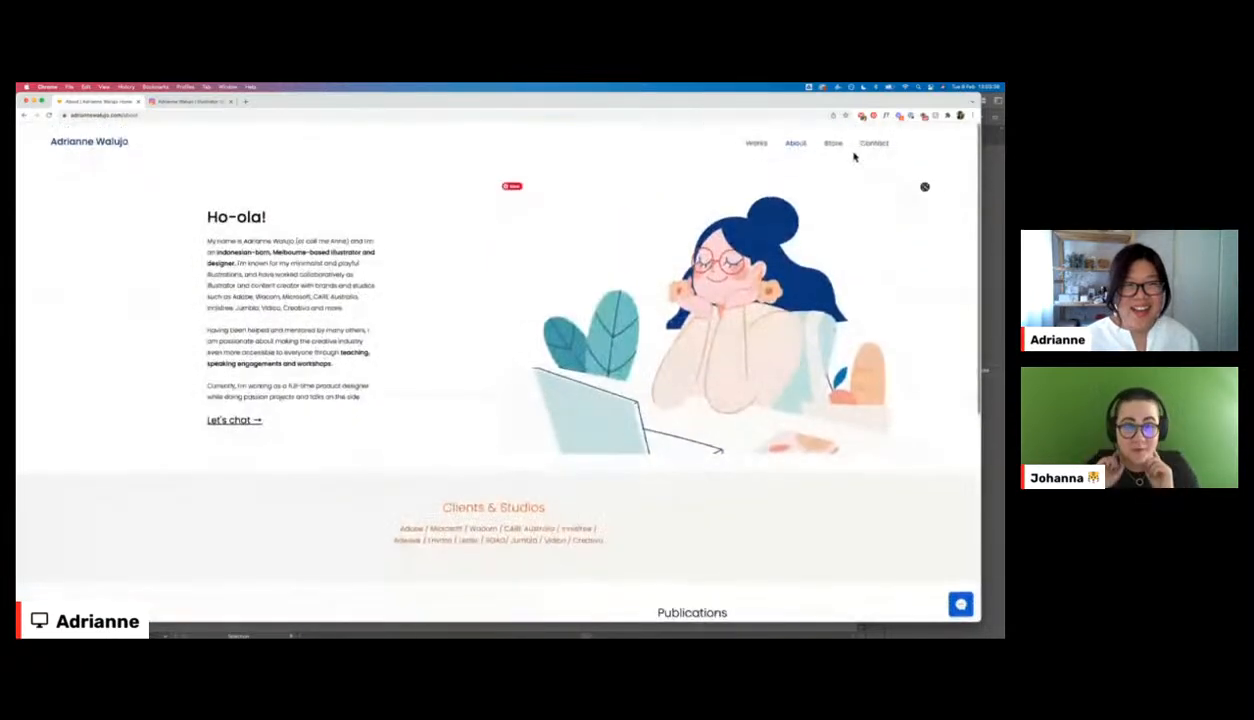
pyautogui.click(876, 143)
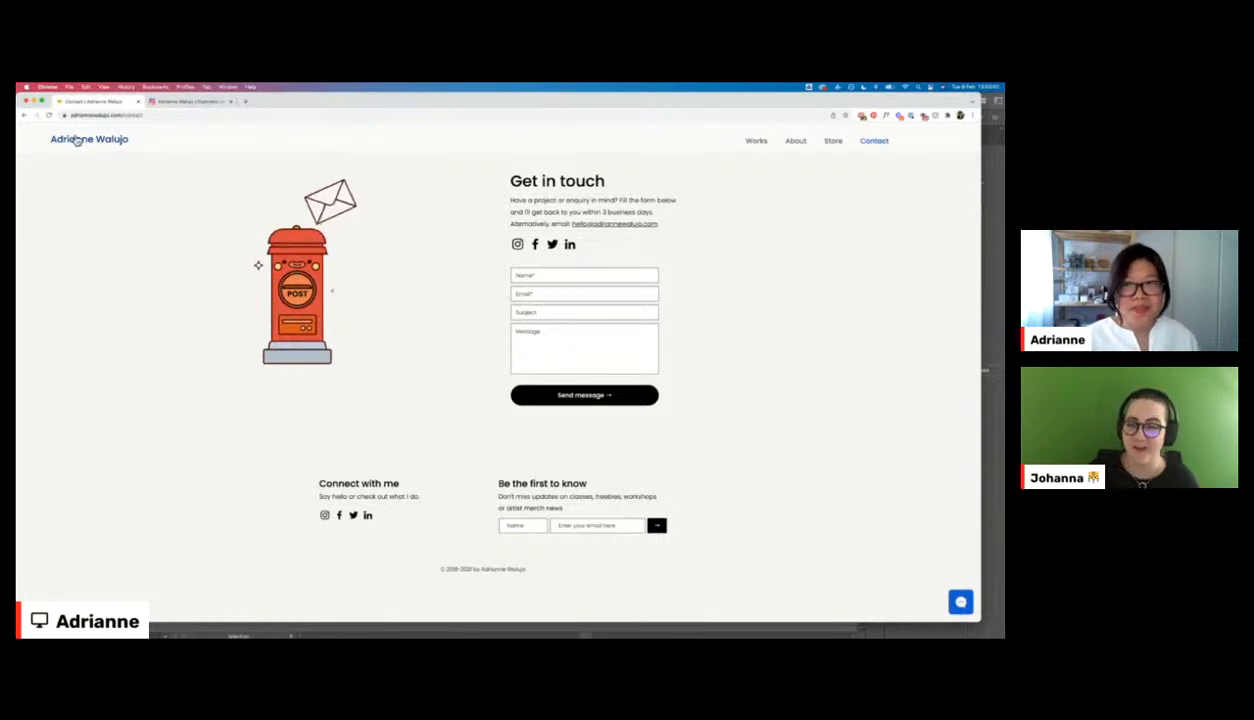
# - Switch to the illustrator's Instagram profile and look through the posted illustrations, returning to the profile header
pyautogui.click(190, 102)
pyautogui.scroll(-2, 288, 280)
pyautogui.scroll(1, 146, 266)
pyautogui.scroll(1, 146, 266)
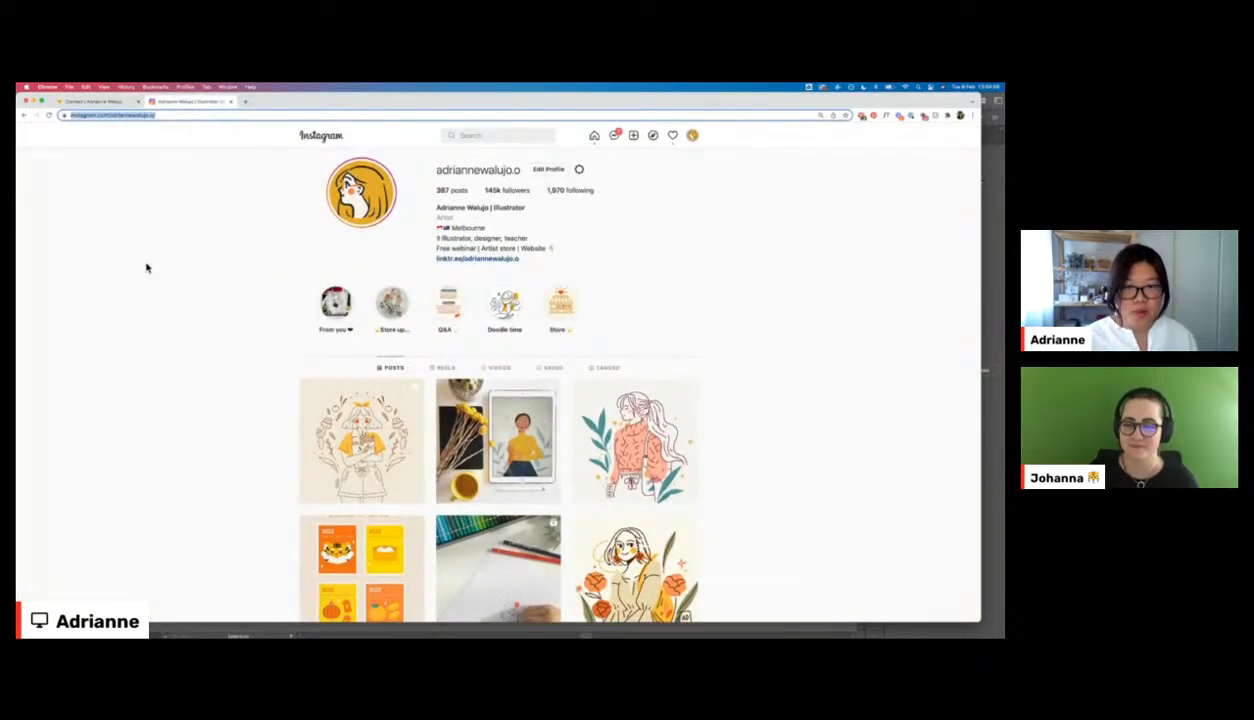
pyautogui.scroll(-3, 146, 267)
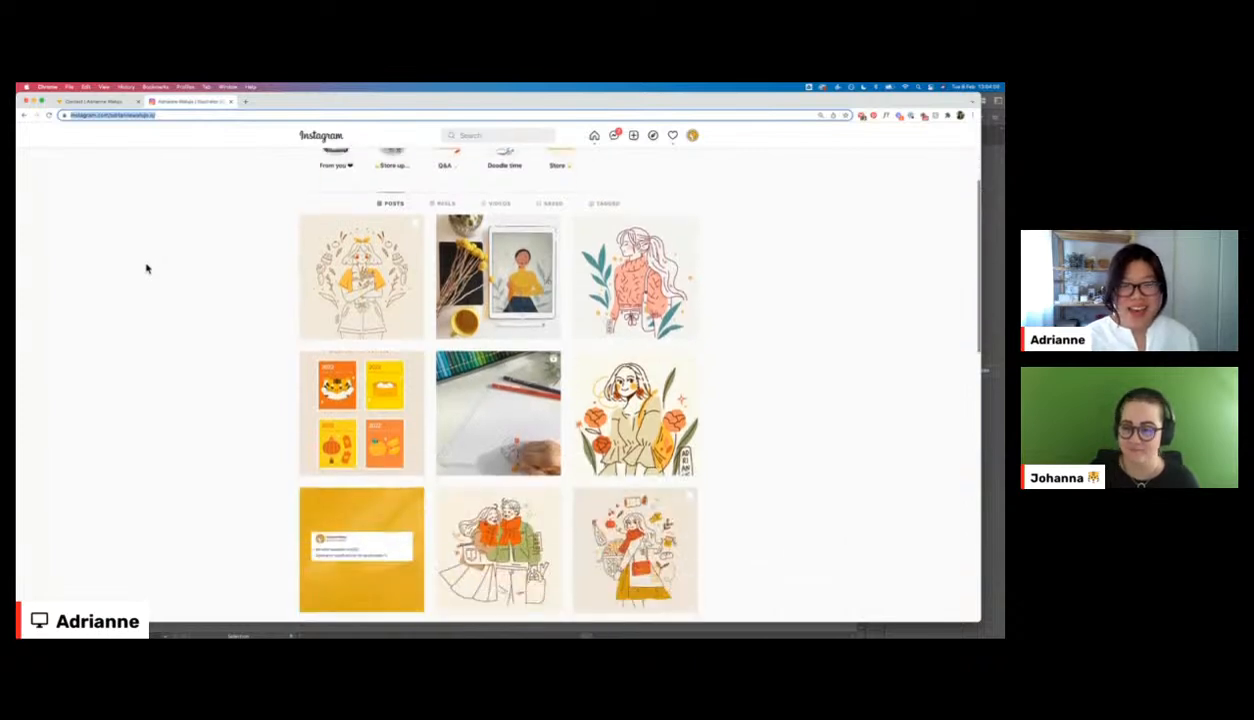
pyautogui.scroll(-2, 146, 268)
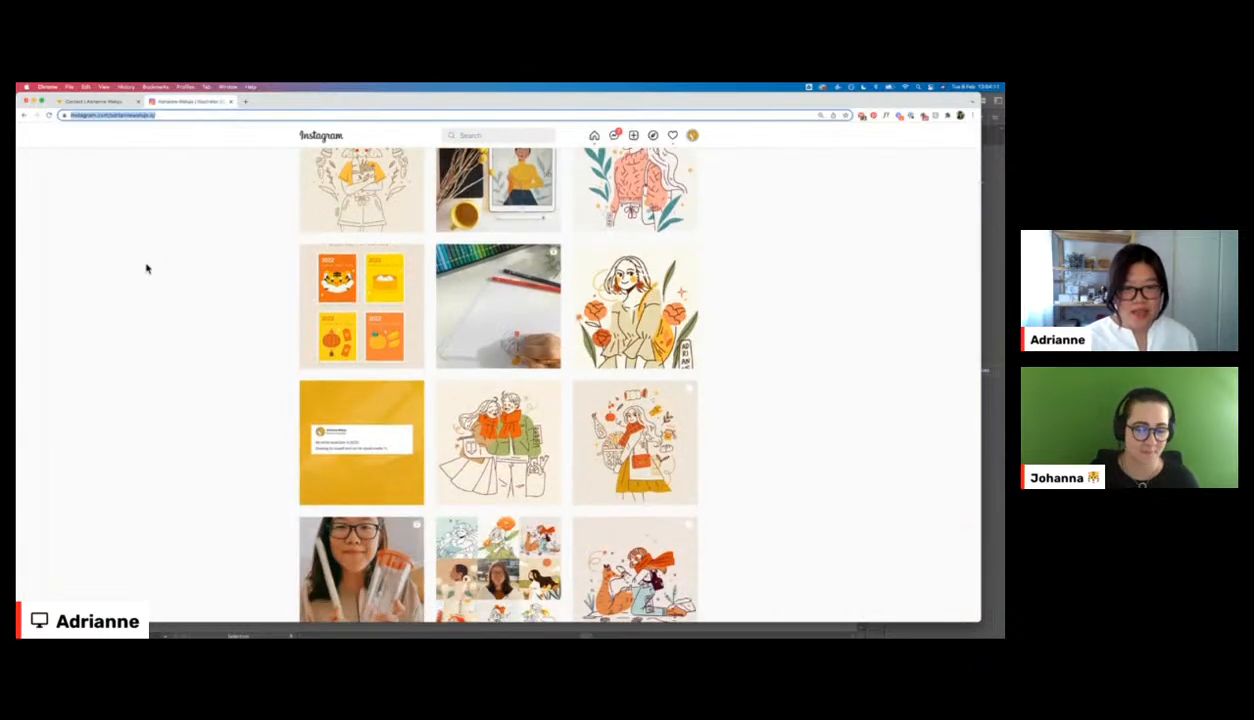
pyautogui.scroll(-4, 146, 268)
pyautogui.scroll(-1, 146, 268)
pyautogui.scroll(-1, 146, 268)
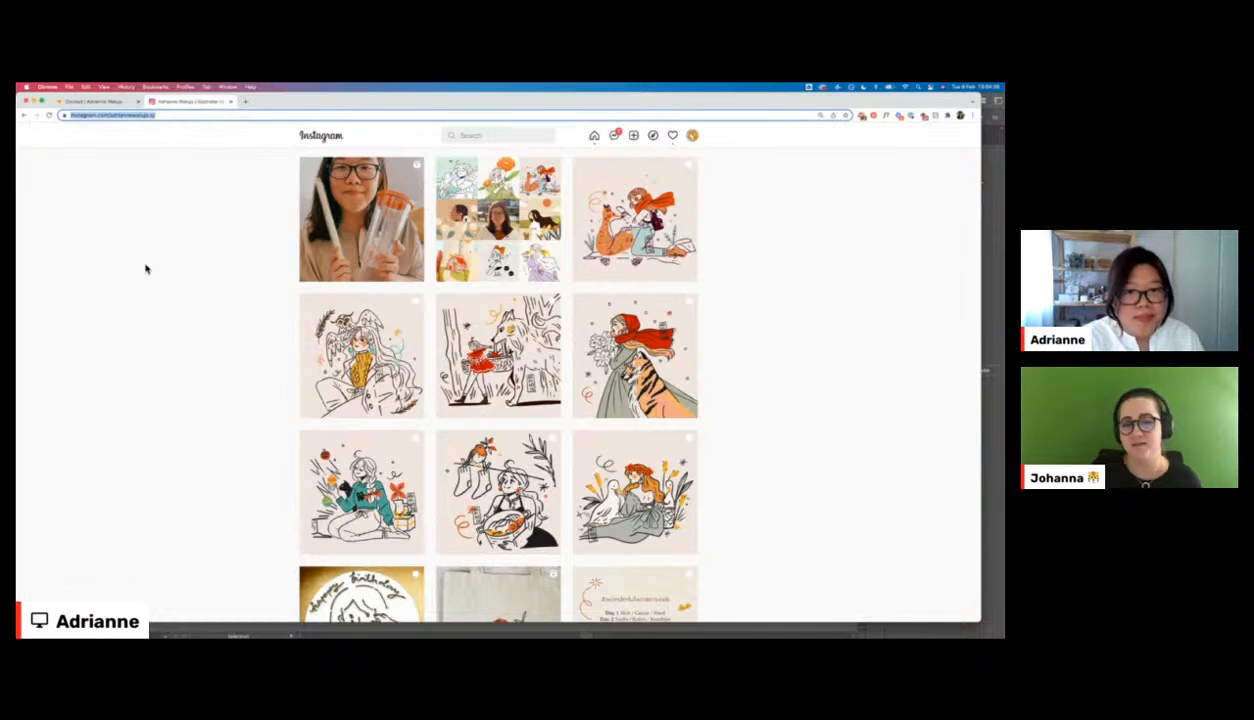
pyautogui.scroll(2, 146, 269)
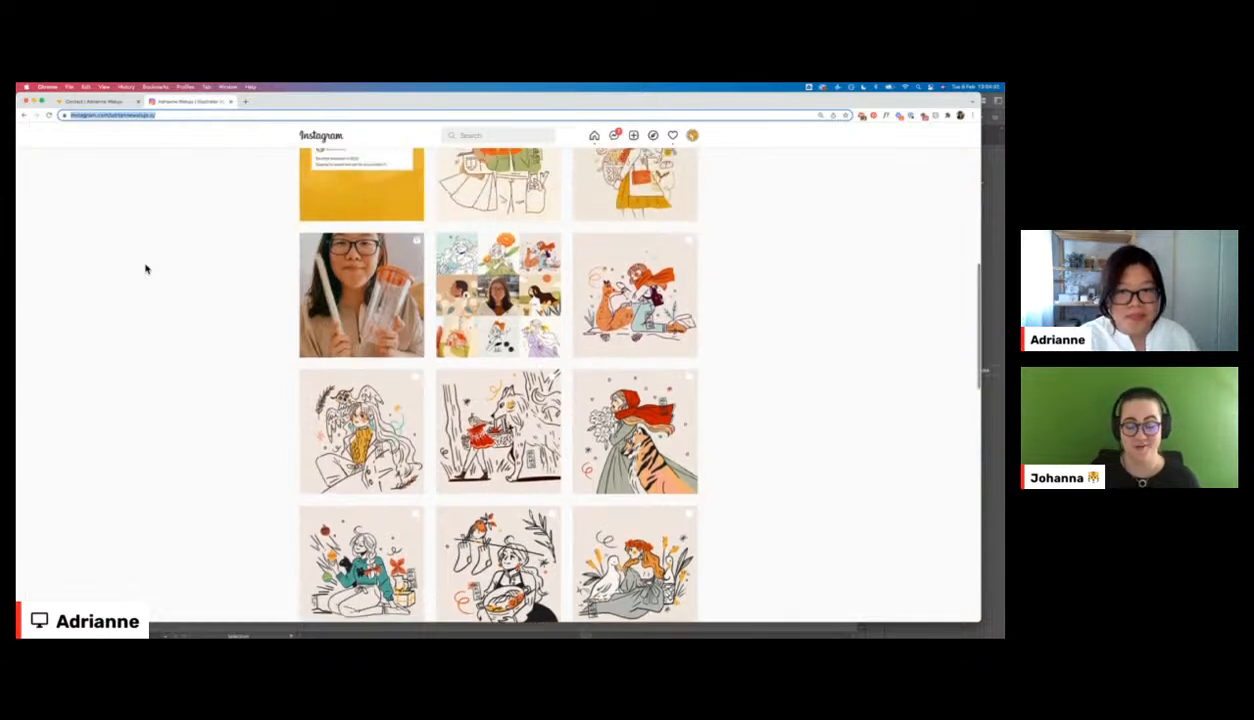
pyautogui.scroll(2, 141, 279)
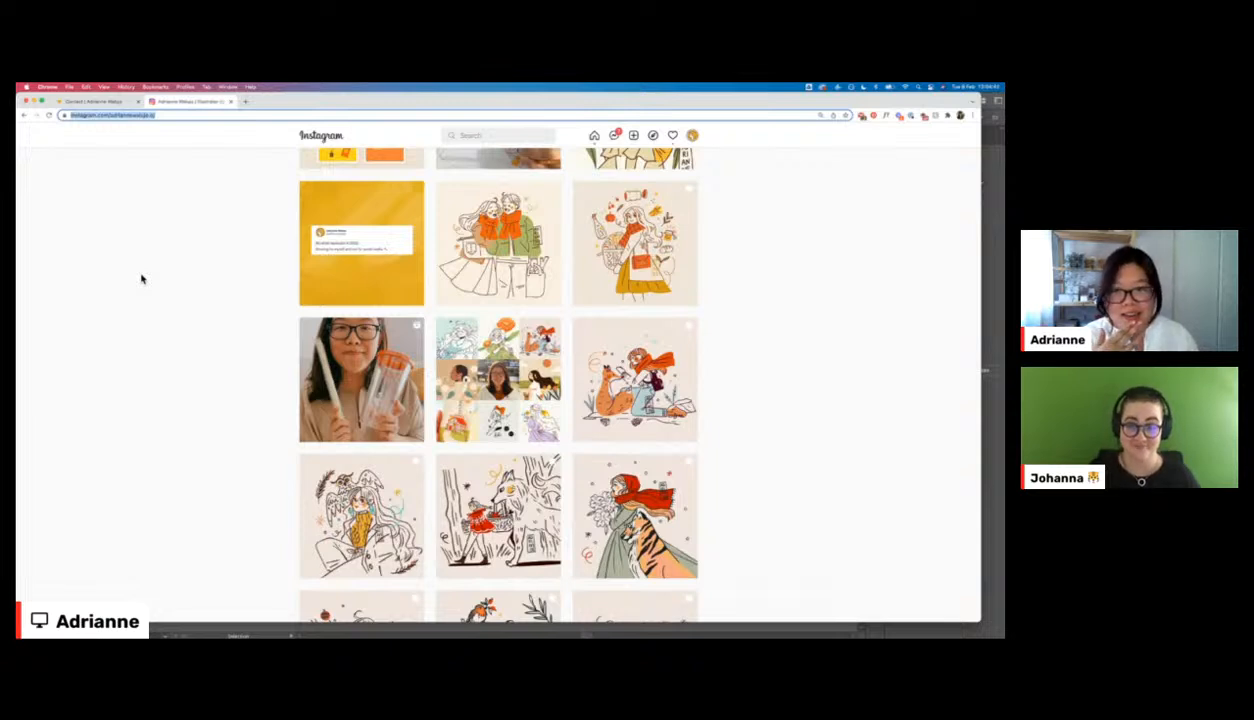
pyautogui.scroll(2, 125, 285)
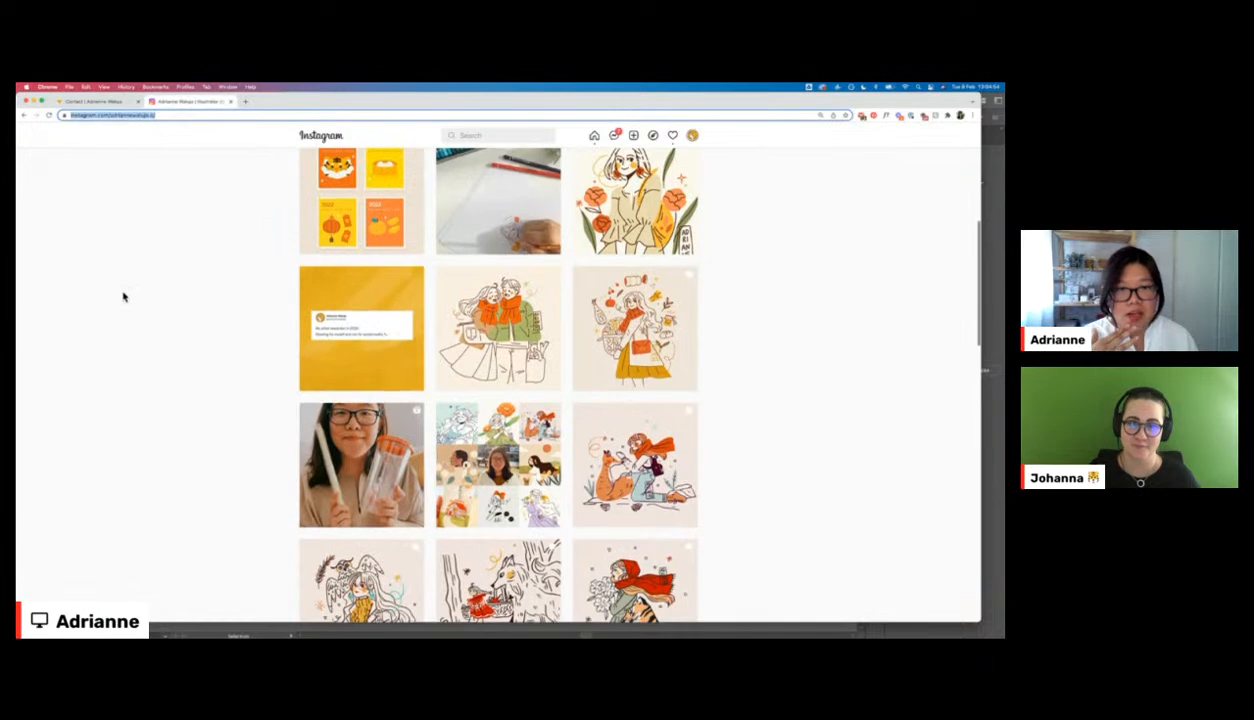
pyautogui.scroll(1, 123, 296)
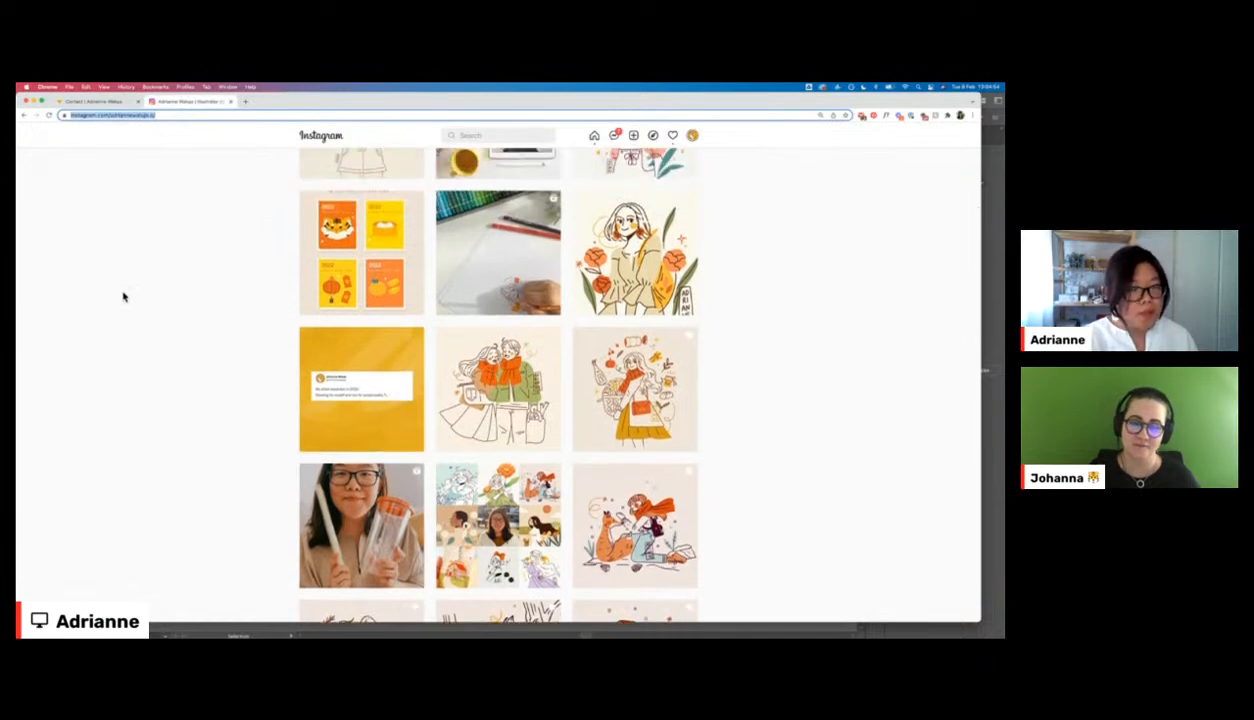
pyautogui.scroll(6, 123, 296)
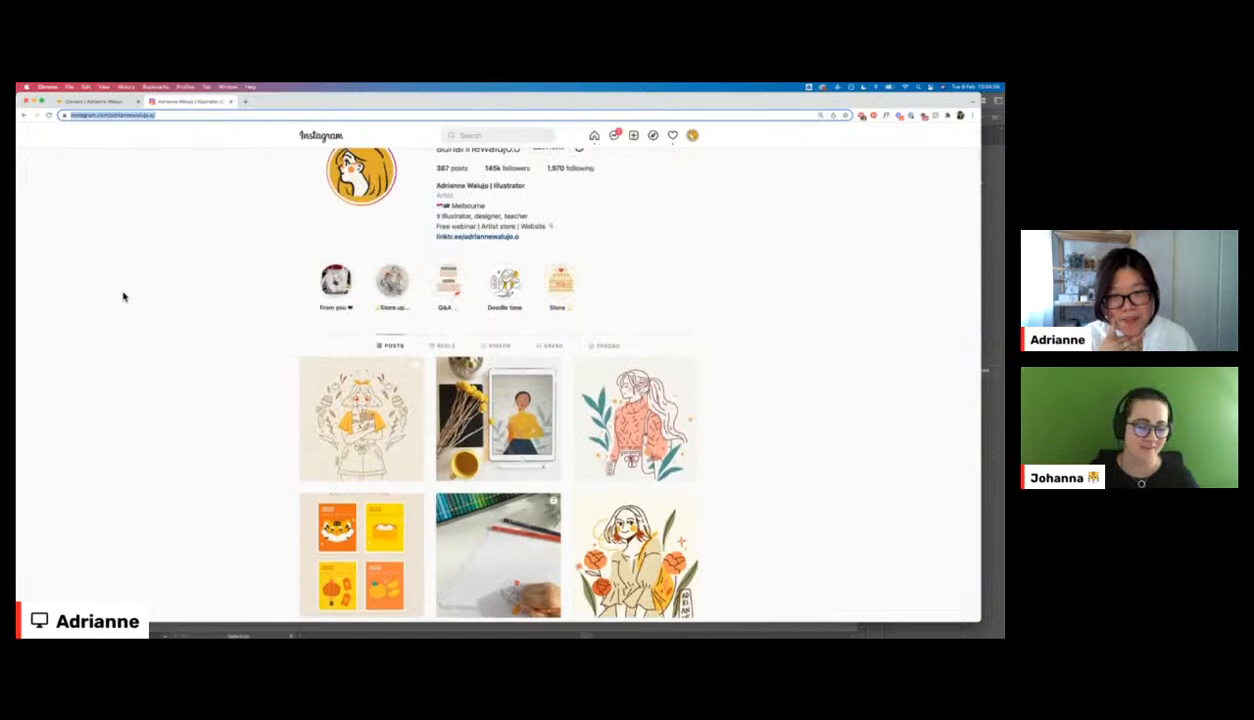
pyautogui.scroll(1, 123, 296)
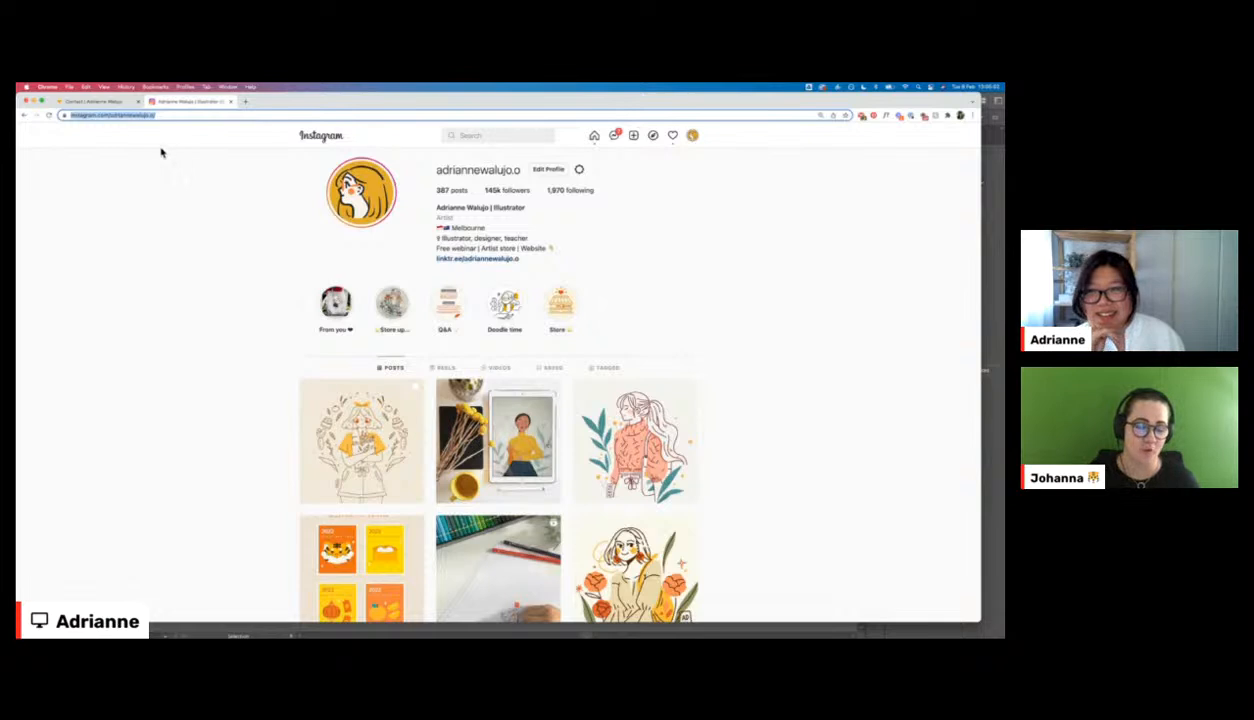
# - Open the Instagram post showing four 2022 cards and close it to return to the post grid
pyautogui.scroll(-1, 178, 195)
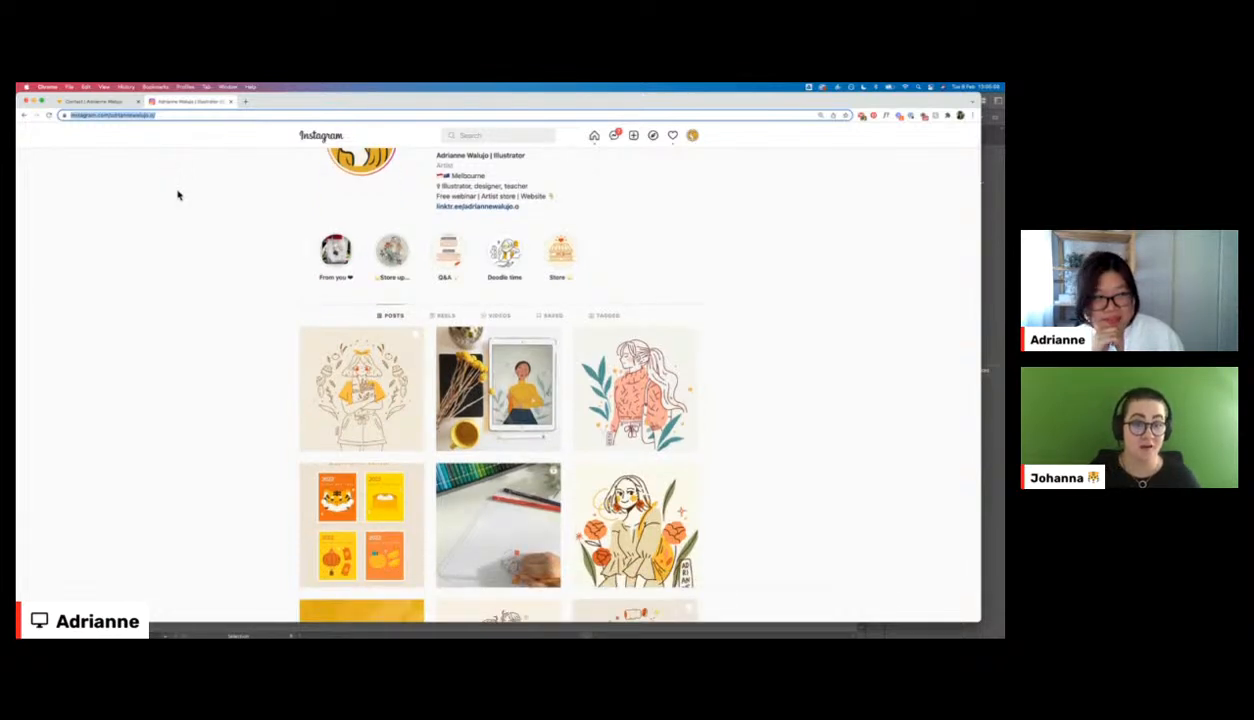
pyautogui.click(367, 501)
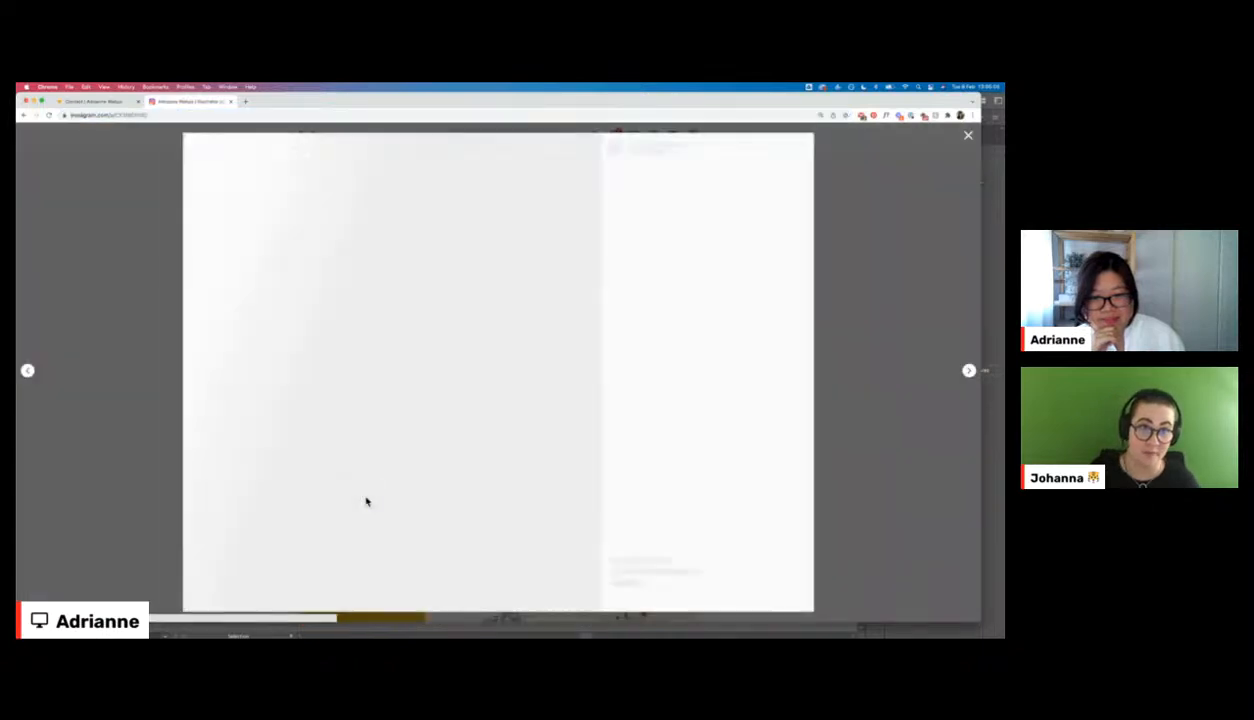
pyautogui.click(146, 356)
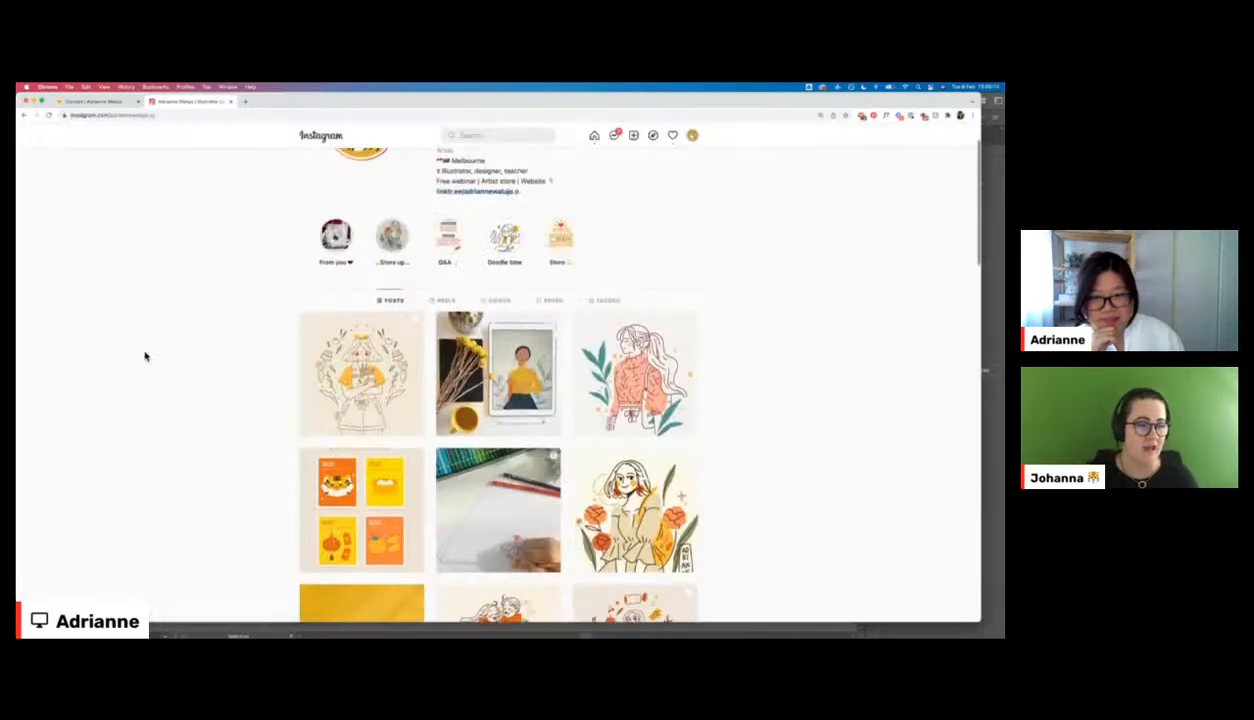
pyautogui.scroll(-1, 146, 356)
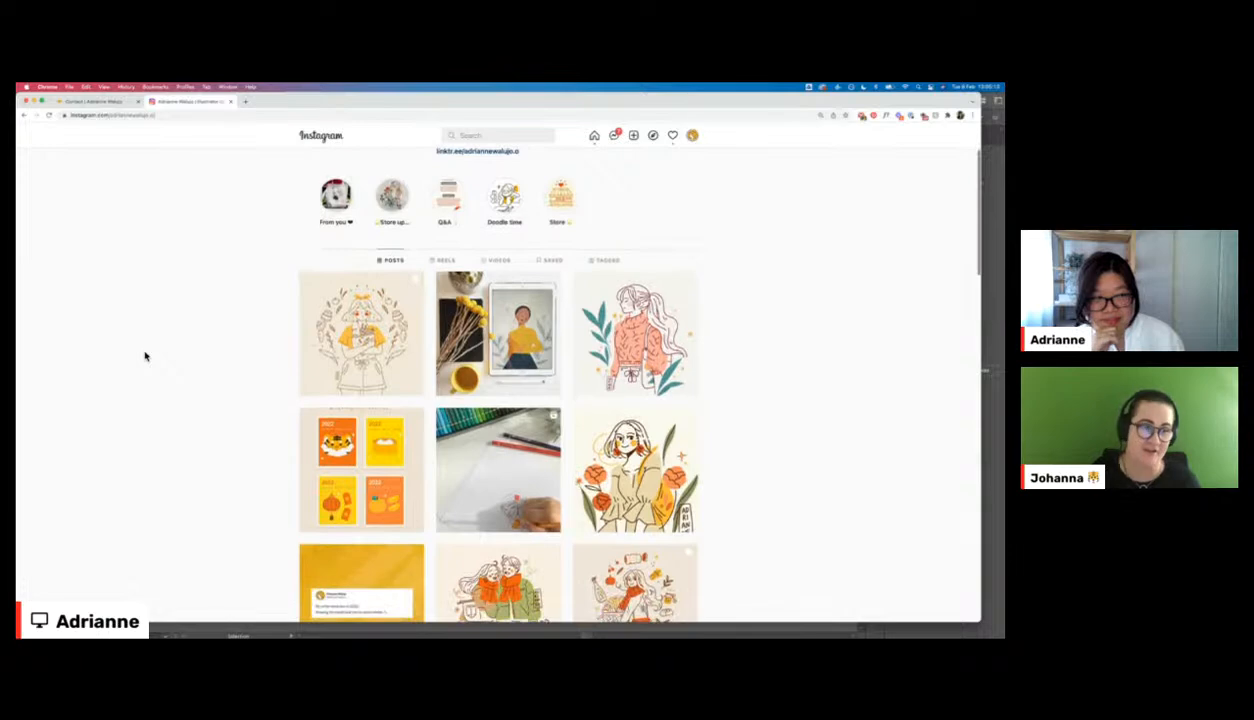
# - Return to the portfolio website's Works page and examine the illustration projects in its gallery
pyautogui.click(123, 104)
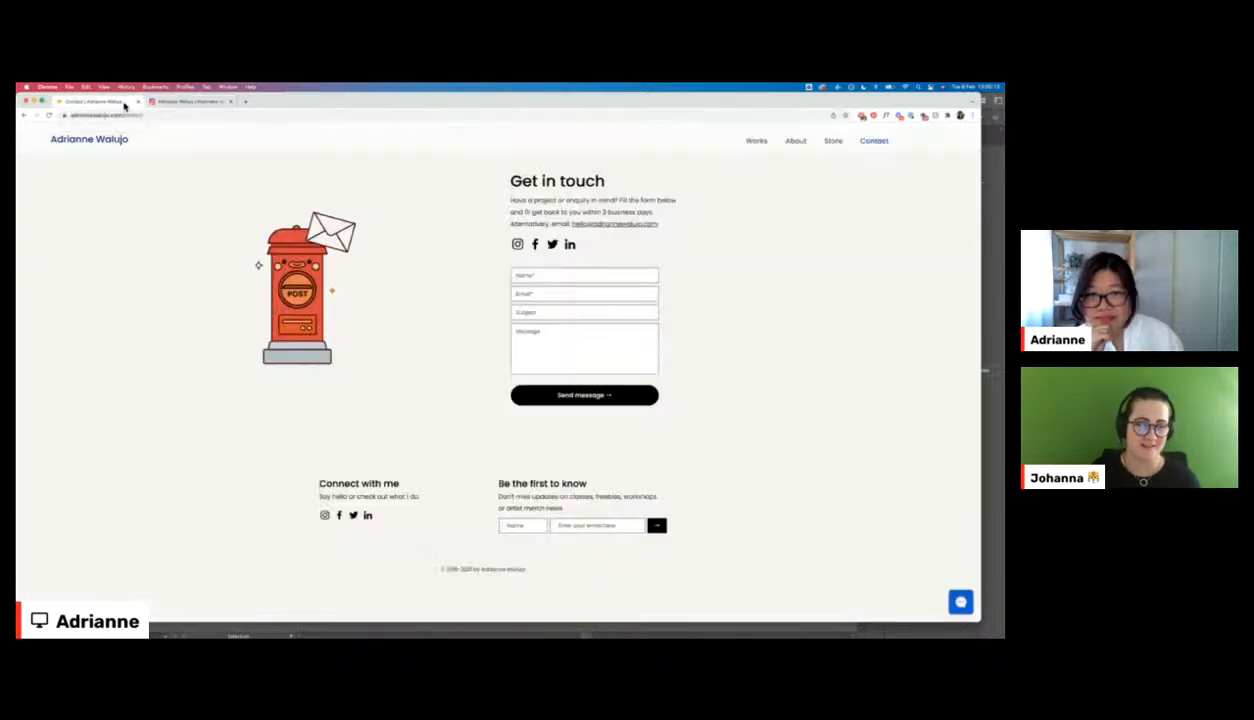
pyautogui.click(755, 142)
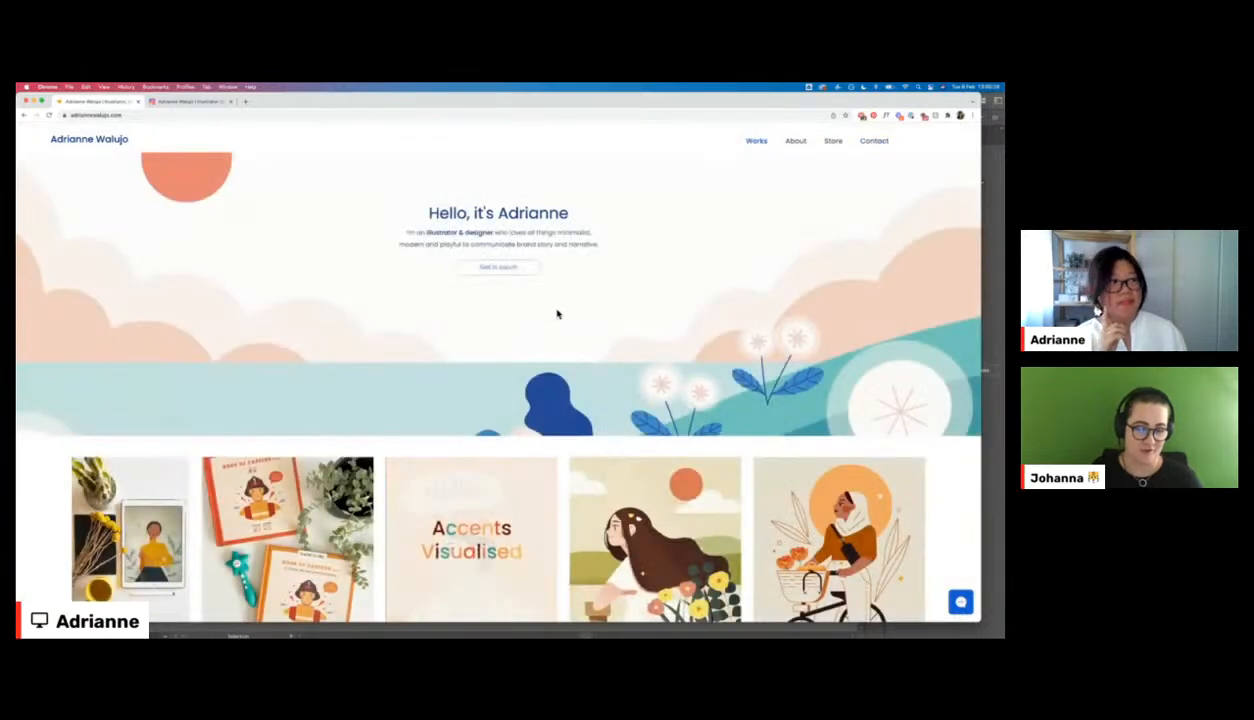
pyautogui.scroll(-2, 636, 370)
pyautogui.scroll(-1, 641, 373)
pyautogui.scroll(3, 641, 373)
pyautogui.scroll(-2, 641, 373)
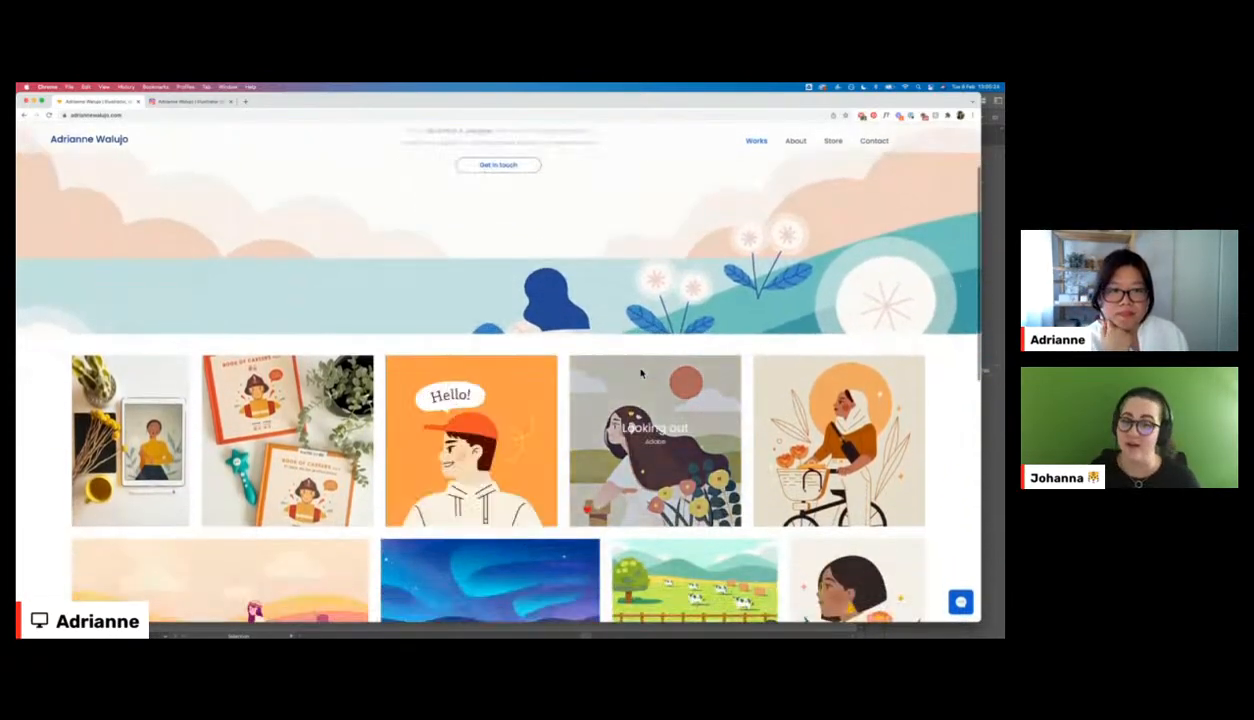
pyautogui.scroll(-5, 641, 373)
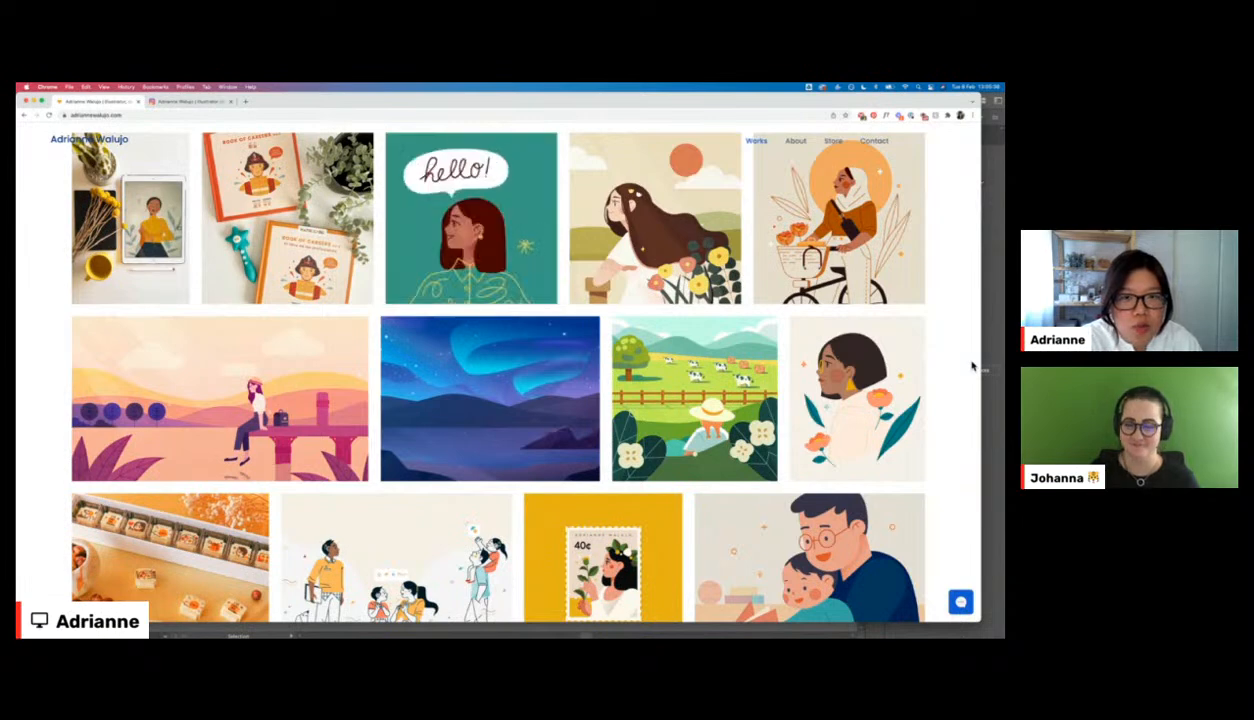
pyautogui.scroll(3, 971, 366)
pyautogui.scroll(2, 971, 366)
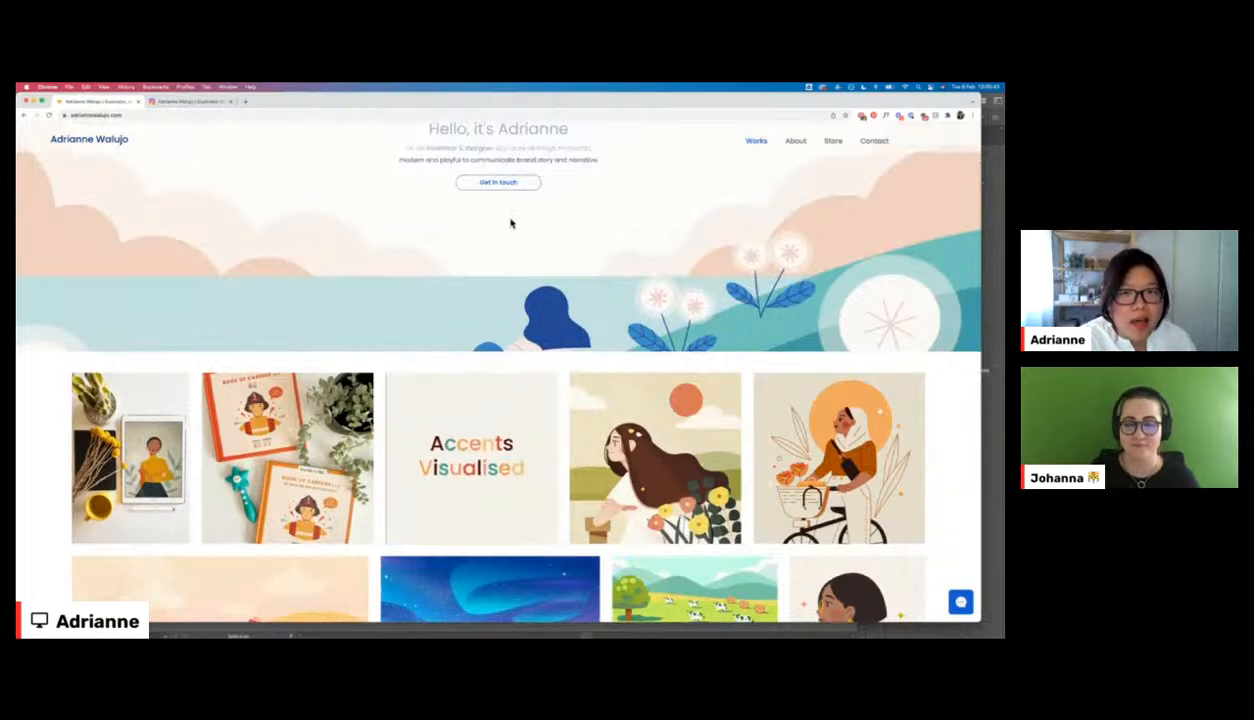
pyautogui.scroll(-1, 558, 249)
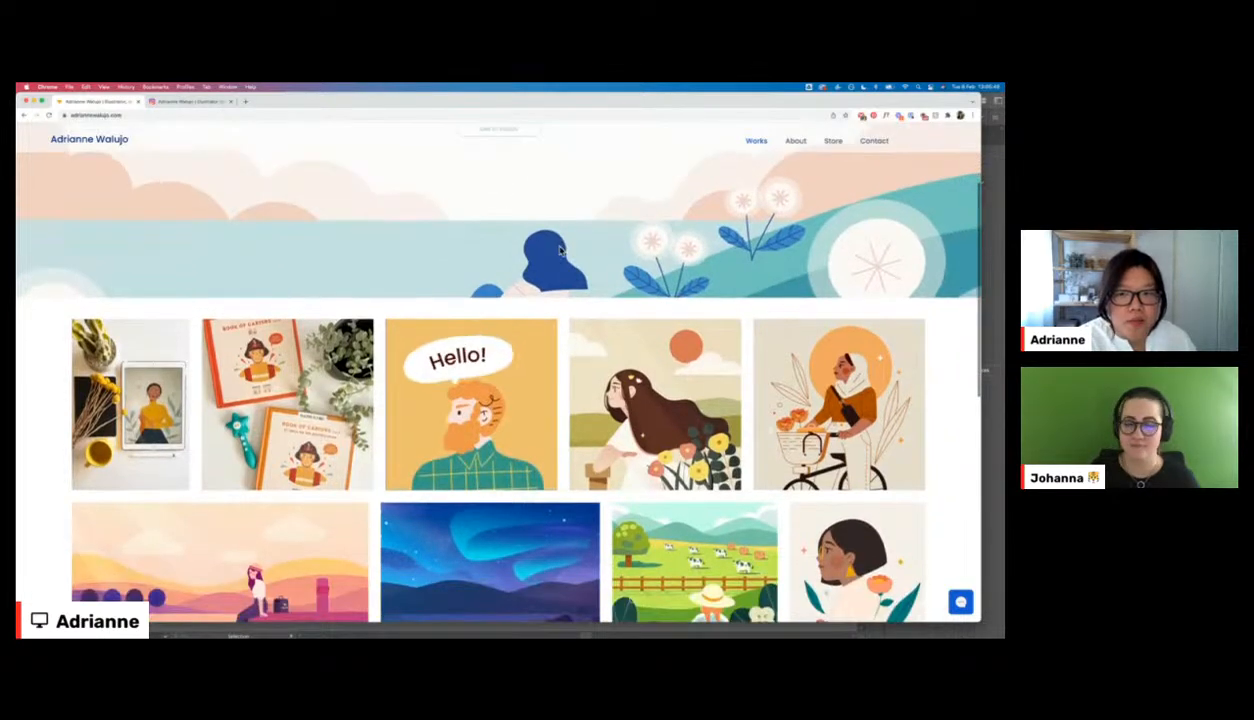
pyautogui.scroll(-2, 560, 250)
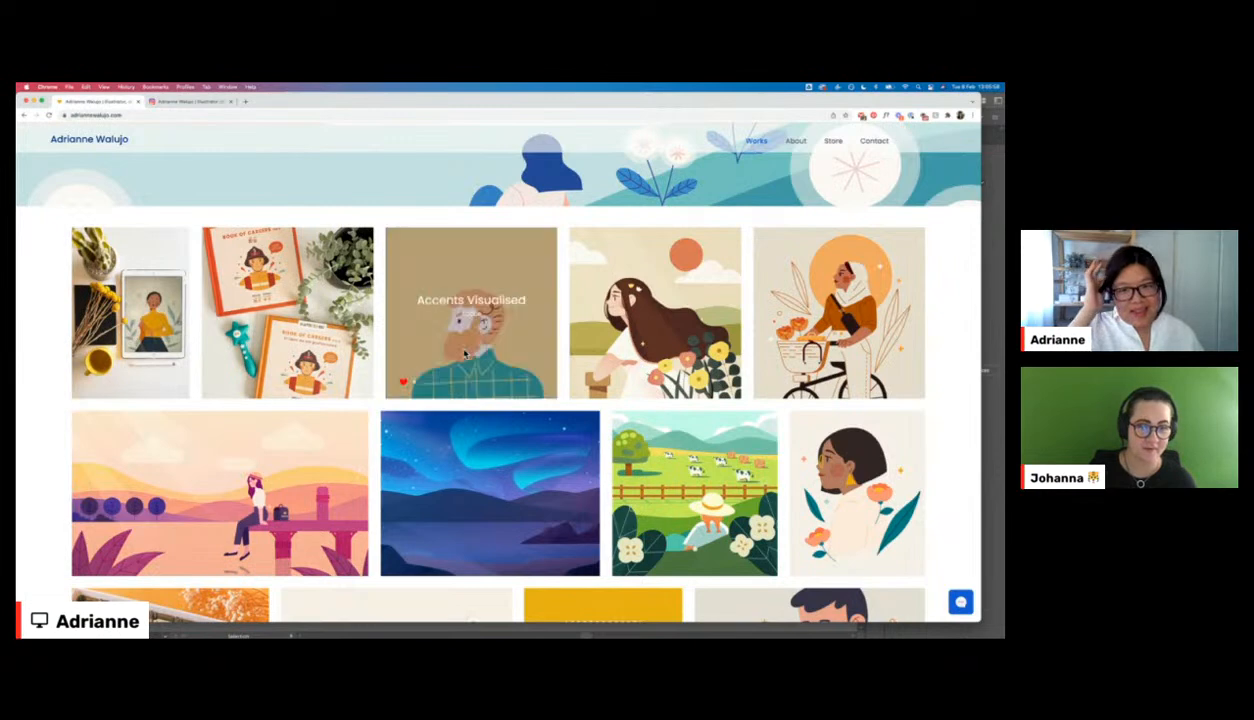
pyautogui.scroll(-5, 420, 360)
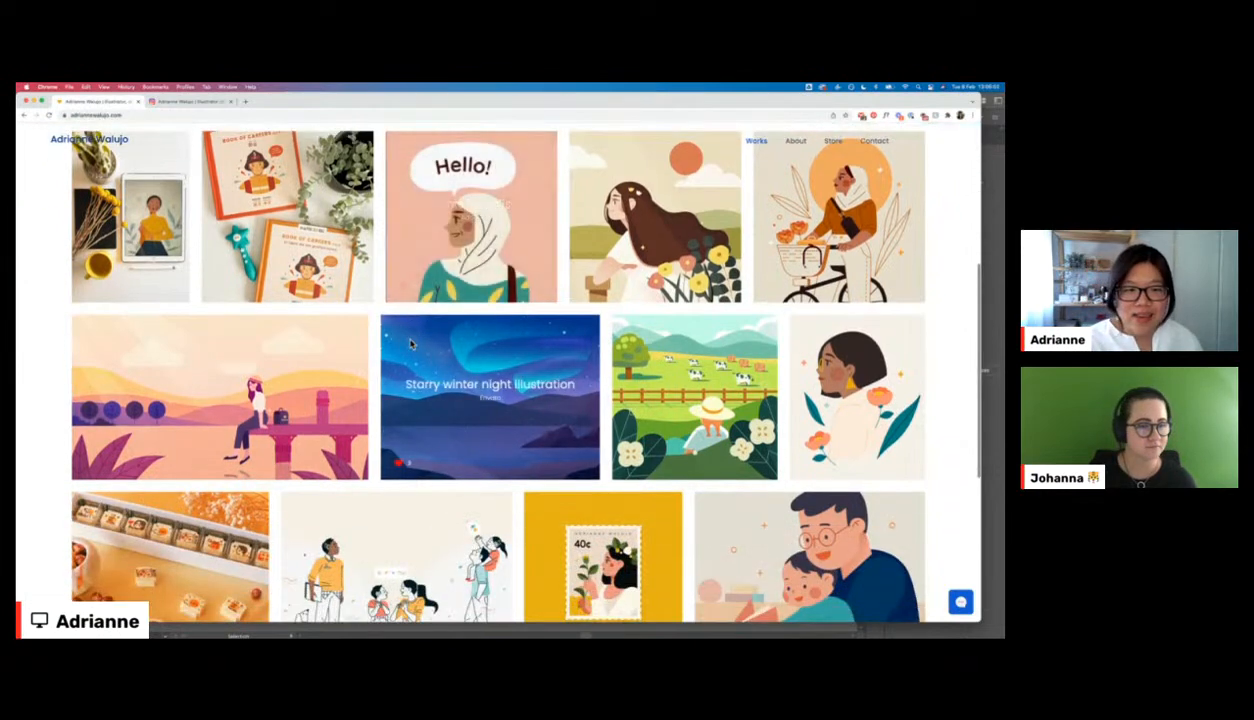
# - Switch back to the illustrator's Instagram profile and open the #SpringintoFearless post with the four 2022 Lunar New Year stamps
pyautogui.scroll(2, 410, 344)
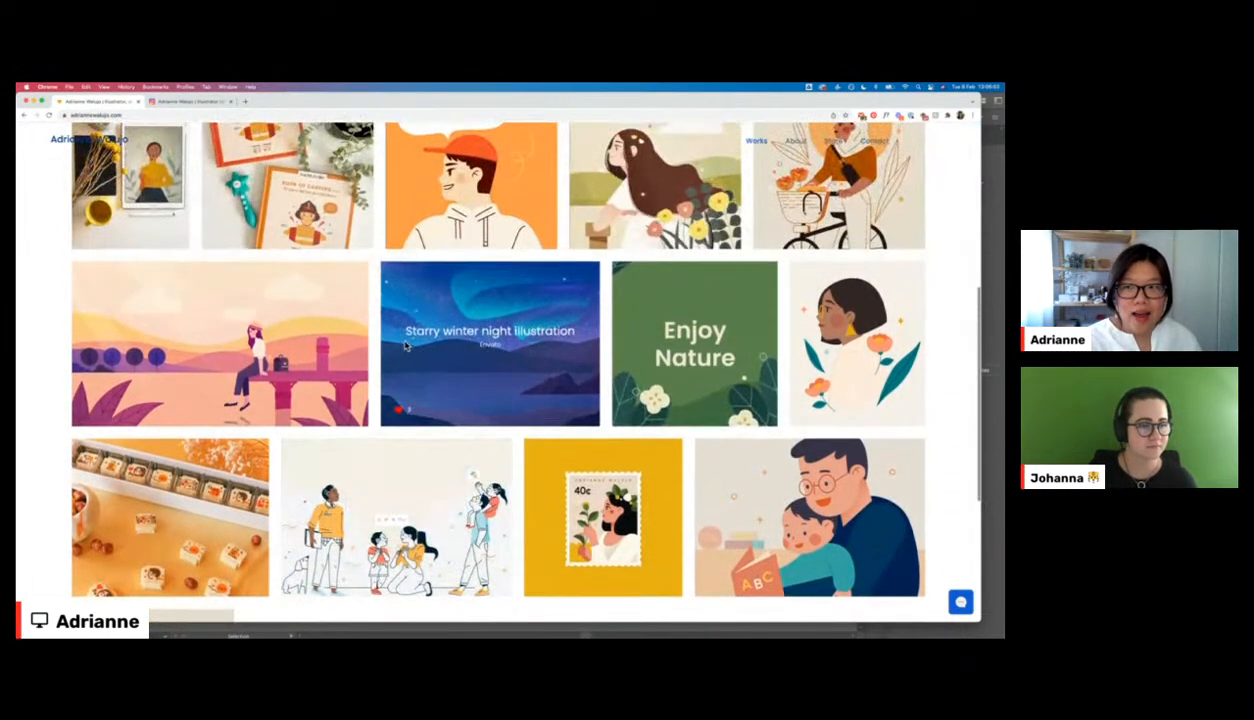
pyautogui.click(160, 101)
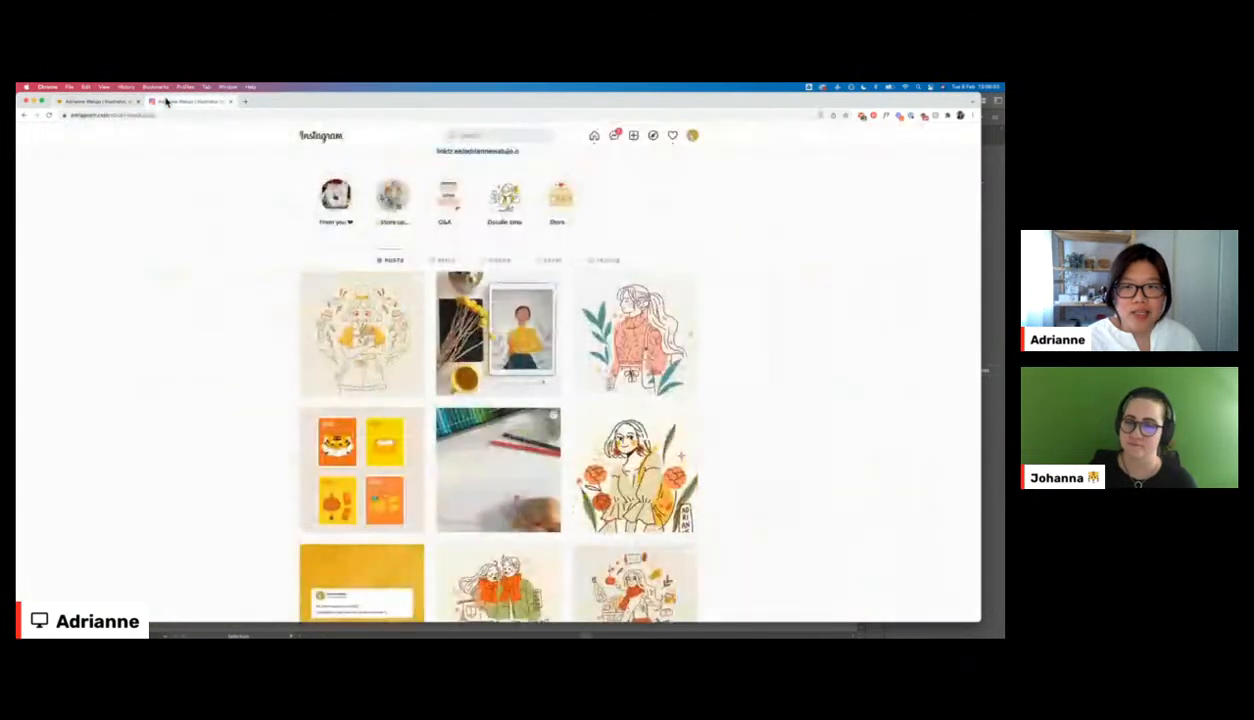
pyautogui.click(366, 431)
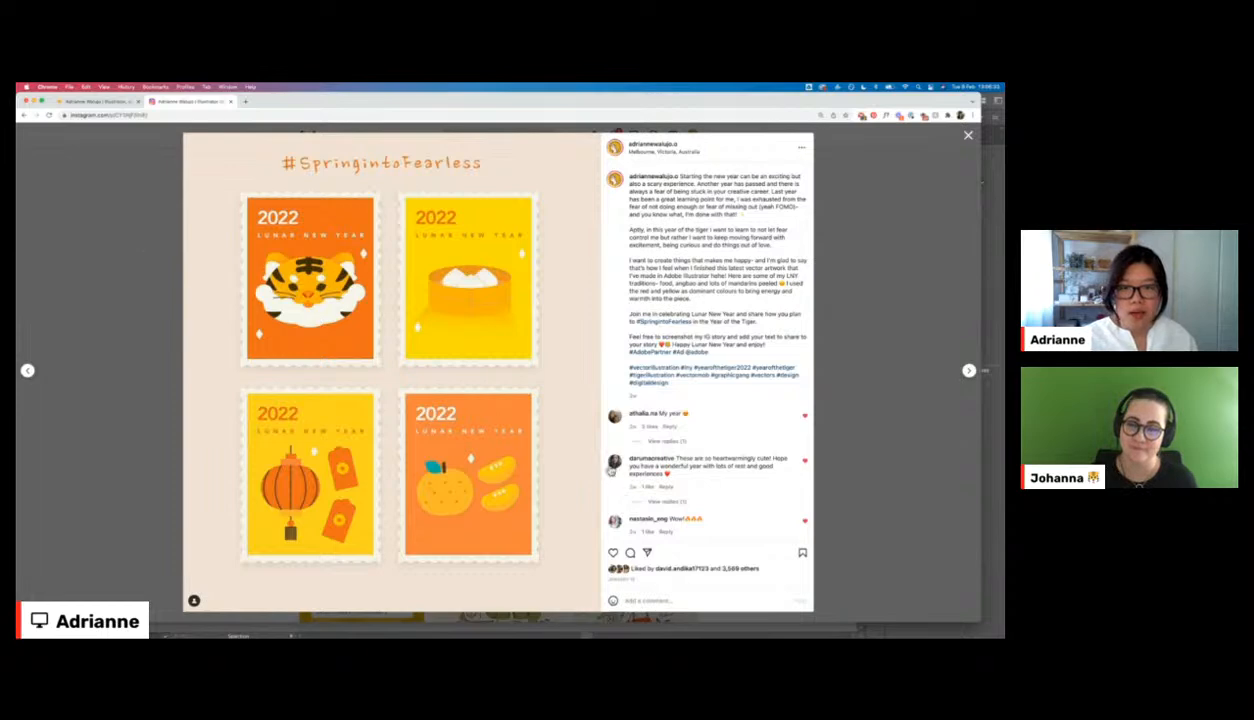
# - Compare the tiger sketch document in Illustrator with the Lunar New Year stamp post, and return to Illustrator
pyautogui.press('super+Tab')
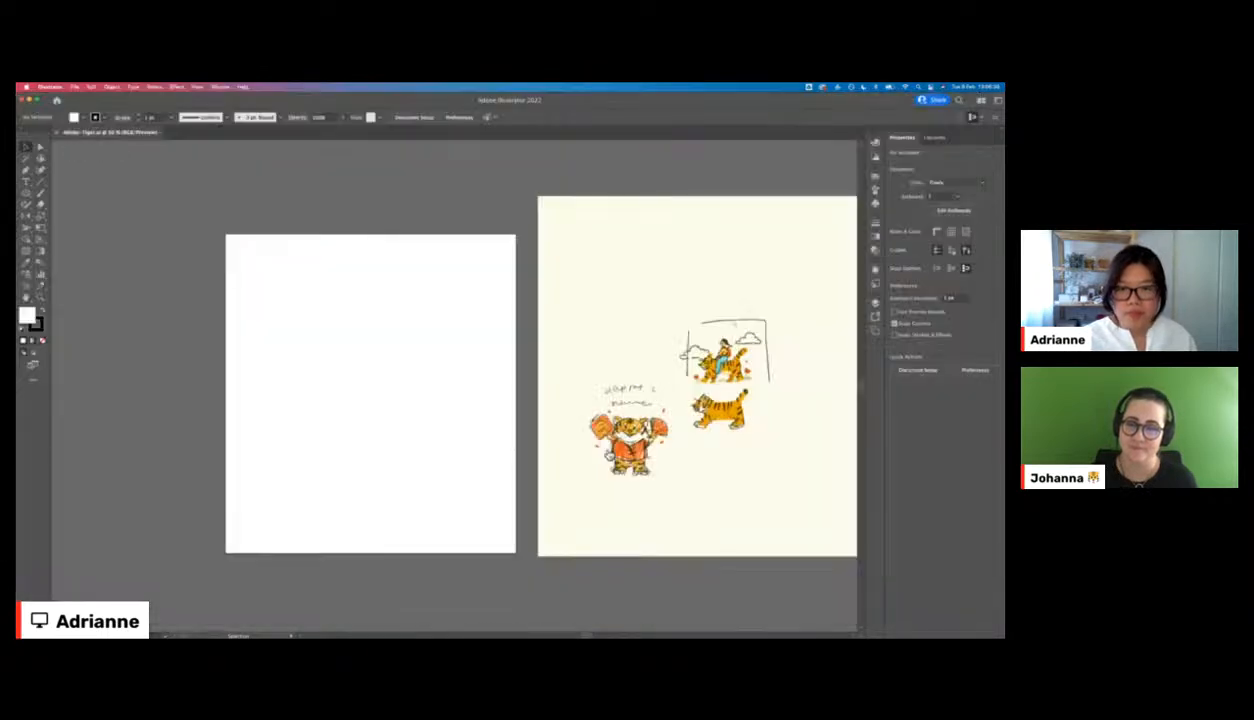
pyautogui.hscroll(3, 443, 321)
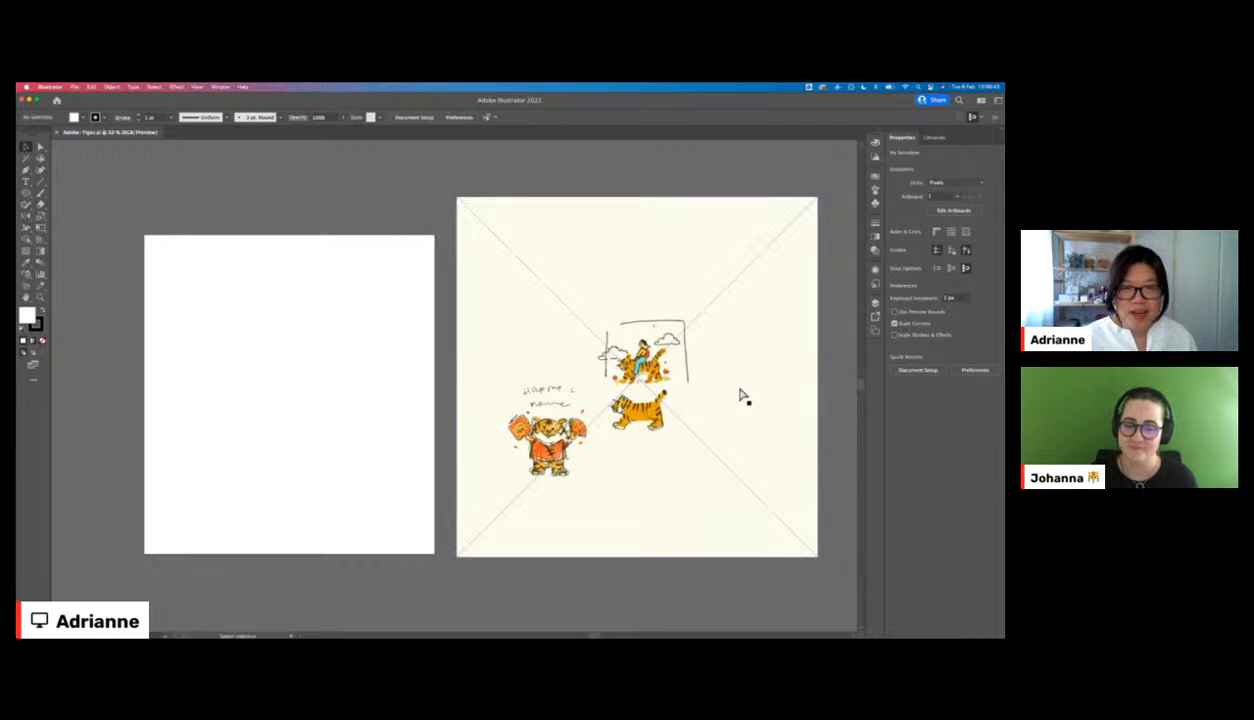
pyautogui.press('super+Tab')
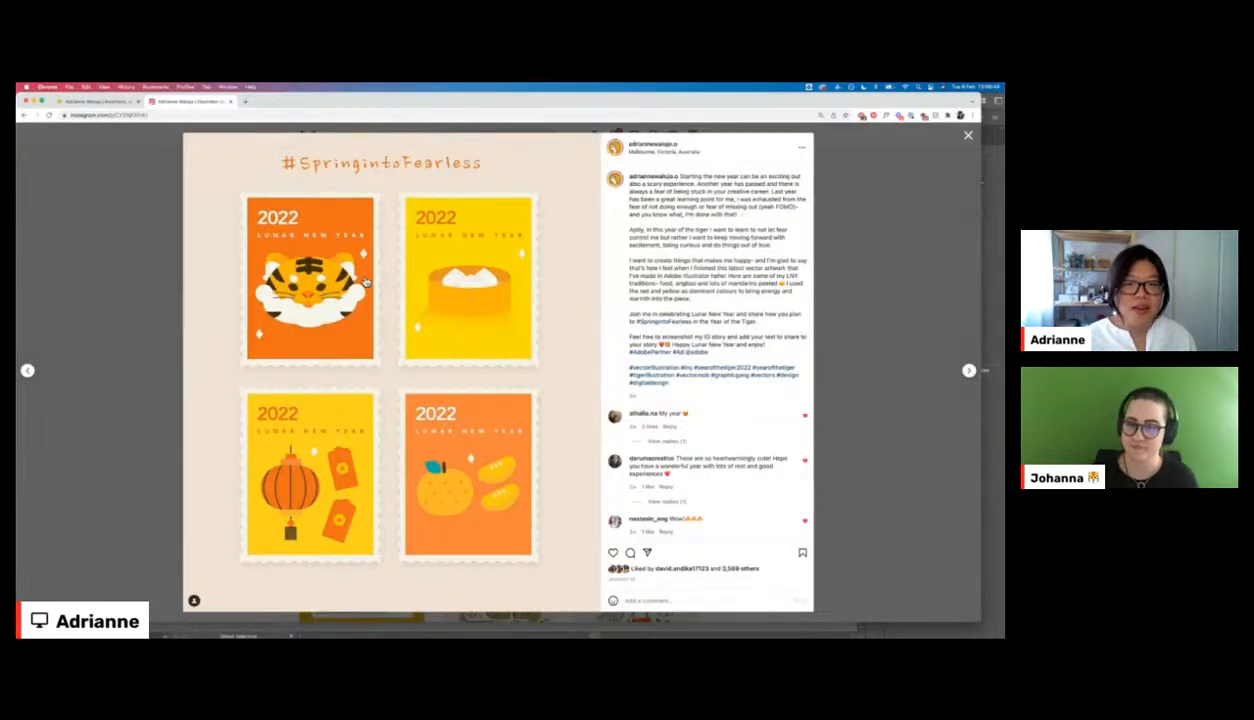
pyautogui.press('super+Tab')
pyautogui.press('super+Tab')
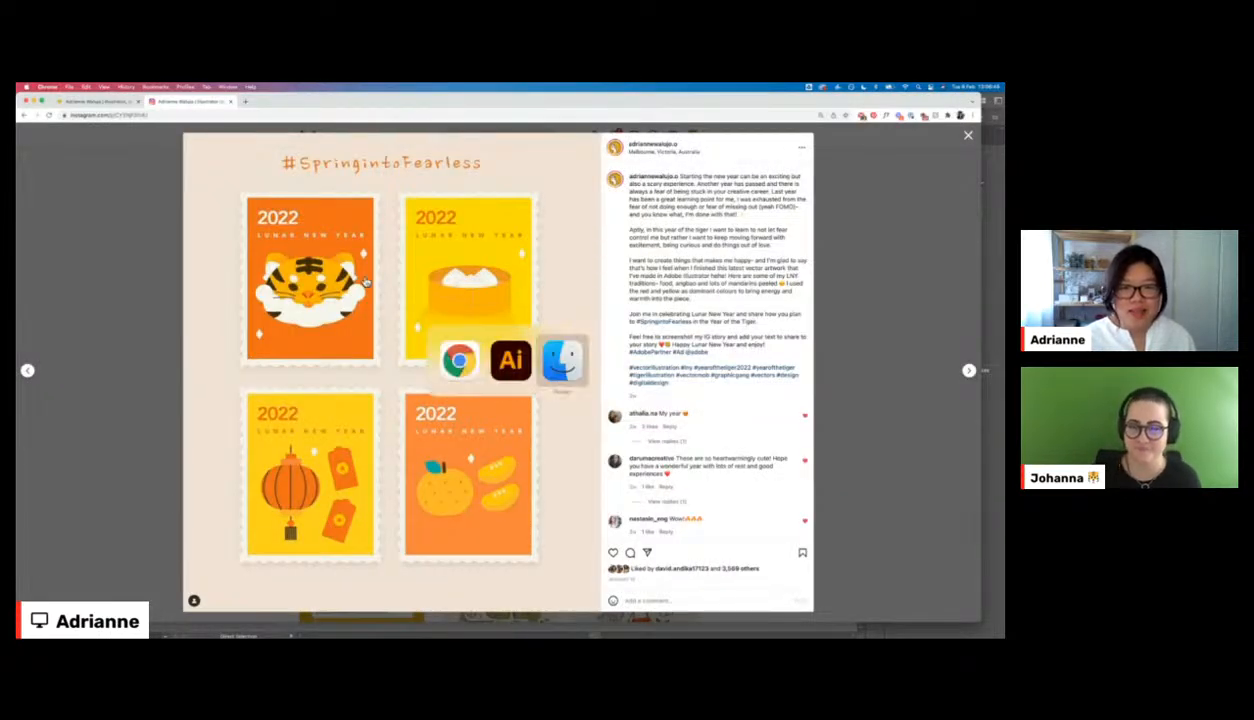
pyautogui.press('super+Tab')
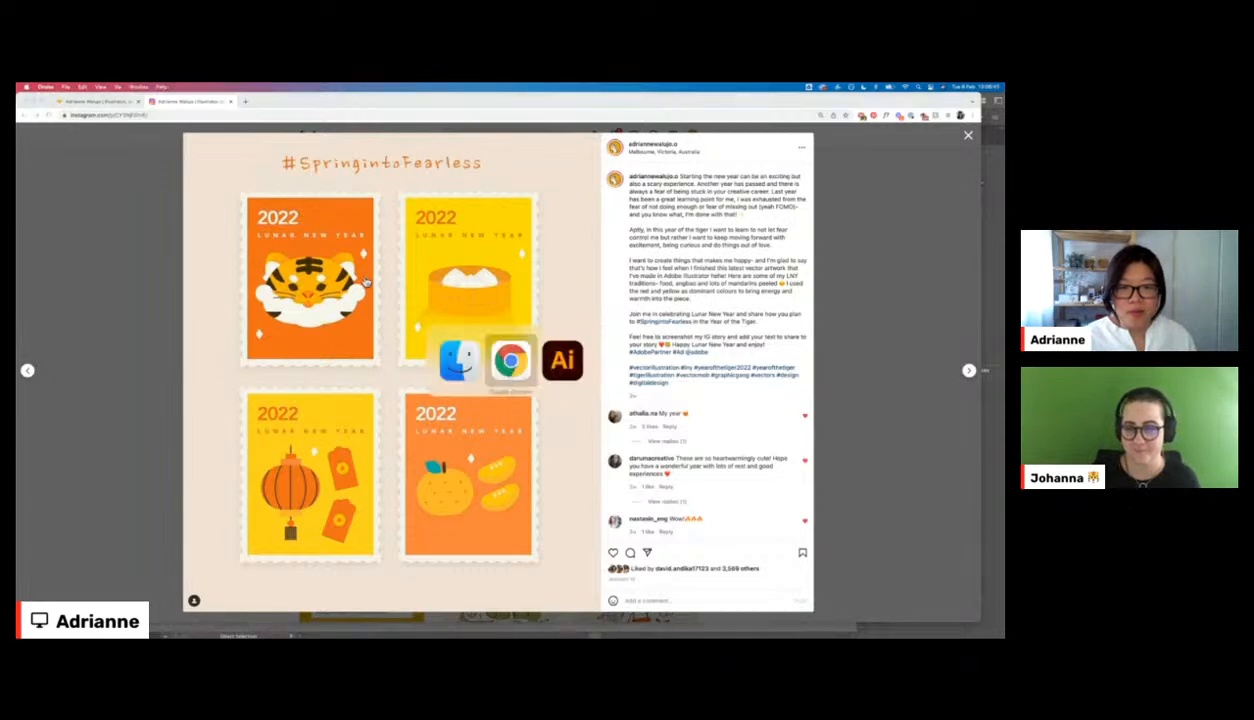
pyautogui.press('super+Tab')
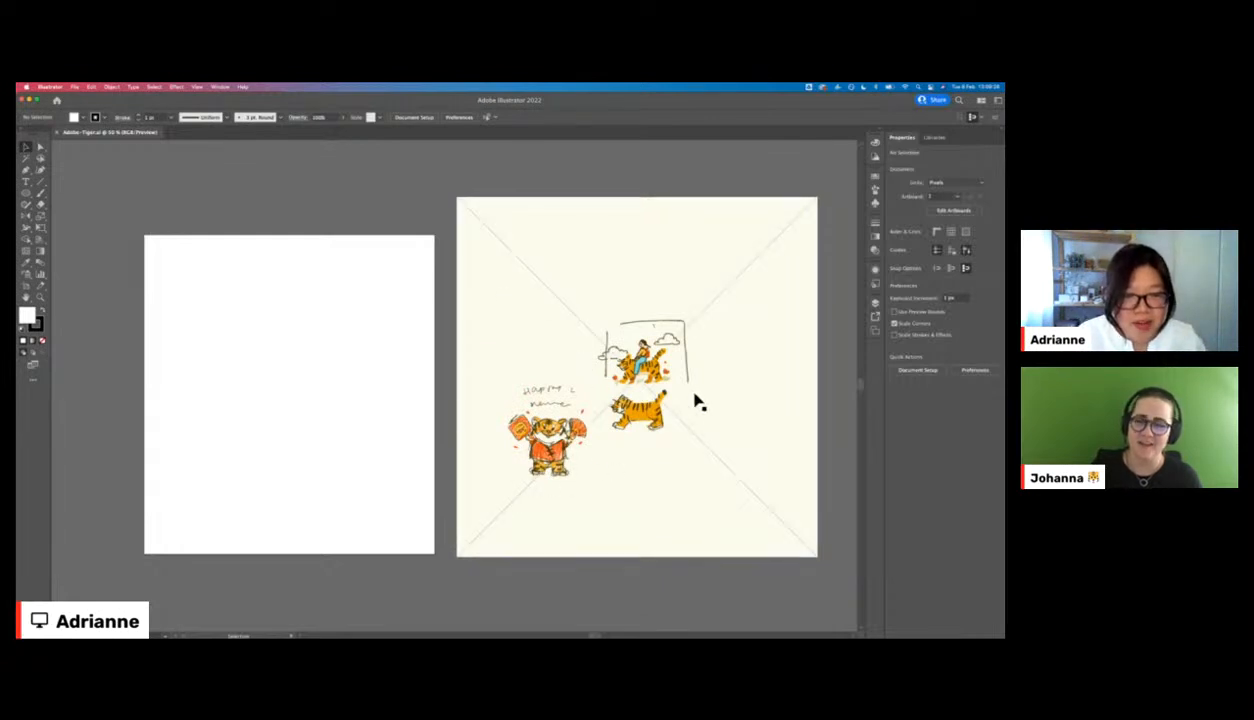
# - Examine up close the sketches of the girl riding a tiger, the walking tiger and the costumed tiger with the fan
pyautogui.press('super+plus')
pyautogui.press('super+plus')
pyautogui.moveTo(630, 372); pyautogui.dragTo(362, 297)
pyautogui.moveTo(465, 264); pyautogui.dragTo(434, 330)
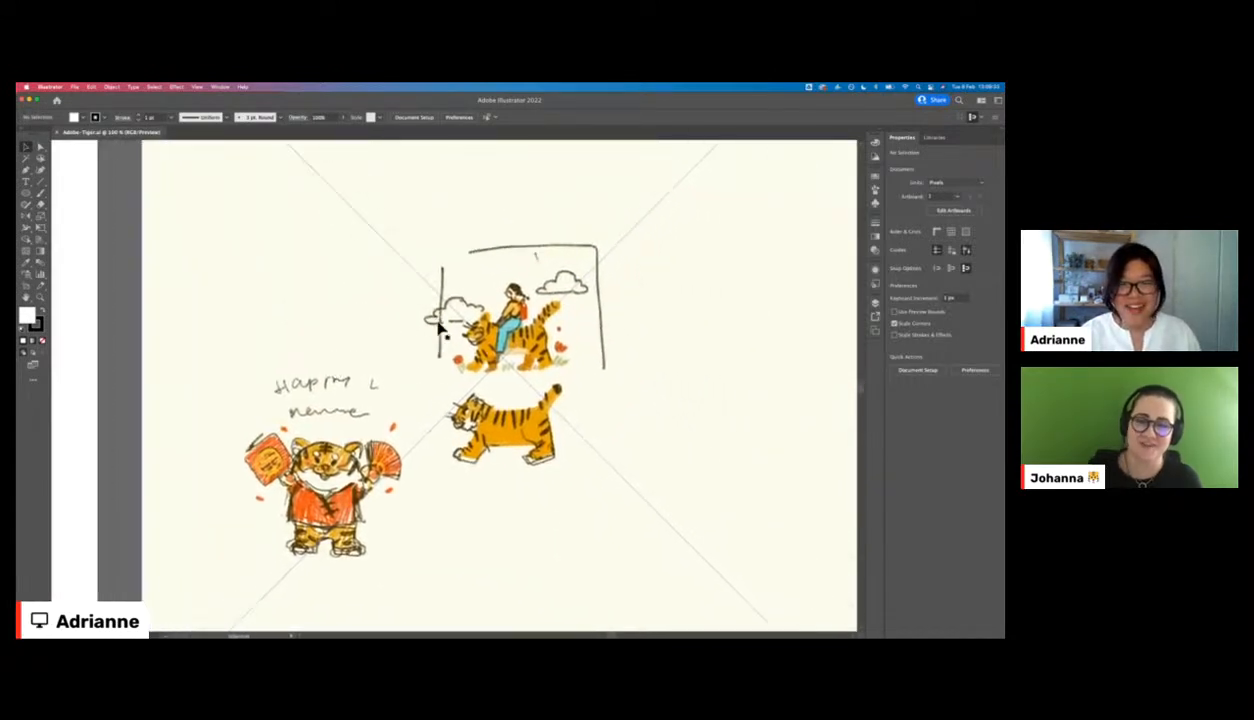
pyautogui.press('super+plus')
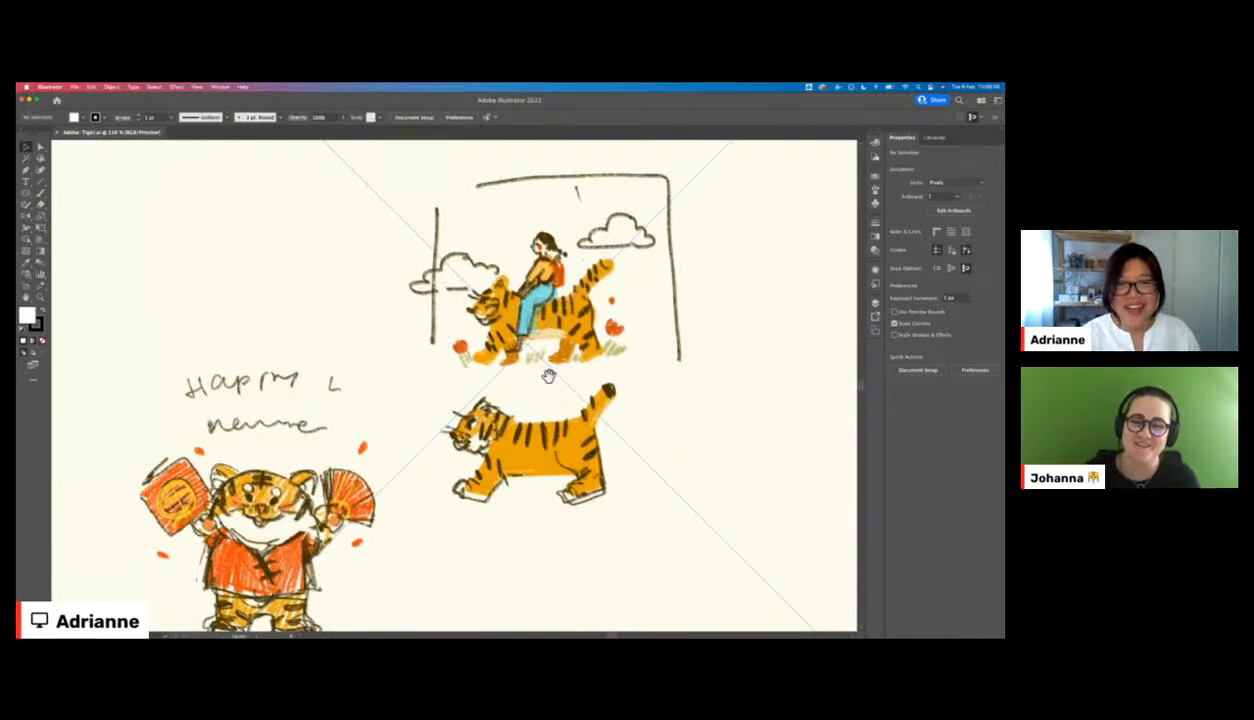
pyautogui.moveTo(546, 368); pyautogui.dragTo(546, 314)
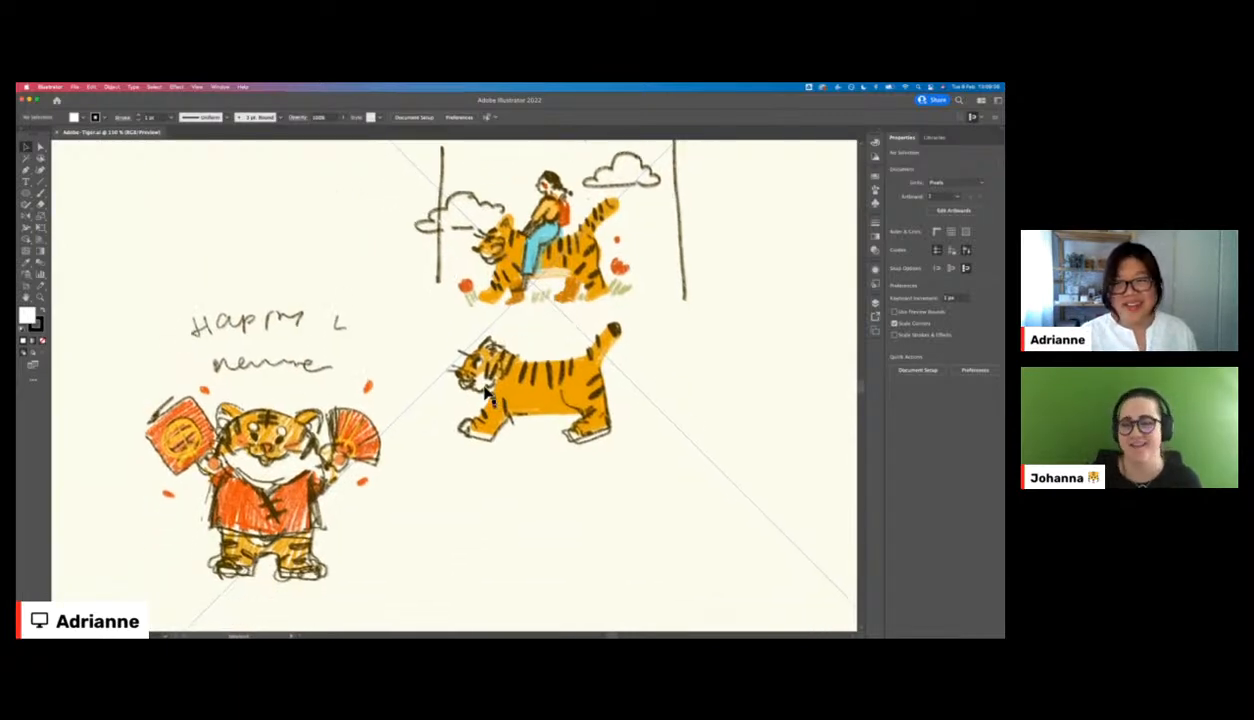
pyautogui.scroll(3, 465, 390)
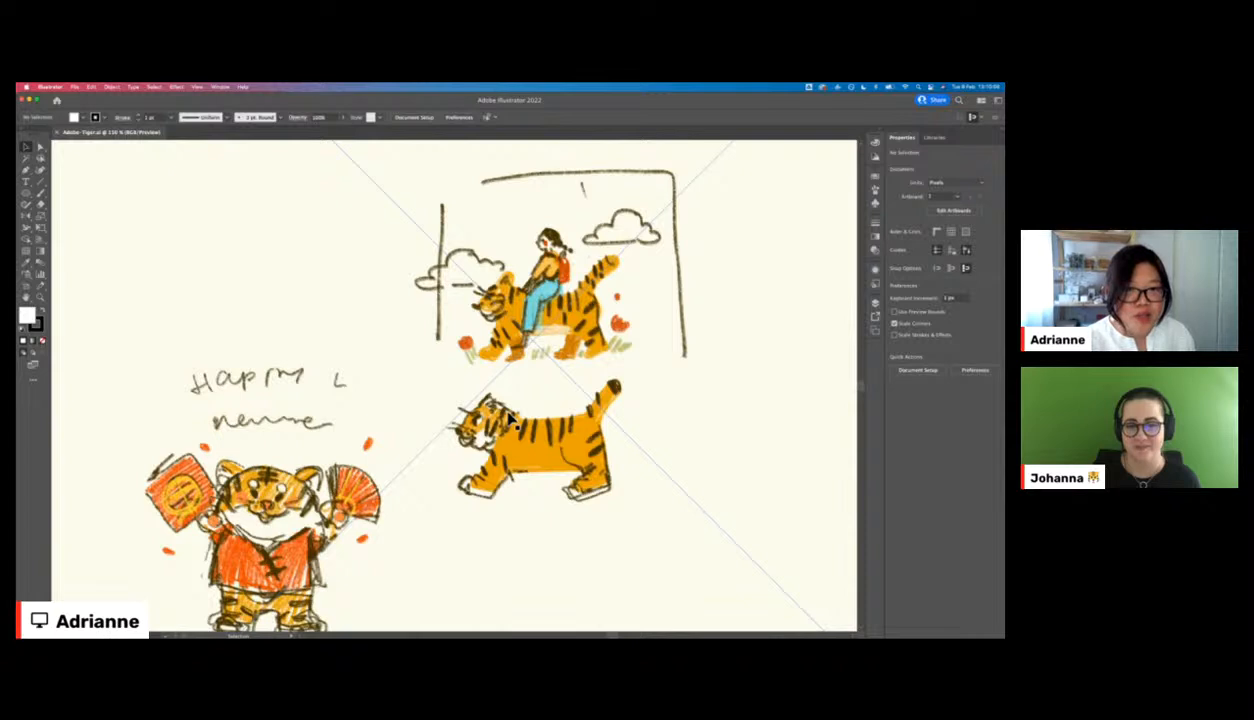
pyautogui.scroll(-3, 420, 495)
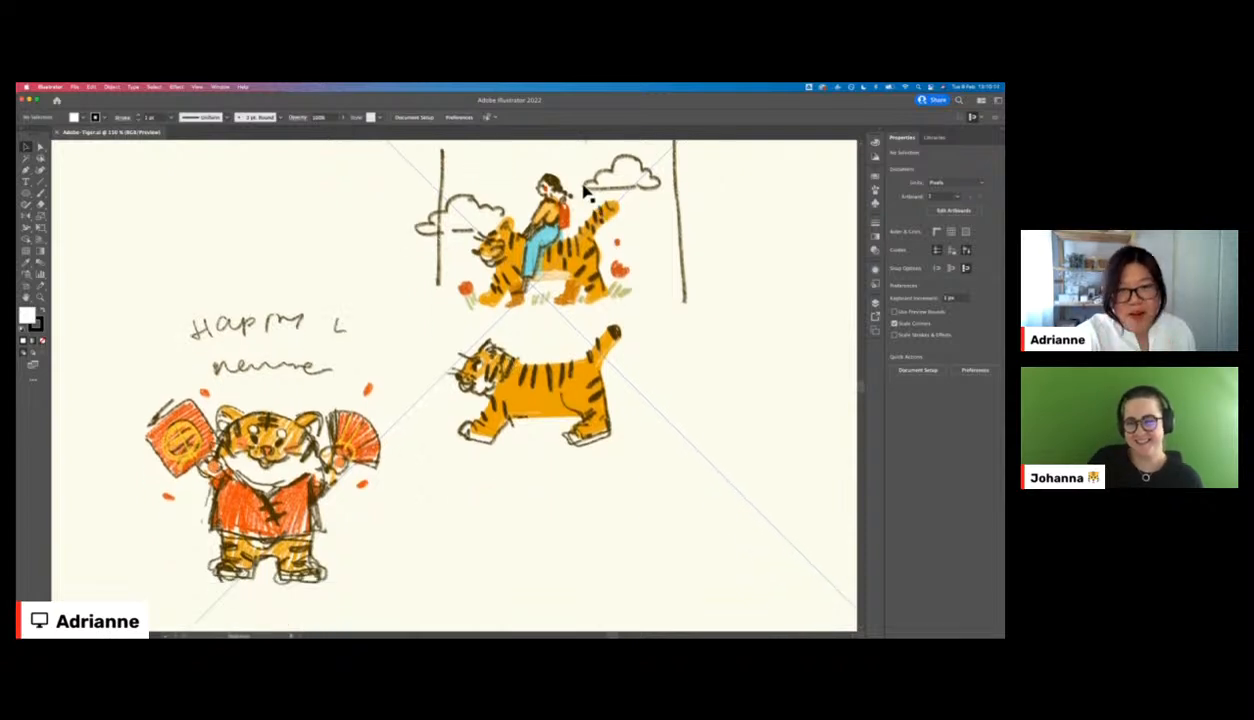
pyautogui.hscroll(-3, 621, 326)
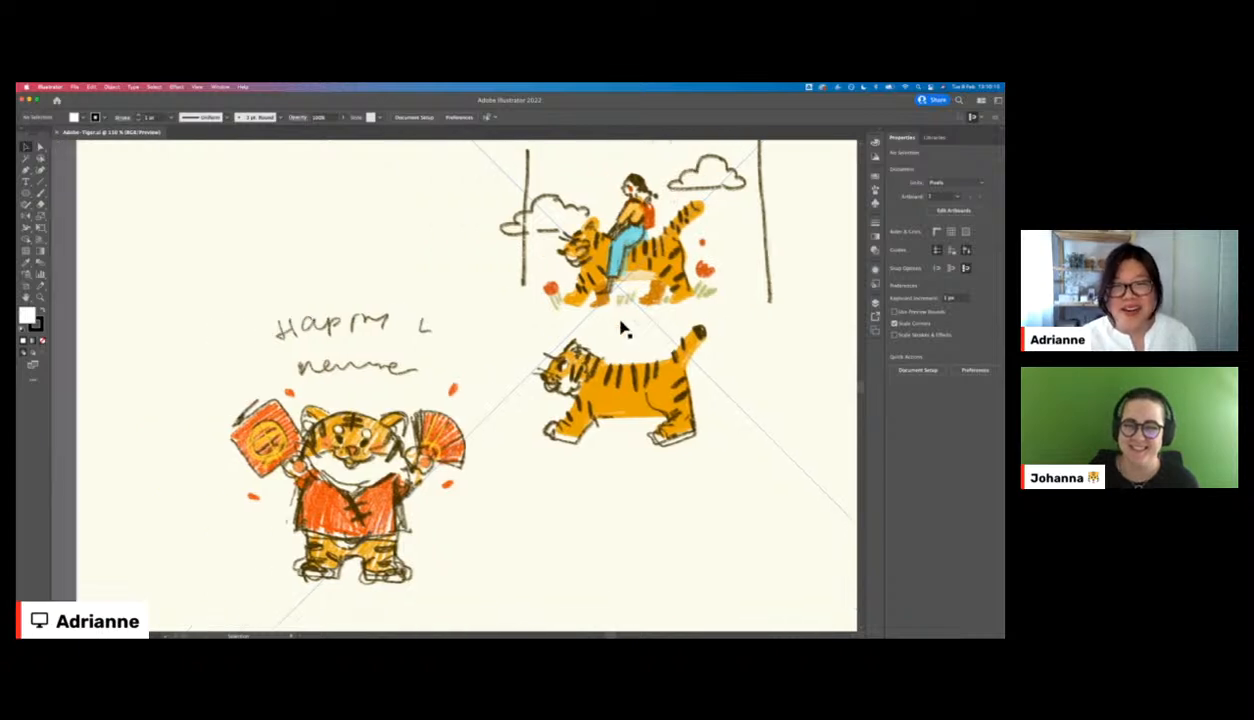
pyautogui.scroll(3, 621, 326)
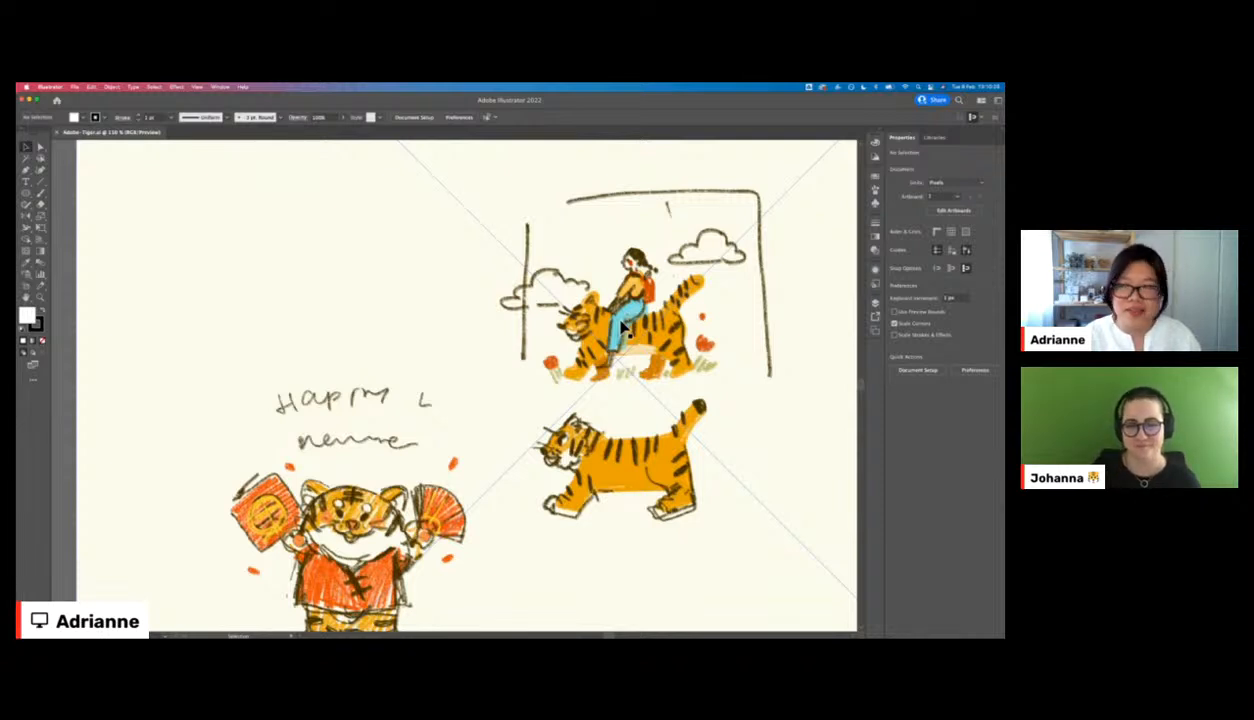
pyautogui.hscroll(-6, 620, 325)
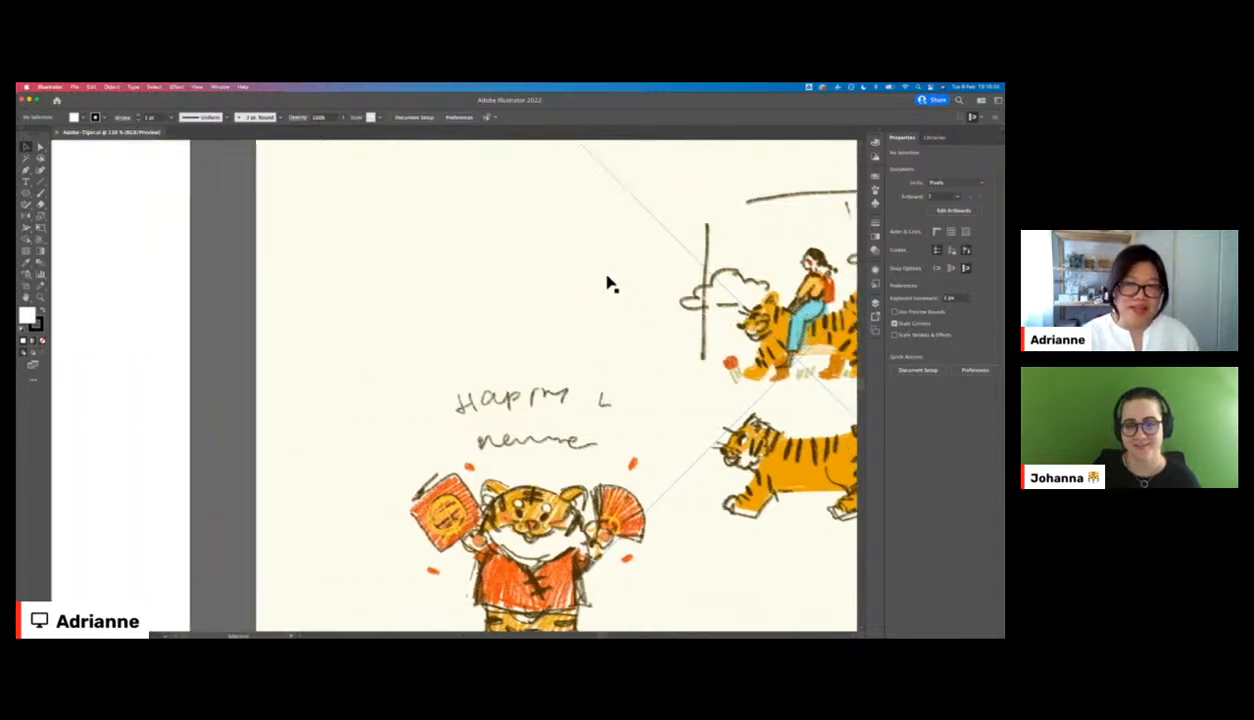
pyautogui.hscroll(-3, 608, 284)
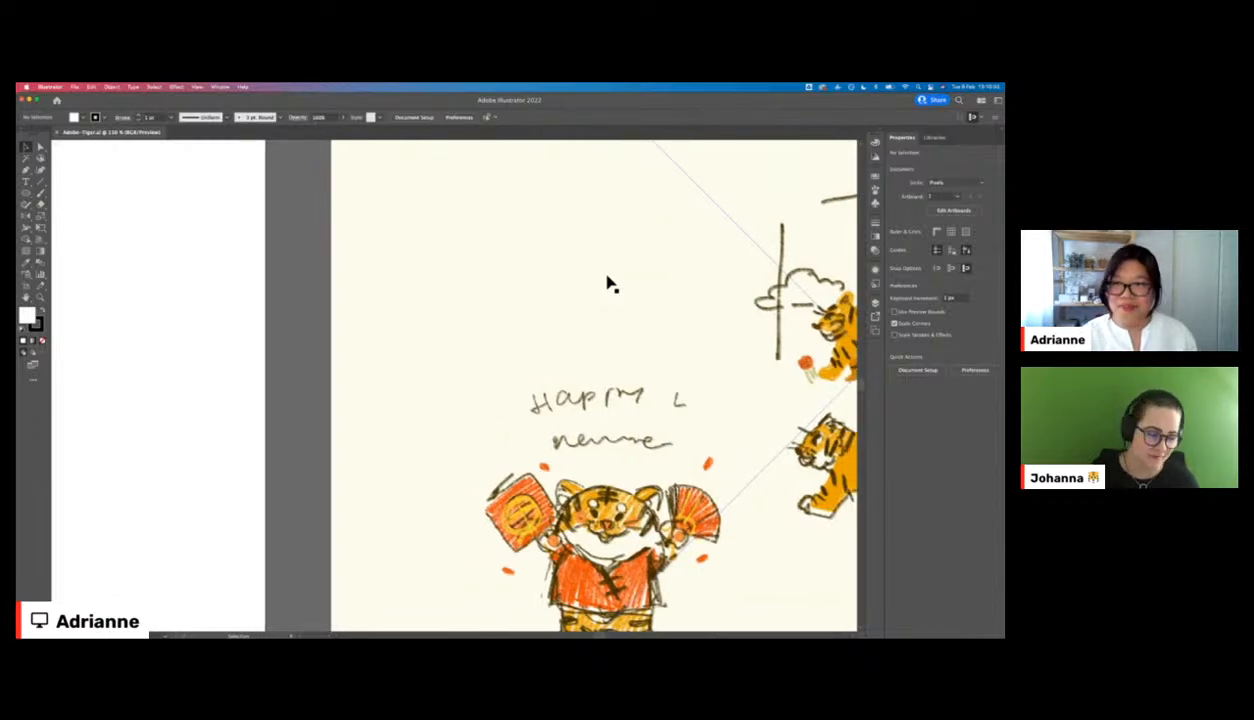
pyautogui.hscroll(10, 608, 284)
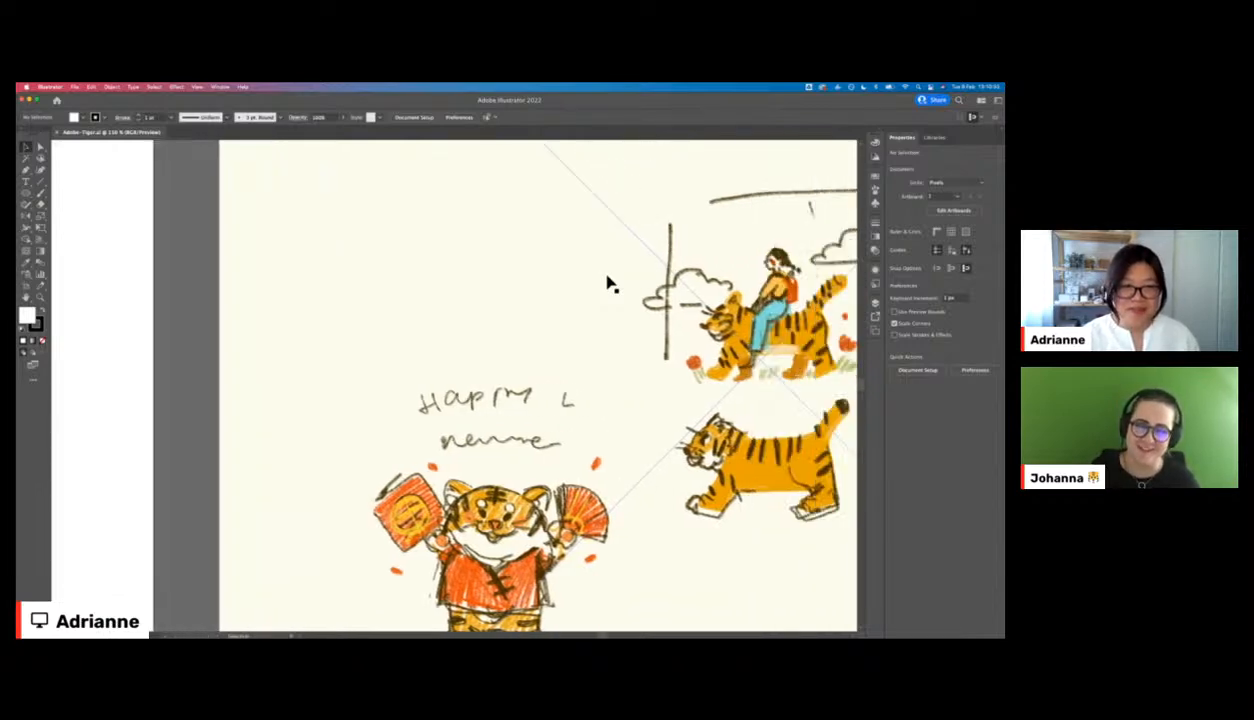
pyautogui.hscroll(2, 610, 284)
pyautogui.scroll(-2, 610, 284)
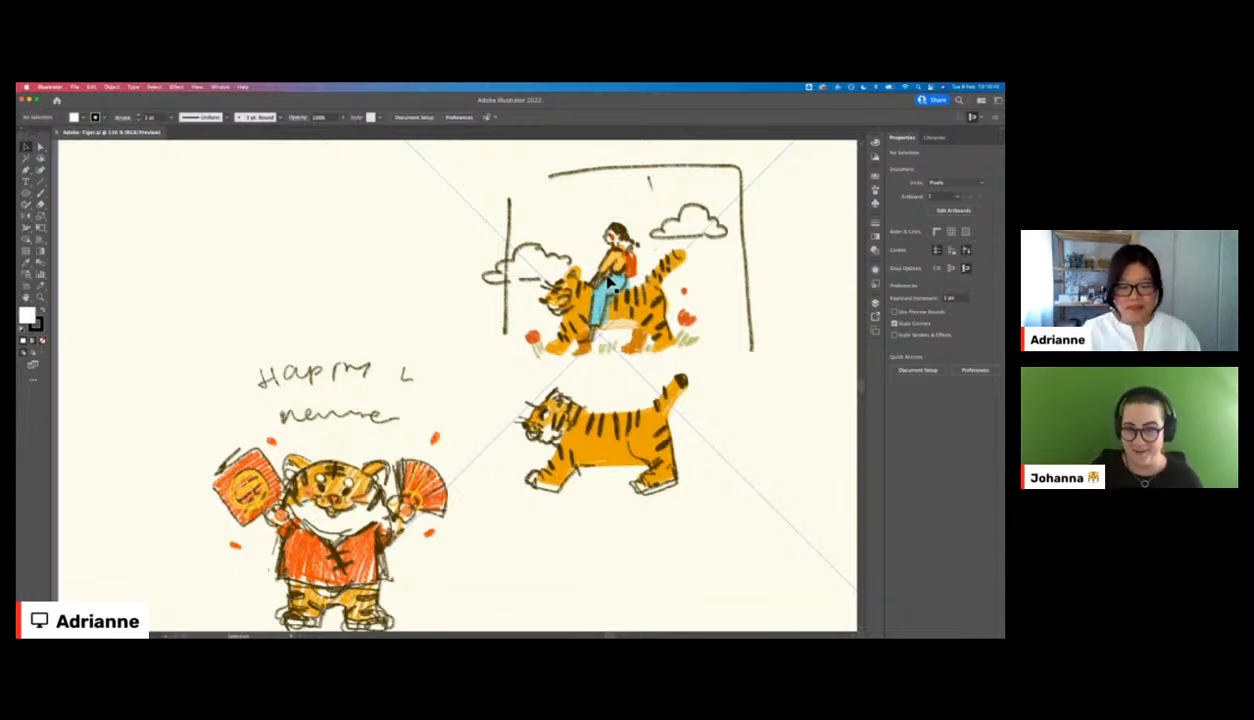
pyautogui.press('XF86AudioRaiseVolume')
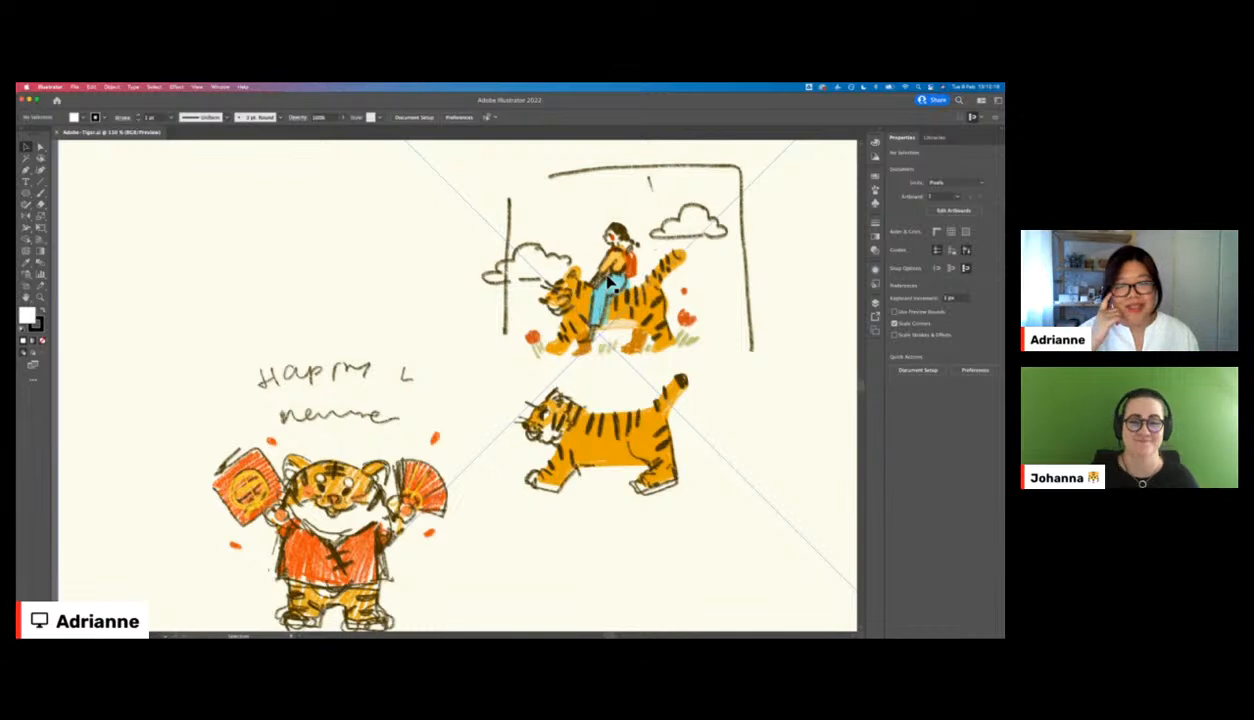
# - Create a new layer in the tiger document and put the layer list away
pyautogui.press('super+minus')
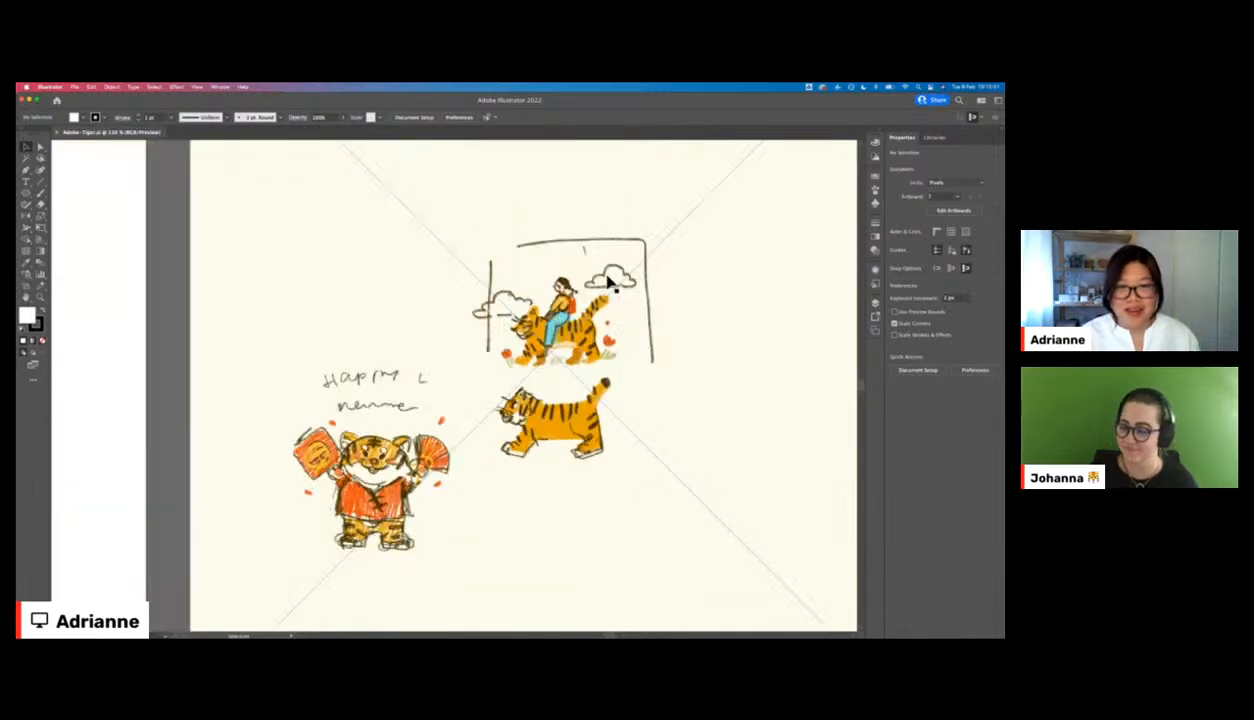
pyautogui.moveTo(297, 344); pyautogui.dragTo(490, 324)
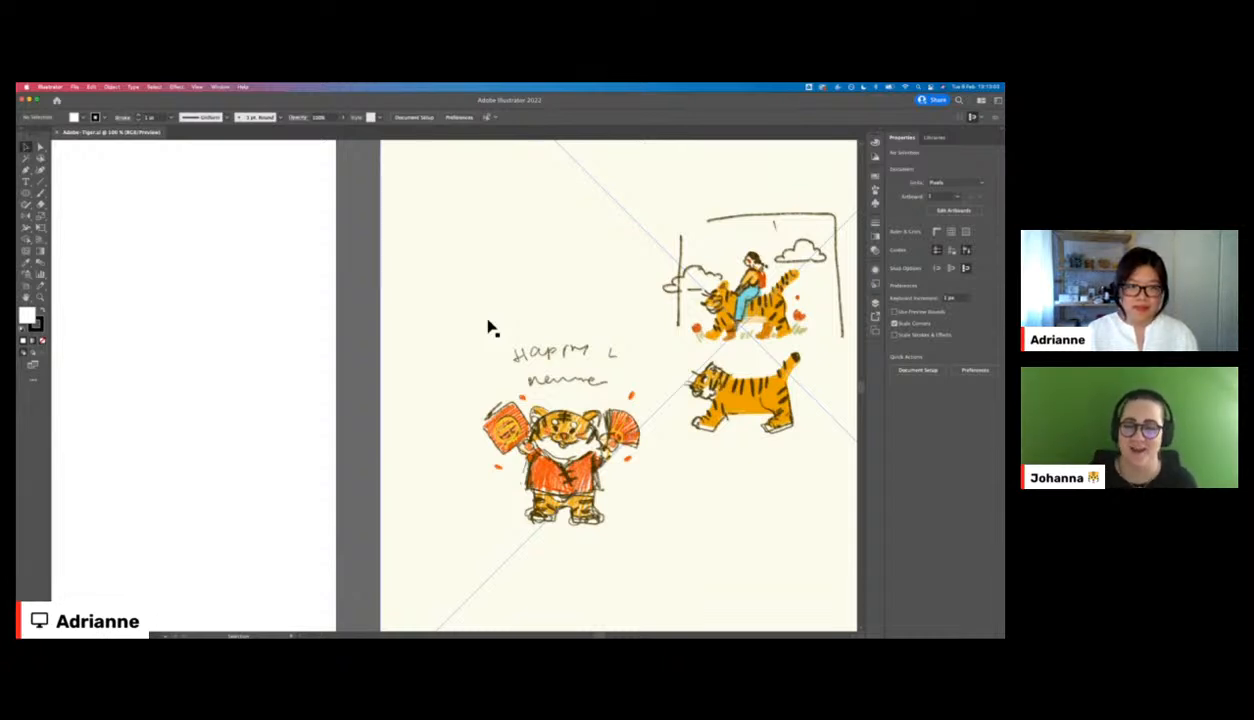
pyautogui.hscroll(-3, 489, 327)
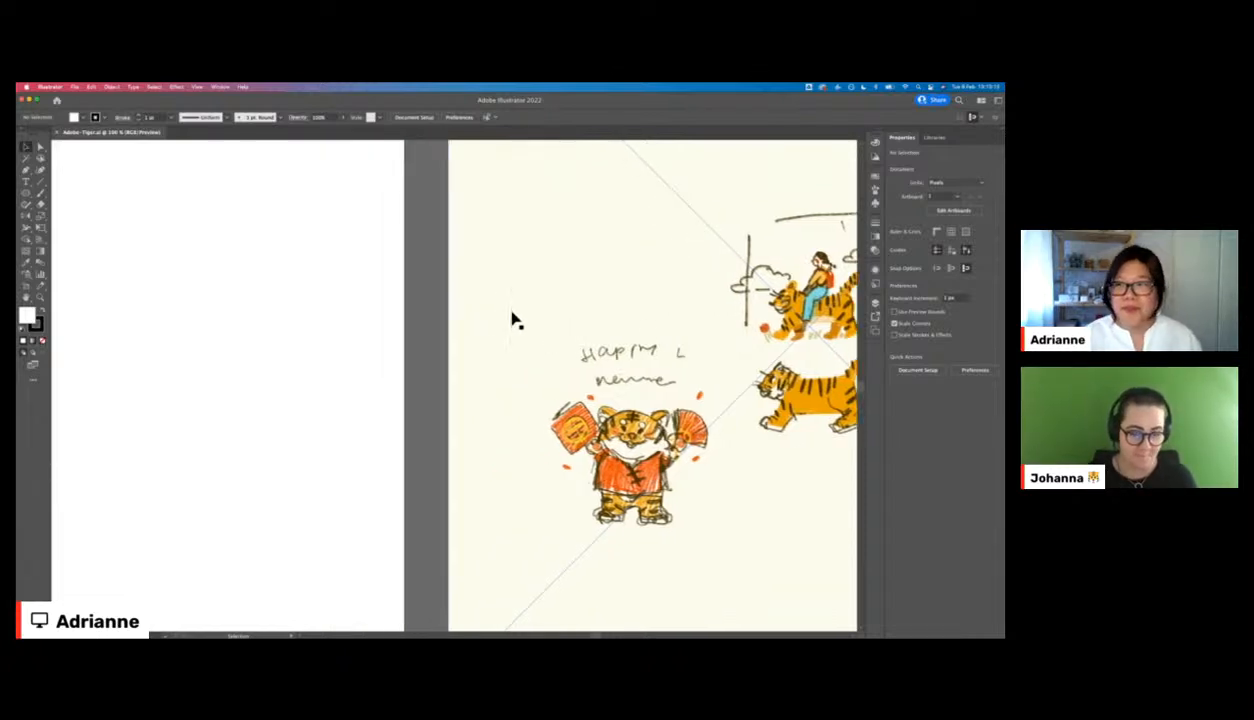
pyautogui.click(875, 301)
pyautogui.click(837, 390)
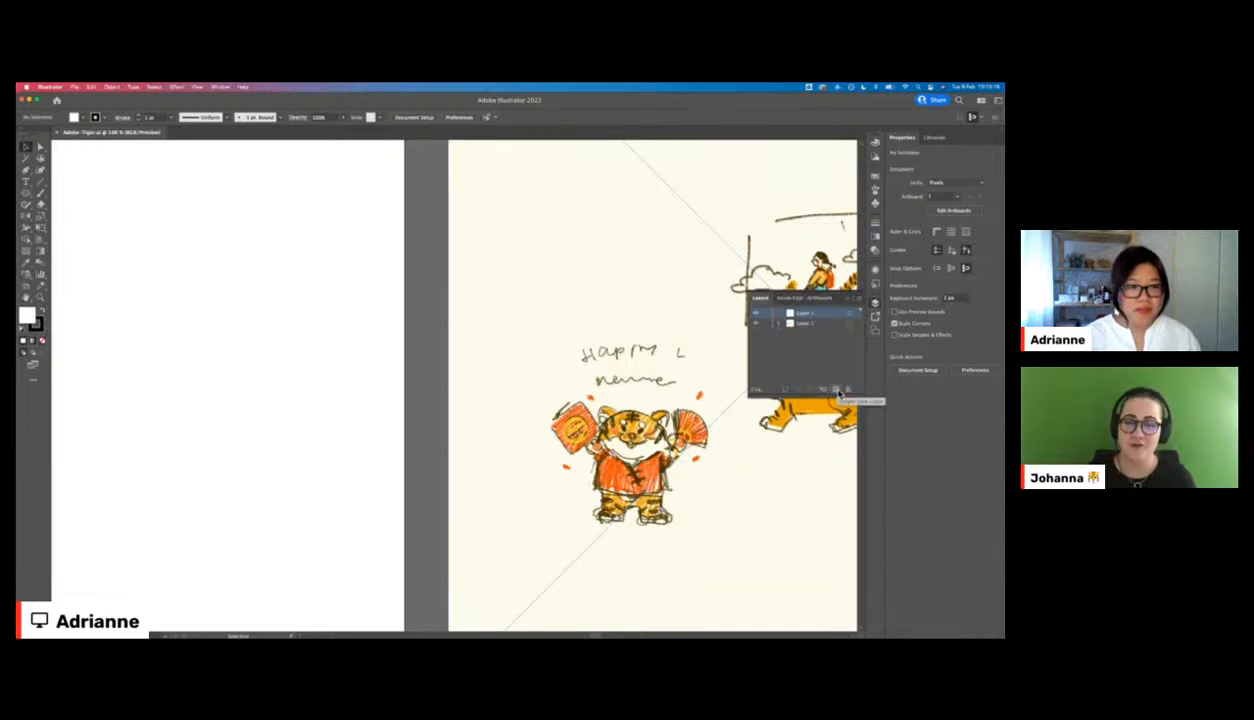
pyautogui.click(847, 298)
pyautogui.scroll(-2, 390, 313)
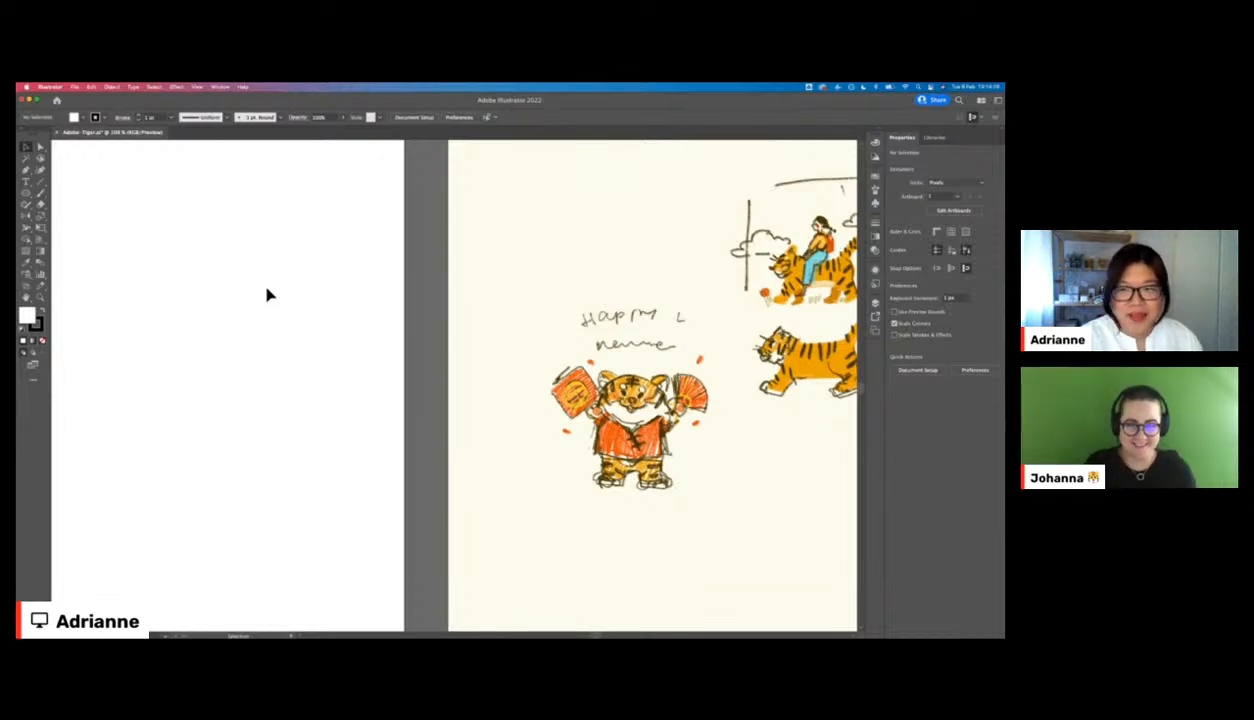
pyautogui.hscroll(-2, 268, 296)
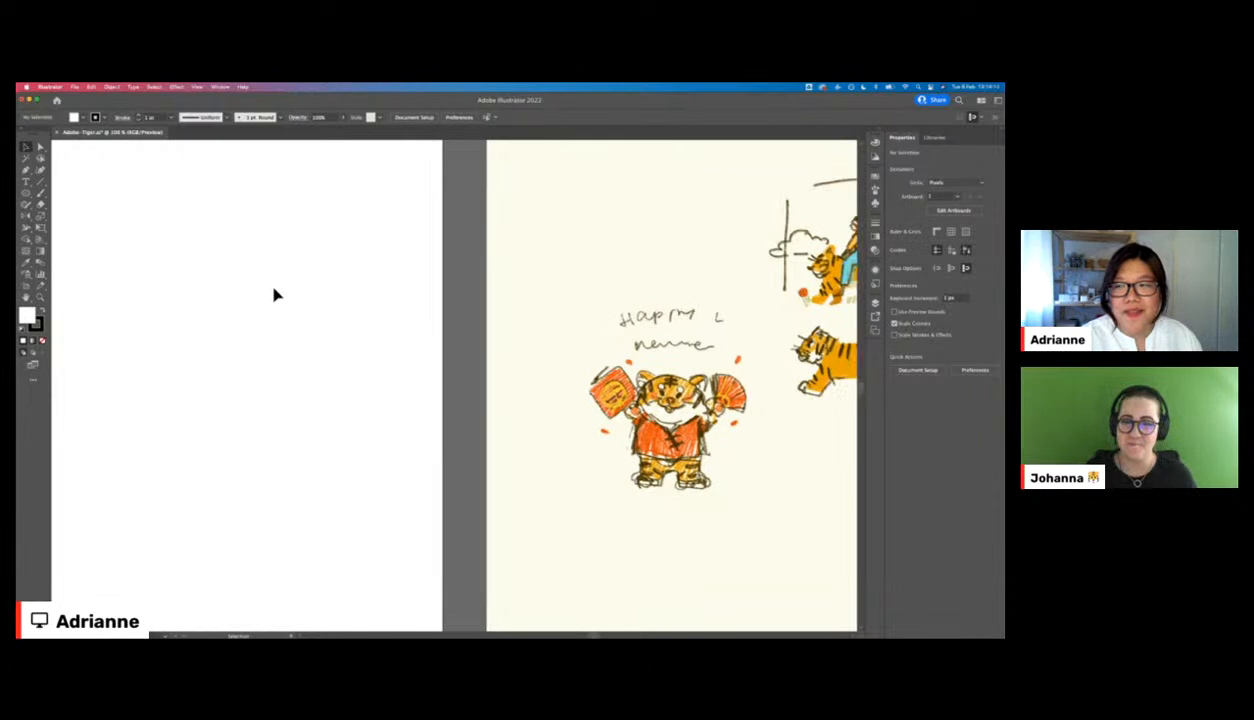
pyautogui.click(26, 192)
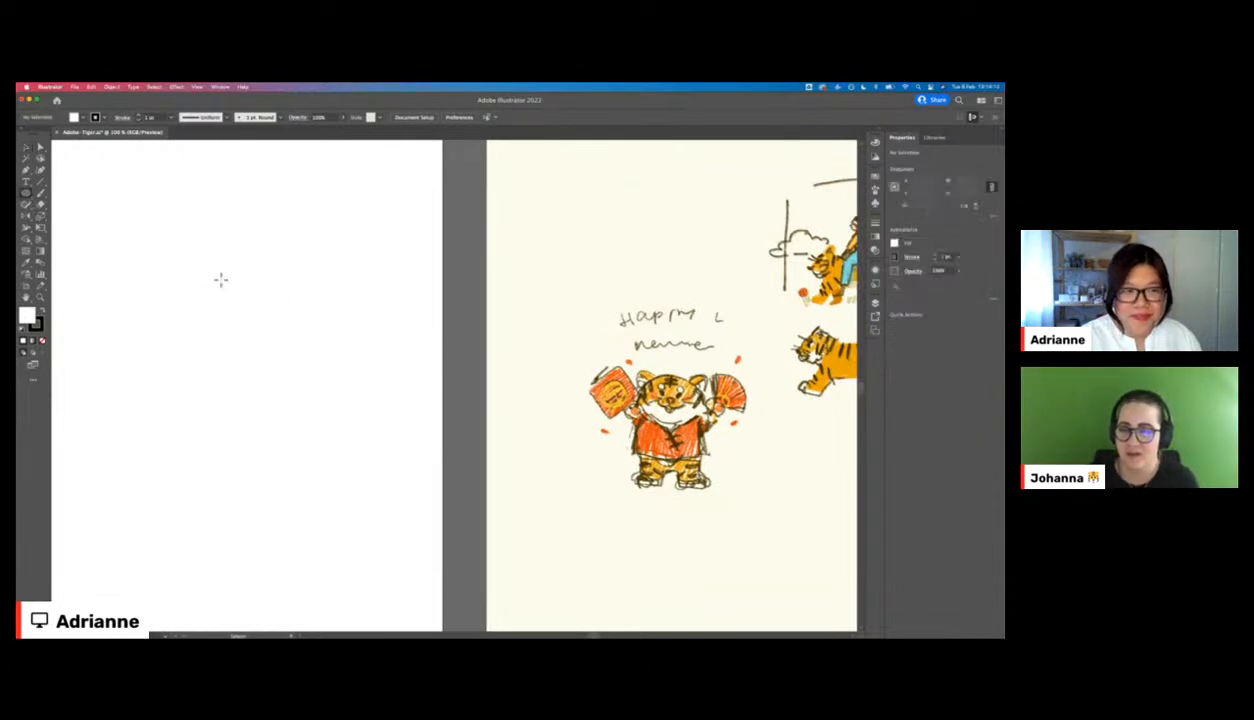
pyautogui.scroll(-2, 223, 286)
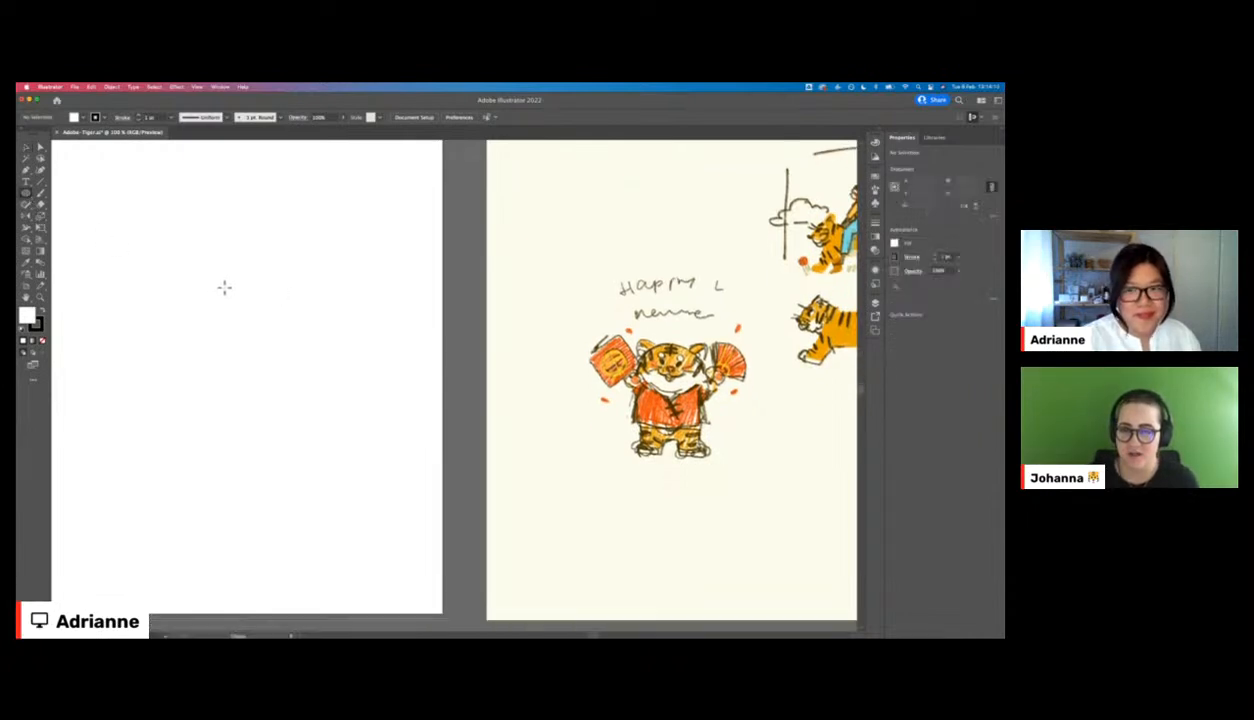
pyautogui.click(27, 147)
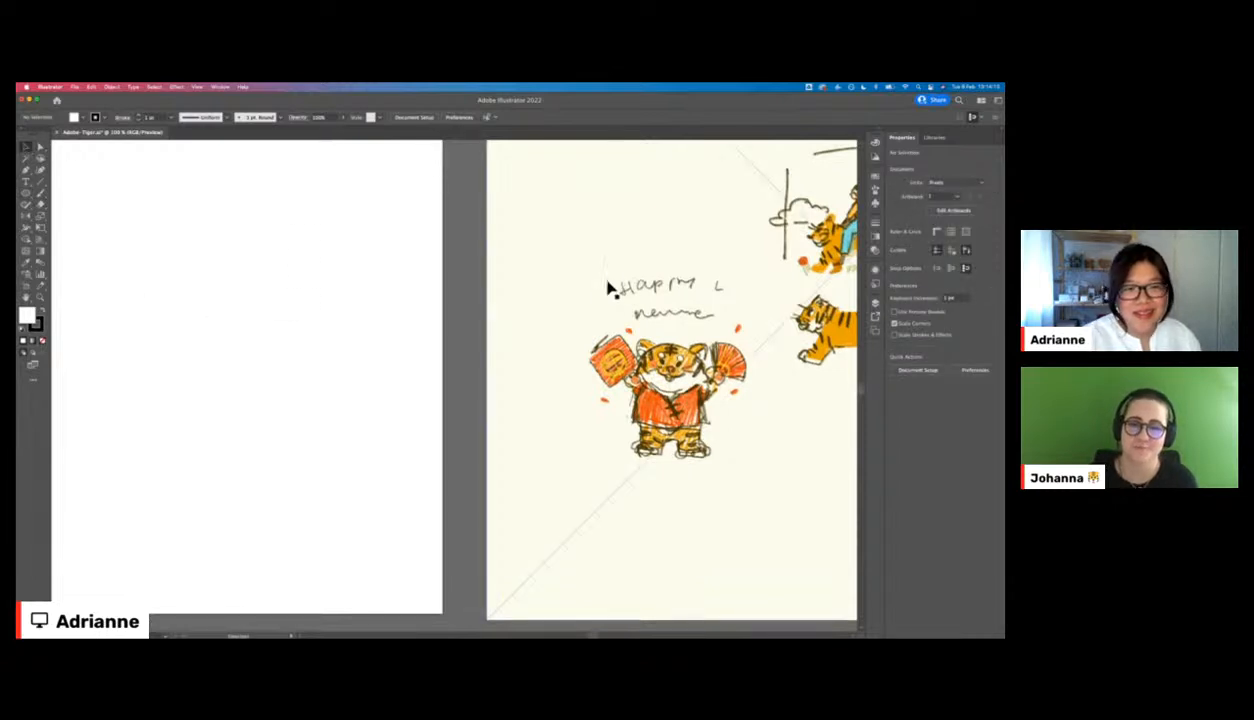
pyautogui.scroll(2, 484, 319)
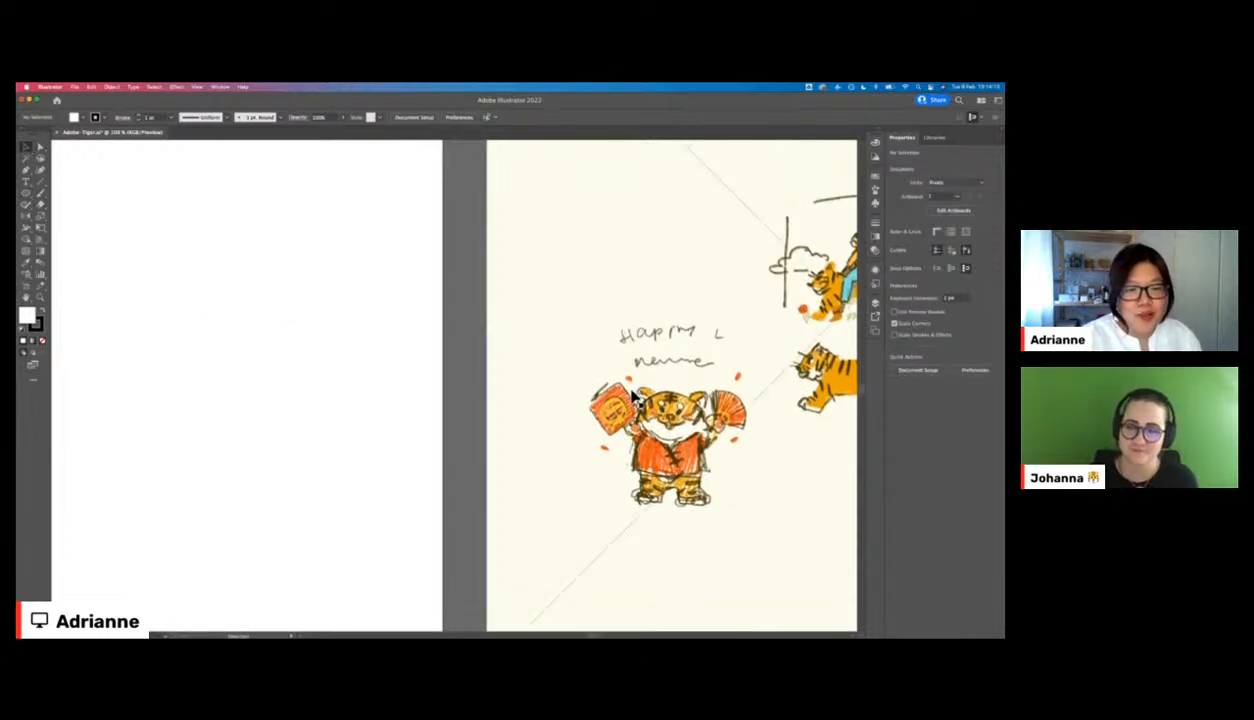
pyautogui.hscroll(2, 700, 390)
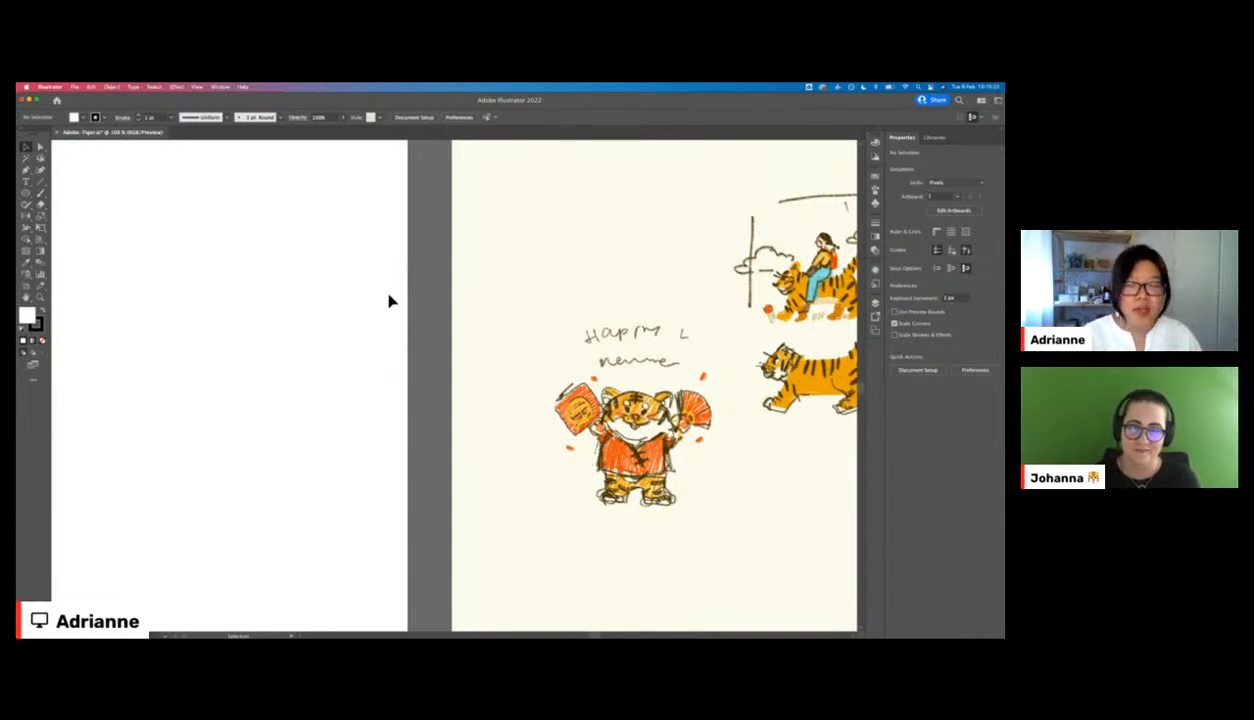
pyautogui.hscroll(-3, 392, 306)
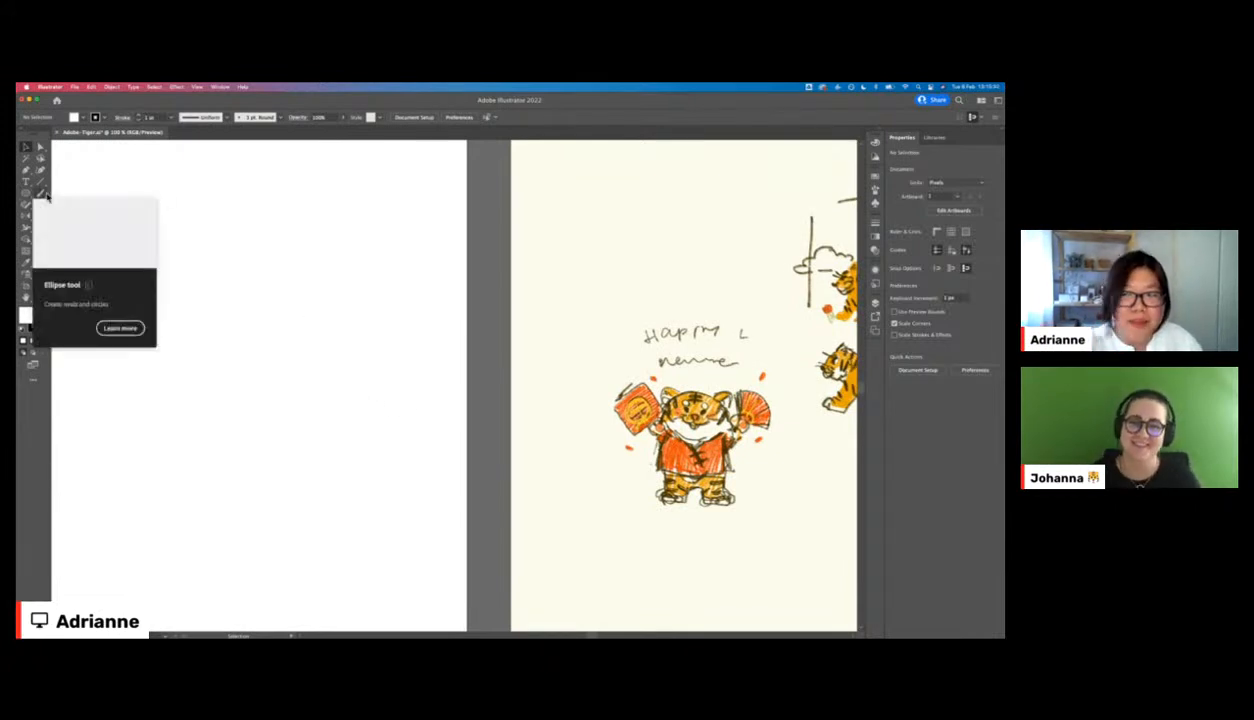
pyautogui.hscroll(-3, 423, 268)
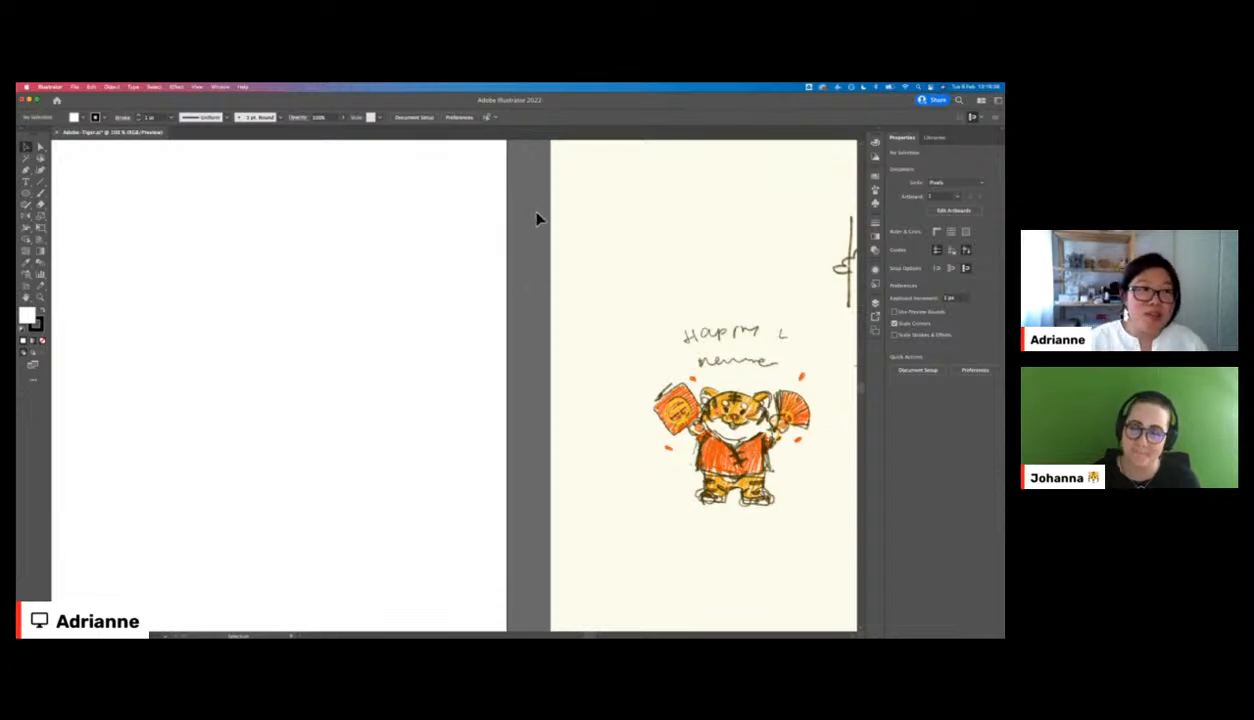
pyautogui.hscroll(-1, 368, 262)
pyautogui.hscroll(-2, 368, 262)
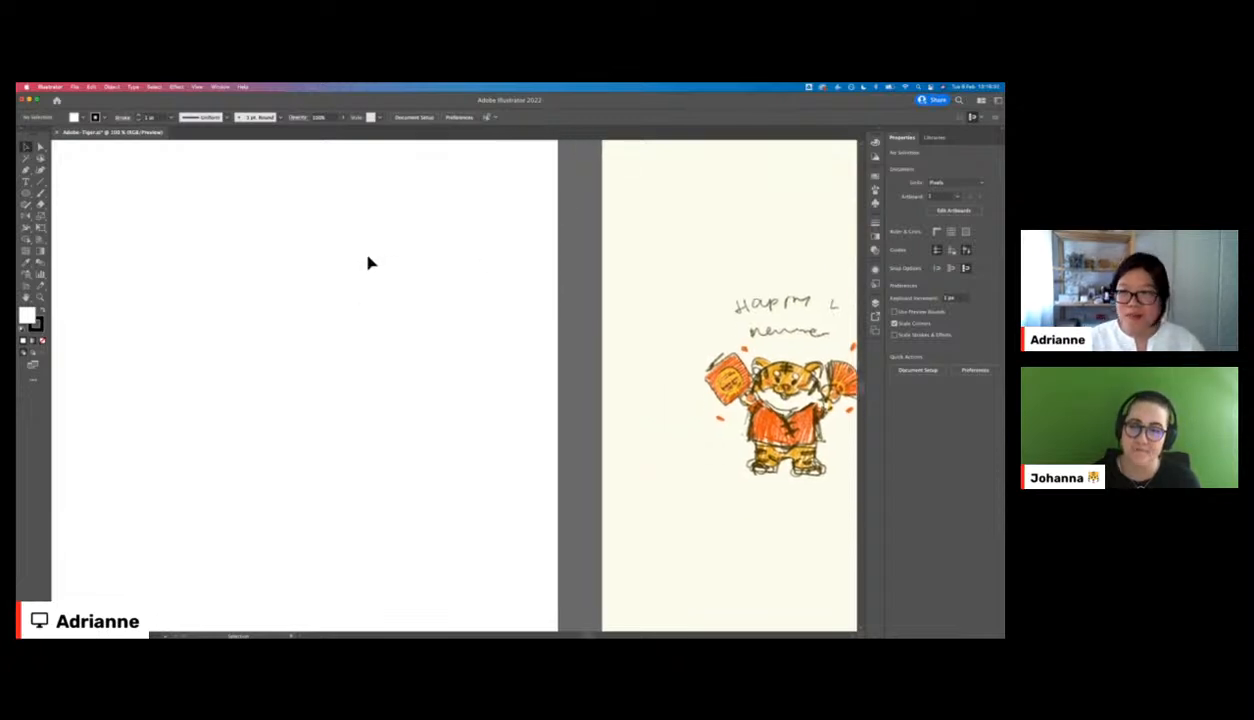
# - Draw an ellipse about 279 by 244 px for the tiger's head on the blank artboard
pyautogui.click(26, 194)
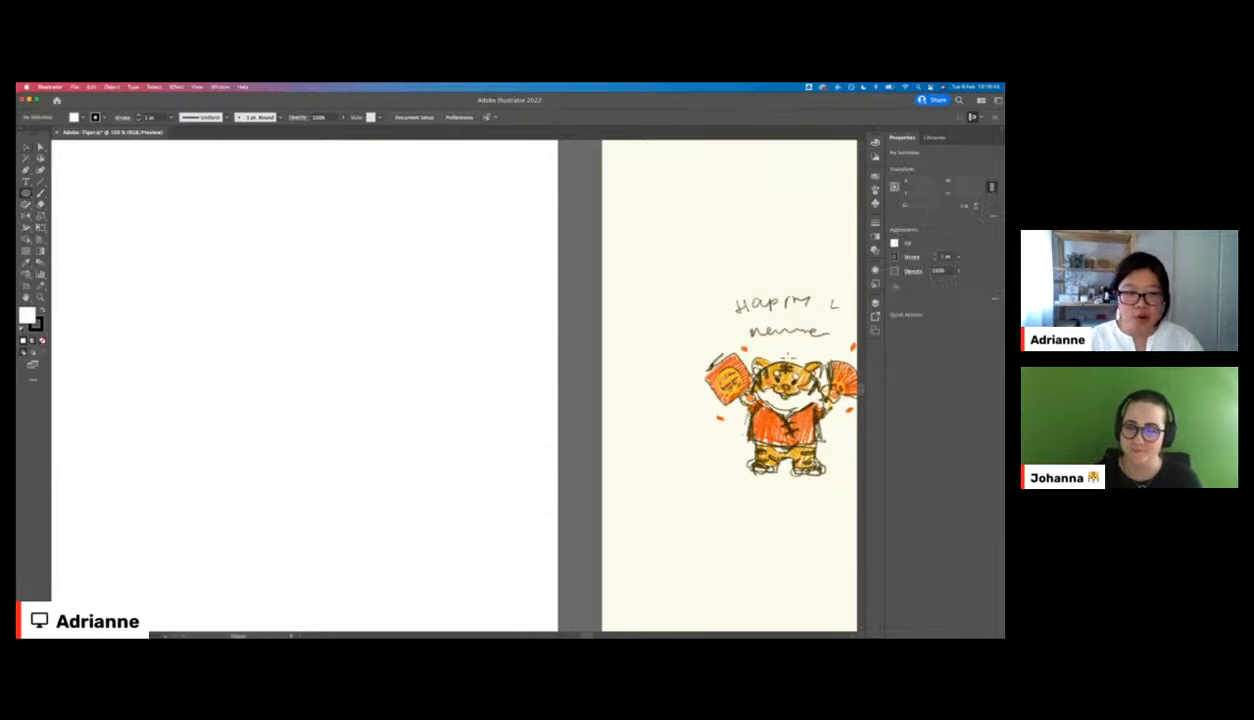
pyautogui.hscroll(2, 746, 360)
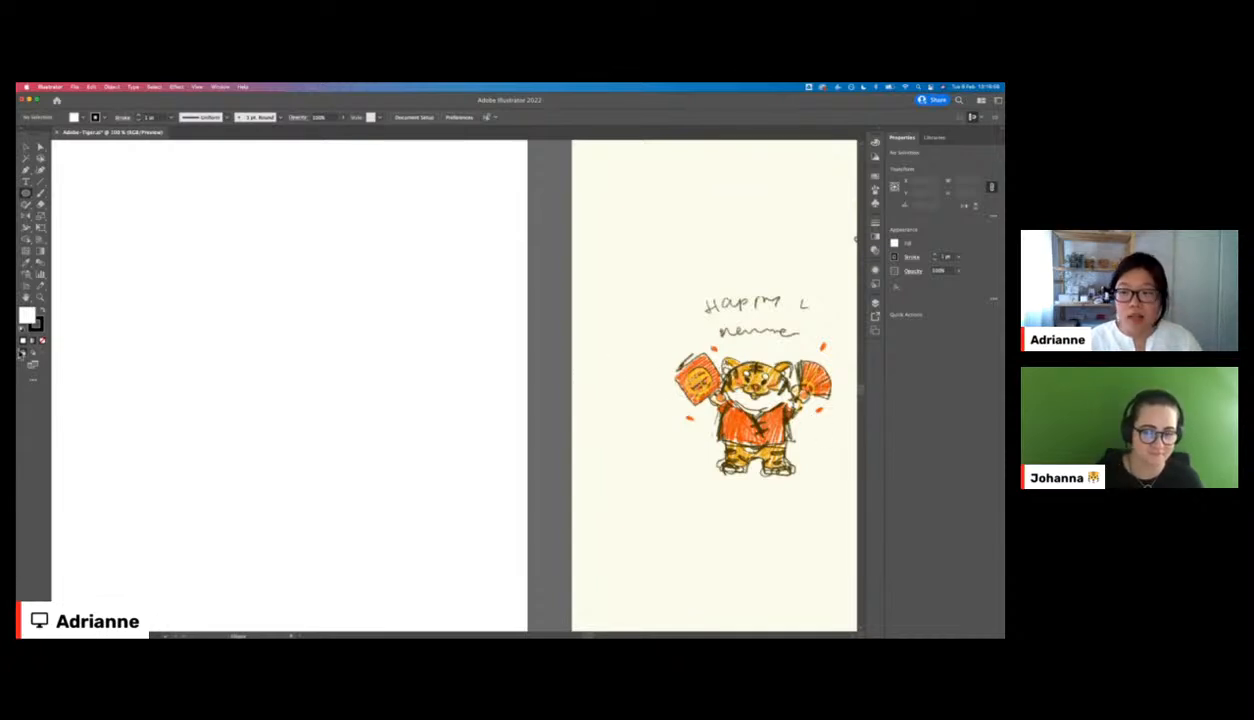
pyautogui.hscroll(-2, 399, 324)
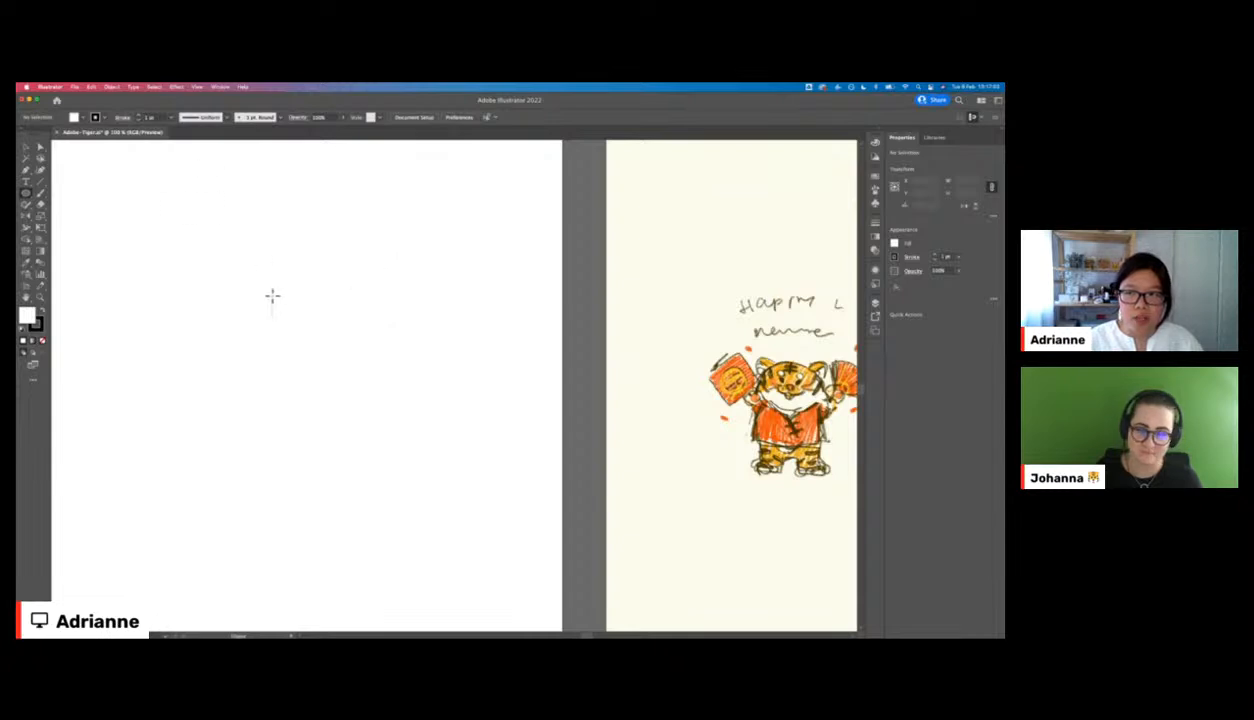
pyautogui.moveTo(244, 262)
pyautogui.mouseDown()
pyautogui.moveTo(412, 409)
pyautogui.moveTo(434, 406)
pyautogui.moveTo(404, 402)
pyautogui.mouseUp()
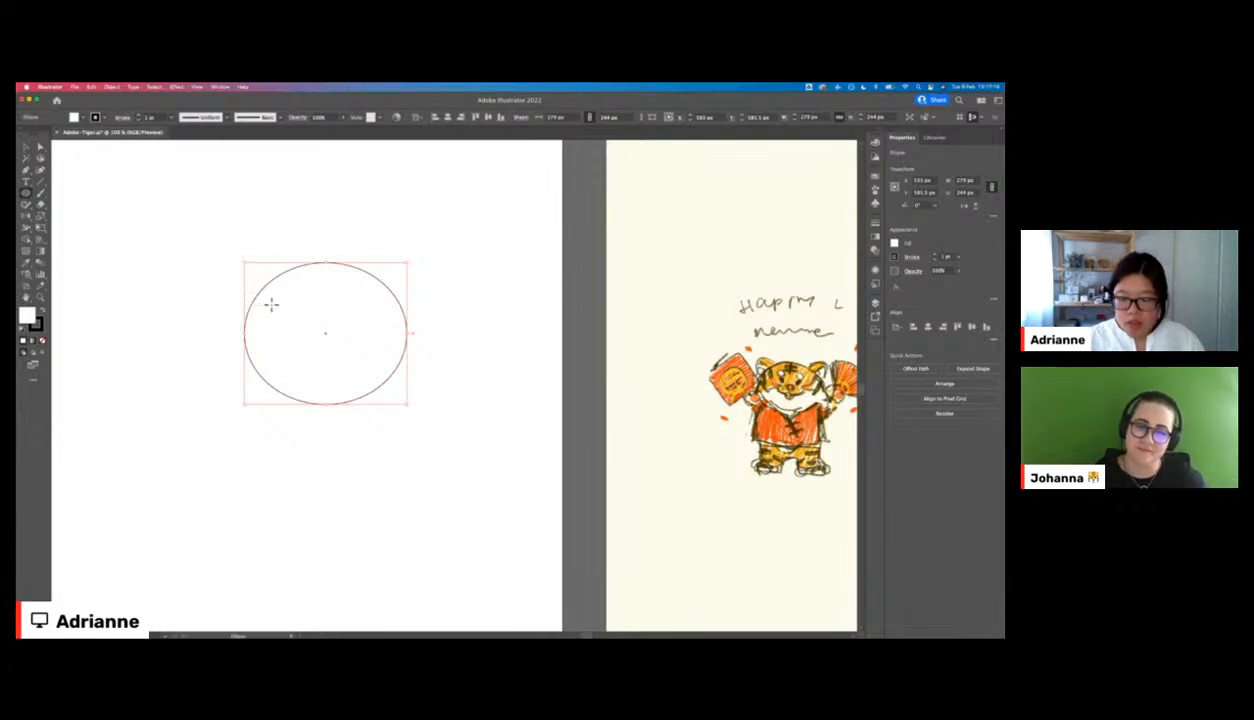
# - Move the two side anchor points of the head ellipse down together to make the lower half fuller
pyautogui.press('a')
pyautogui.click(246, 333)
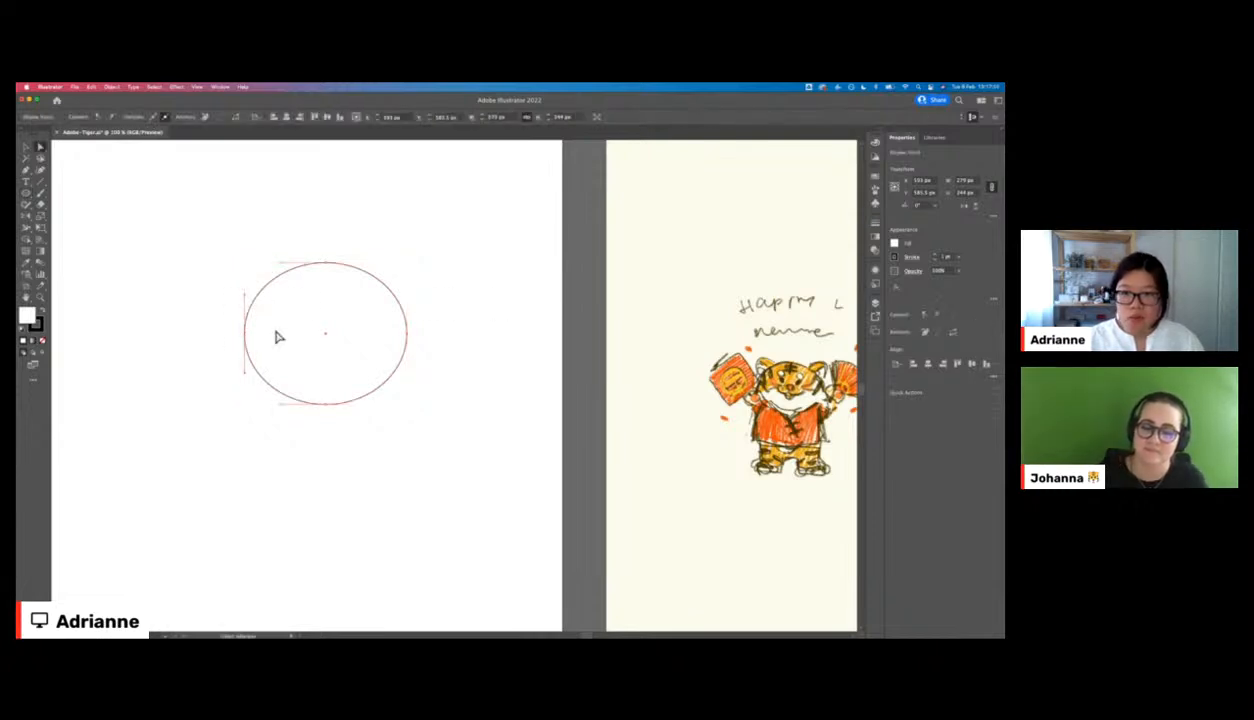
pyautogui.keyDown('shift'); pyautogui.click(407, 334); pyautogui.keyUp('shift')
pyautogui.moveTo(409, 342); pyautogui.dragTo(409, 352)
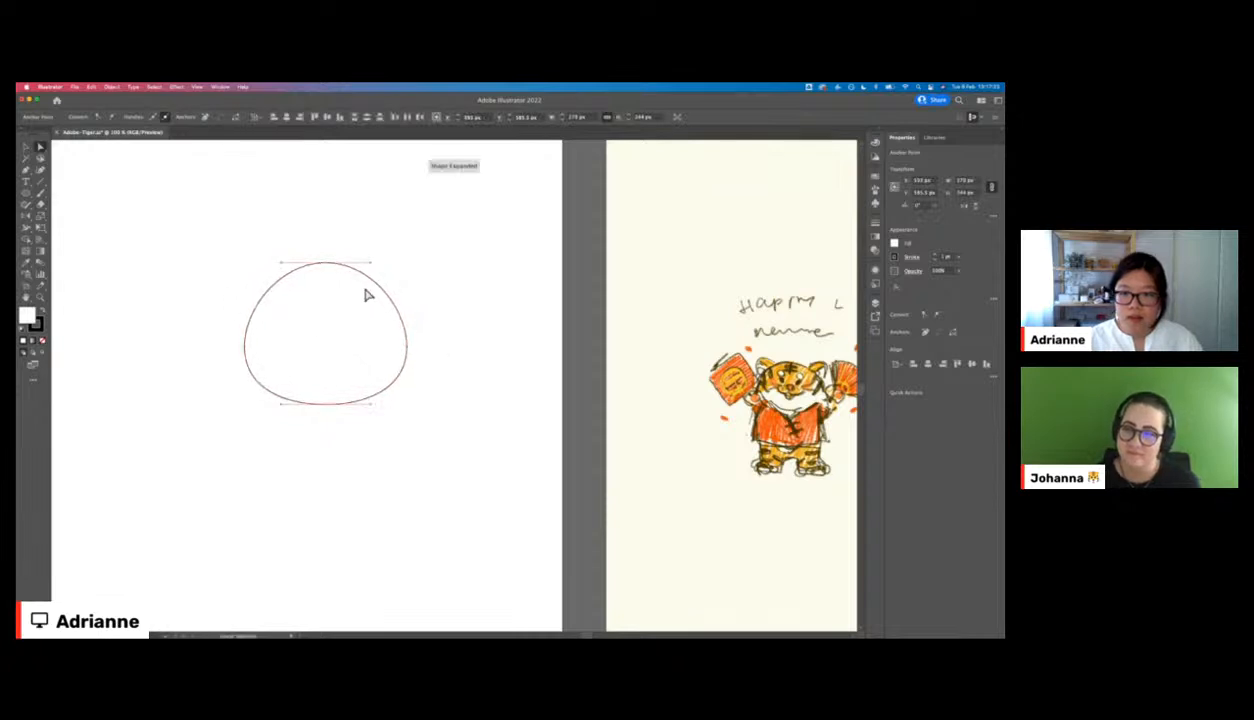
# - Lower the top anchor point of the head outline to flatten the crown
pyautogui.press('e')
pyautogui.moveTo(325, 263); pyautogui.dragTo(326, 284)
pyautogui.press('v')
pyautogui.click(328, 254)
pyautogui.click(327, 263)
pyautogui.click(328, 233)
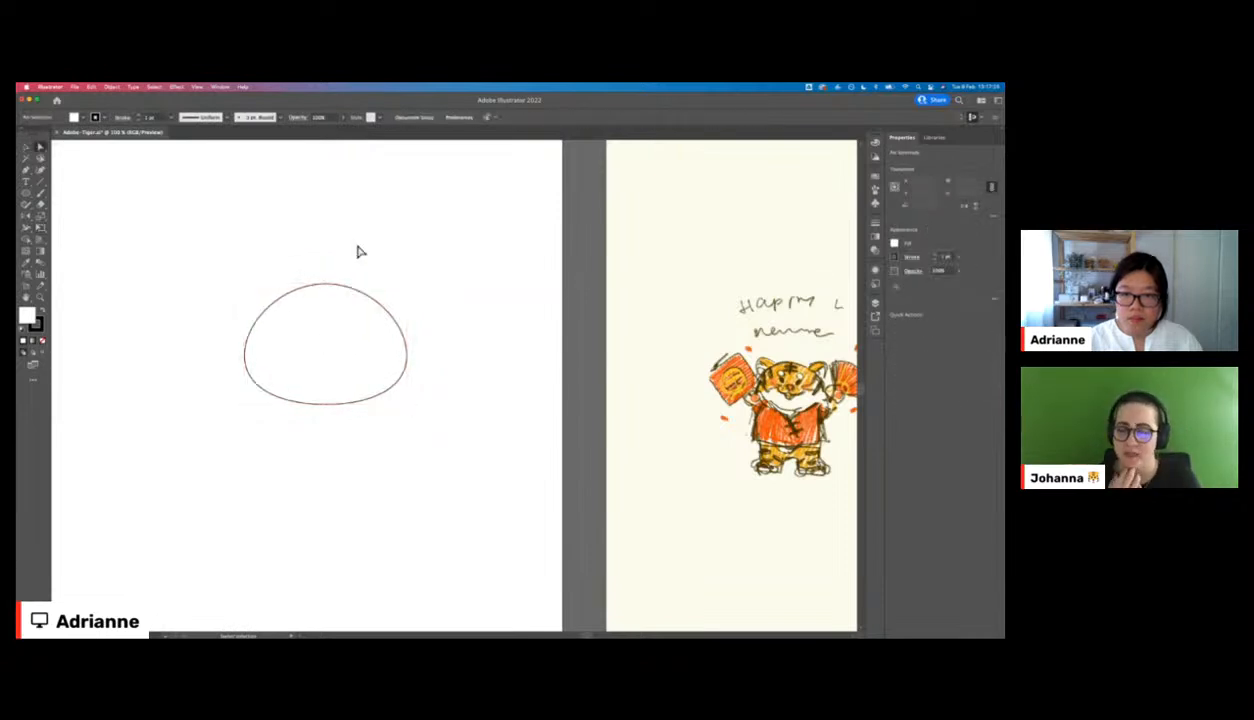
# - Fine-tune the head outline's side points and lower its bottom anchor point slightly
pyautogui.click(244, 357)
pyautogui.moveTo(408, 362); pyautogui.dragTo(416, 360)
pyautogui.click(404, 391)
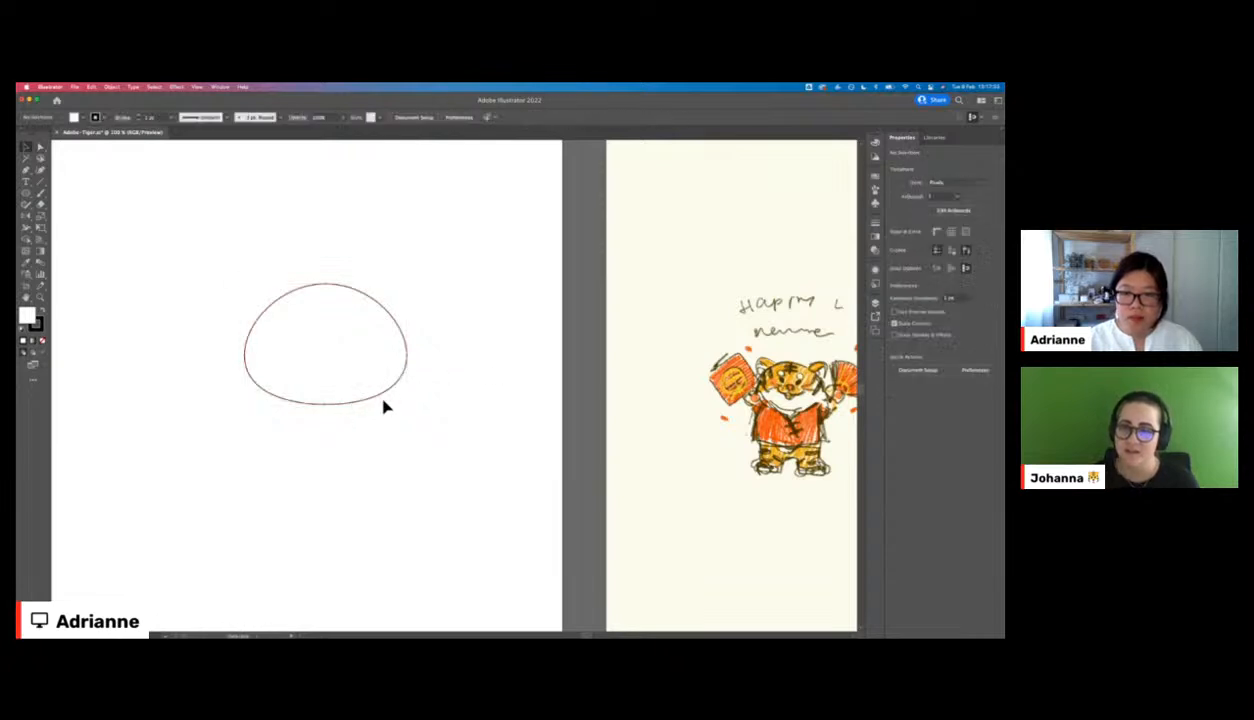
pyautogui.click(325, 405)
pyautogui.moveTo(325, 410); pyautogui.dragTo(327, 414)
pyautogui.press('v')
pyautogui.press('a')
pyautogui.click(381, 300)
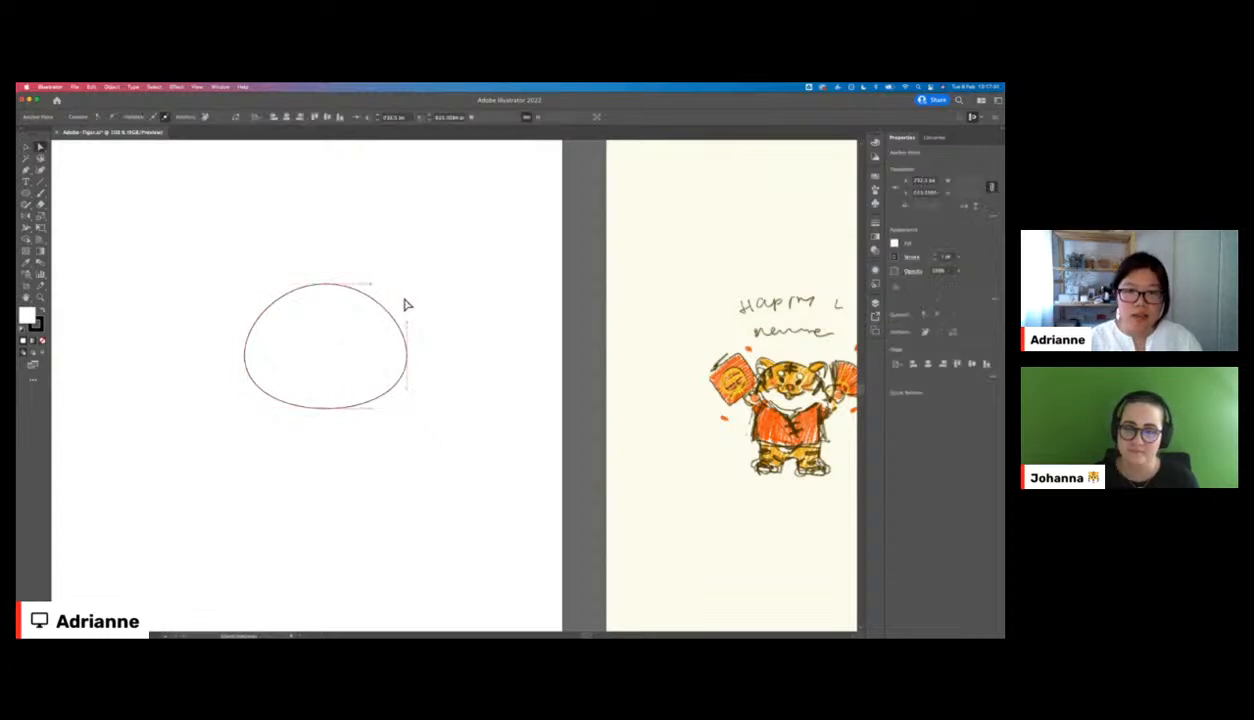
pyautogui.click(420, 320)
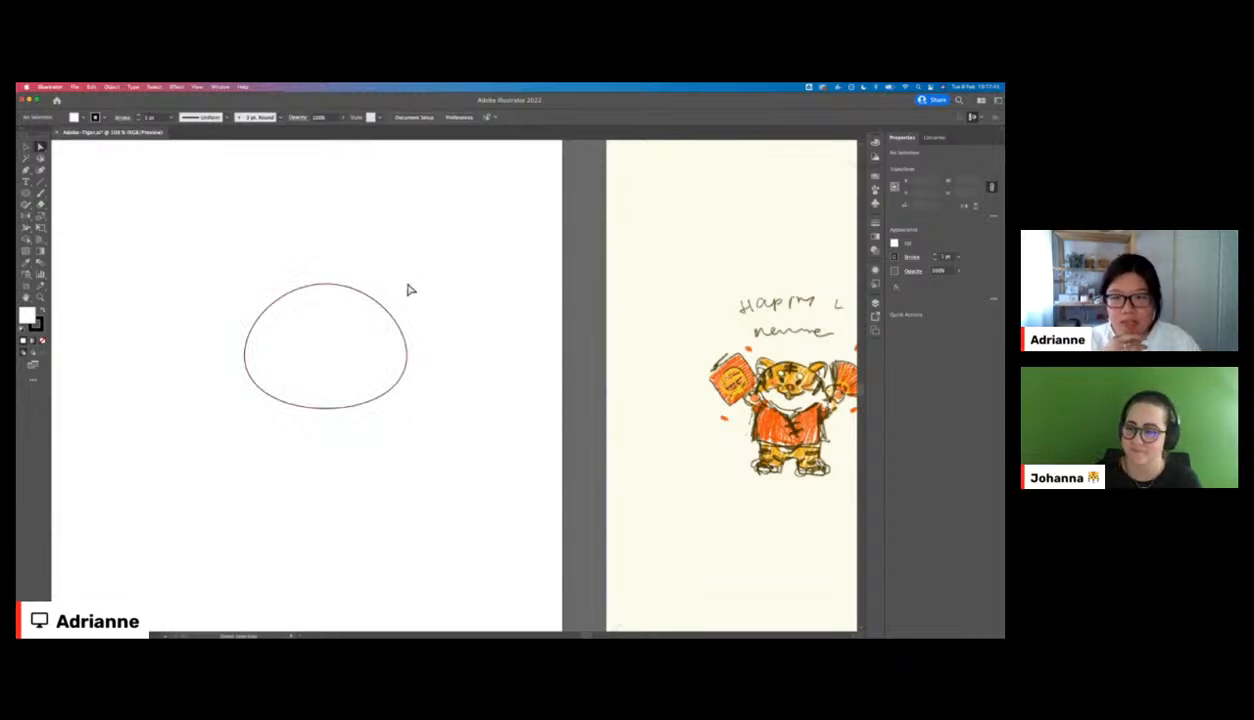
pyautogui.press('p')
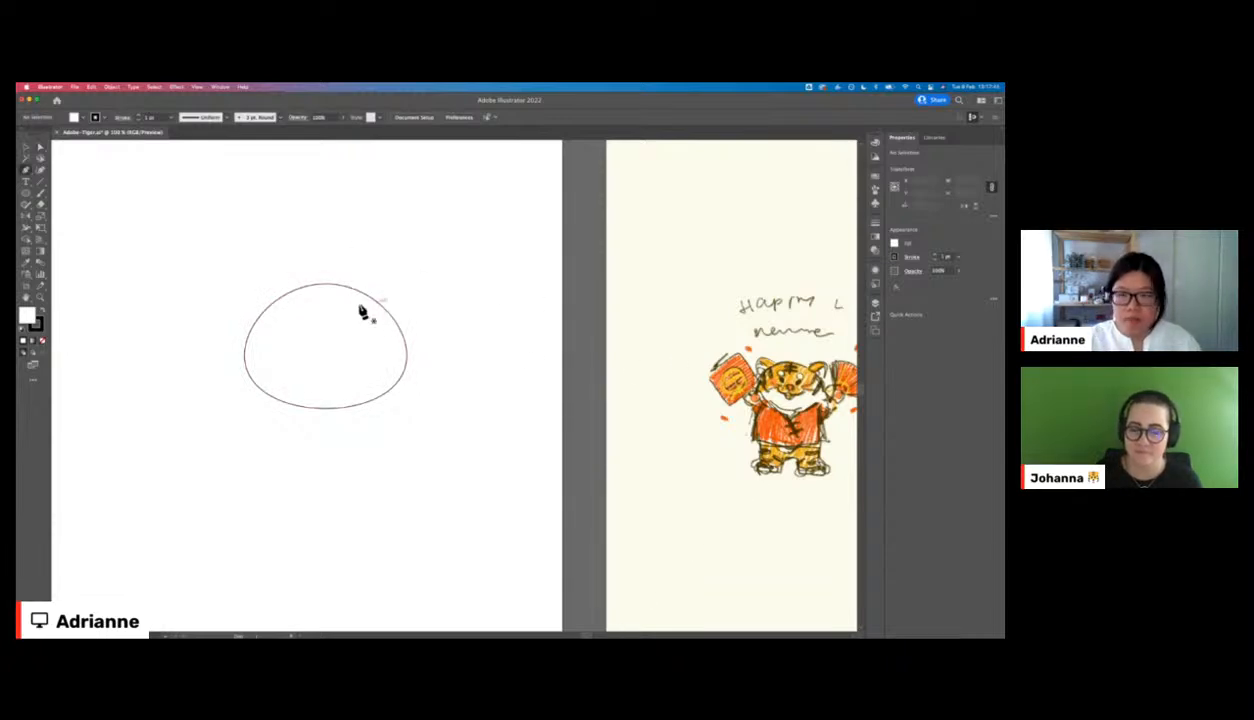
pyautogui.click(294, 295)
pyautogui.click(252, 270)
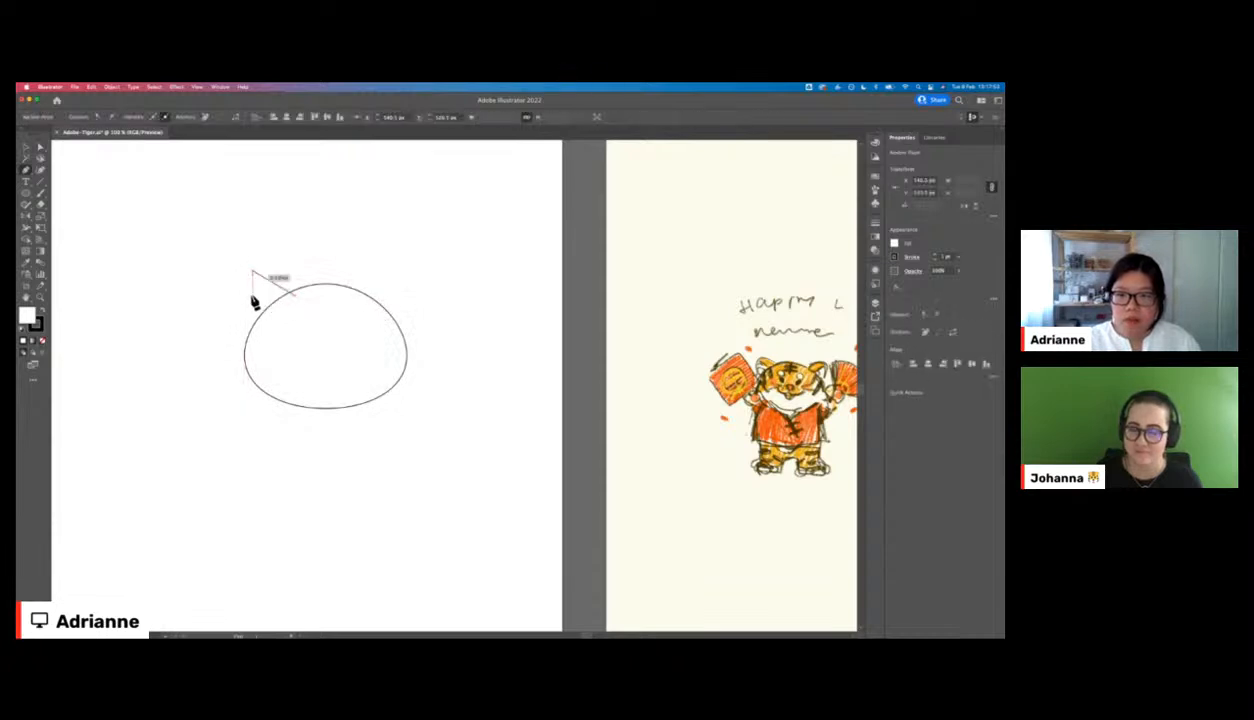
pyautogui.click(255, 333)
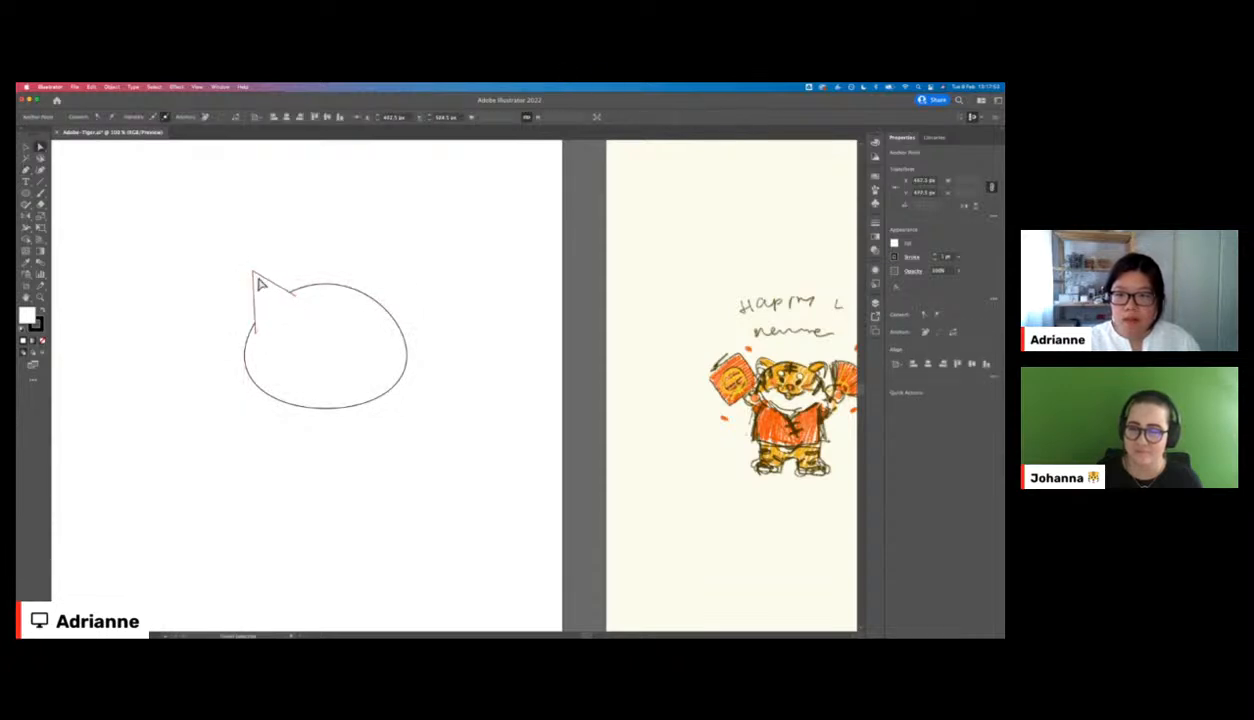
pyautogui.press('a')
pyautogui.moveTo(258, 278); pyautogui.dragTo(259, 289)
pyautogui.press('super+equal')
pyautogui.press('super+equal')
pyautogui.moveTo(420, 390); pyautogui.dragTo(216, 277)
pyautogui.press('super+z')
pyautogui.press('v')
pyautogui.press('Delete')
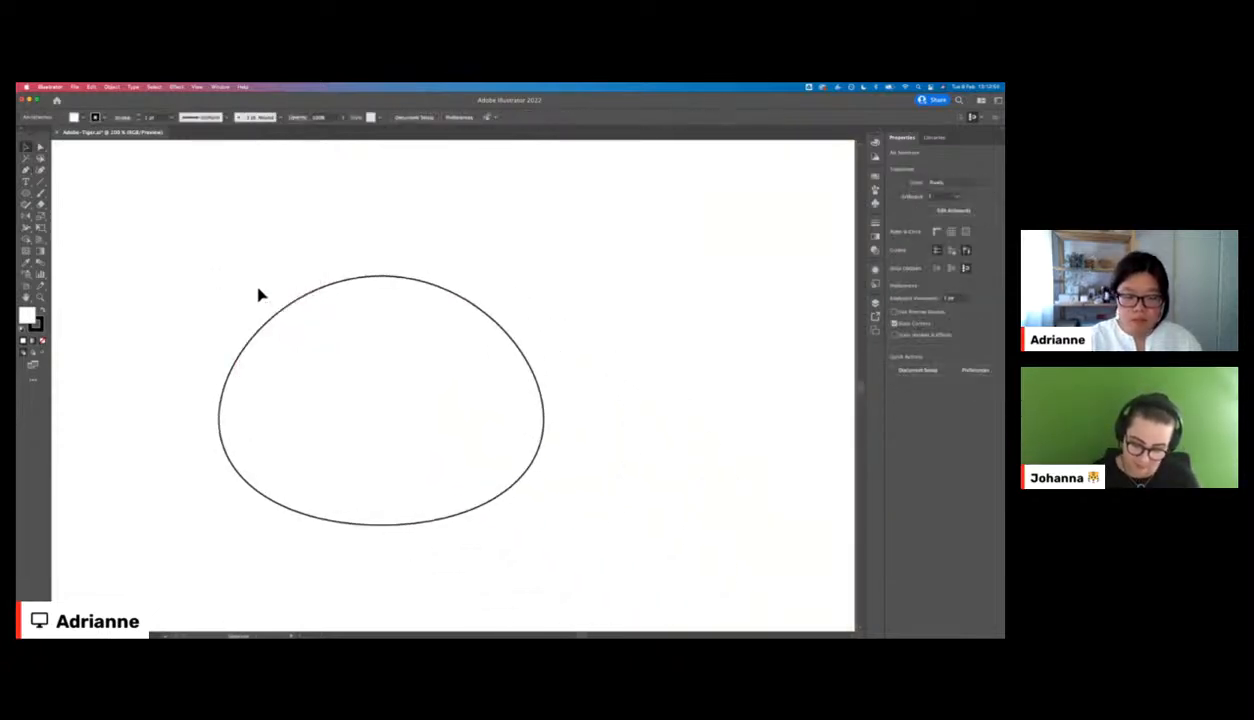
# - Draw an open ear path on the head's upper-left edge with the Pen tool and shape its rounded tip using the direction handles
pyautogui.press('p')
pyautogui.click(310, 298)
pyautogui.moveTo(209, 258); pyautogui.dragTo(213, 325)
pyautogui.moveTo(230, 384); pyautogui.dragTo(233, 392)
pyautogui.press('a')
pyautogui.moveTo(211, 263); pyautogui.dragTo(227, 240)
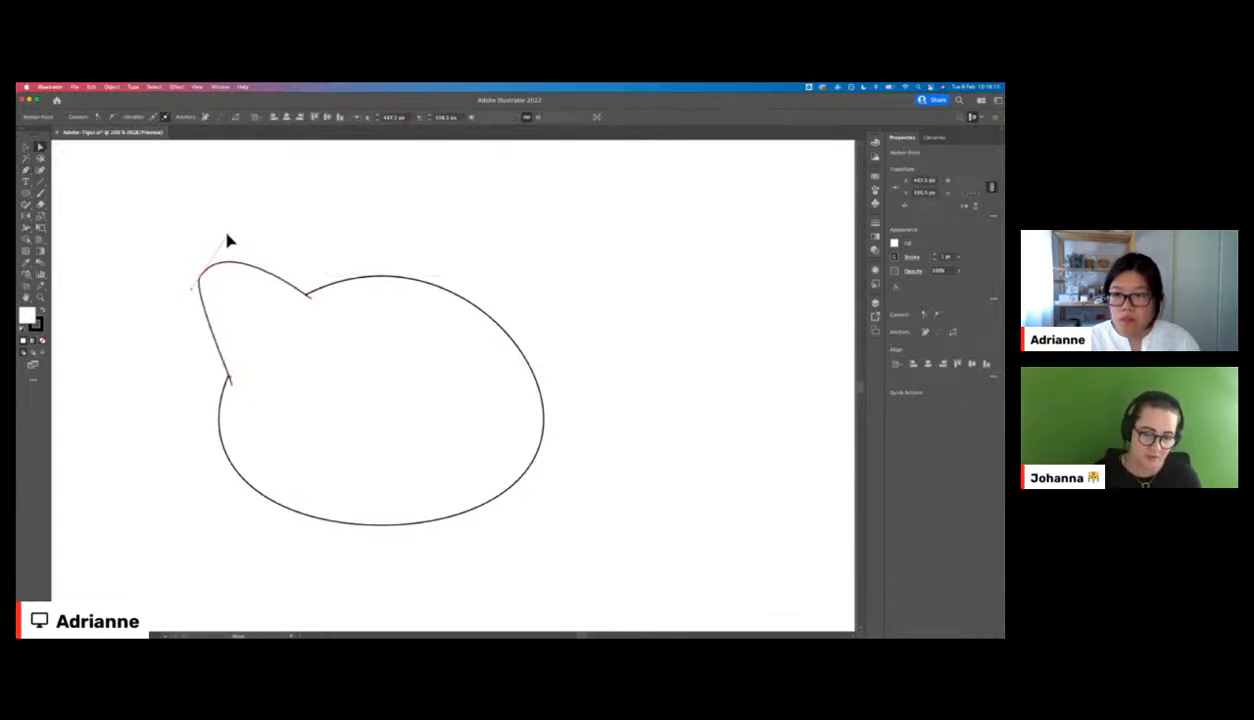
pyautogui.moveTo(195, 295)
pyautogui.mouseDown()
pyautogui.moveTo(174, 302)
pyautogui.moveTo(190, 318)
pyautogui.mouseUp()
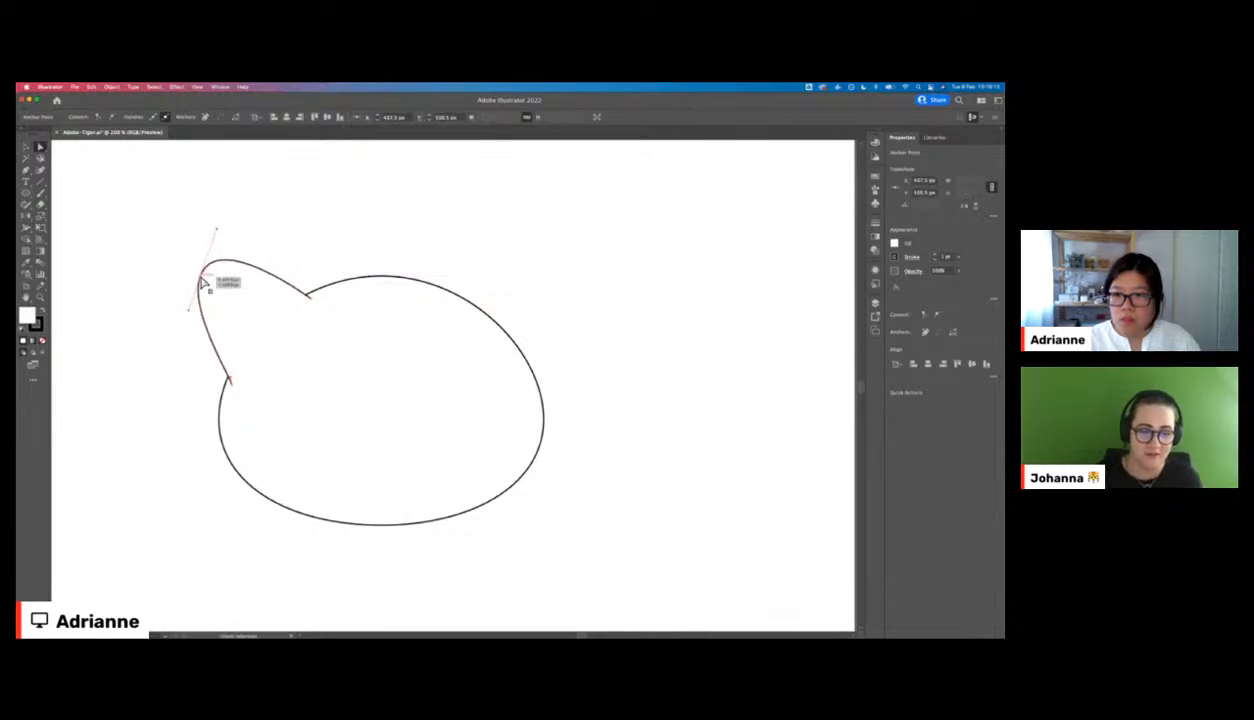
pyautogui.moveTo(204, 274); pyautogui.dragTo(210, 269)
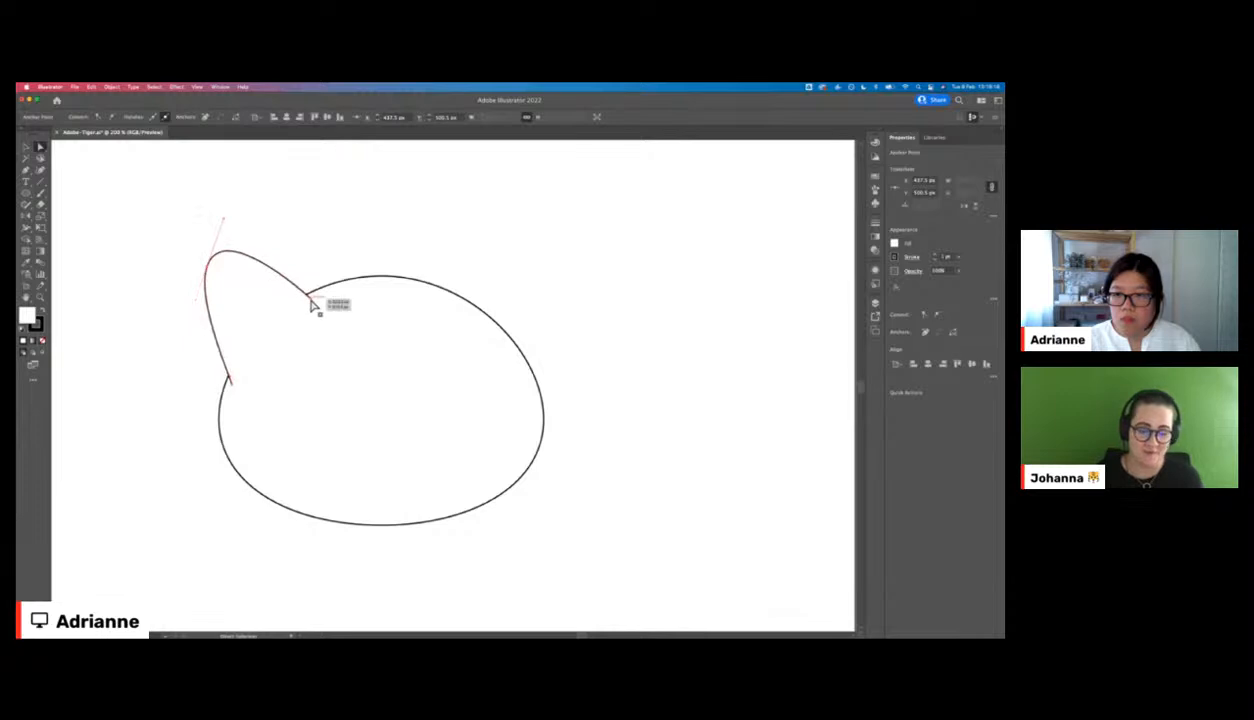
# - Remove the fill from the ear path and deselect it
pyautogui.click(42, 340)
pyautogui.press('v')
pyautogui.click(310, 244)
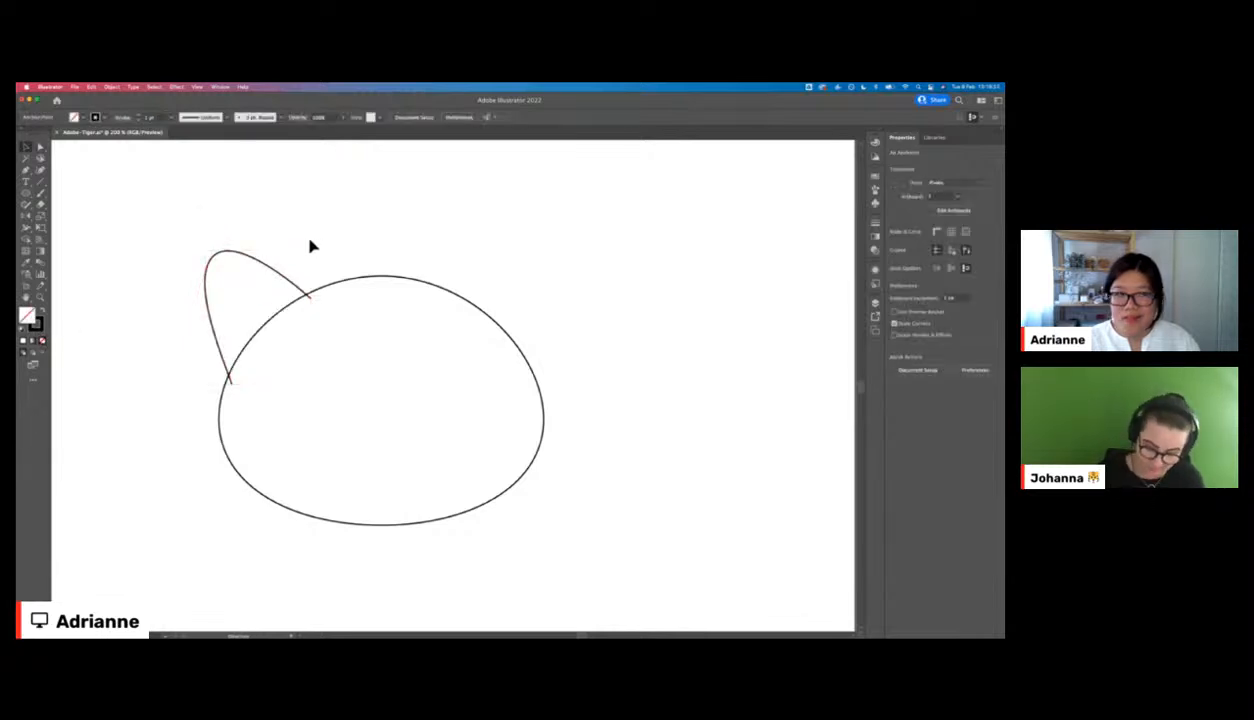
# - Refine the ear by shifting its tip slightly inward and extending its lower end further down the head's edge
pyautogui.press('a')
pyautogui.click(212, 268)
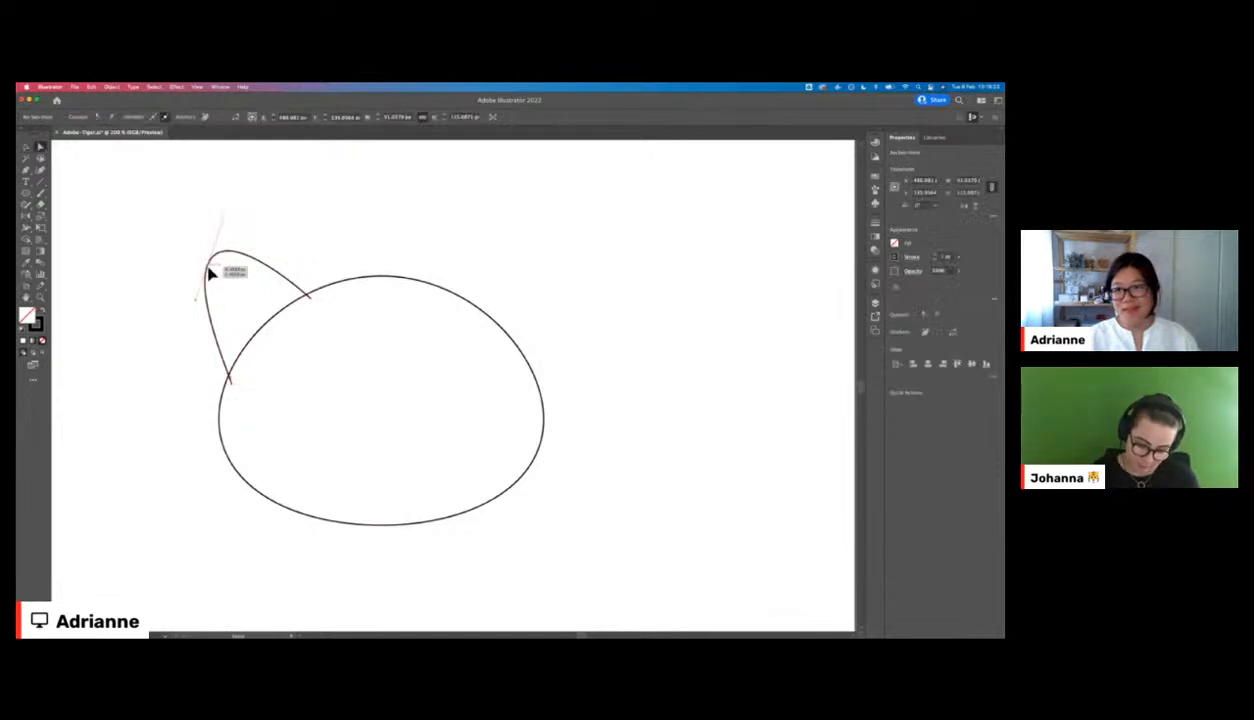
pyautogui.click(211, 271)
pyautogui.click(233, 391)
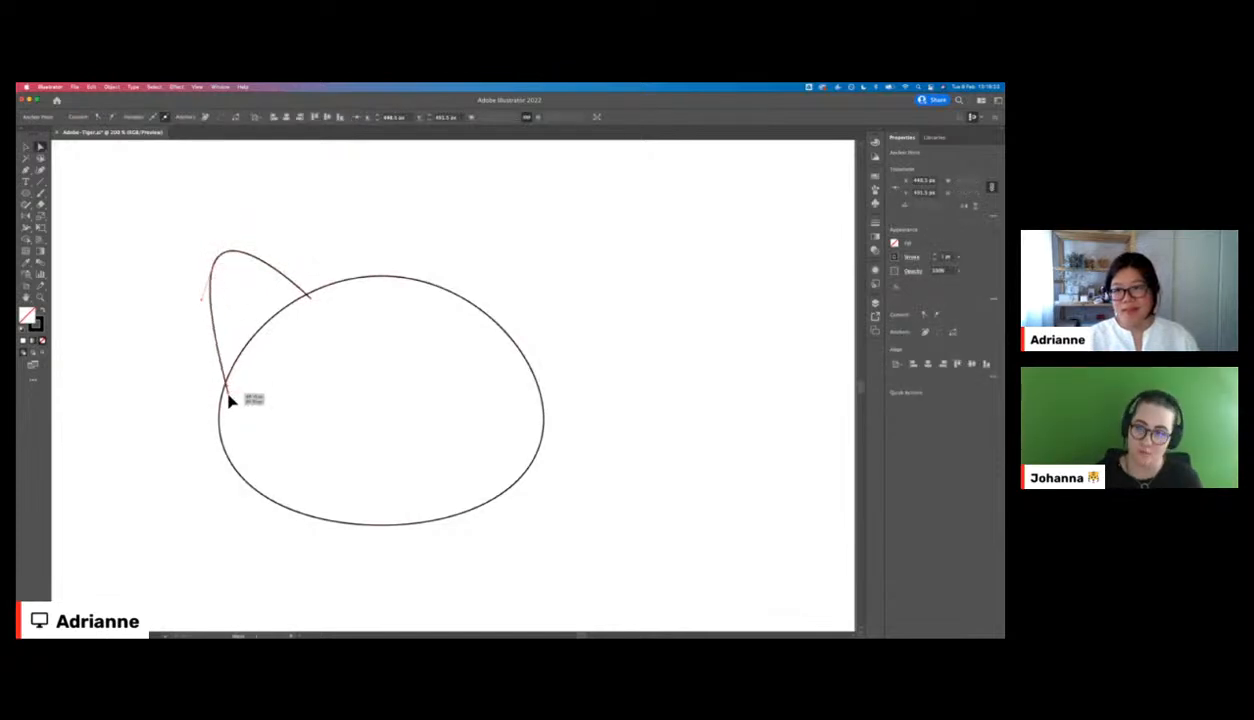
pyautogui.moveTo(203, 307); pyautogui.dragTo(218, 280)
pyautogui.click(300, 255)
# - Raise the top and bottom curves of the head outline slightly
pyautogui.click(414, 283)
pyautogui.moveTo(381, 276)
pyautogui.mouseDown()
pyautogui.moveTo(381, 289)
pyautogui.moveTo(392, 271)
pyautogui.mouseUp()
pyautogui.click(348, 227)
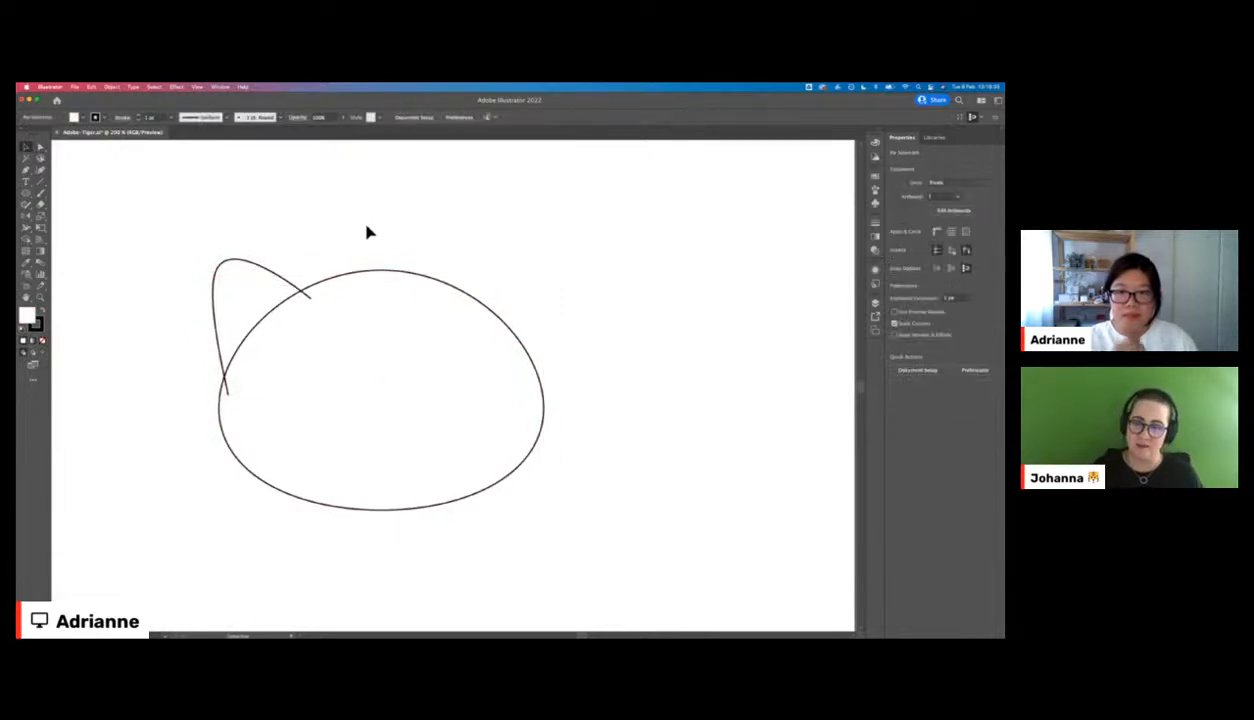
# - Move the ear path's upper end point slightly further along the top of the head
pyautogui.press('a')
pyautogui.moveTo(312, 298); pyautogui.dragTo(319, 290)
pyautogui.press('v')
pyautogui.click(369, 235)
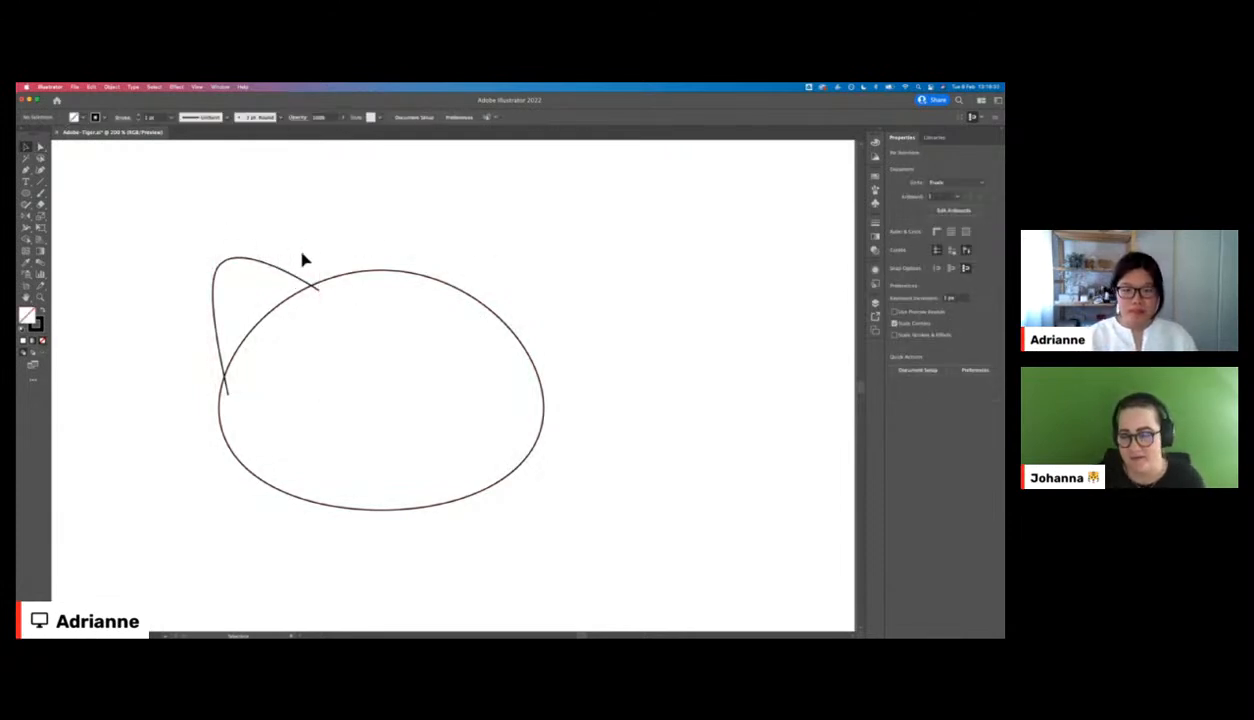
# - Bring the finished tiger reference document into view and examine its tiger face beside the dumpling basket
pyautogui.press('super+minus')
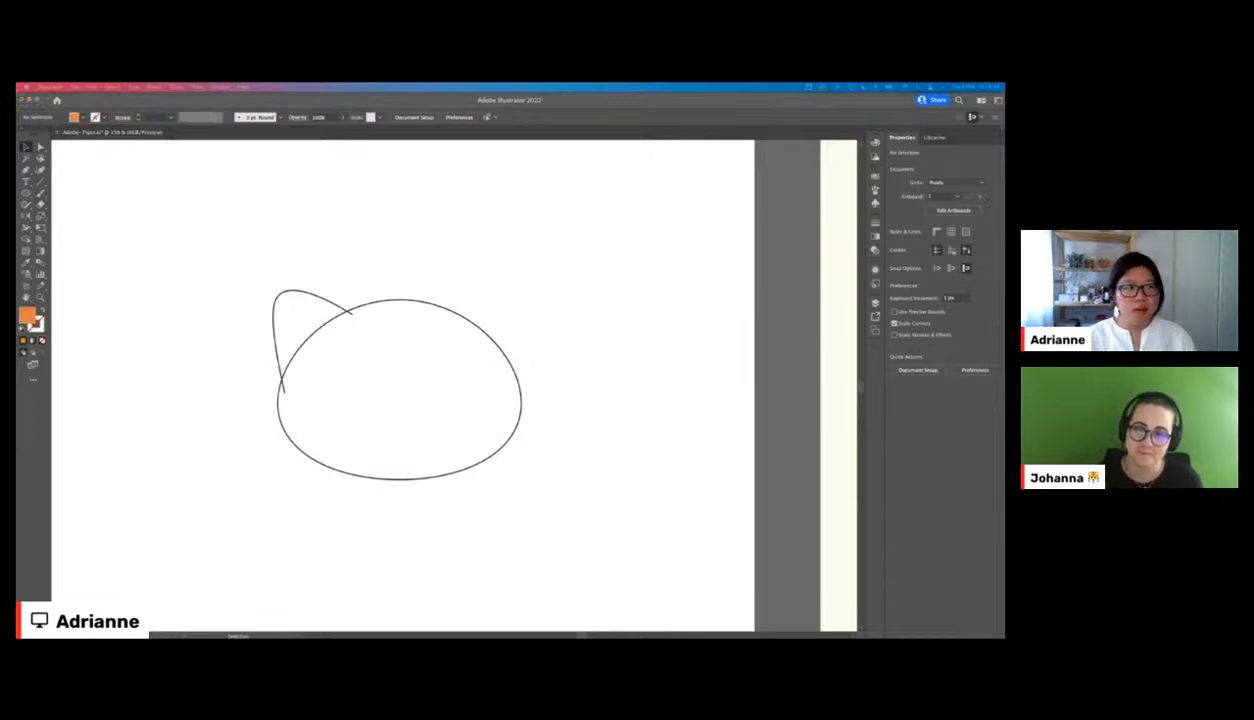
pyautogui.moveTo(1000, 132); pyautogui.dragTo(398, 192)
pyautogui.hscroll(-3, 526, 300)
pyautogui.scroll(6, 526, 300)
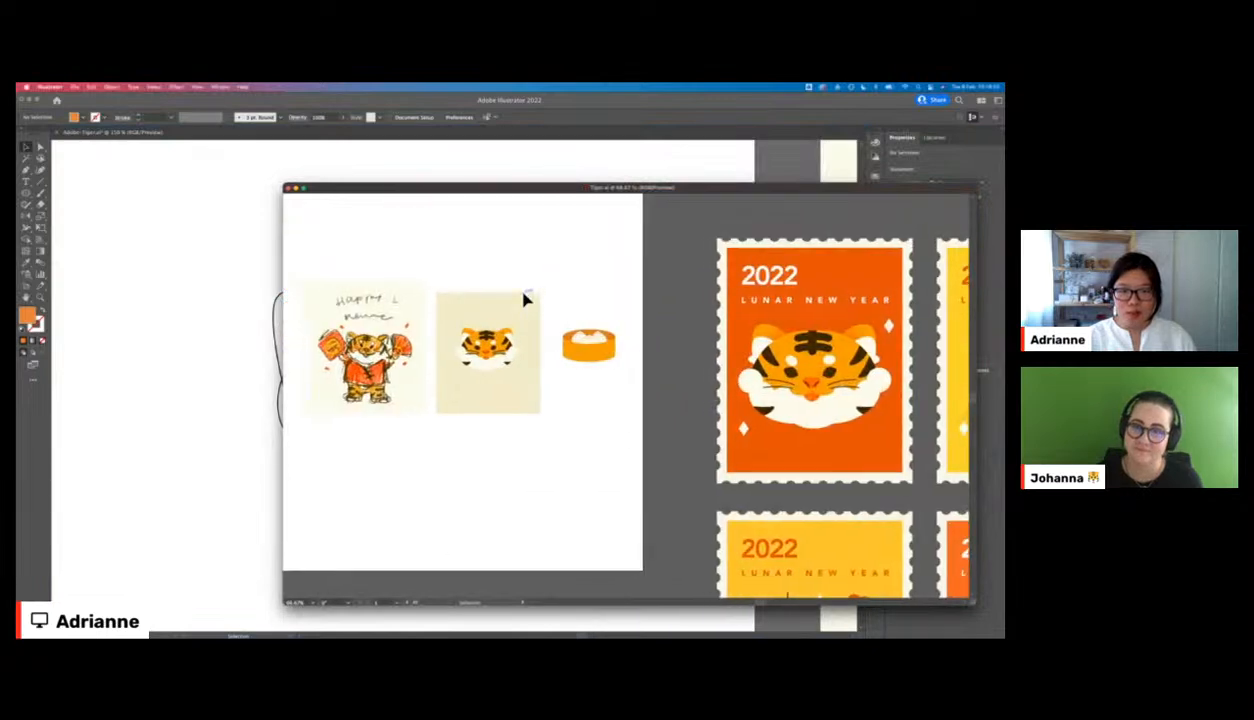
pyautogui.hscroll(-2, 403, 268)
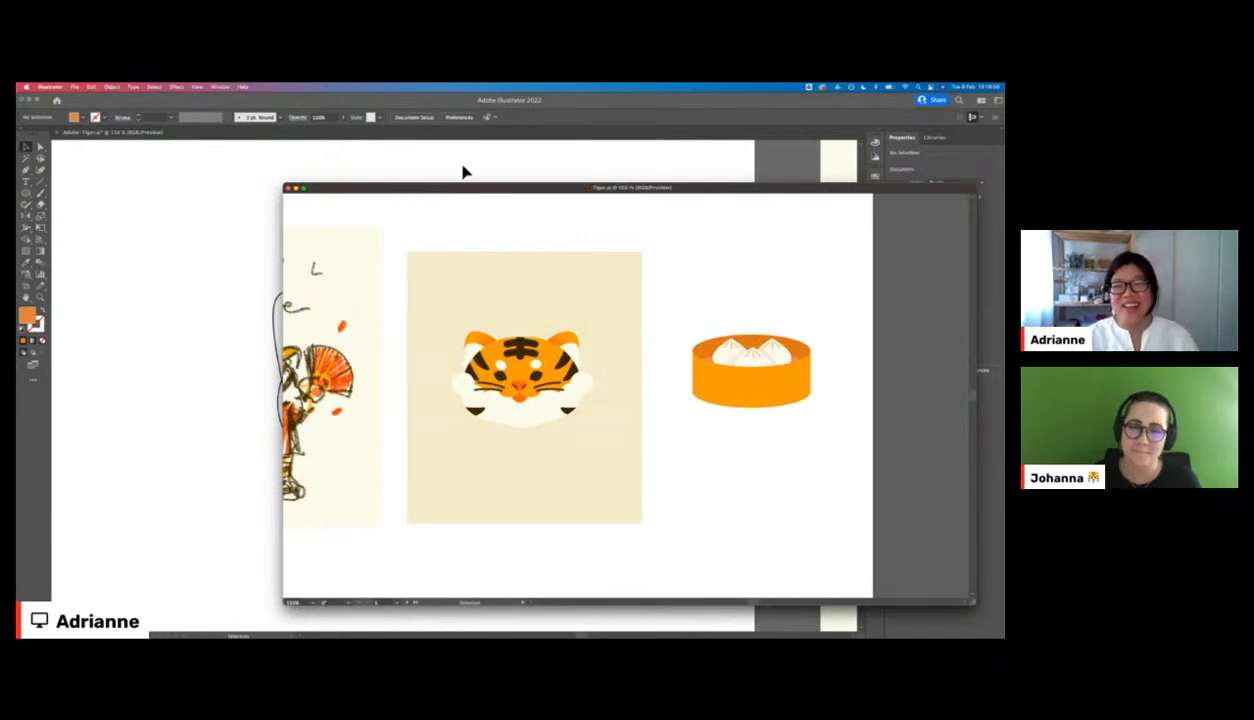
pyautogui.moveTo(490, 188); pyautogui.dragTo(418, 170)
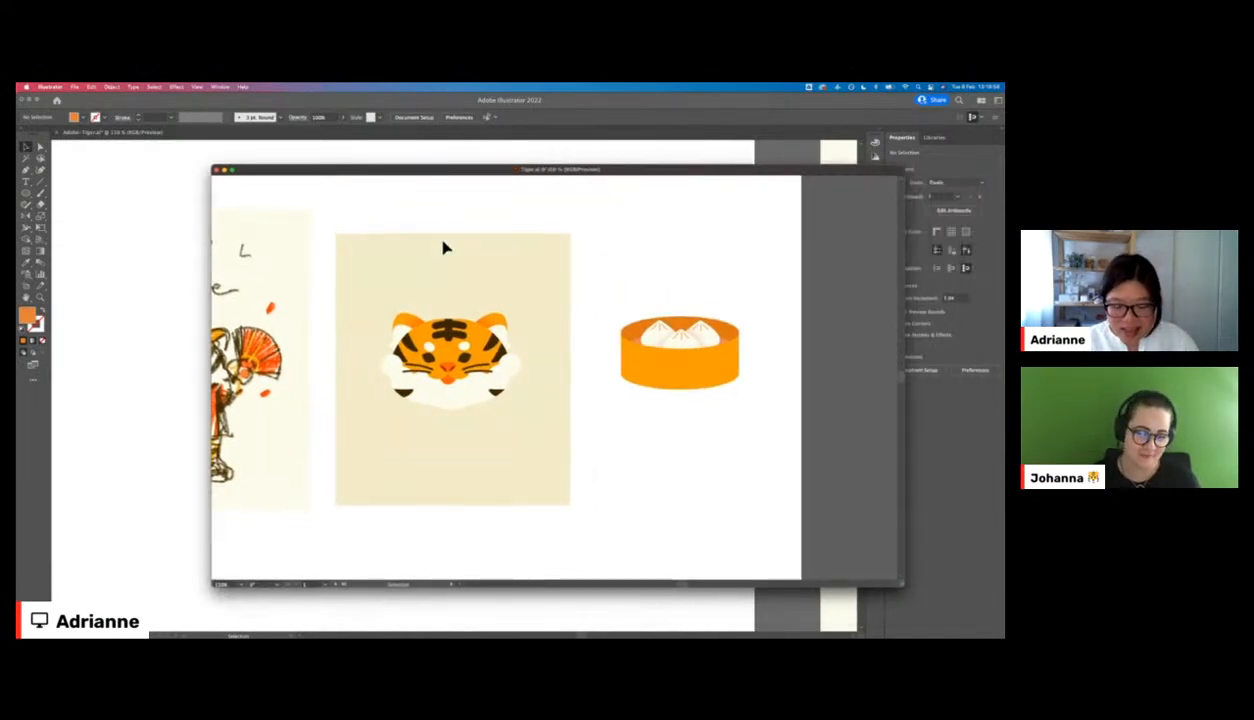
# - Inspect the shapes that build the finished tiger face in Outline mode, and return to the colour preview
pyautogui.press('super+y')
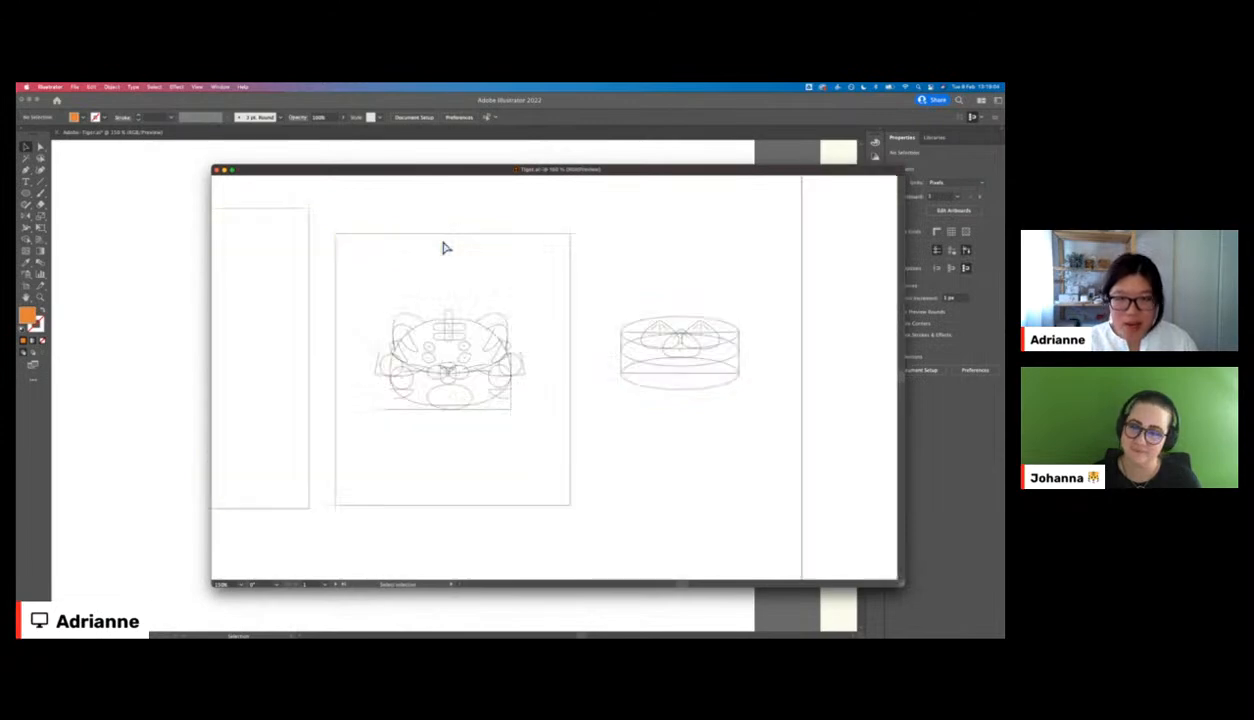
pyautogui.press('super+equal')
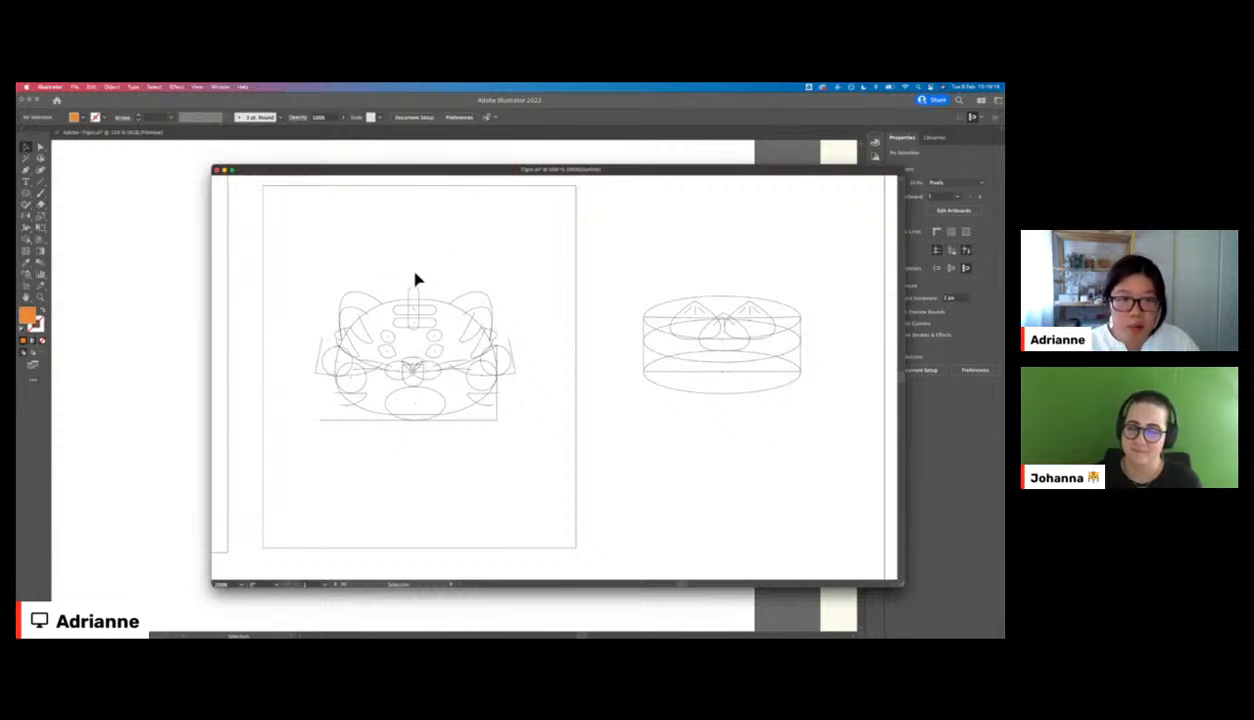
pyautogui.hscroll(2, 700, 360)
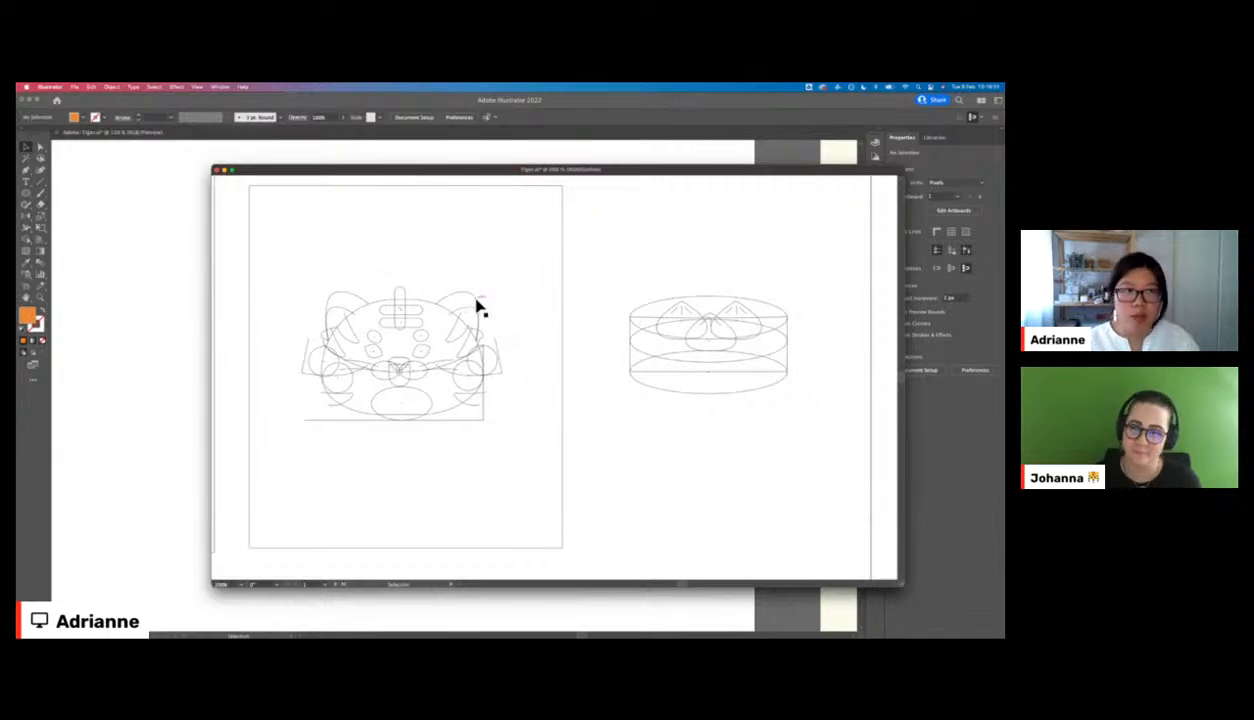
pyautogui.press('super+y')
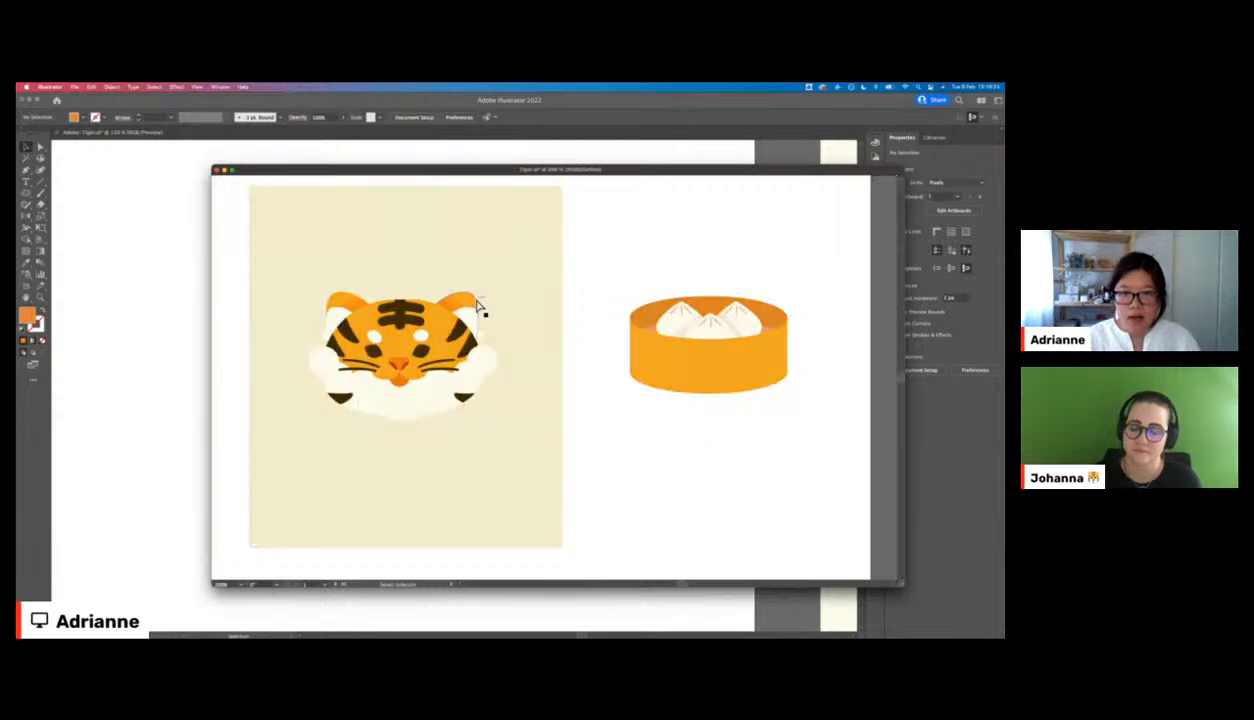
# - Move the reference document out of the way and compare the new head outline with the costumed tiger sketch
pyautogui.moveTo(620, 170); pyautogui.dragTo(1003, 182)
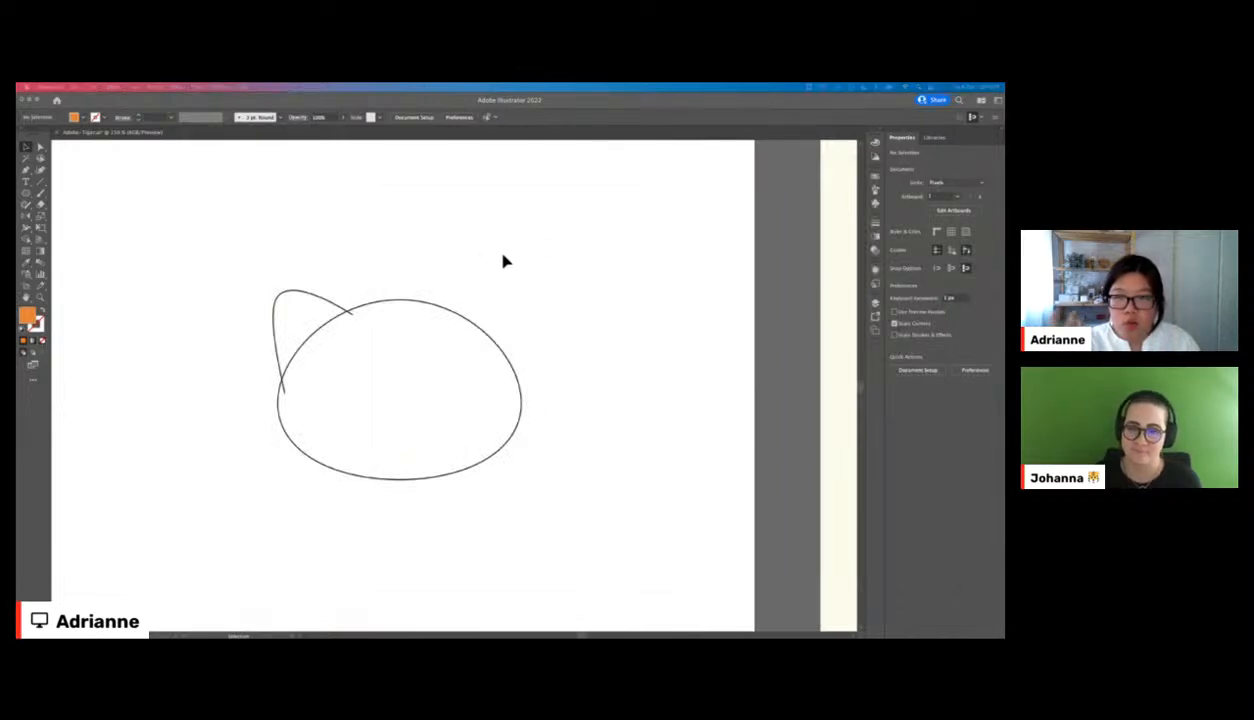
pyautogui.click(388, 270)
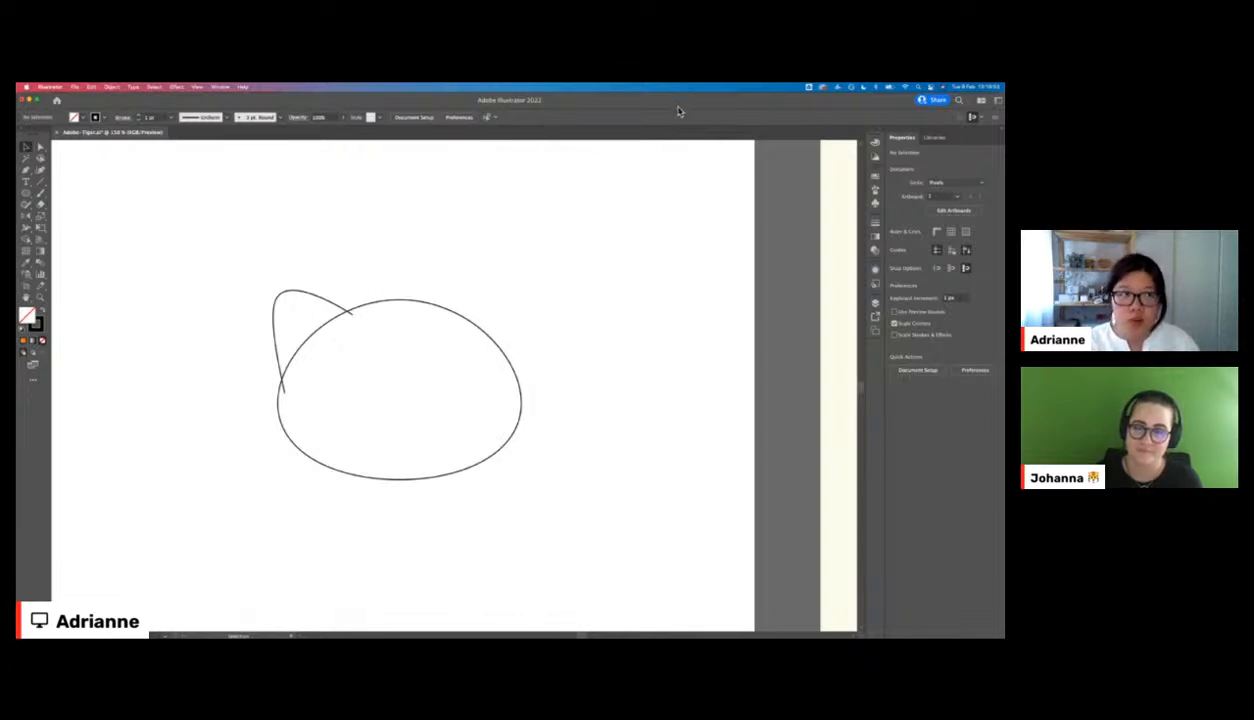
pyautogui.hscroll(3, 591, 216)
pyautogui.scroll(-2, 591, 216)
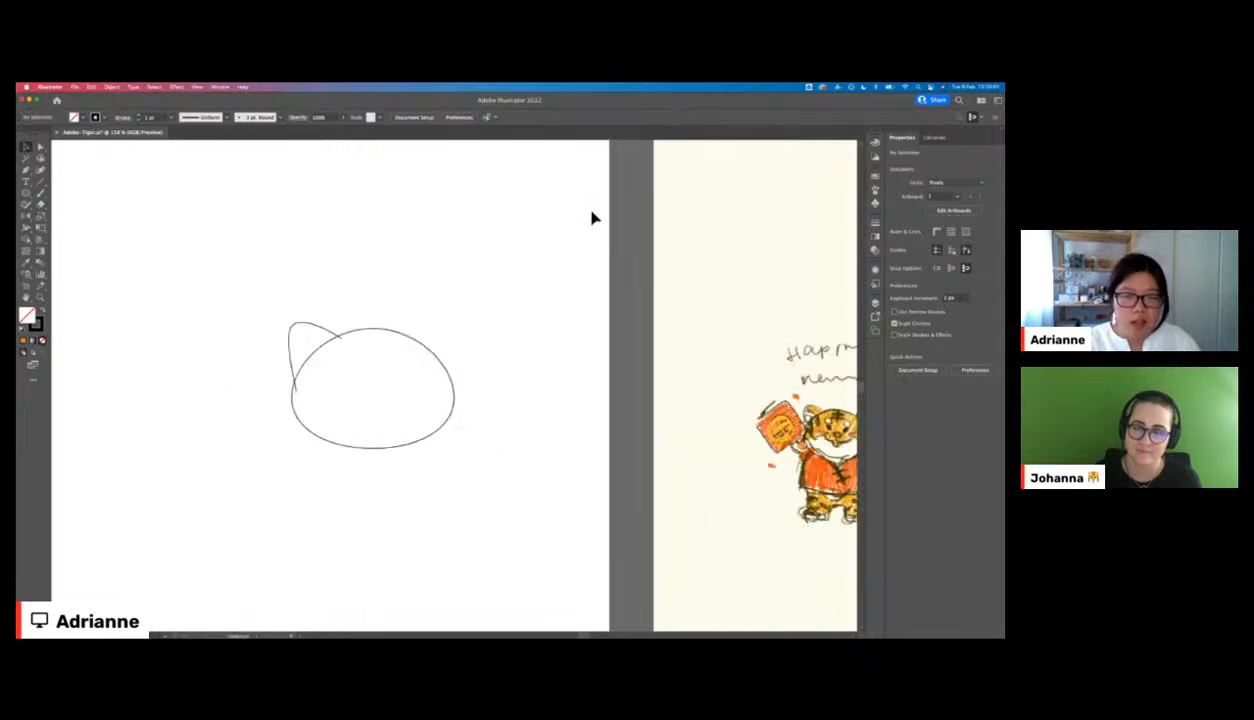
pyautogui.hscroll(2, 524, 249)
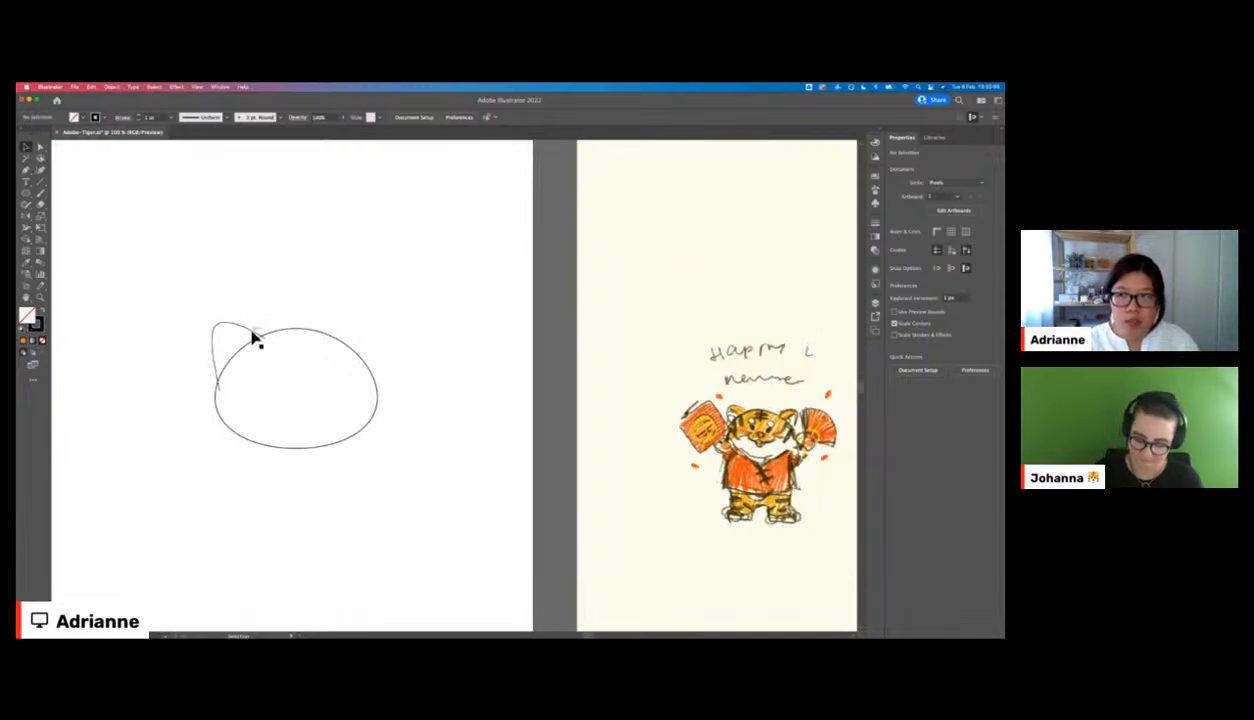
pyautogui.hscroll(-2, 255, 338)
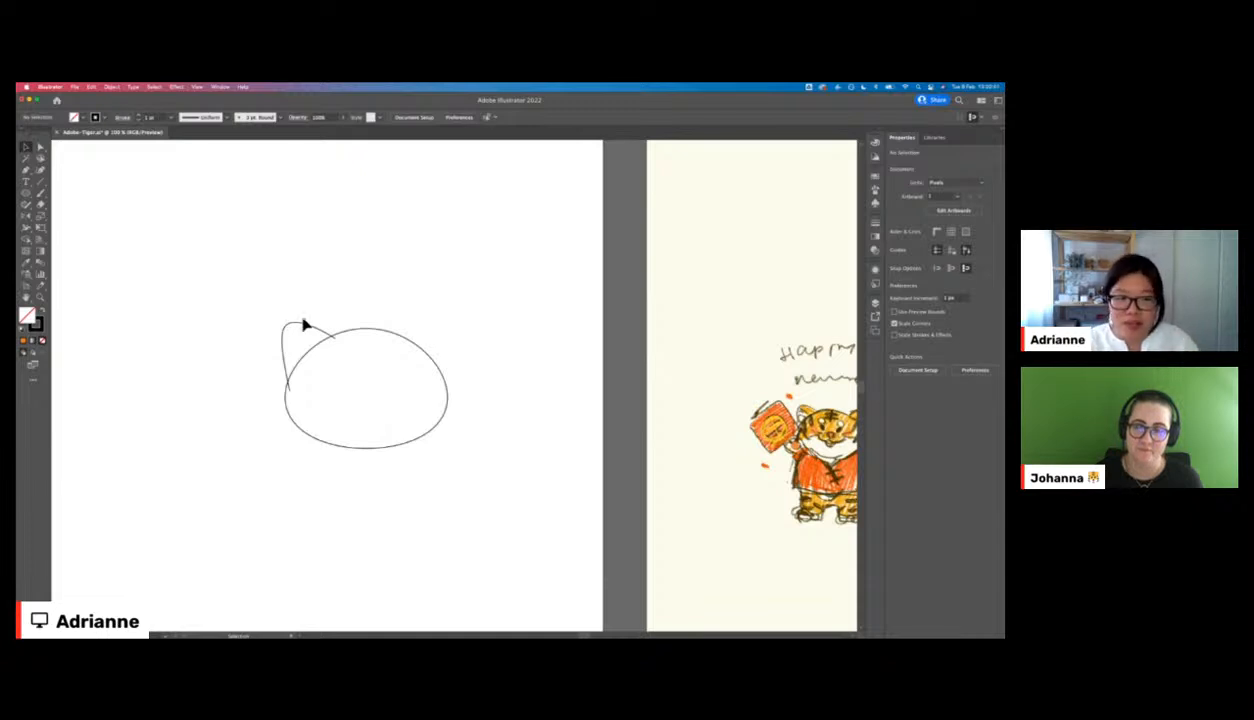
# - Draw a small unfilled circle for the tiger's left eye inside the head outline
pyautogui.press('super+plus')
pyautogui.press('space')
pyautogui.moveTo(303, 302)
pyautogui.mouseDown()
pyautogui.moveTo(408, 276)
pyautogui.moveTo(390, 268)
pyautogui.mouseUp()
pyautogui.click(428, 277)
pyautogui.click(392, 241)
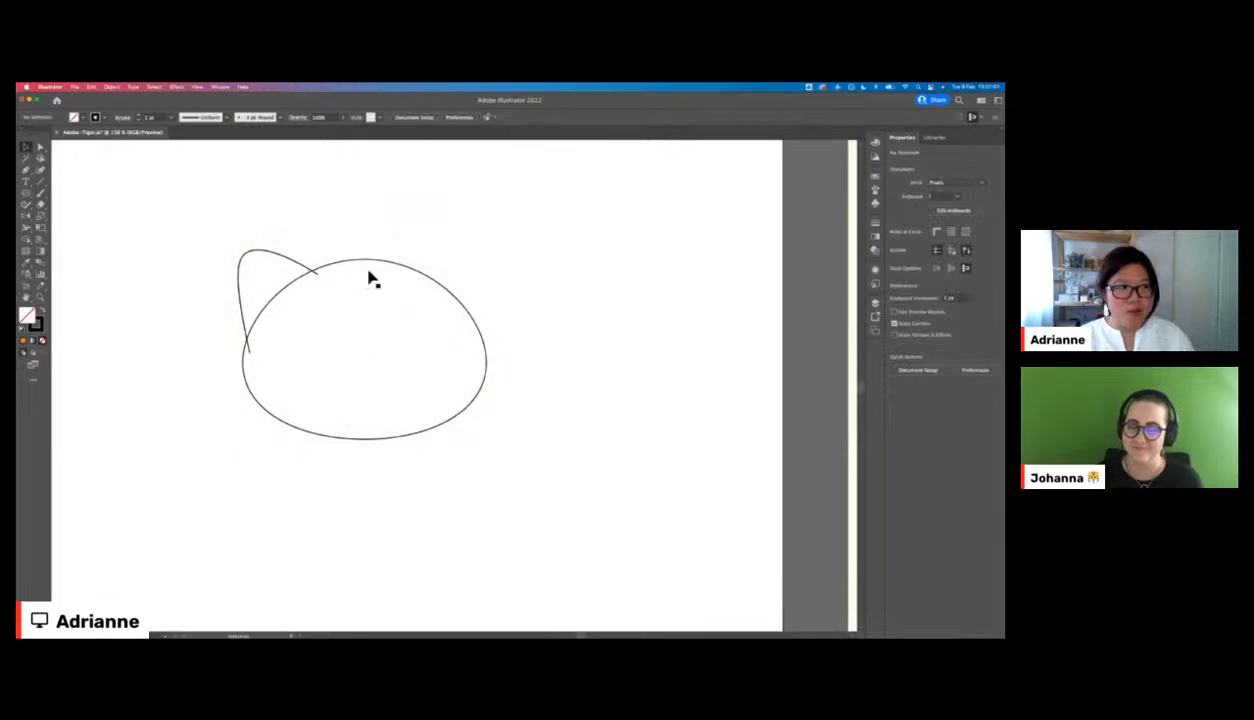
pyautogui.click(288, 259)
pyautogui.click(427, 236)
pyautogui.press('l')
pyautogui.moveTo(312, 328); pyautogui.dragTo(339, 348)
pyautogui.press('v')
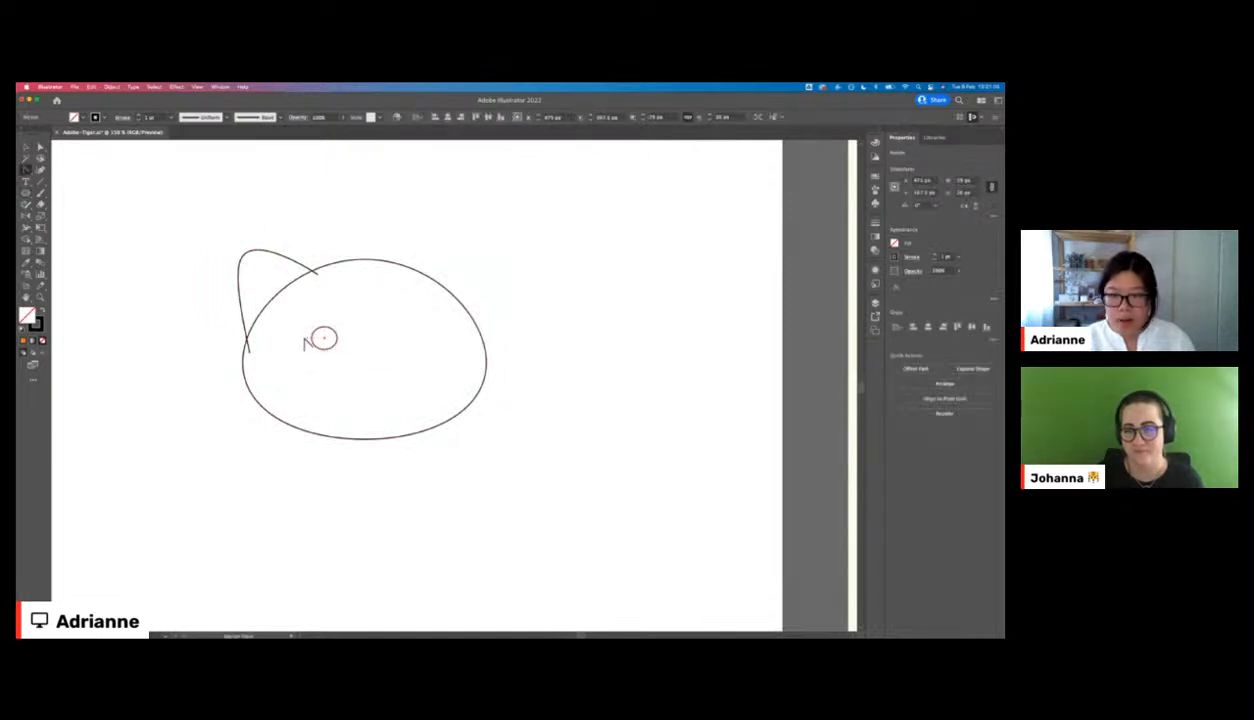
# - Convert the eye circle's two side anchor points to sharp corners and widen the shape into an almond
pyautogui.click(312, 338)
pyautogui.click(337, 338)
pyautogui.press('v')
pyautogui.click(336, 321)
pyautogui.click(328, 328)
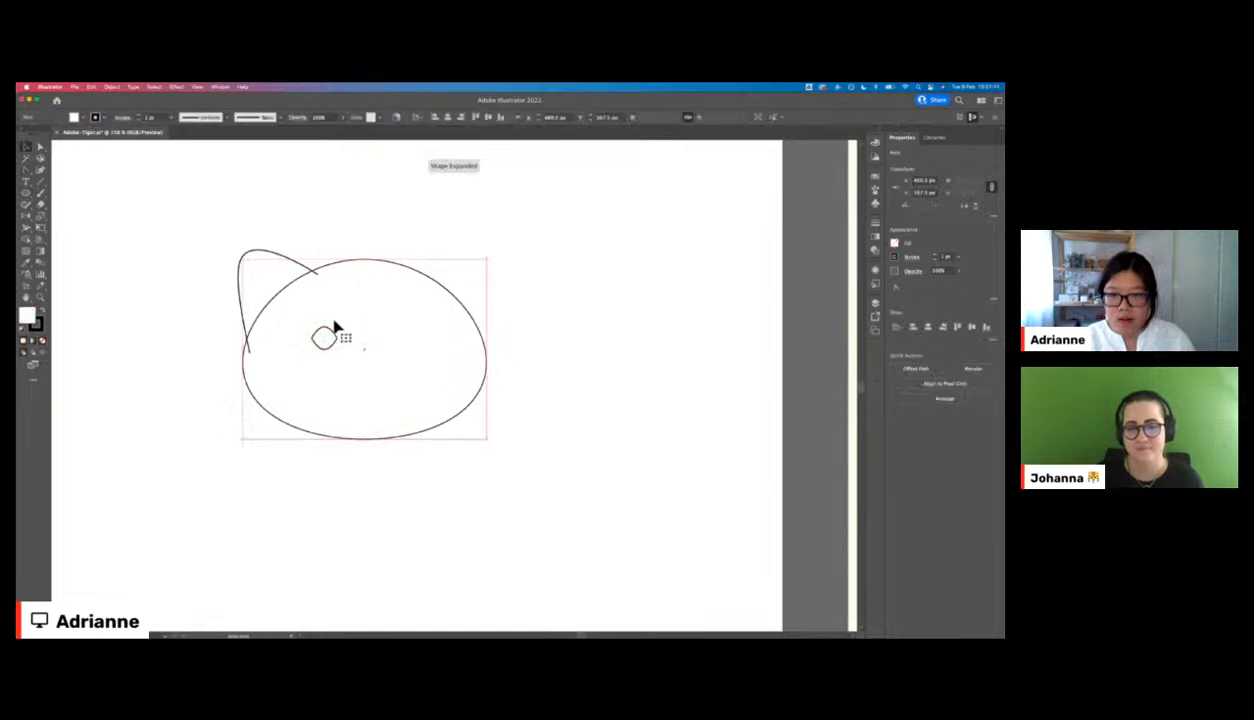
pyautogui.moveTo(326, 327); pyautogui.dragTo(342, 331)
pyautogui.click(364, 308)
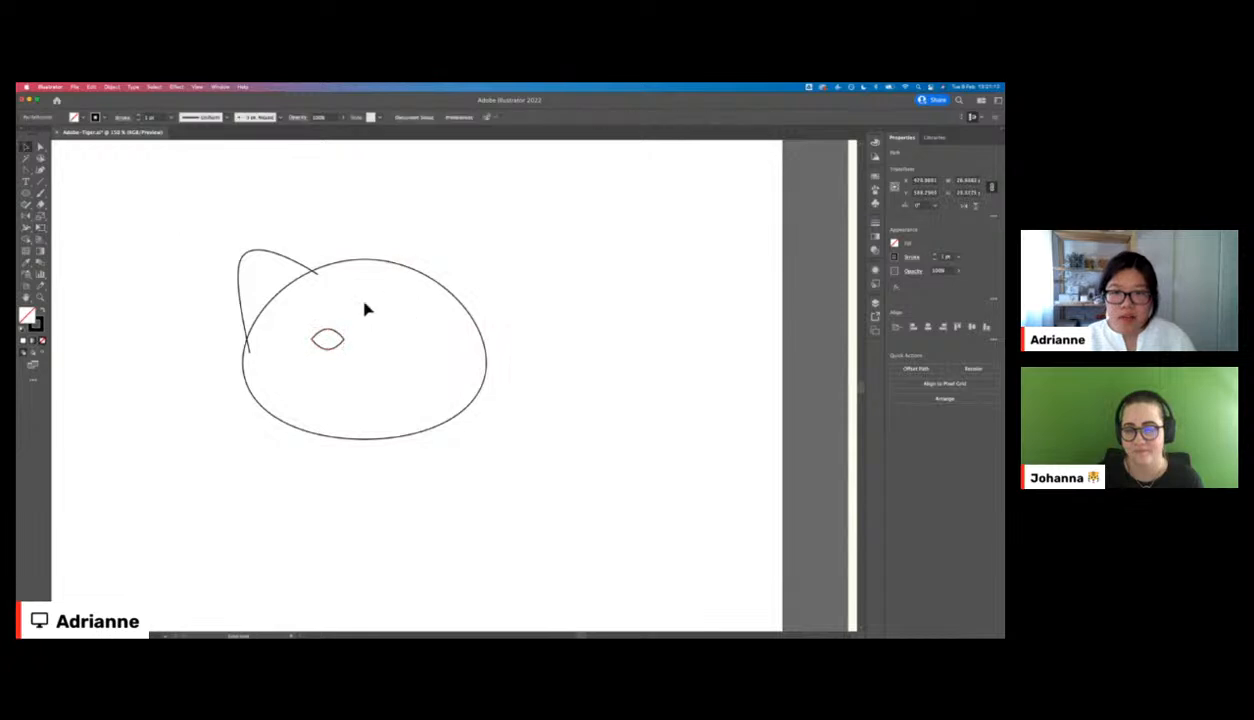
# - Shift the almond eye slightly left, tilt its inner corner downward, and swap its black stroke to a solid fill
pyautogui.click(332, 343)
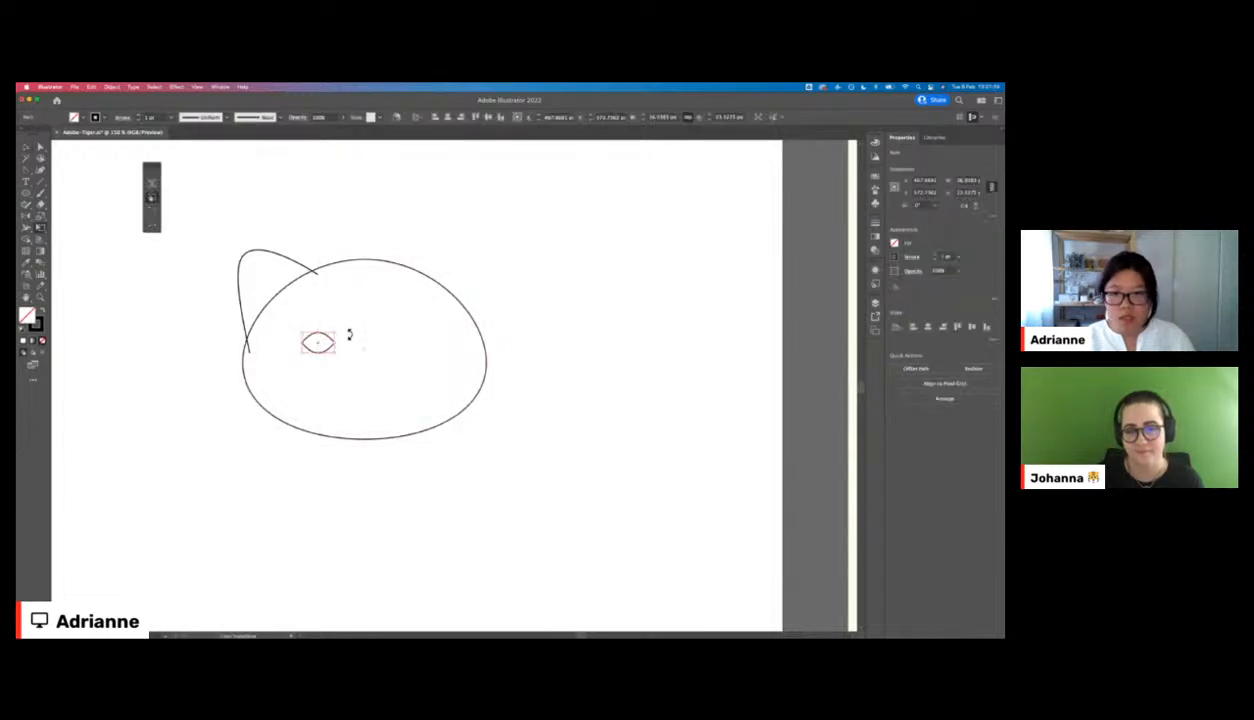
pyautogui.click(328, 216)
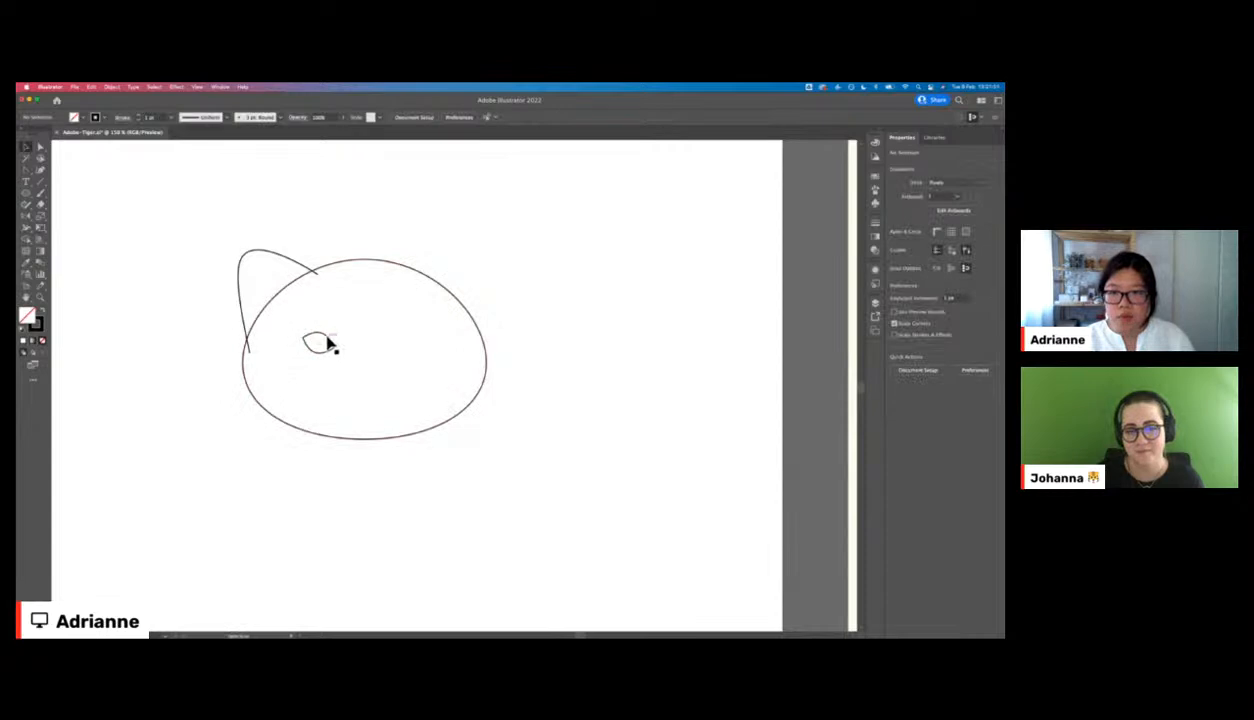
pyautogui.click(330, 343)
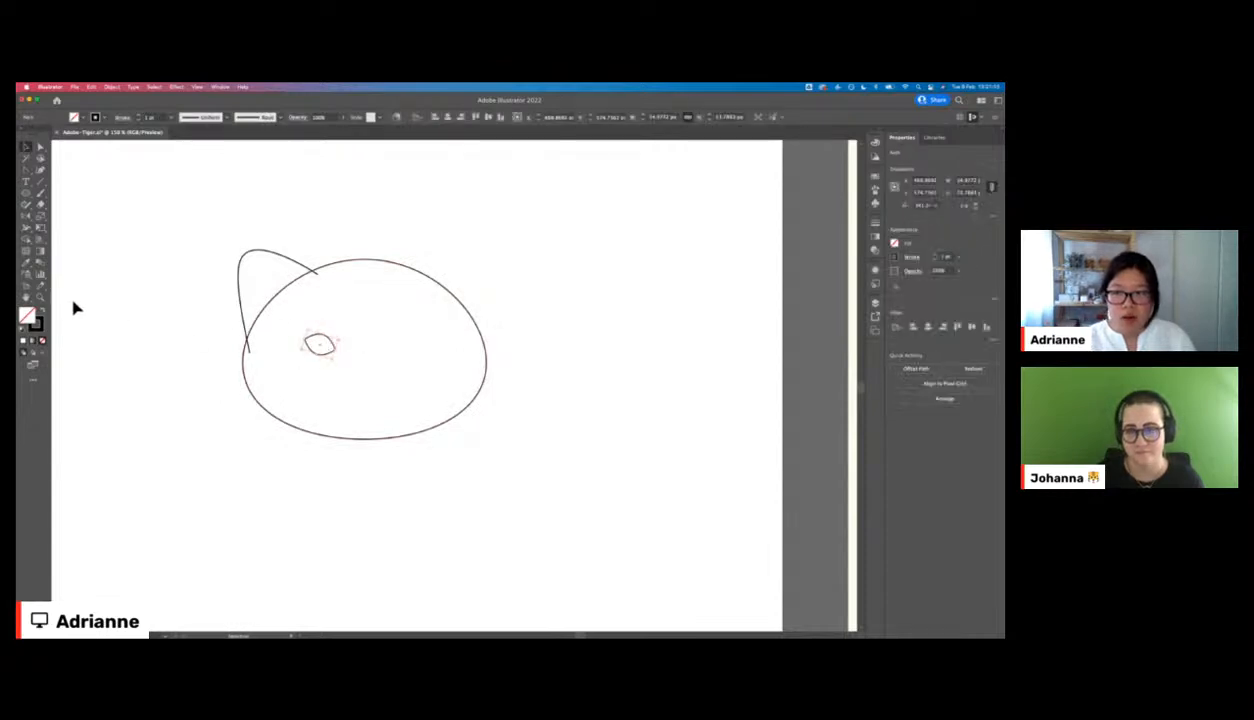
pyautogui.click(41, 311)
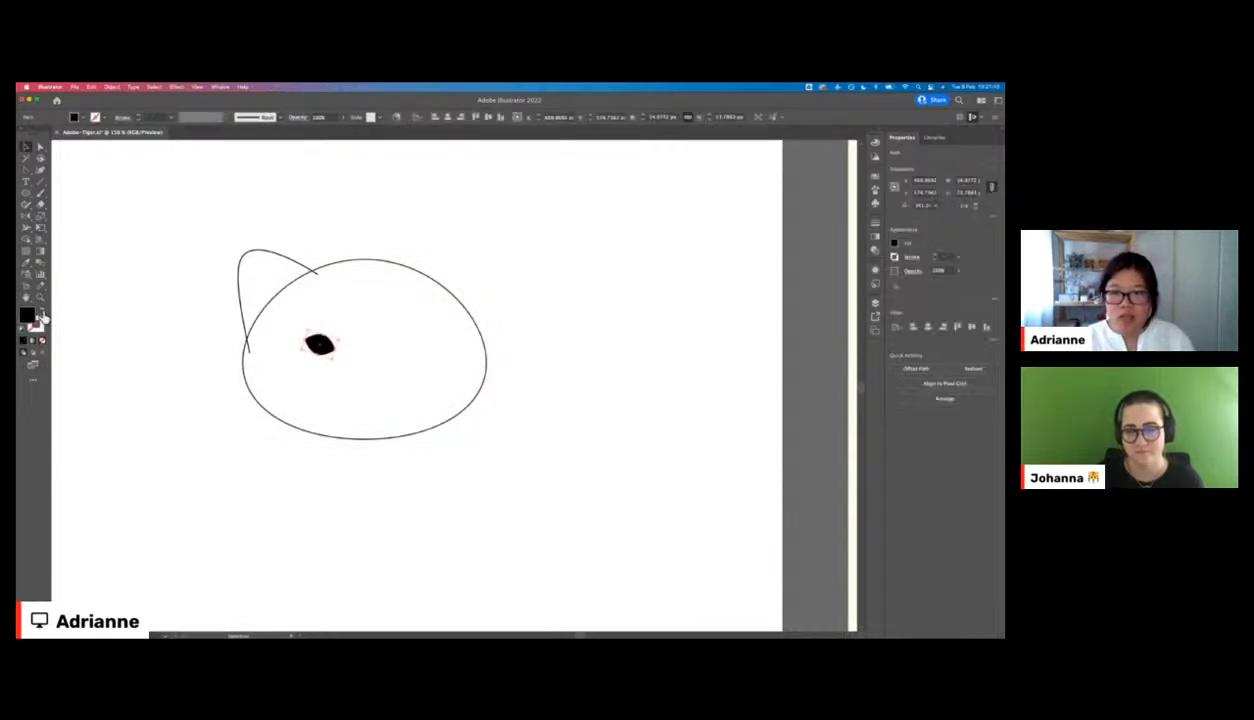
pyautogui.click(424, 228)
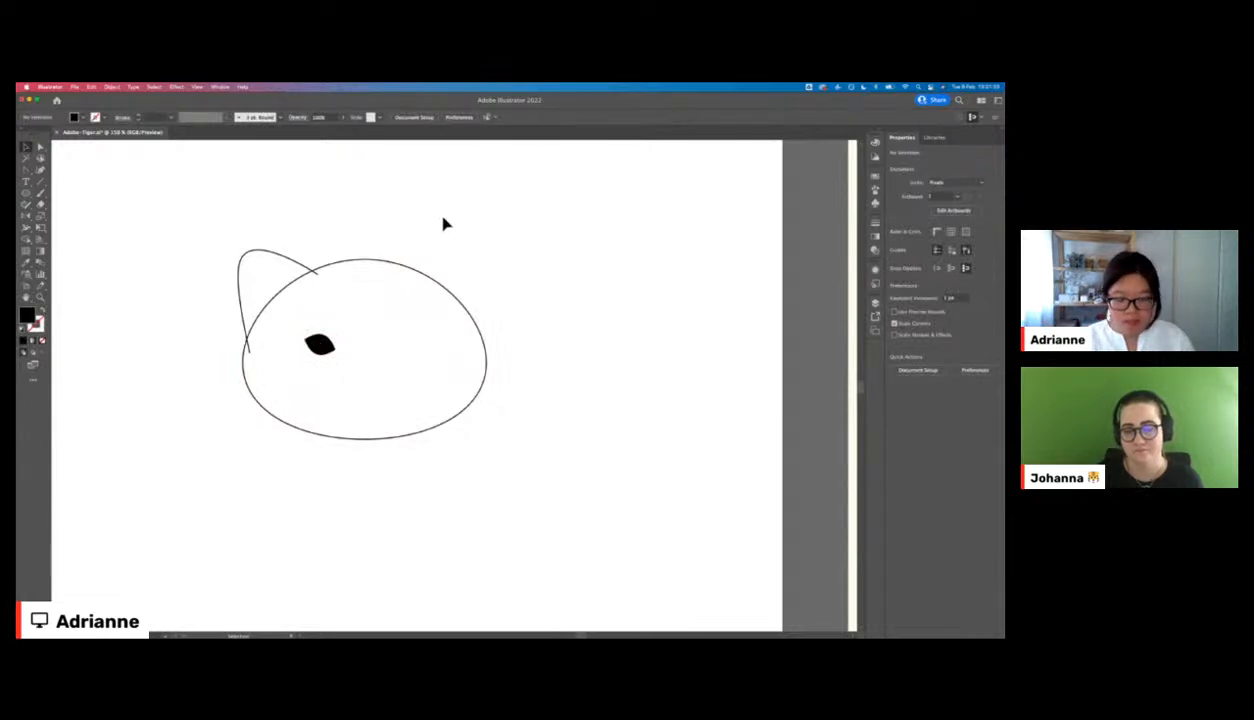
# - Create a three-sided polygon with a 50 px radius in the middle of the face
pyautogui.click(26, 196)
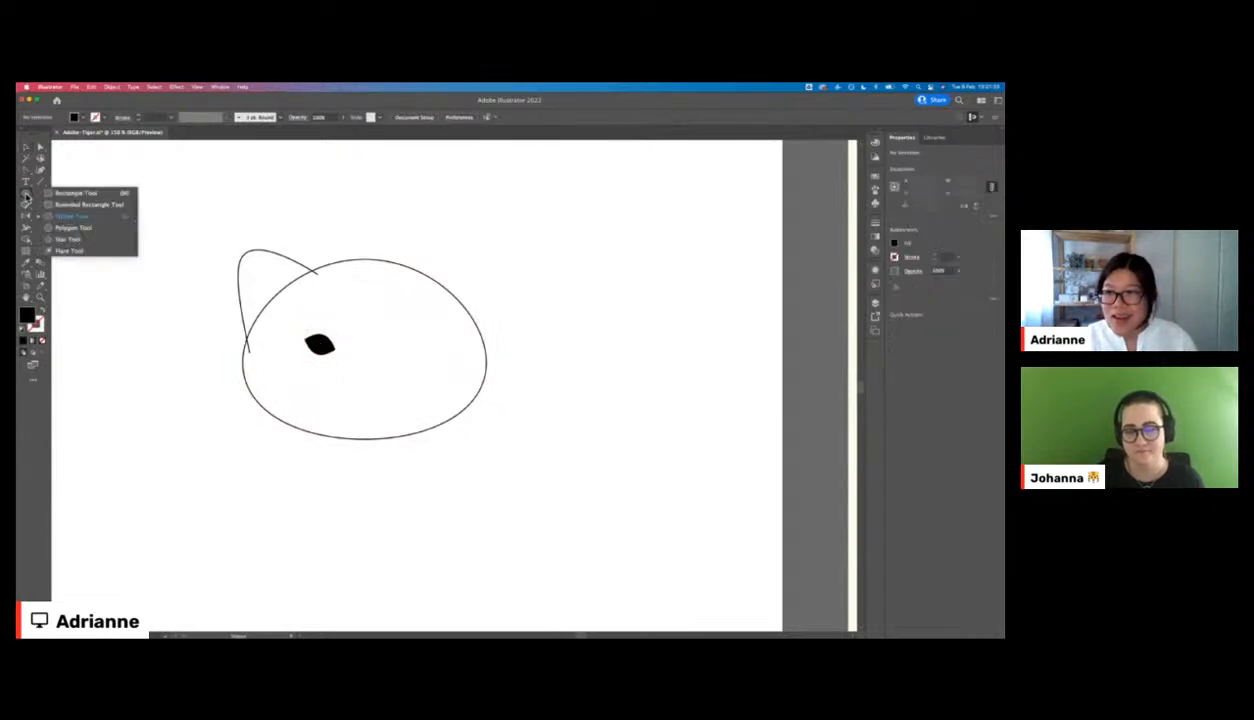
pyautogui.click(72, 216)
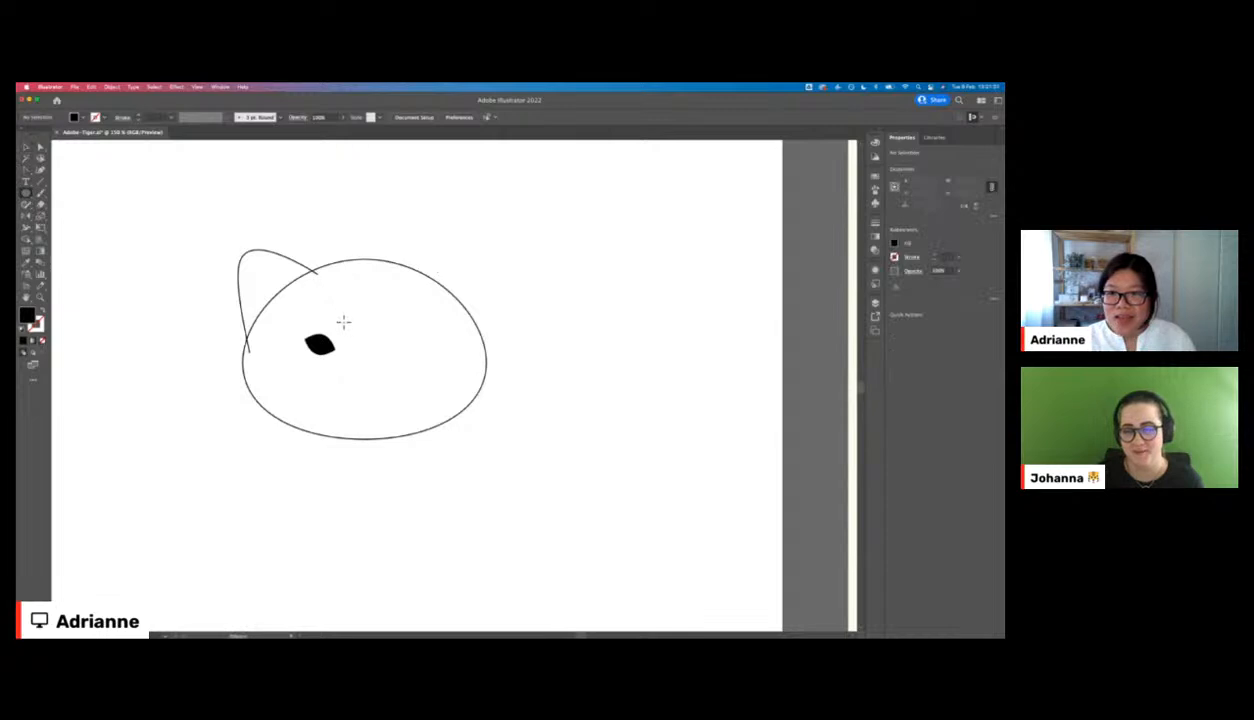
pyautogui.click(367, 347)
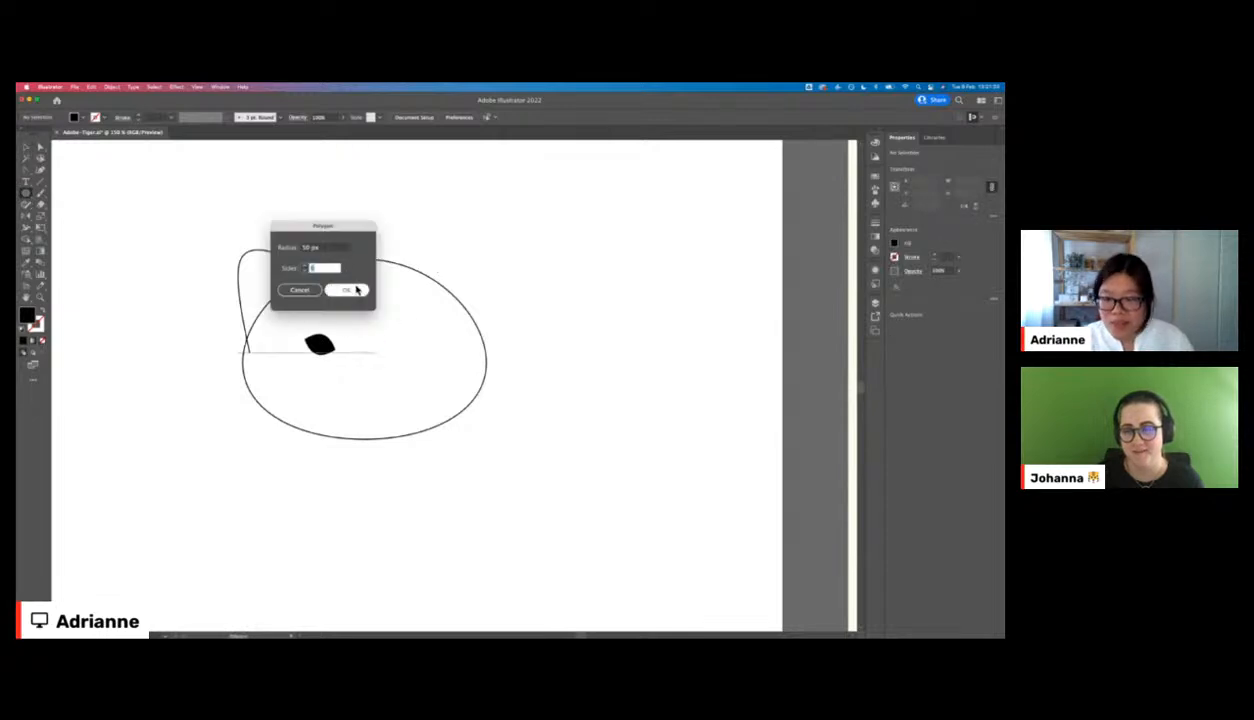
pyautogui.write('3')
pyautogui.click(356, 290)
# - Shrink the triangle into a small downward-pointing nose with a black outline and no fill
pyautogui.moveTo(416, 307); pyautogui.dragTo(346, 366)
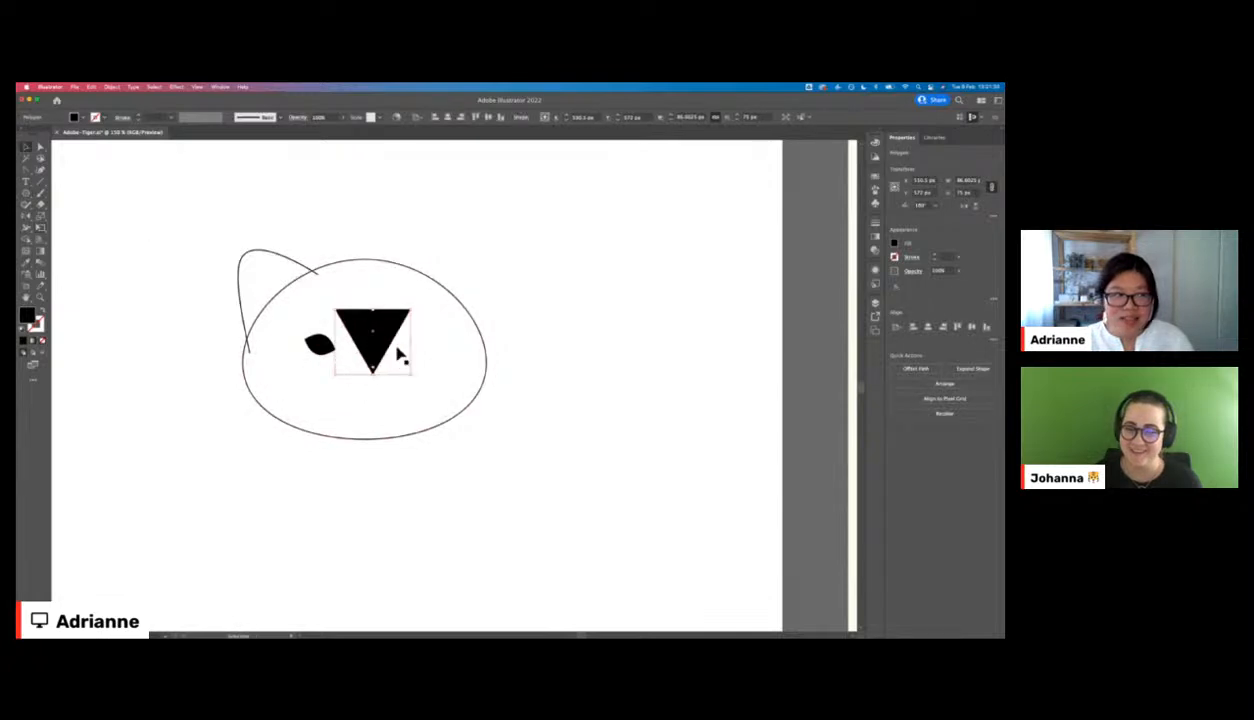
pyautogui.moveTo(410, 309); pyautogui.dragTo(357, 364)
pyautogui.hotkey('shift', 'x')
# - Try rounding all three corners of the nose triangle
pyautogui.click(358, 339)
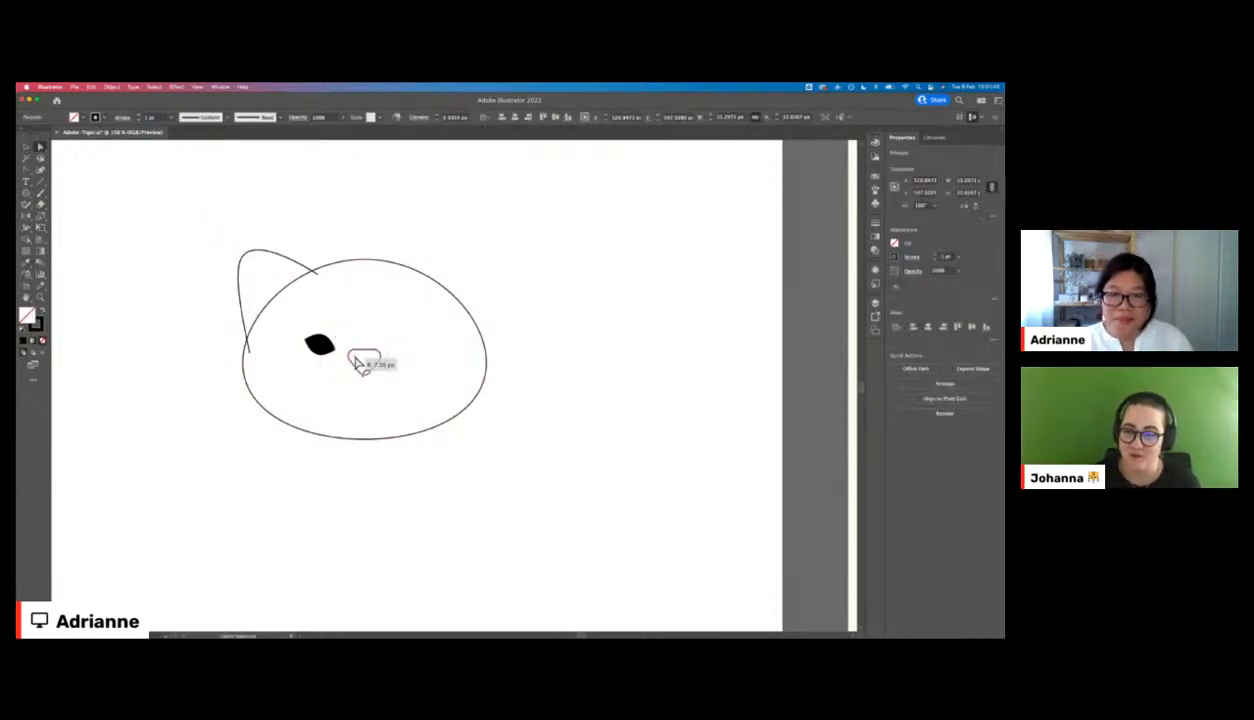
pyautogui.click(522, 283)
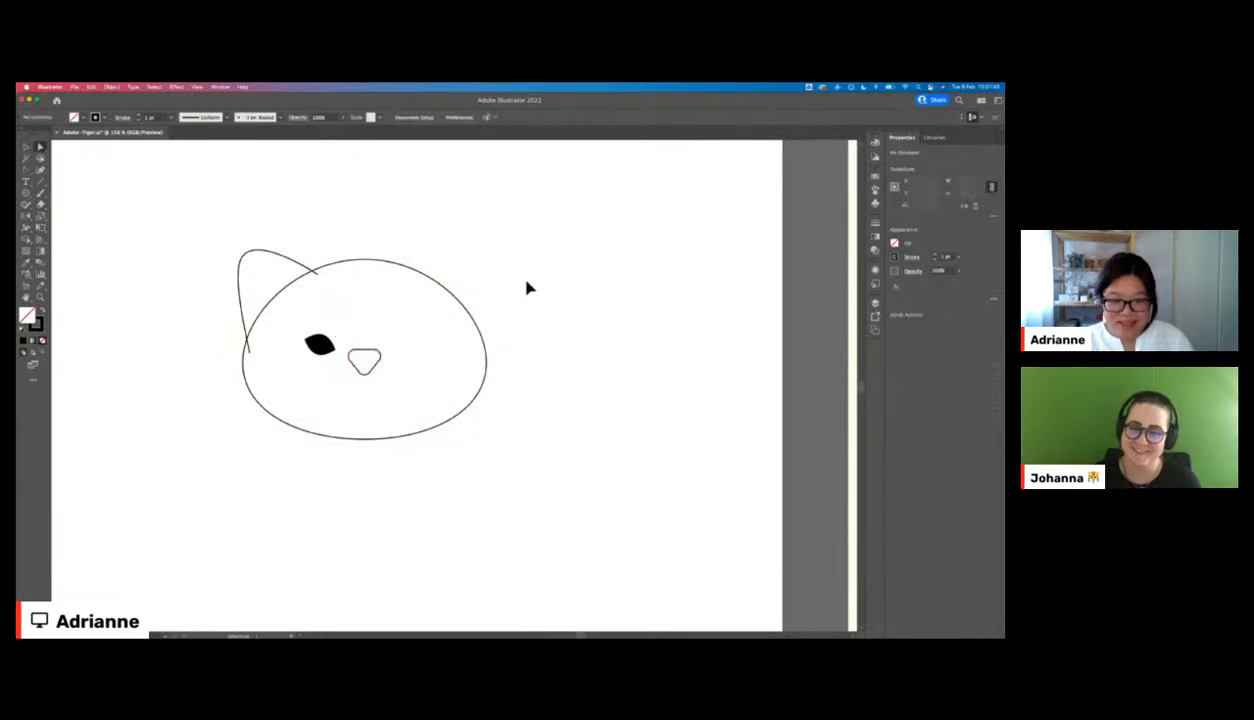
pyautogui.press('super+equal')
pyautogui.press('super+equal')
pyautogui.moveTo(243, 288); pyautogui.dragTo(356, 328)
pyautogui.press('super+z')
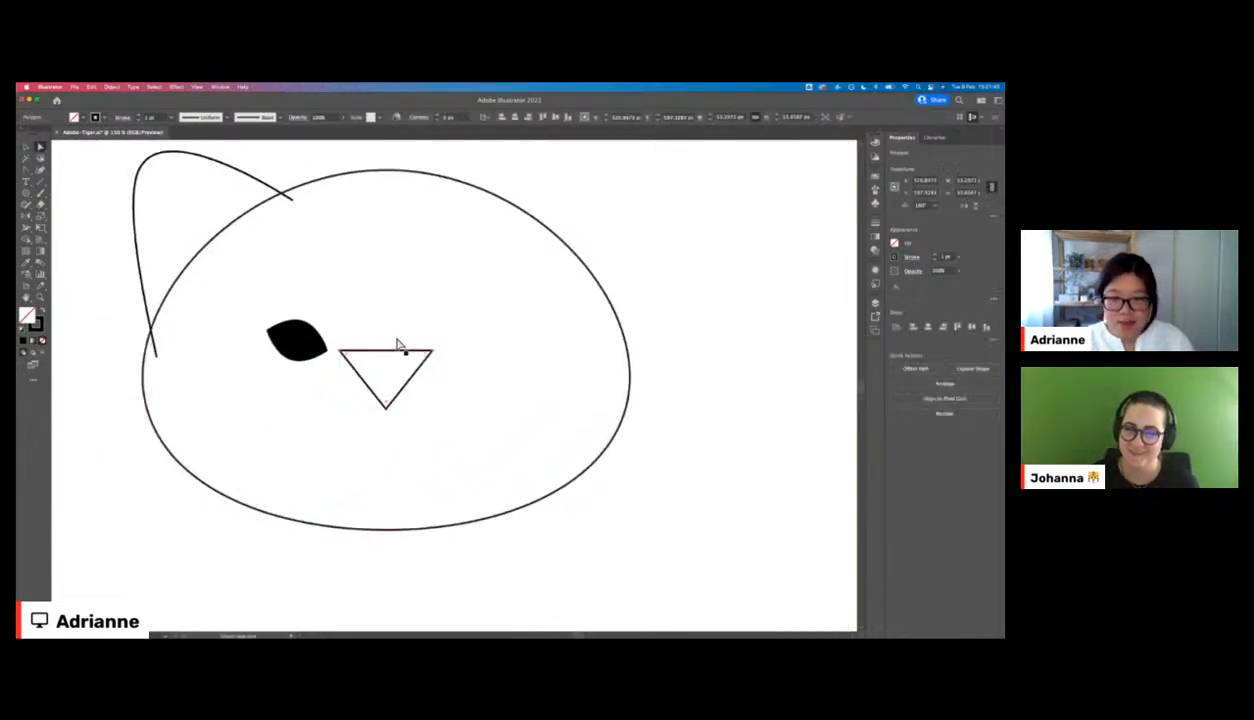
# - Round the two upper corners of the nose triangle
pyautogui.press('a')
pyautogui.moveTo(347, 357); pyautogui.dragTo(392, 352)
pyautogui.press('v')
# - Enlarge the nose slightly and move it a little to the right, leaving the head outline in place
pyautogui.press('e')
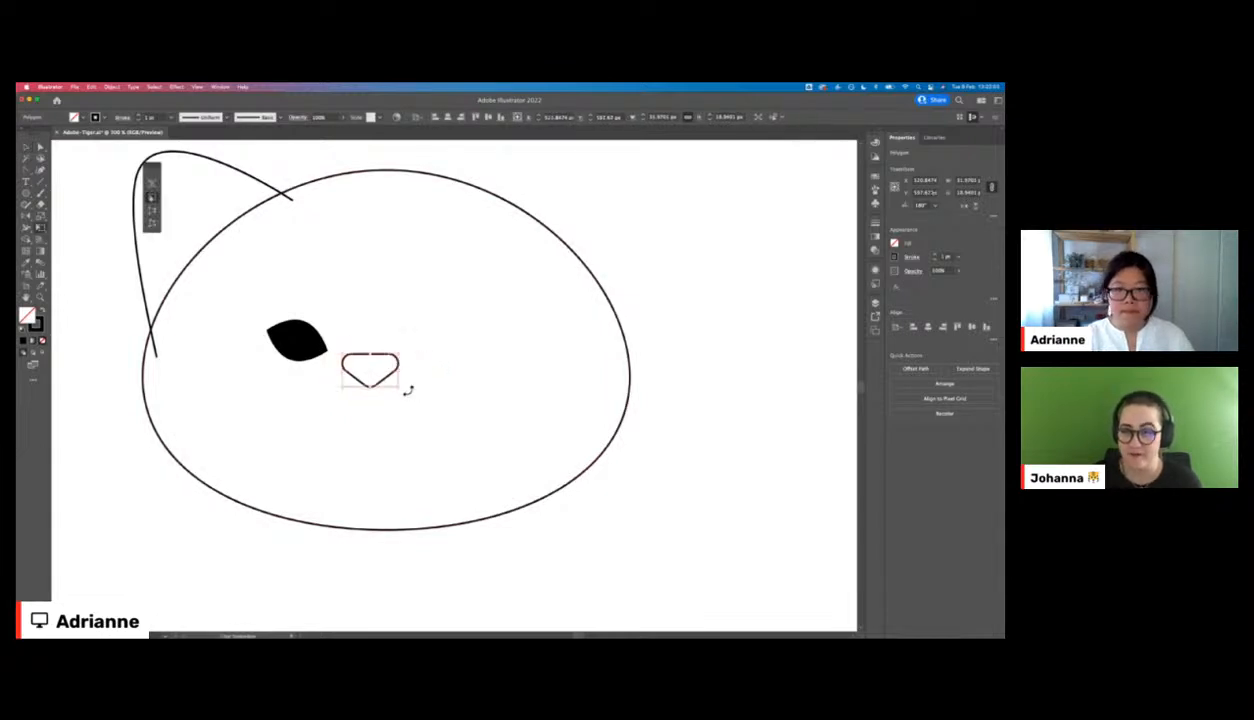
pyautogui.moveTo(408, 395); pyautogui.dragTo(403, 358)
pyautogui.press('v')
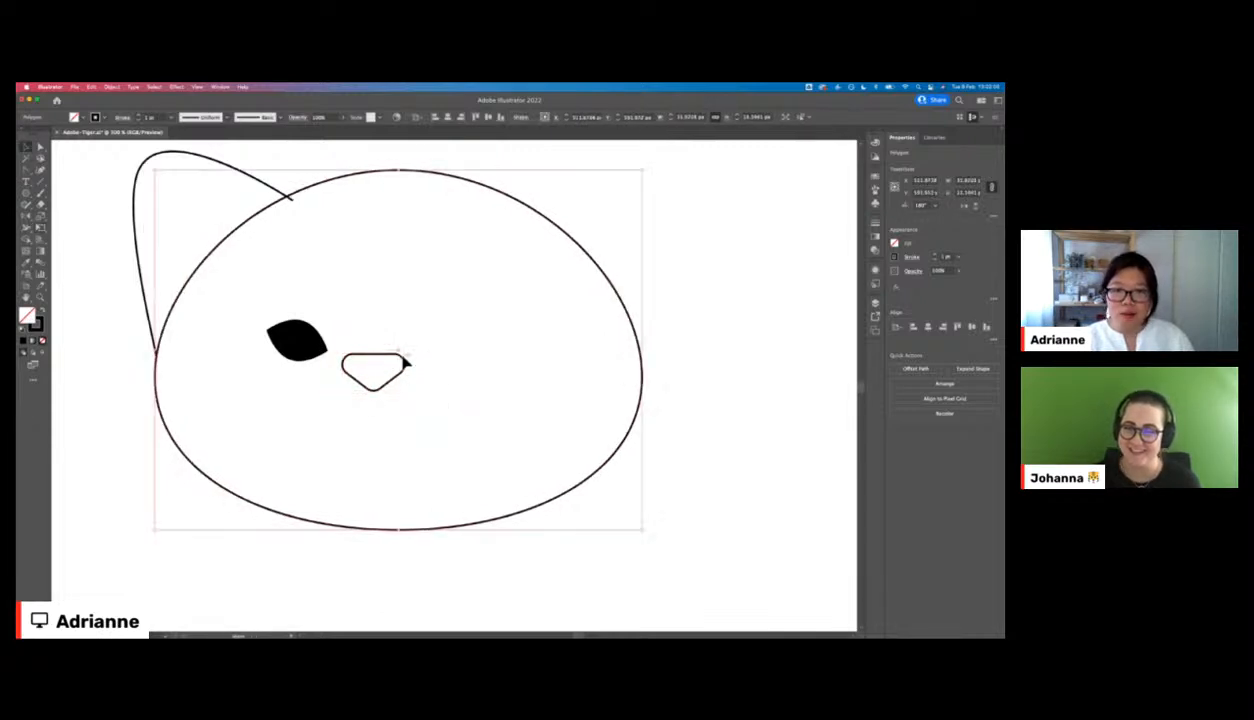
pyautogui.press('super+z')
pyautogui.click(387, 355)
pyautogui.moveTo(400, 360); pyautogui.dragTo(406, 360)
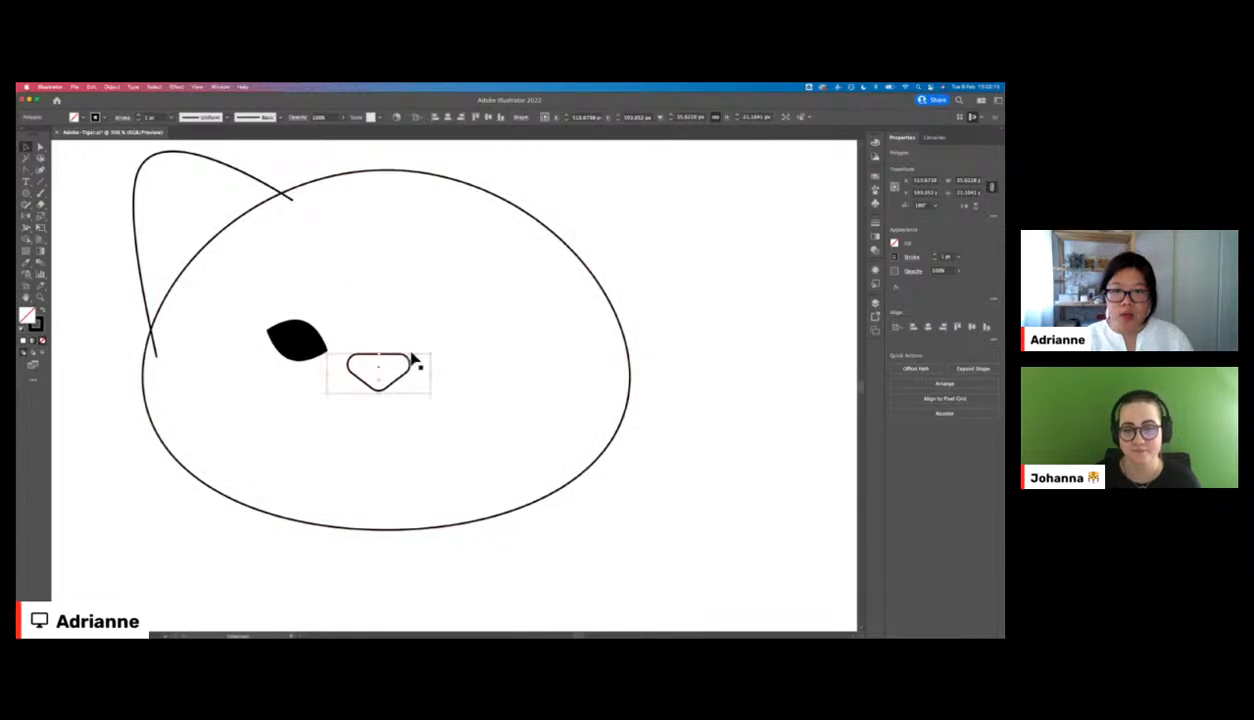
# - Duplicate the black eye to the other side of the nose and flip the copy horizontally
pyautogui.click(280, 338)
pyautogui.moveTo(306, 317); pyautogui.dragTo(320, 336)
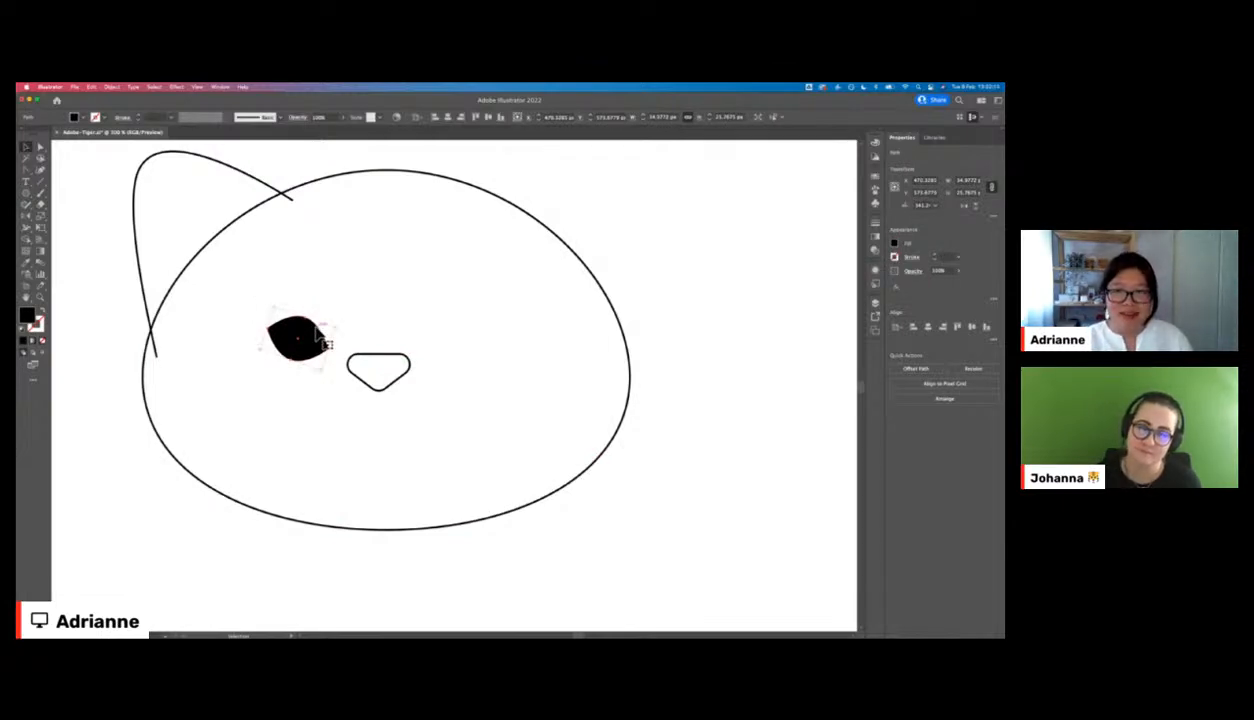
pyautogui.moveTo(300, 335); pyautogui.dragTo(449, 342)
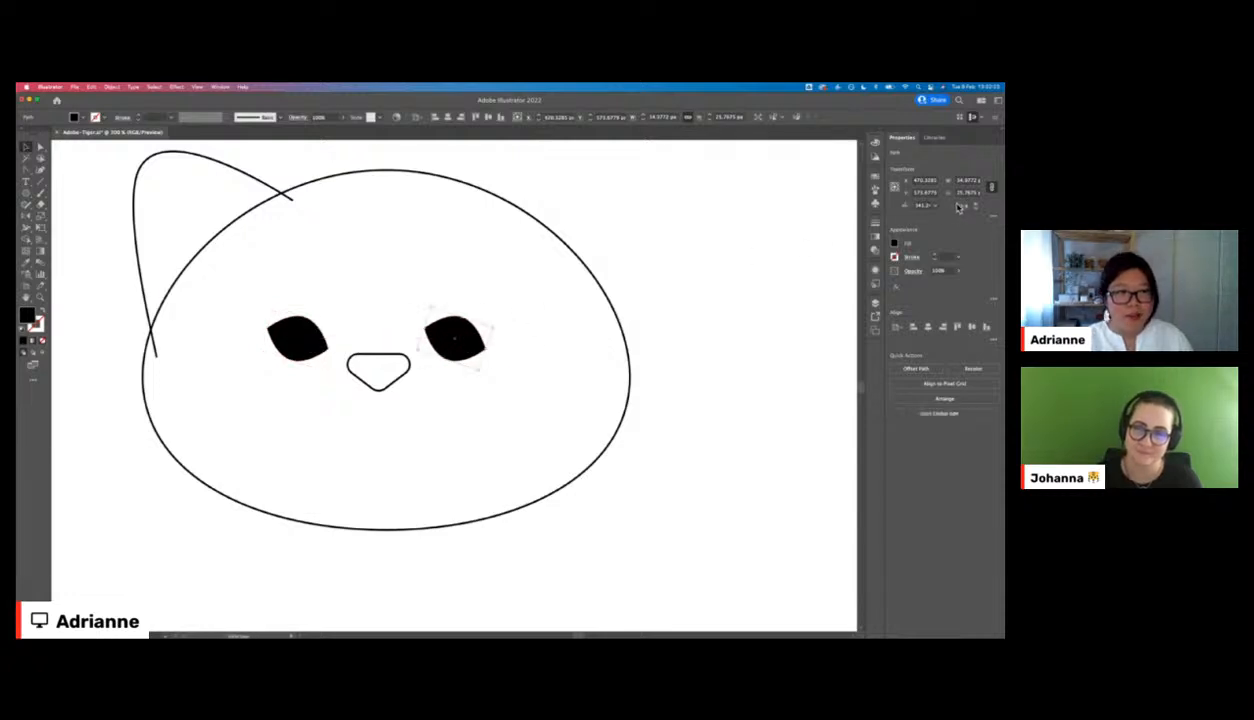
pyautogui.click(962, 208)
pyautogui.moveTo(452, 341); pyautogui.dragTo(470, 340)
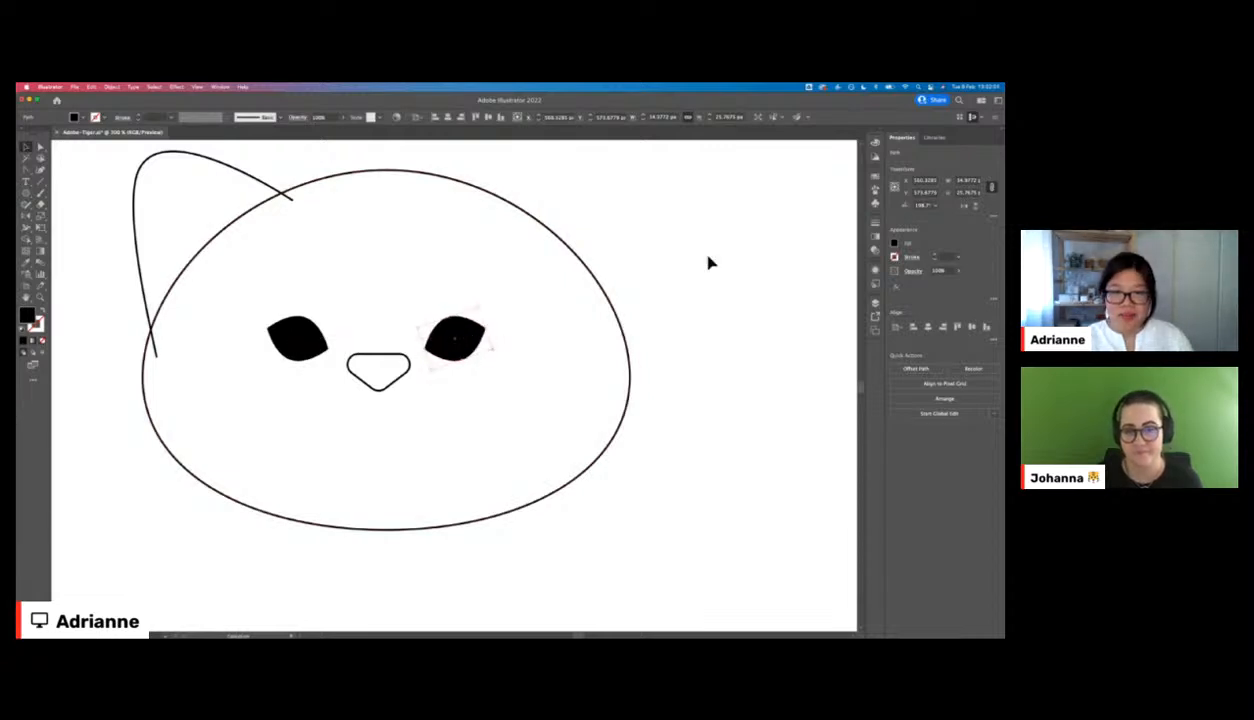
pyautogui.click(607, 276)
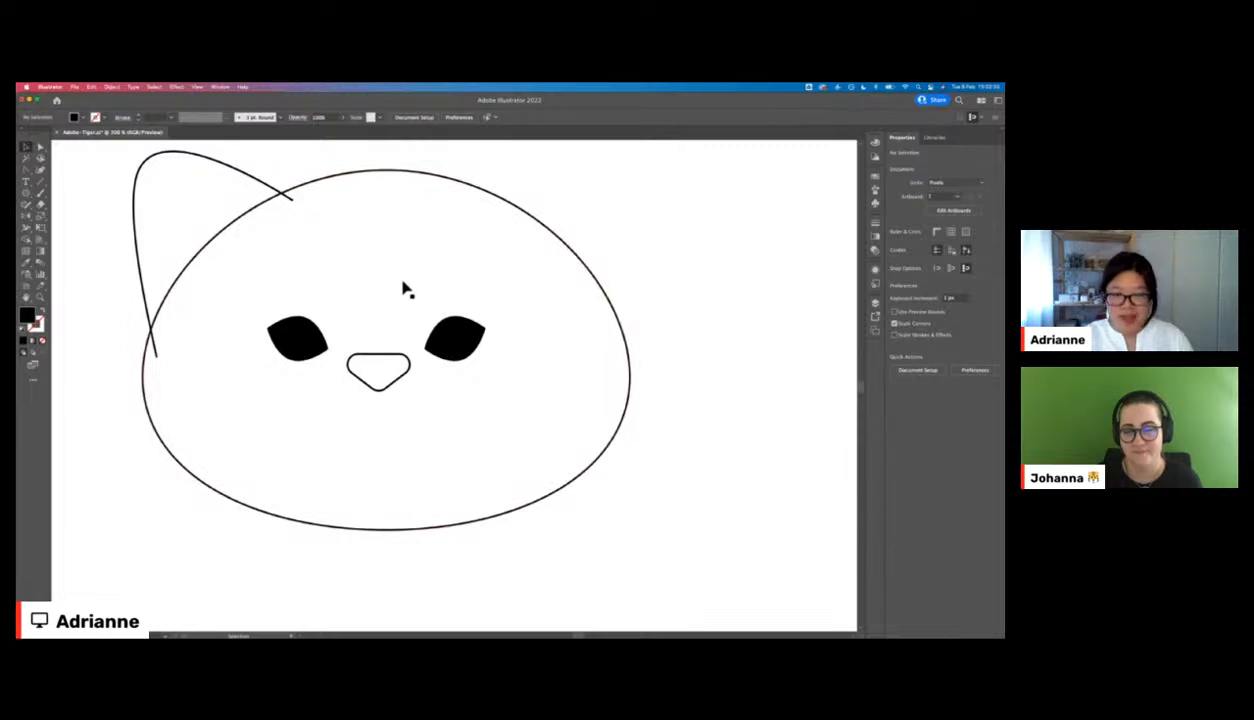
# - Draw a small white ellipse with a black outline above the left eye and rotate it to a slight tilt
pyautogui.press('l')
pyautogui.moveTo(290, 273)
pyautogui.mouseDown()
pyautogui.moveTo(337, 306)
pyautogui.moveTo(344, 279)
pyautogui.moveTo(331, 284)
pyautogui.mouseUp()
pyautogui.click(298, 188)
pyautogui.press('e')
pyautogui.press('v')
pyautogui.click(526, 241)
pyautogui.click(336, 289)
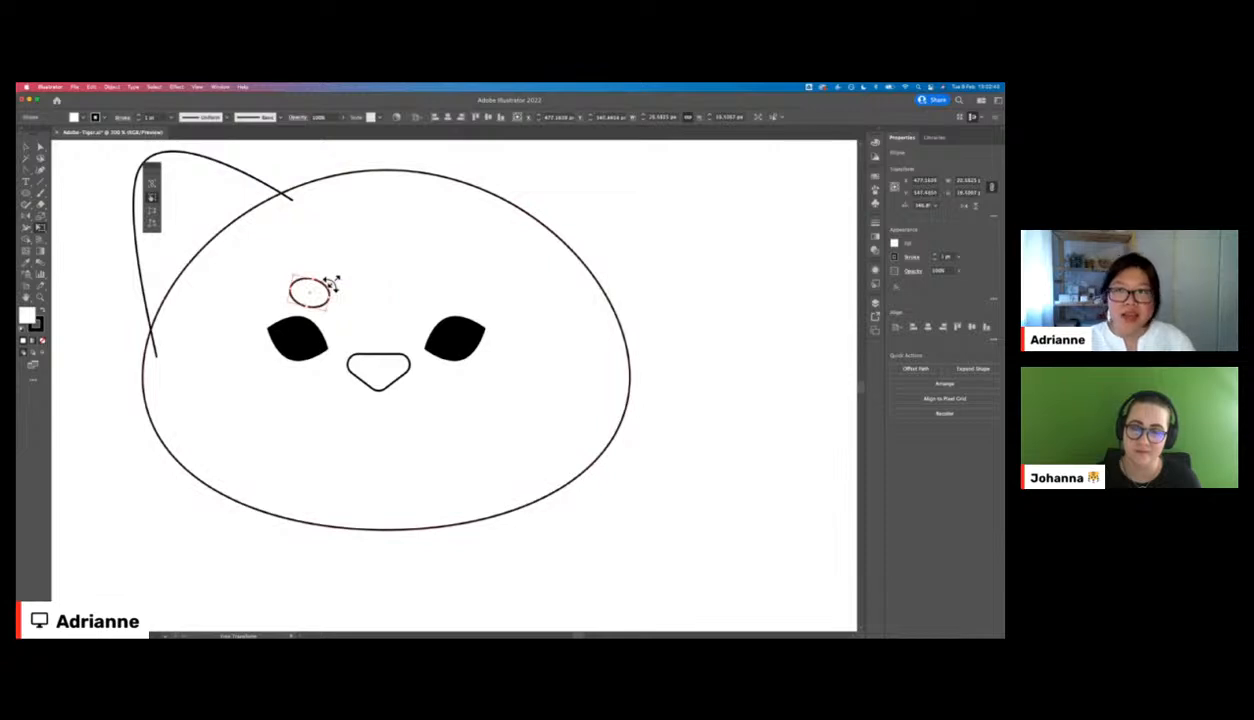
pyautogui.click(360, 251)
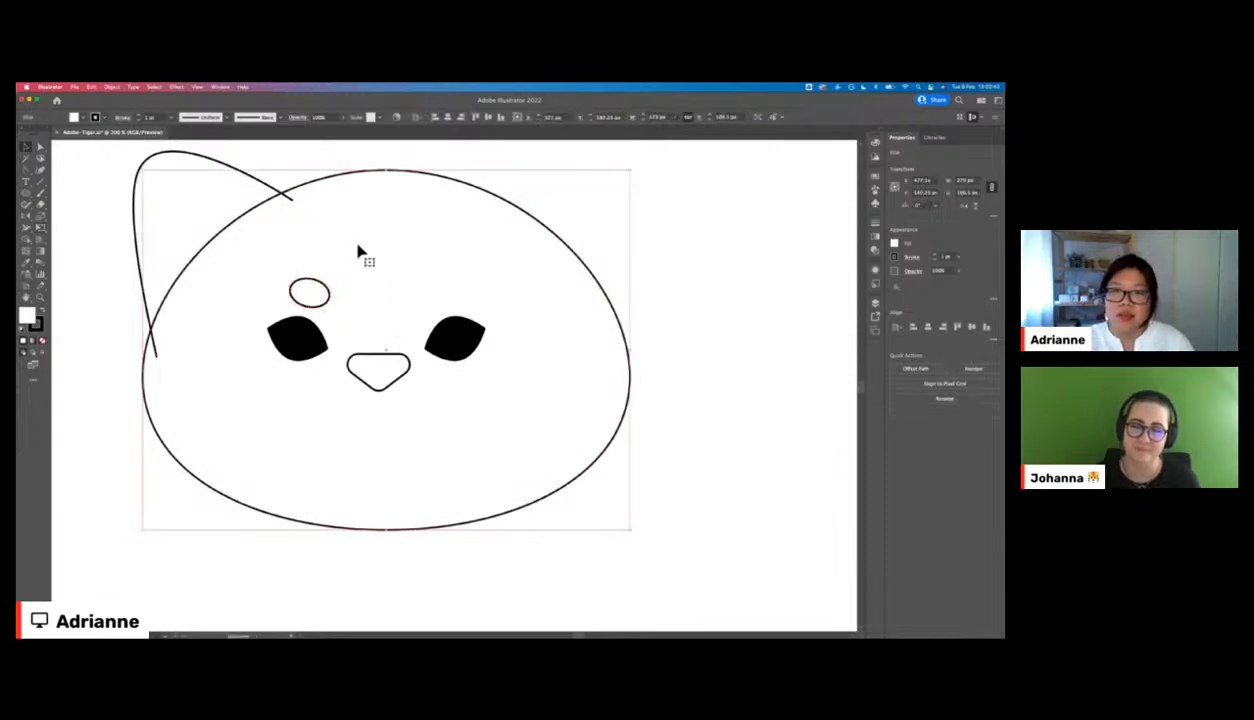
pyautogui.click(658, 218)
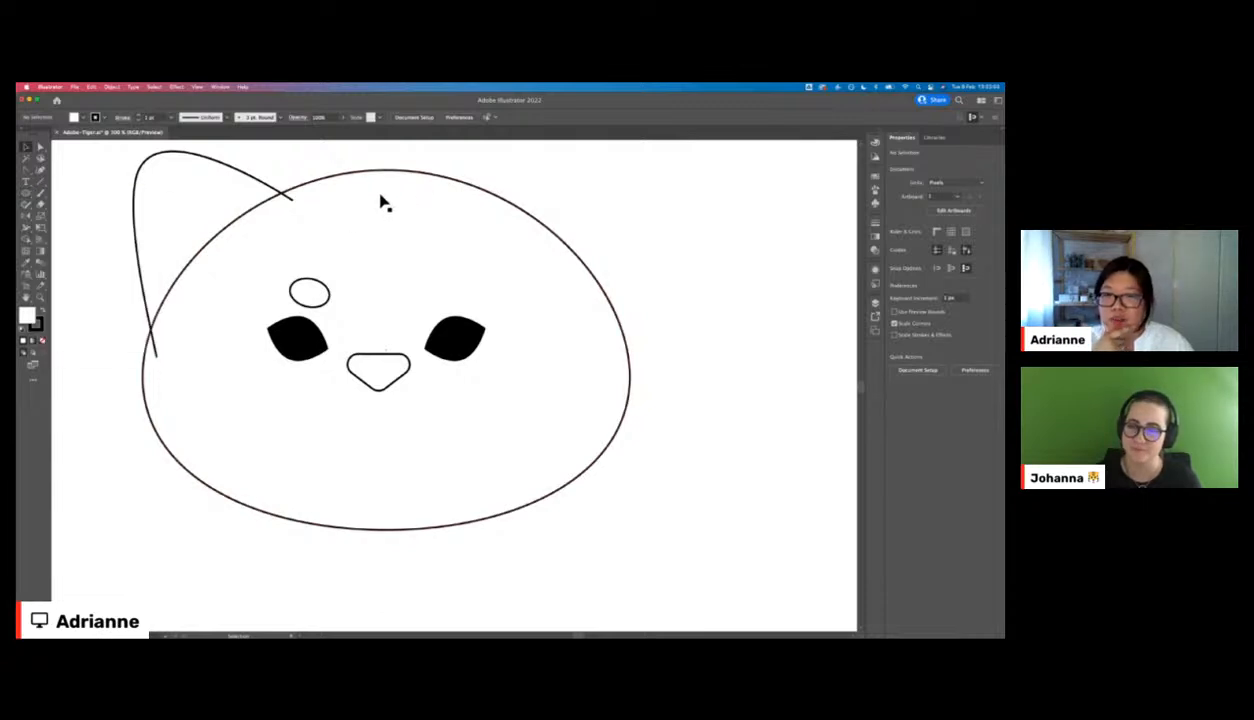
pyautogui.moveTo(320, 287); pyautogui.dragTo(373, 285)
pyautogui.press('super+z')
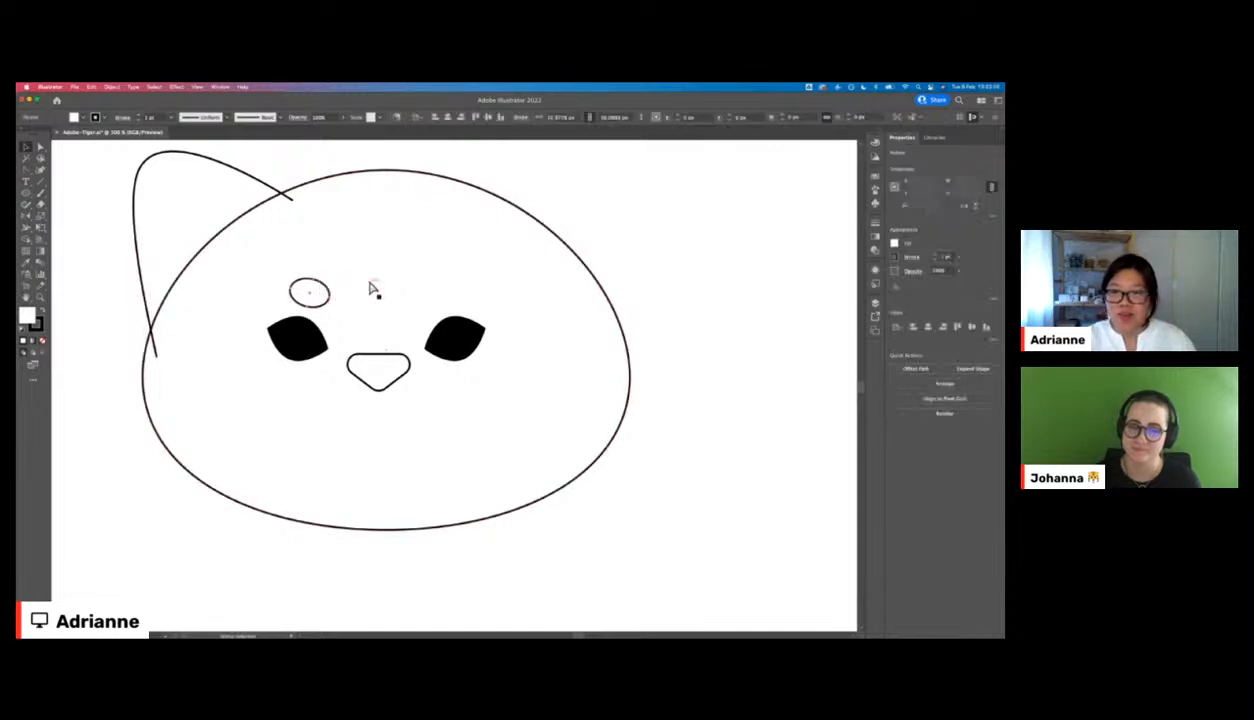
pyautogui.click(540, 174)
pyautogui.press('p')
pyautogui.click(355, 210)
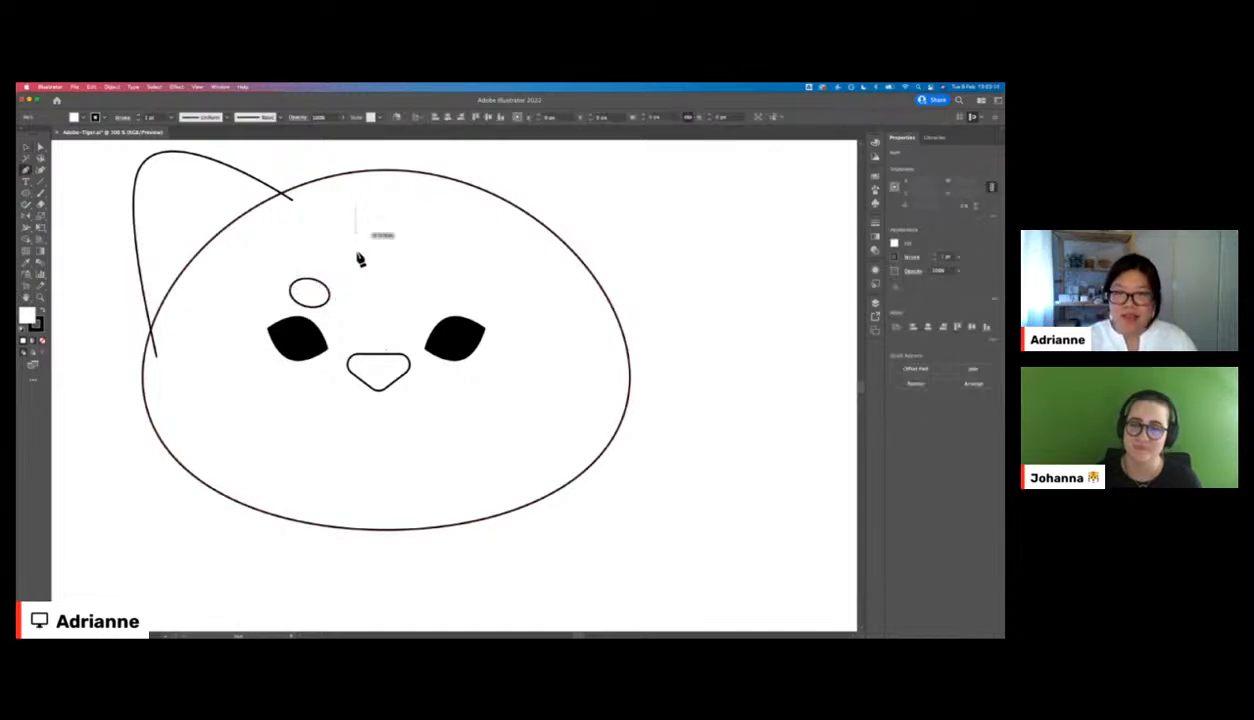
pyautogui.click(357, 297)
pyautogui.press('super+z')
pyautogui.press('super+z')
# - Duplicate the tilted brow ellipse above the right eye and mirror the copy horizontally
pyautogui.moveTo(316, 288); pyautogui.dragTo(459, 289)
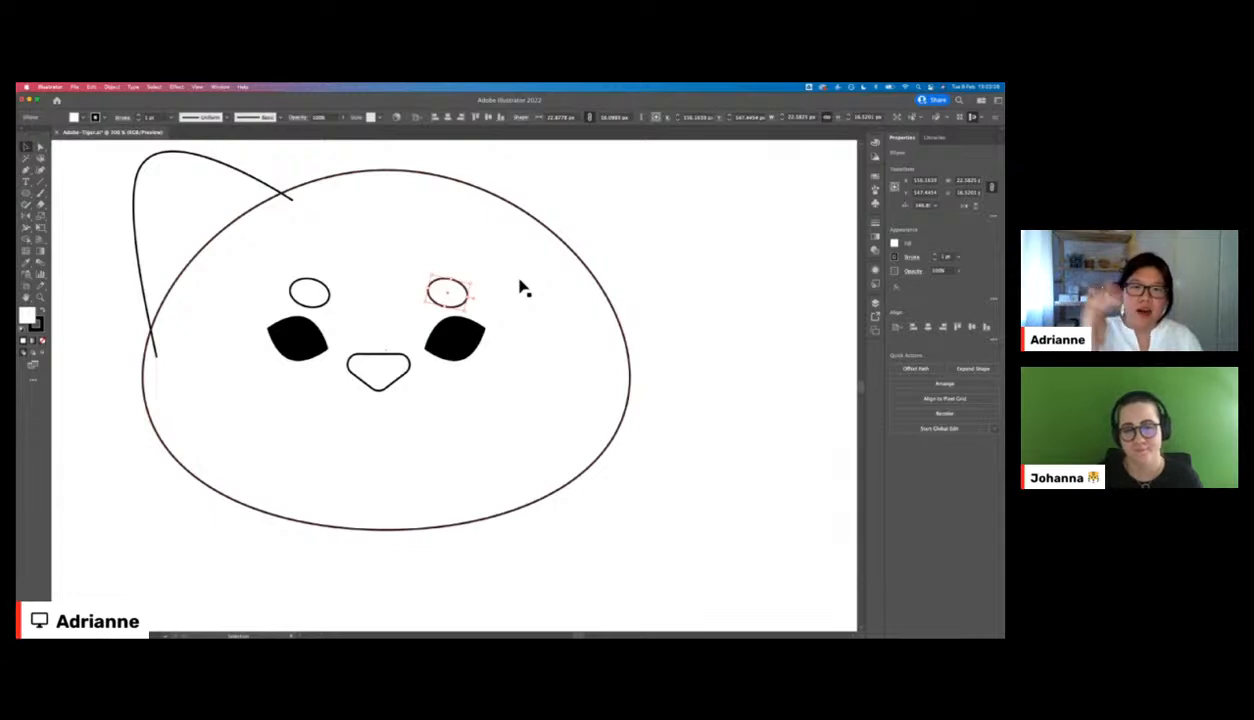
pyautogui.click(966, 207)
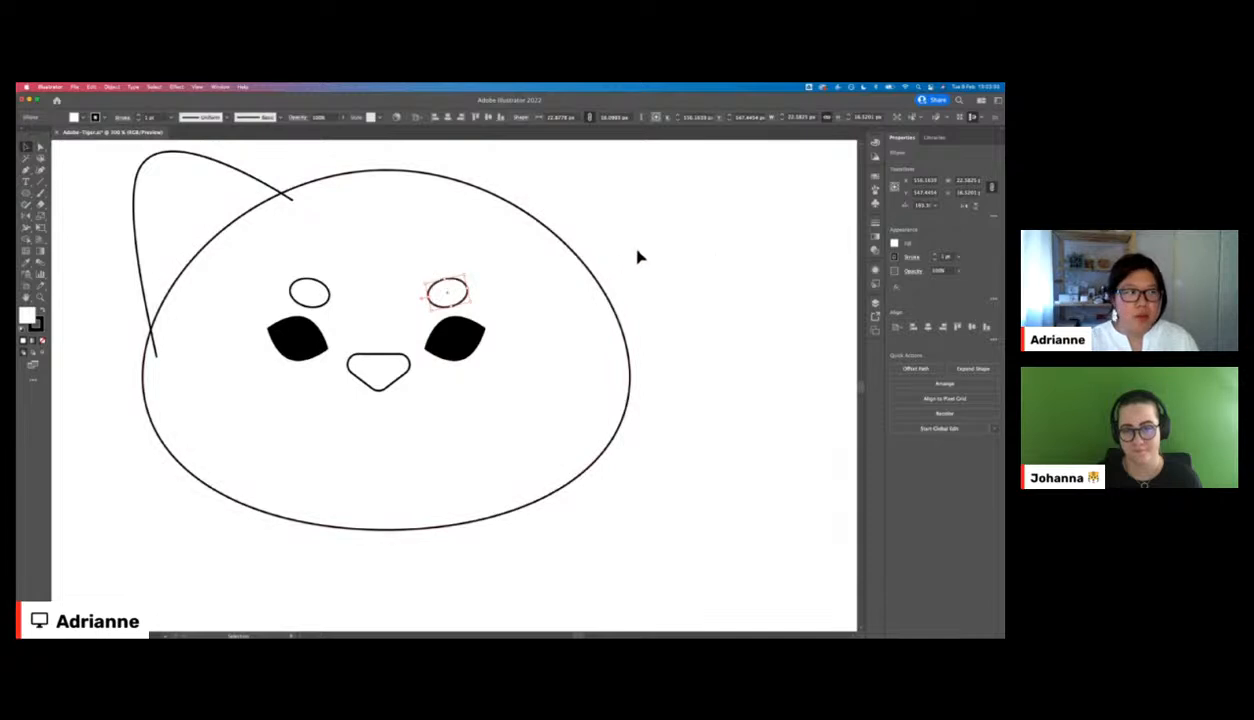
pyautogui.click(707, 221)
# - Select both brow ellipses and move them down slightly toward the eyes
pyautogui.click(451, 304)
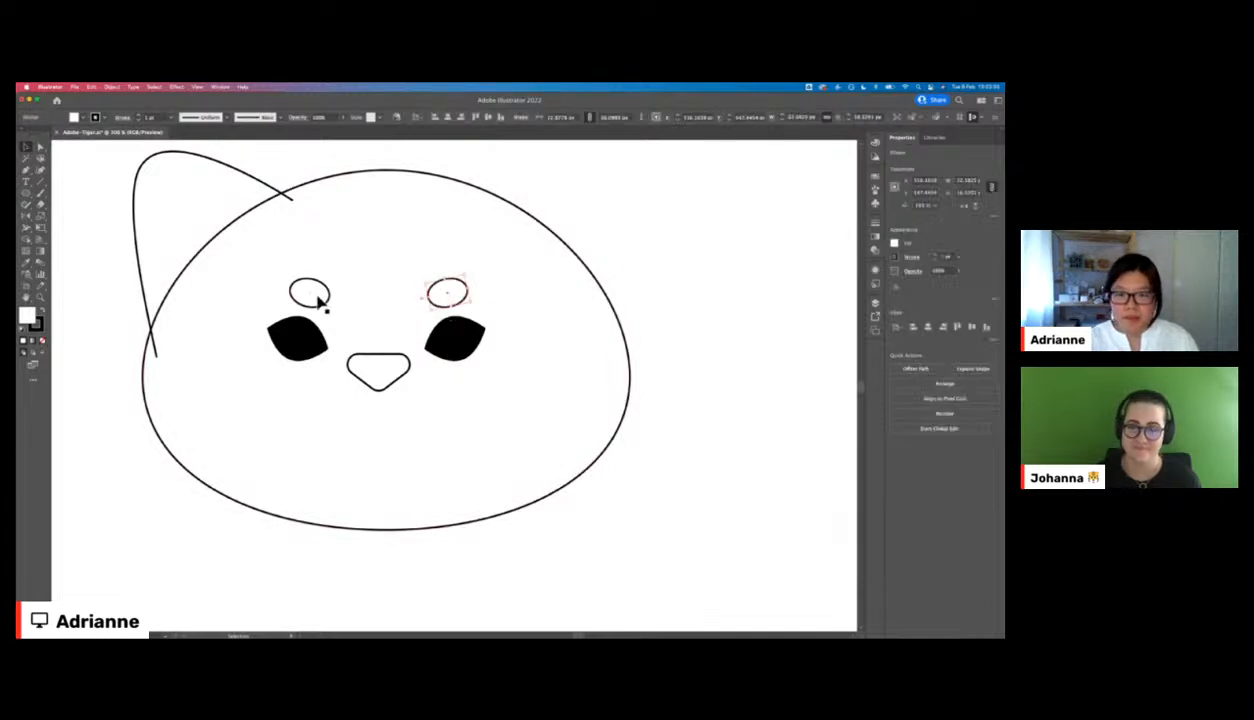
pyautogui.keyDown('shift'); pyautogui.click(315, 307); pyautogui.keyUp('shift')
pyautogui.moveTo(315, 307); pyautogui.dragTo(315, 309)
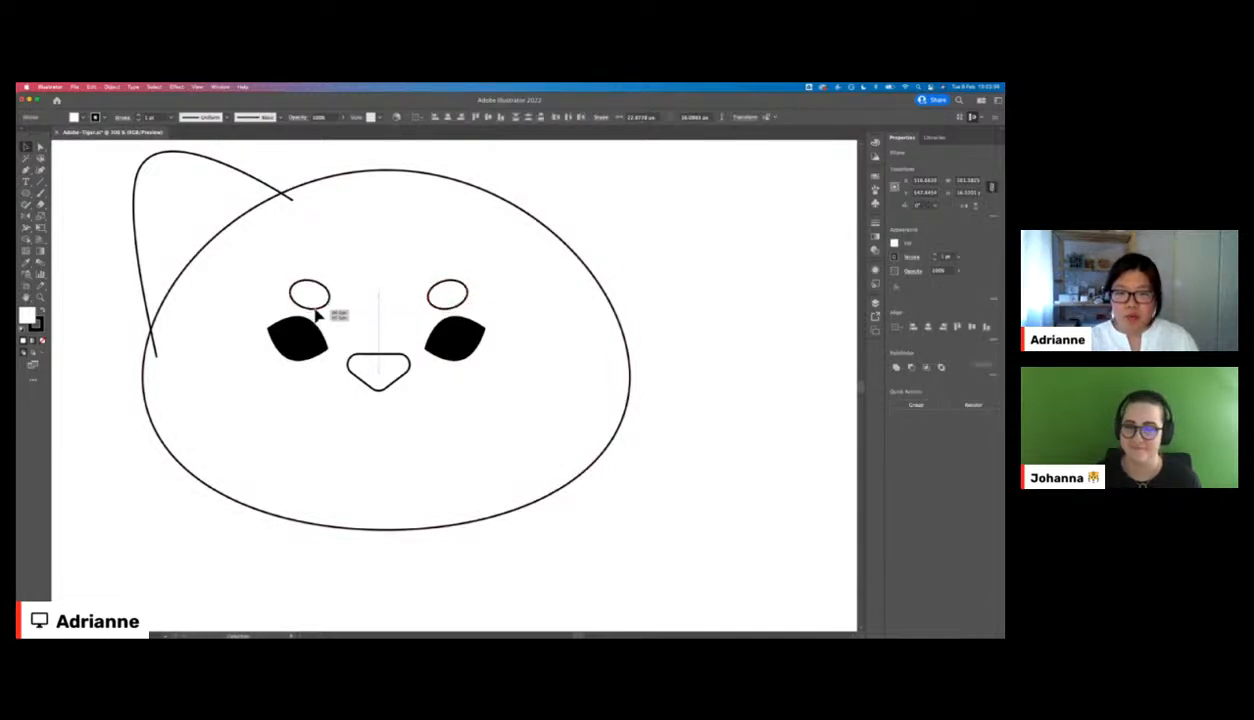
pyautogui.click(678, 213)
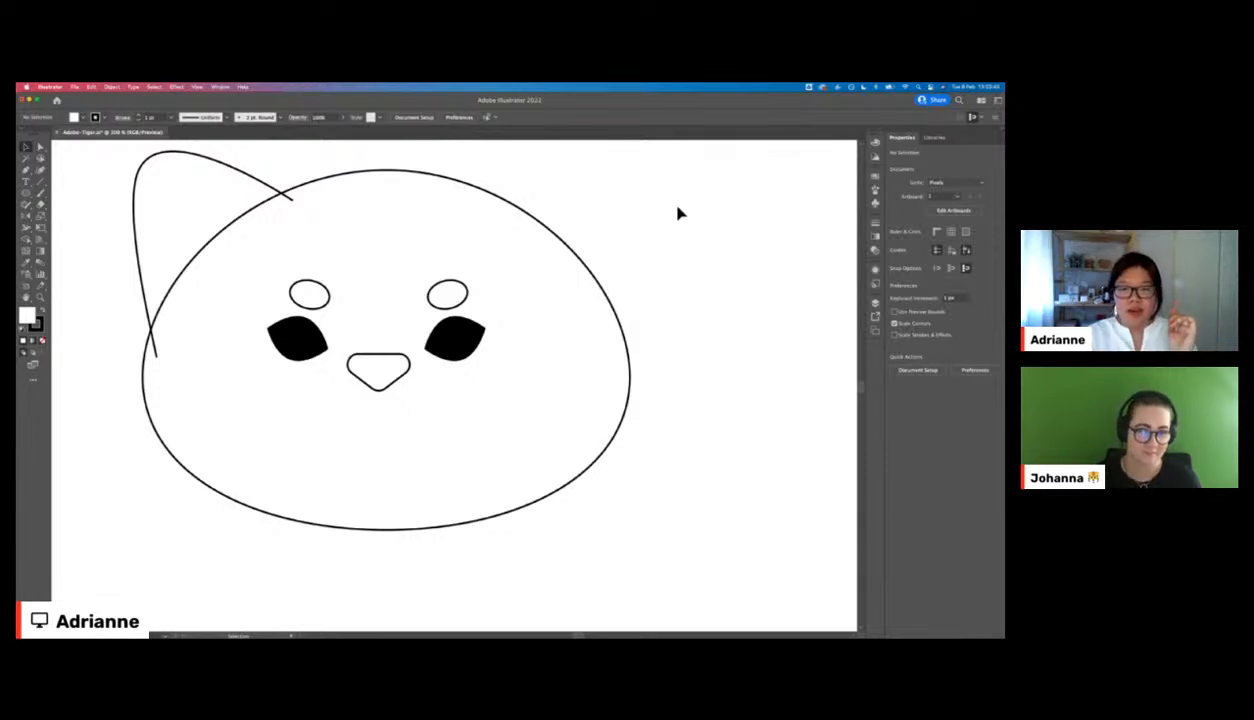
# - Move the rounded triangular nose slightly left to centre it between the eyes and enlarge it a little
pyautogui.moveTo(406, 358); pyautogui.dragTo(400, 361)
pyautogui.click(628, 266)
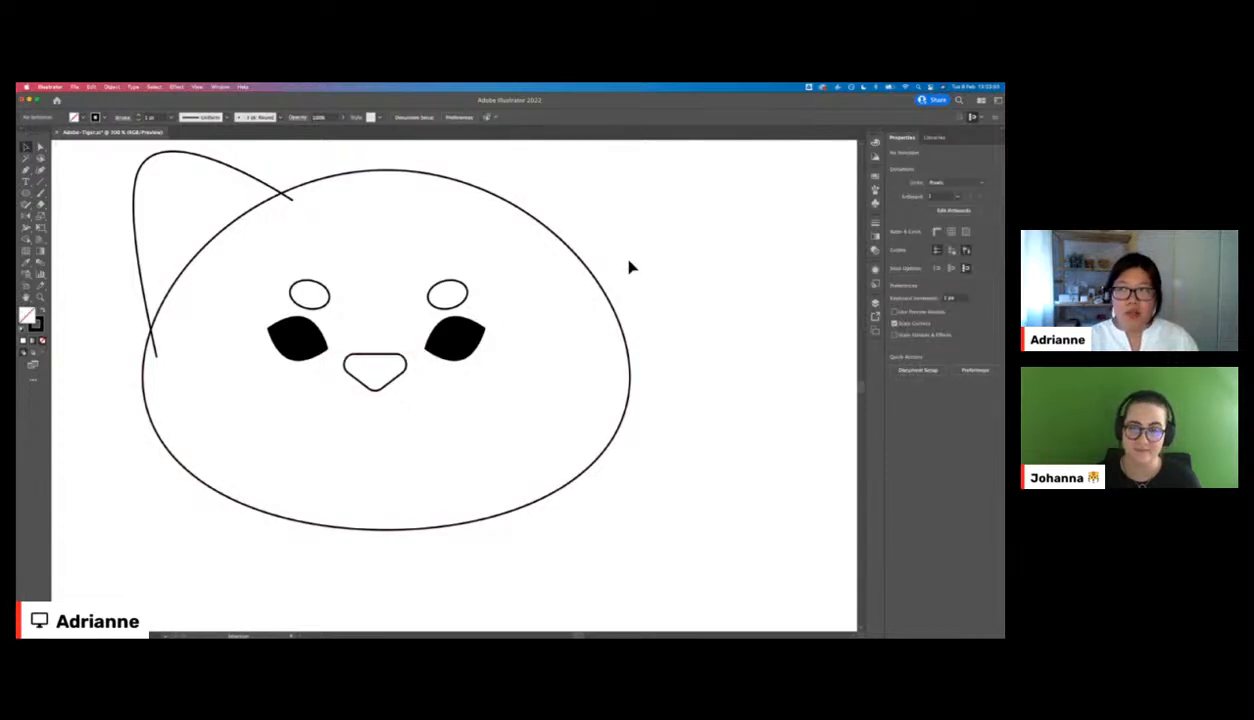
pyautogui.press('e')
pyautogui.click(402, 359)
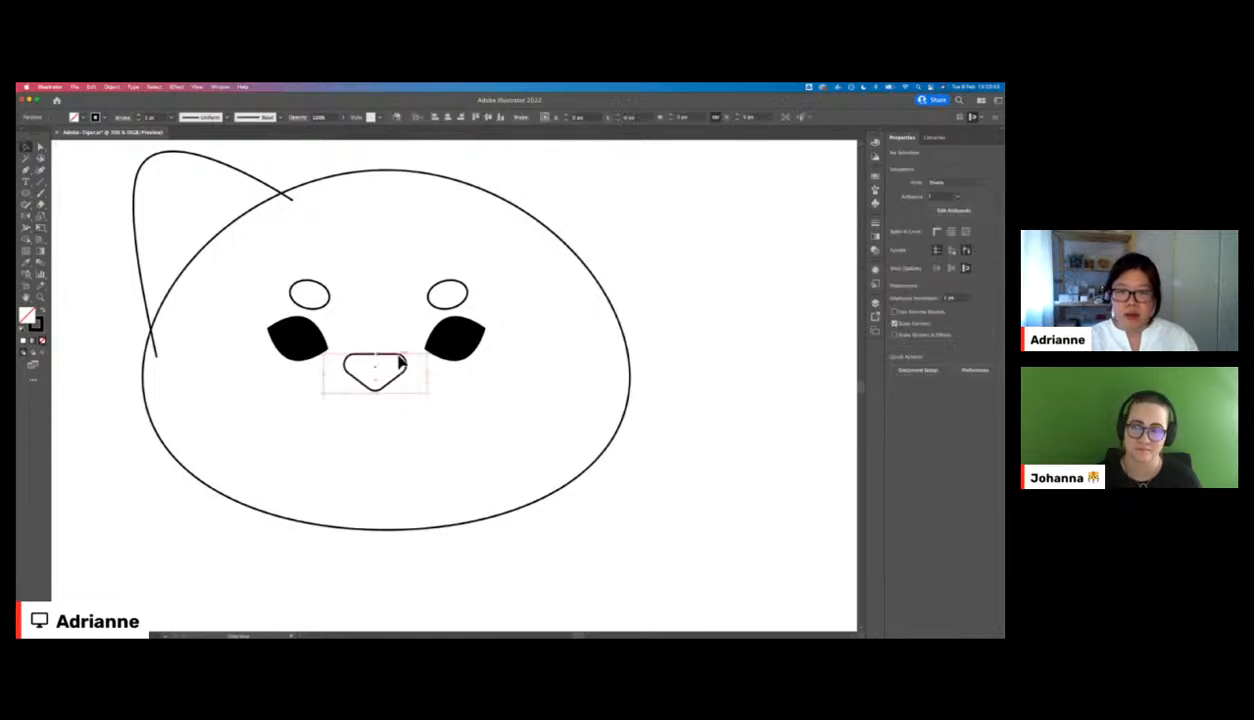
pyautogui.moveTo(405, 355); pyautogui.dragTo(416, 355)
pyautogui.press('v')
pyautogui.click(634, 256)
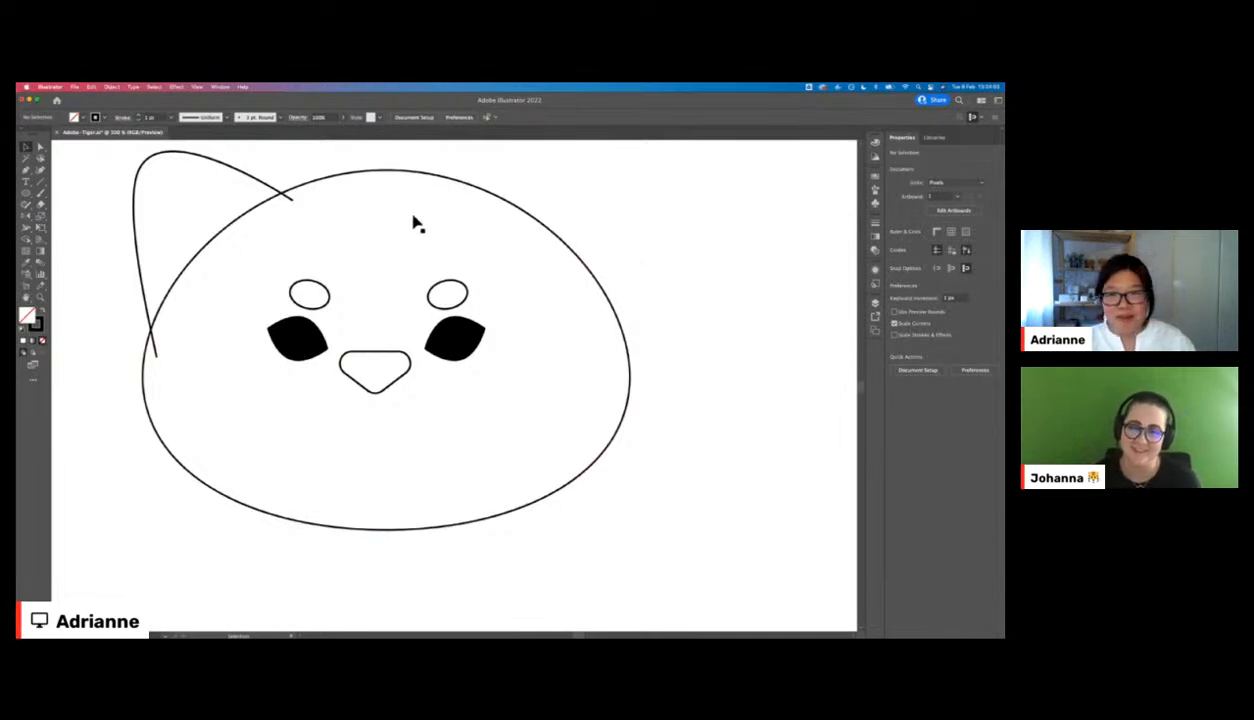
# - Draw a rounded rectangle about 86 px wide and 15 px high across the forehead above the brow ellipses
pyautogui.scroll(1, 560, 213)
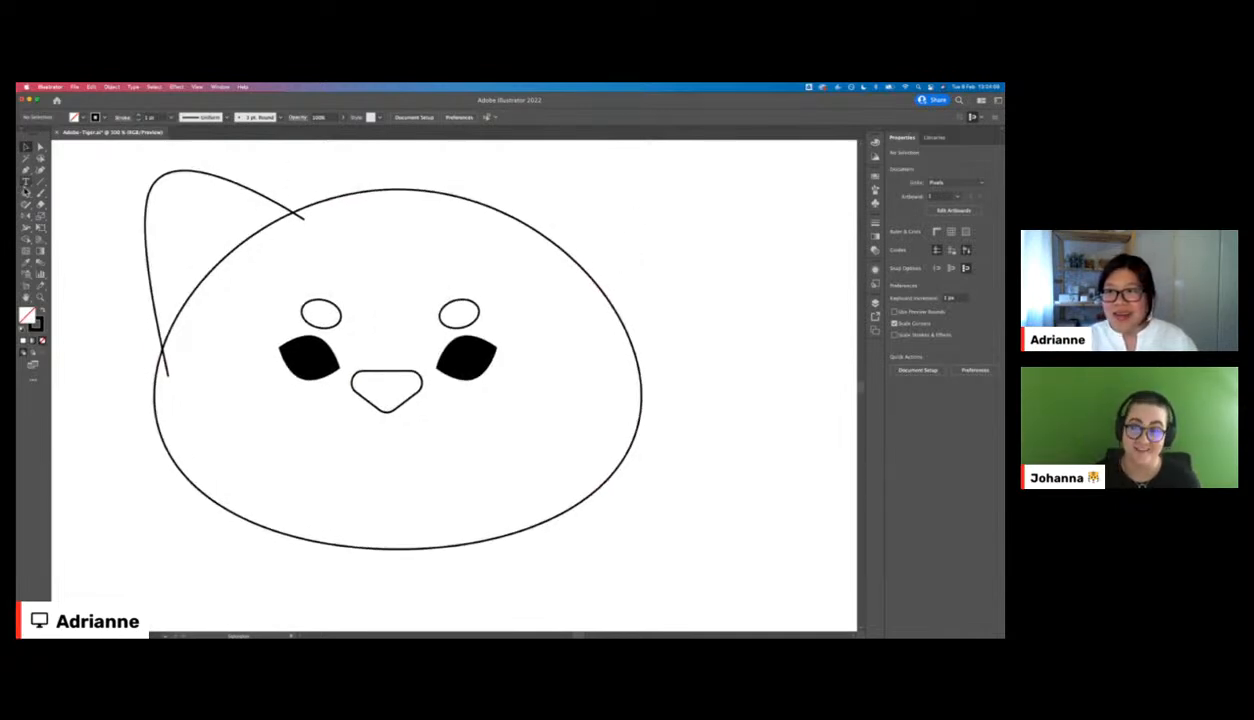
pyautogui.click(26, 193)
pyautogui.click(75, 192)
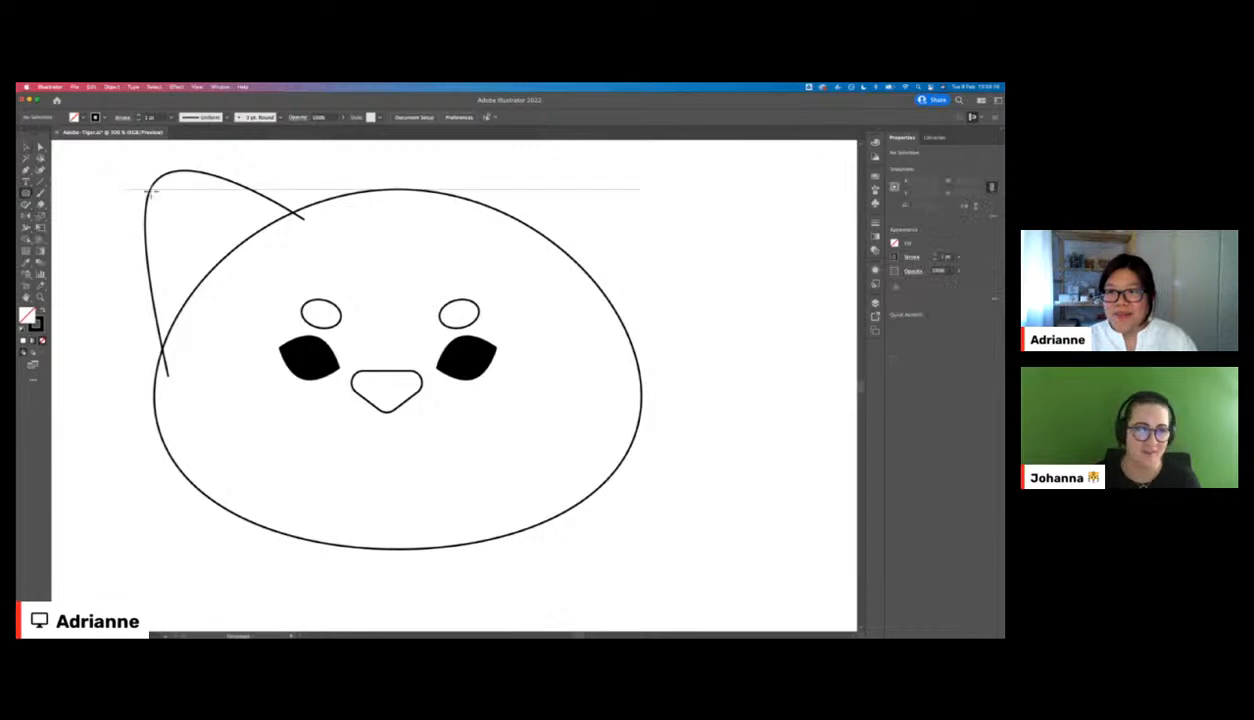
pyautogui.moveTo(309, 251); pyautogui.dragTo(418, 256)
pyautogui.click(434, 213)
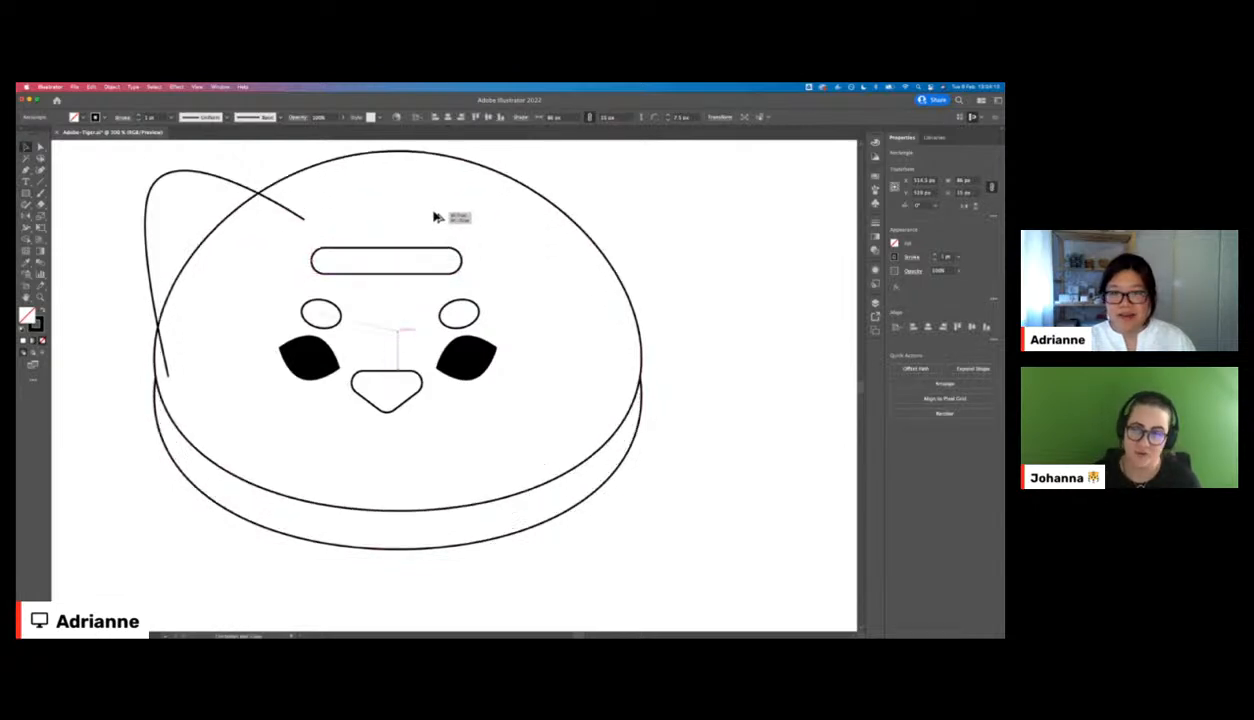
pyautogui.press('i')
pyautogui.click(290, 209)
pyautogui.press('v')
pyautogui.click(537, 182)
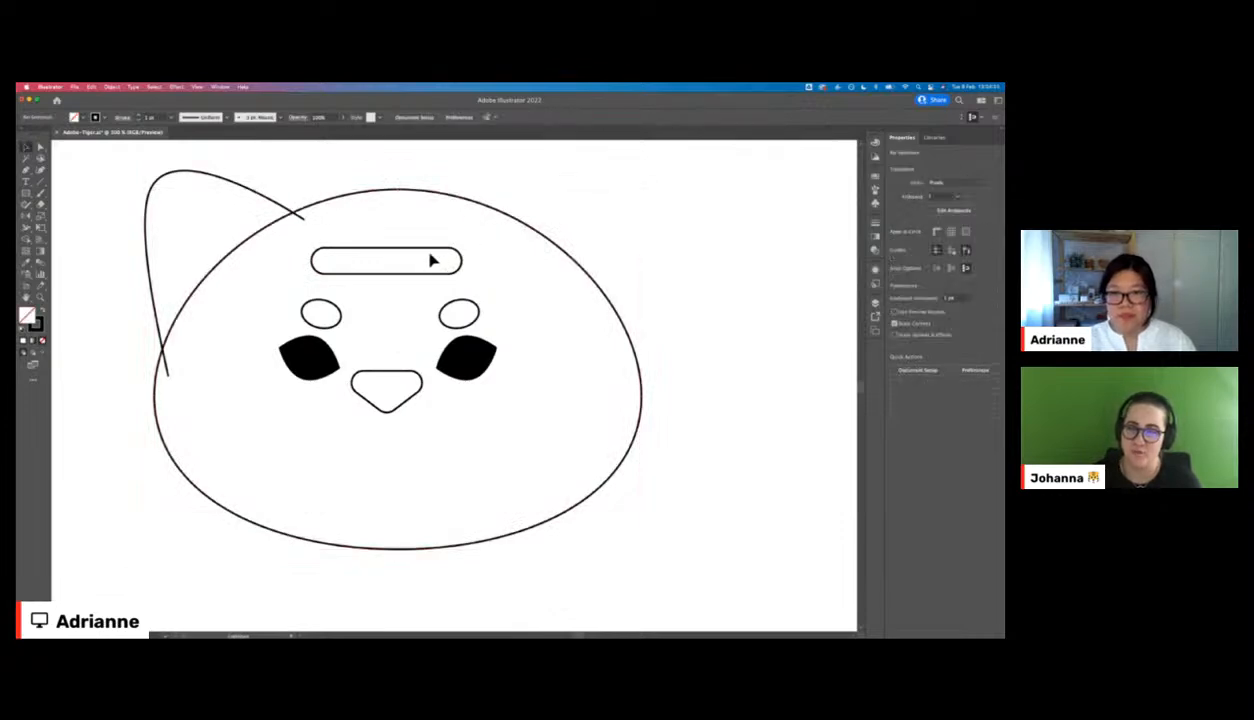
# - Narrow the head outline from its right side and scale the ear down slightly to match
pyautogui.click(635, 350)
pyautogui.moveTo(645, 371); pyautogui.dragTo(613, 358)
pyautogui.click(736, 300)
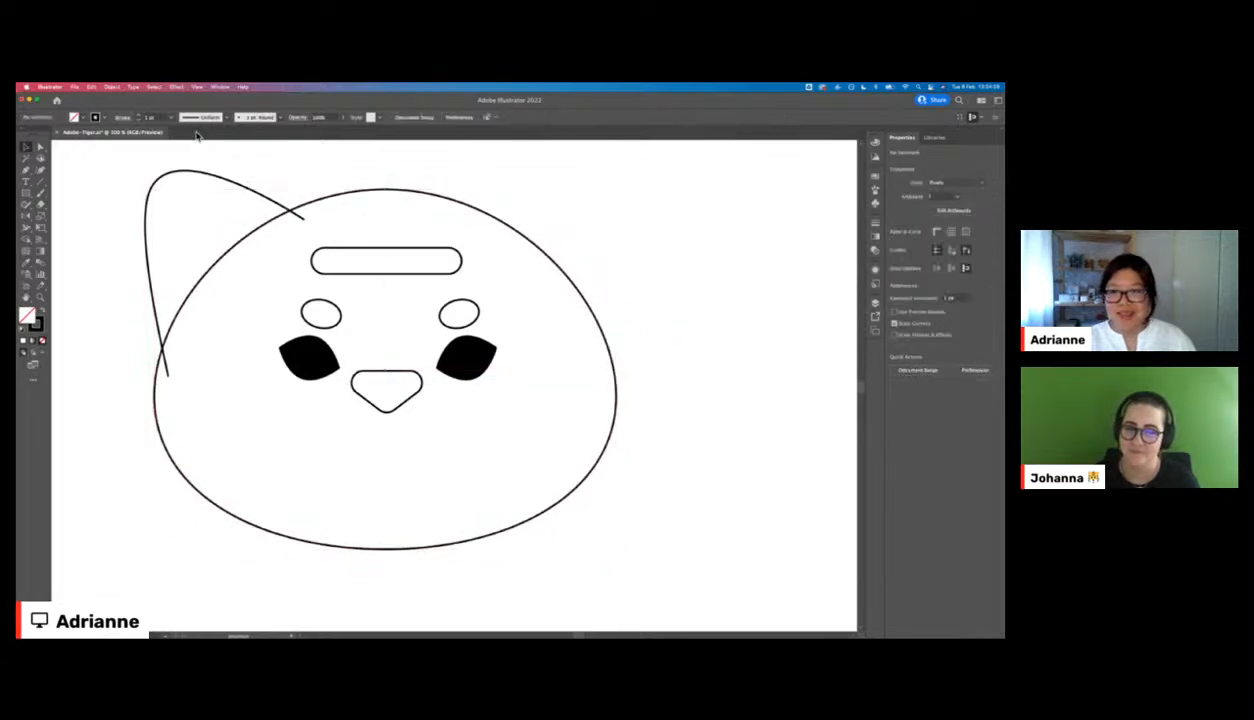
pyautogui.click(242, 186)
pyautogui.moveTo(304, 164); pyautogui.dragTo(288, 190)
pyautogui.click(372, 163)
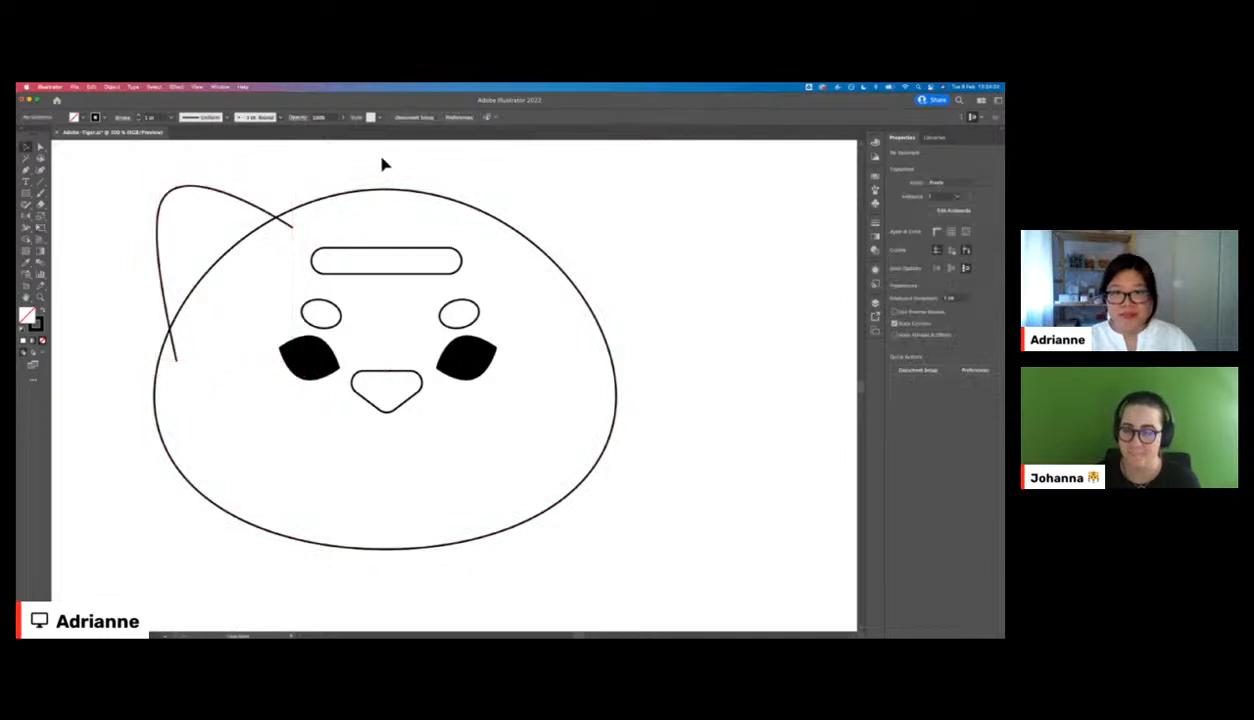
# - Narrow the forehead bar to about 71 px, centre it, and apply a horizontal Arc warp with a bend of about 20%
pyautogui.click(462, 257)
pyautogui.moveTo(462, 257); pyautogui.dragTo(416, 250)
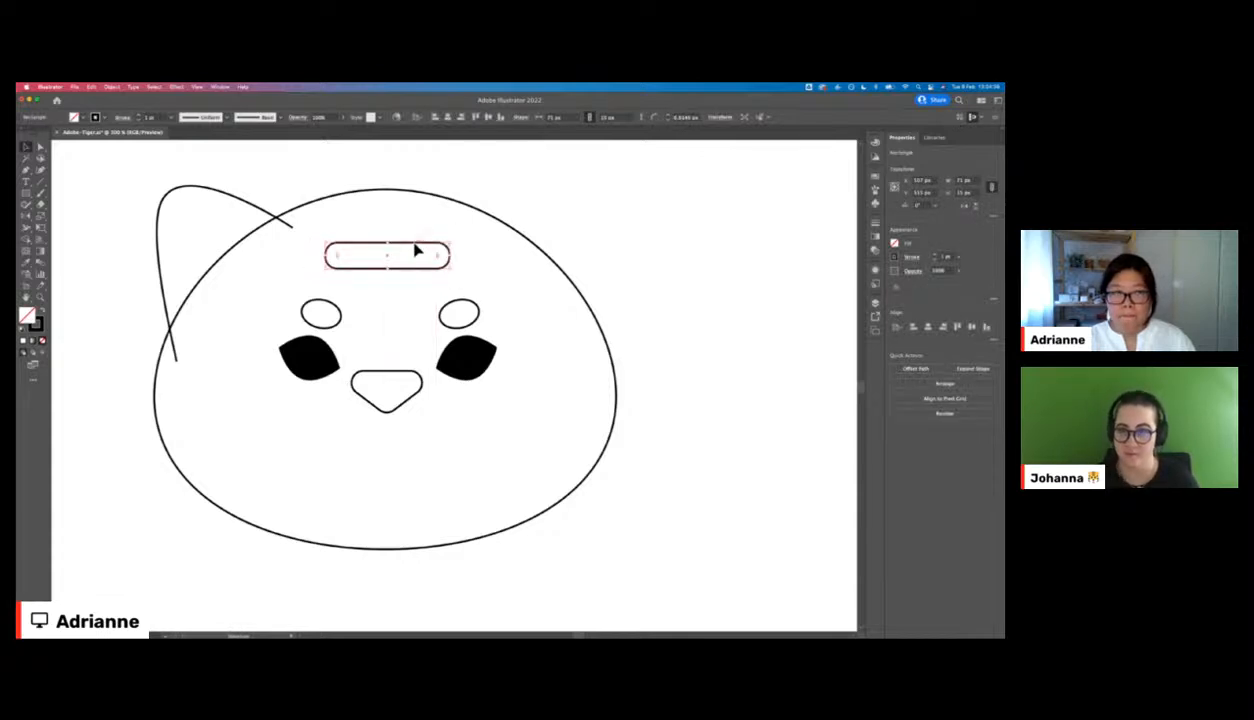
pyautogui.click(176, 87)
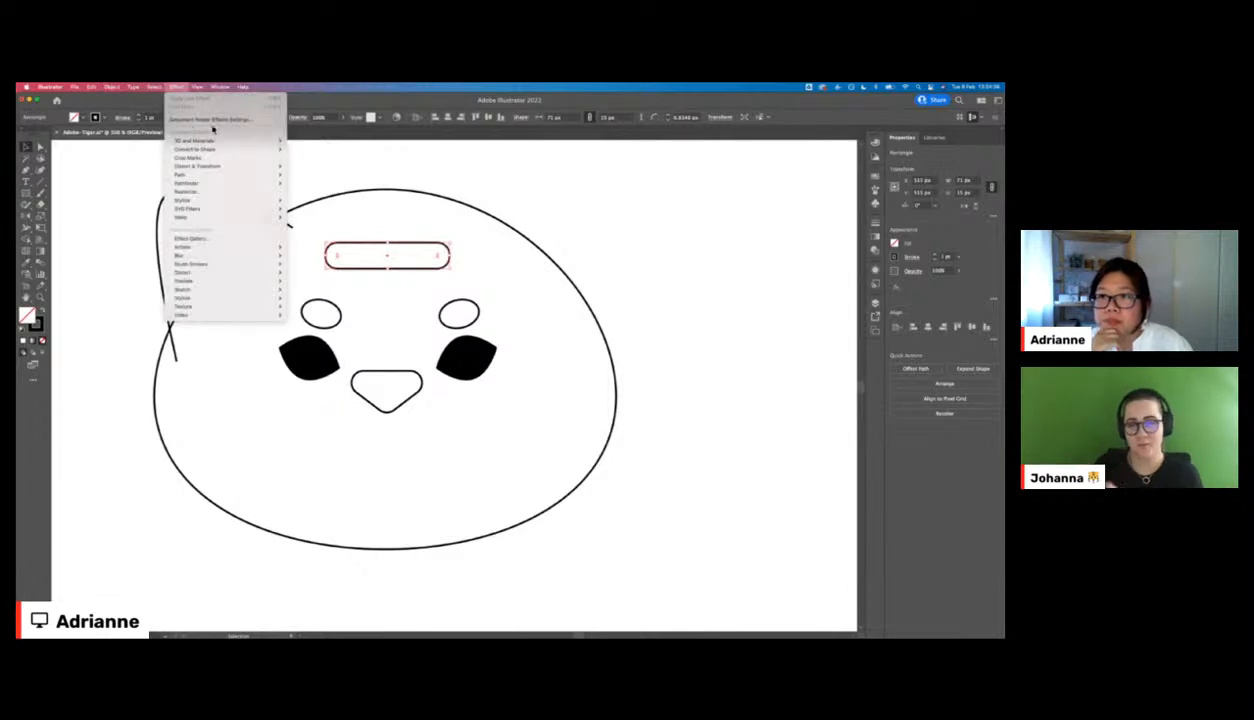
pyautogui.moveTo(243, 220)
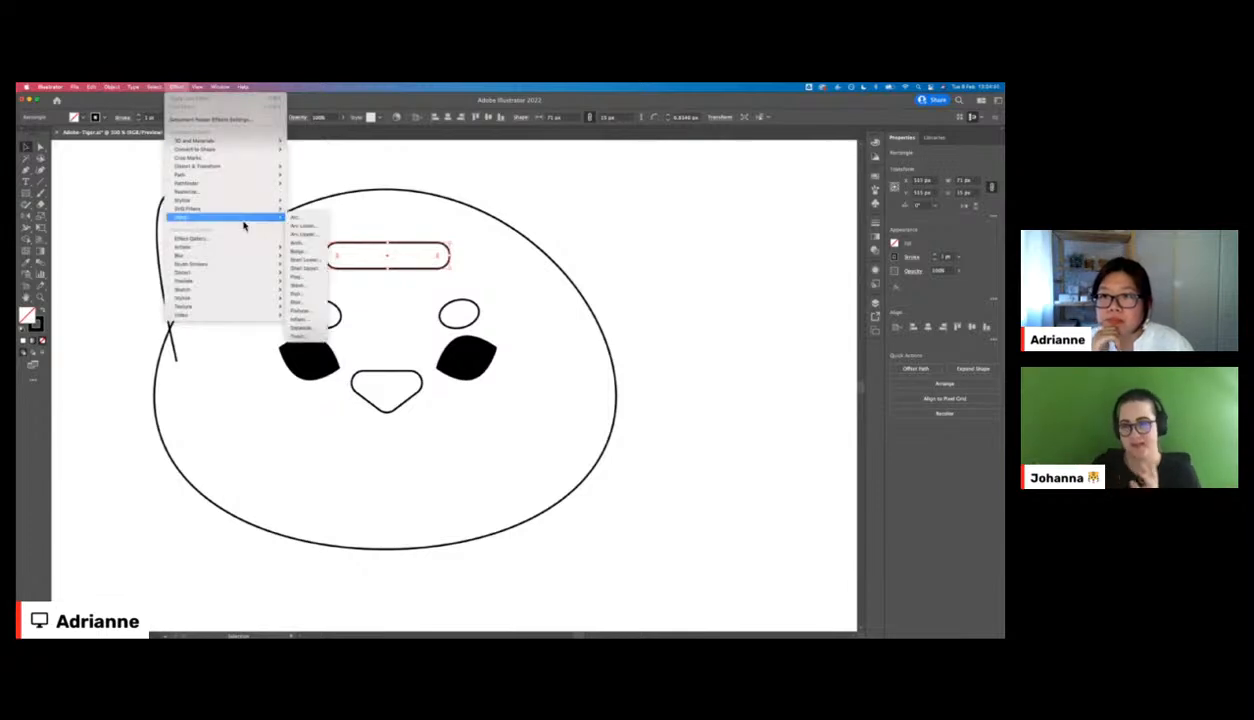
pyautogui.click(312, 219)
pyautogui.moveTo(432, 219); pyautogui.dragTo(576, 305)
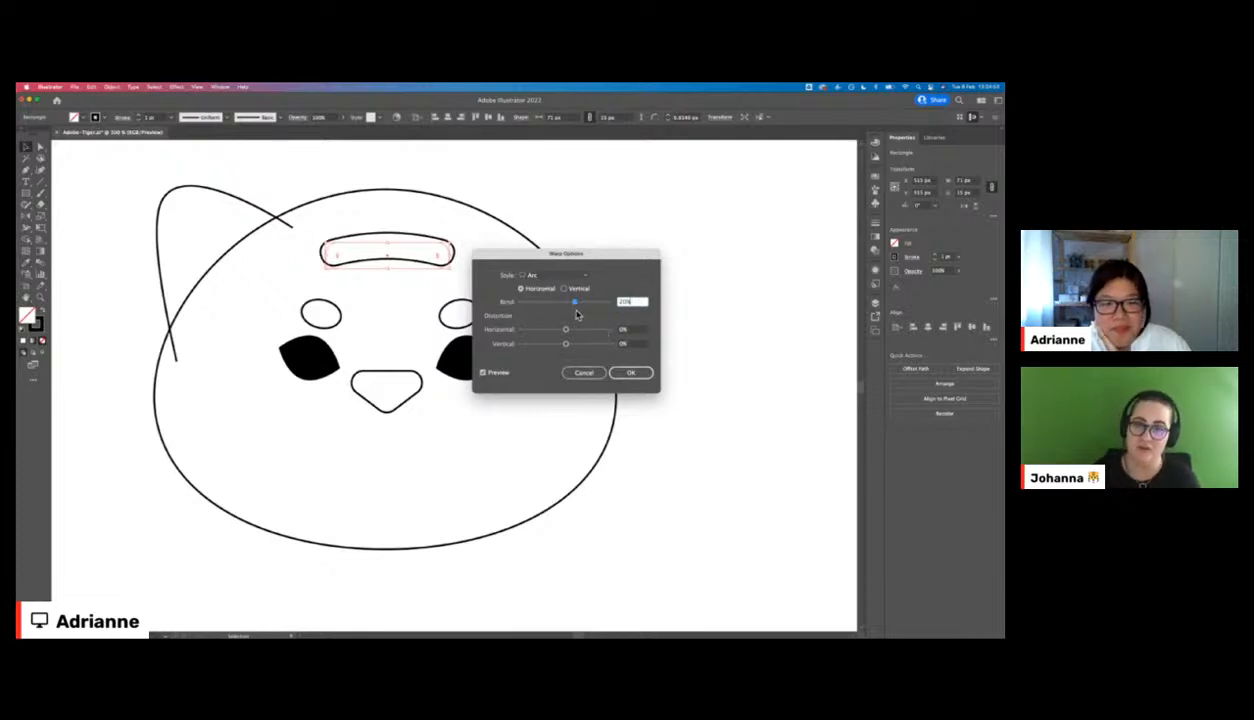
pyautogui.moveTo(575, 305); pyautogui.dragTo(574, 305)
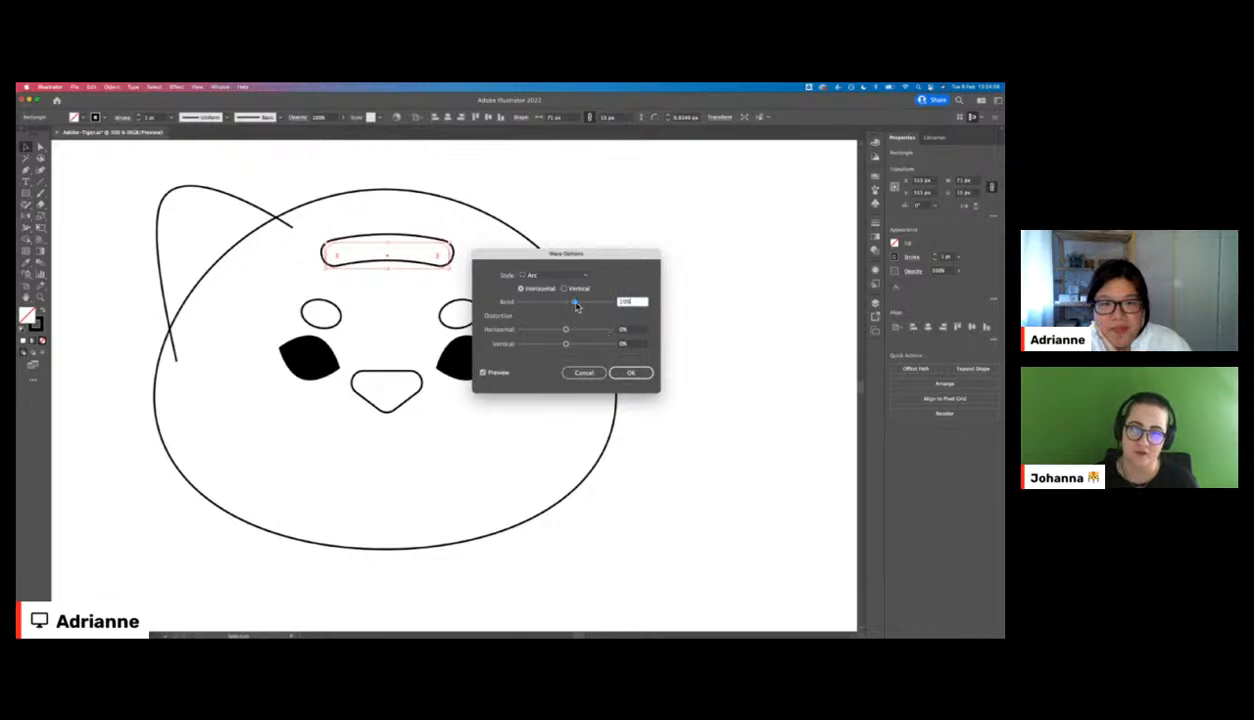
pyautogui.click(629, 372)
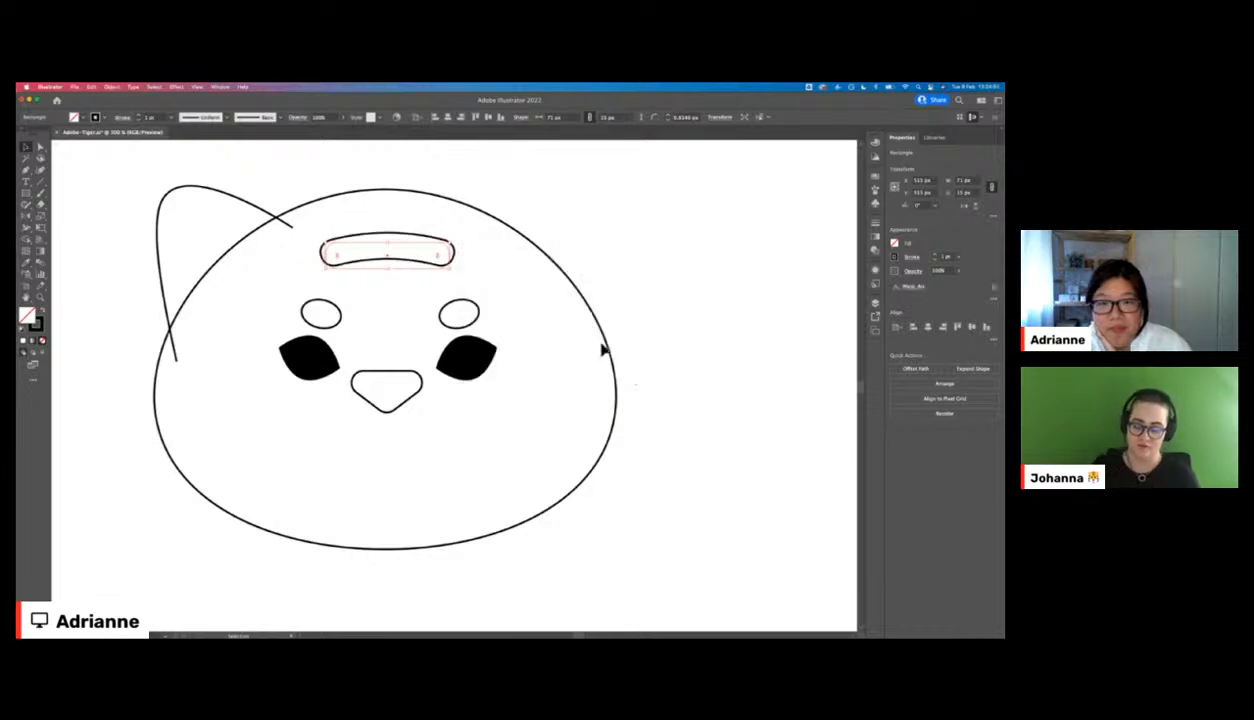
pyautogui.click(428, 179)
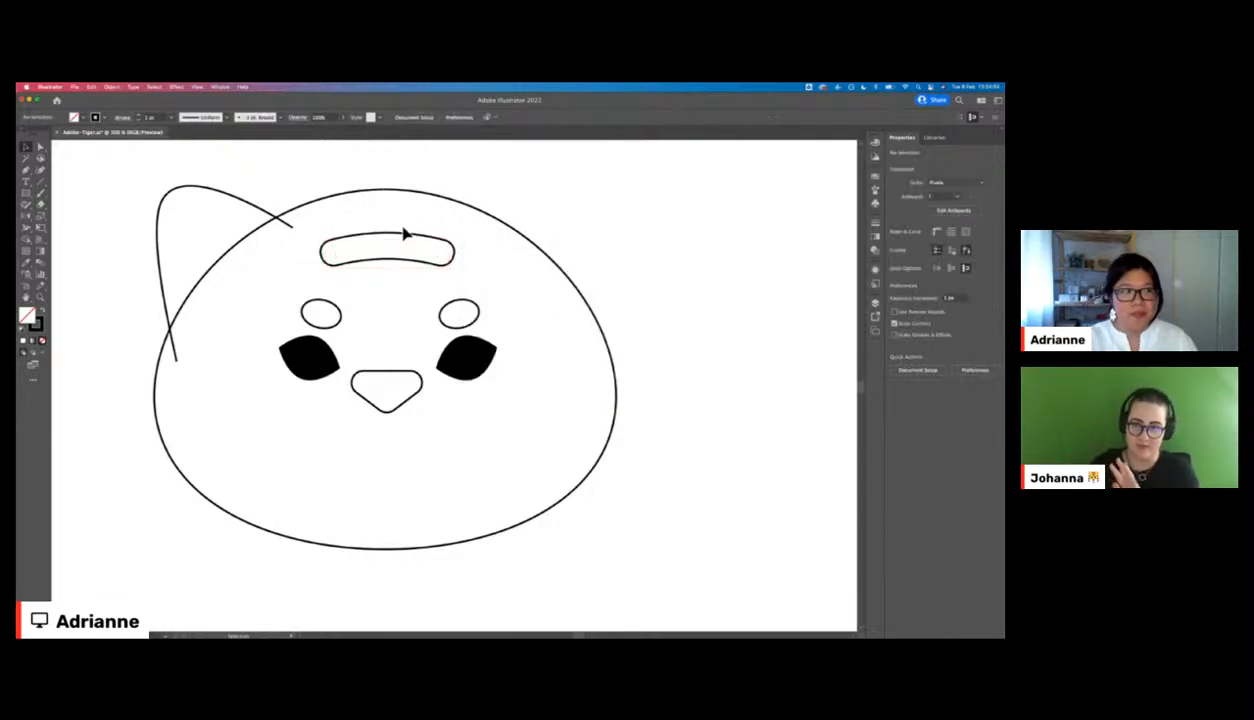
# - Duplicate the curved forehead stripe so two identical stripes are stacked above the brows
pyautogui.moveTo(406, 234); pyautogui.dragTo(410, 212)
pyautogui.click(498, 214)
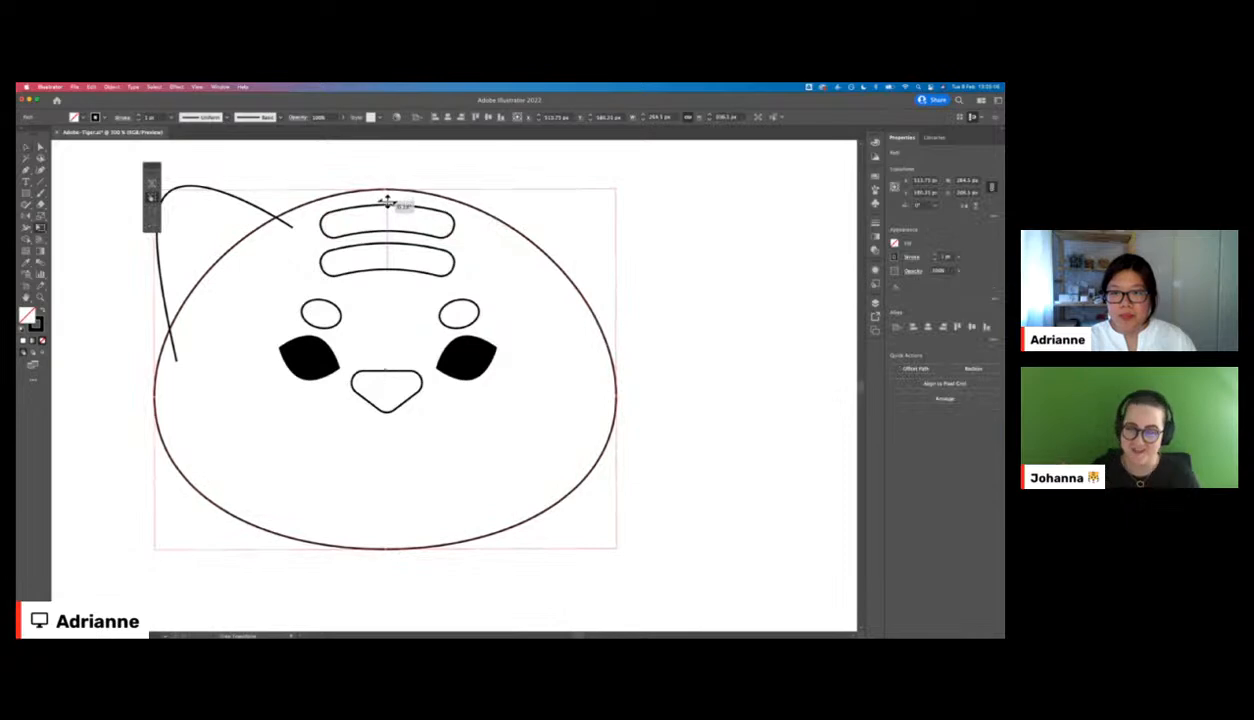
# - Flatten the head outline slightly from its upper edge and shift it up around the forehead stripes
pyautogui.moveTo(389, 190); pyautogui.dragTo(389, 200)
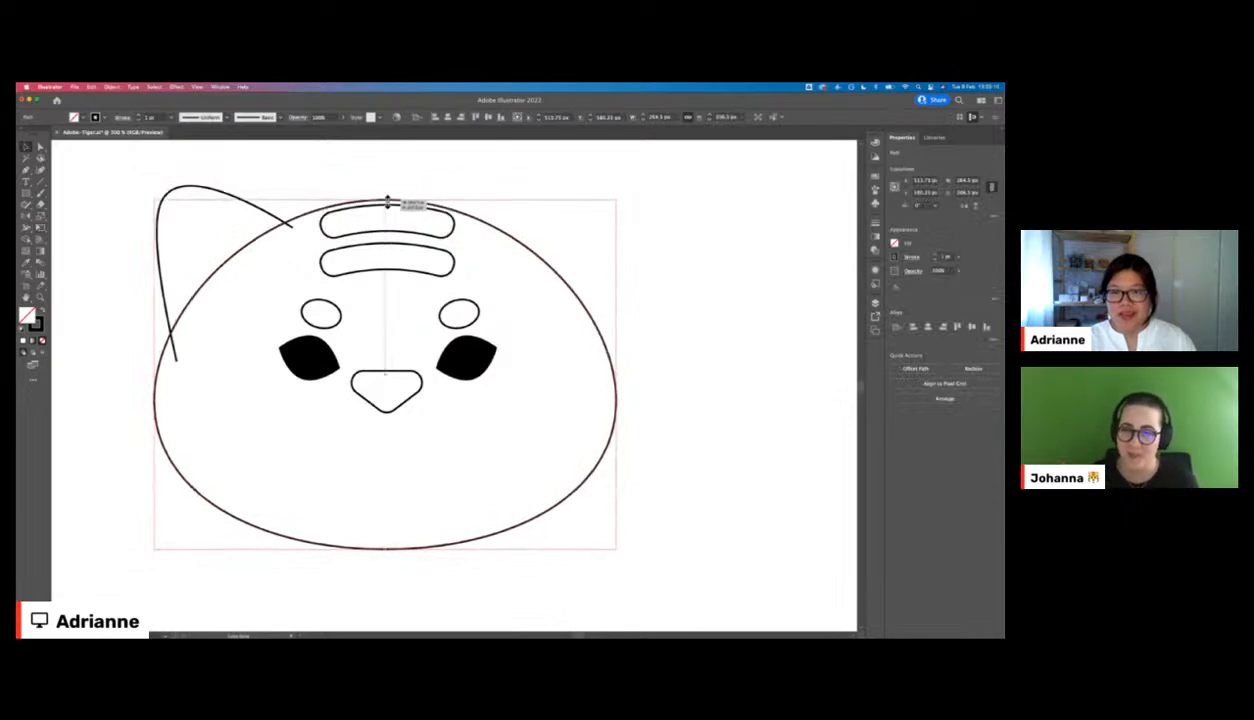
pyautogui.click(463, 172)
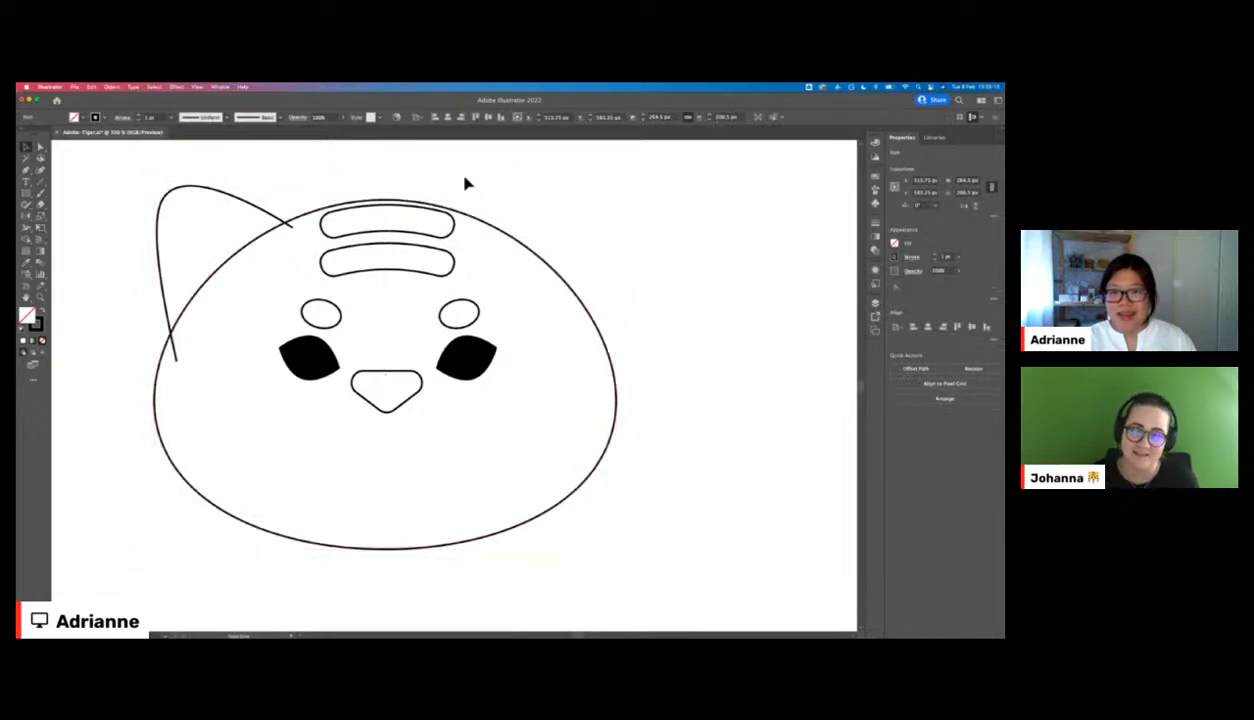
pyautogui.moveTo(470, 217); pyautogui.dragTo(470, 207)
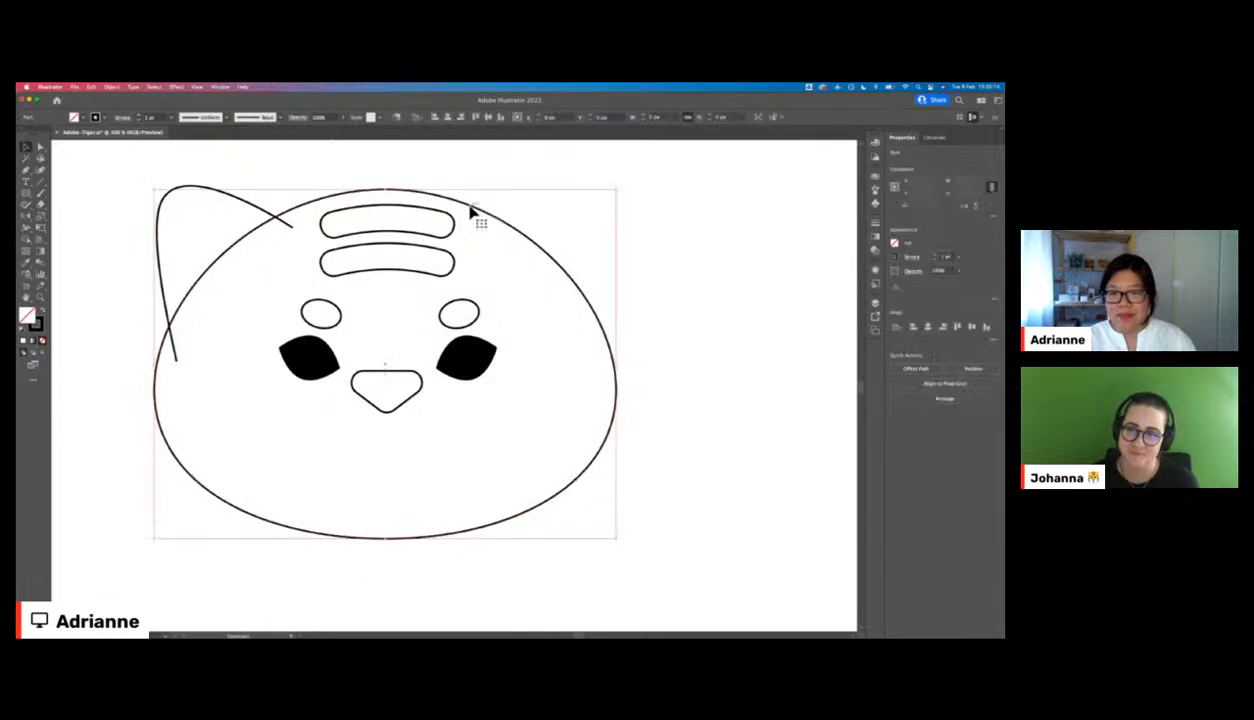
# - Select both forehead stripes and scale them down slightly together about their centre
pyautogui.click(437, 224)
pyautogui.keyDown('shift'); pyautogui.click(412, 250); pyautogui.keyUp('shift')
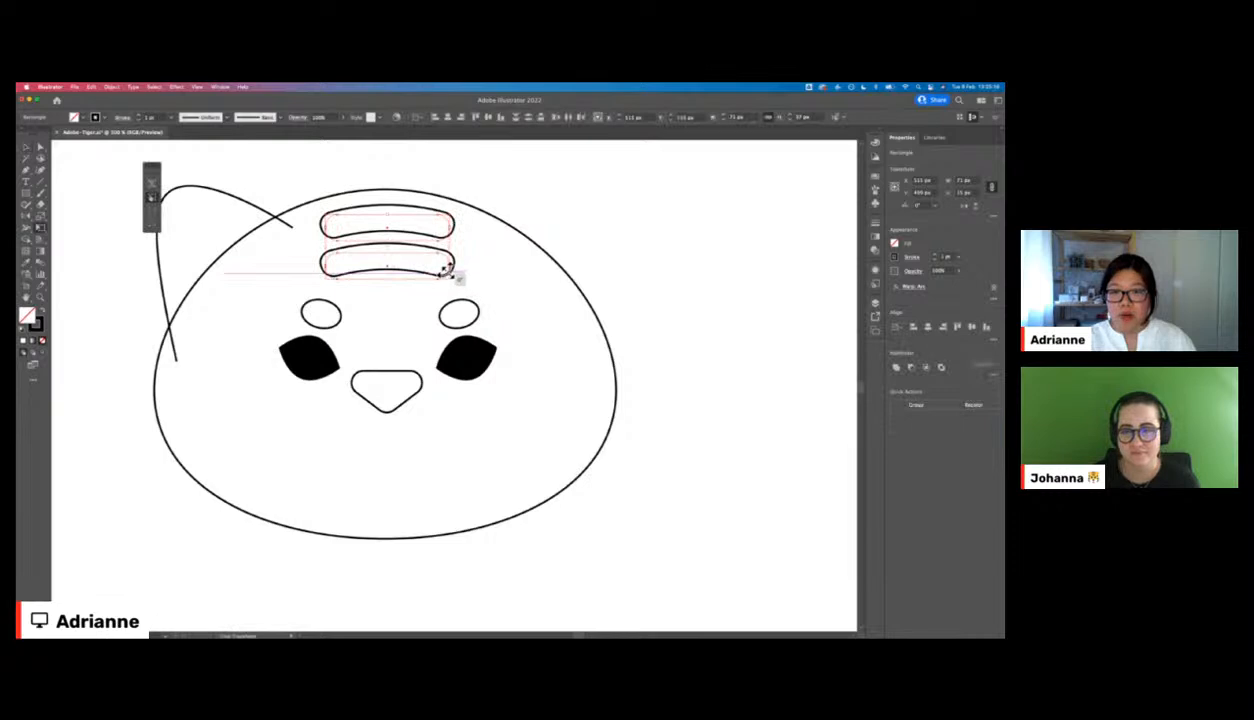
pyautogui.moveTo(447, 277); pyautogui.dragTo(443, 268)
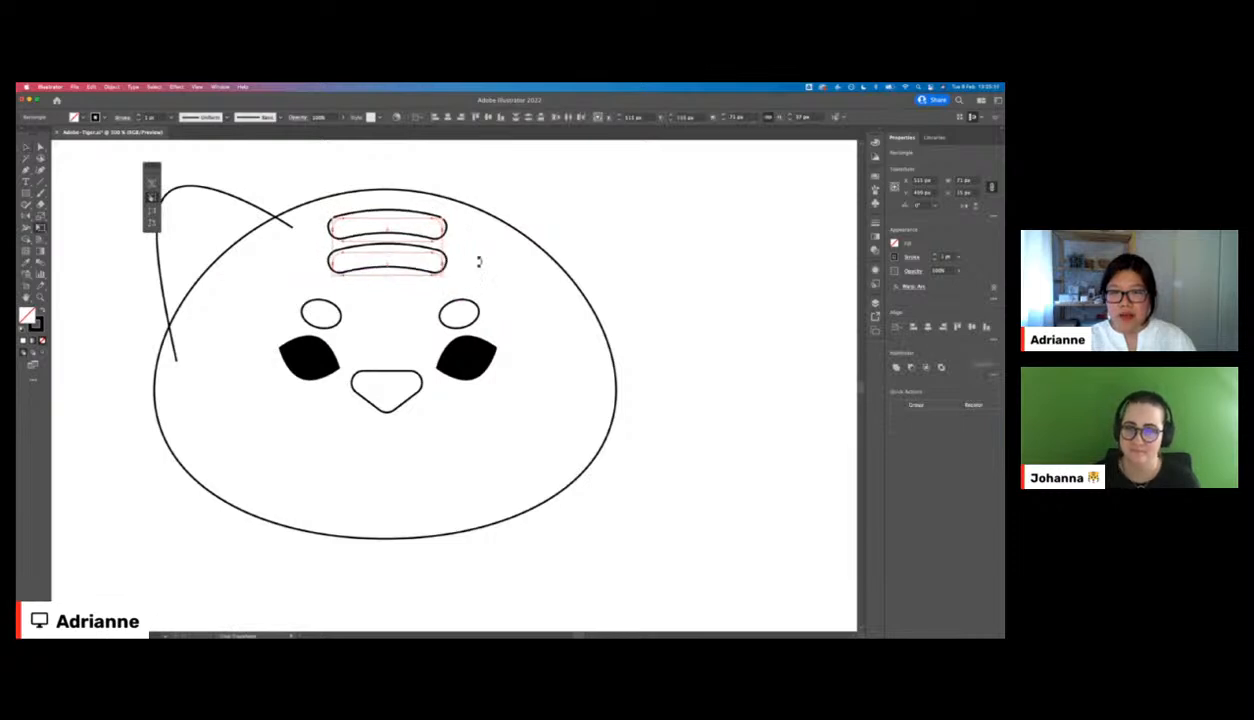
pyautogui.click(532, 207)
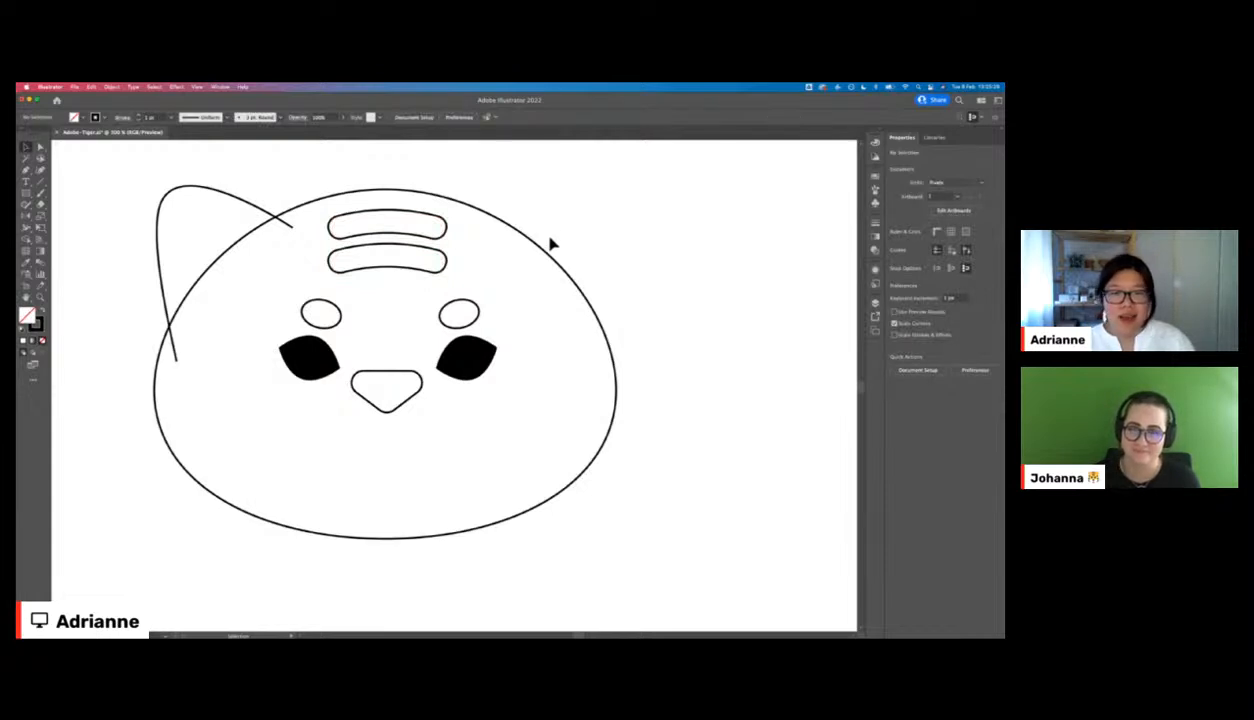
# - Draw an unfilled ellipse about 40 by 29 px below the left side of the nose and nudge it up
pyautogui.press('l')
pyautogui.moveTo(352, 441); pyautogui.dragTo(376, 455)
pyautogui.click(348, 423)
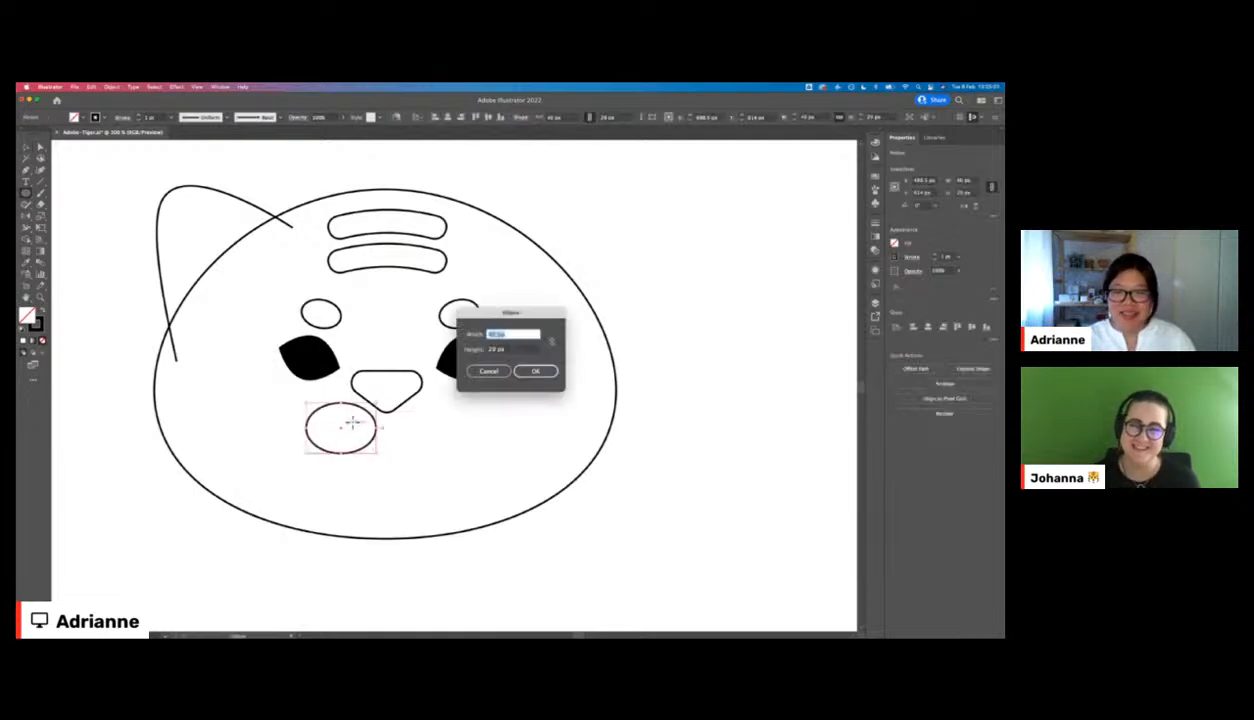
pyautogui.click(489, 371)
pyautogui.press('v')
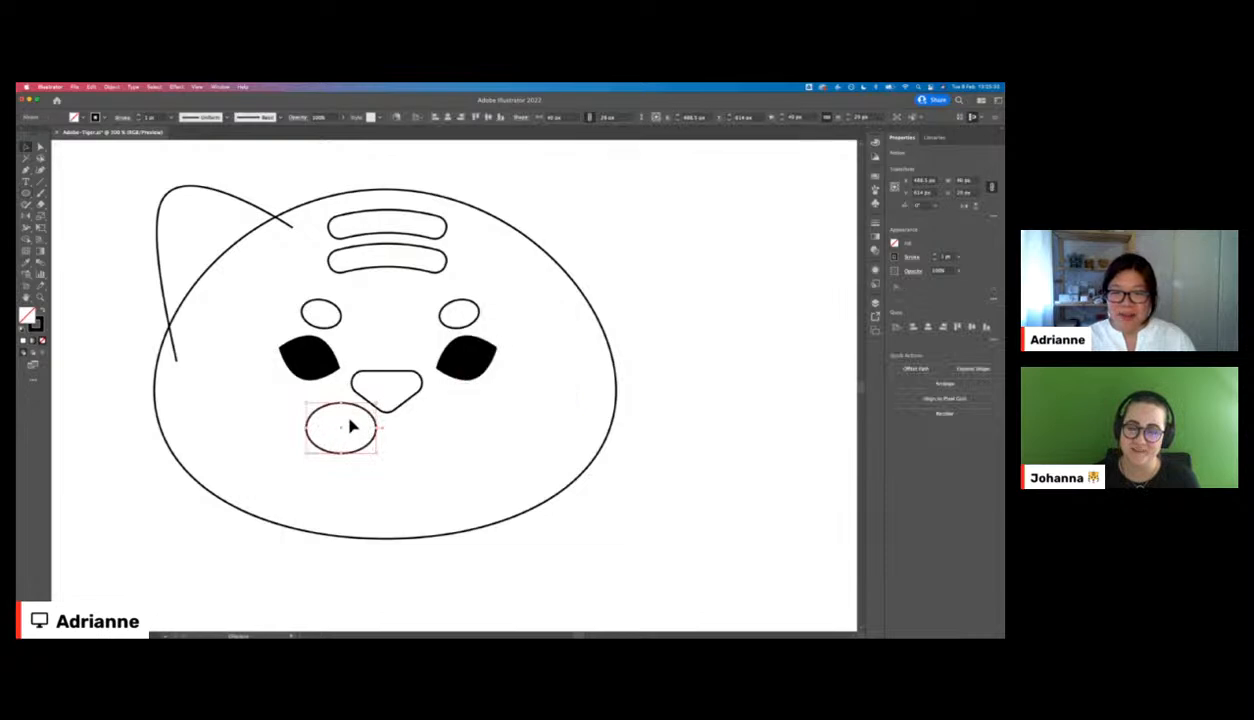
pyautogui.moveTo(364, 416); pyautogui.dragTo(362, 411)
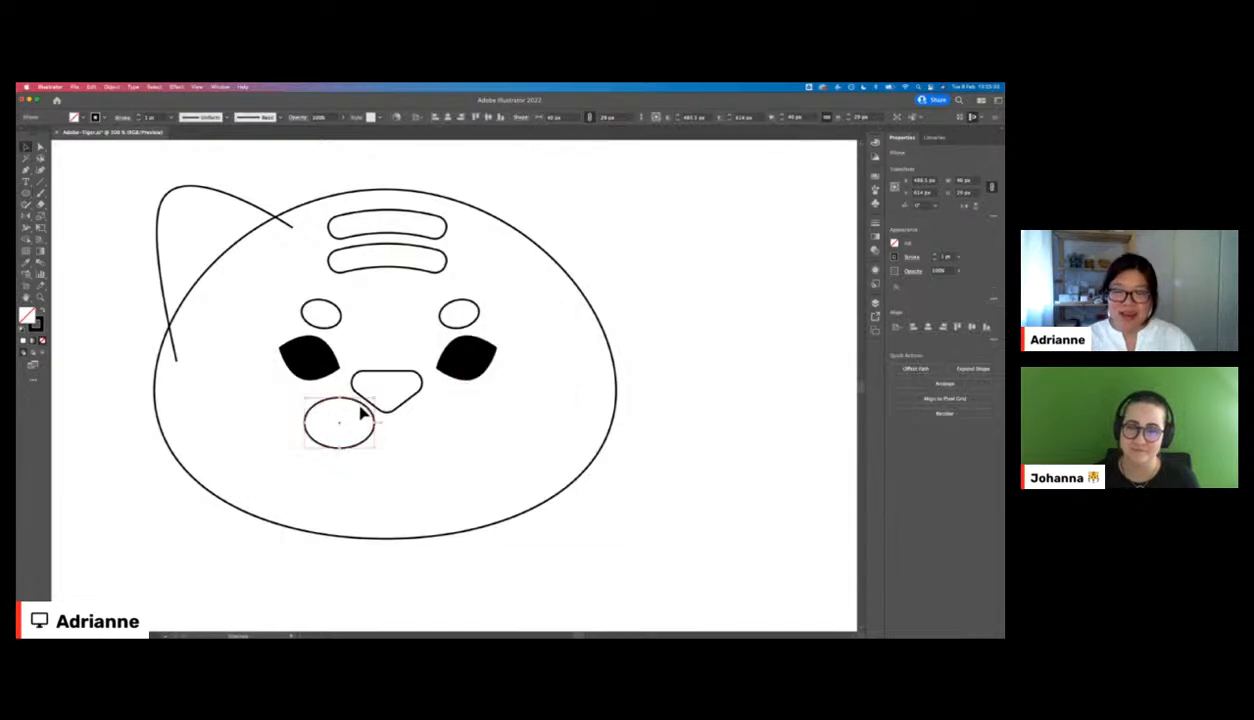
pyautogui.click(620, 300)
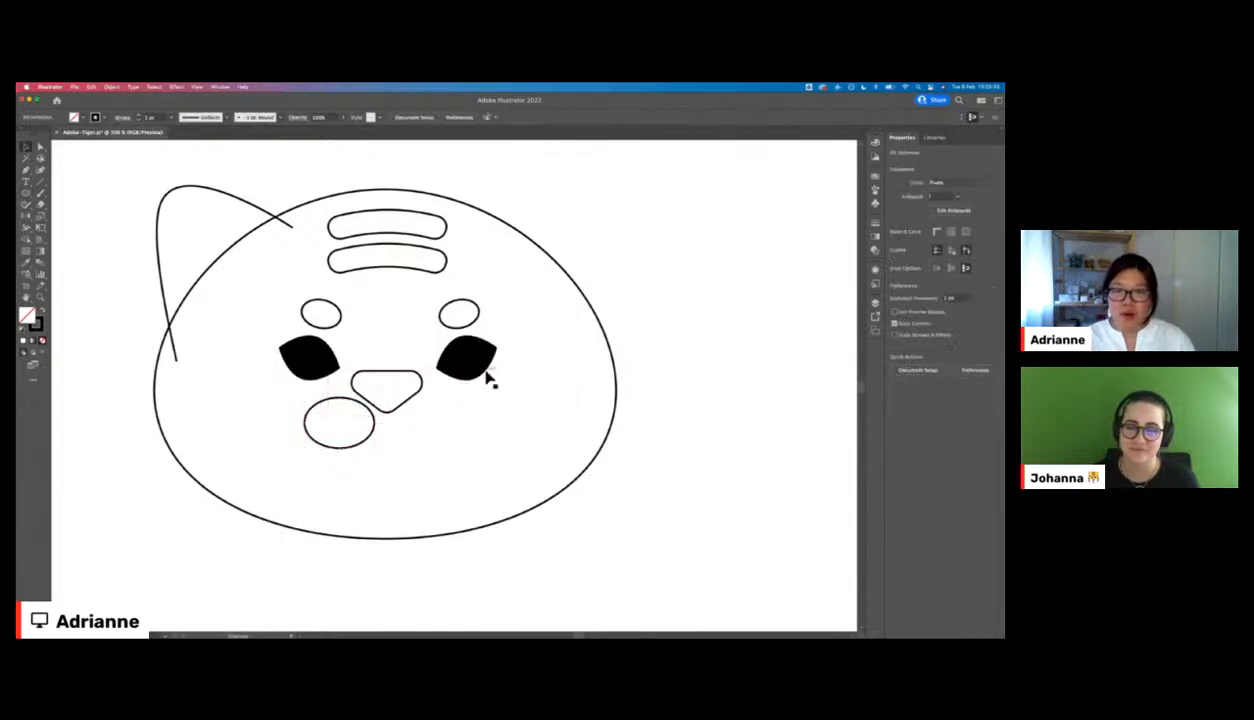
# - Duplicate the muzzle ellipse to the other side and place the two side by side, touching beneath the nose tip
pyautogui.moveTo(364, 414); pyautogui.dragTo(446, 411)
pyautogui.keyDown('shift'); pyautogui.click(372, 418); pyautogui.keyUp('shift')
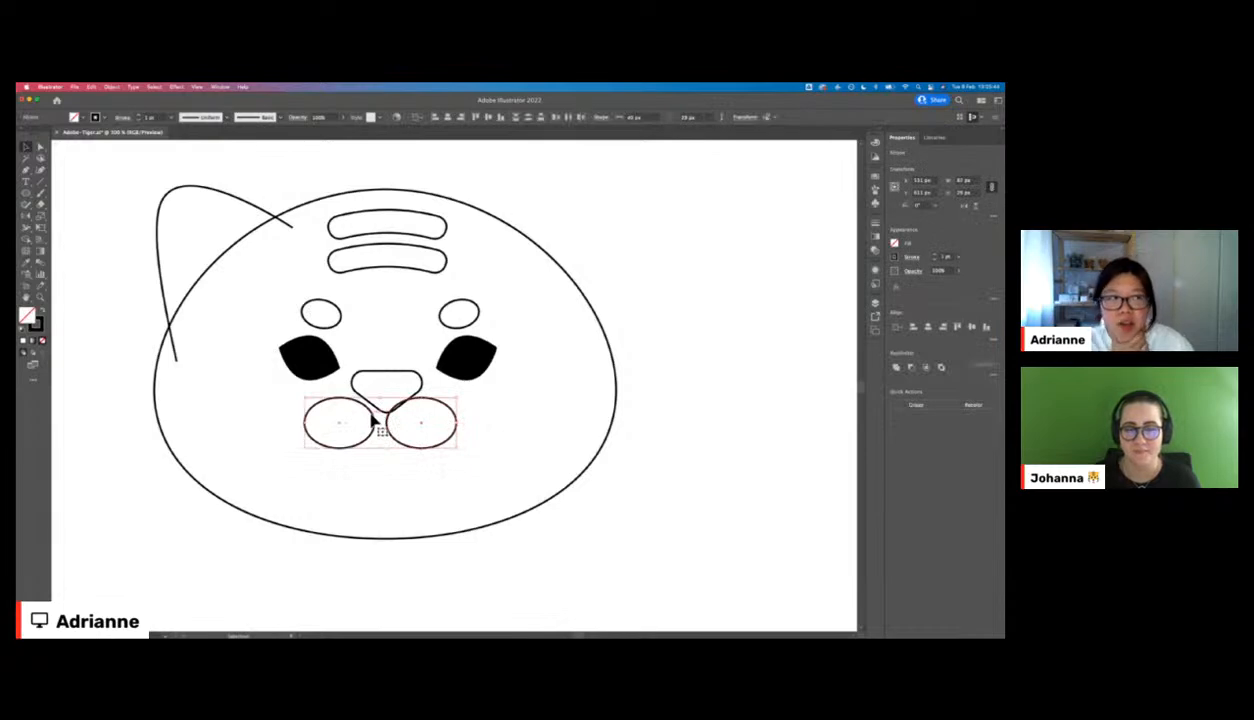
pyautogui.click(630, 362)
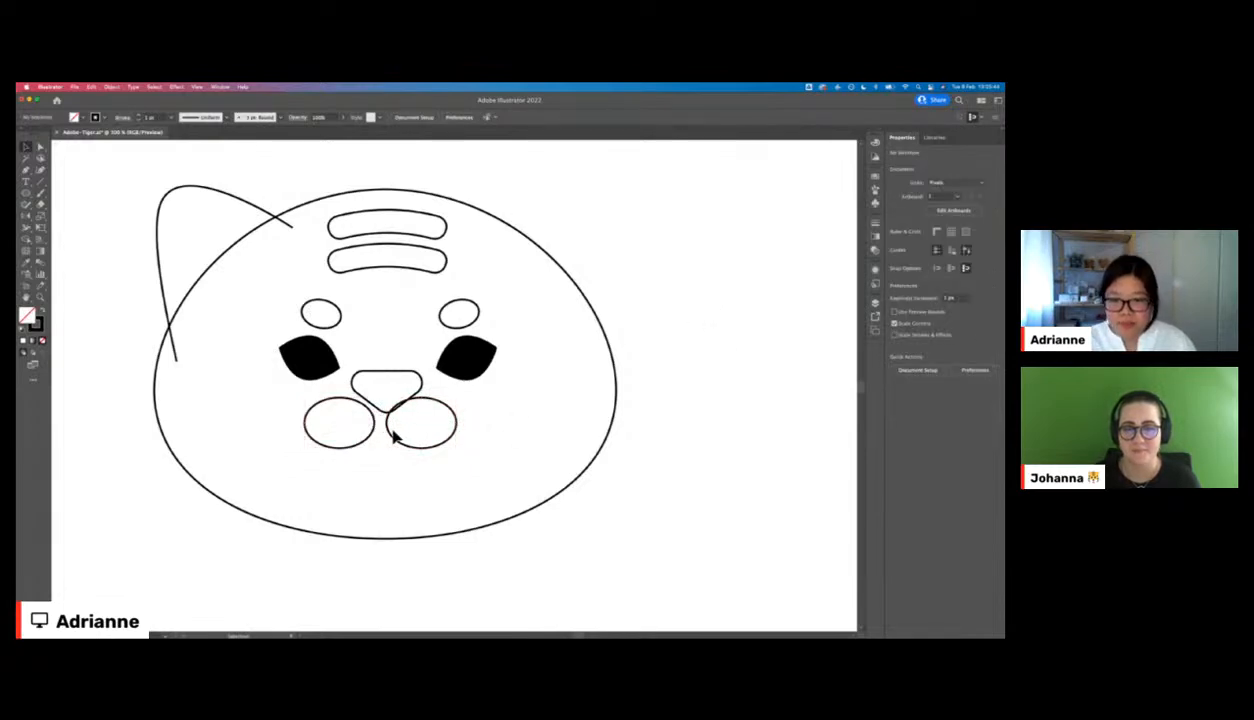
pyautogui.moveTo(392, 428); pyautogui.dragTo(362, 410)
pyautogui.keyDown('shift'); pyautogui.click(350, 409); pyautogui.keyUp('shift')
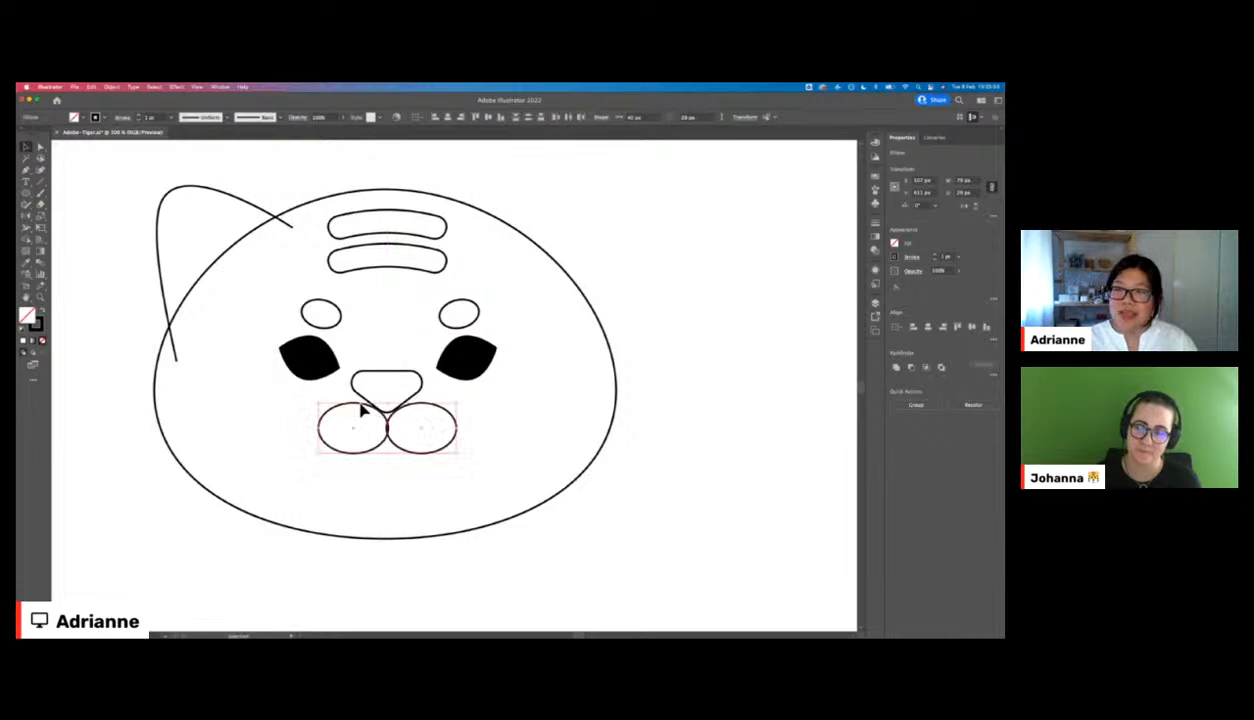
pyautogui.click(735, 316)
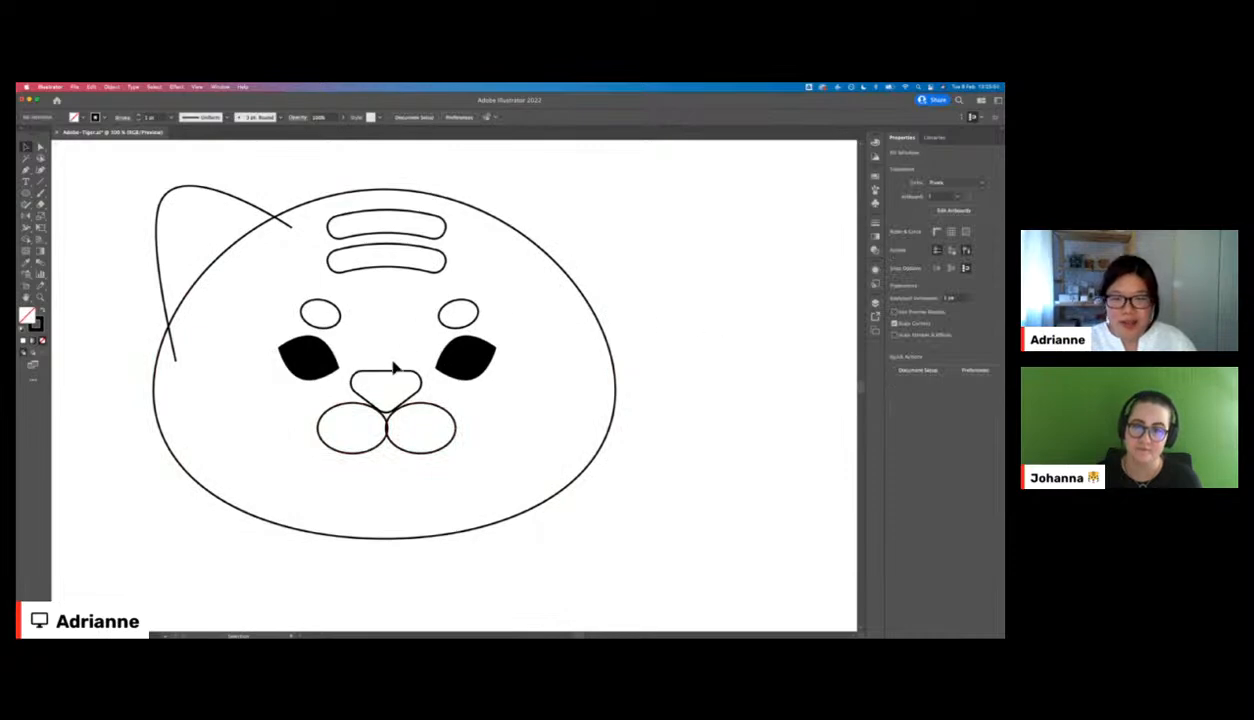
# - Move the nose up slightly, and move the pair of muzzle ellipses up toward it
pyautogui.moveTo(399, 377); pyautogui.dragTo(397, 366)
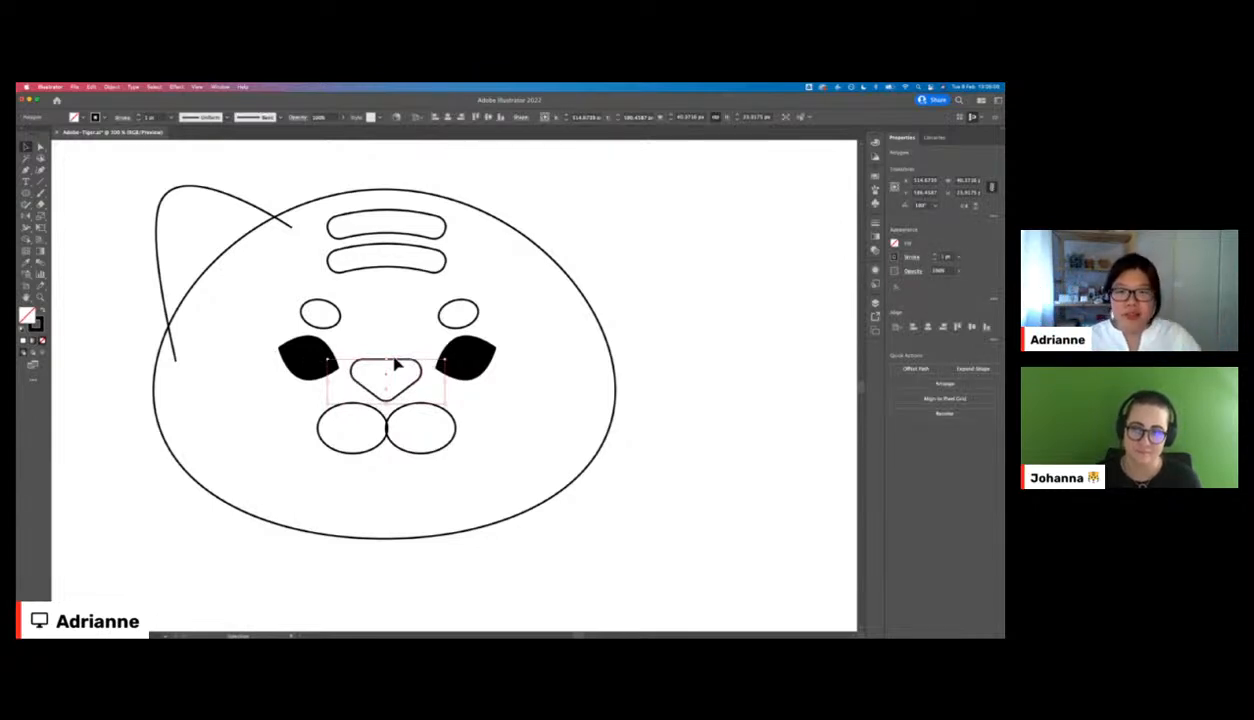
pyautogui.click(660, 302)
pyautogui.click(436, 406)
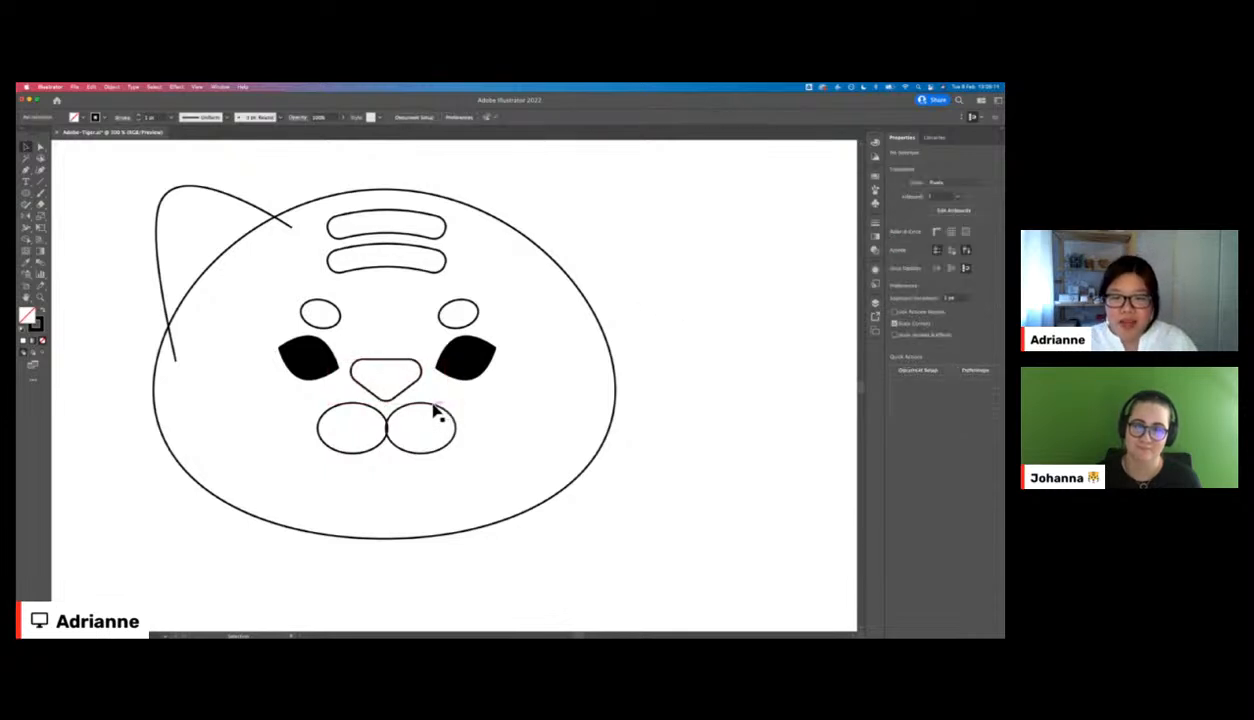
pyautogui.keyDown('shift'); pyautogui.click(344, 412); pyautogui.keyUp('shift')
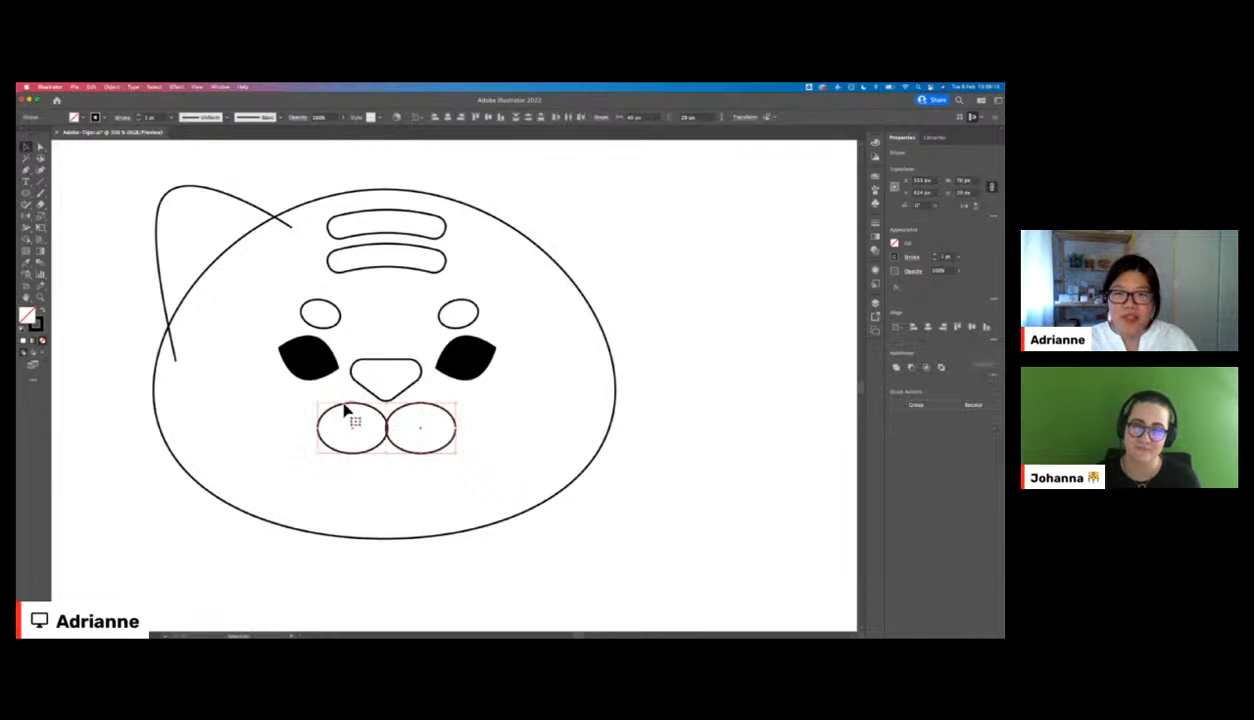
pyautogui.moveTo(344, 410); pyautogui.dragTo(344, 398)
pyautogui.scroll(1, 344, 398)
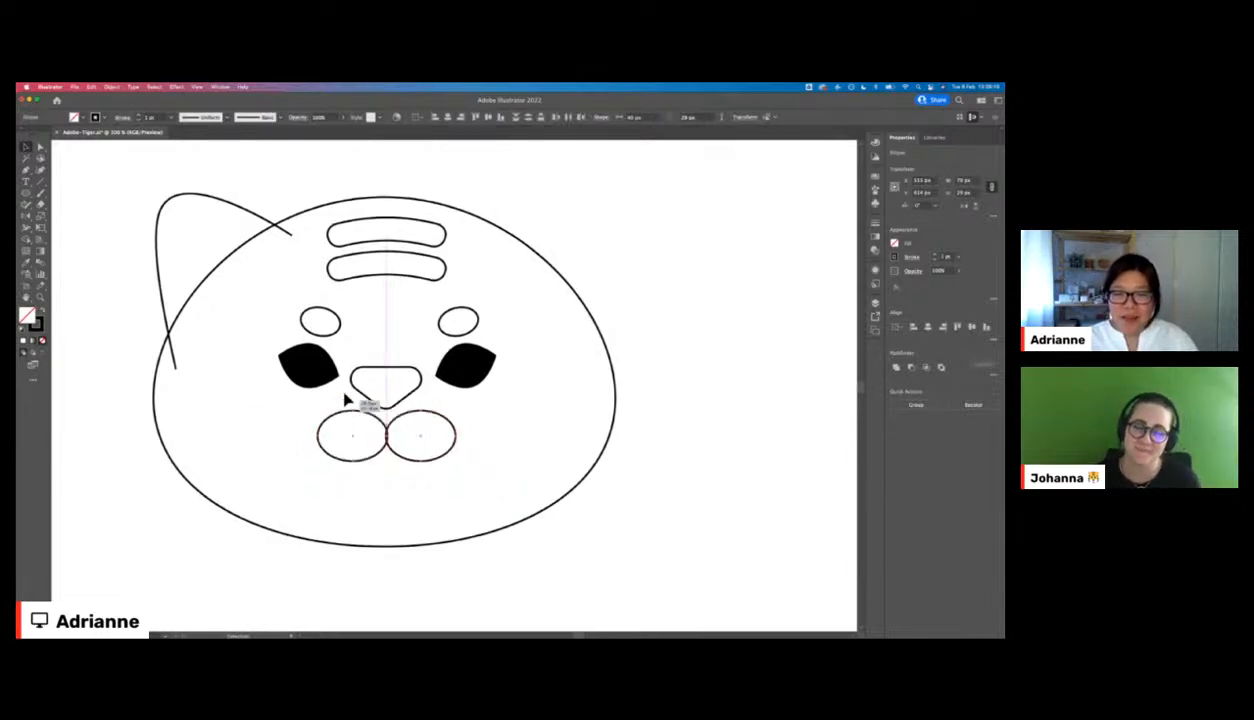
# - Move the pair of muzzle ellipses up so they meet the tip of the nose
pyautogui.scroll(2, 344, 398)
pyautogui.moveTo(346, 438); pyautogui.dragTo(348, 428)
pyautogui.moveTo(410, 395); pyautogui.dragTo(411, 389)
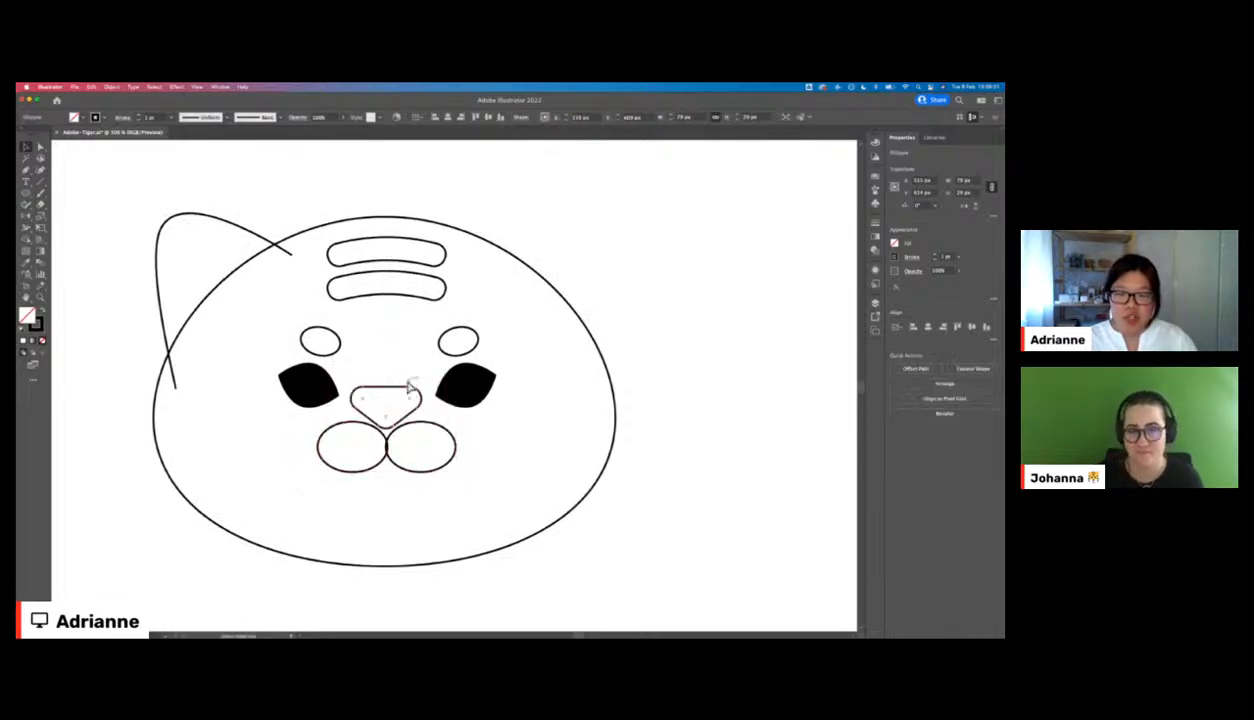
pyautogui.click(712, 297)
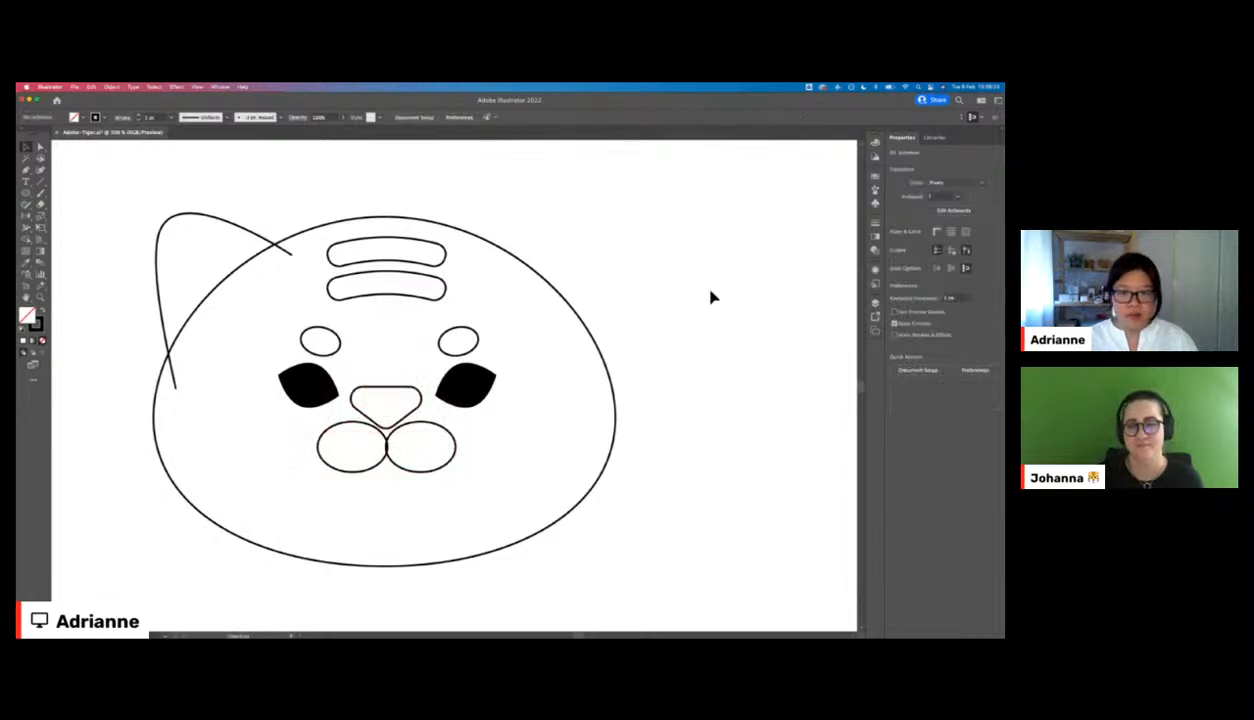
pyautogui.click(355, 429)
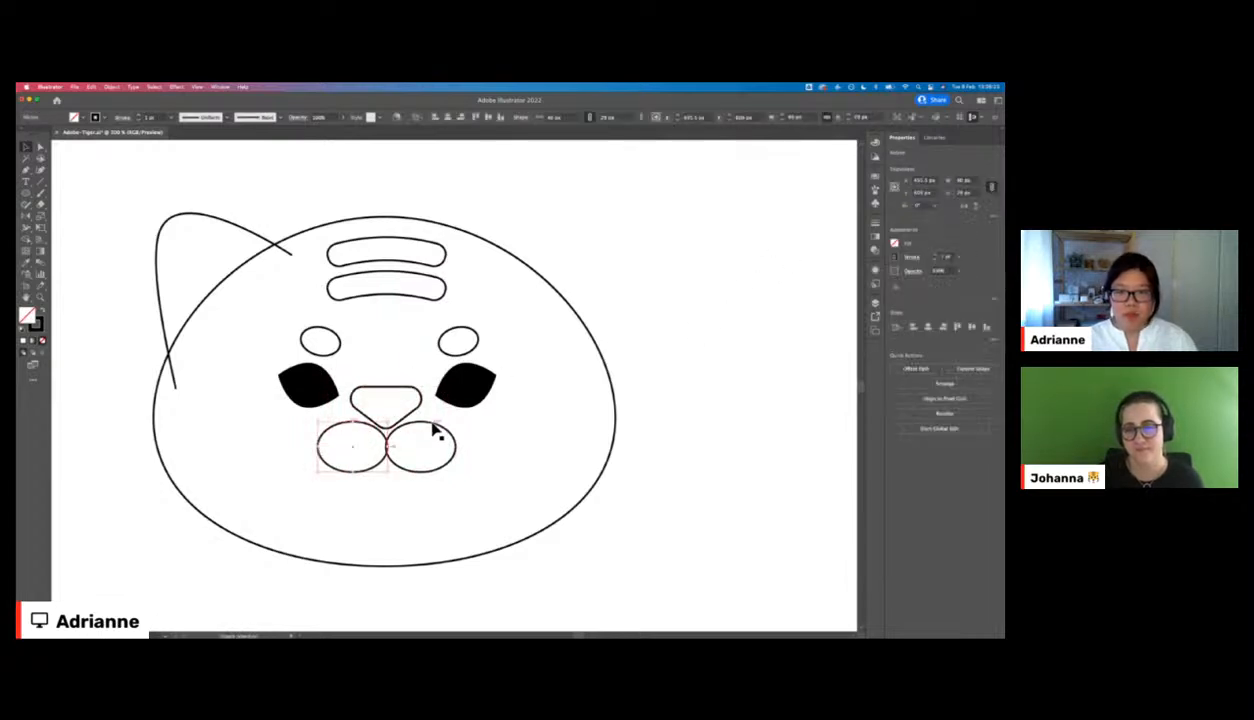
pyautogui.click(708, 366)
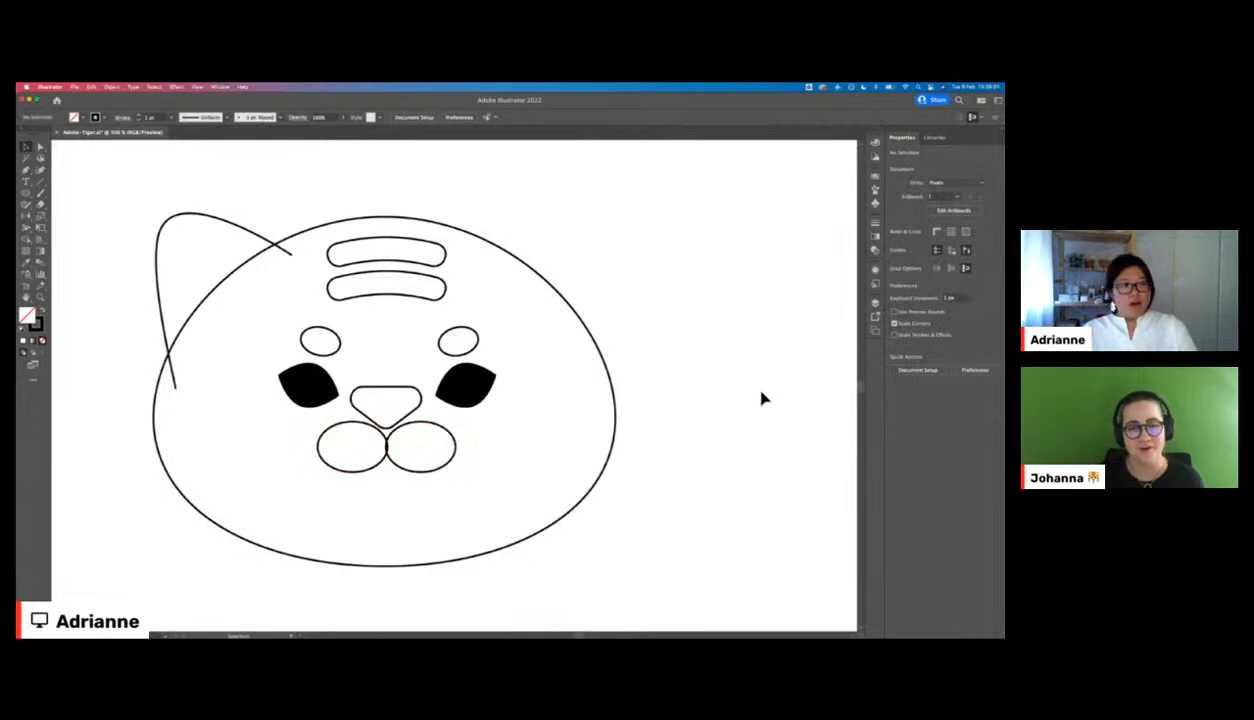
# - Draw an unfilled circle about 58 px wide across the head's left edge below the ear, and shift it slightly outward
pyautogui.press('l')
pyautogui.moveTo(124, 369); pyautogui.dragTo(227, 458)
pyautogui.press('a')
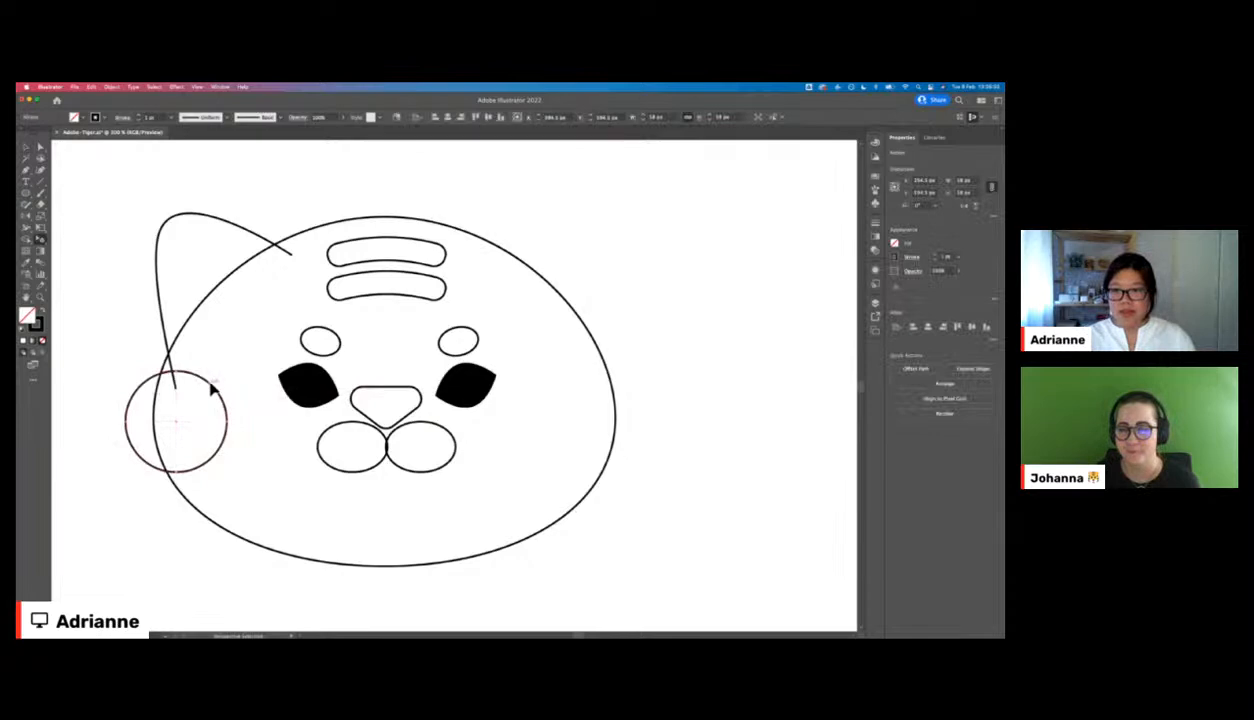
pyautogui.press('v')
pyautogui.doubleClick(208, 384)
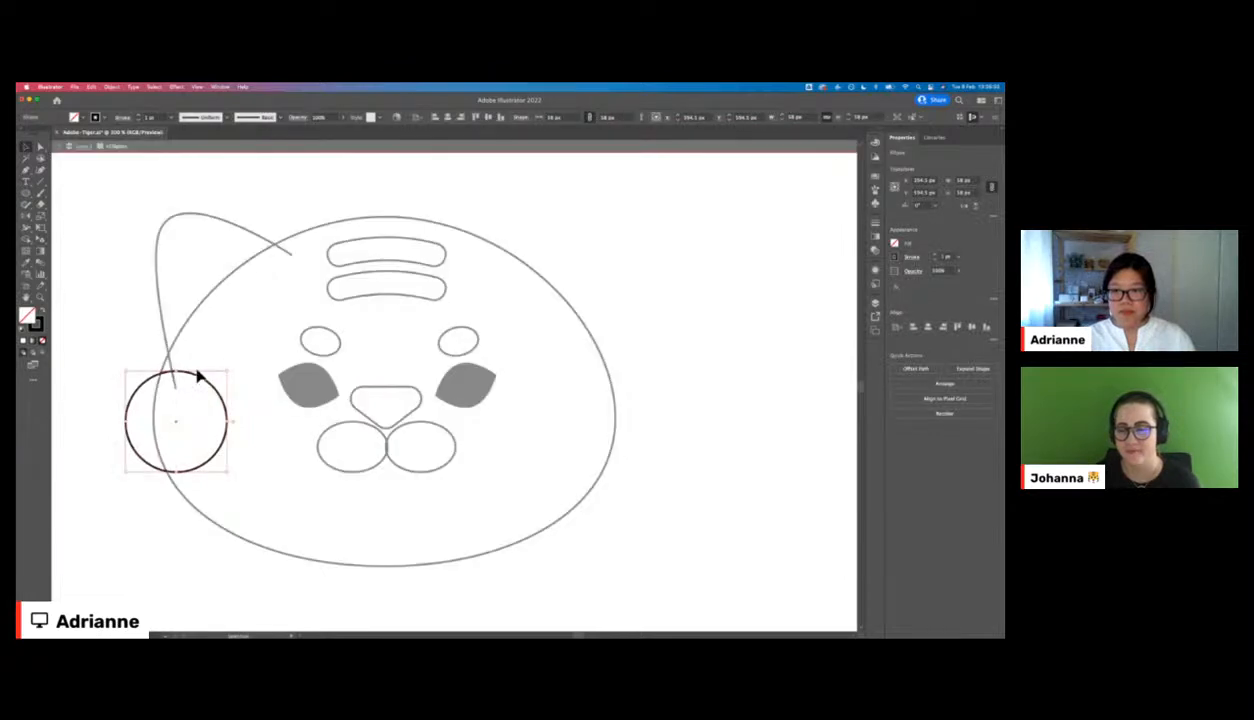
pyautogui.press('Escape')
pyautogui.click(131, 364)
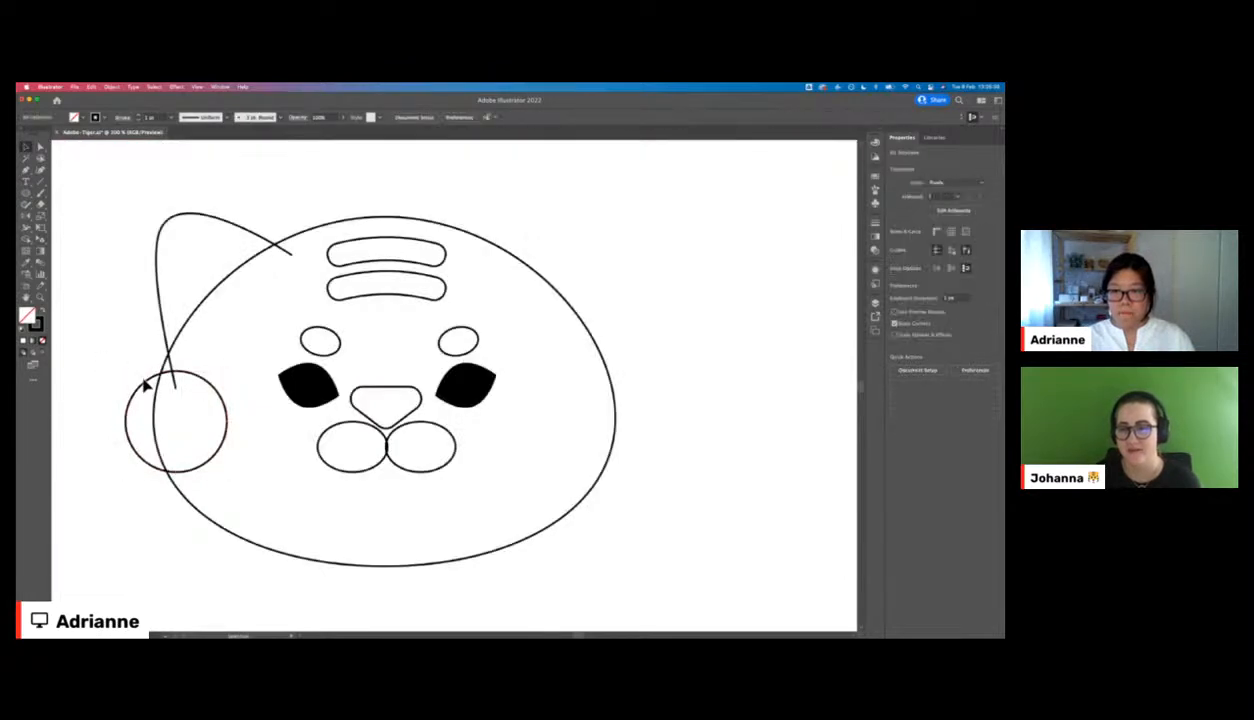
pyautogui.moveTo(147, 390); pyautogui.dragTo(132, 369)
# - Examine the colored tiger sketch's face beside the vector head for the remaining ear, cheek and stripe shapes
pyautogui.click(742, 319)
pyautogui.hotkey('ctrl', '-')
pyautogui.press('super+minus')
pyautogui.moveTo(750, 369); pyautogui.dragTo(406, 364)
pyautogui.moveTo(637, 414); pyautogui.dragTo(331, 326)
pyautogui.moveTo(207, 293); pyautogui.dragTo(446, 284)
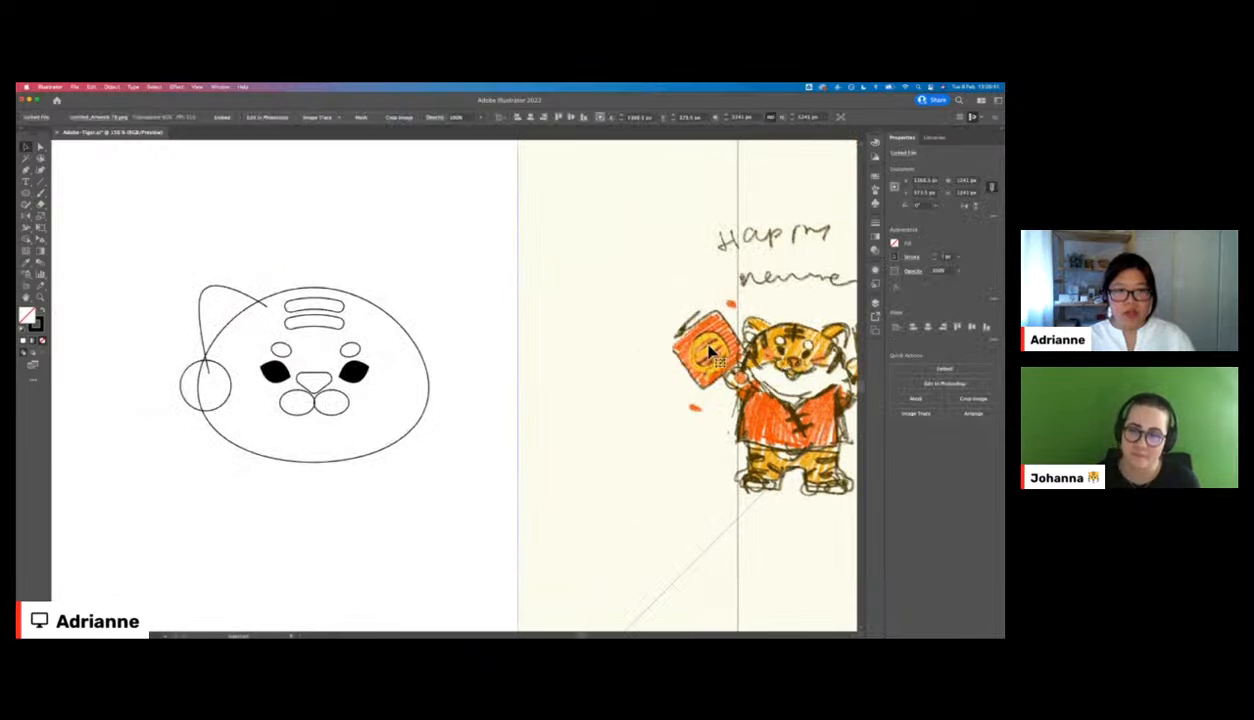
pyautogui.moveTo(591, 378); pyautogui.dragTo(756, 396)
pyautogui.click(426, 291)
pyautogui.moveTo(429, 293); pyautogui.dragTo(508, 269)
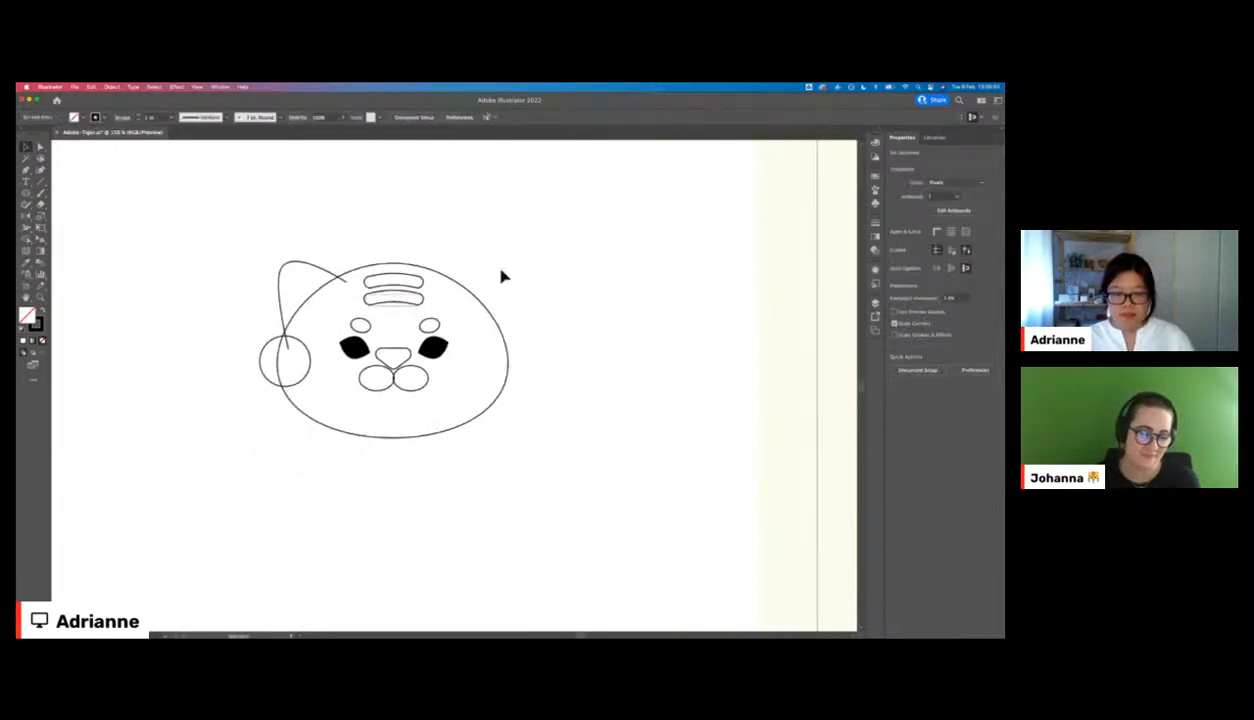
pyautogui.press('super+equal')
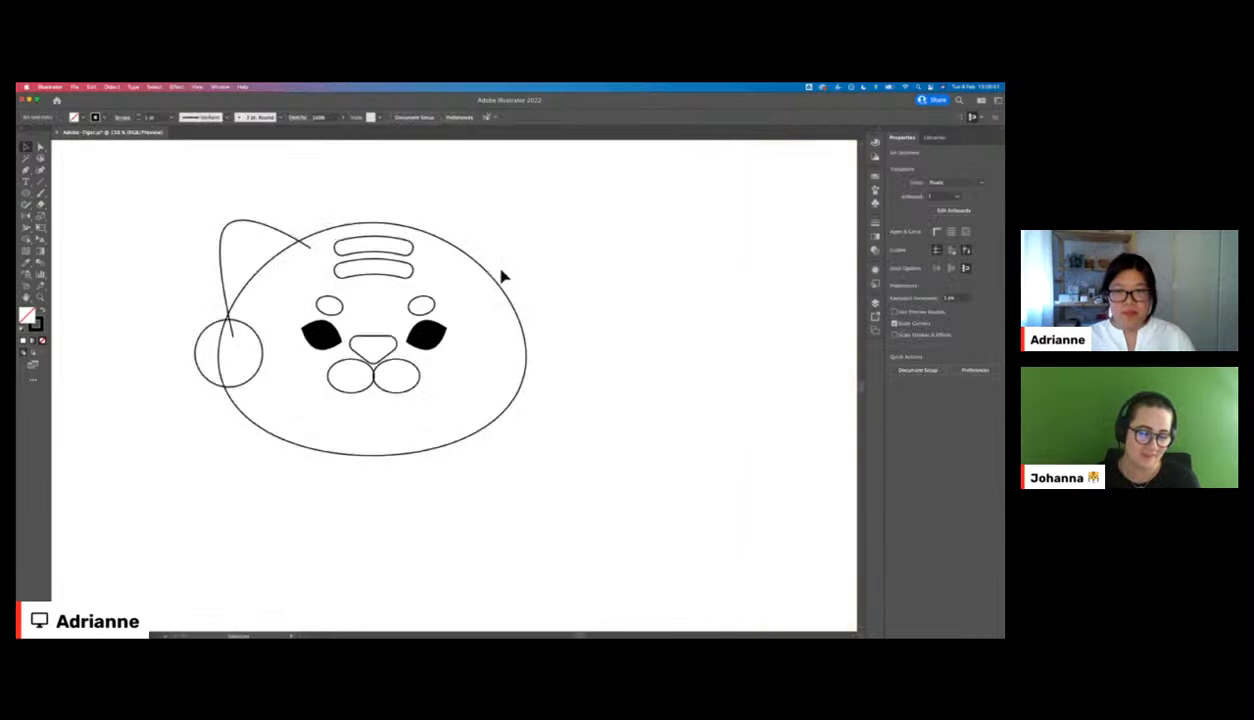
# - Duplicate the left ear outline and place the slightly smaller copy inside it as the inner ear
pyautogui.click(284, 238)
pyautogui.moveTo(285, 238); pyautogui.dragTo(253, 268)
pyautogui.press('e')
pyautogui.press('v')
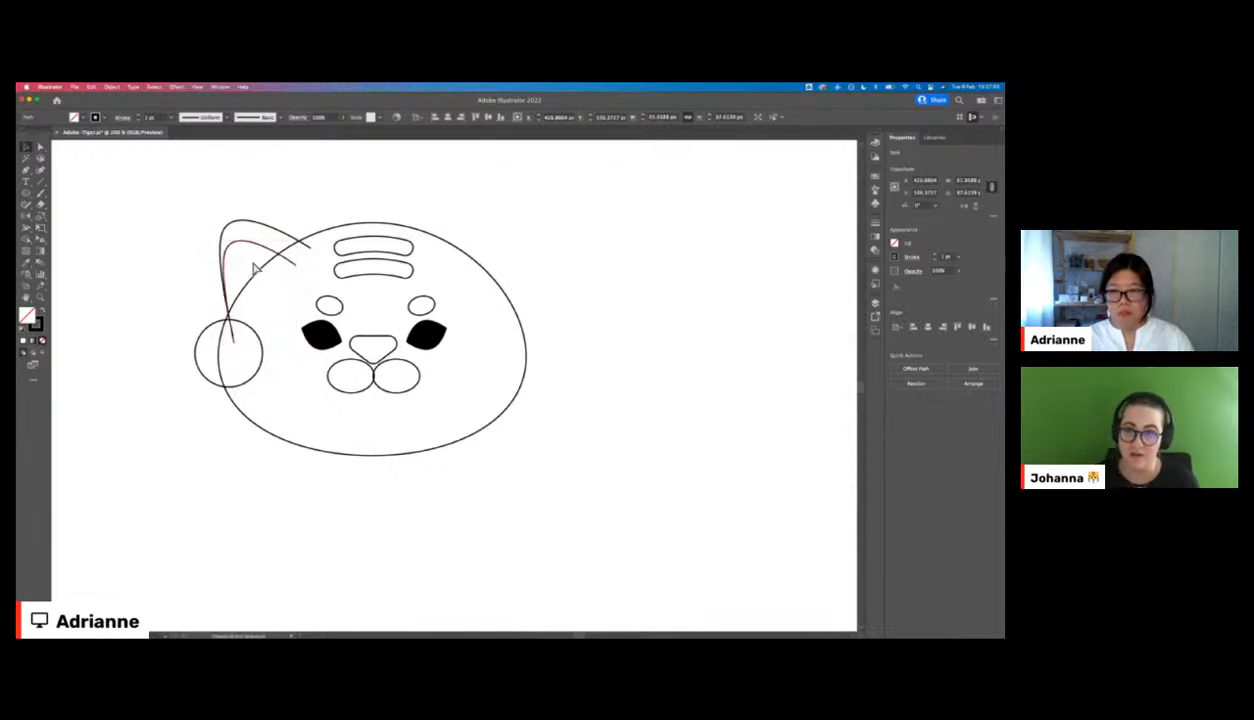
# - Duplicate the inner ear curve, shrink and rotate the copy, and place it at the ear's base just above the cheek circle
pyautogui.press('e')
pyautogui.moveTo(296, 240); pyautogui.dragTo(258, 272)
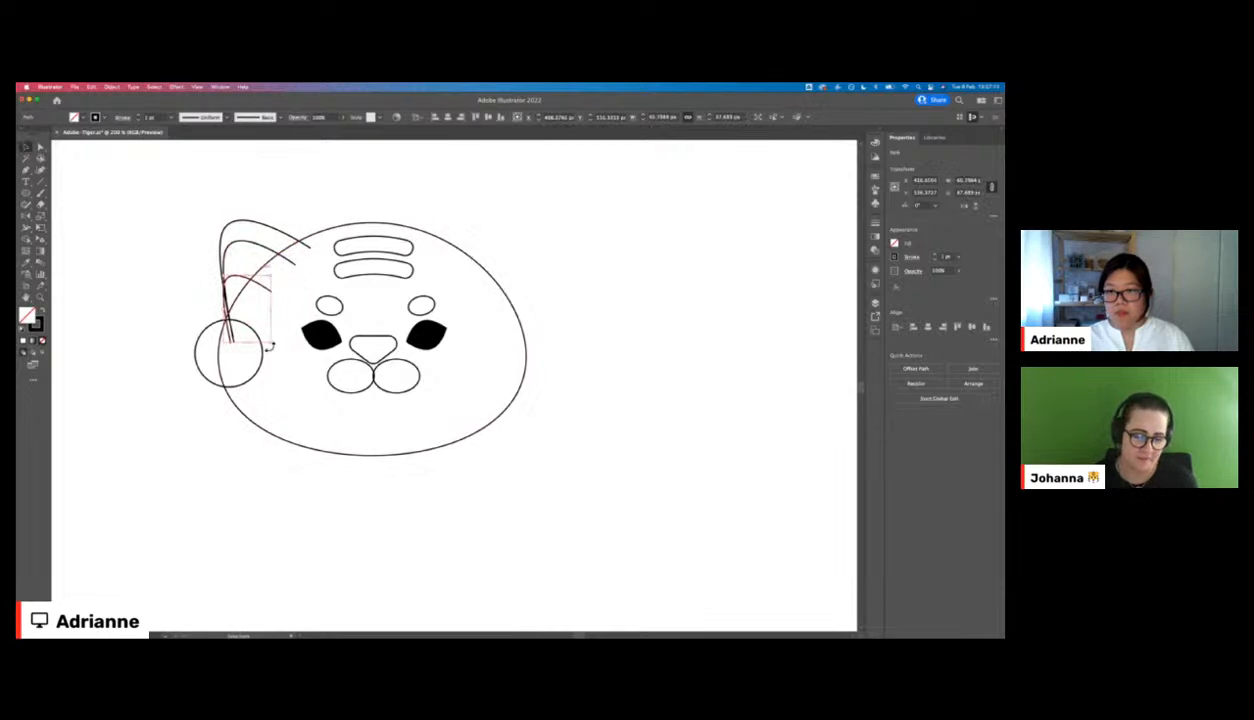
pyautogui.moveTo(268, 343); pyautogui.dragTo(258, 327)
pyautogui.moveTo(258, 266); pyautogui.dragTo(231, 298)
pyautogui.press('v')
pyautogui.click(204, 274)
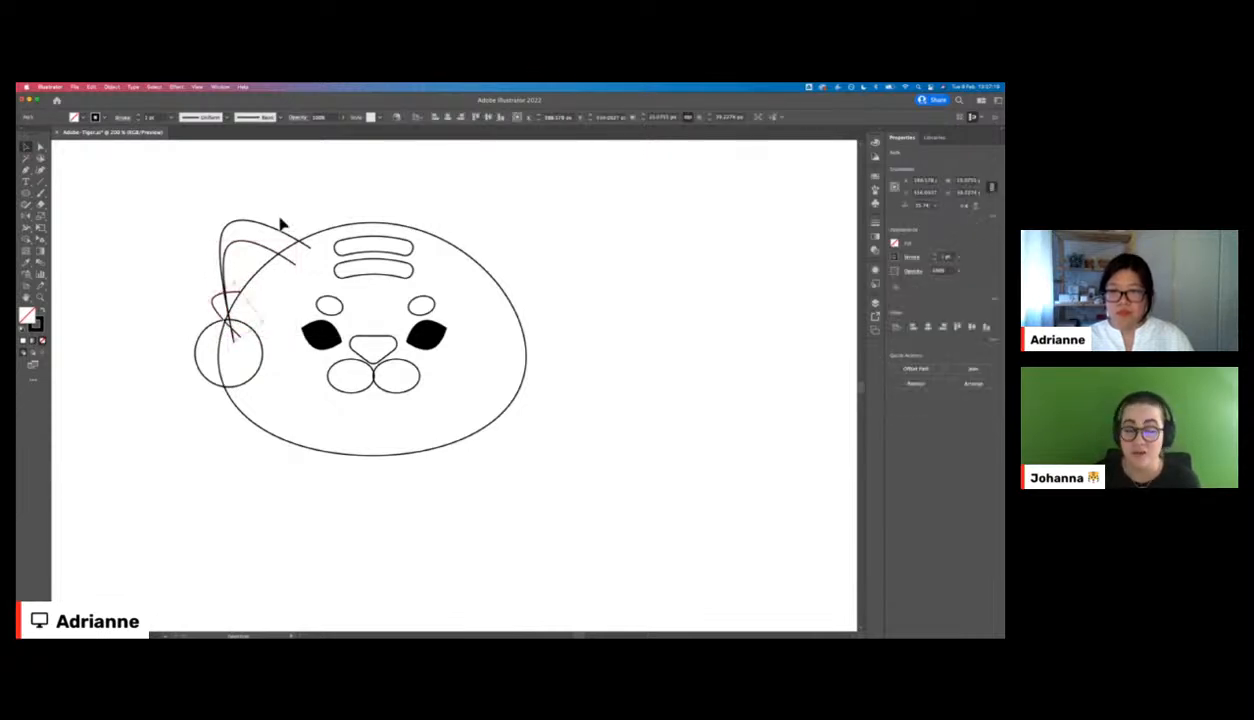
pyautogui.click(220, 243)
pyautogui.click(206, 222)
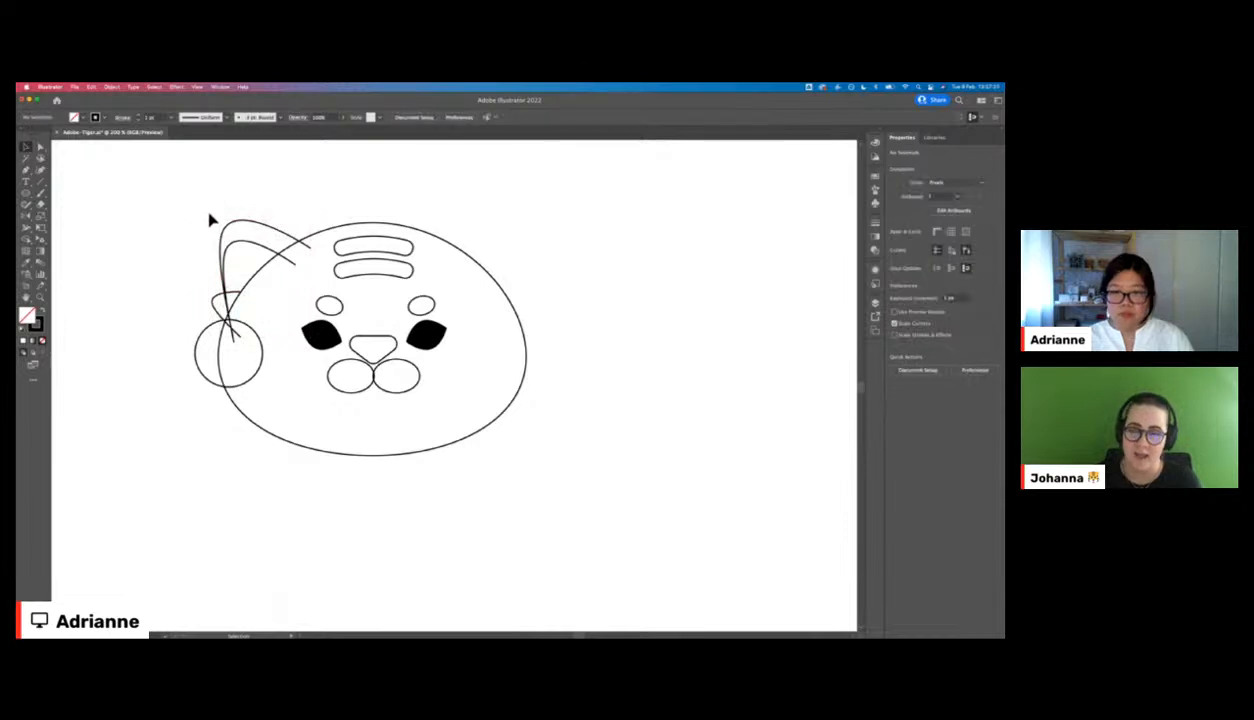
# - Replace the forehead stripes with one slightly thicker arched stripe and a duplicate of it above
pyautogui.moveTo(377, 244)
pyautogui.mouseDown()
pyautogui.moveTo(381, 266)
pyautogui.moveTo(378, 256)
pyautogui.mouseUp()
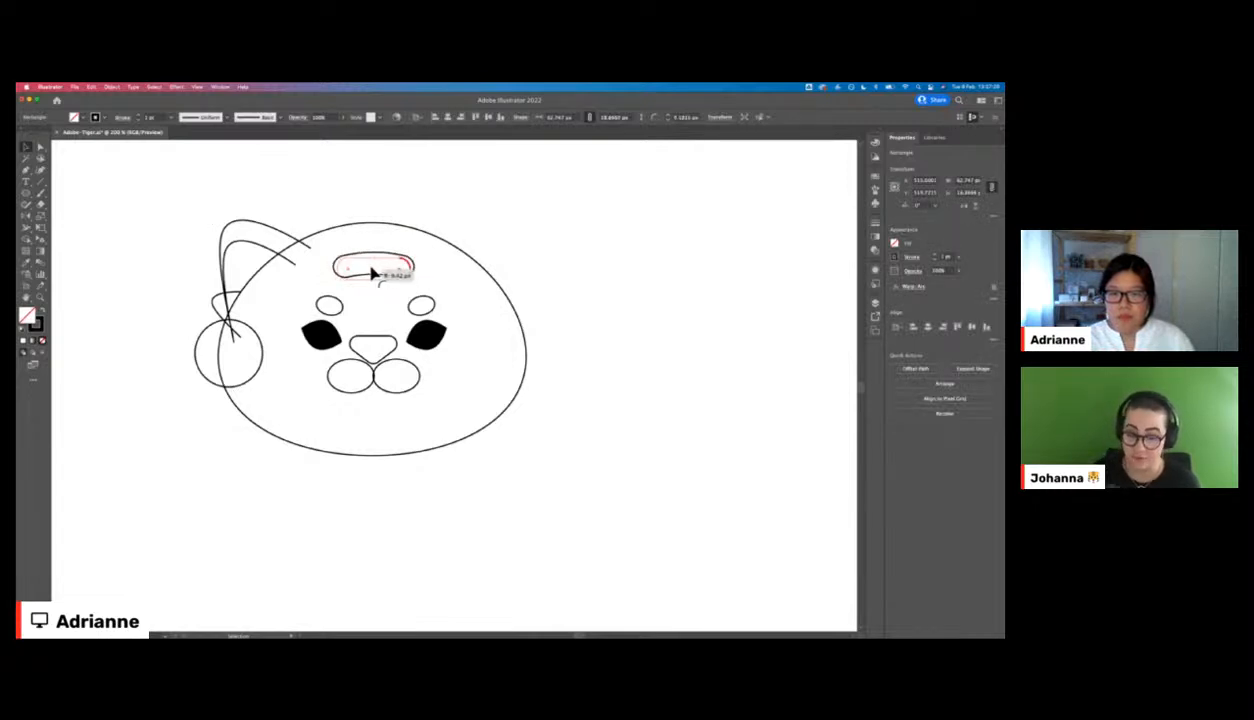
pyautogui.click(489, 204)
pyautogui.moveTo(392, 260); pyautogui.dragTo(392, 238)
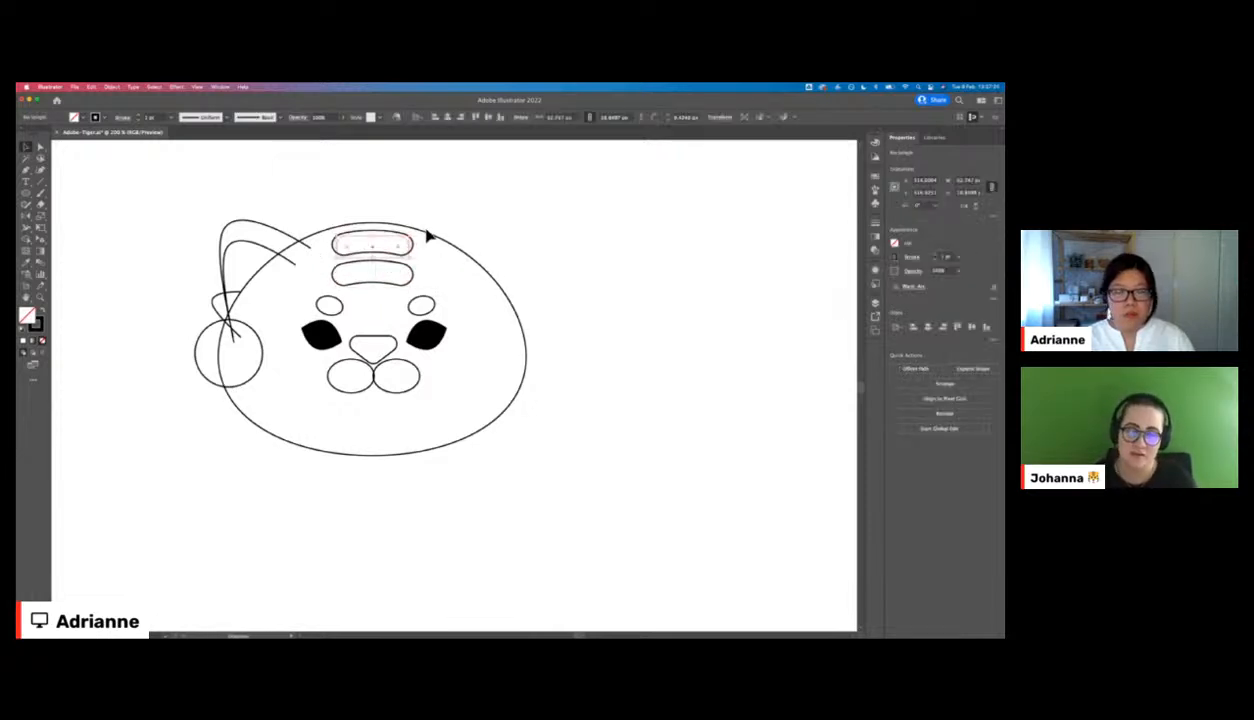
# - Move the left and right anchor points of the head outline up slightly
pyautogui.click(428, 241)
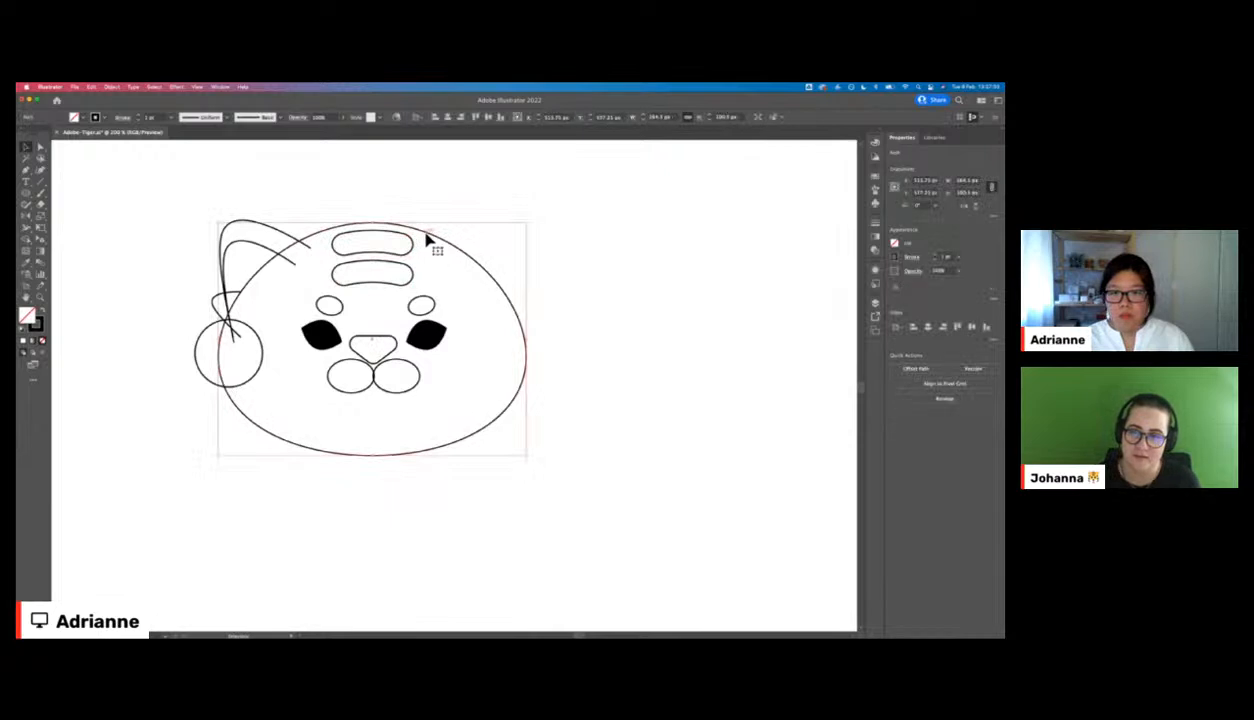
pyautogui.click(219, 355)
pyautogui.keyDown('shift'); pyautogui.click(527, 356); pyautogui.keyUp('shift')
pyautogui.moveTo(527, 357); pyautogui.dragTo(528, 349)
pyautogui.click(553, 268)
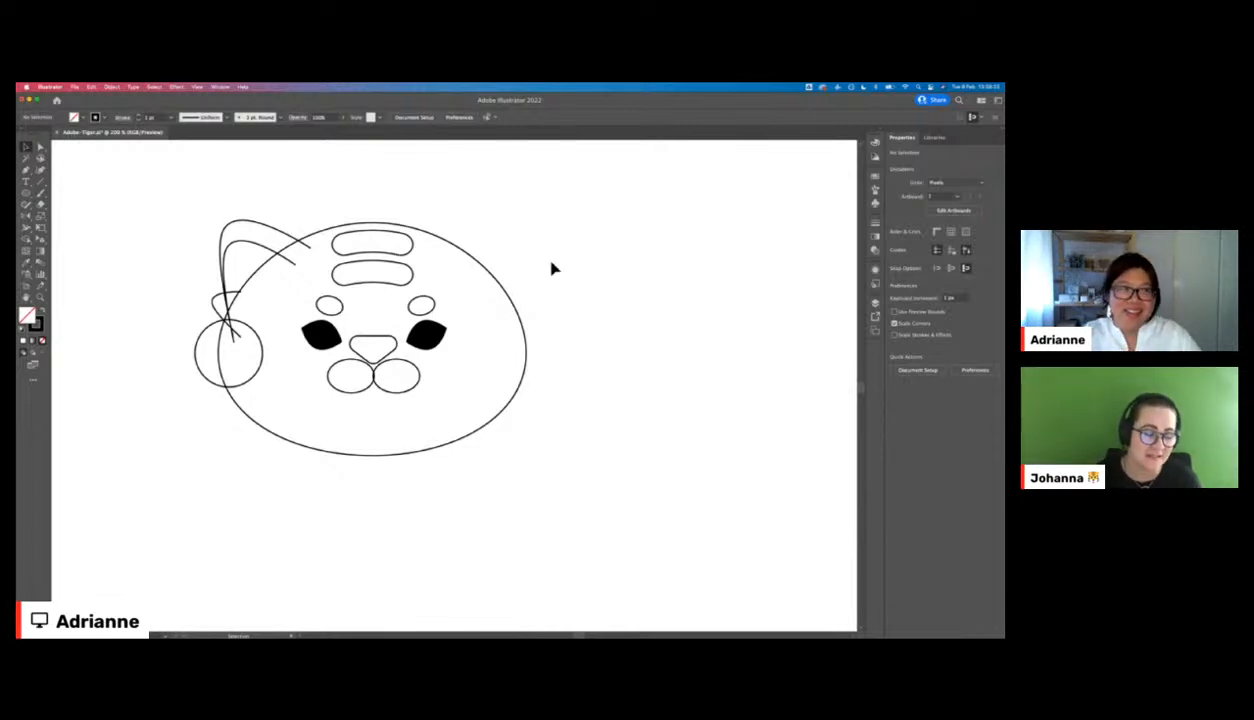
# - Draw a narrow vertical bar with rounded ends down the middle of the two forehead stripes
pyautogui.press('m')
pyautogui.moveTo(365, 224)
pyautogui.mouseDown()
pyautogui.moveTo(390, 296)
pyautogui.moveTo(380, 264)
pyautogui.moveTo(397, 217)
pyautogui.moveTo(389, 229)
pyautogui.mouseUp()
pyautogui.press('v')
pyautogui.click(432, 218)
pyautogui.click(448, 207)
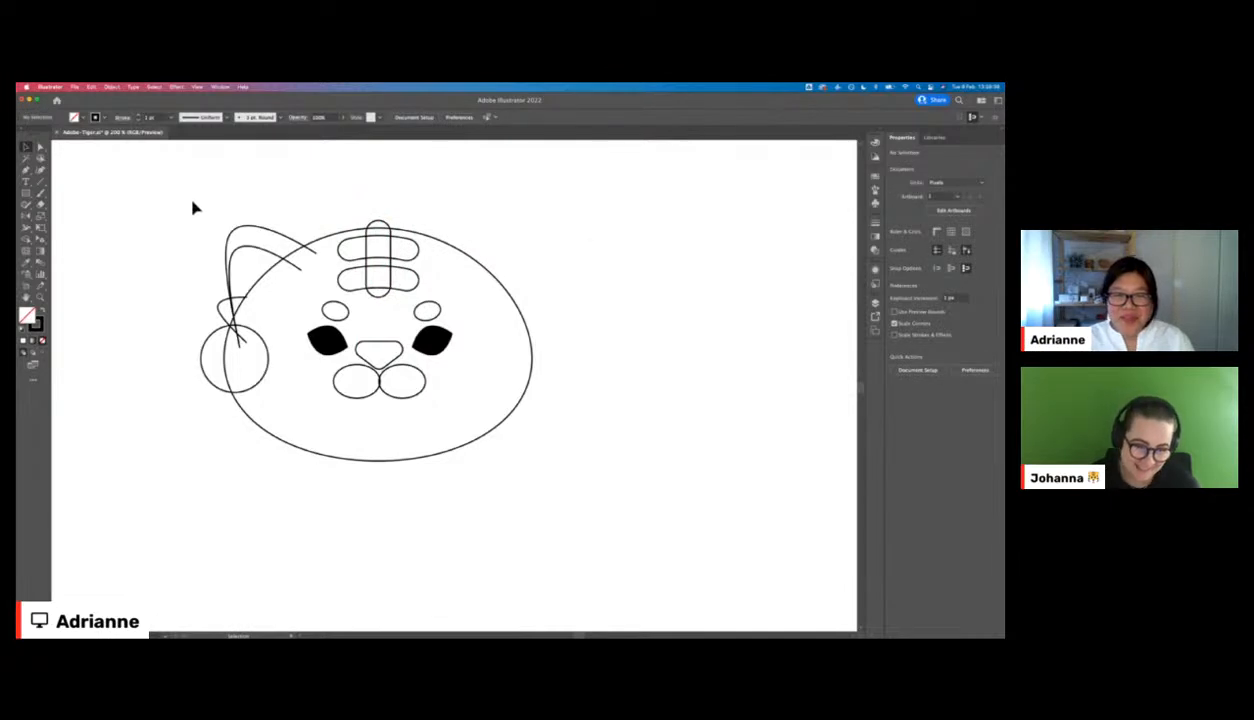
# - Narrow one muzzle ellipse and replace the other with its duplicate, overlapping the two slightly beneath the nose
pyautogui.click(419, 375)
pyautogui.moveTo(426, 380)
pyautogui.mouseDown()
pyautogui.moveTo(372, 375)
pyautogui.moveTo(404, 372)
pyautogui.mouseUp()
pyautogui.click(359, 366)
pyautogui.press('Delete')
pyautogui.keyDown('shift'); pyautogui.click(406, 370); pyautogui.keyUp('shift')
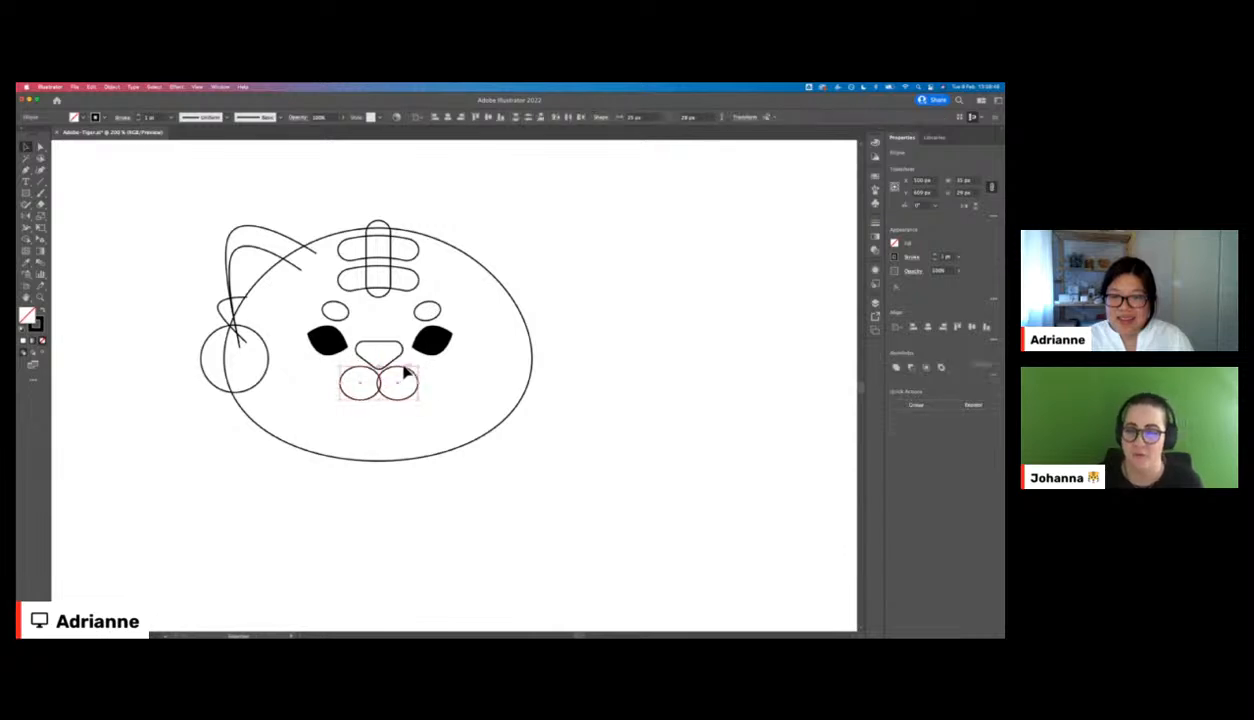
pyautogui.click(590, 304)
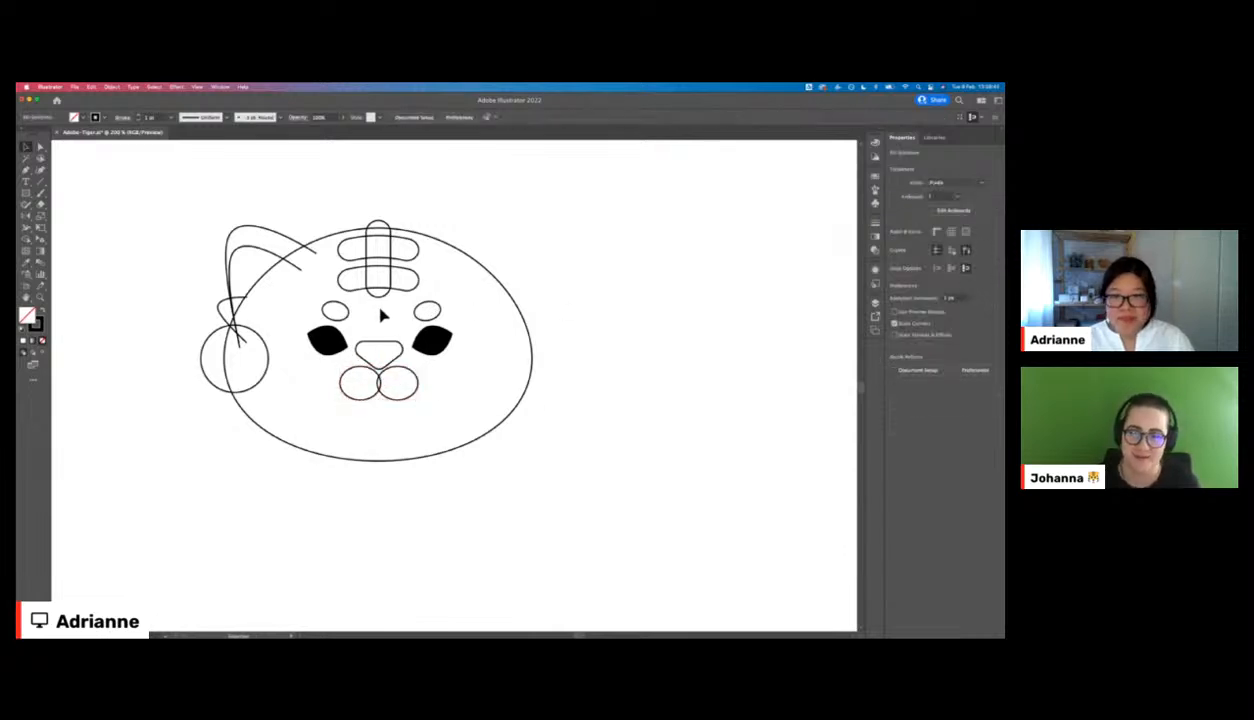
pyautogui.click(392, 287)
pyautogui.click(628, 291)
# - Draw a short curved path from the cheek circle's inner edge toward the muzzle, below the left eye
pyautogui.press('p')
pyautogui.click(266, 355)
pyautogui.moveTo(324, 364); pyautogui.dragTo(363, 385)
pyautogui.press('v')
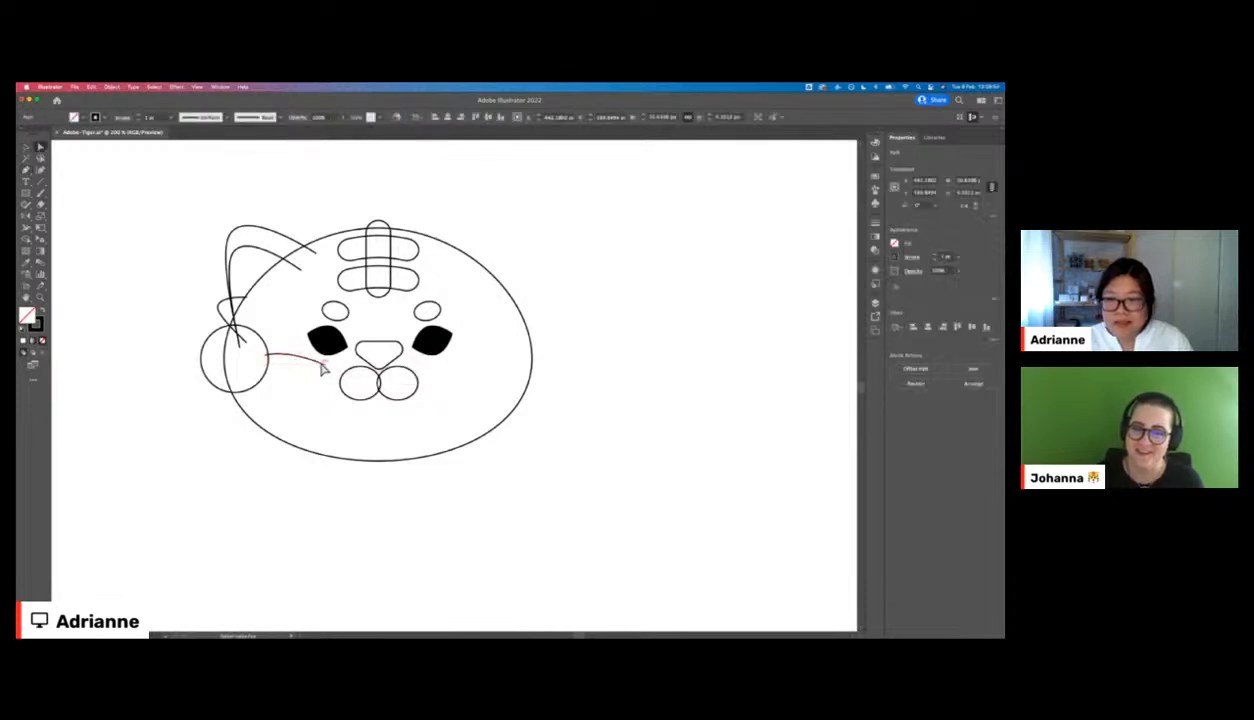
pyautogui.press('a')
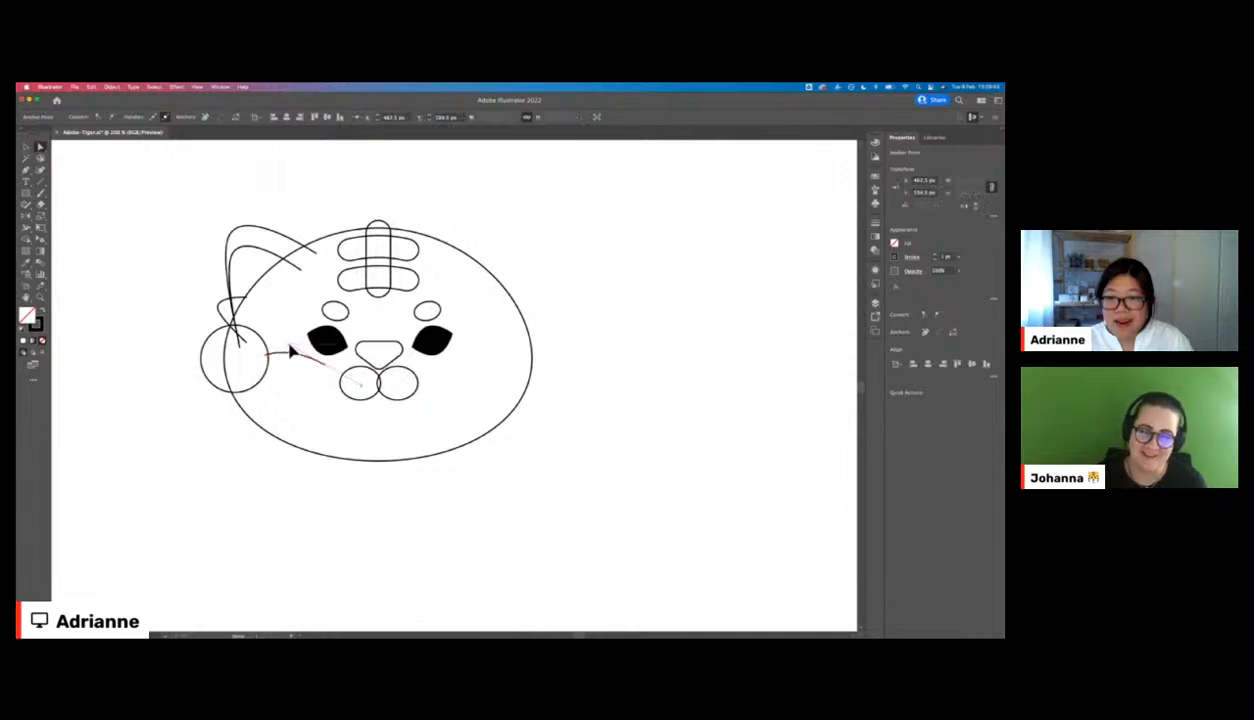
pyautogui.click(645, 250)
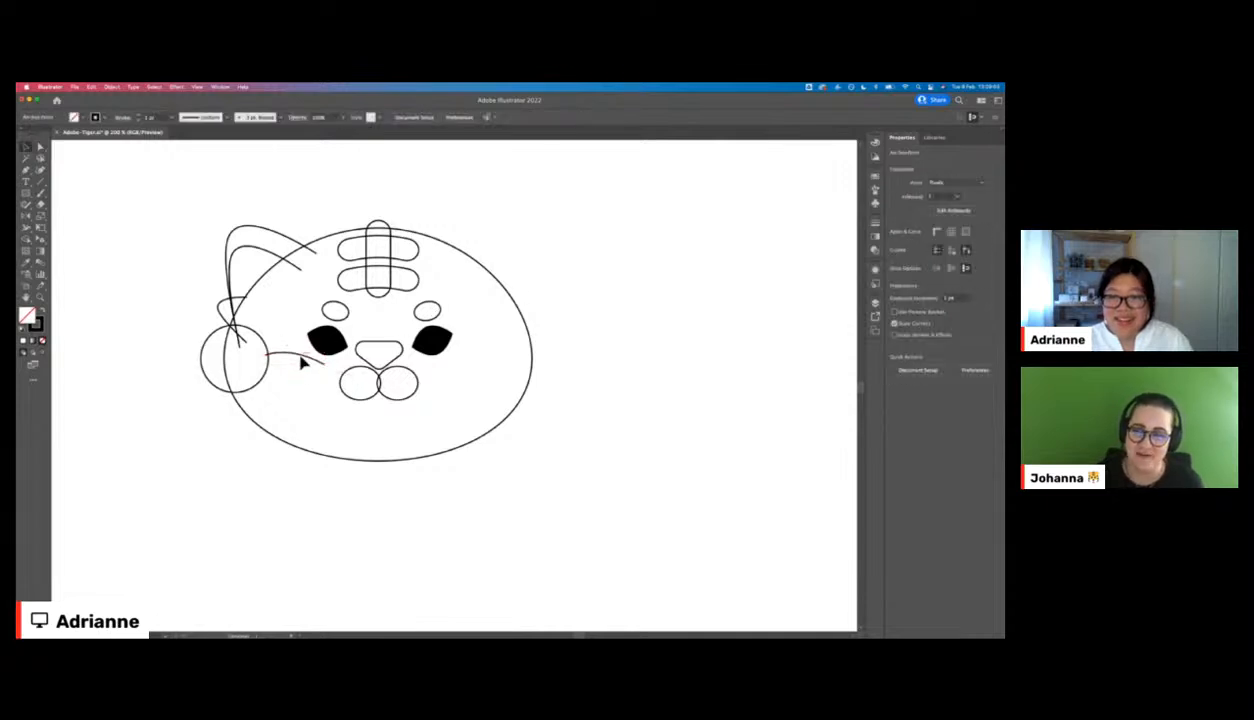
pyautogui.click(301, 378)
pyautogui.press('v')
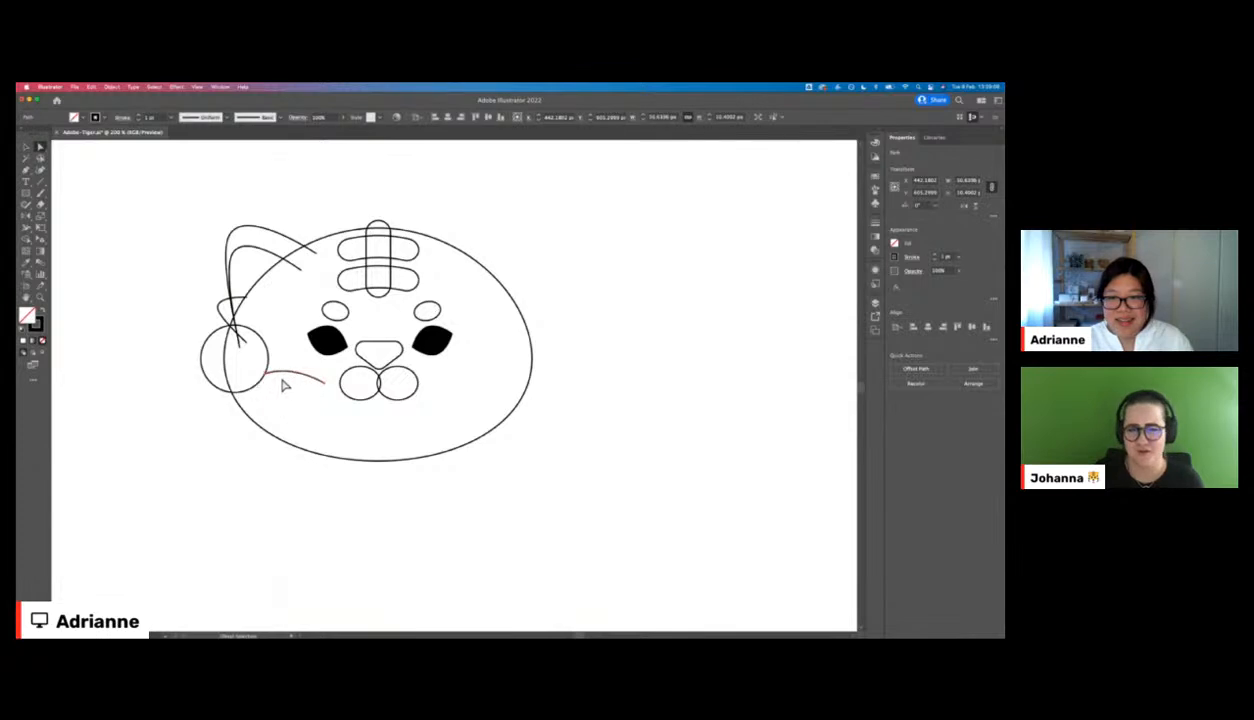
pyautogui.click(603, 269)
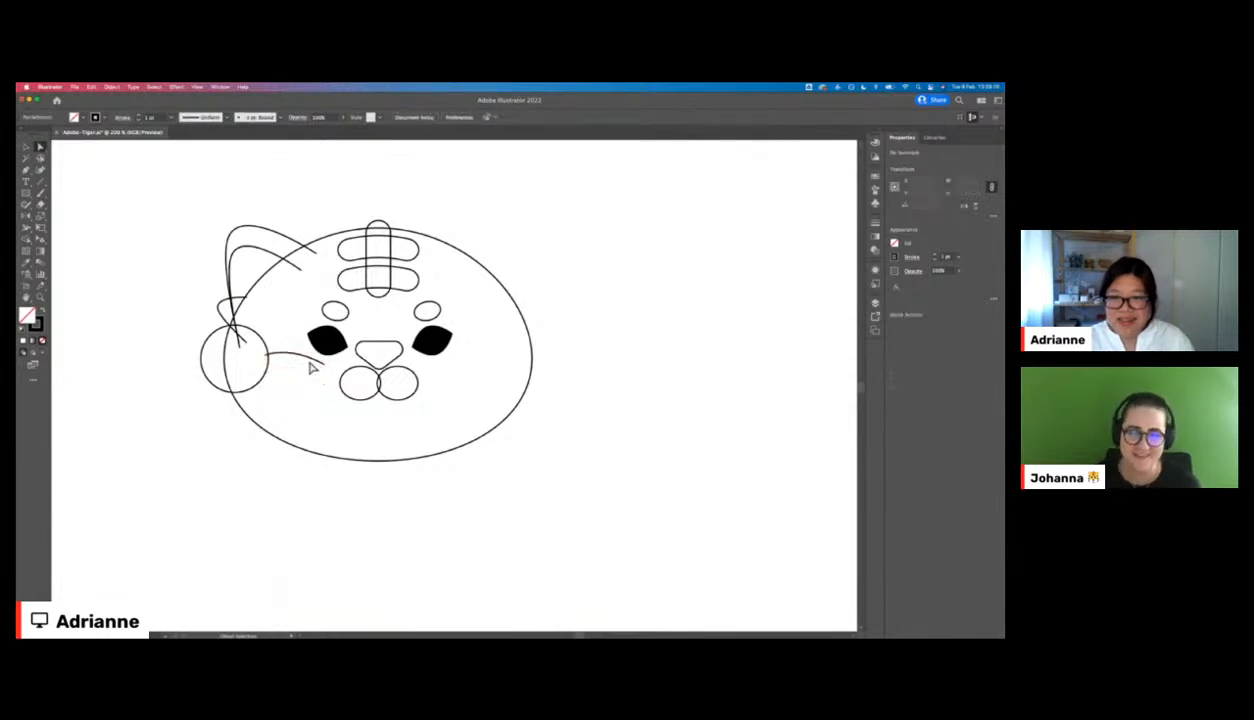
pyautogui.click(563, 269)
pyautogui.press('v')
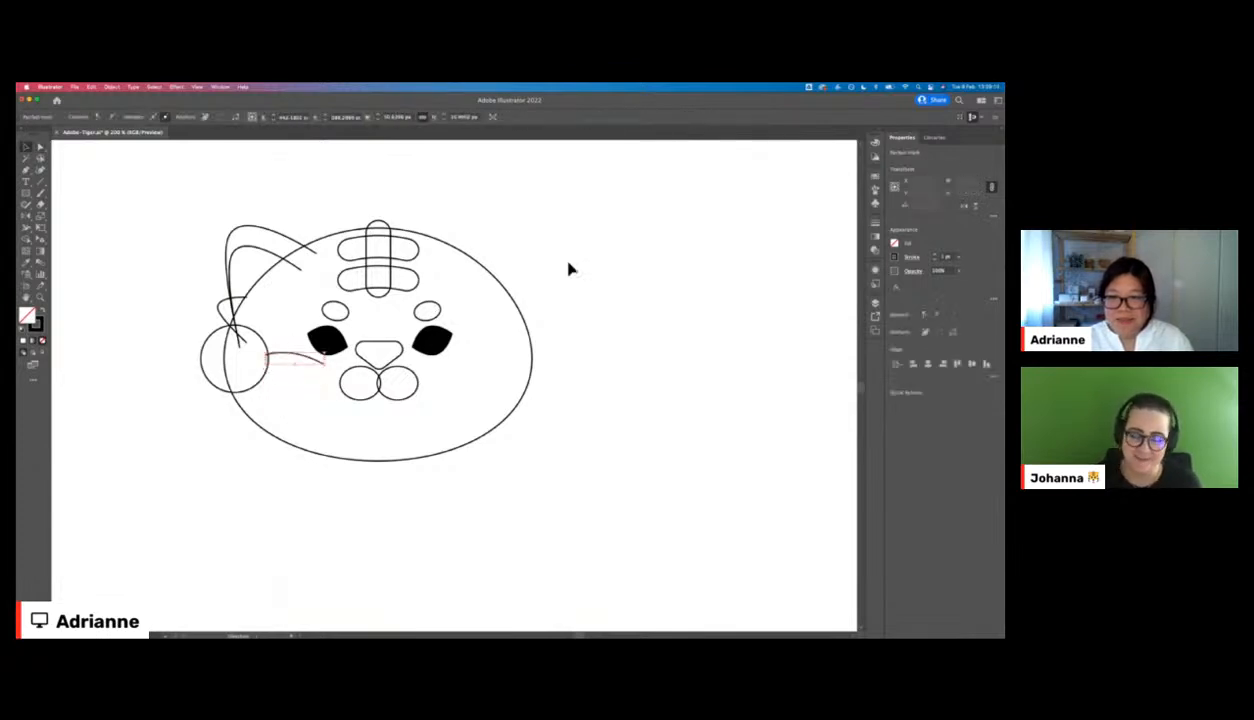
# - Duplicate the curved cheek line and place the copy a short distance directly below it
pyautogui.click(302, 379)
pyautogui.press('a')
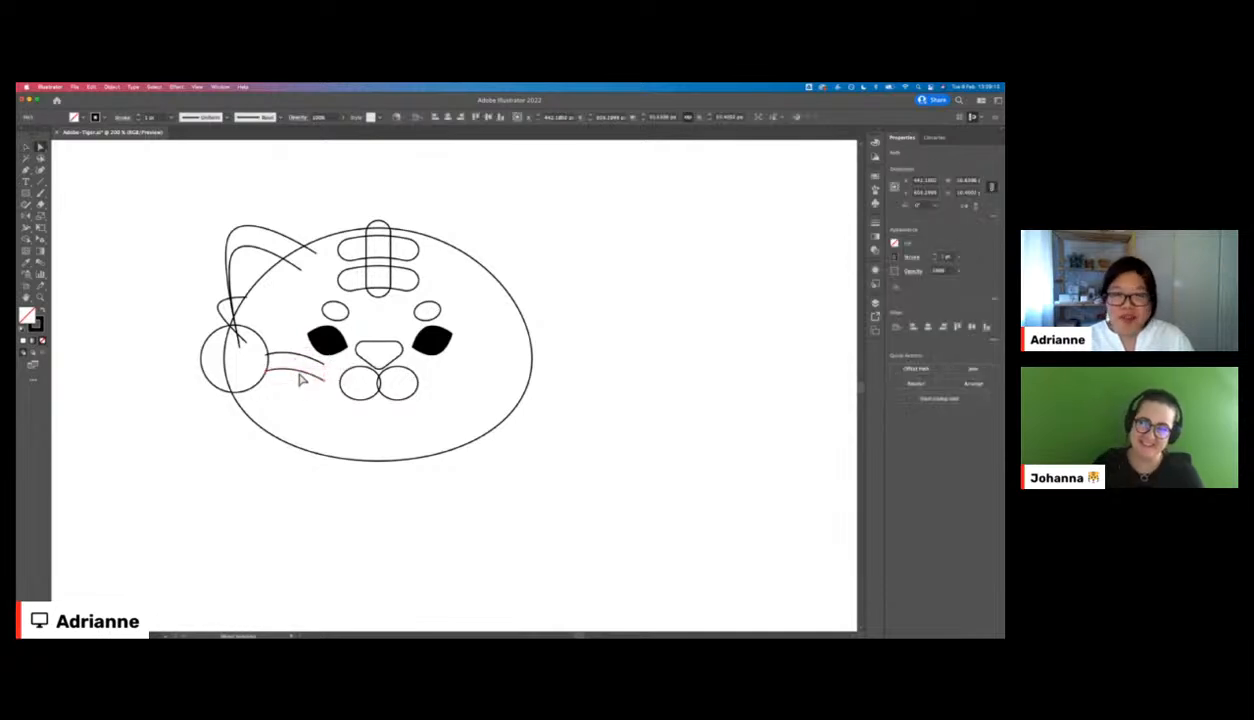
pyautogui.click(299, 380)
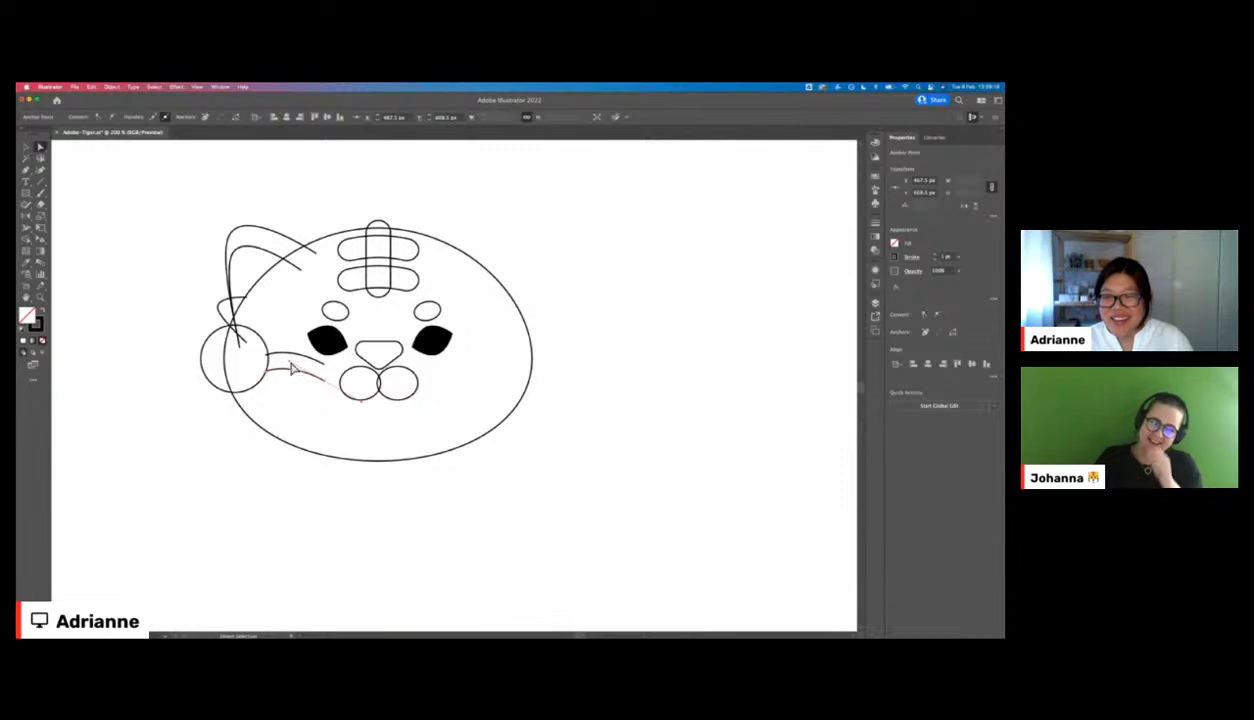
# - Lower the upper cheek line's inner end and the lower line's outer end so the pair tapers toward the muzzle
pyautogui.moveTo(290, 370)
pyautogui.mouseDown()
pyautogui.moveTo(340, 362)
pyautogui.moveTo(320, 366)
pyautogui.moveTo(326, 380)
pyautogui.moveTo(292, 354)
pyautogui.mouseUp()
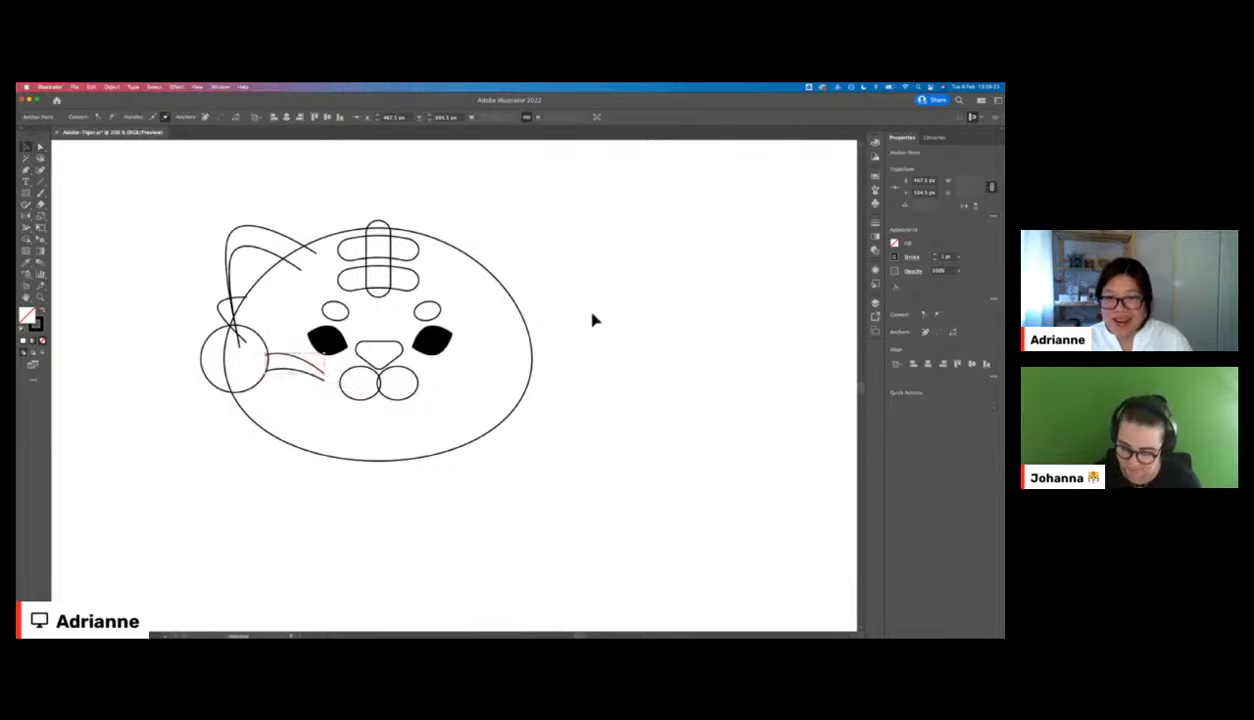
pyautogui.click(490, 343)
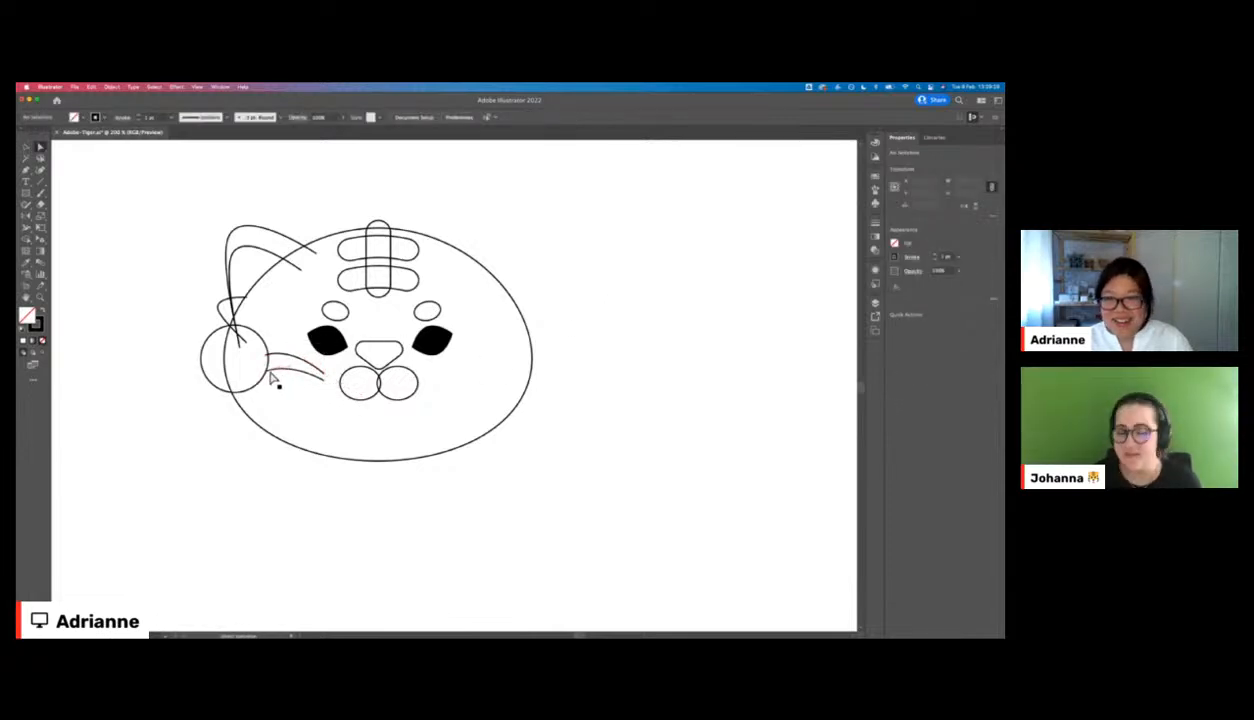
pyautogui.click(268, 376)
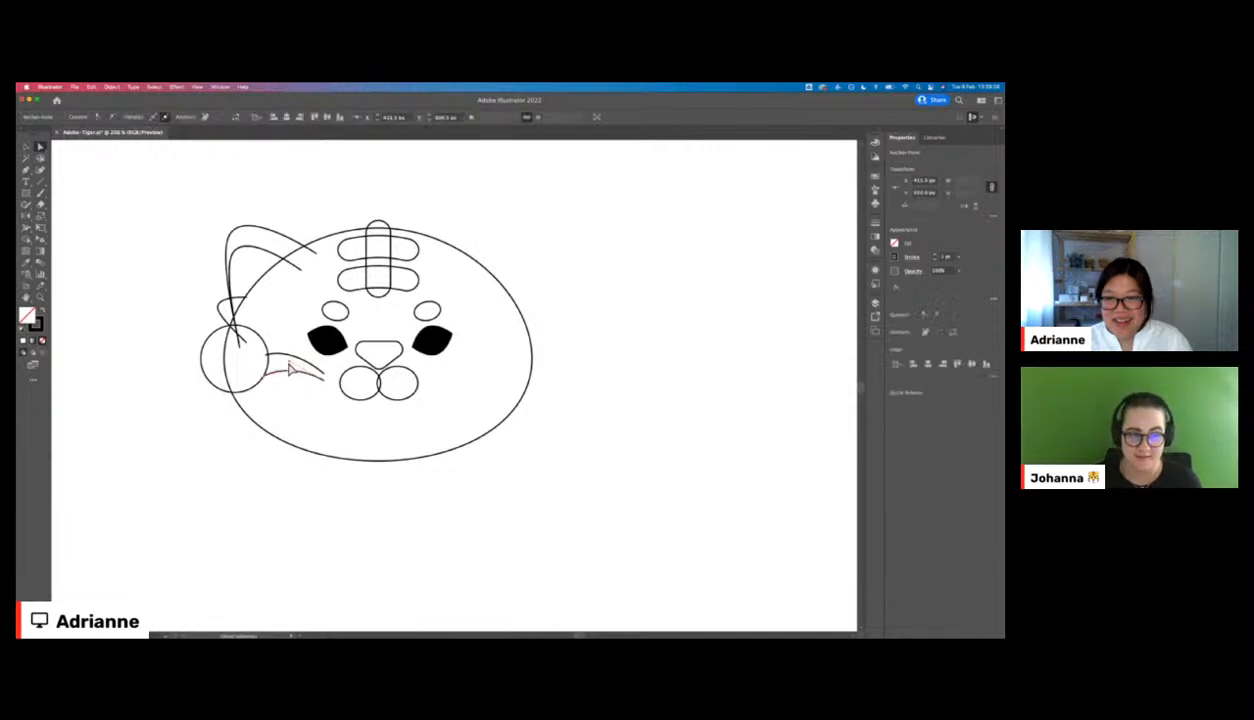
pyautogui.moveTo(292, 368); pyautogui.dragTo(288, 373)
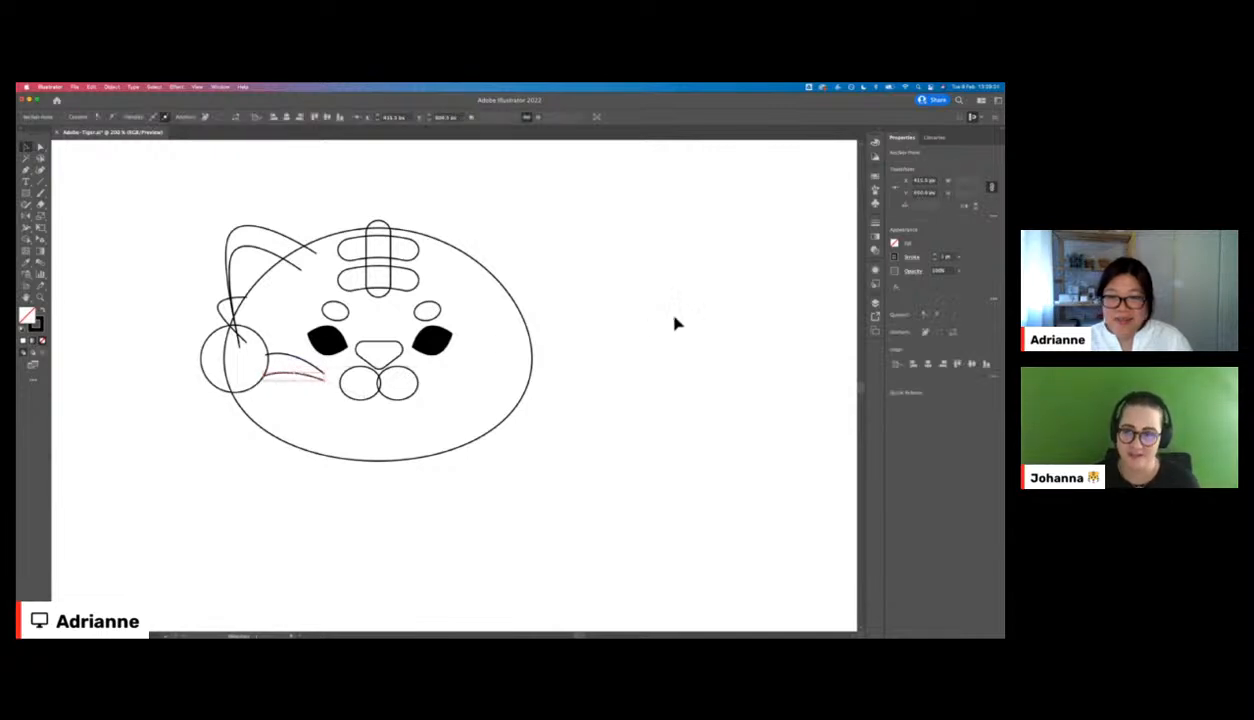
pyautogui.click(672, 322)
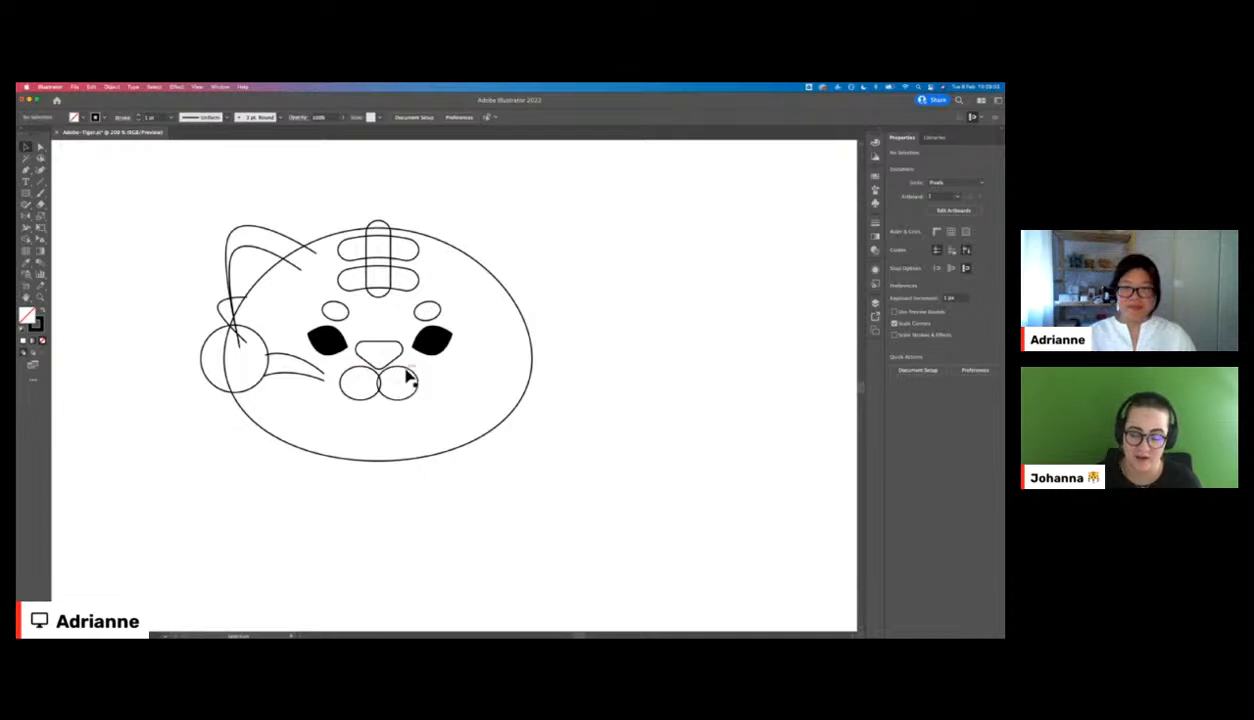
pyautogui.click(407, 377)
pyautogui.click(680, 331)
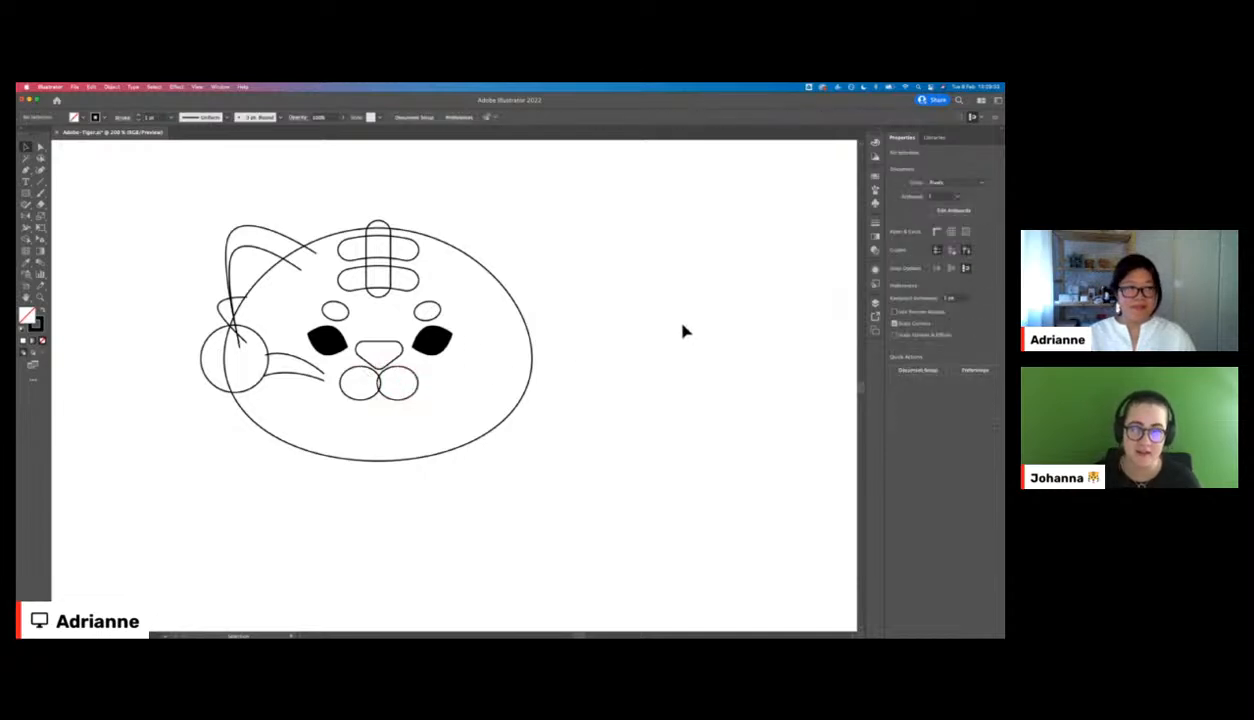
# - Draw a small rounded mouth shape about 22 px wide and centre it under the nose, overlapping the two muzzle ellipses
pyautogui.press('l')
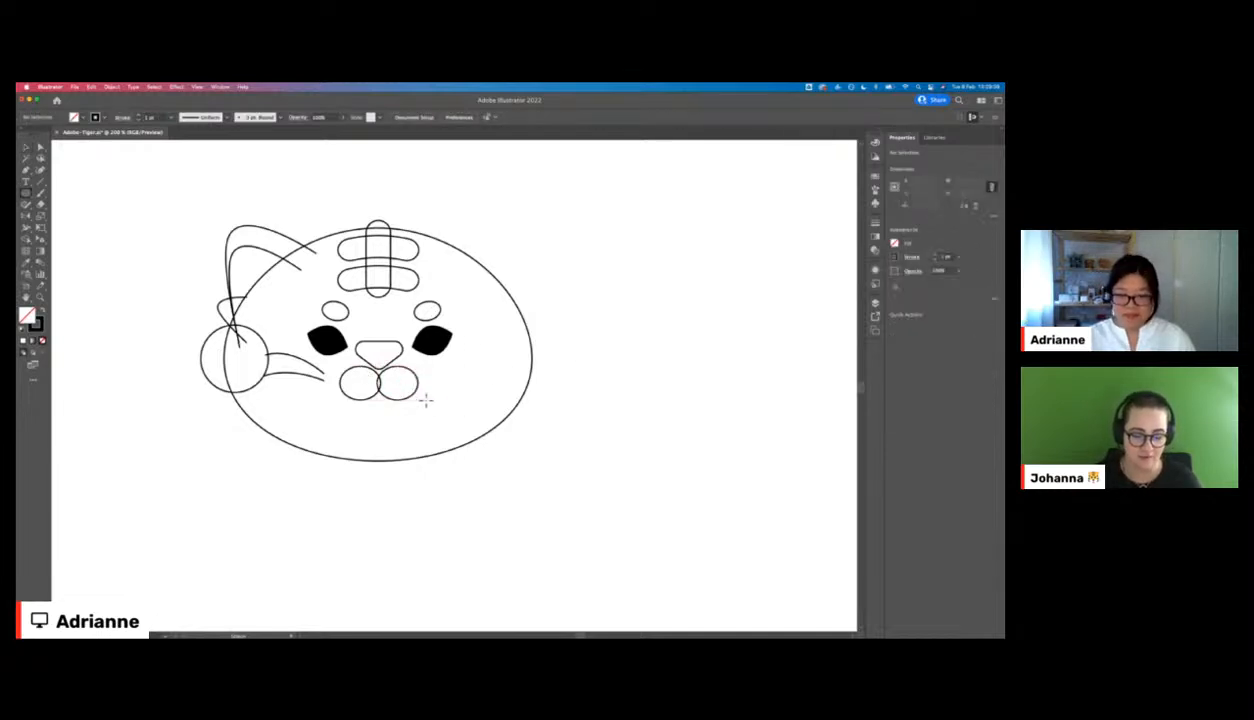
pyautogui.moveTo(368, 390)
pyautogui.mouseDown()
pyautogui.moveTo(404, 402)
pyautogui.moveTo(394, 412)
pyautogui.moveTo(380, 385)
pyautogui.mouseUp()
pyautogui.press('v')
pyautogui.click(449, 431)
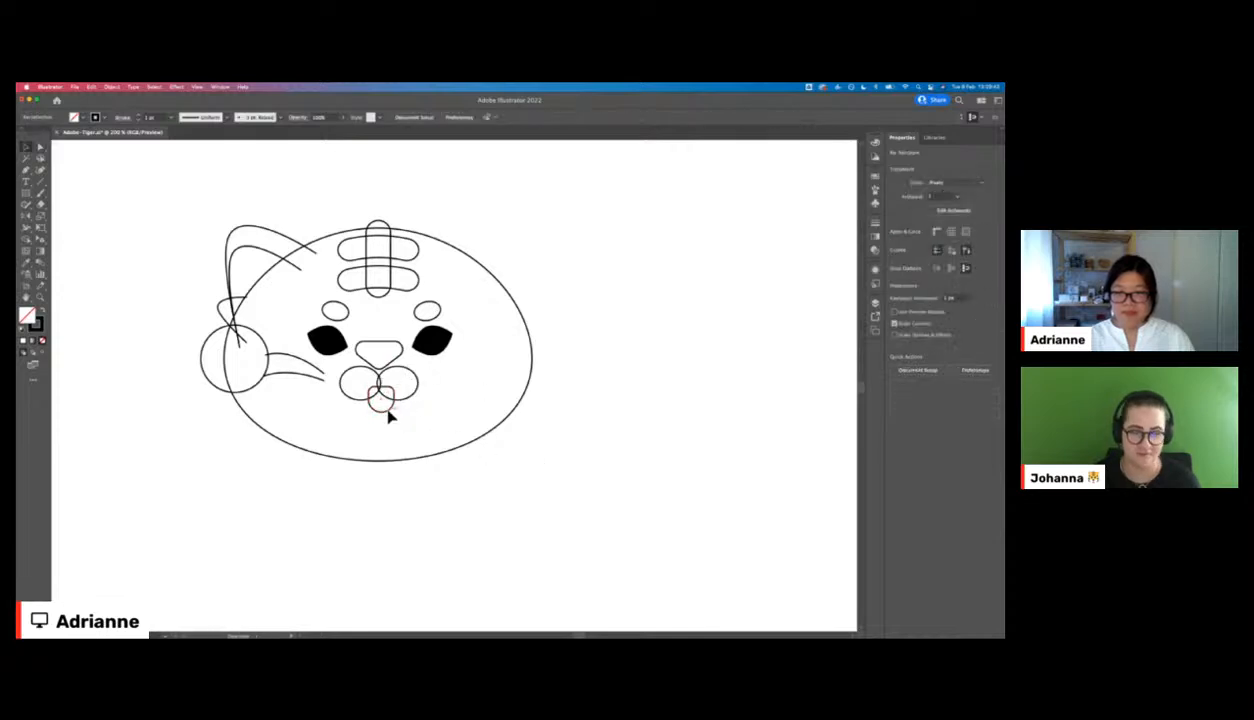
pyautogui.click(386, 413)
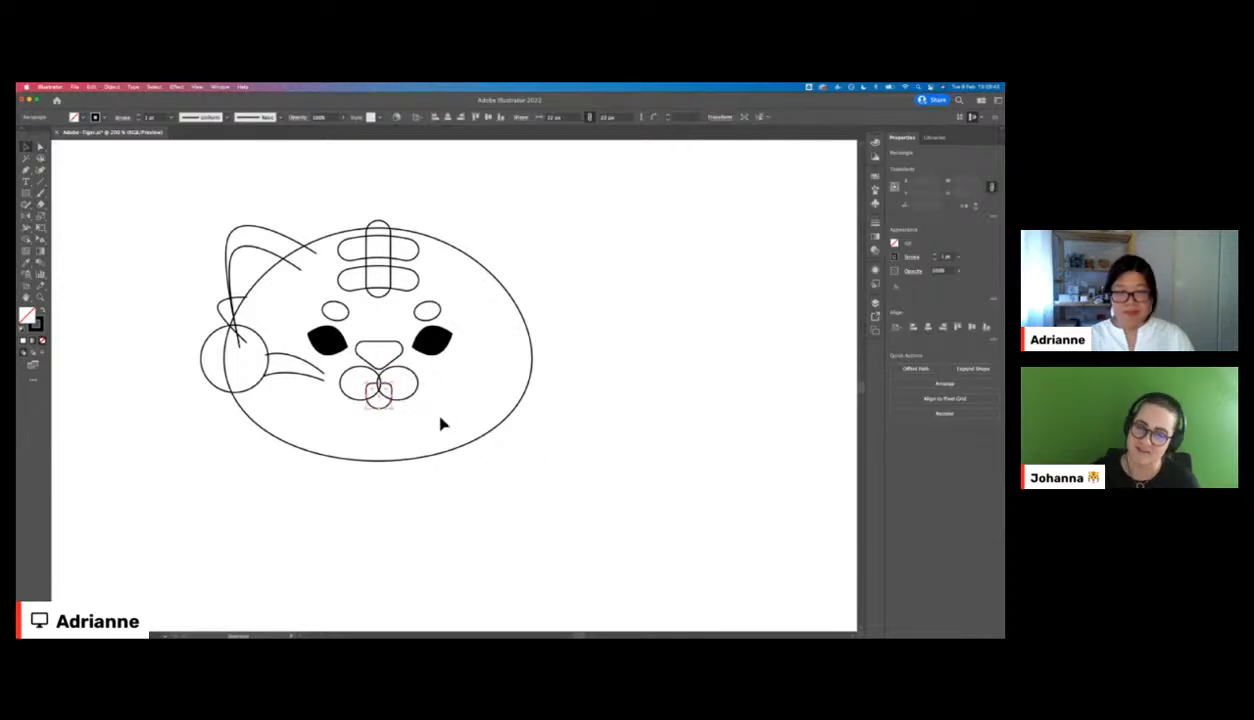
pyautogui.click(514, 462)
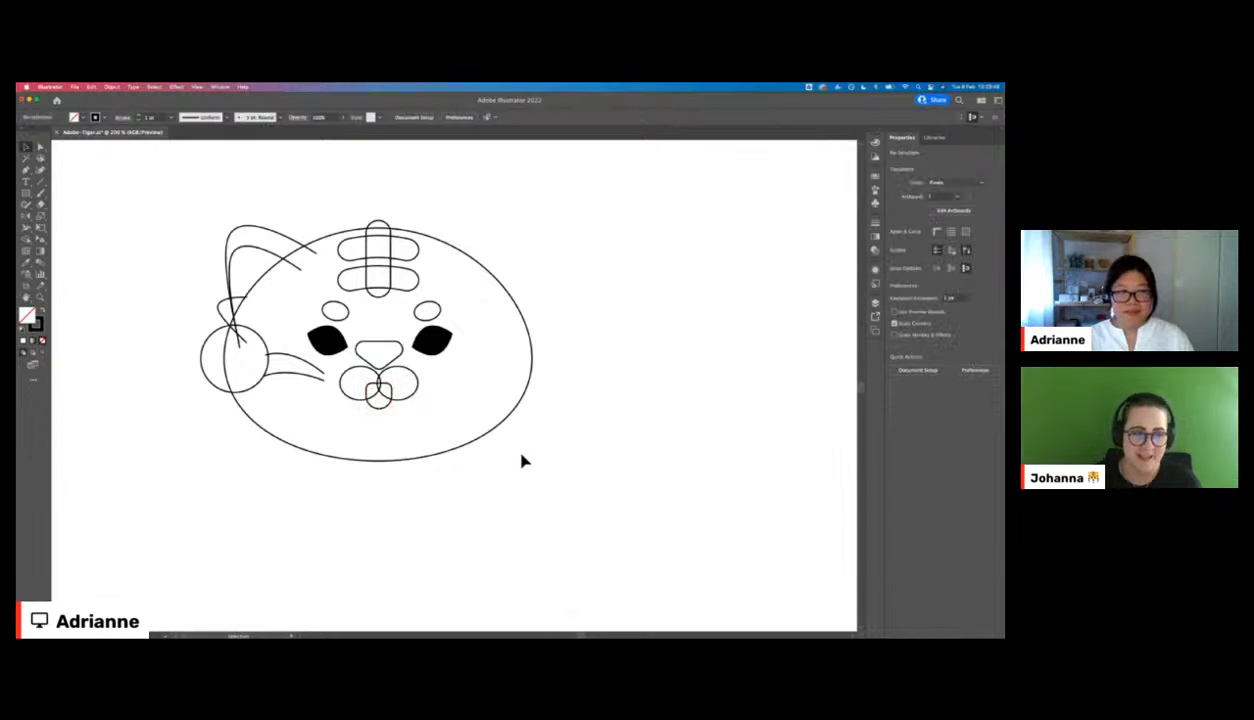
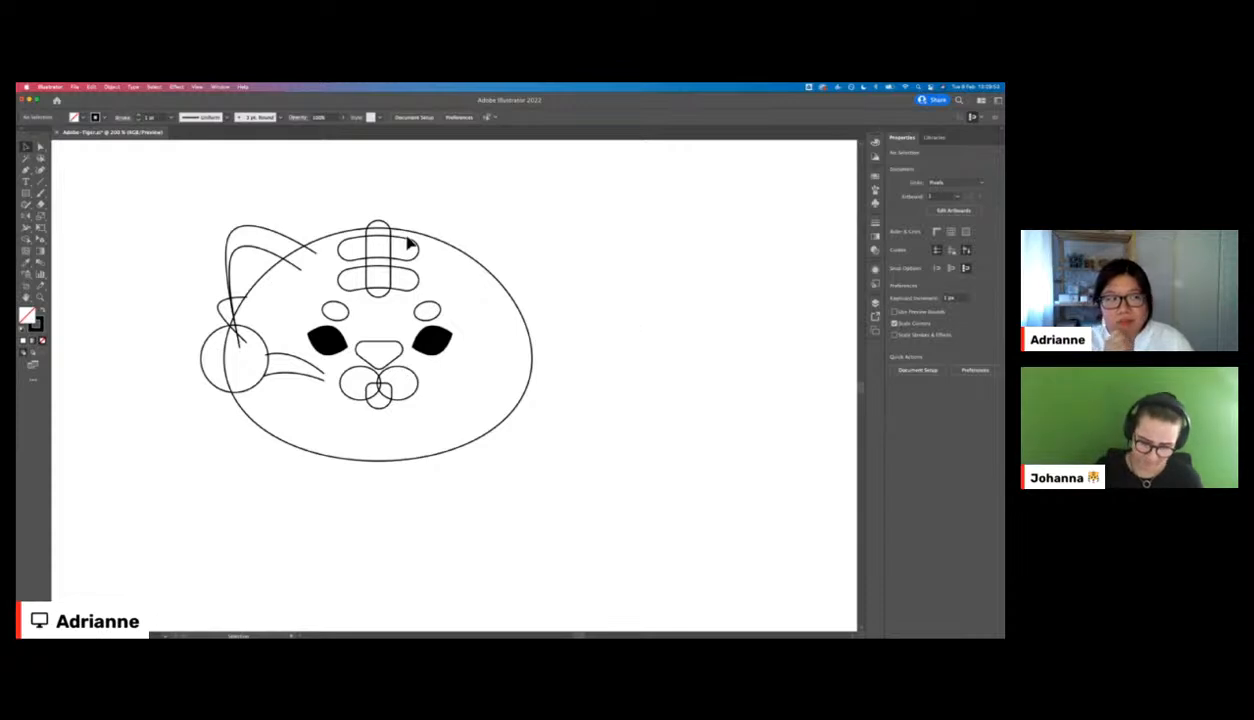
# - Recolour both eyes with a dark reddish-brown fill
pyautogui.click(437, 337)
pyautogui.keyDown('shift'); pyautogui.click(324, 340); pyautogui.keyUp('shift')
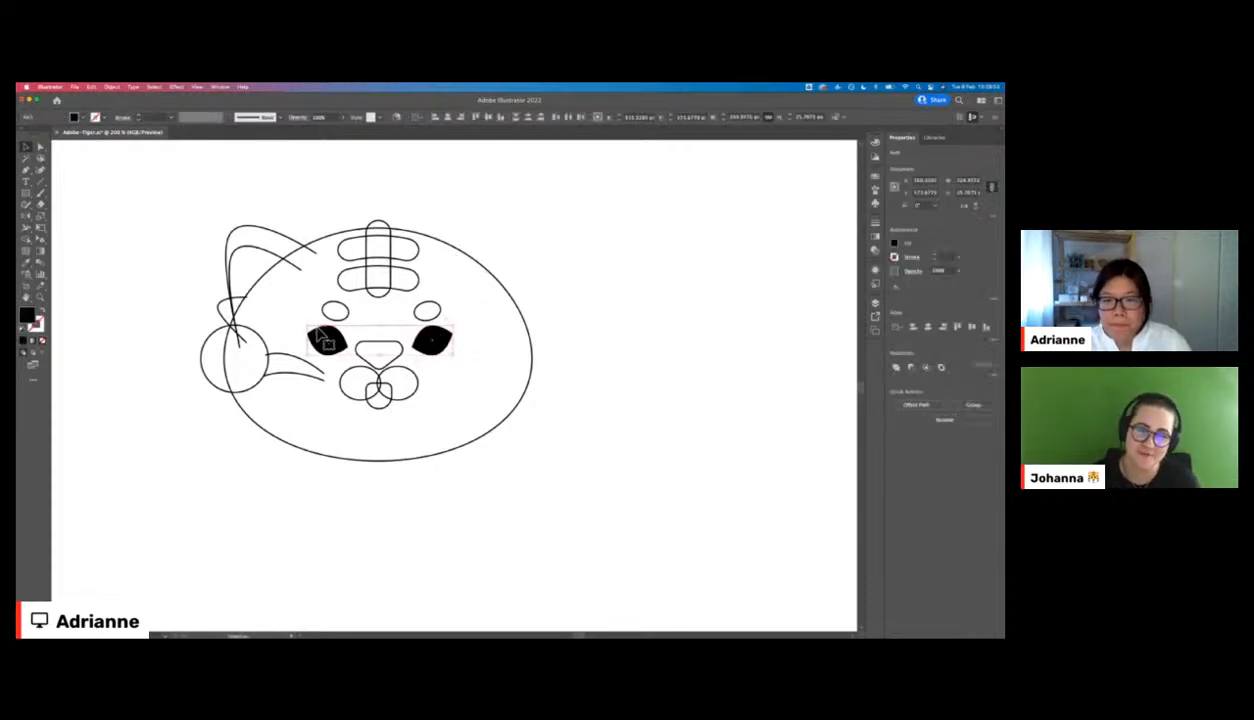
pyautogui.doubleClick(29, 313)
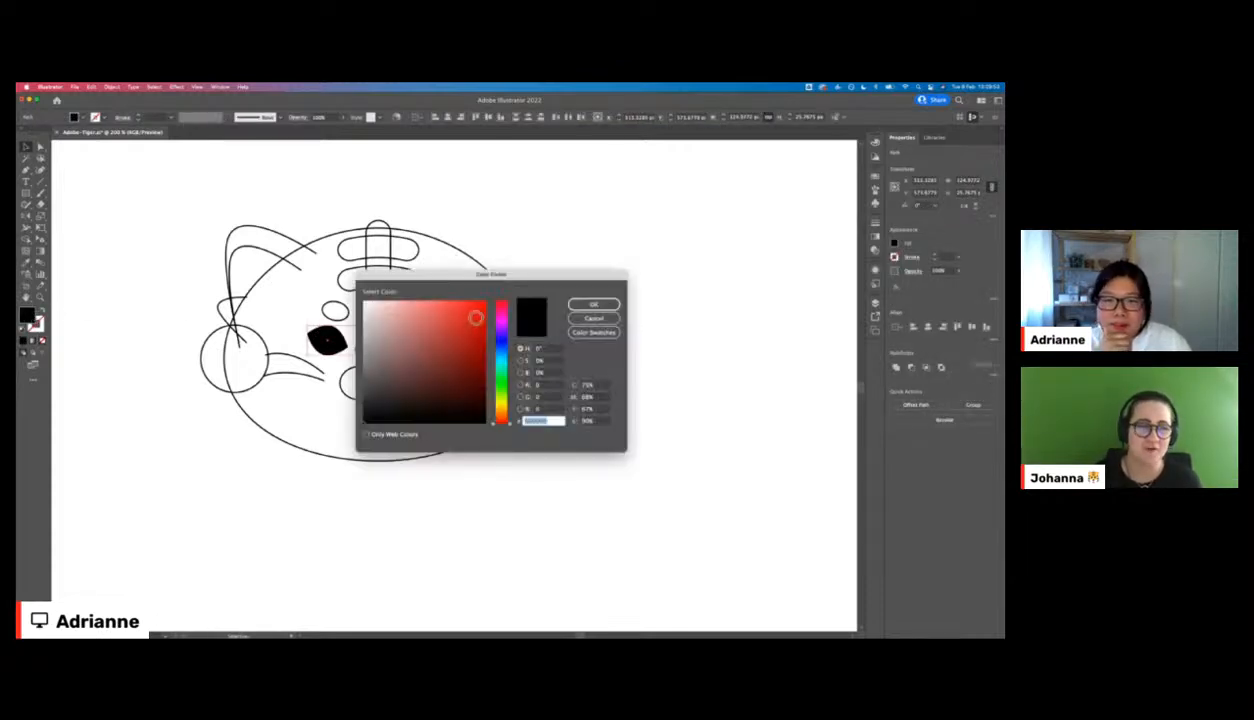
pyautogui.moveTo(506, 415); pyautogui.dragTo(503, 410)
pyautogui.moveTo(464, 363)
pyautogui.mouseDown()
pyautogui.moveTo(480, 358)
pyautogui.moveTo(475, 393)
pyautogui.moveTo(505, 422)
pyautogui.mouseUp()
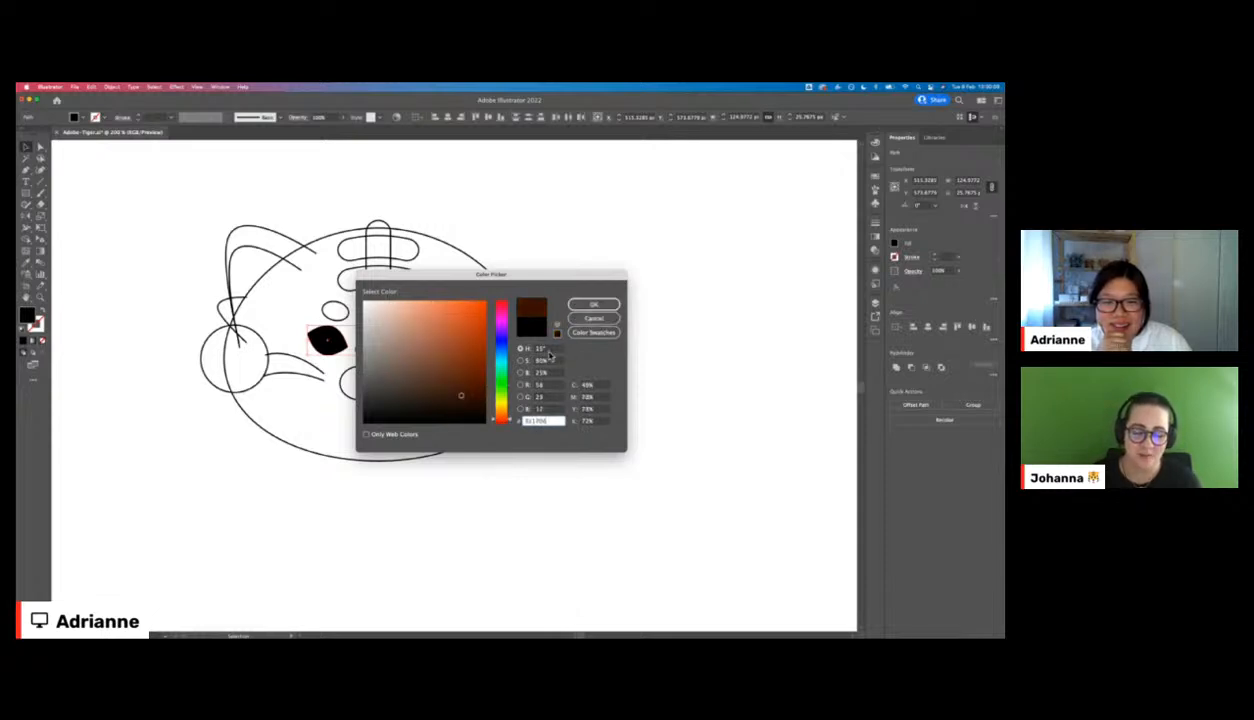
pyautogui.click(594, 304)
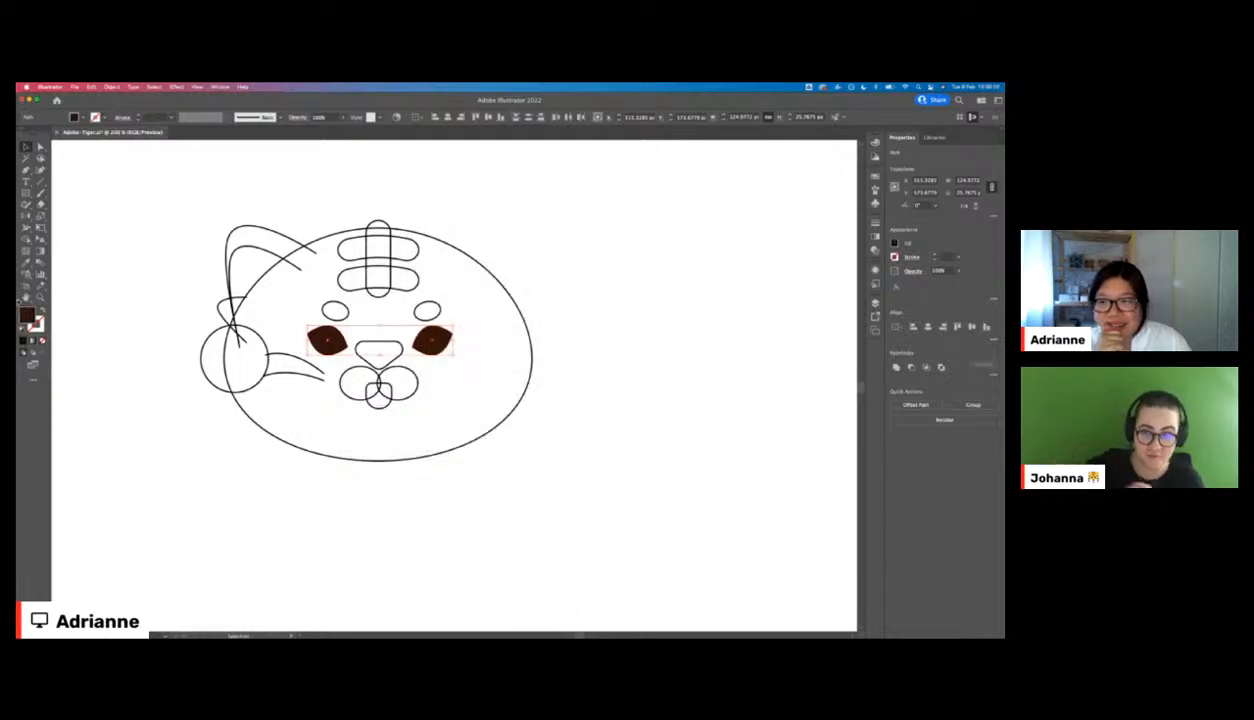
pyautogui.doubleClick(29, 318)
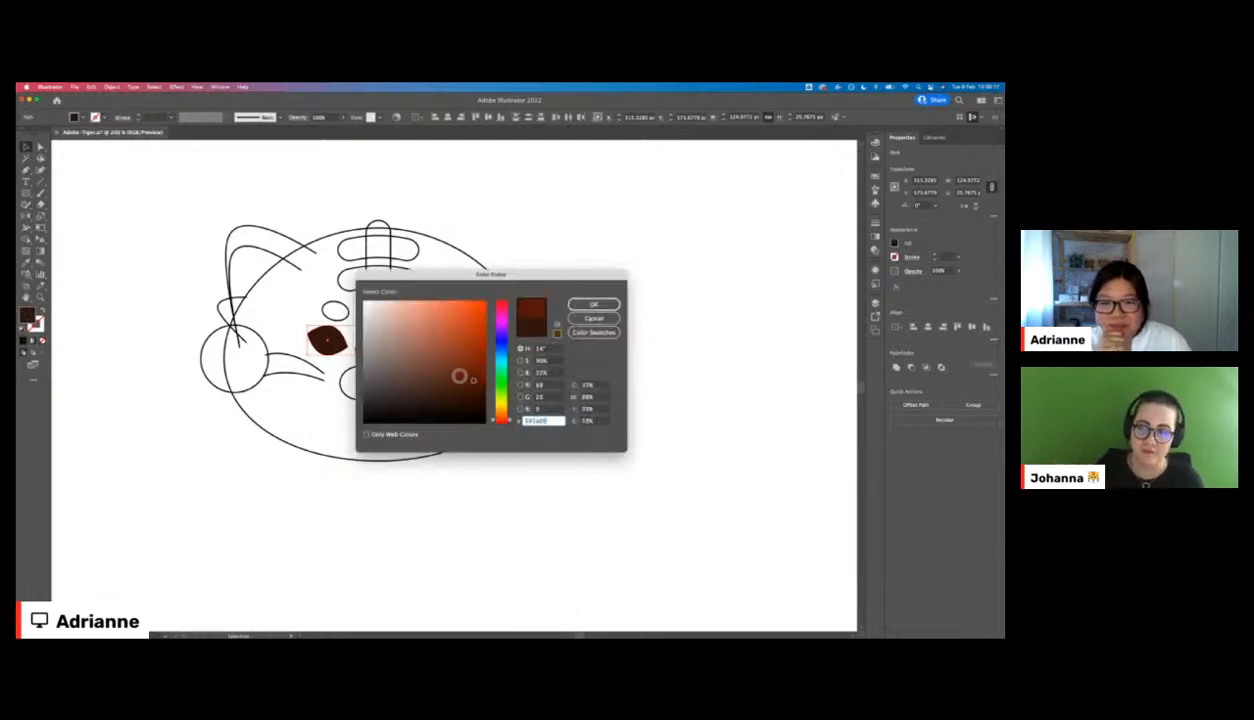
pyautogui.click(597, 305)
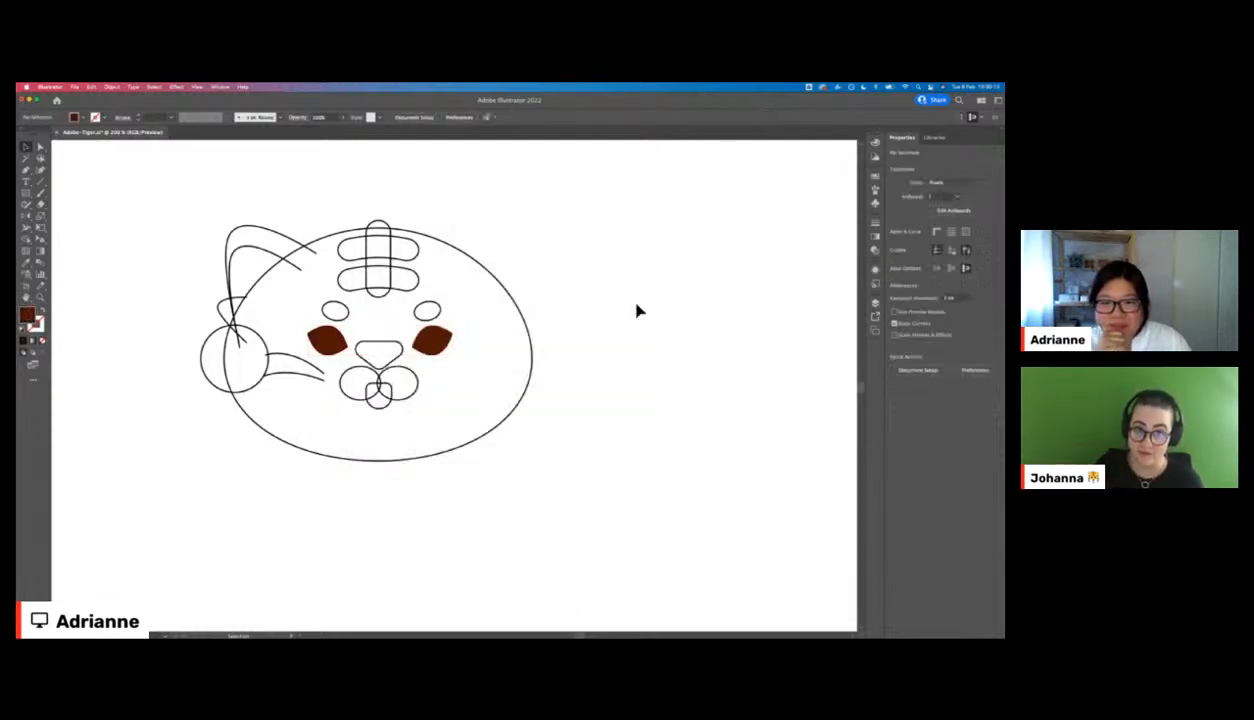
# - Sample the eyes' brown onto the two horizontal forehead stripes and the vertical one with the Eyedropper
pyautogui.click(430, 337)
pyautogui.press('i')
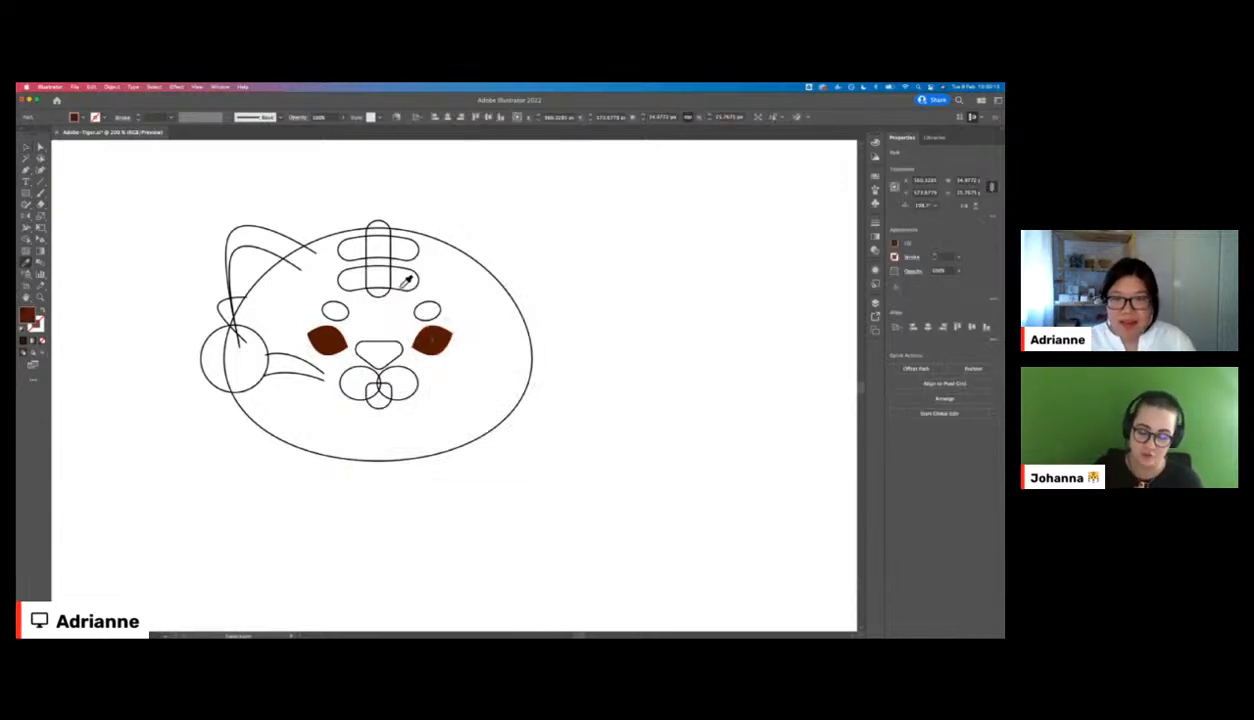
pyautogui.click(396, 258)
pyautogui.click(398, 250)
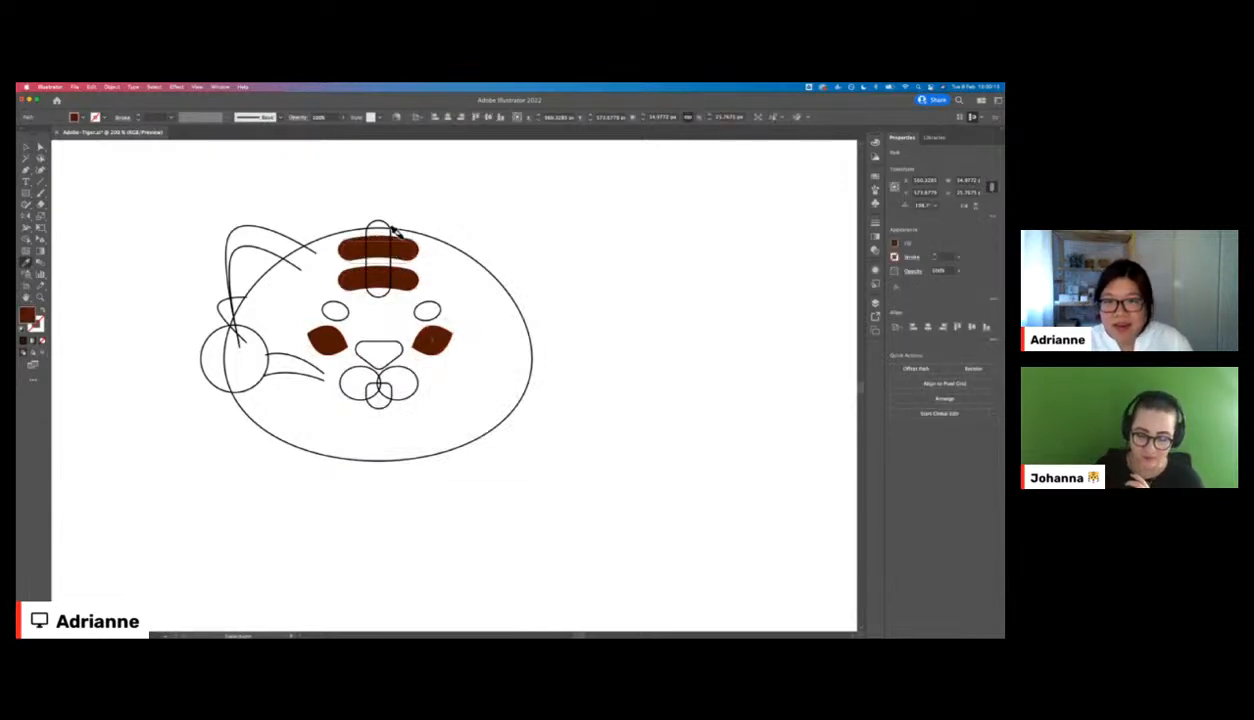
pyautogui.click(378, 223)
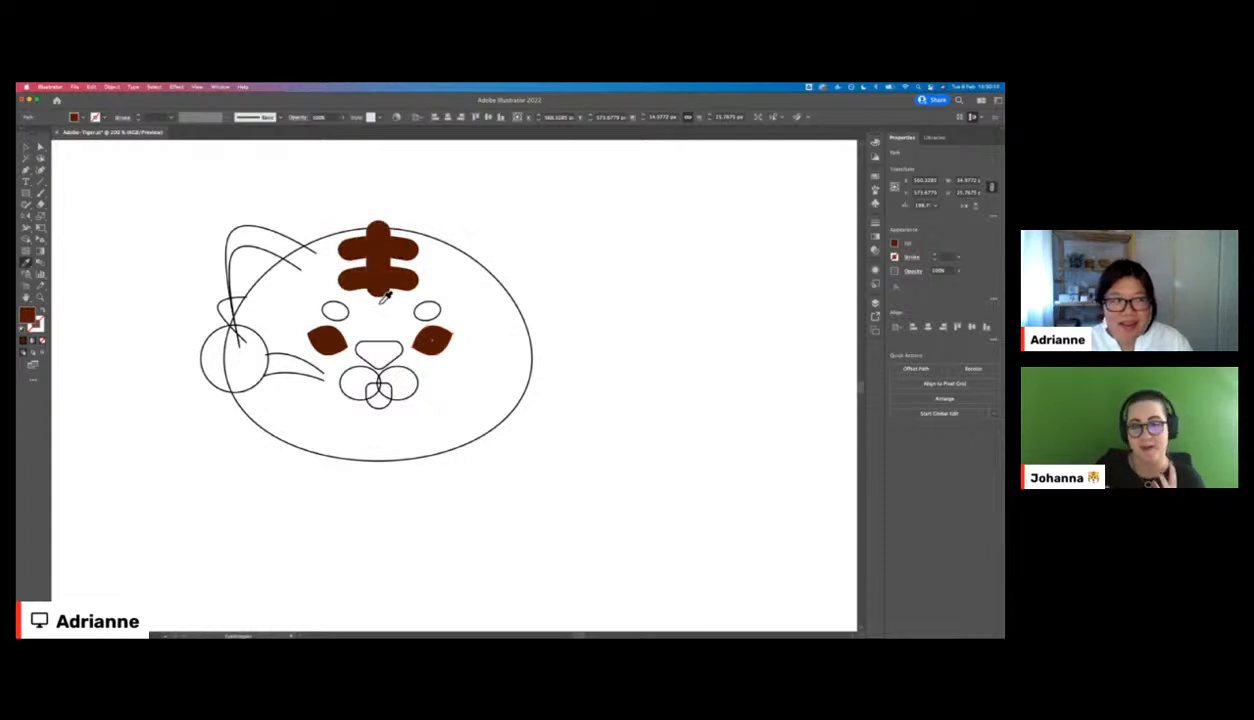
pyautogui.press('v')
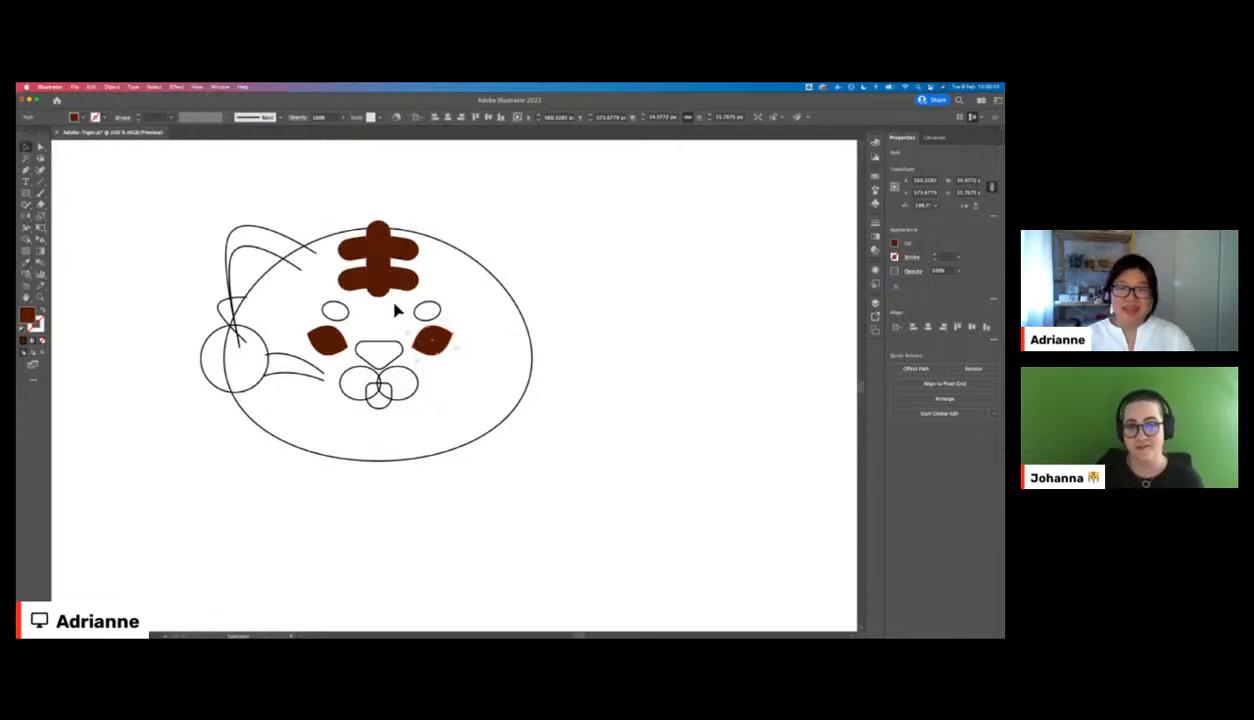
# - Turn the outlines of the head and outer ear into a light orange fill with no stroke
pyautogui.click(261, 228)
pyautogui.keyDown('shift'); pyautogui.click(335, 233); pyautogui.keyUp('shift')
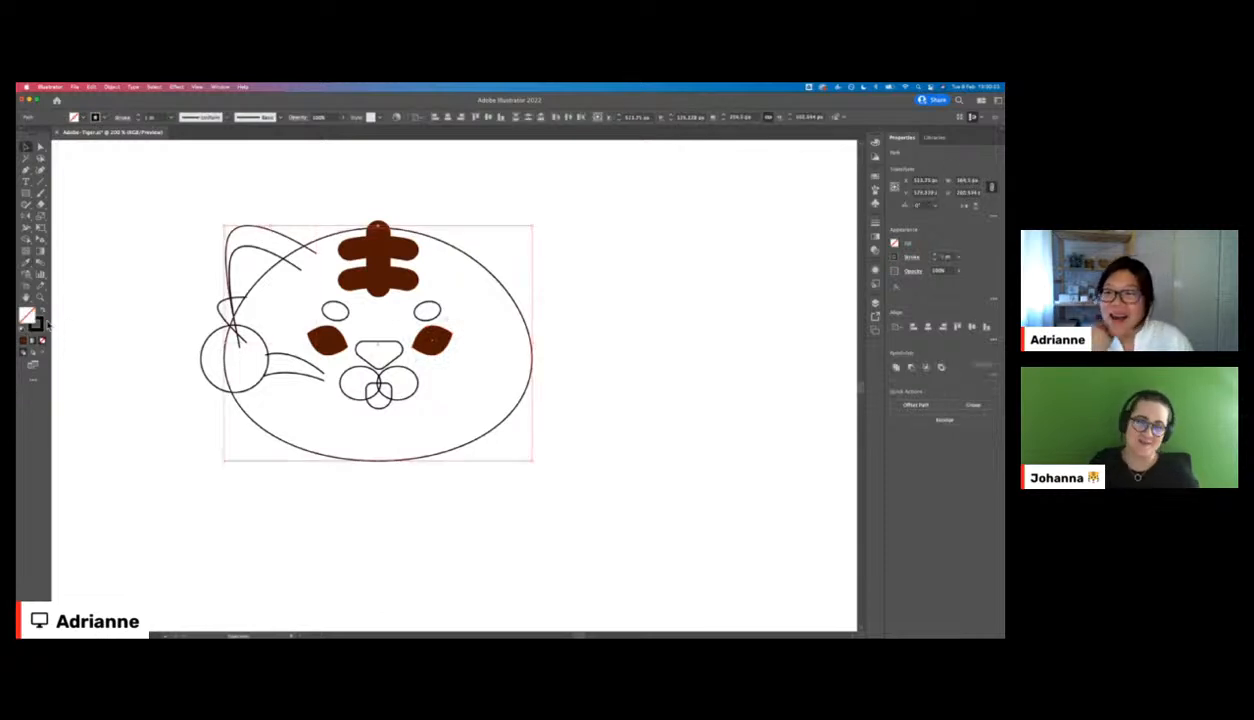
pyautogui.click(40, 311)
pyautogui.doubleClick(29, 314)
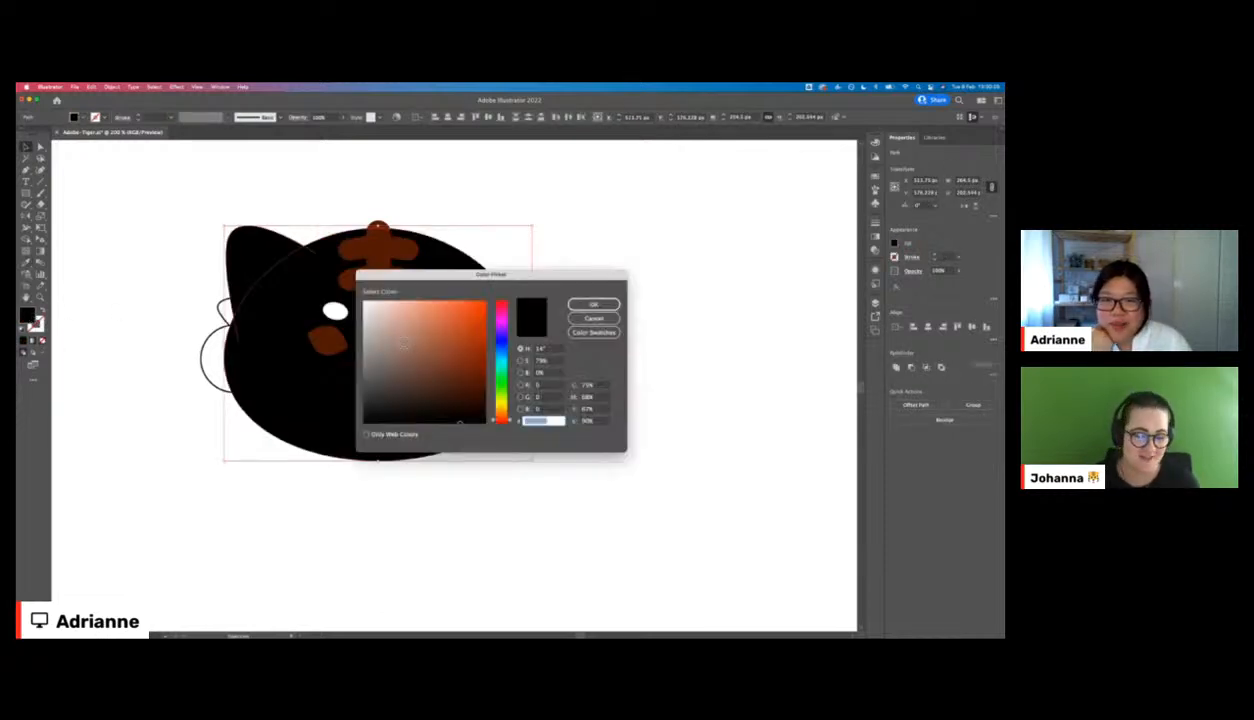
pyautogui.moveTo(491, 422); pyautogui.dragTo(505, 411)
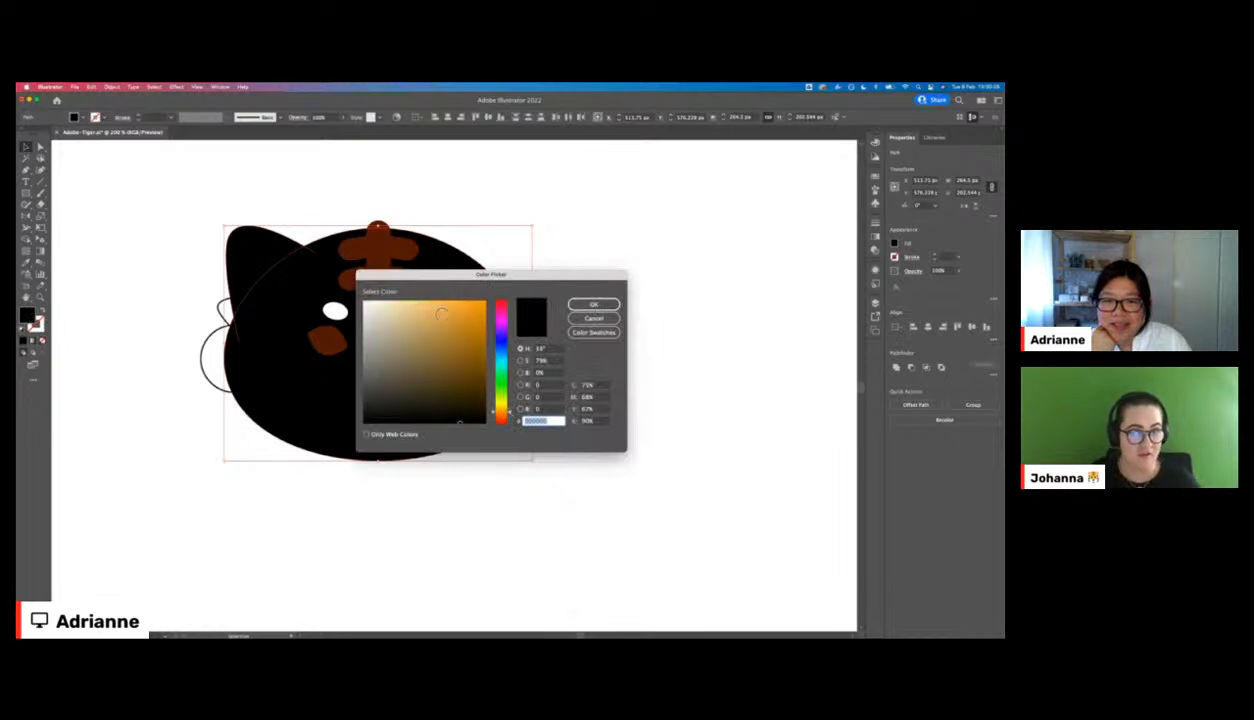
pyautogui.click(437, 300)
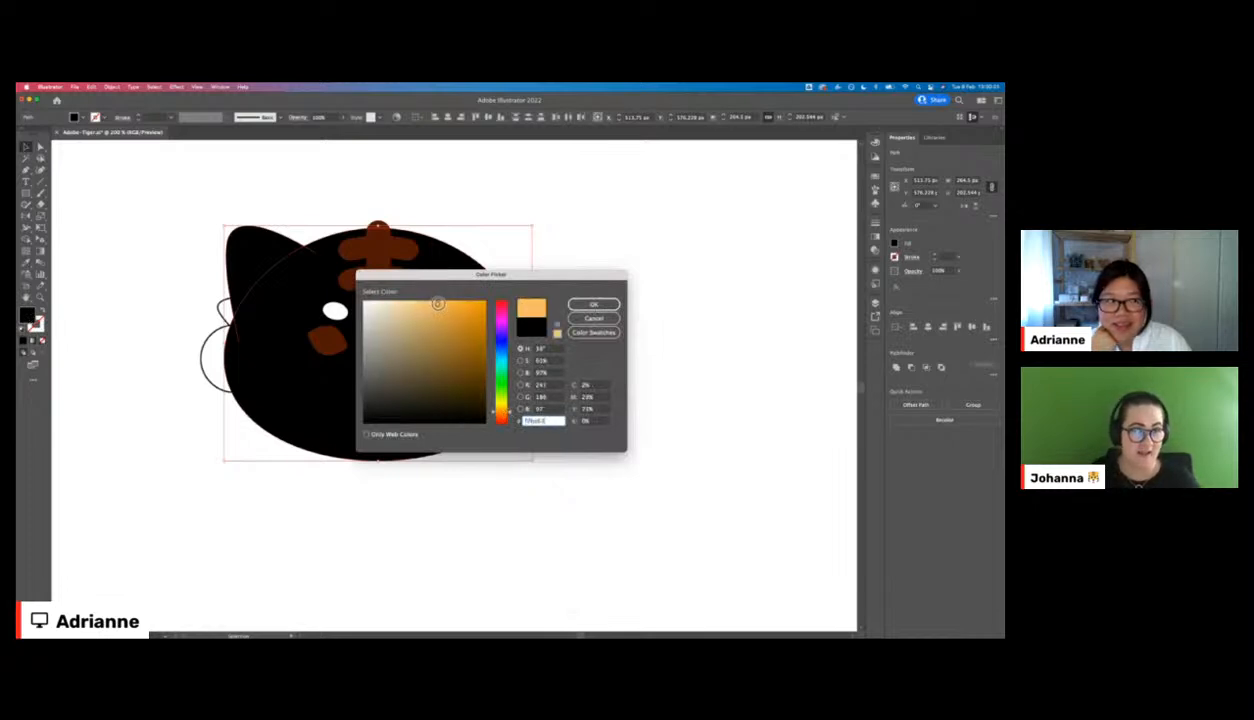
pyautogui.click(590, 303)
pyautogui.click(586, 288)
pyautogui.click(430, 257)
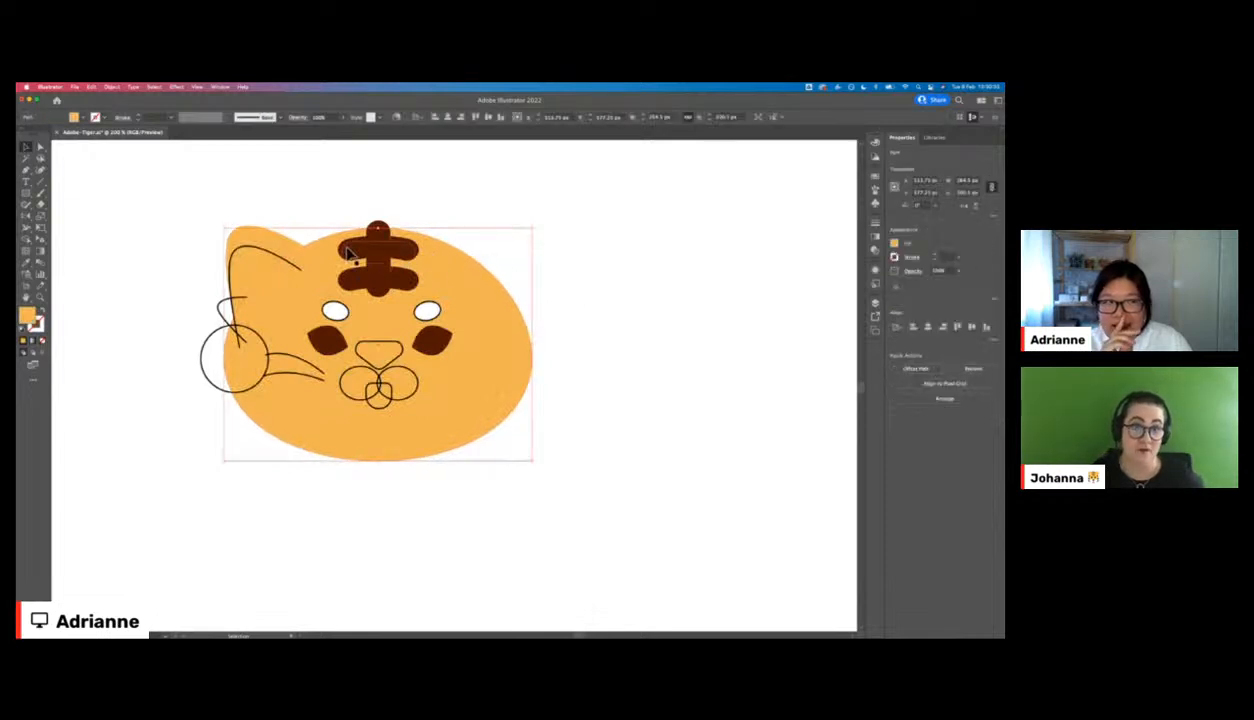
# - Turn the inner ear's outline into a pale cream fill of RGB 244, 231, 217 with no stroke
pyautogui.click(276, 257)
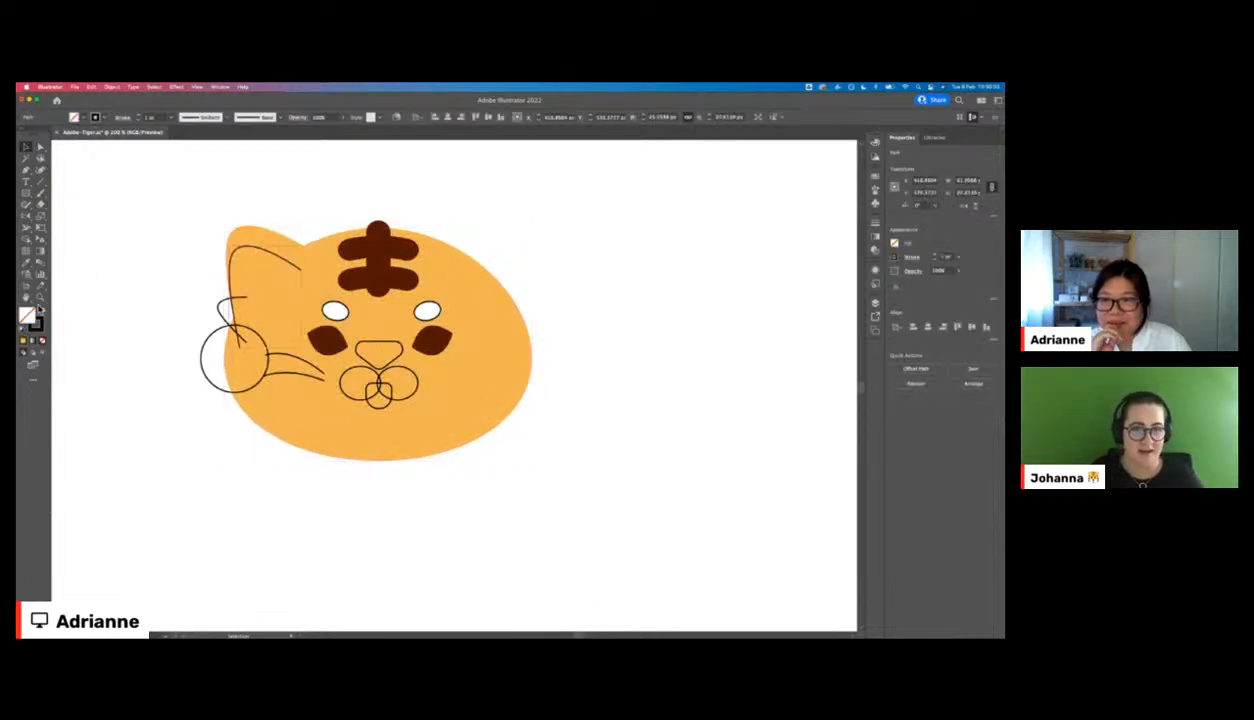
pyautogui.click(41, 310)
pyautogui.doubleClick(29, 315)
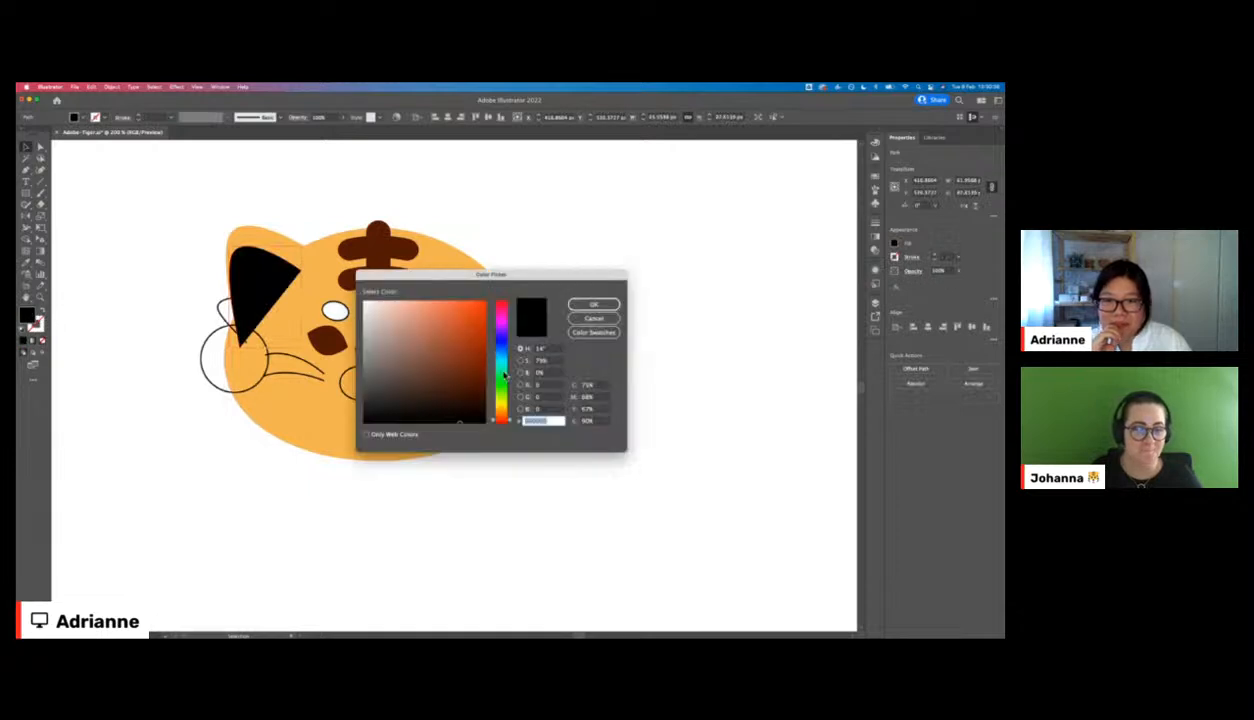
pyautogui.click(376, 305)
pyautogui.moveTo(502, 407); pyautogui.dragTo(503, 414)
pyautogui.click(593, 304)
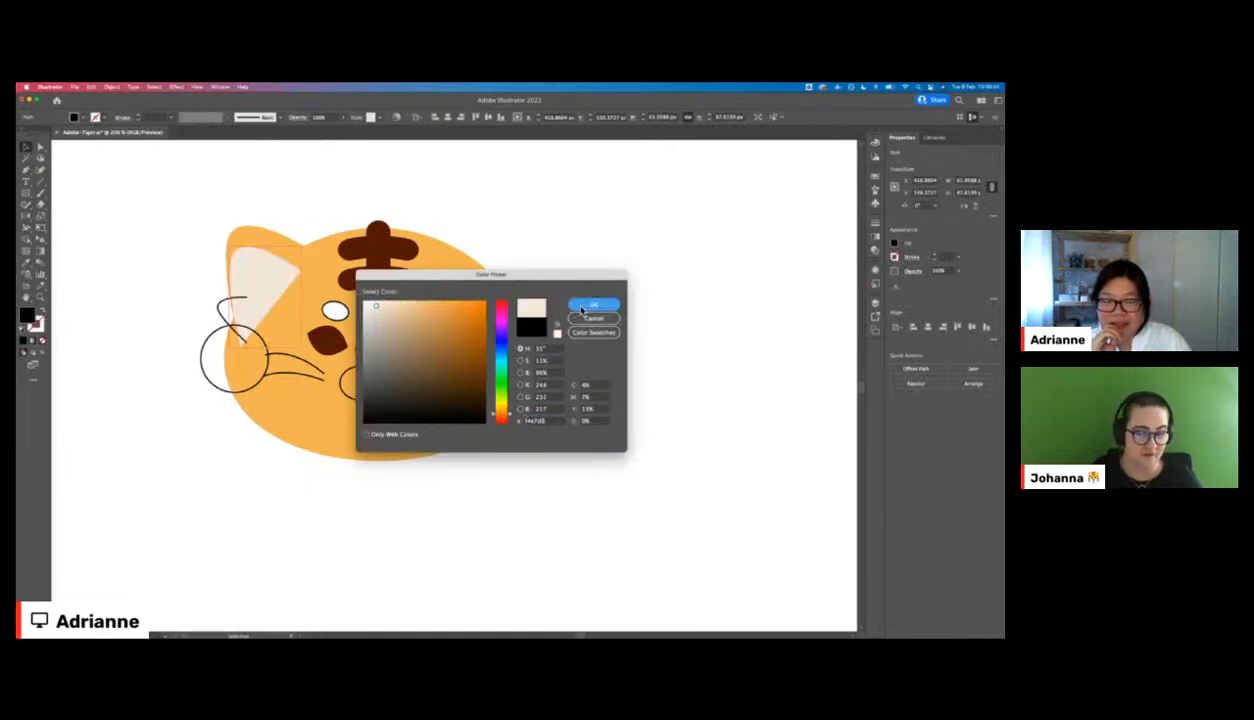
pyautogui.click(360, 180)
# - Lighten the inner ear's fill to a warm off-white
pyautogui.click(250, 292)
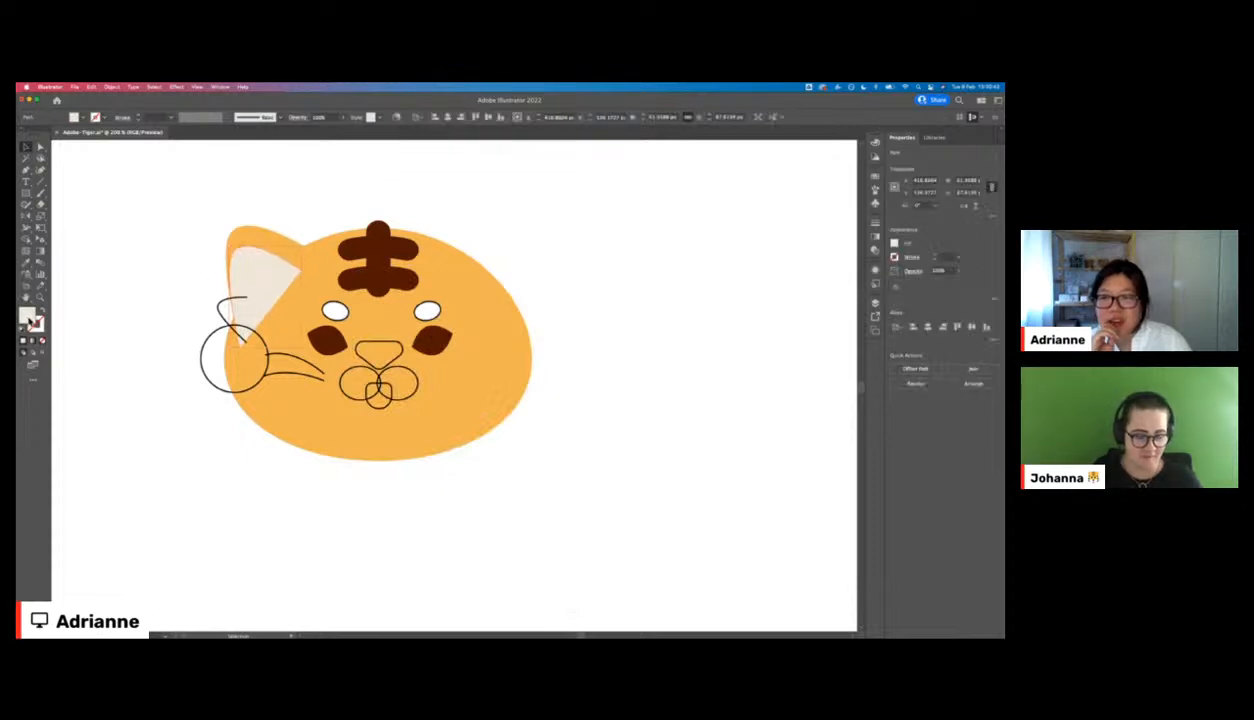
pyautogui.doubleClick(27, 316)
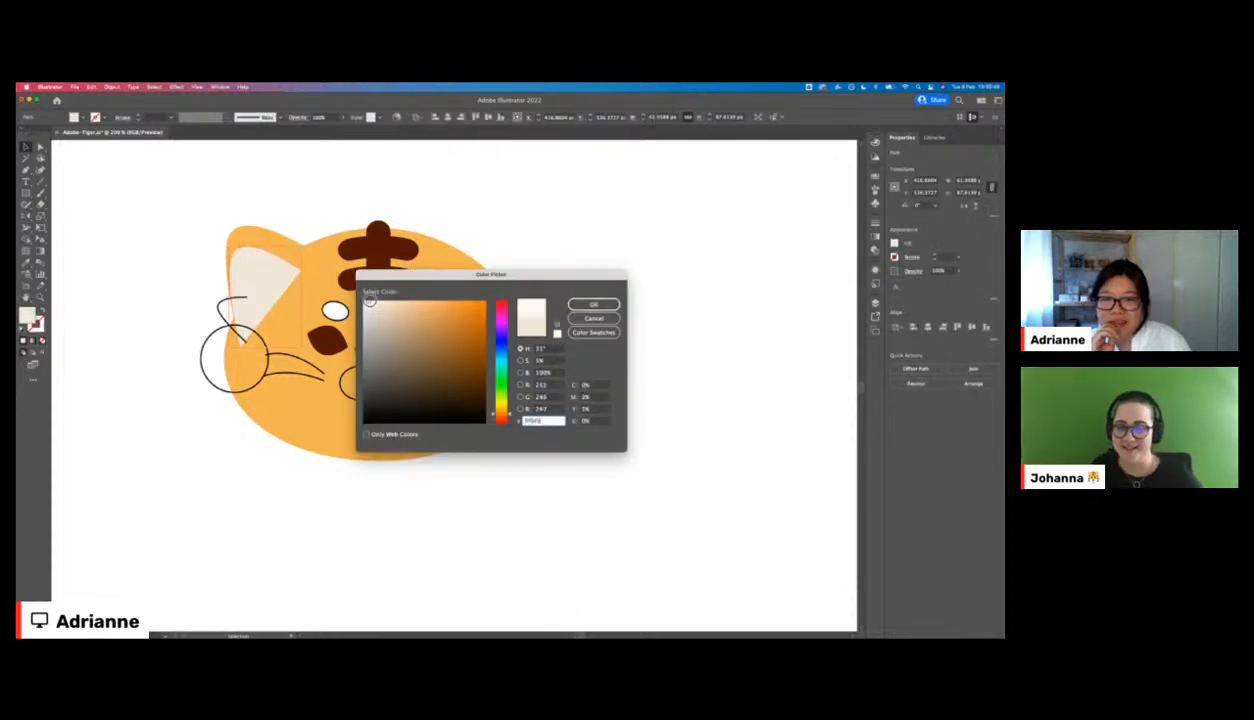
pyautogui.click(593, 304)
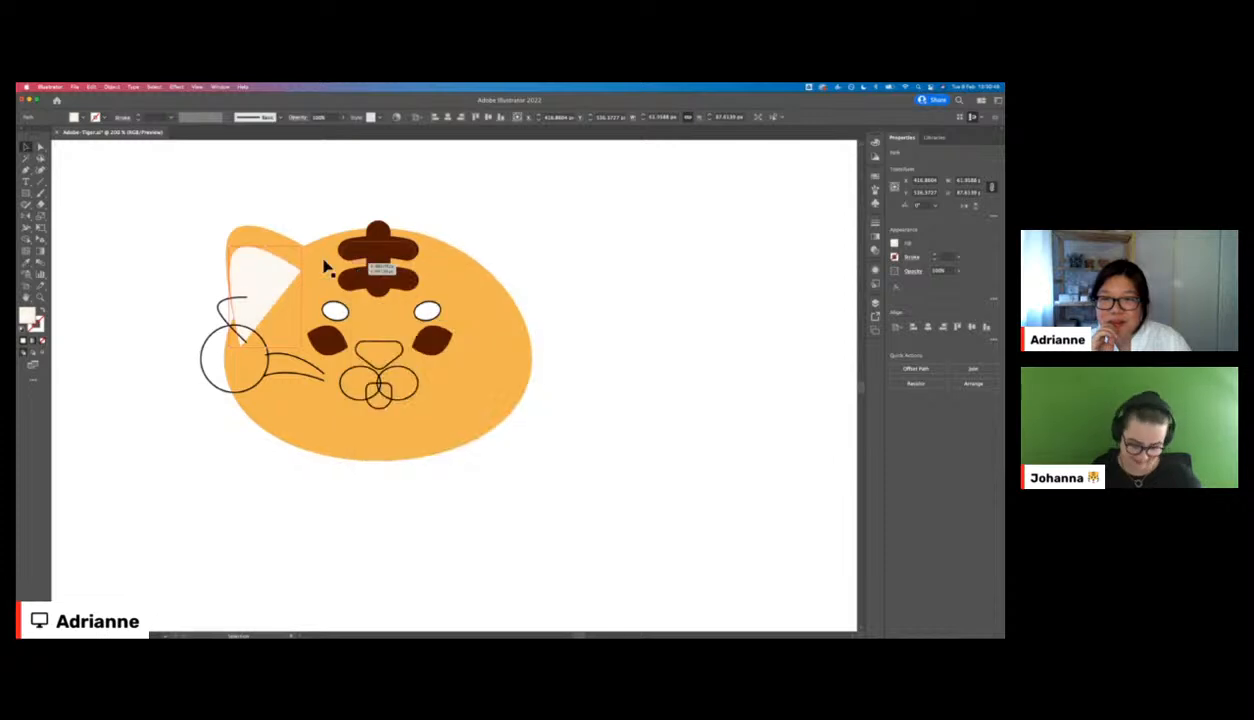
# - Sample the inner ear's off-white fill onto the small tuft shape at the ear's base
pyautogui.click(222, 299)
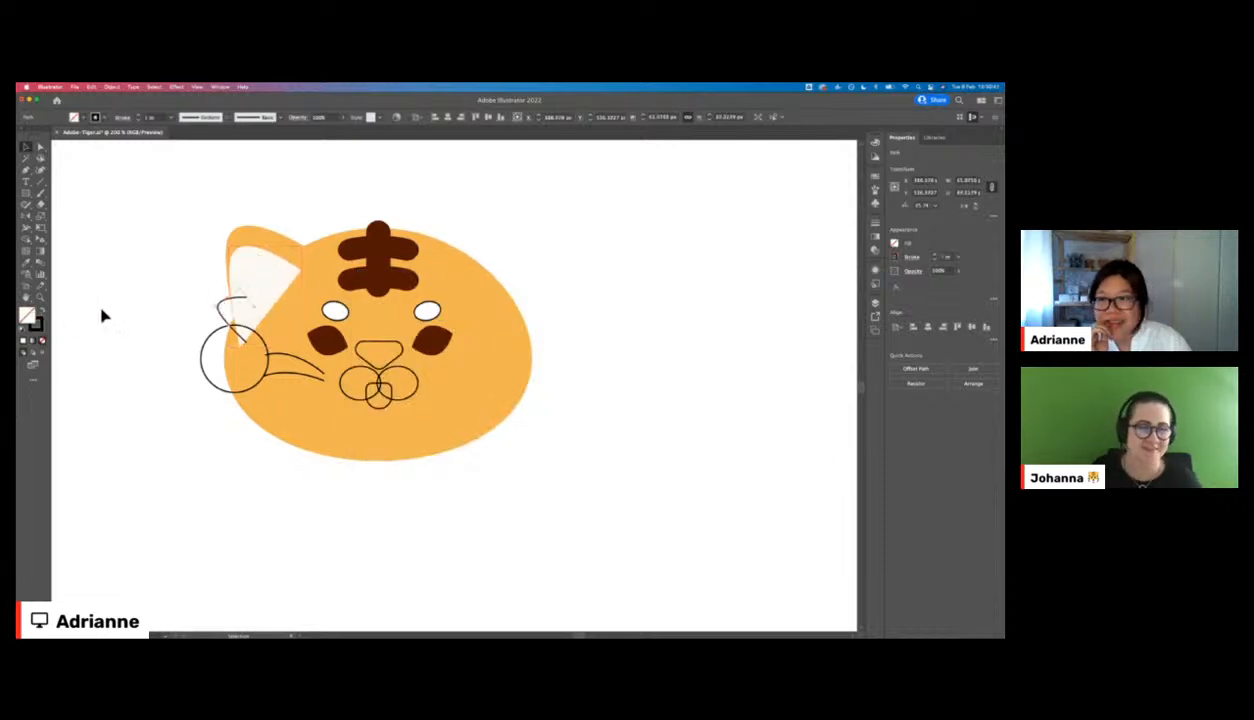
pyautogui.press('i')
pyautogui.click(264, 290)
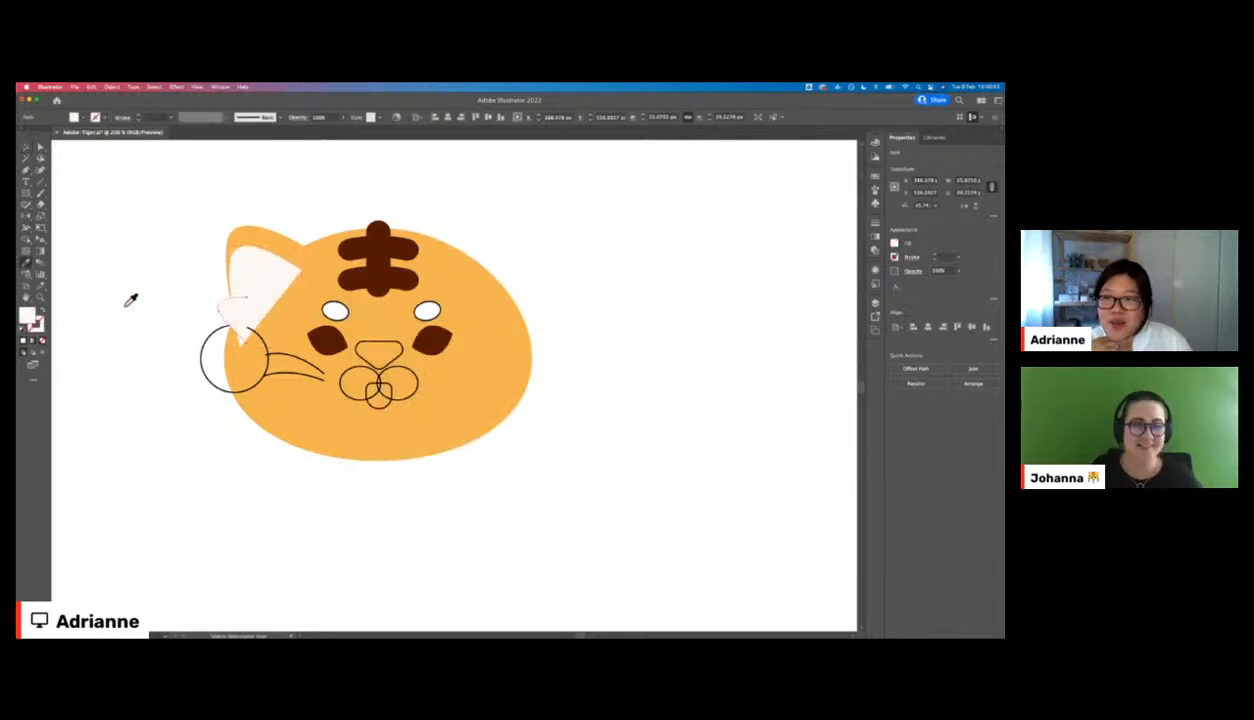
pyautogui.press('v')
# - Send the ear shapes, including the inner ear and tuft, behind the head
pyautogui.click(214, 284)
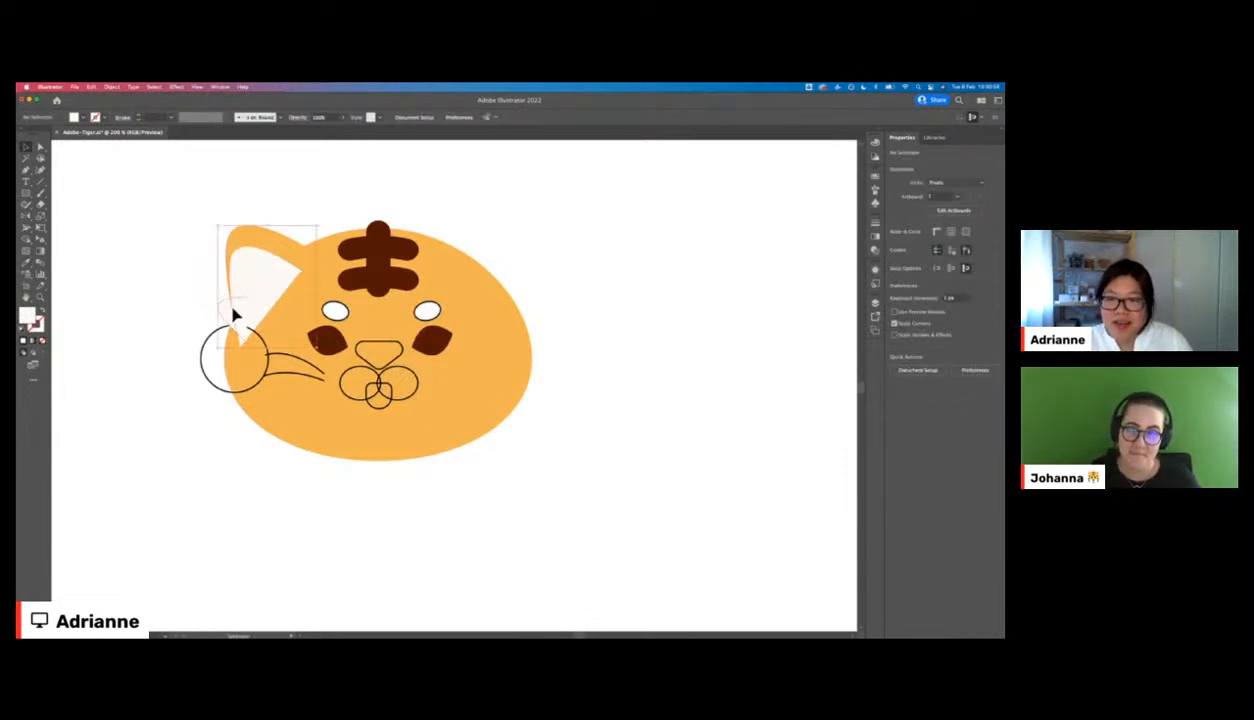
pyautogui.click(234, 317)
pyautogui.press('super+shift+[')
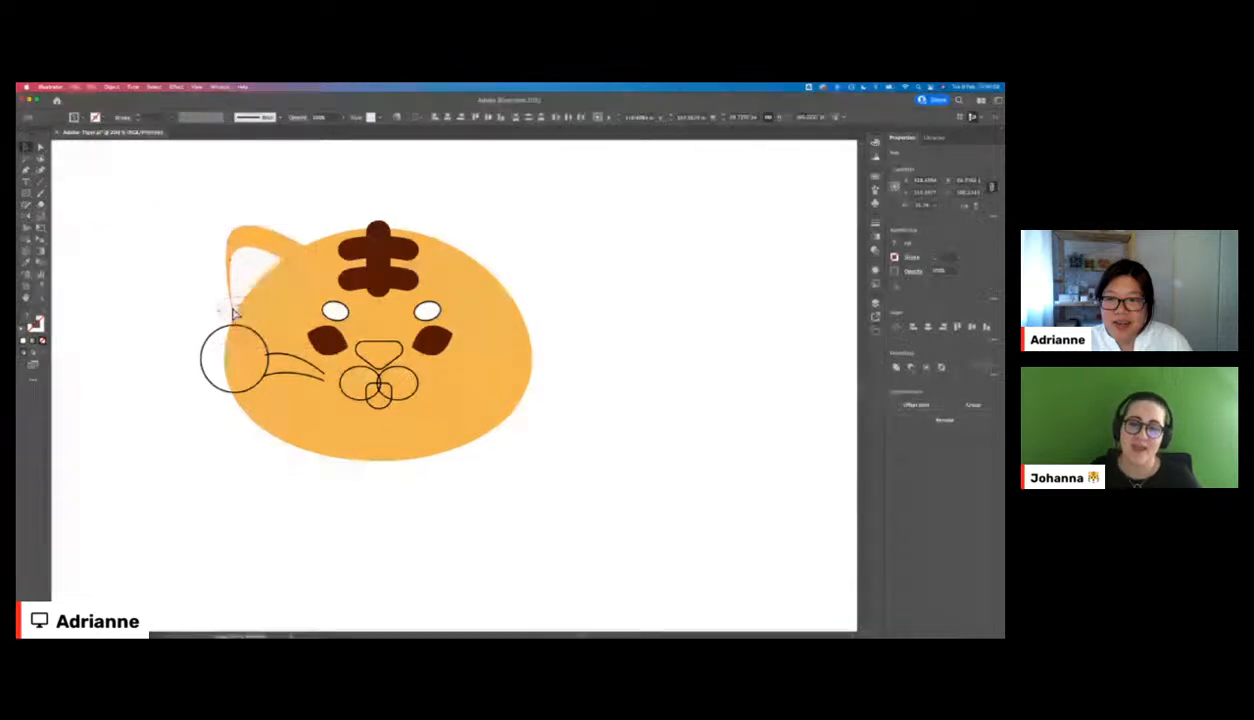
# - Change the fill of the head and outer ear to a slightly softer, yellower light orange
pyautogui.click(277, 238)
pyautogui.doubleClick(28, 316)
pyautogui.click(433, 304)
pyautogui.click(503, 411)
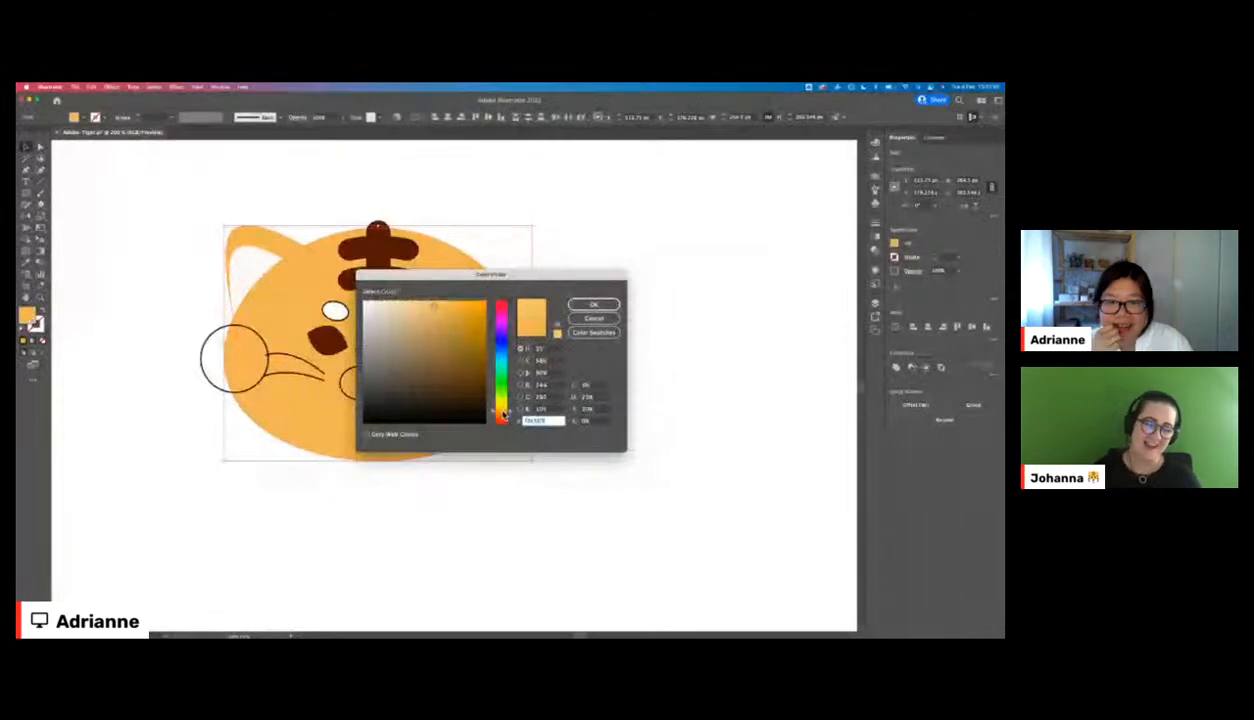
pyautogui.click(591, 304)
pyautogui.click(428, 185)
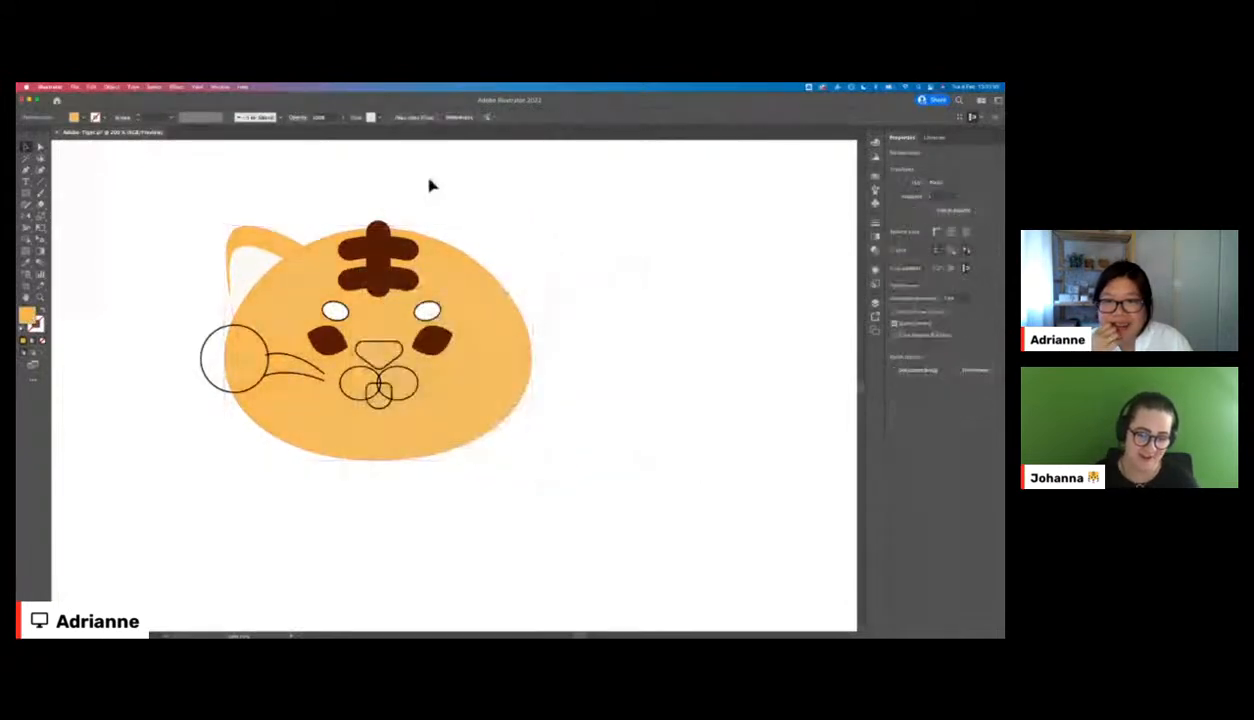
# - Sample the inner ear's off-white, stroke-free look onto both eyebrow ovals
pyautogui.click(343, 311)
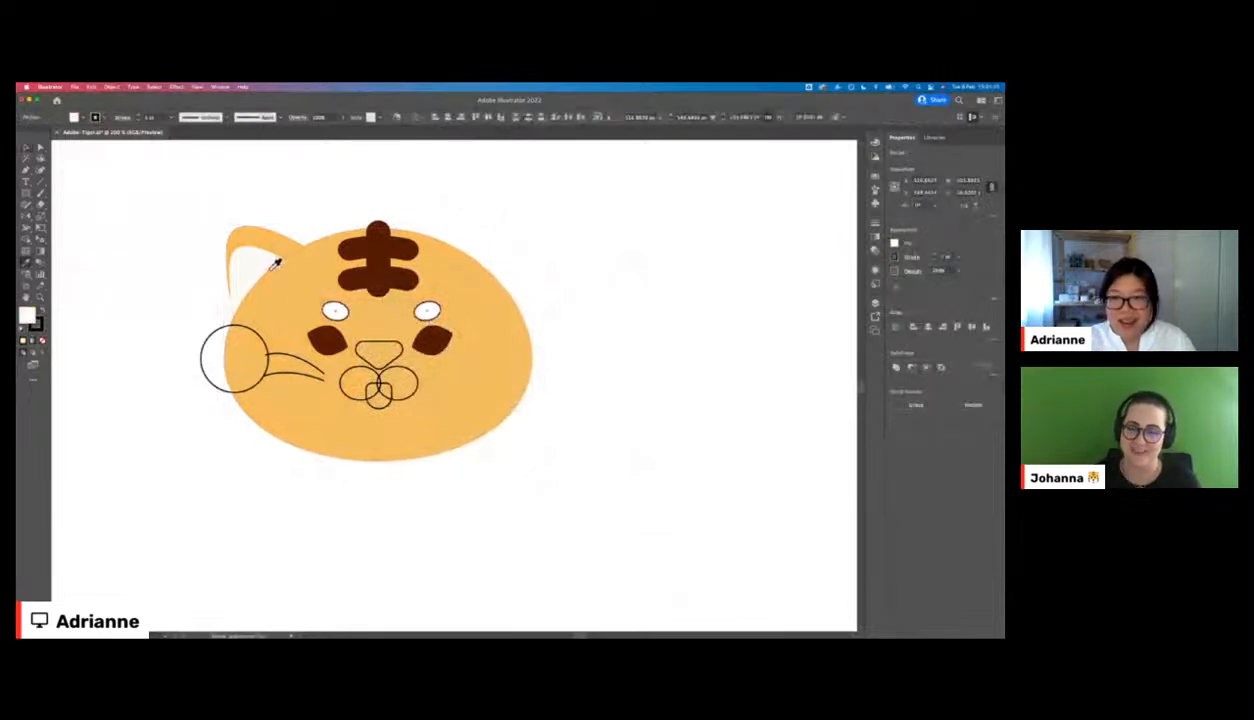
pyautogui.click(352, 195)
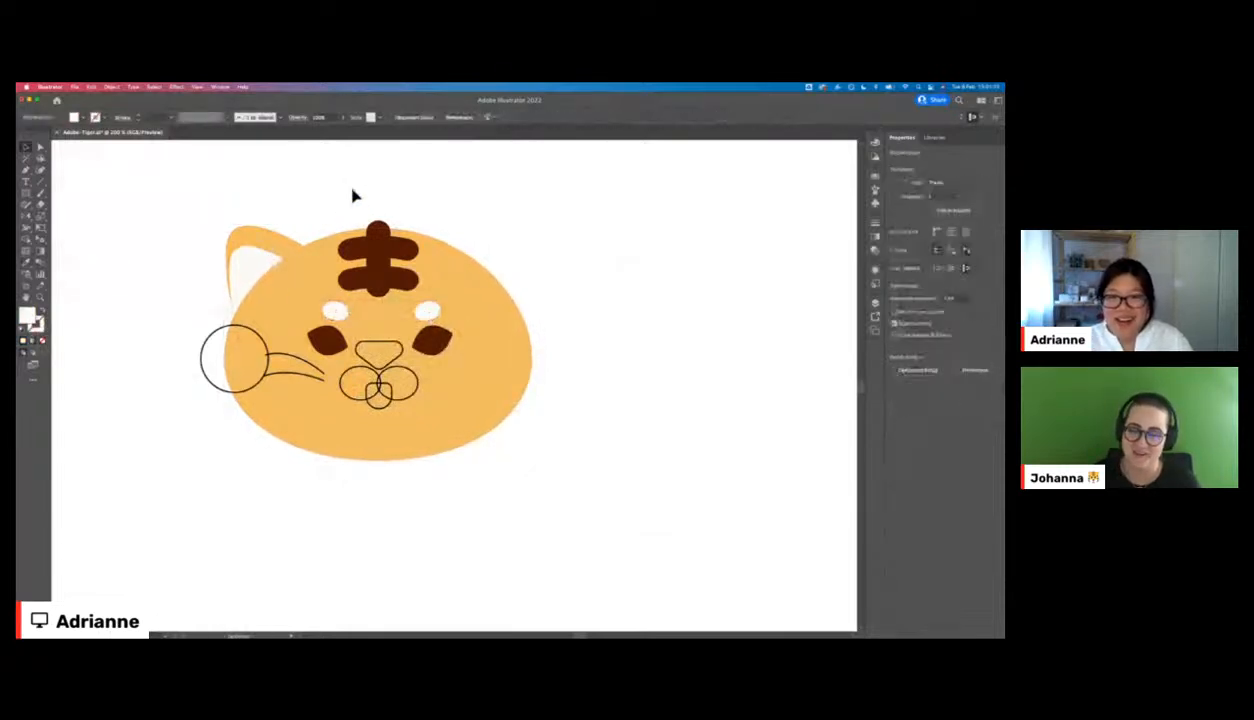
# - Swap the nose's fill and stroke so it has no outline, and fill it with a light peach
pyautogui.click(397, 345)
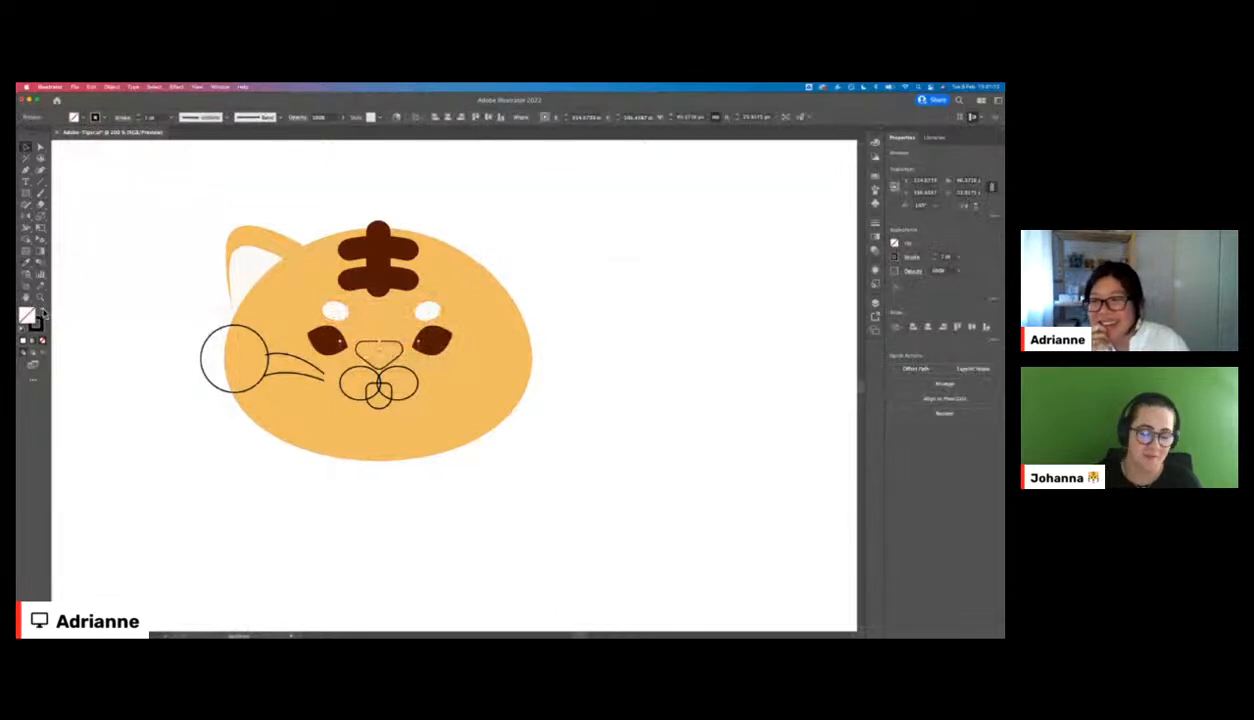
pyautogui.click(42, 309)
pyautogui.doubleClick(28, 316)
pyautogui.click(502, 419)
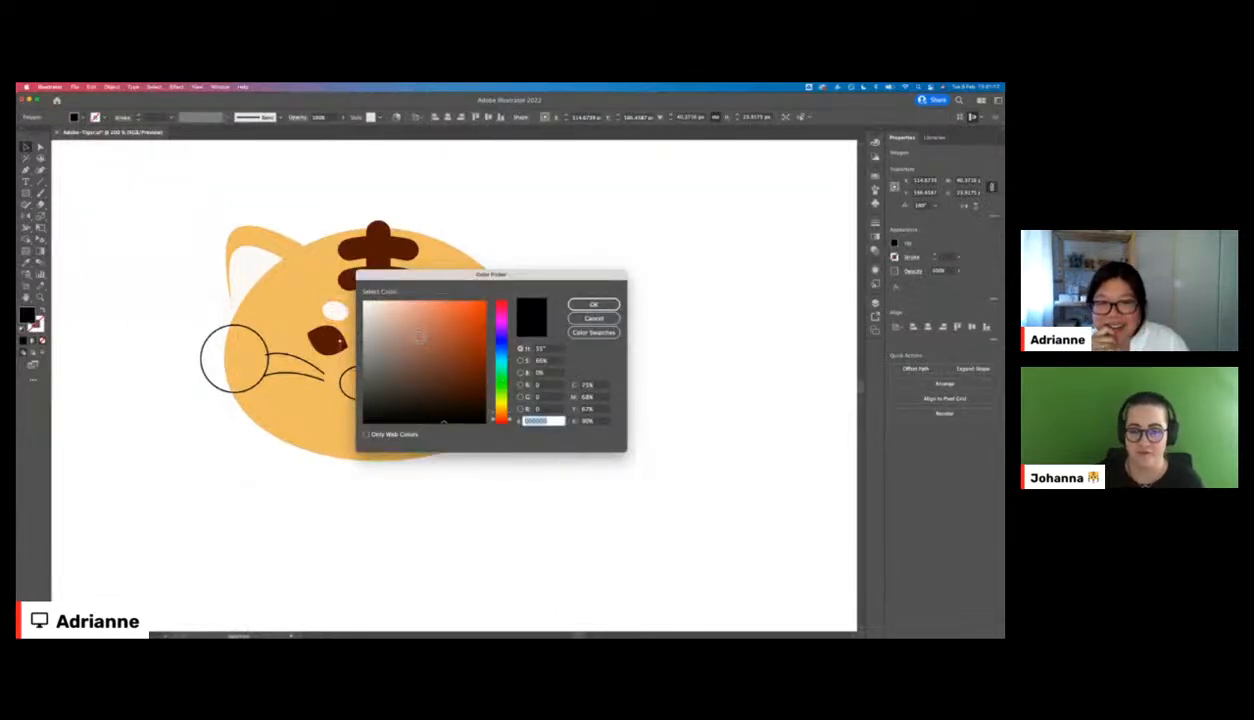
pyautogui.click(409, 307)
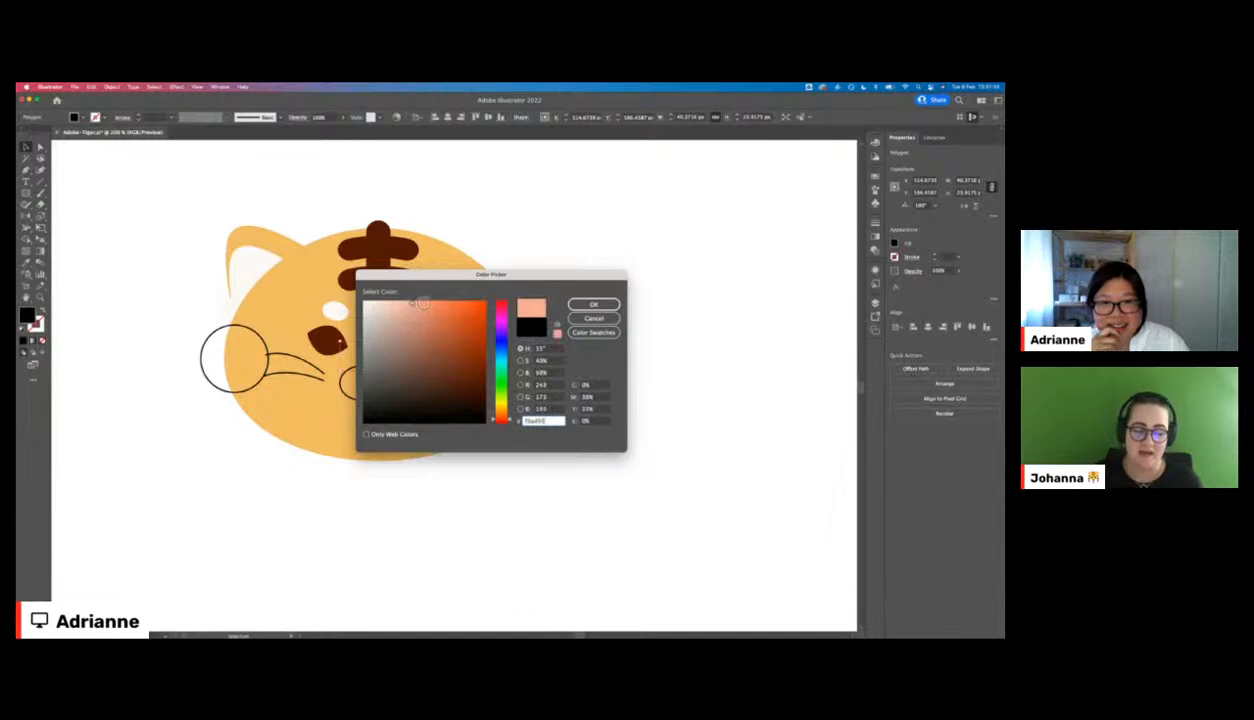
pyautogui.moveTo(504, 418); pyautogui.dragTo(502, 414)
pyautogui.moveTo(444, 309); pyautogui.dragTo(433, 297)
pyautogui.moveTo(513, 416); pyautogui.dragTo(507, 421)
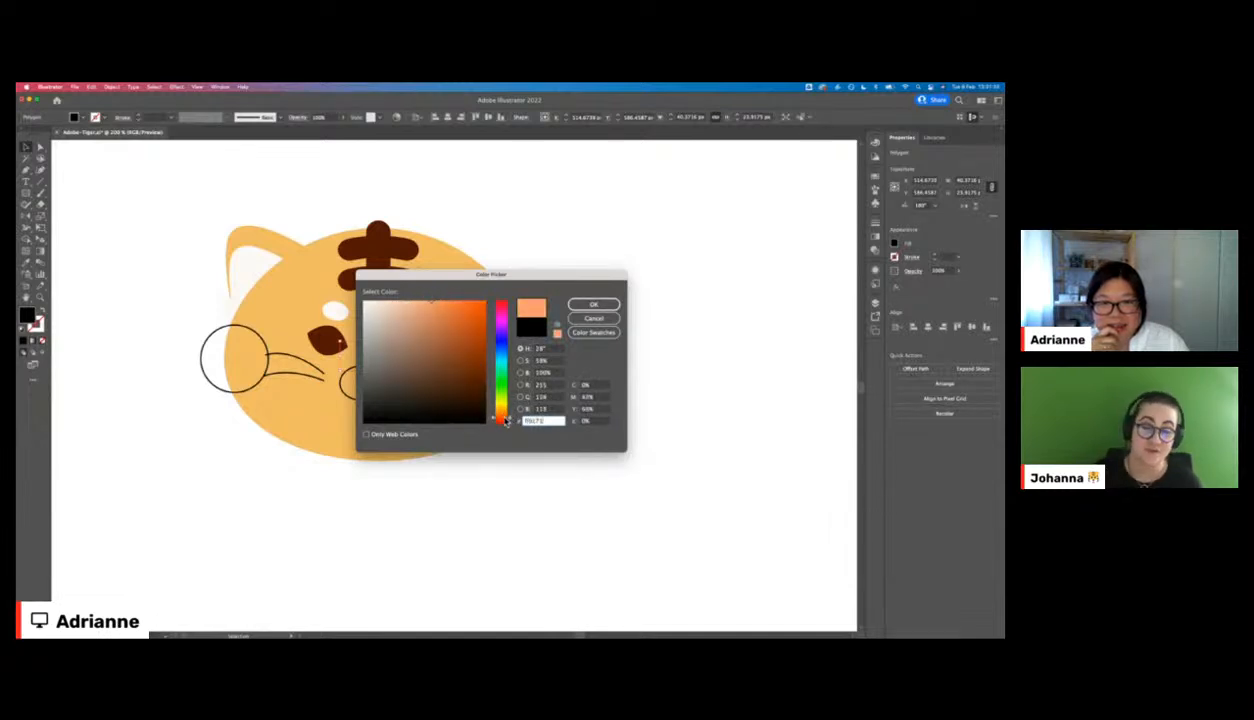
pyautogui.moveTo(425, 302); pyautogui.dragTo(414, 289)
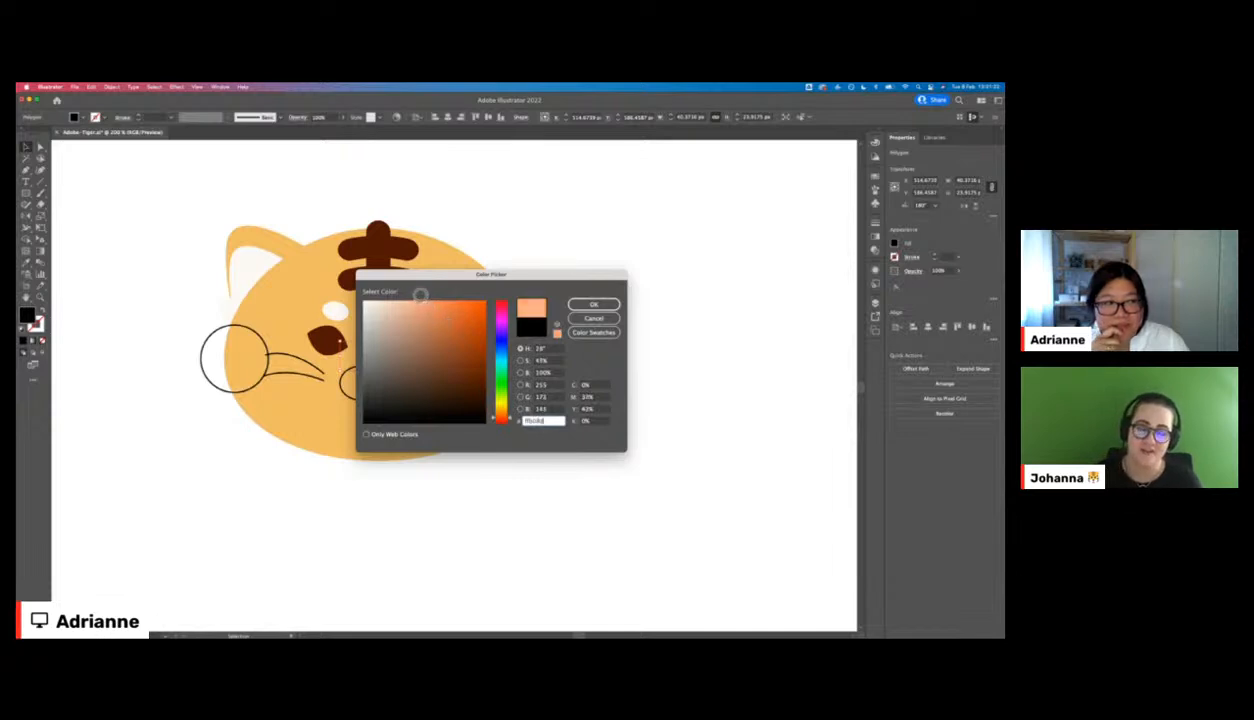
pyautogui.click(593, 304)
pyautogui.click(669, 322)
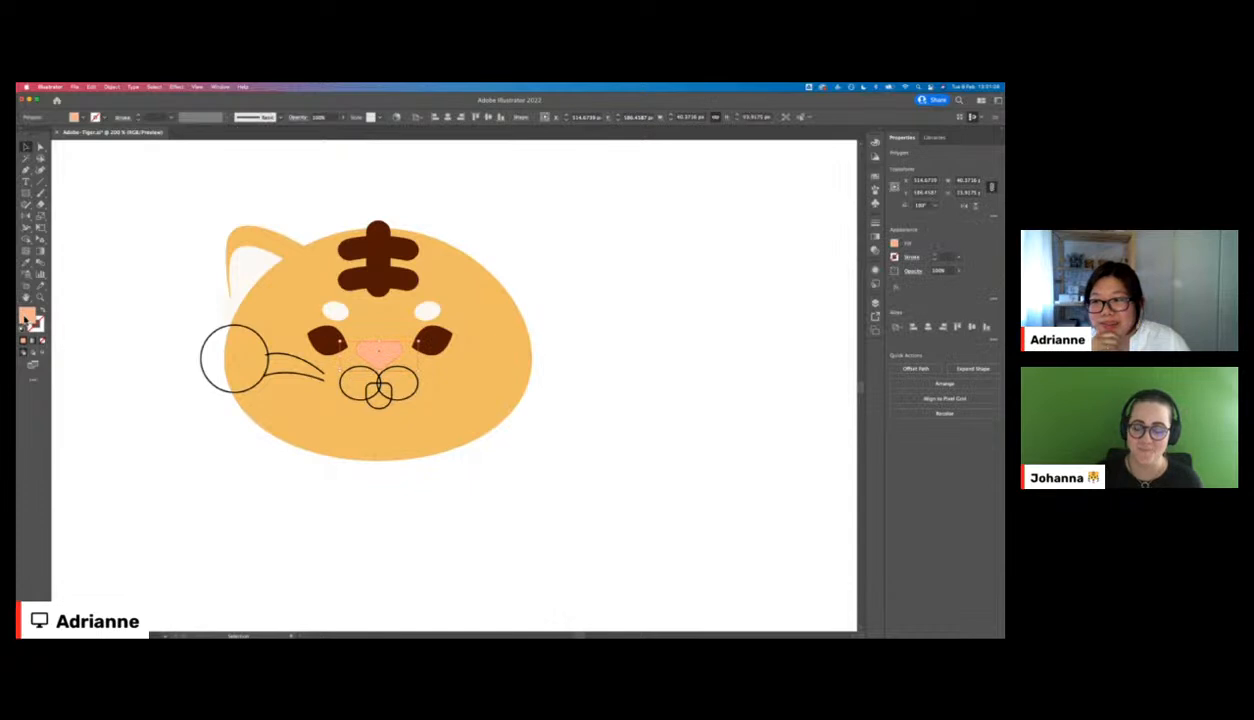
# - Try a slightly more saturated peach as the nose's fill
pyautogui.doubleClick(27, 315)
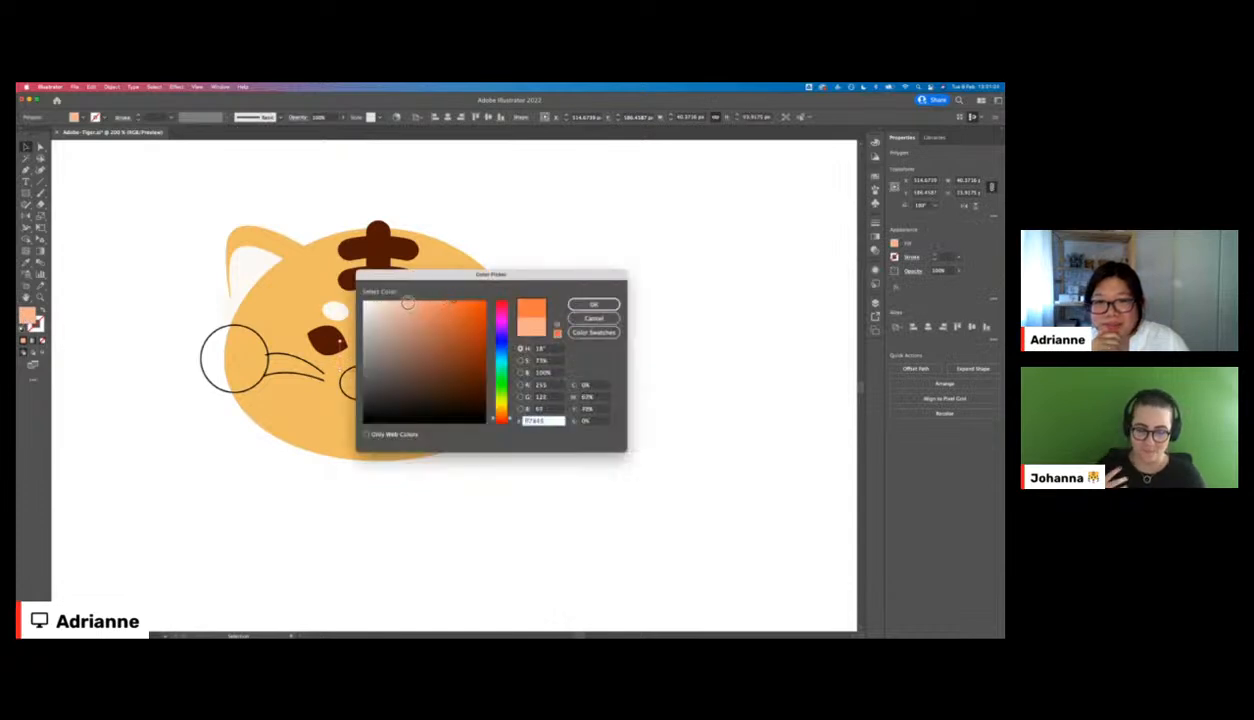
pyautogui.click(433, 299)
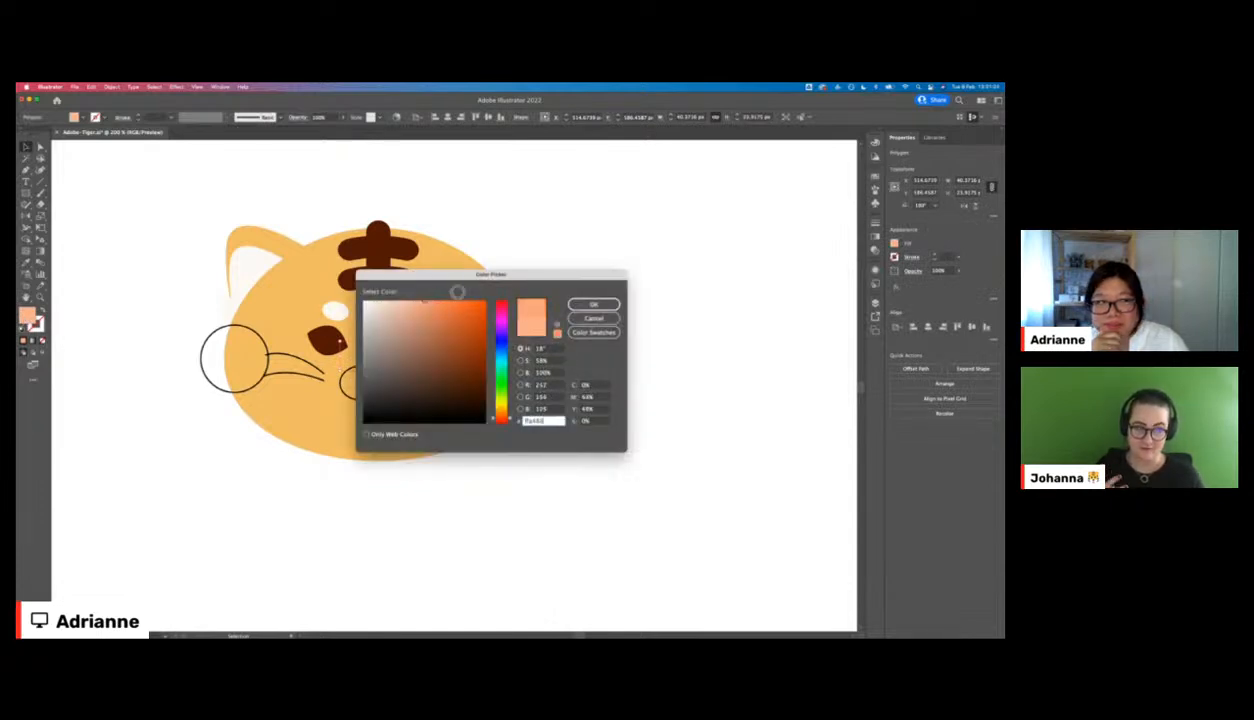
pyautogui.click(593, 304)
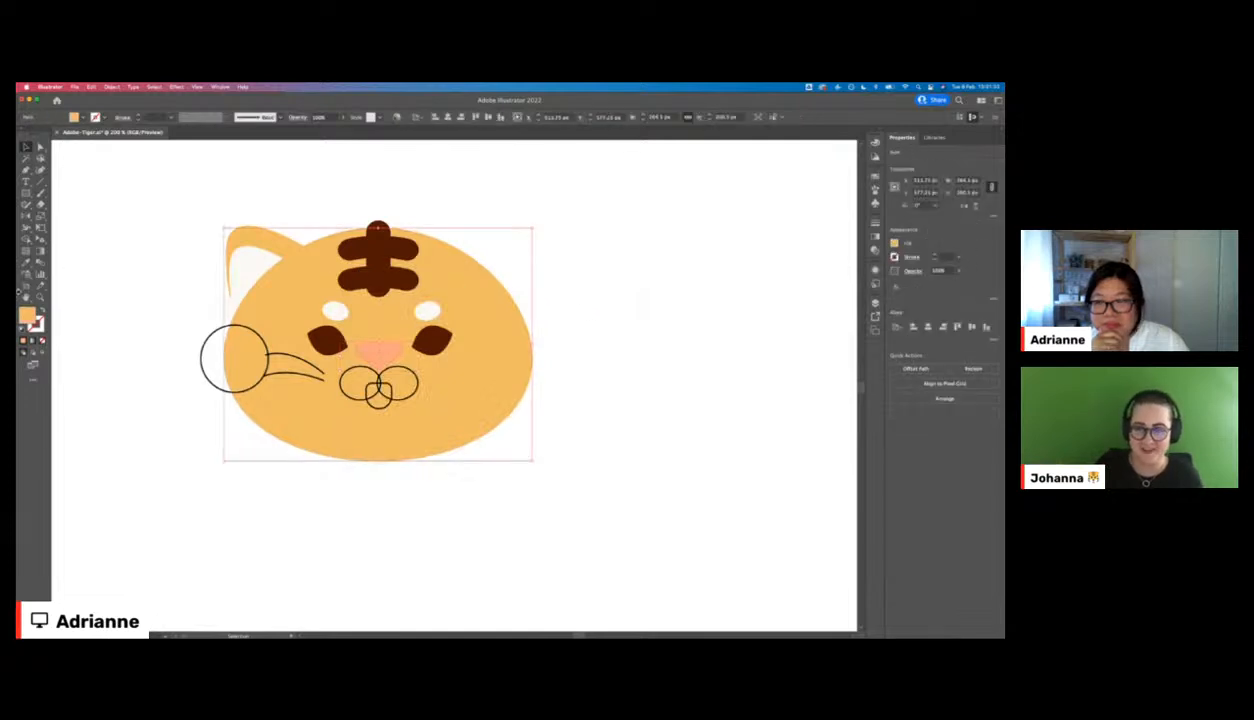
# - Try a deeper, more saturated orange as the head's fill
pyautogui.doubleClick(30, 316)
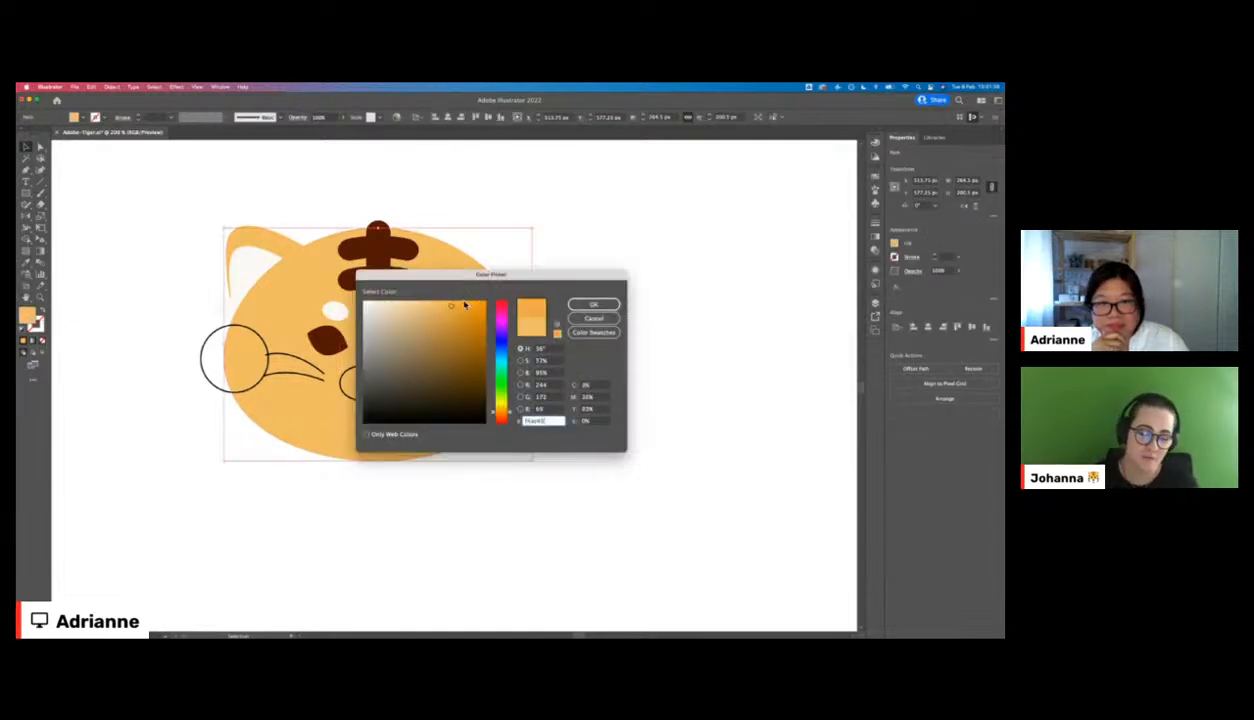
pyautogui.click(593, 304)
pyautogui.click(582, 294)
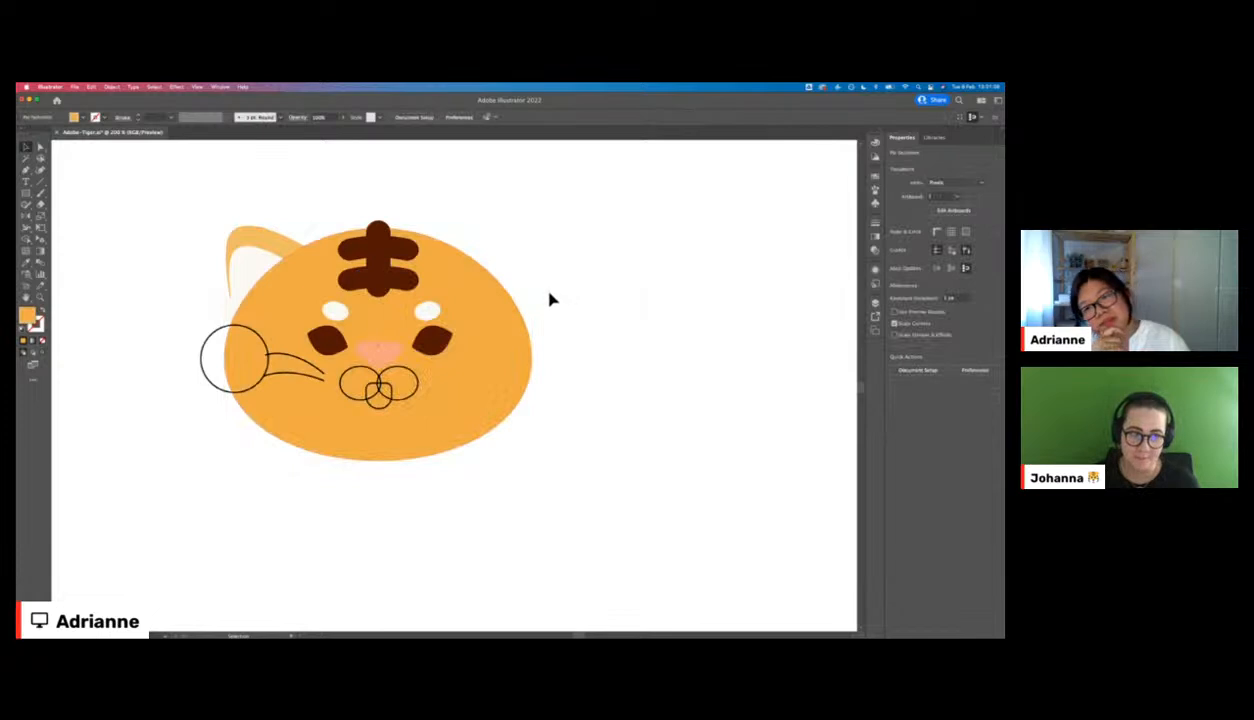
pyautogui.click(398, 326)
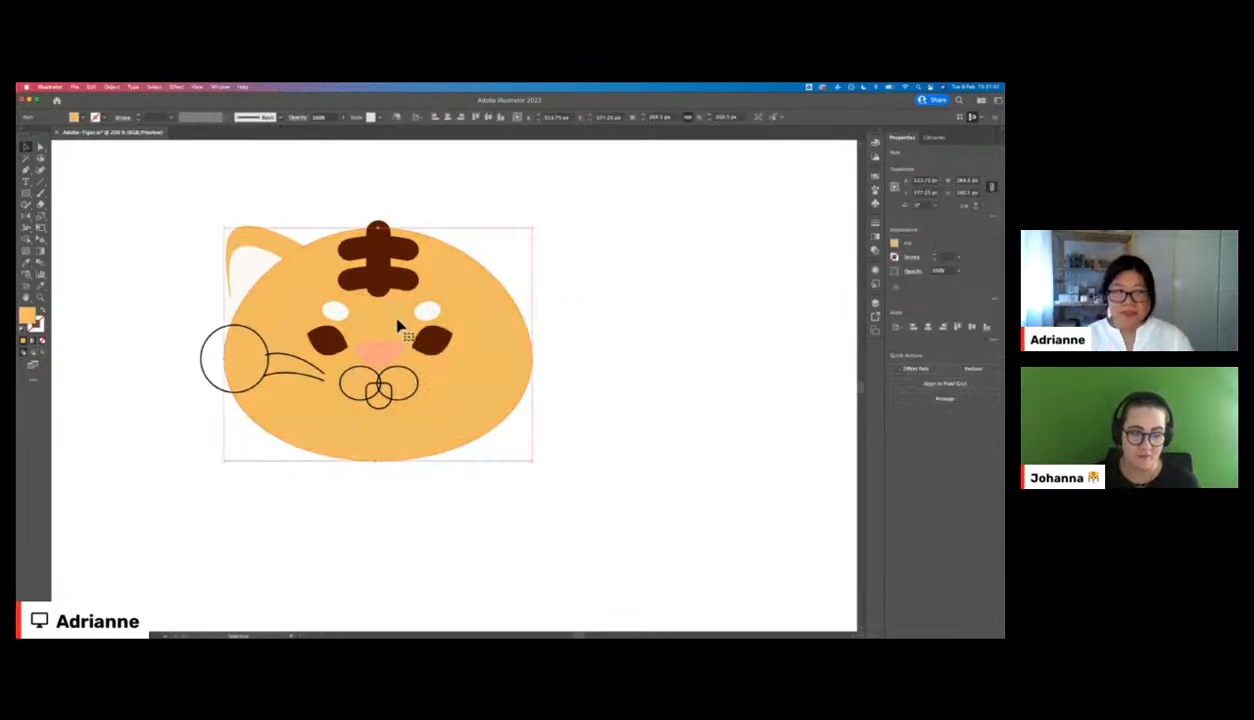
# - Change the nose's fill to a darker, more muted orange than the head
pyautogui.click(372, 350)
pyautogui.doubleClick(29, 316)
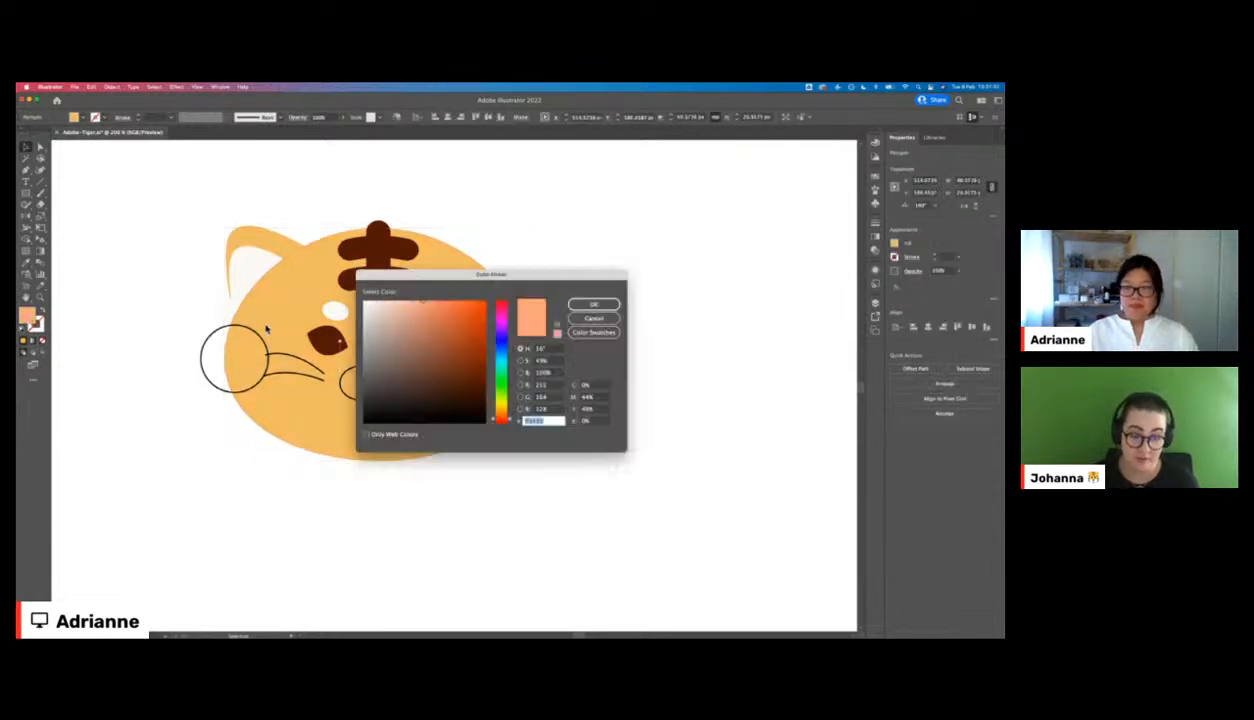
pyautogui.click(503, 416)
pyautogui.click(436, 317)
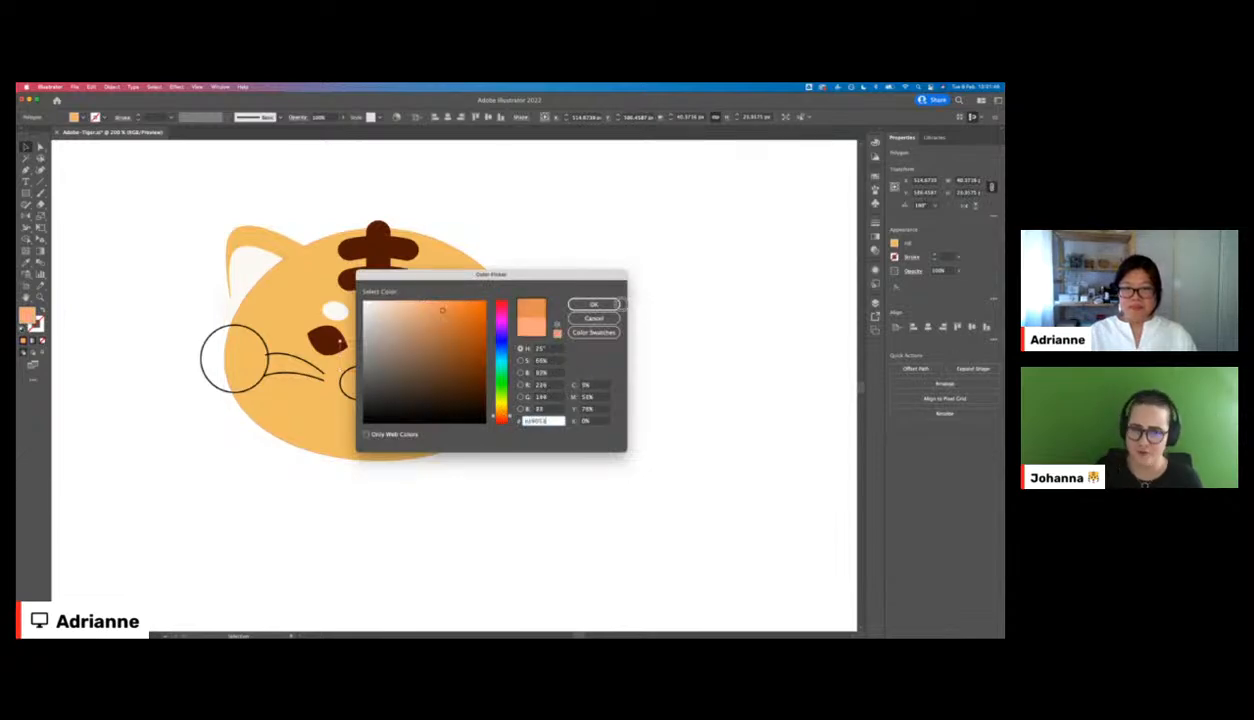
pyautogui.click(593, 304)
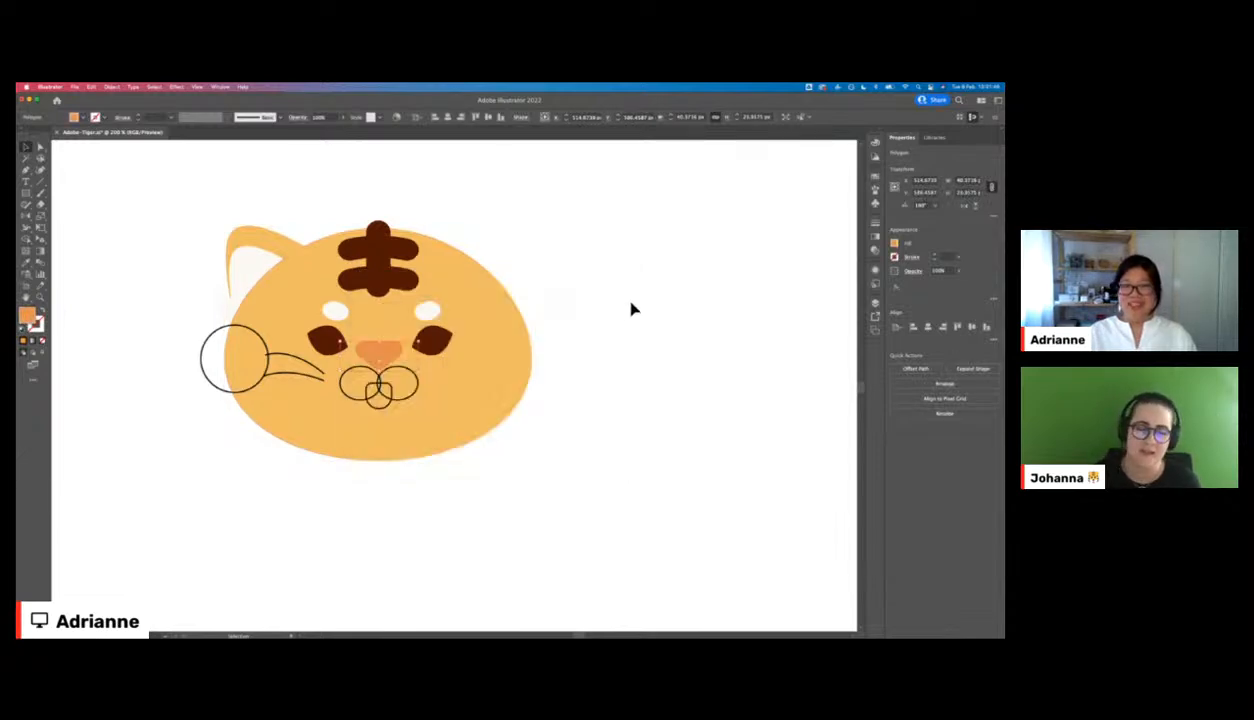
# - Sample the head's light orange, stroke-free look onto both muzzle ovals below the nose
pyautogui.click(399, 368)
pyautogui.keyDown('shift'); pyautogui.click(361, 369); pyautogui.keyUp('shift')
pyautogui.press('i')
pyautogui.click(404, 308)
pyautogui.press('v')
# - Sample the nose's orange, stroke-free look onto the small mouth shape between the muzzle ovals
pyautogui.click(378, 410)
pyautogui.click(378, 399)
pyautogui.press('i')
pyautogui.click(377, 352)
pyautogui.press('v')
# - Bring both muzzle ovals in front of the mouth shape so they cover its upper part
pyautogui.click(350, 378)
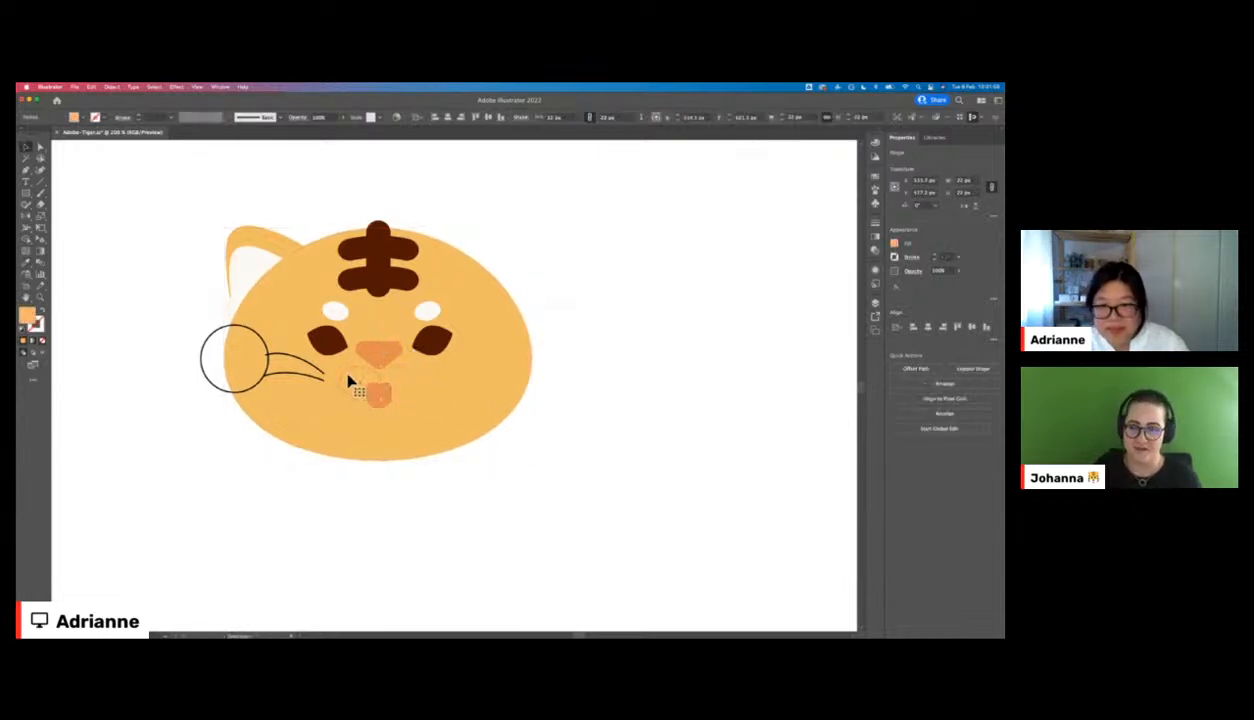
pyautogui.keyDown('shift'); pyautogui.click(408, 384); pyautogui.keyUp('shift')
pyautogui.click(470, 387)
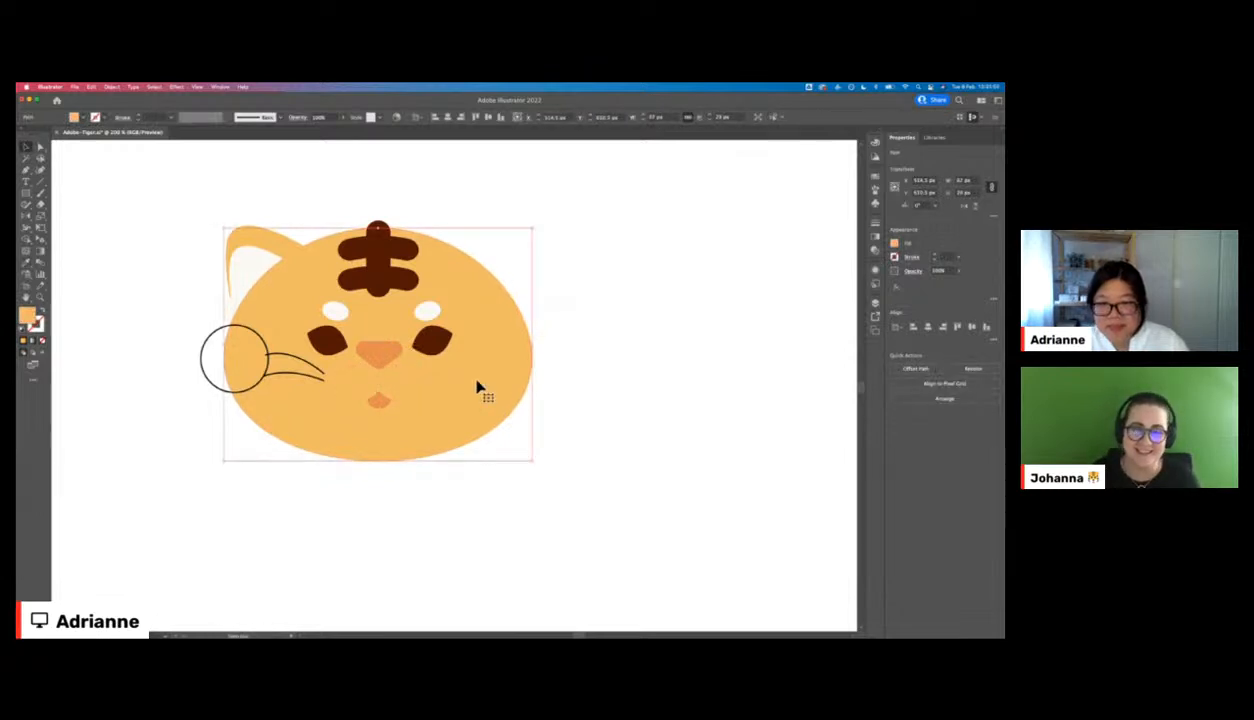
# - Sample the inner ear's off-white, stroke-free look onto the large cheek circle at the head's edge
pyautogui.click(242, 328)
pyautogui.press('i')
pyautogui.click(244, 266)
pyautogui.press('v')
pyautogui.click(125, 292)
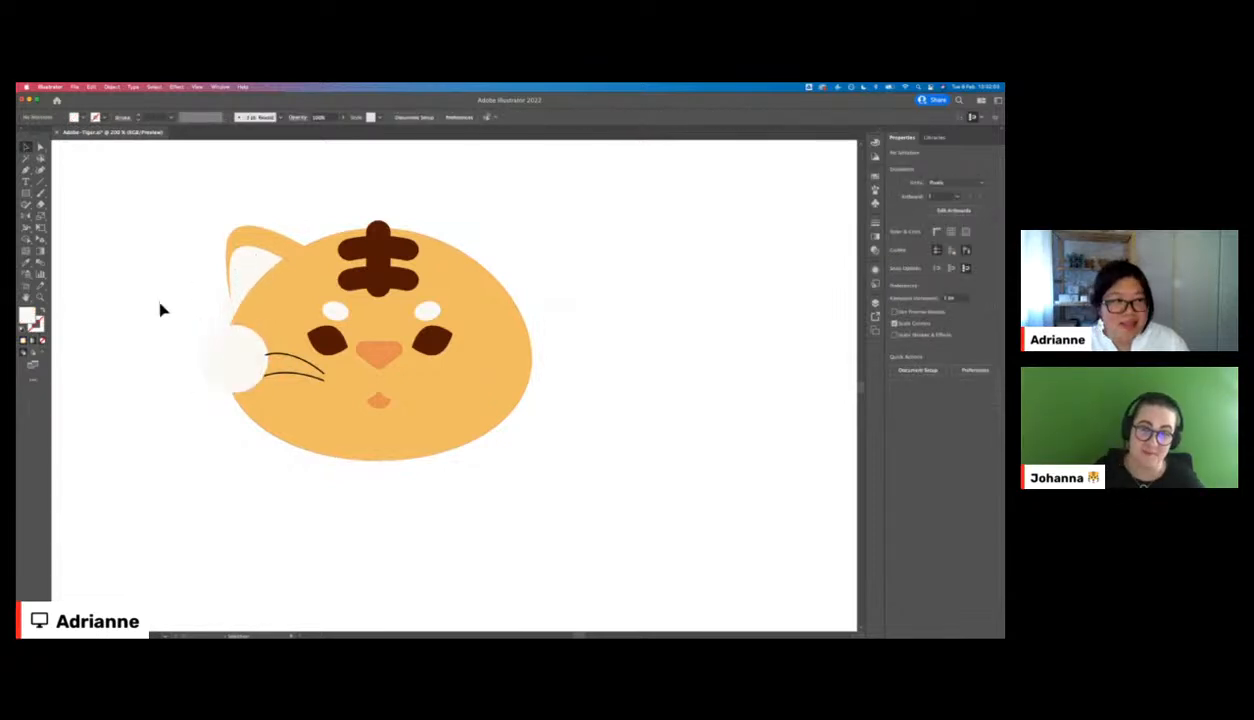
# - Recolour the outer cheek circle and the inner ear together with a slightly yellowish off-white fill
pyautogui.click(252, 352)
pyautogui.keyDown('shift'); pyautogui.click(255, 269); pyautogui.keyUp('shift')
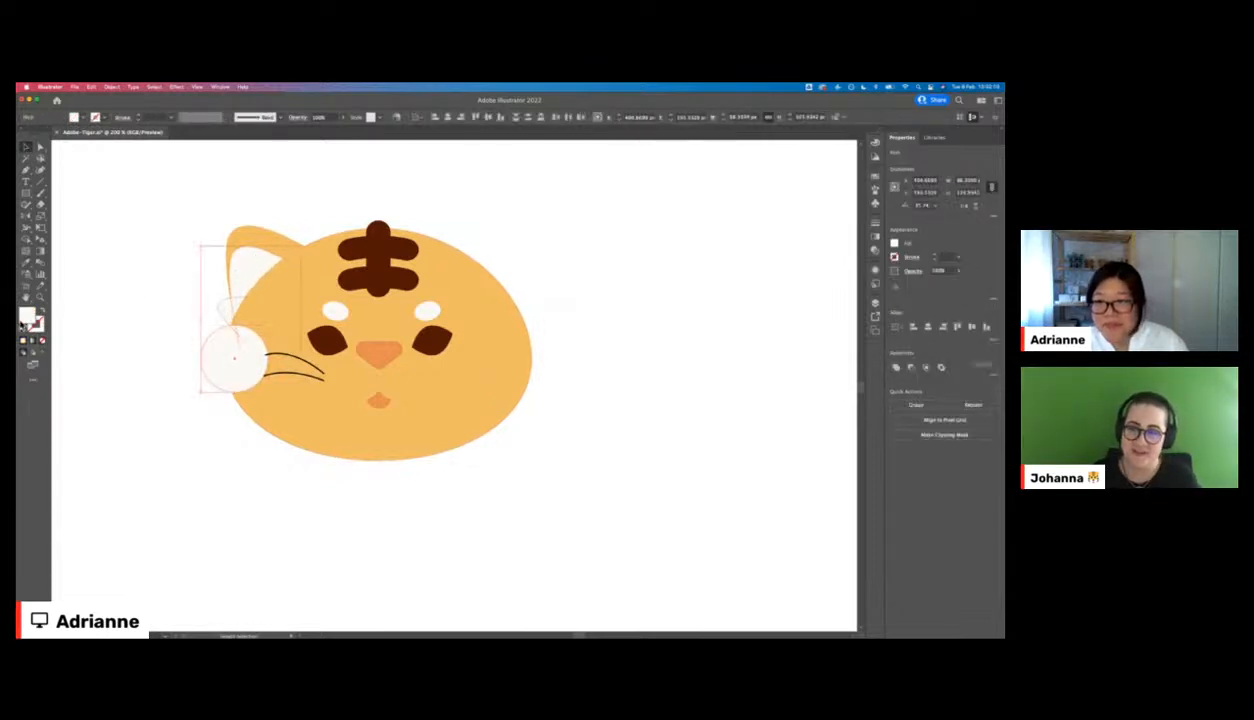
pyautogui.doubleClick(28, 315)
pyautogui.click(506, 409)
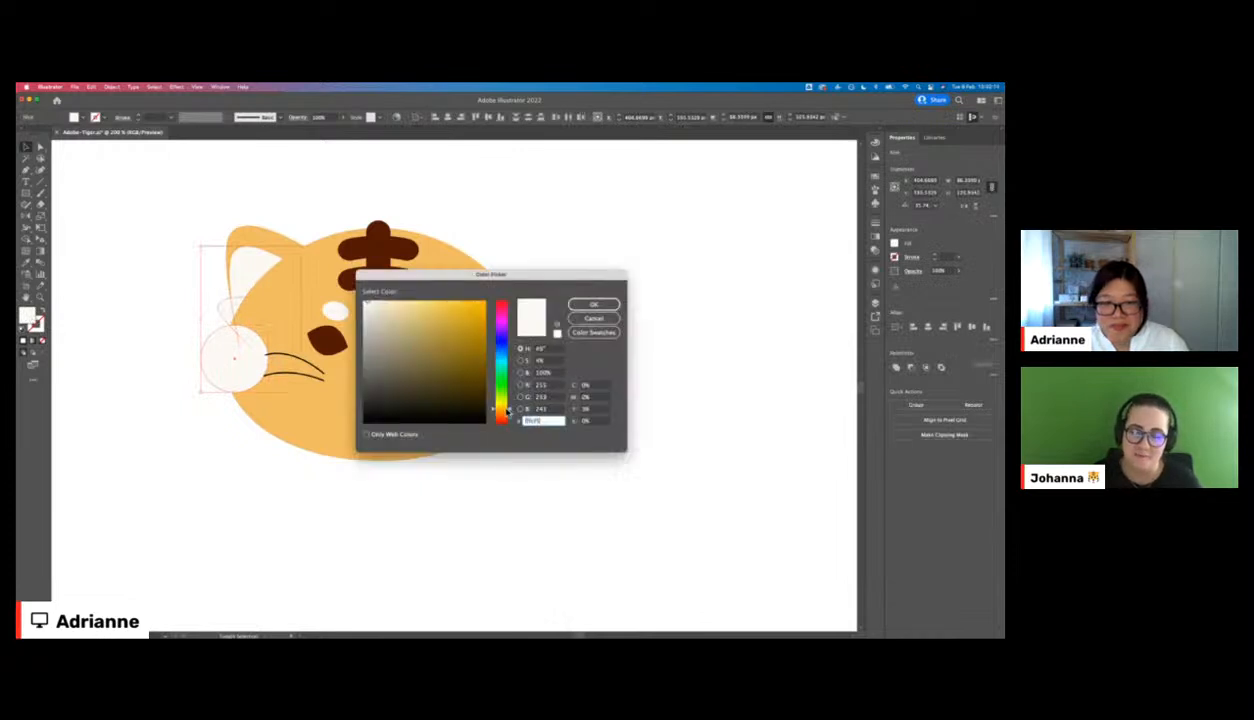
pyautogui.click(594, 304)
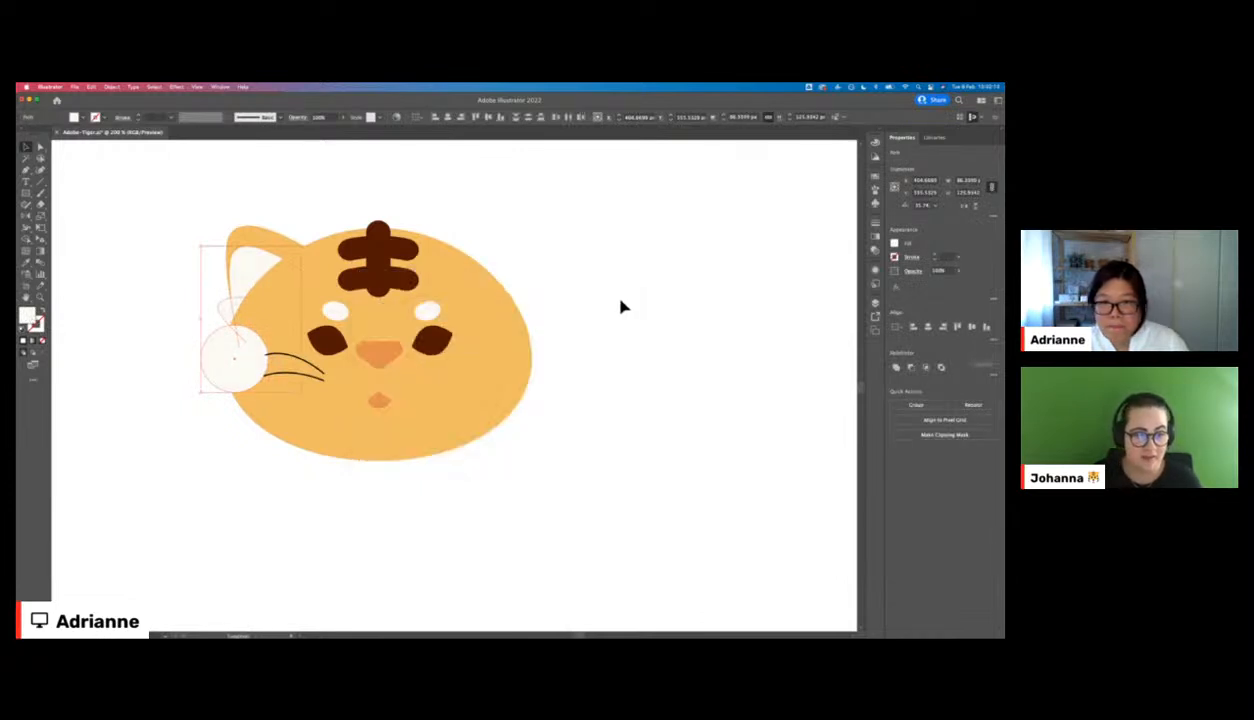
pyautogui.click(700, 327)
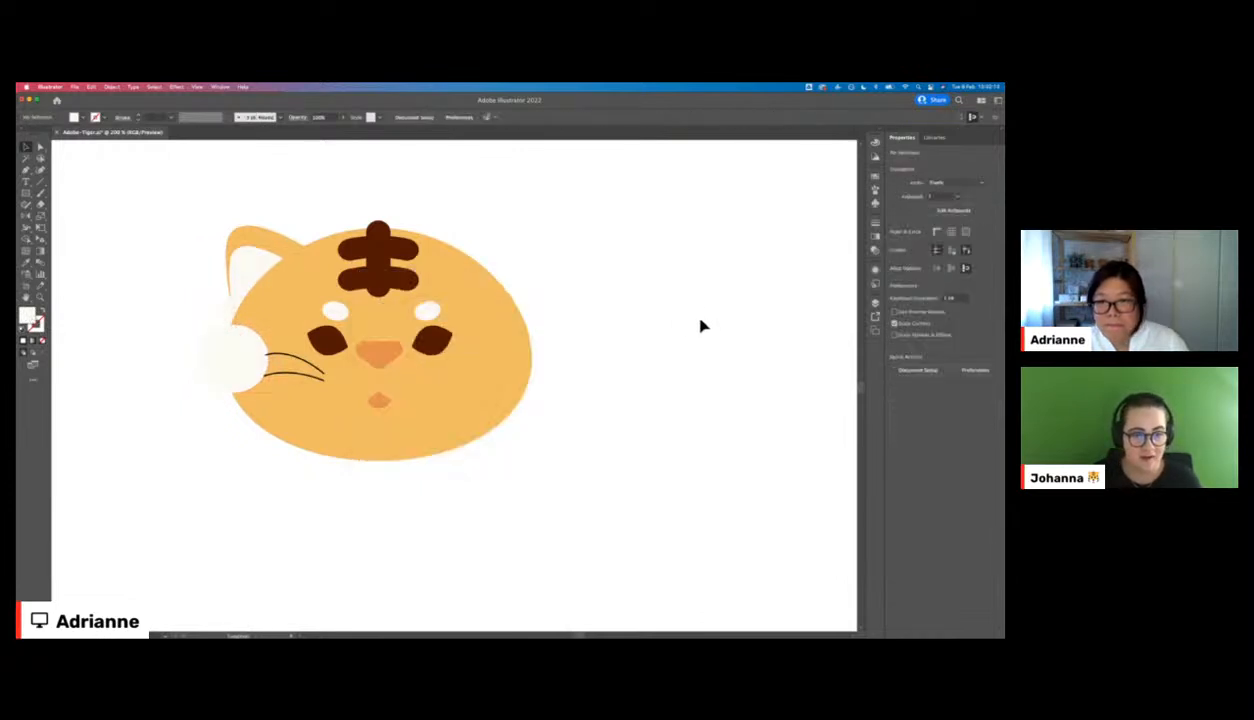
# - Draw a closed off-white cheek patch over the face's lower left with the Pen tool and shift it slightly down
pyautogui.click(256, 374)
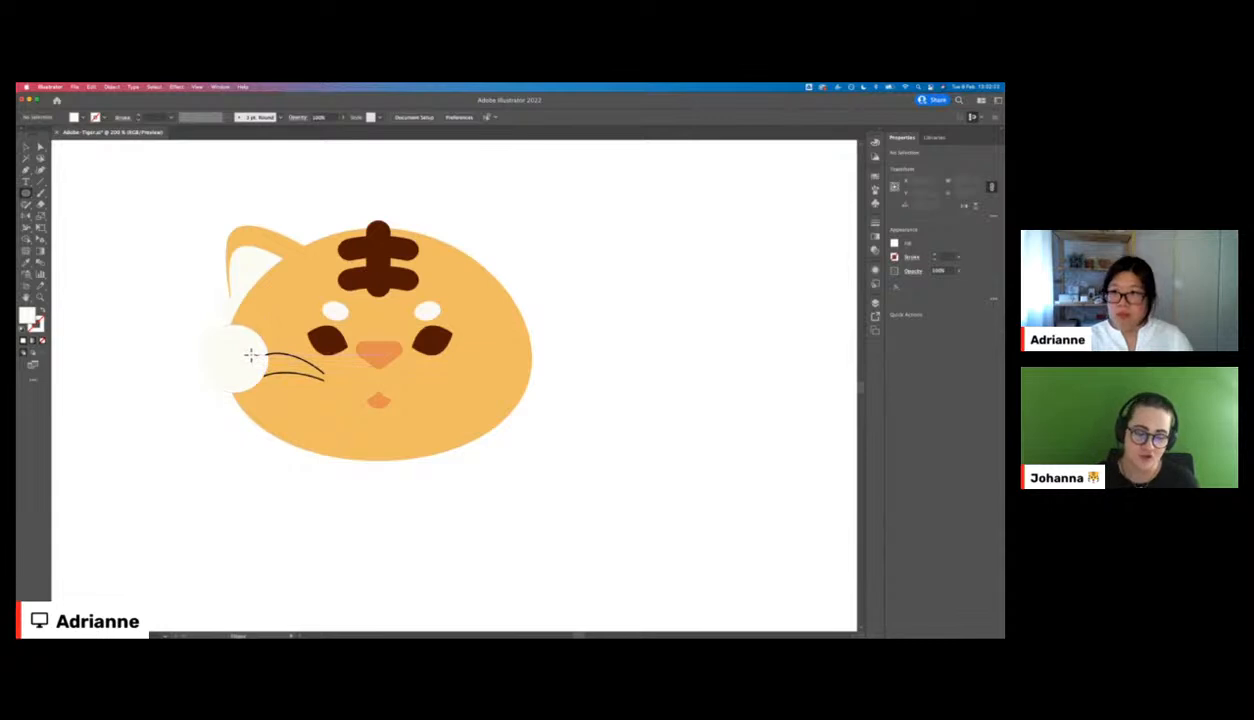
pyautogui.press('p')
pyautogui.click(251, 352)
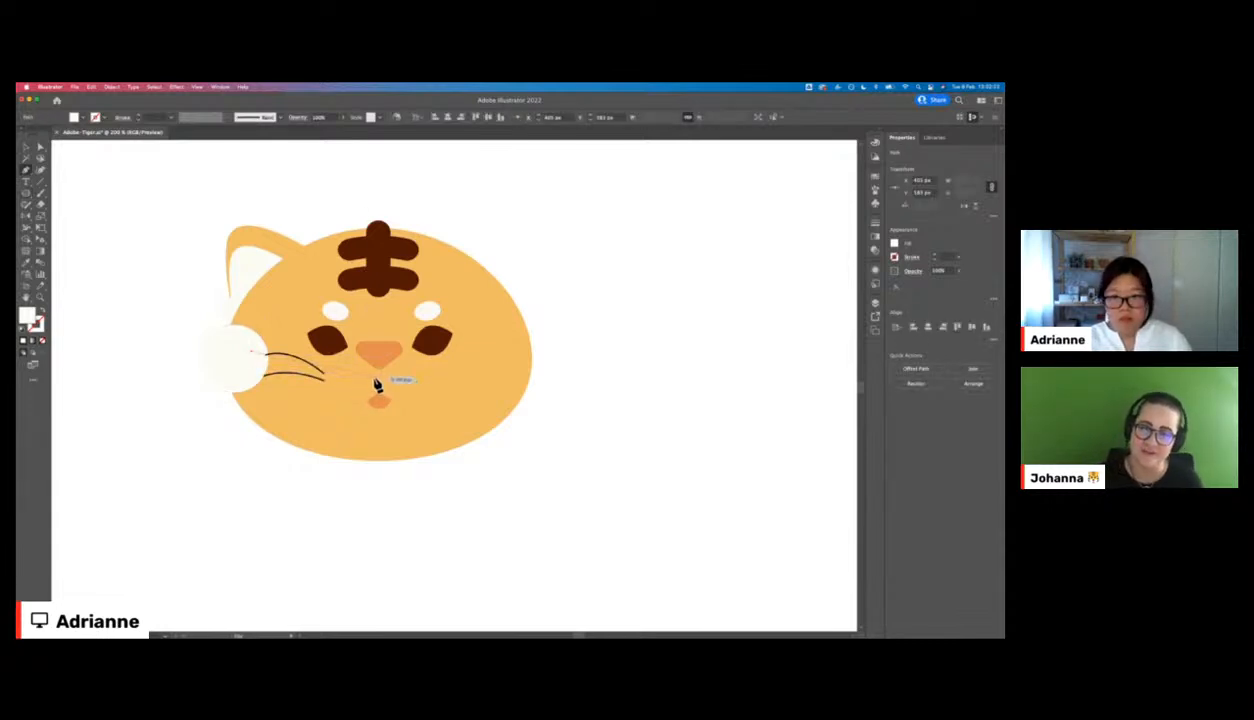
pyautogui.moveTo(378, 375); pyautogui.dragTo(440, 414)
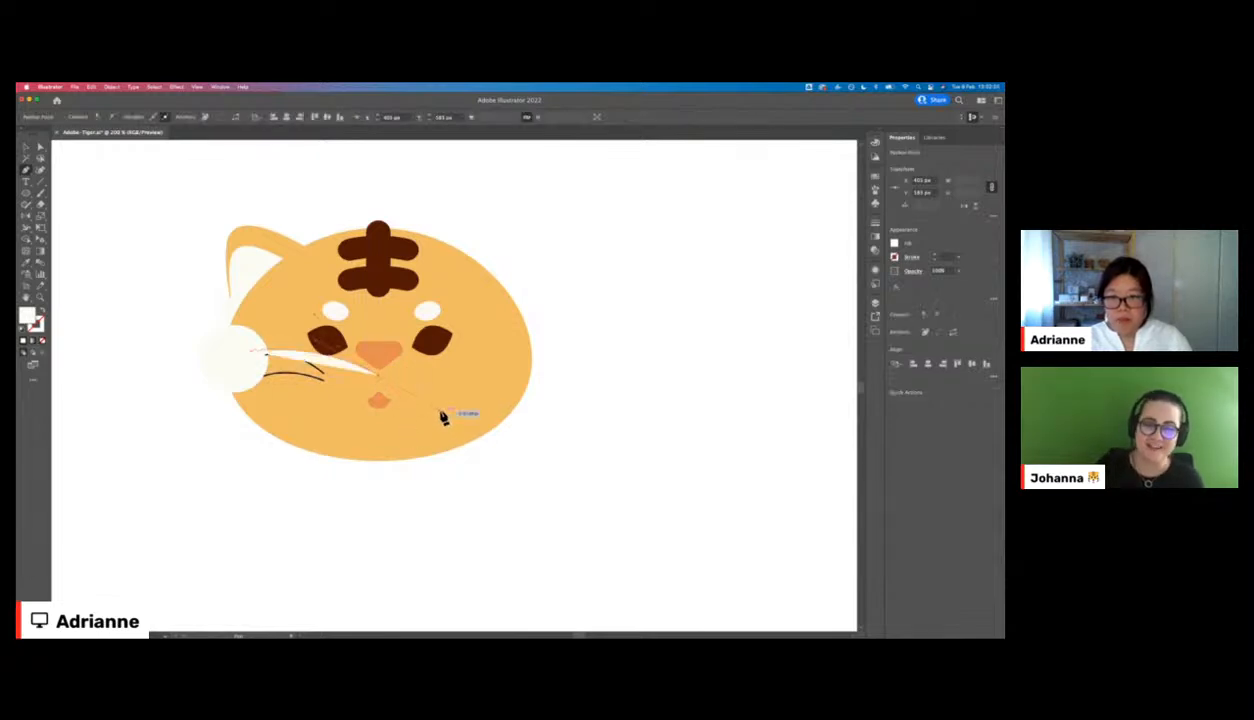
pyautogui.moveTo(228, 441); pyautogui.dragTo(216, 409)
pyautogui.click(222, 379)
pyautogui.press('v')
pyautogui.click(470, 470)
pyautogui.click(327, 416)
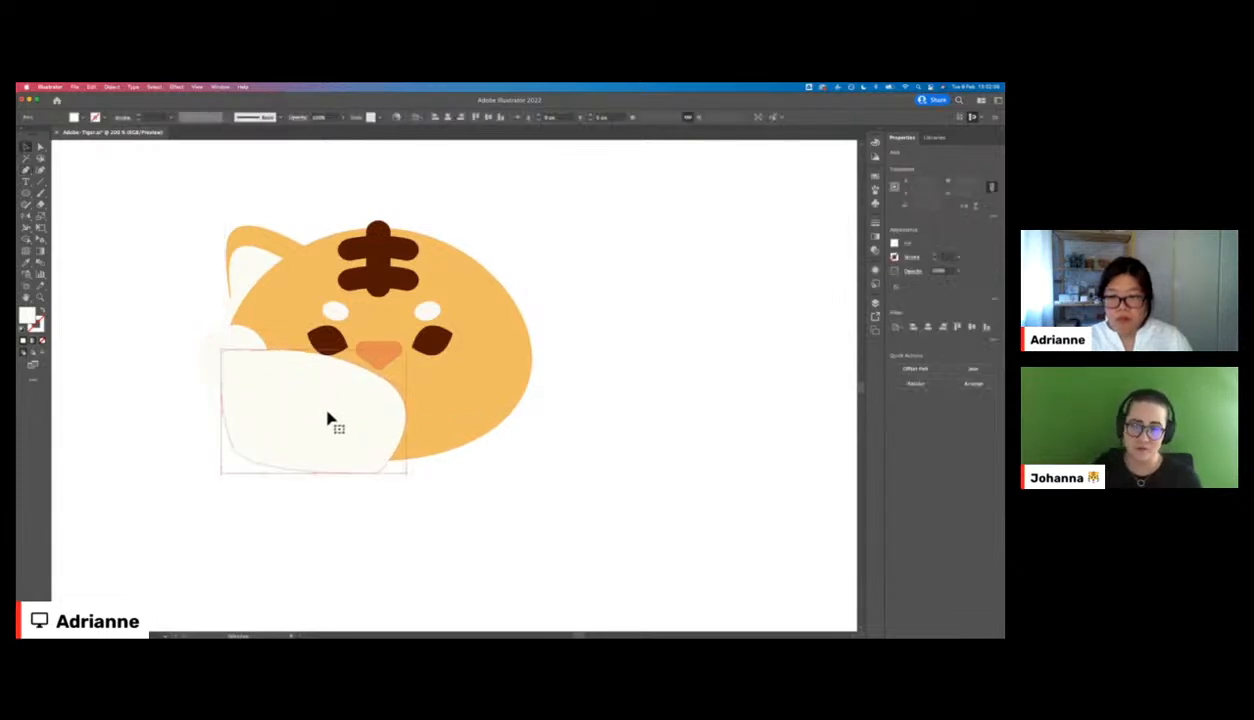
pyautogui.moveTo(327, 414)
pyautogui.mouseDown()
pyautogui.moveTo(323, 427)
pyautogui.moveTo(341, 400)
pyautogui.mouseUp()
pyautogui.press('super+shift+a')
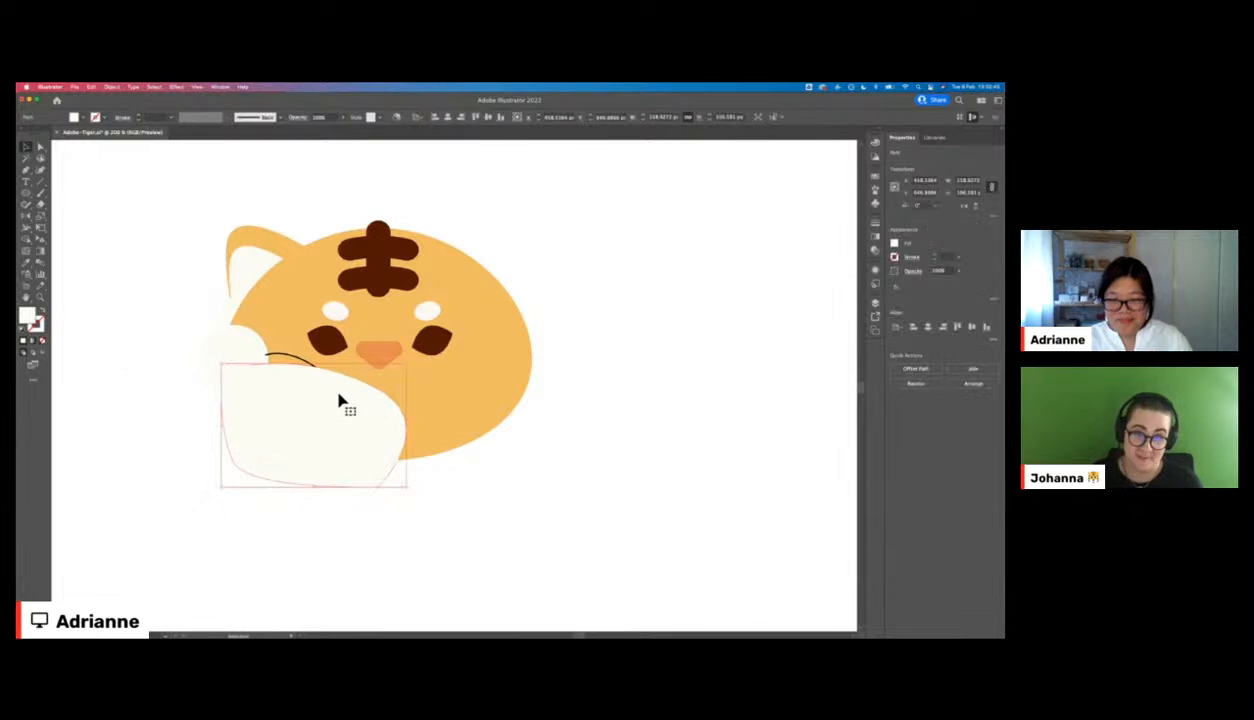
# - Draw an off-white circle about 43 px wide and place it on the cheek patch's upper edge as fluff
pyautogui.moveTo(280, 353); pyautogui.dragTo(331, 386)
pyautogui.press('v')
pyautogui.moveTo(307, 379); pyautogui.dragTo(288, 377)
# - Cut the cheek patch and small circle, paste them inside the orange face shape using Draw Inside, and nudge them up
pyautogui.keyDown('shift'); pyautogui.click(342, 425); pyautogui.keyUp('shift')
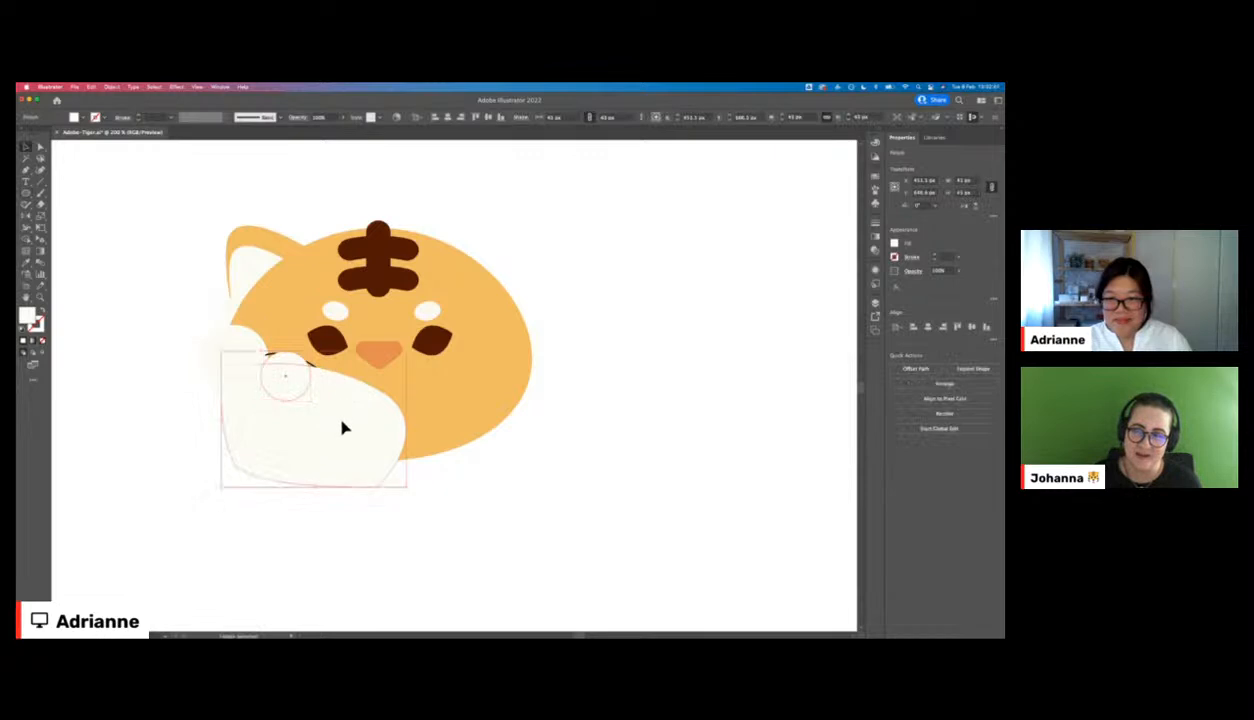
pyautogui.press('super+x')
pyautogui.click(441, 420)
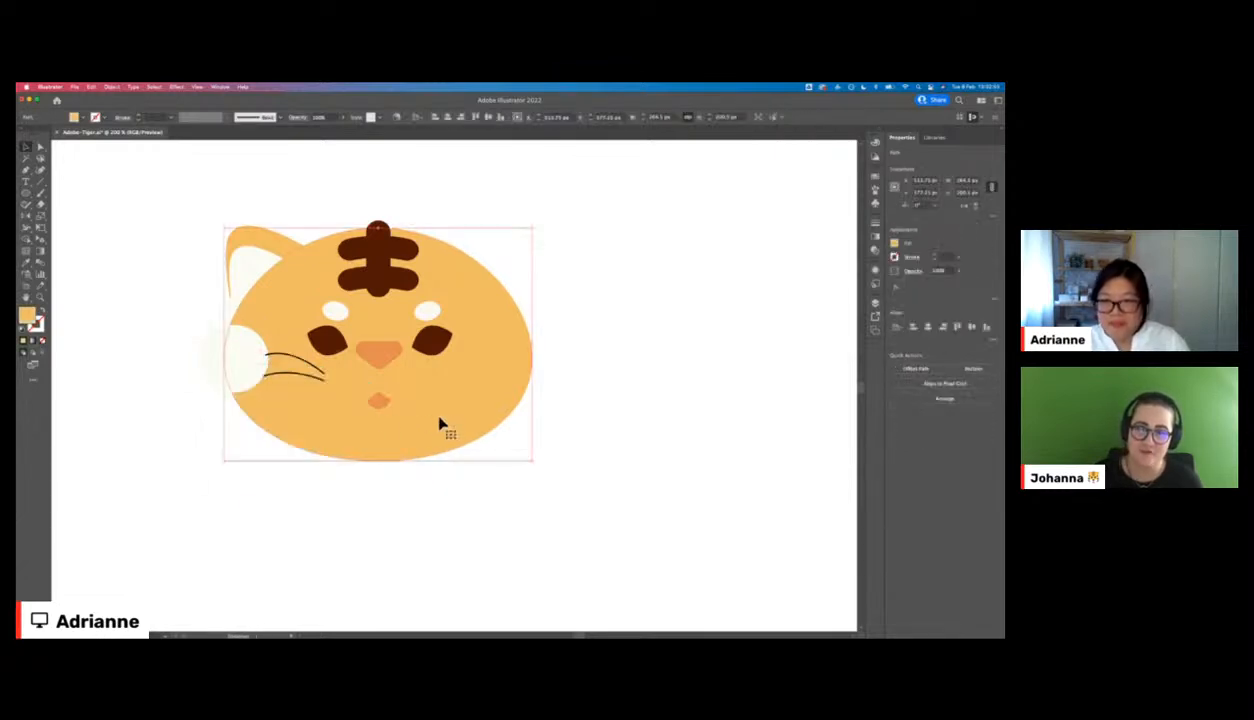
pyautogui.click(42, 352)
pyautogui.press('super+v')
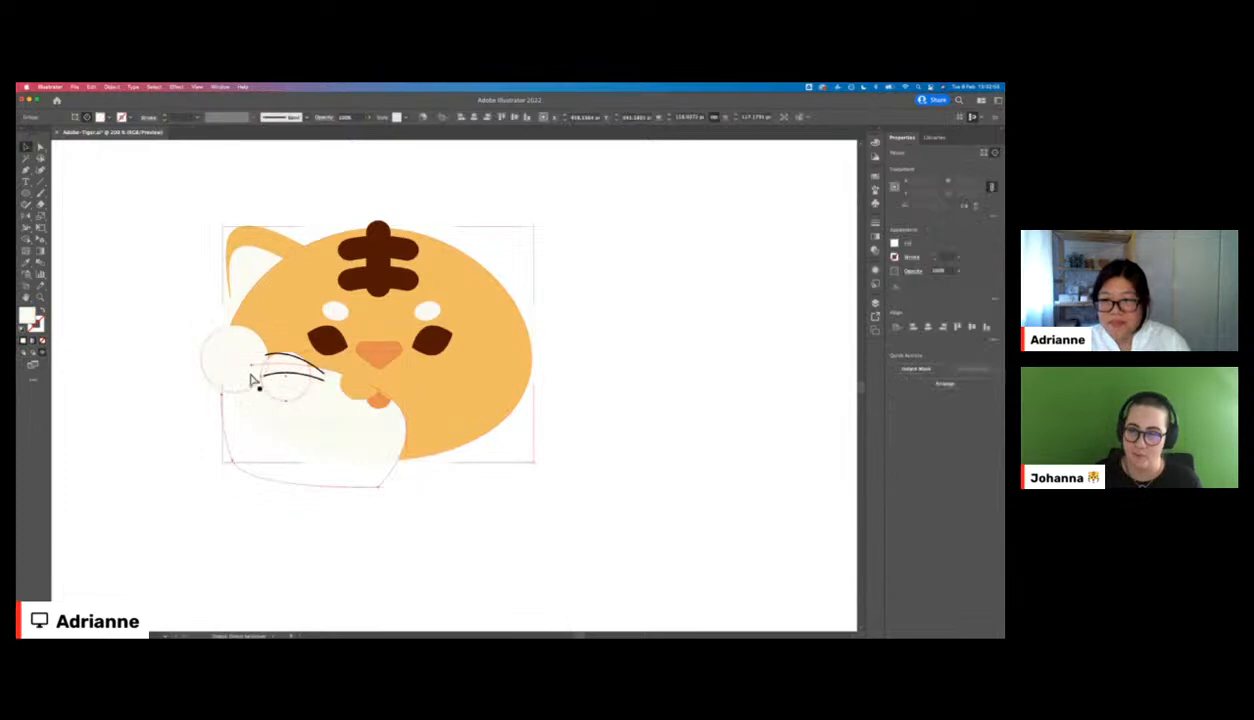
pyautogui.moveTo(335, 403); pyautogui.dragTo(335, 396)
pyautogui.click(375, 498)
pyautogui.click(287, 345)
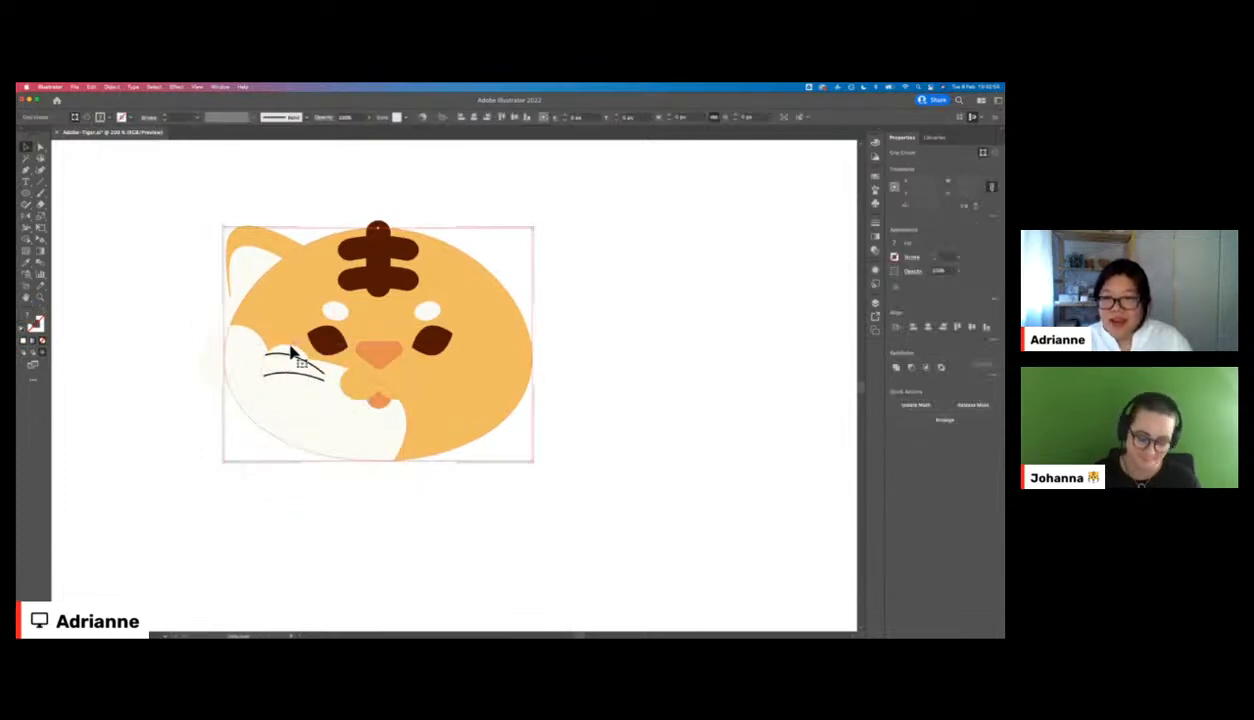
# - Nudge the outer cheek circle up, and inside the clipped face group move the small fluff circle up slightly
pyautogui.click(240, 346)
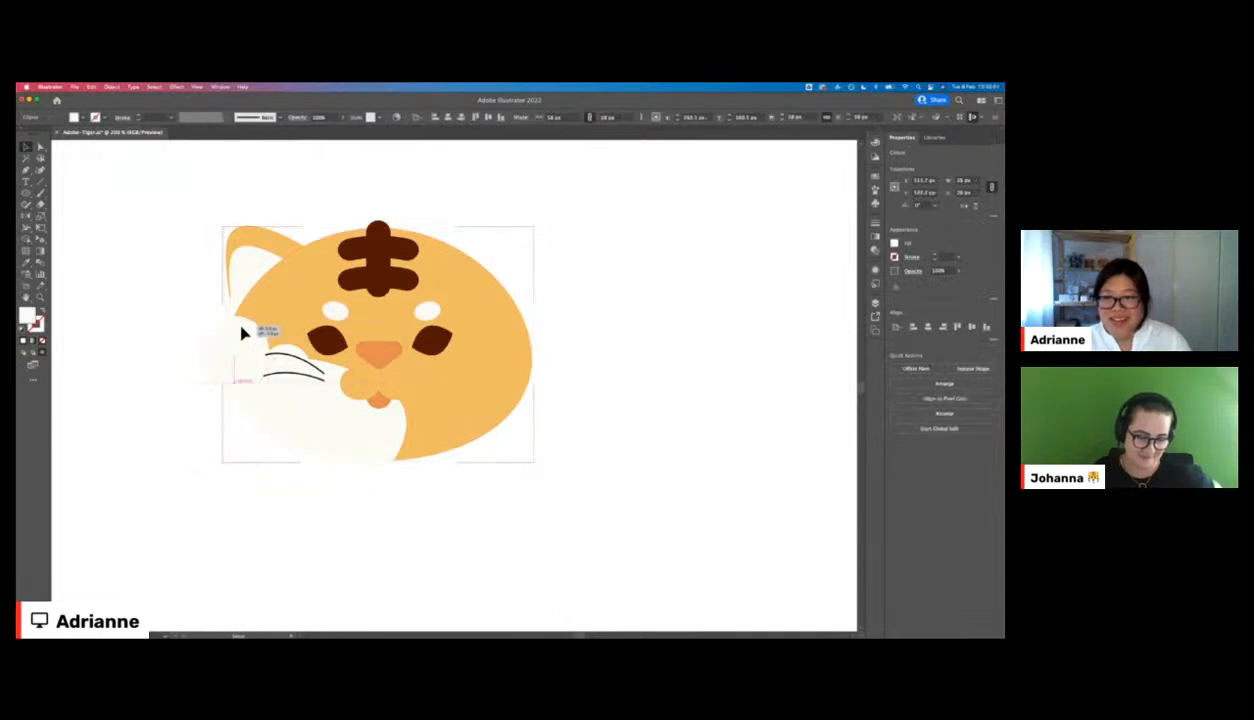
pyautogui.doubleClick(294, 355)
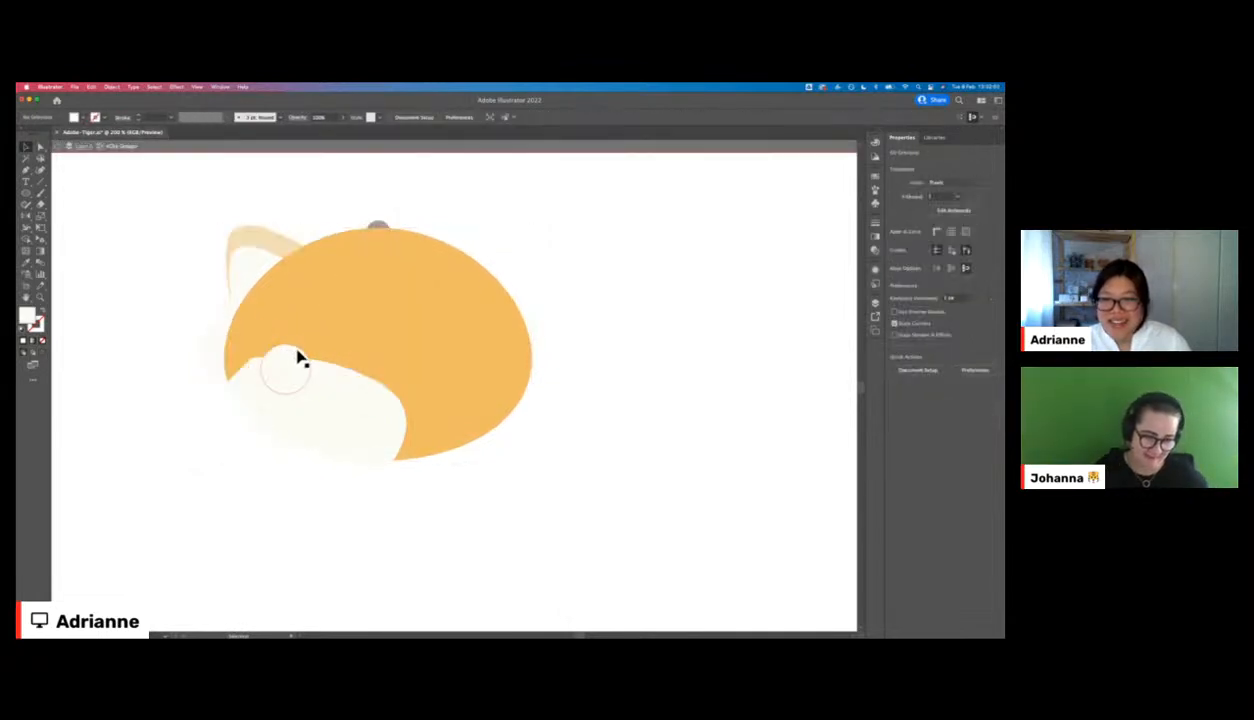
pyautogui.click(305, 360)
pyautogui.doubleClick(301, 362)
pyautogui.moveTo(298, 361)
pyautogui.mouseDown()
pyautogui.moveTo(288, 357)
pyautogui.moveTo(298, 362)
pyautogui.mouseUp()
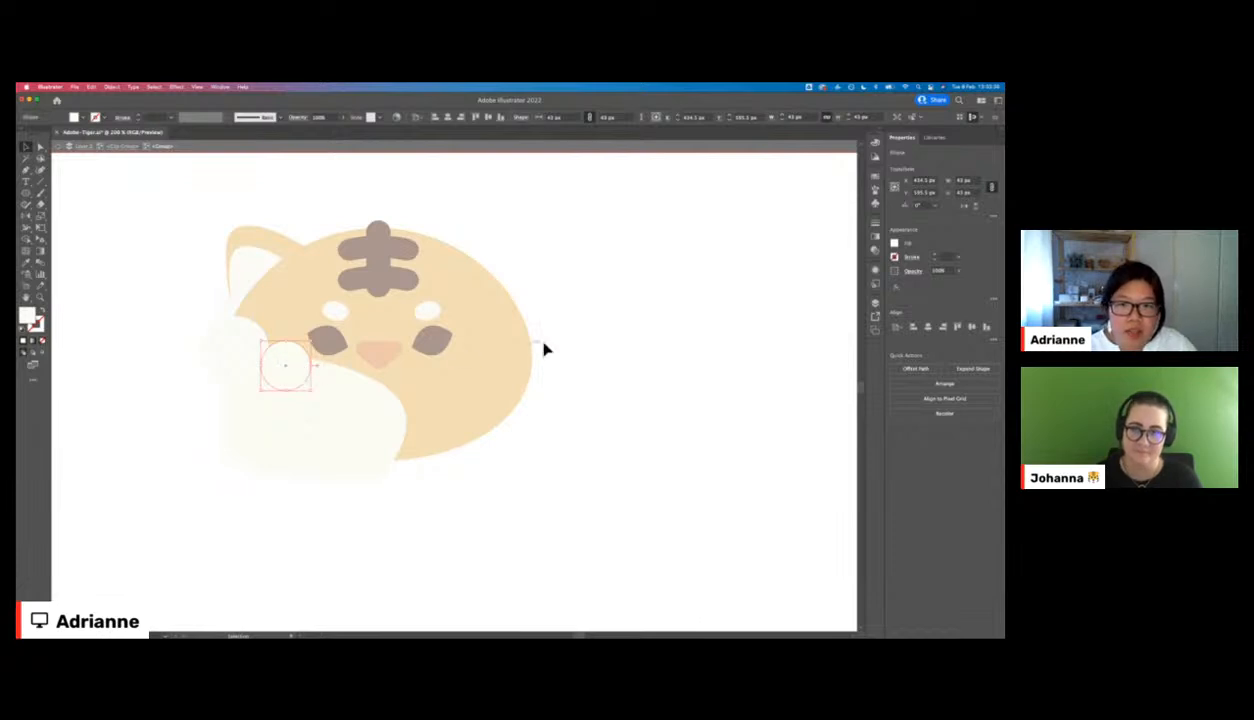
pyautogui.doubleClick(574, 343)
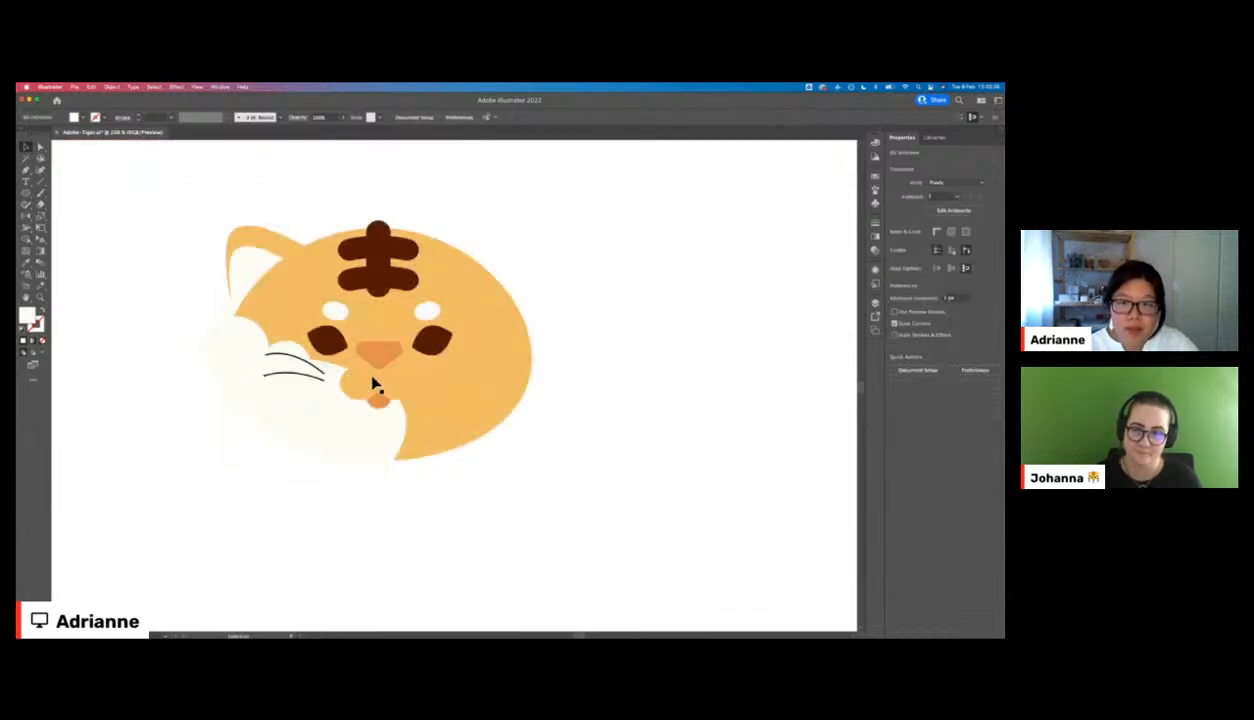
# - Inside the clipped face group, duplicate the small fluff circle further along the patch's upper edge and shift the patch slightly left
pyautogui.doubleClick(296, 358)
pyautogui.click(296, 358)
pyautogui.doubleClick(295, 358)
pyautogui.moveTo(295, 358); pyautogui.dragTo(378, 417)
pyautogui.moveTo(338, 368); pyautogui.dragTo(337, 378)
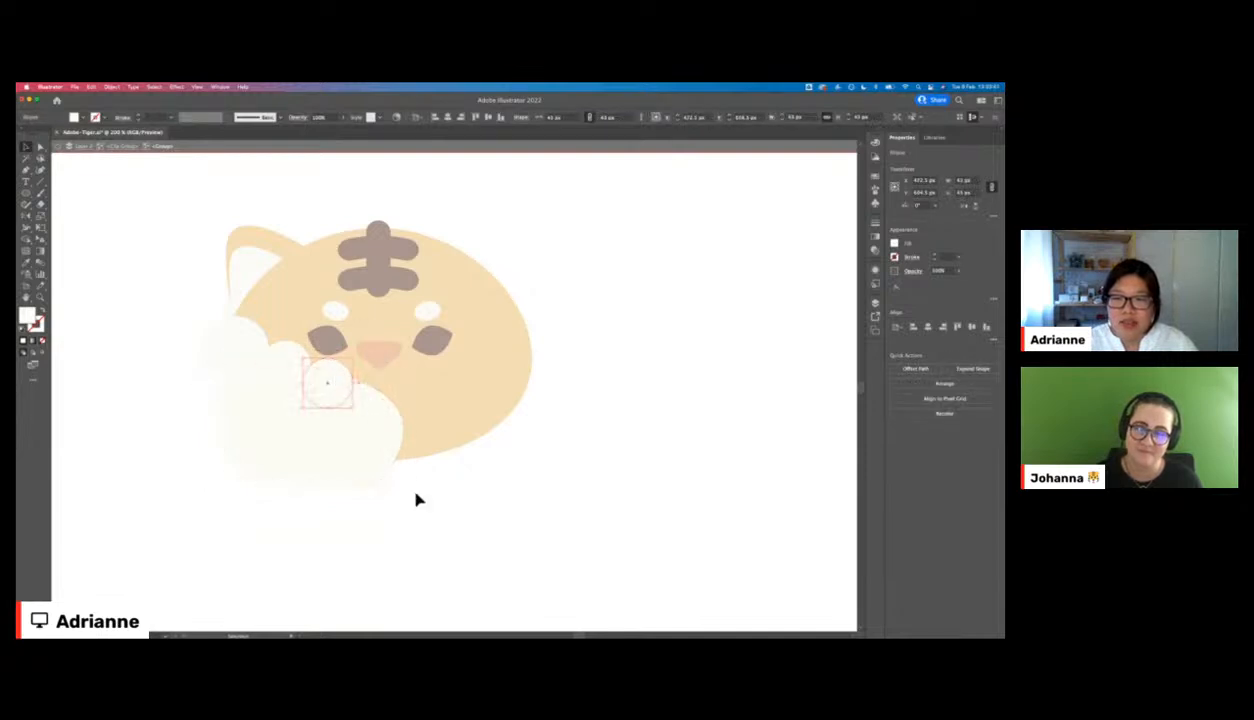
pyautogui.doubleClick(418, 500)
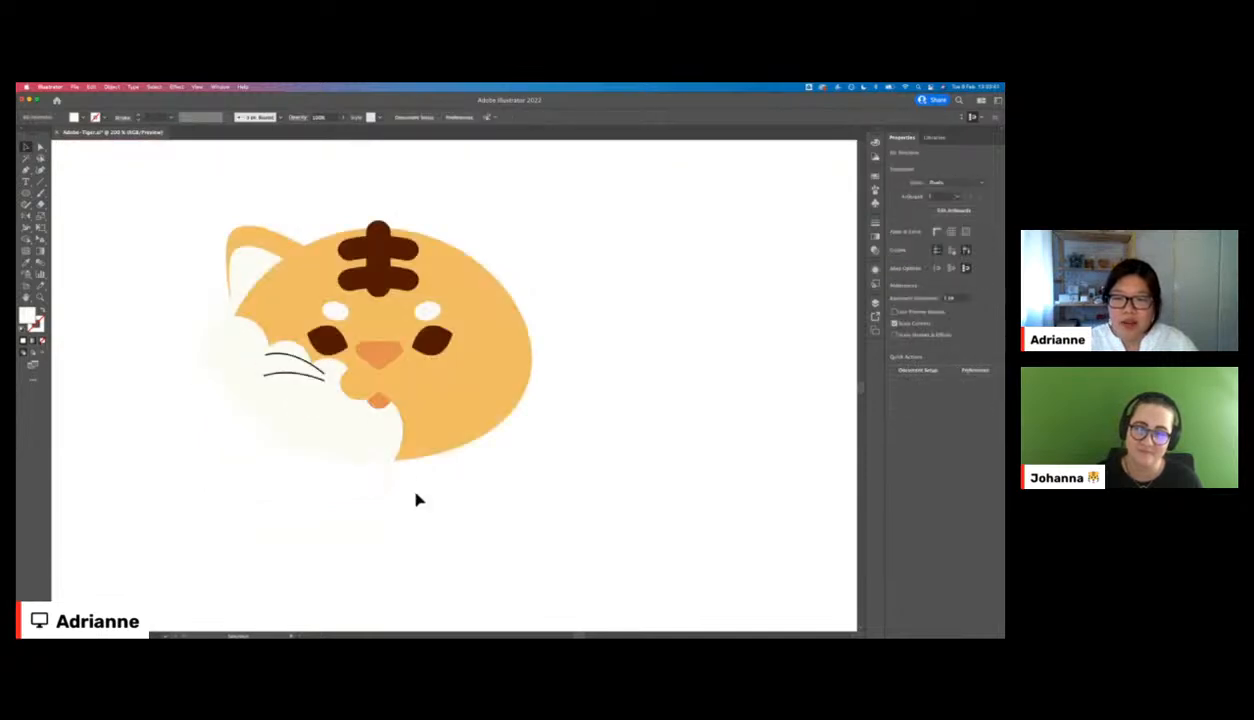
# - Move the outer cheek circle slightly down and right against the face's left edge
pyautogui.doubleClick(219, 351)
pyautogui.moveTo(233, 345); pyautogui.dragTo(235, 353)
pyautogui.doubleClick(197, 309)
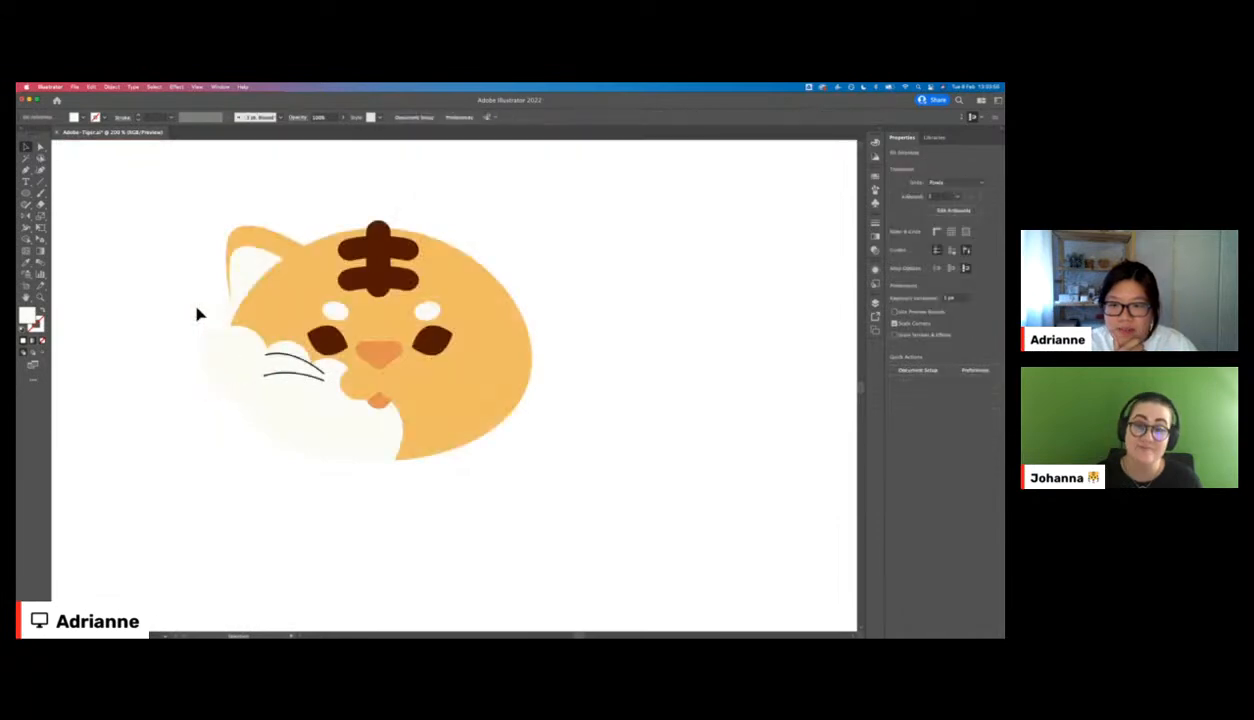
# - Inside the clipped face group, create a horizontally mirrored copy of the cheek patch and its circles on the face's right side
pyautogui.click(386, 437)
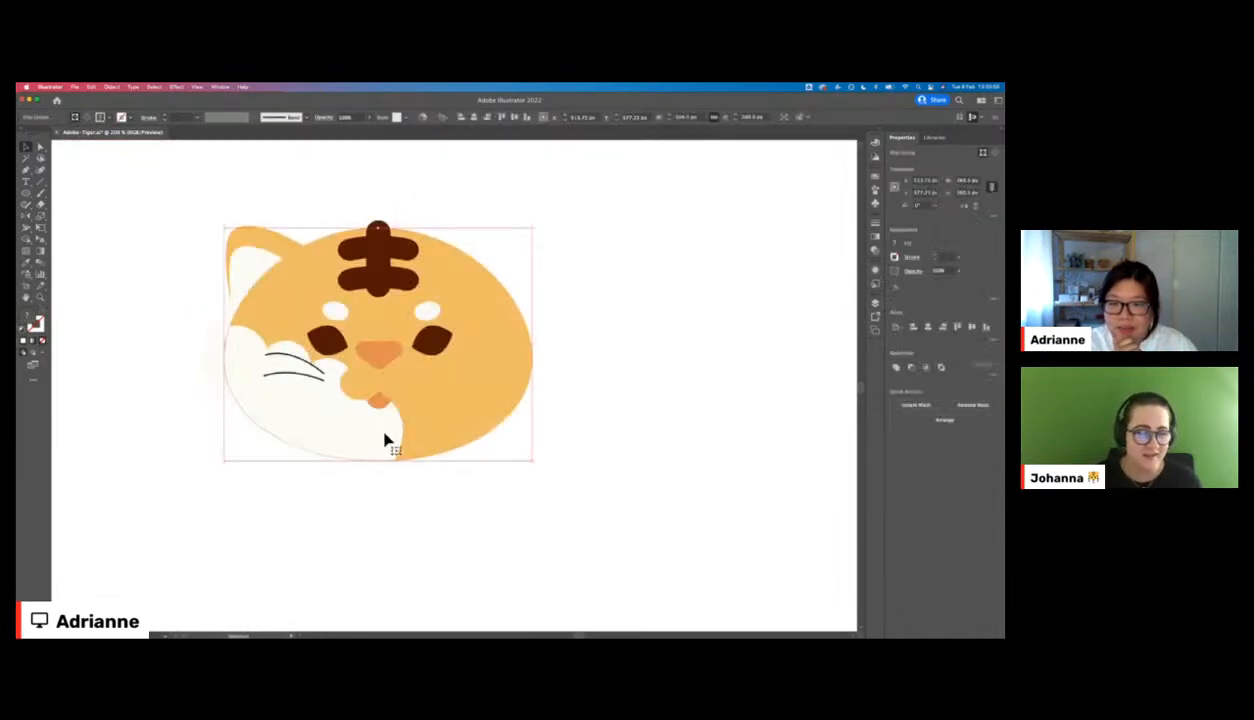
pyautogui.doubleClick(358, 430)
pyautogui.click(358, 430)
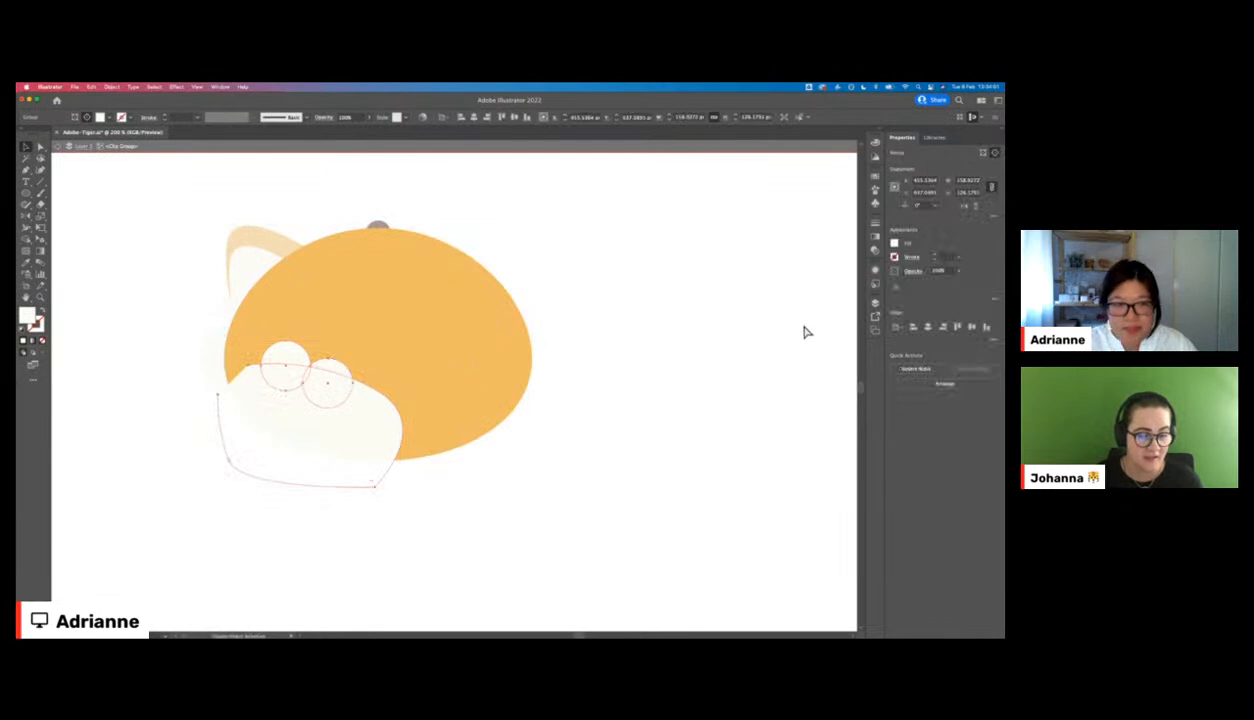
pyautogui.click(965, 206)
pyautogui.moveTo(351, 405); pyautogui.dragTo(496, 410)
pyautogui.doubleClick(588, 395)
# - Duplicate the outer cheek circle onto the face's right edge and nudge the outer circles slightly up
pyautogui.moveTo(241, 374); pyautogui.dragTo(520, 371)
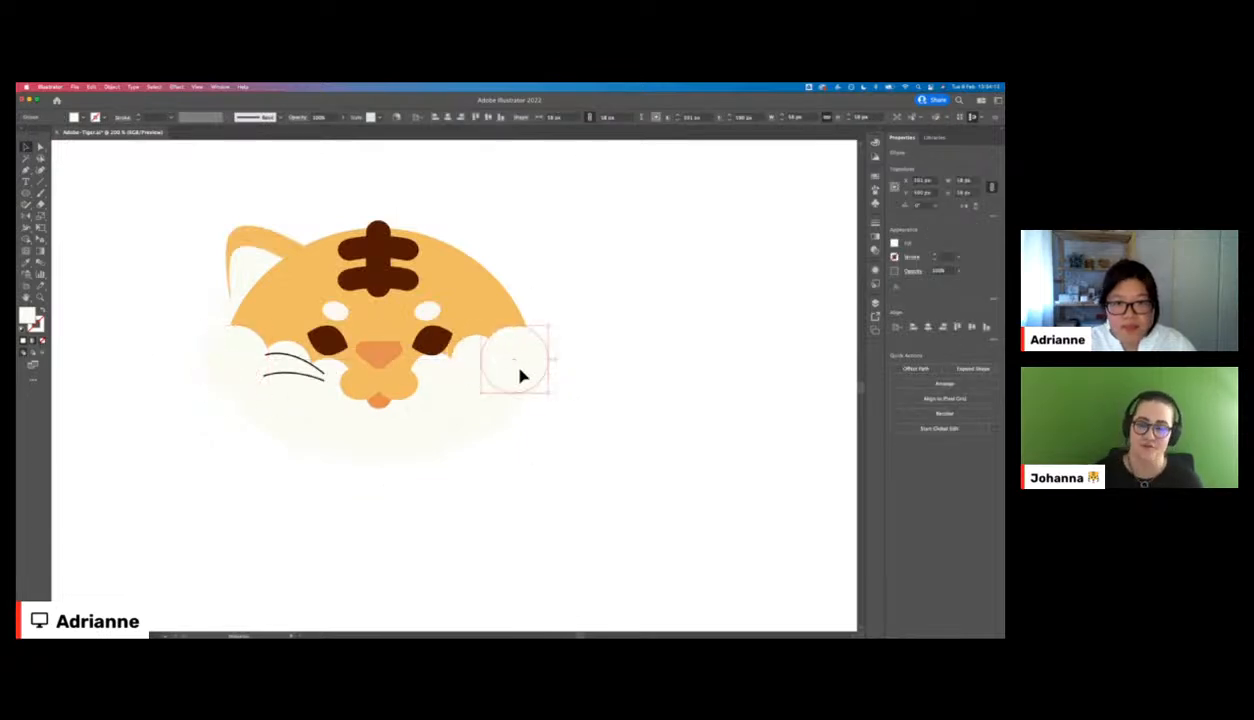
pyautogui.moveTo(211, 348); pyautogui.dragTo(211, 343)
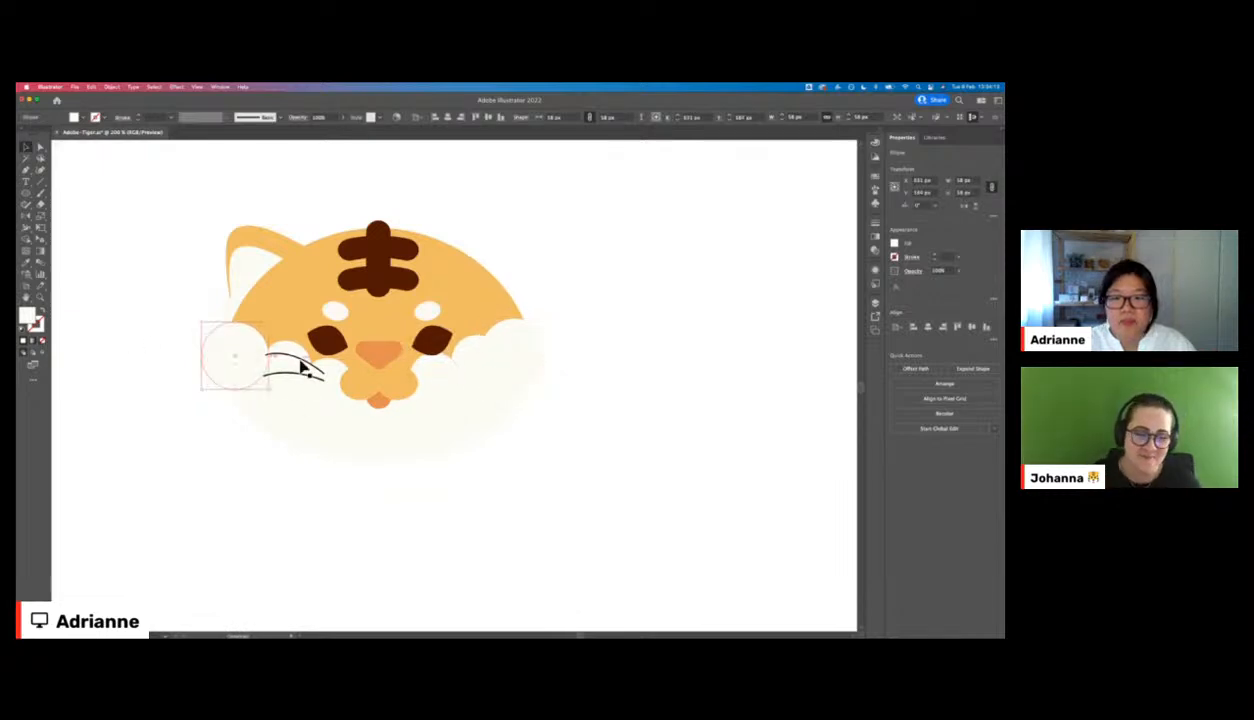
# - Move the two orange muzzle ellipses up together, closer to the nose
pyautogui.click(358, 388)
pyautogui.keyDown('shift'); pyautogui.click(412, 383); pyautogui.keyUp('shift')
pyautogui.moveTo(379, 401); pyautogui.dragTo(379, 392)
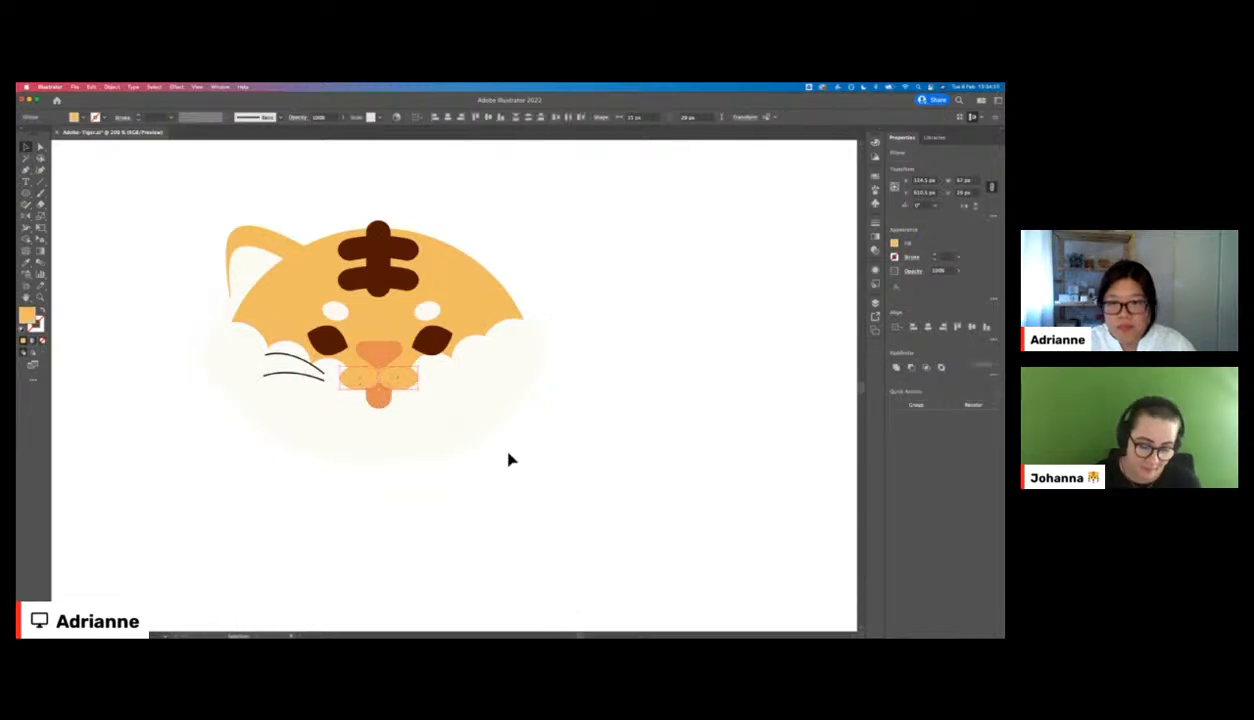
# - Enlarge the orange tongue below the muzzle and adjust its position slightly
pyautogui.click(508, 452)
pyautogui.click(379, 401)
pyautogui.click(393, 406)
pyautogui.moveTo(382, 396); pyautogui.dragTo(382, 394)
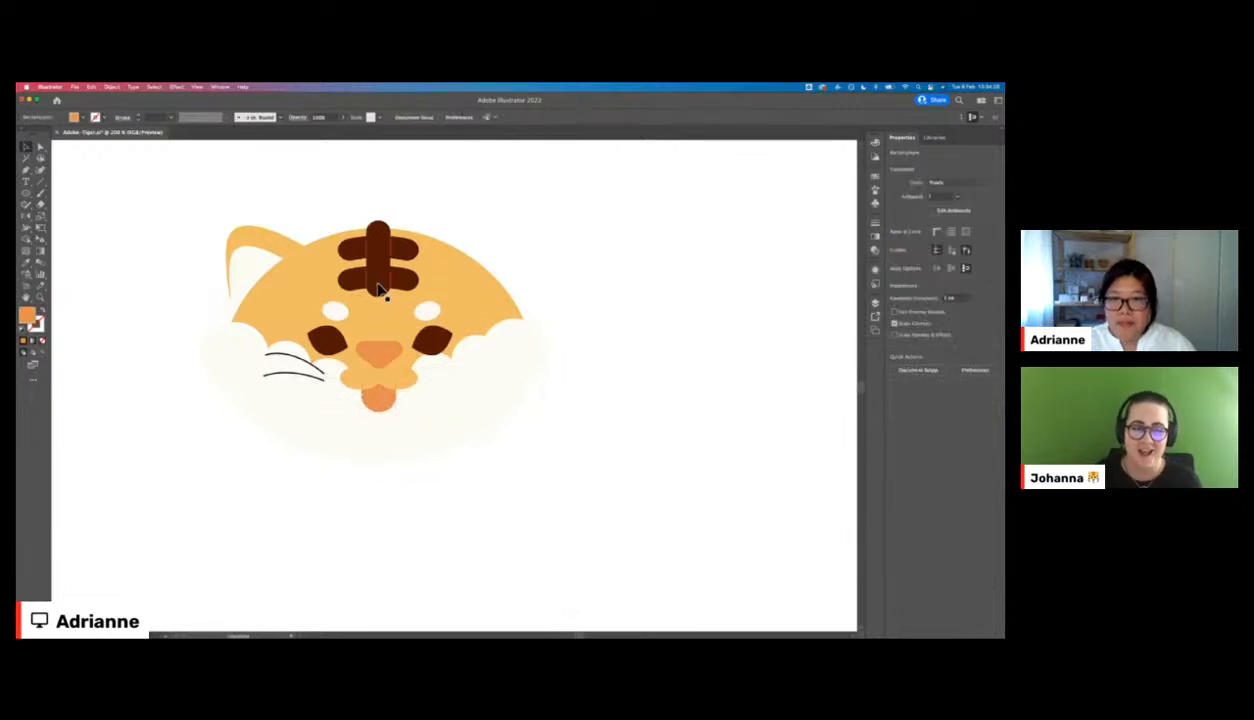
# - Copy the hex code of the left eye's dark brown fill, leaving the fill as it is
pyautogui.click(328, 342)
pyautogui.doubleClick(23, 318)
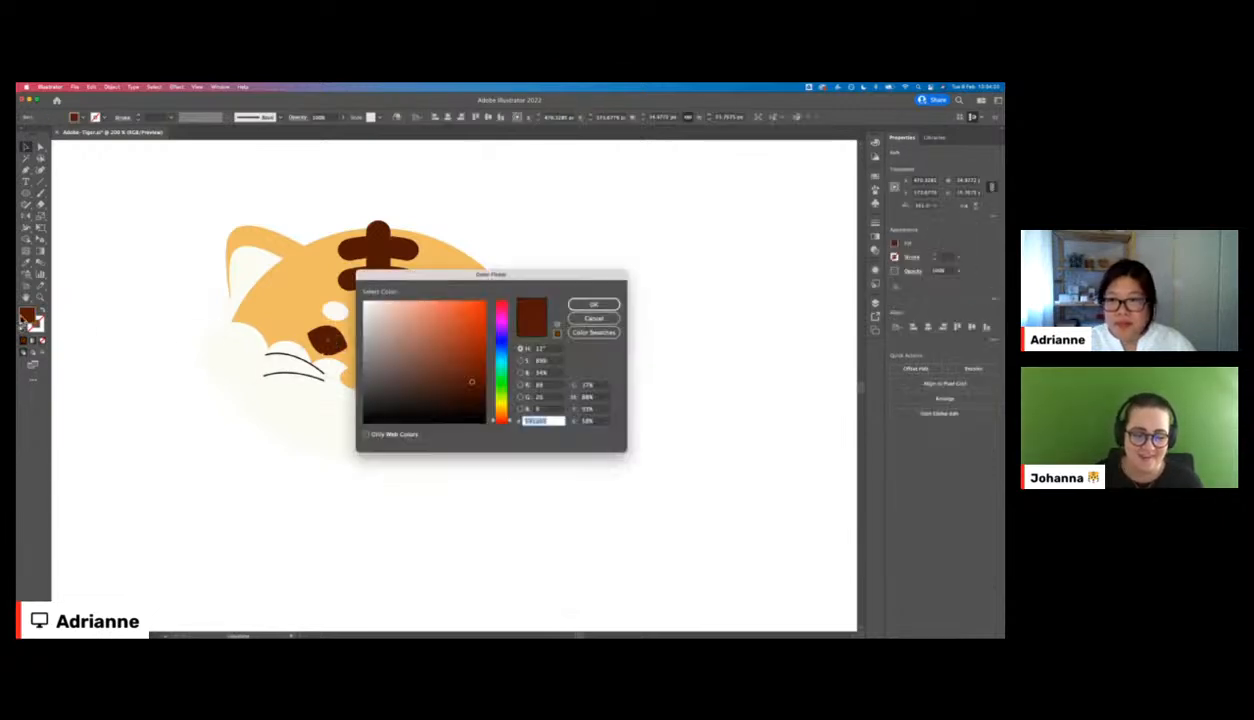
pyautogui.click(598, 320)
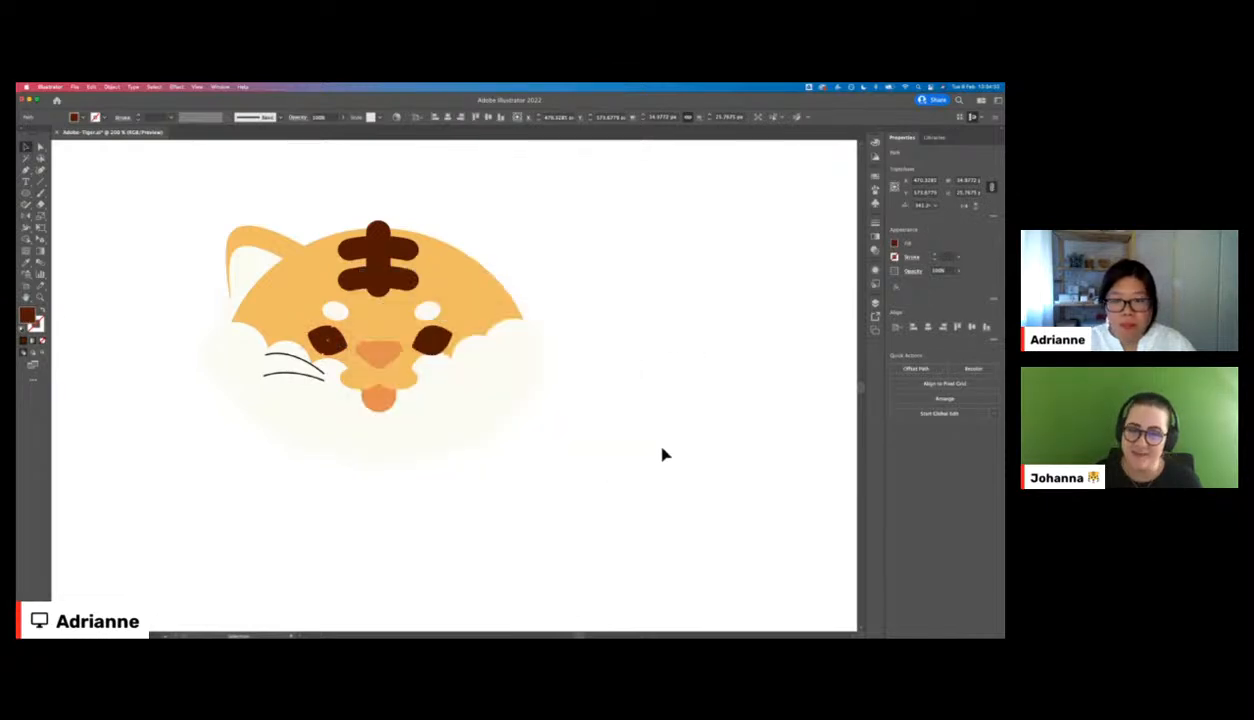
pyautogui.click(662, 448)
# - Set the stroke weight of both left whiskers to 4 pt
pyautogui.click(279, 355)
pyautogui.keyDown('shift'); pyautogui.click(276, 377); pyautogui.keyUp('shift')
pyautogui.click(946, 257)
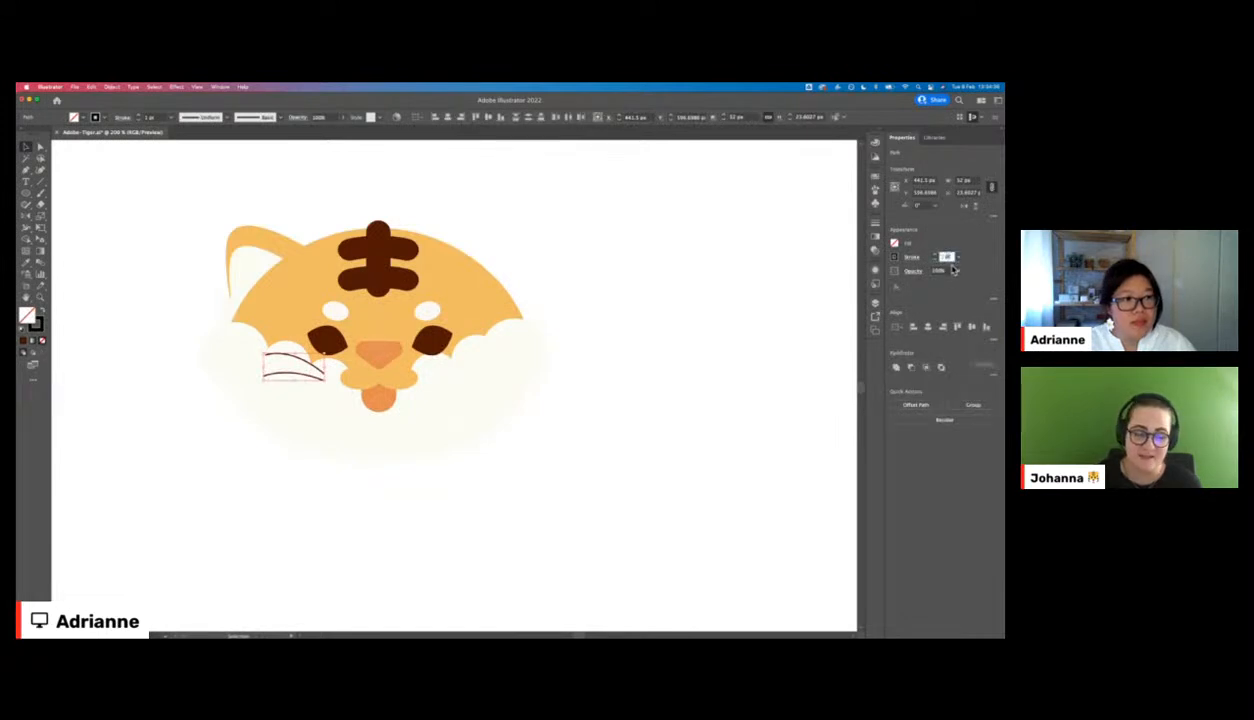
pyautogui.write('8')
pyautogui.press('Tab')
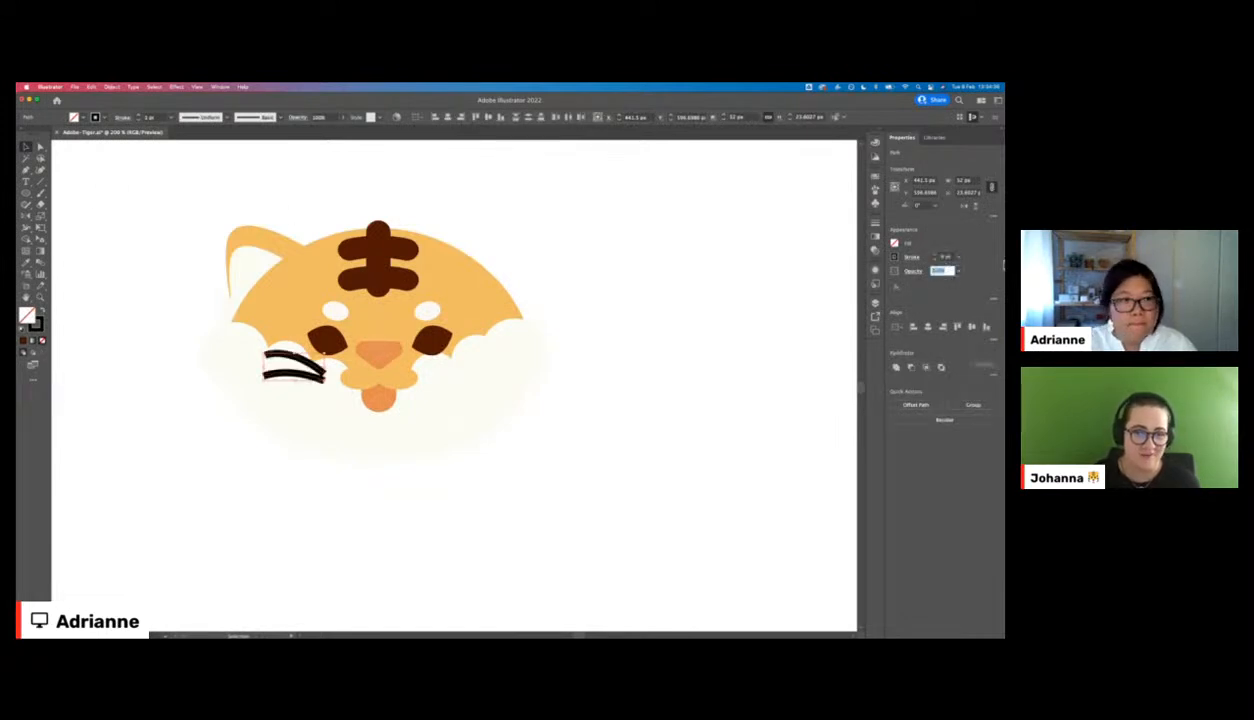
pyautogui.click(946, 257)
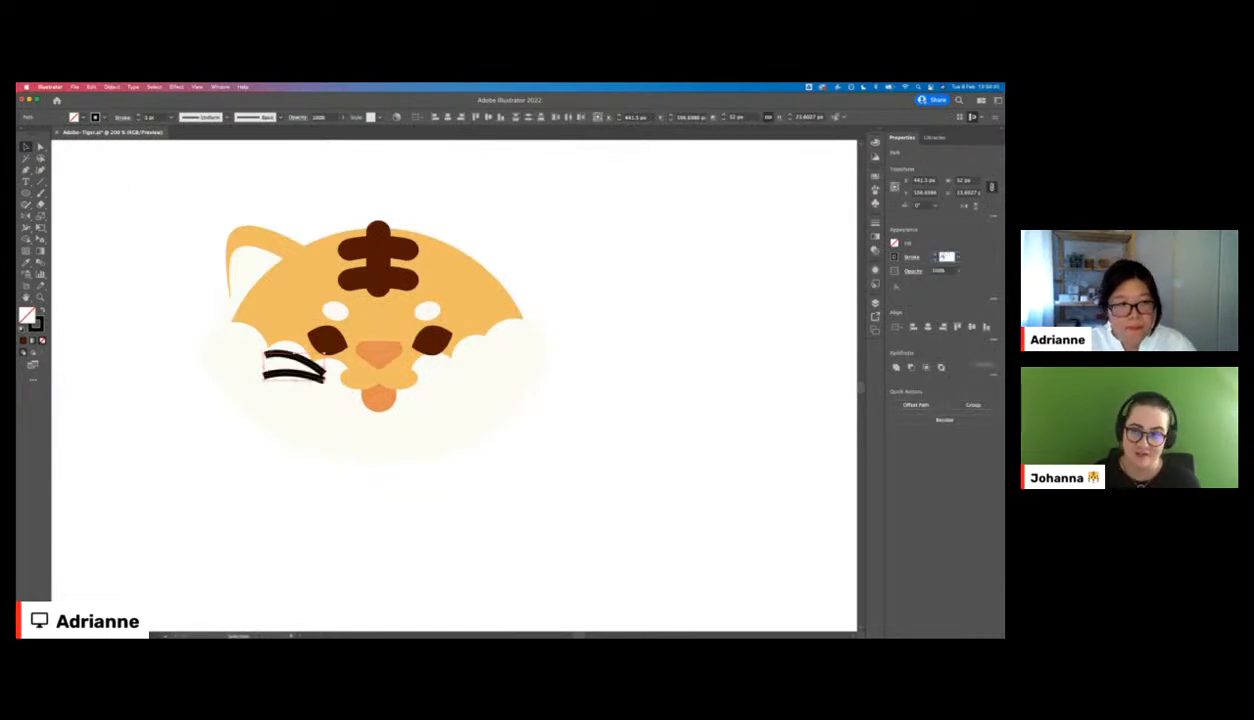
pyautogui.write('4')
pyautogui.press('Tab')
# - Apply the copied dark brown to both whisker strokes and give them round caps
pyautogui.doubleClick(37, 325)
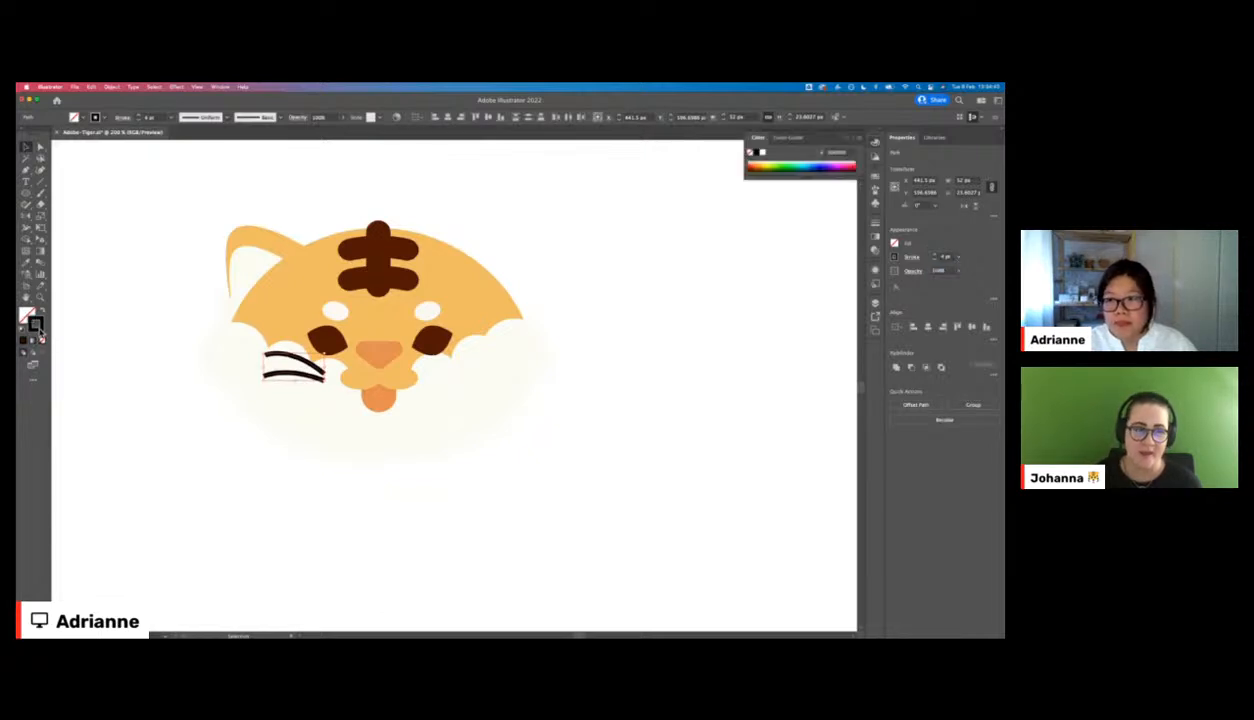
pyautogui.click(609, 308)
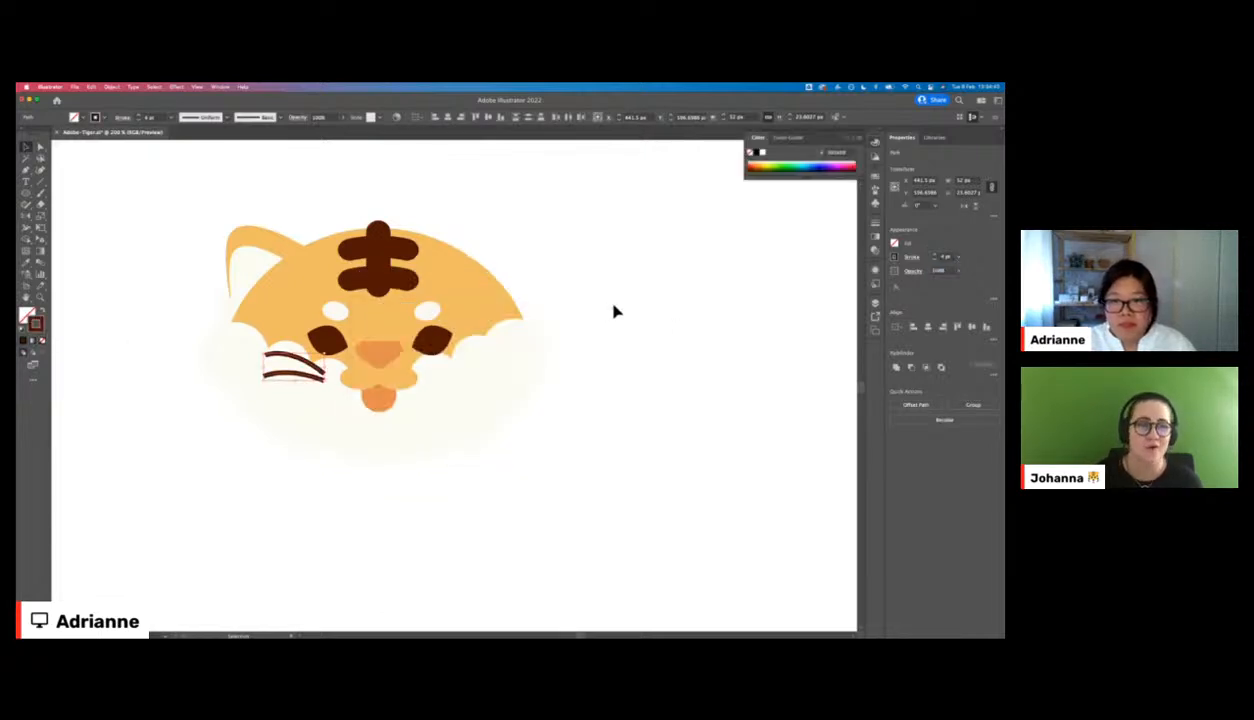
pyautogui.click(909, 262)
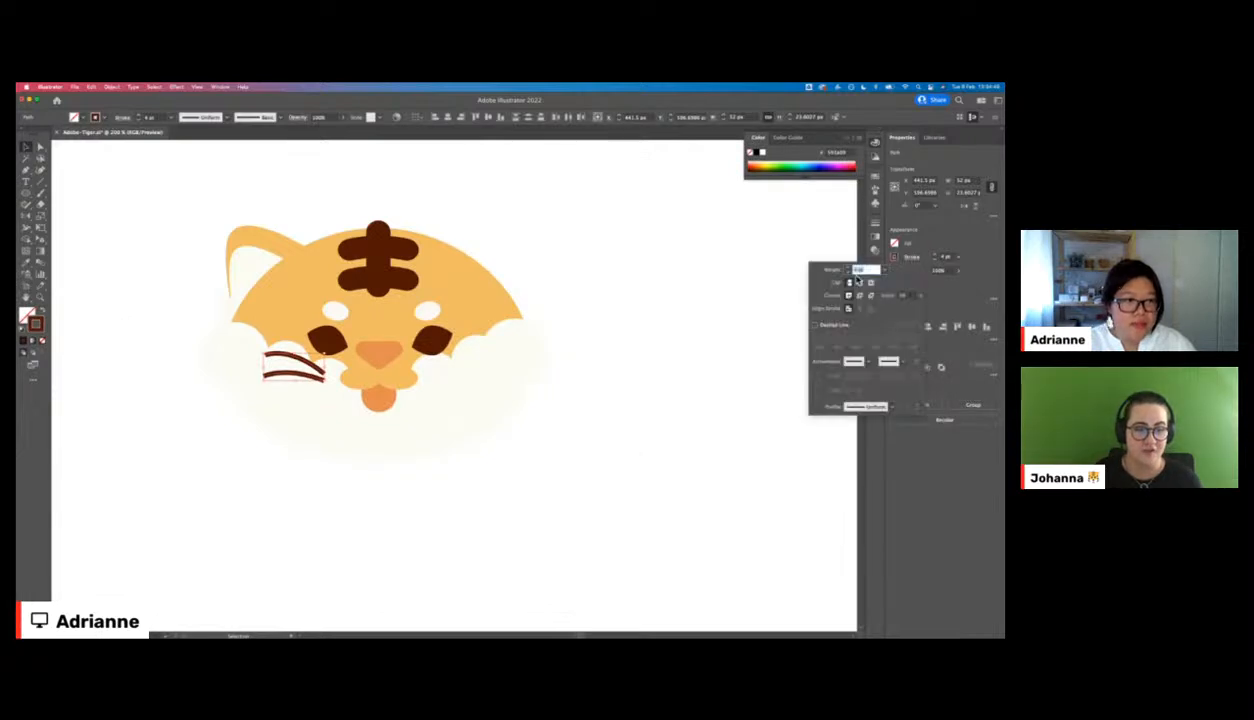
pyautogui.click(626, 354)
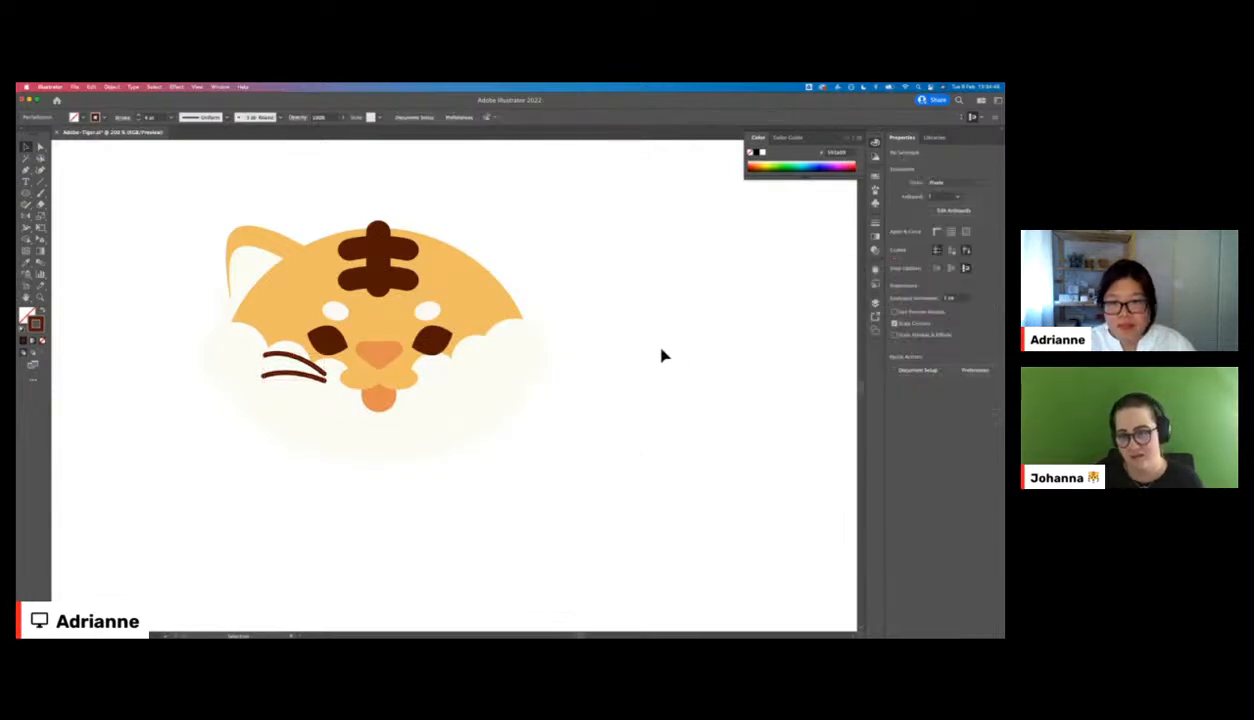
# - Reshape the upper left whisker's curve and move both left whiskers off the face onto the blank area beside the lower left cheek
pyautogui.press('a')
pyautogui.click(324, 378)
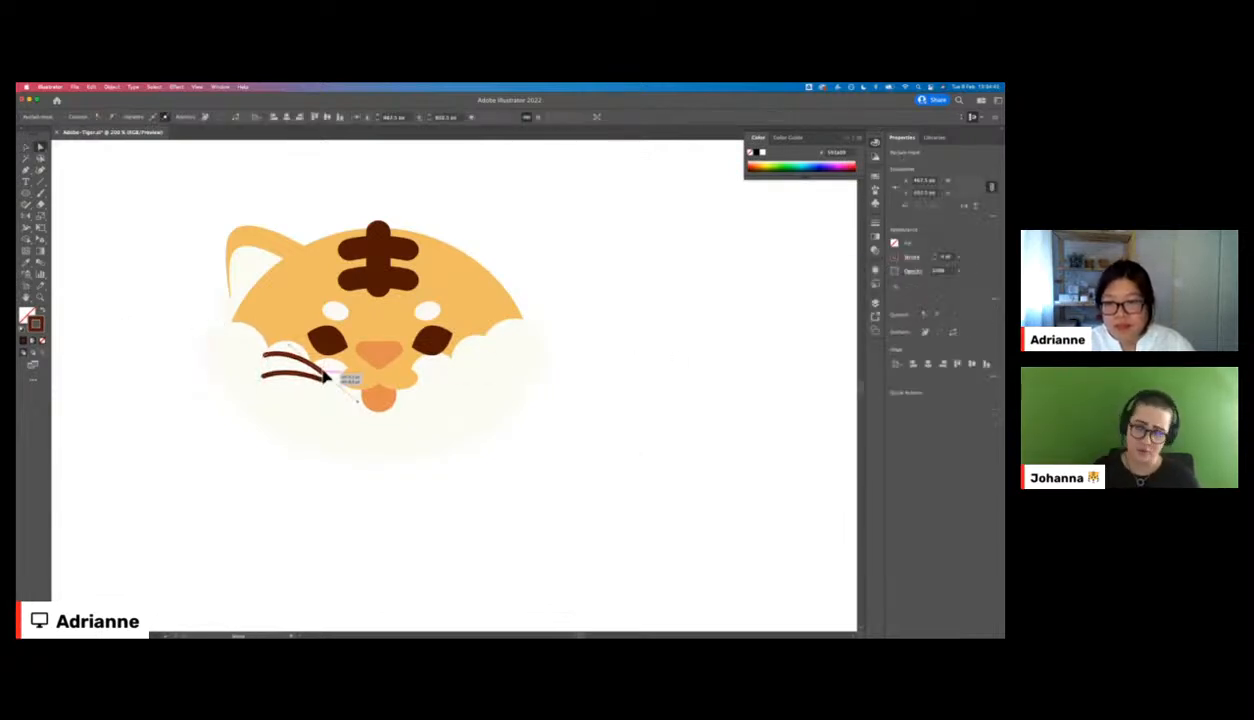
pyautogui.moveTo(286, 342); pyautogui.dragTo(282, 346)
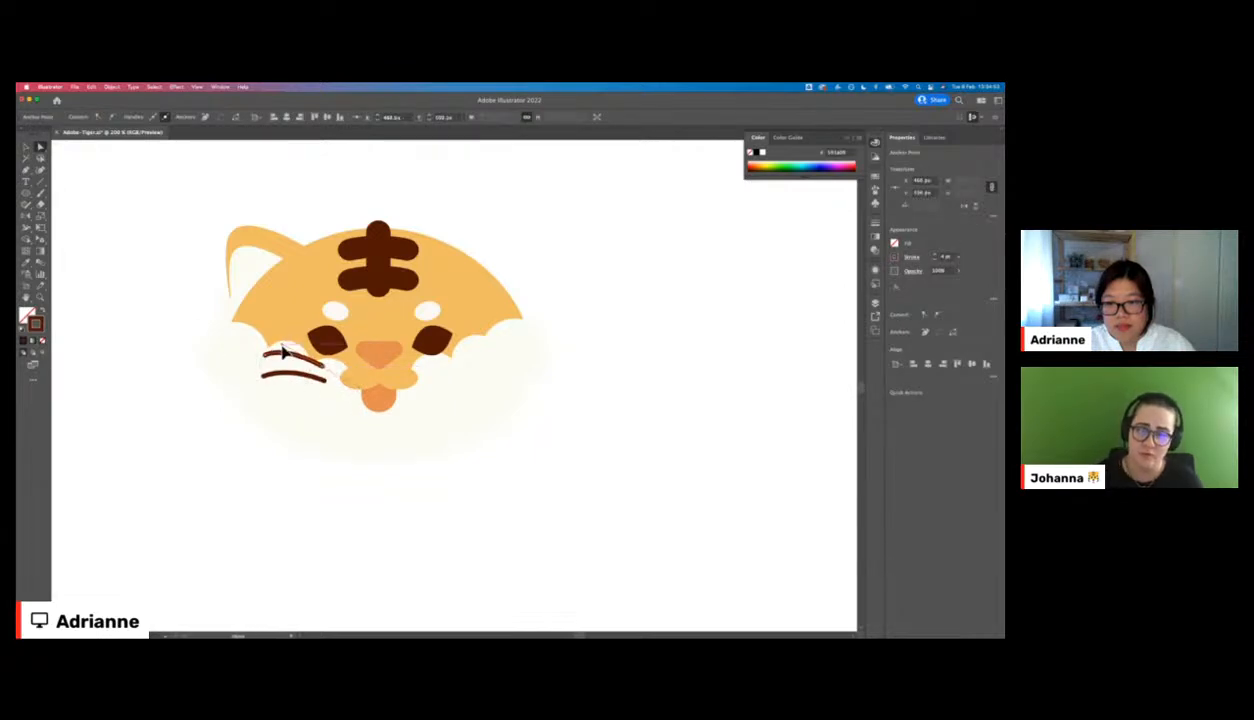
pyautogui.press('v')
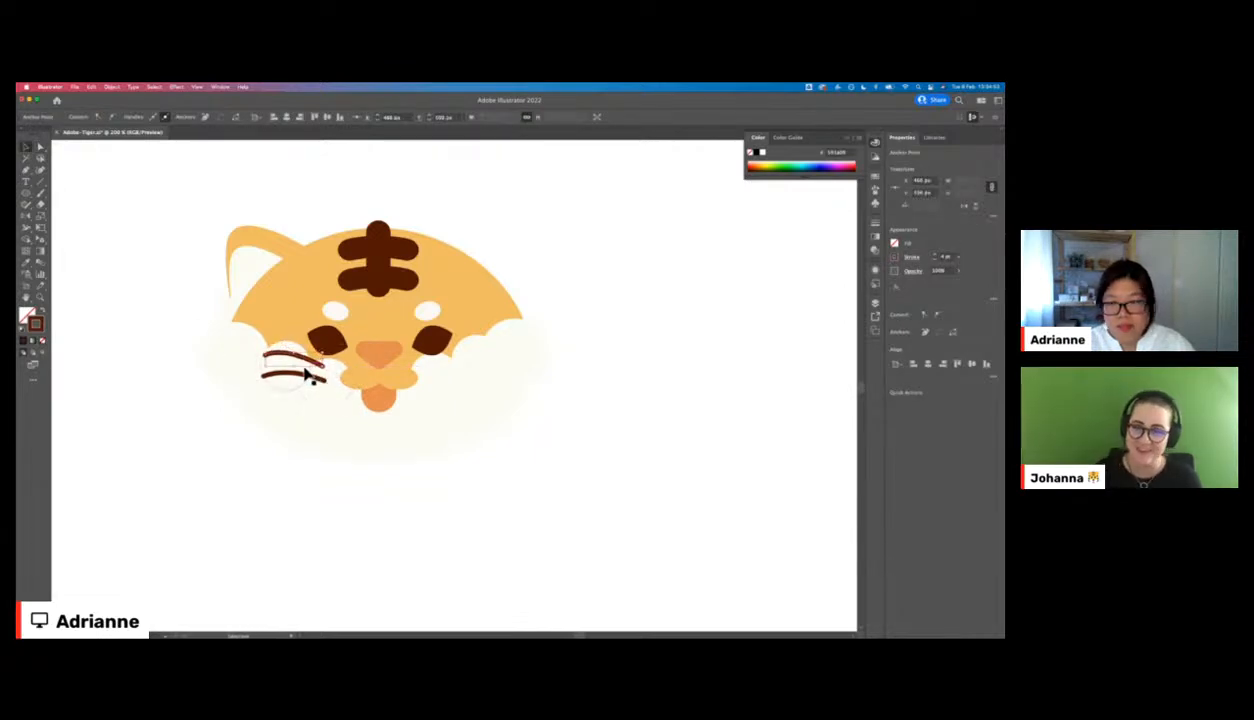
pyautogui.moveTo(296, 385); pyautogui.dragTo(218, 433)
pyautogui.moveTo(308, 358); pyautogui.dragTo(202, 498)
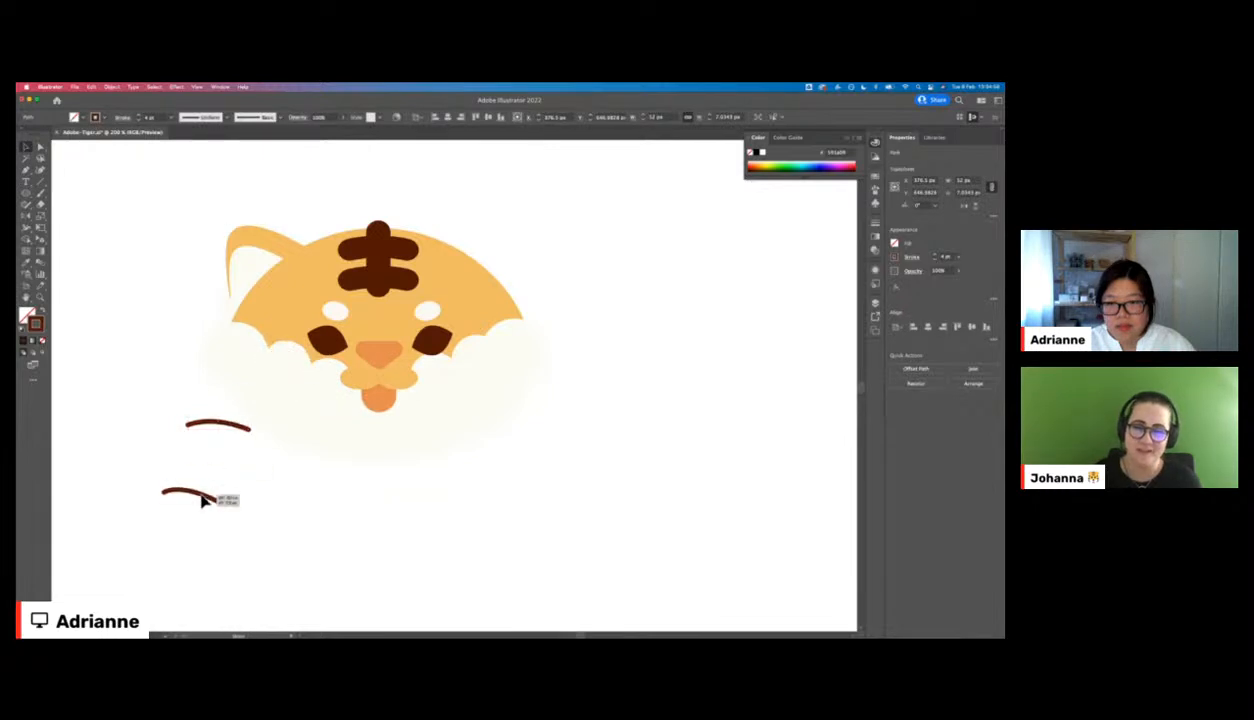
# - Draw a new curved upper whisker with the Pen tool, running between the muzzle's left side and the left cheek
pyautogui.press('p')
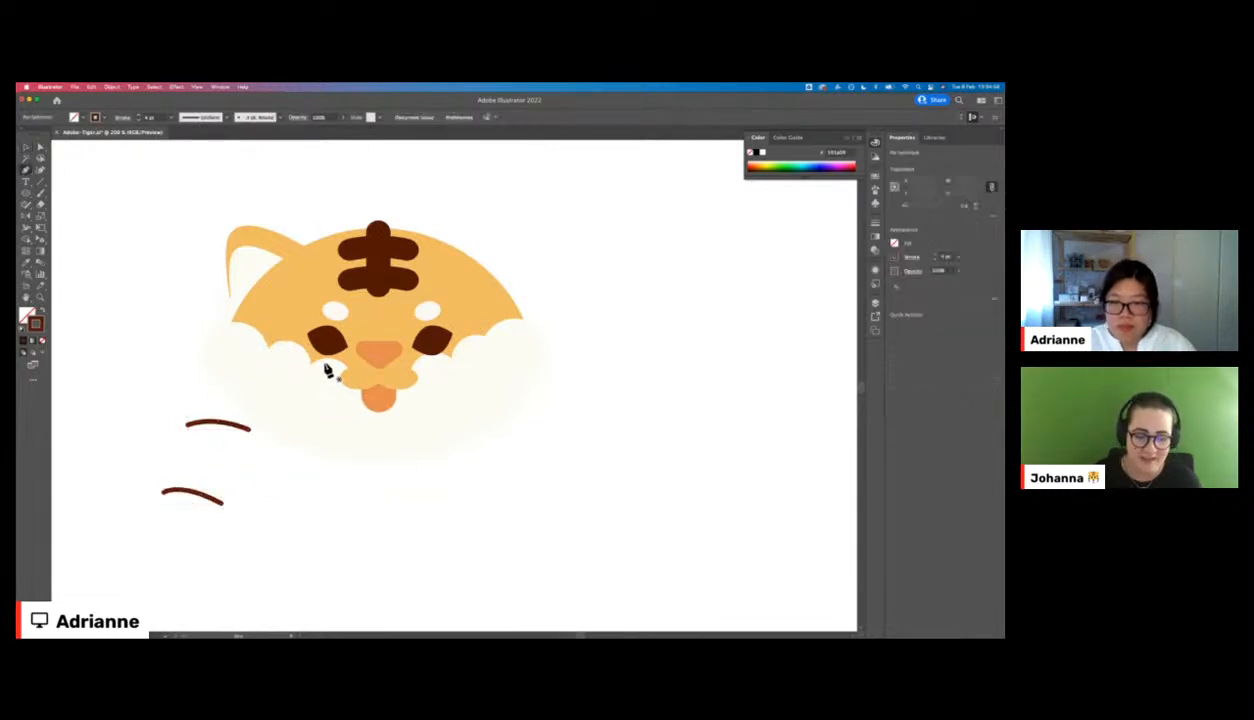
pyautogui.click(330, 367)
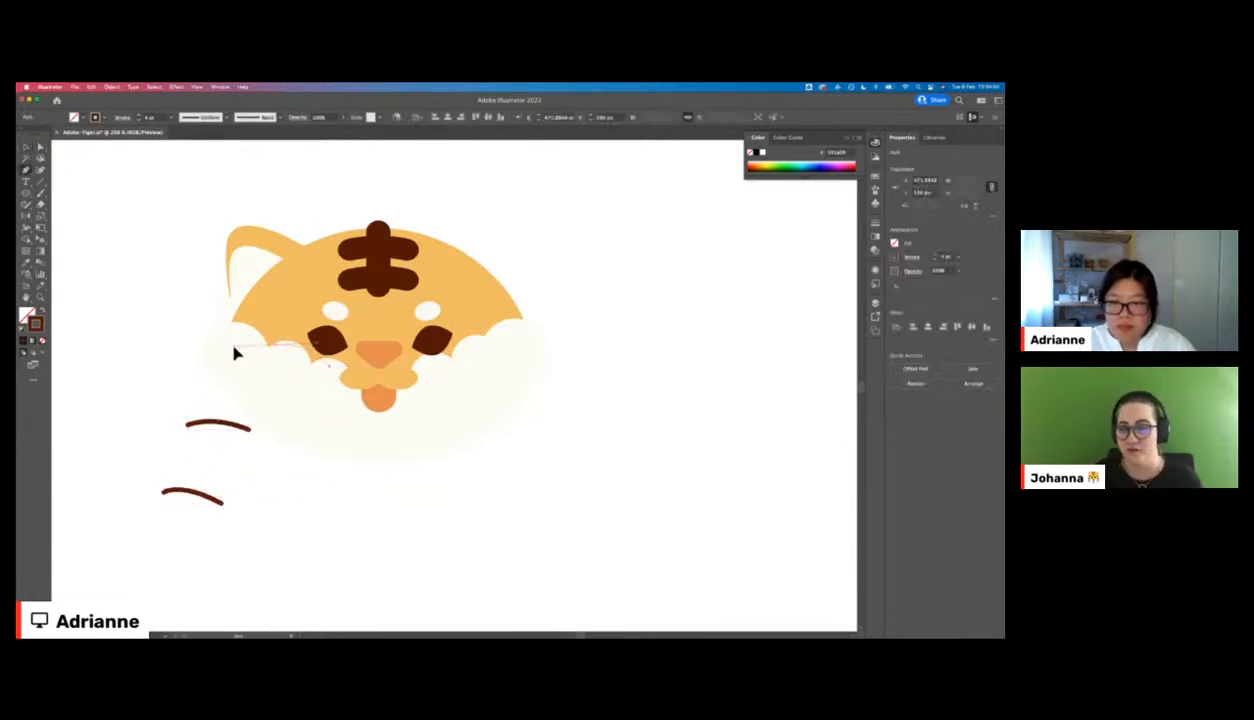
pyautogui.press('v')
pyautogui.moveTo(247, 352); pyautogui.dragTo(312, 368)
pyautogui.click(245, 352)
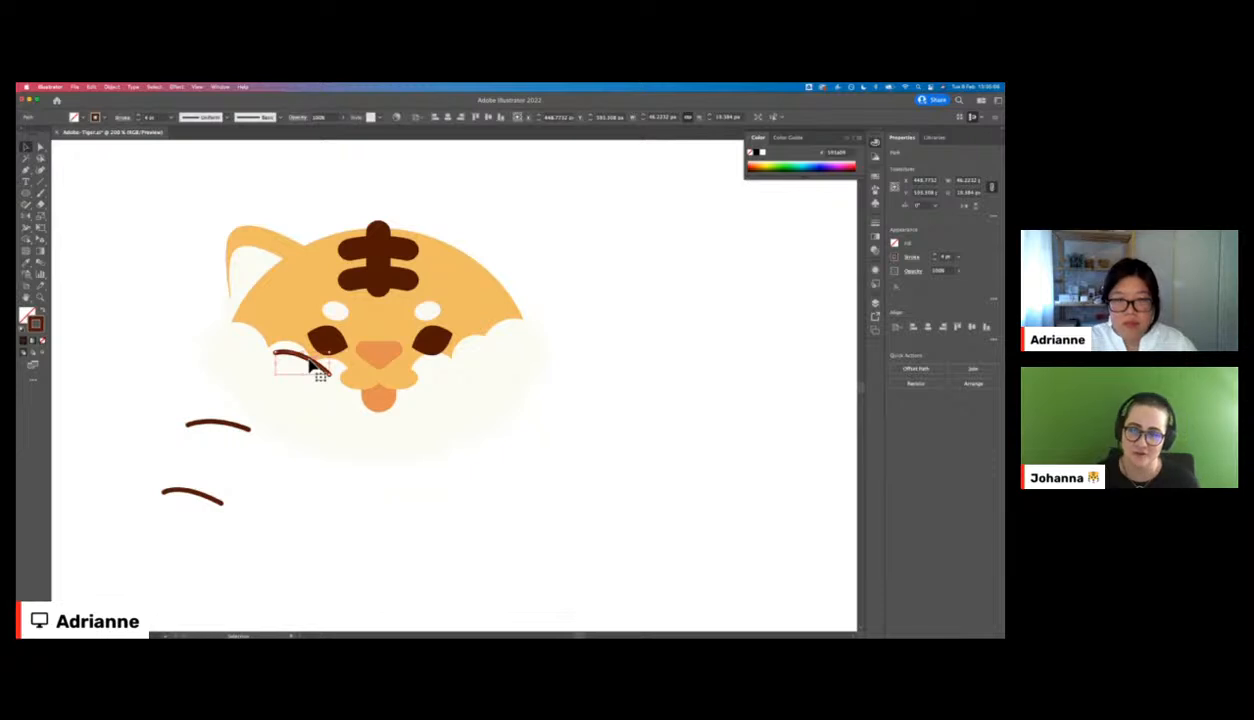
# - Scale both eyes and both white eyebrow spots down slightly as one selection, bringing them closer together
pyautogui.click(337, 345)
pyautogui.keyDown('shift'); pyautogui.click(339, 312); pyautogui.keyUp('shift')
pyautogui.keyDown('shift'); pyautogui.click(426, 315); pyautogui.keyUp('shift')
pyautogui.keyDown('shift'); pyautogui.click(433, 336); pyautogui.keyUp('shift')
pyautogui.press('e')
pyautogui.moveTo(452, 356); pyautogui.dragTo(433, 339)
pyautogui.press('v')
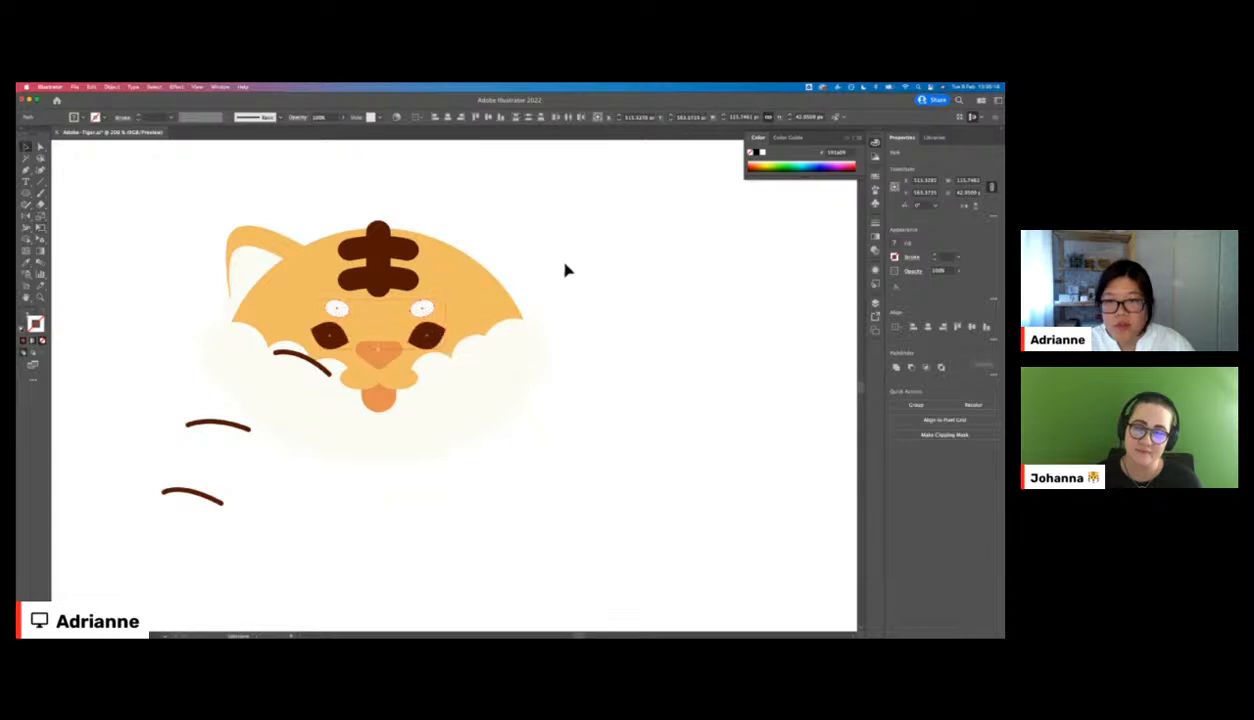
pyautogui.click(554, 269)
# - Refine the new left whisker's curve and add a rotated second whisker just below it
pyautogui.click(337, 377)
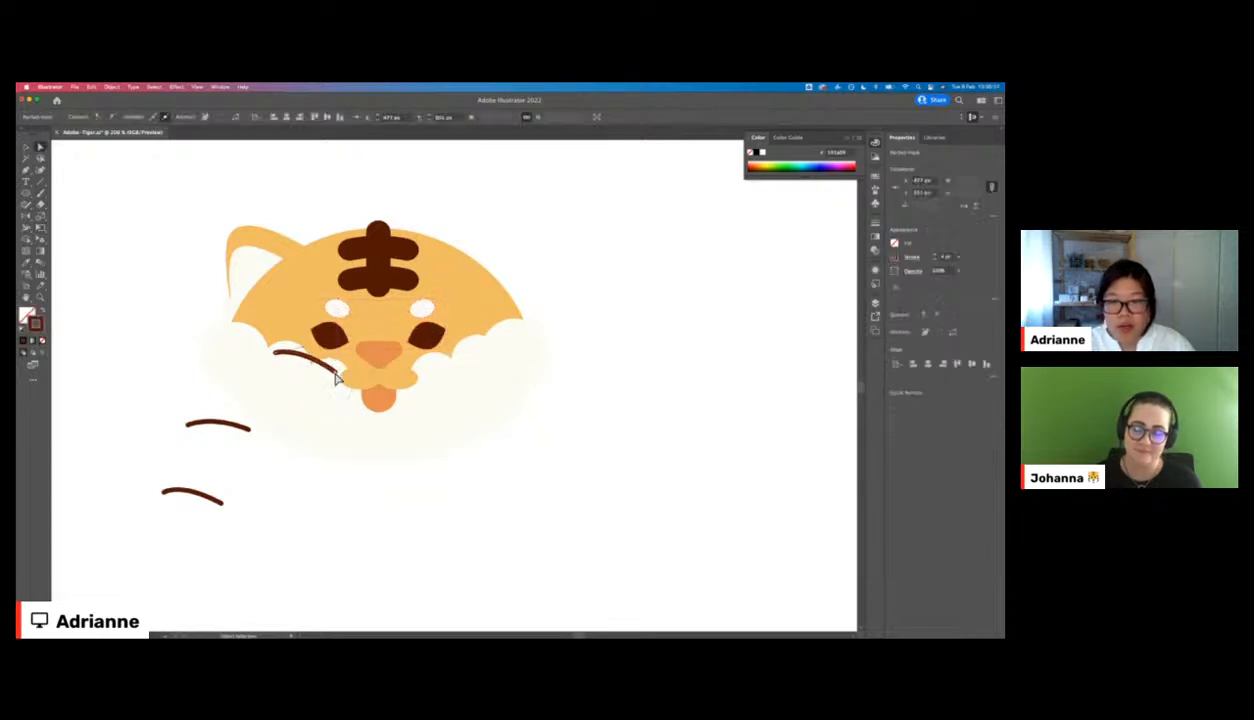
pyautogui.moveTo(303, 346)
pyautogui.mouseDown()
pyautogui.moveTo(320, 380)
pyautogui.moveTo(331, 358)
pyautogui.moveTo(319, 380)
pyautogui.mouseUp()
pyautogui.press('v')
pyautogui.click(170, 312)
pyautogui.press('e')
pyautogui.press('v')
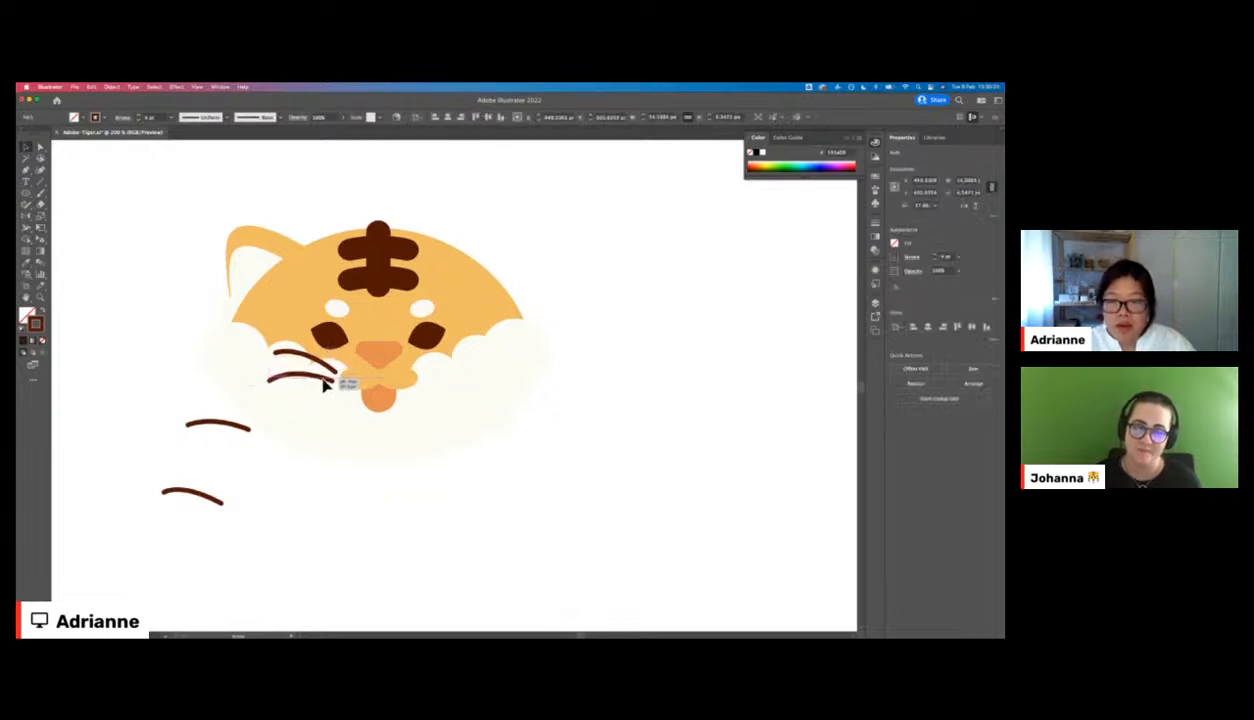
pyautogui.click(305, 360)
pyautogui.click(686, 389)
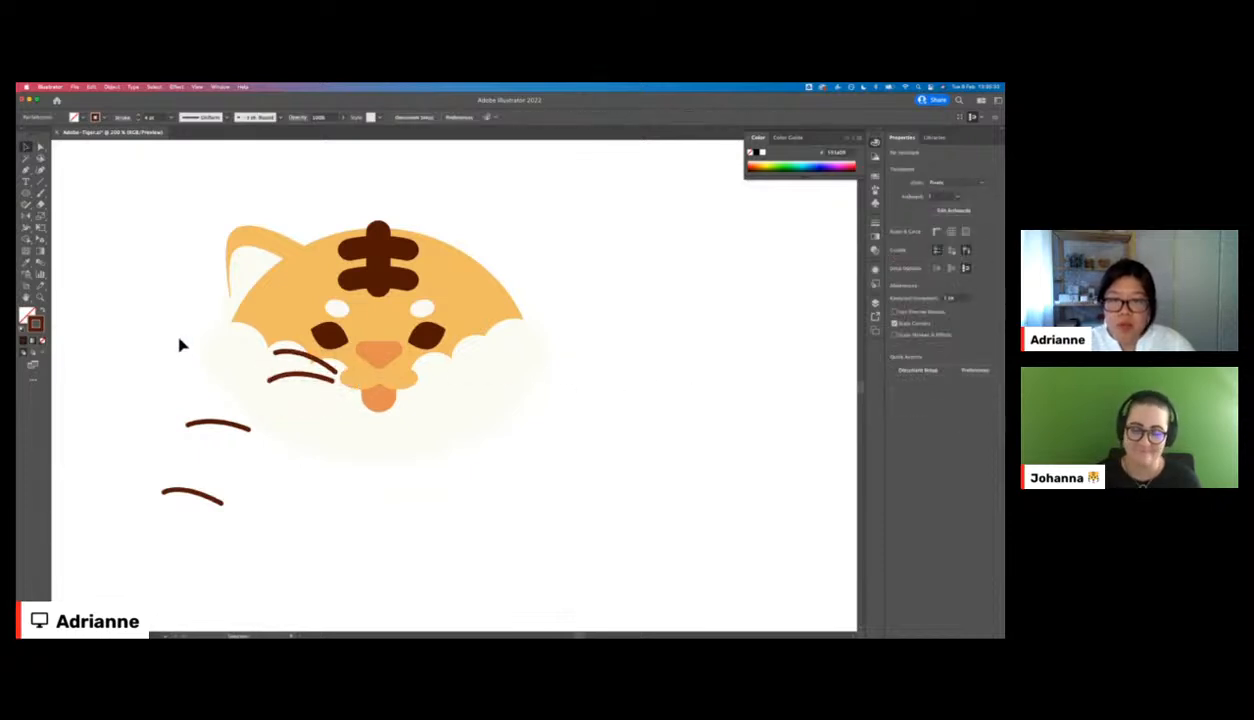
# - Mirror copies of both left whiskers horizontally and place them on the right cheek
pyautogui.click(296, 374)
pyautogui.keyDown('shift'); pyautogui.click(273, 378); pyautogui.keyUp('shift')
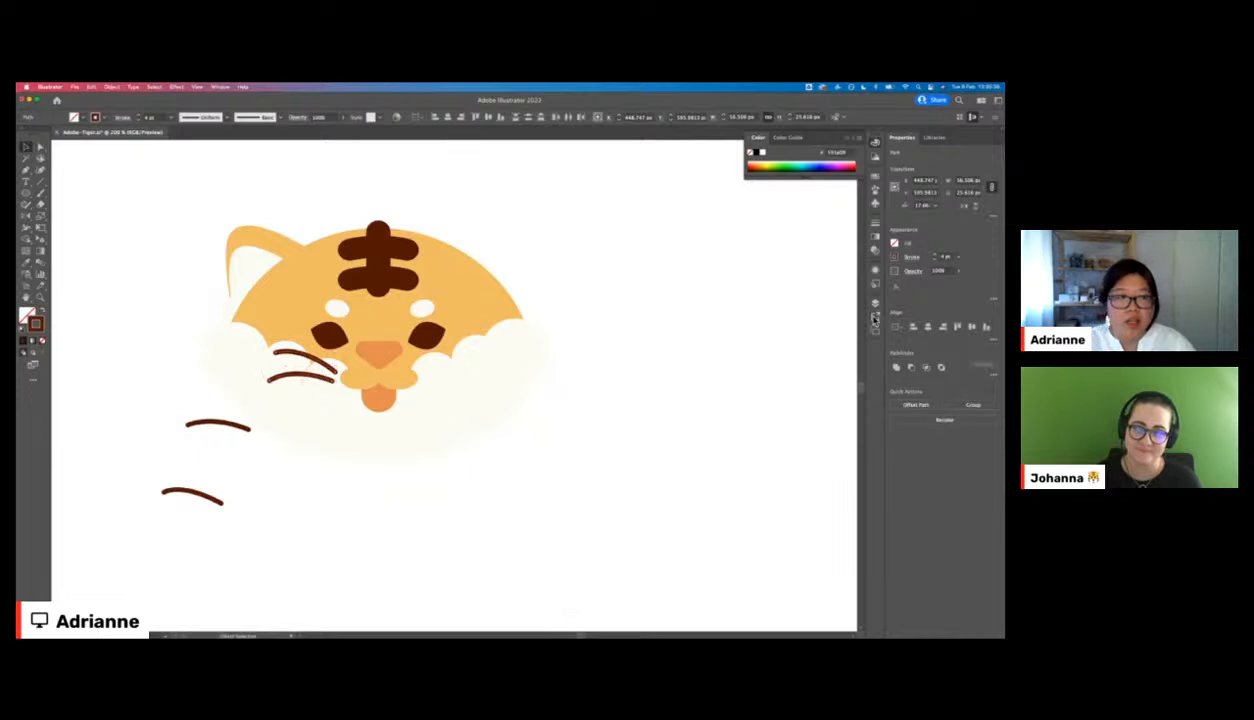
pyautogui.click(963, 208)
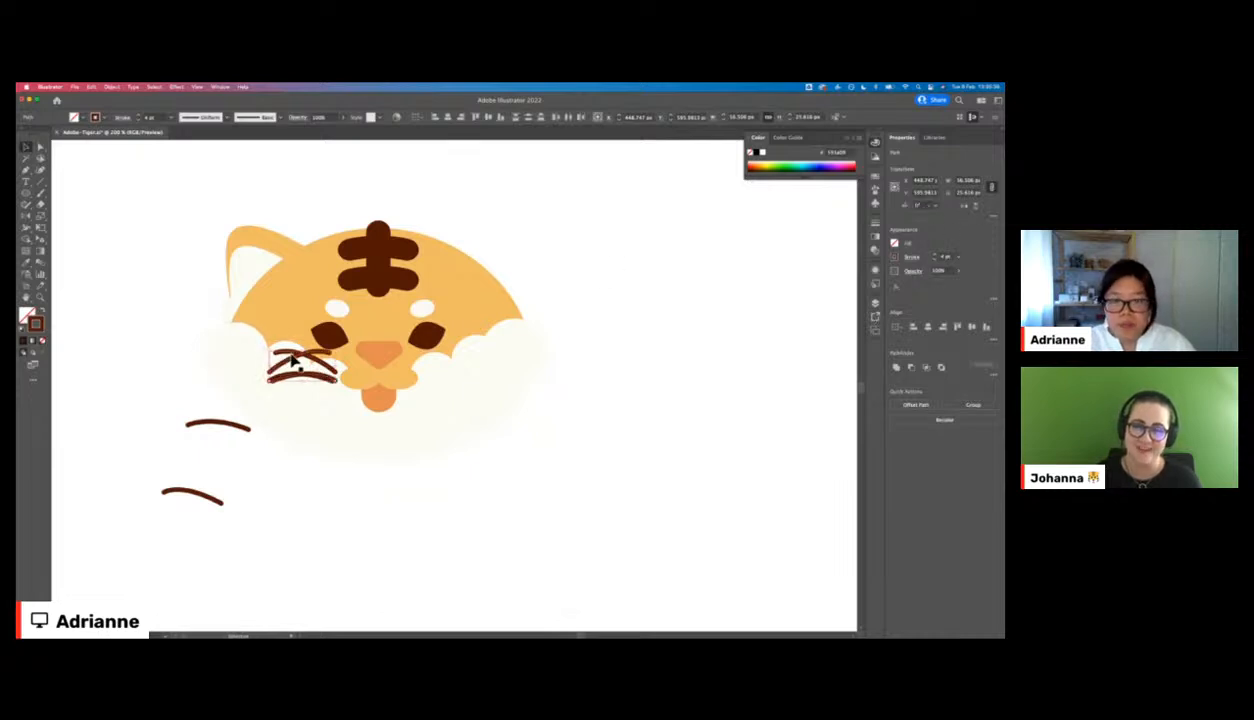
pyautogui.moveTo(288, 366); pyautogui.dragTo(440, 366)
# - Move both right whiskers closer to the muzzle and set their stroke weight to 2 pt
pyautogui.click(403, 370)
pyautogui.keyDown('shift'); pyautogui.click(362, 383); pyautogui.keyUp('shift')
pyautogui.click(388, 350)
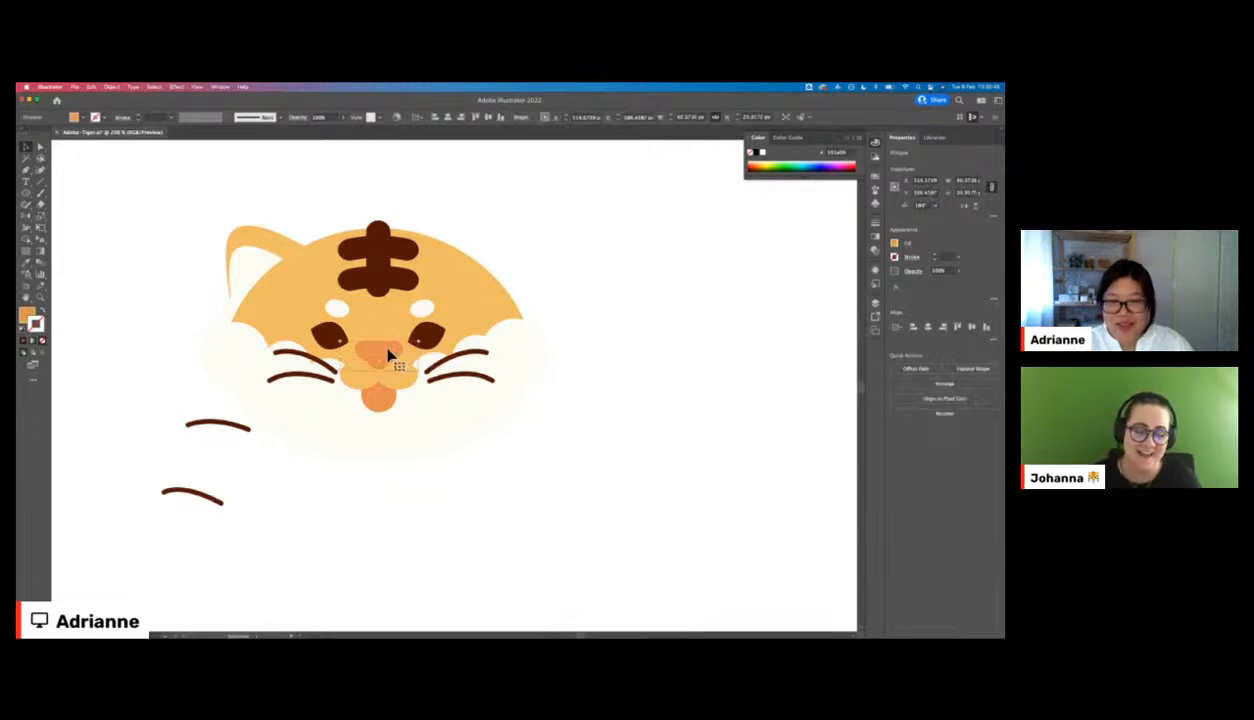
pyautogui.click(479, 377)
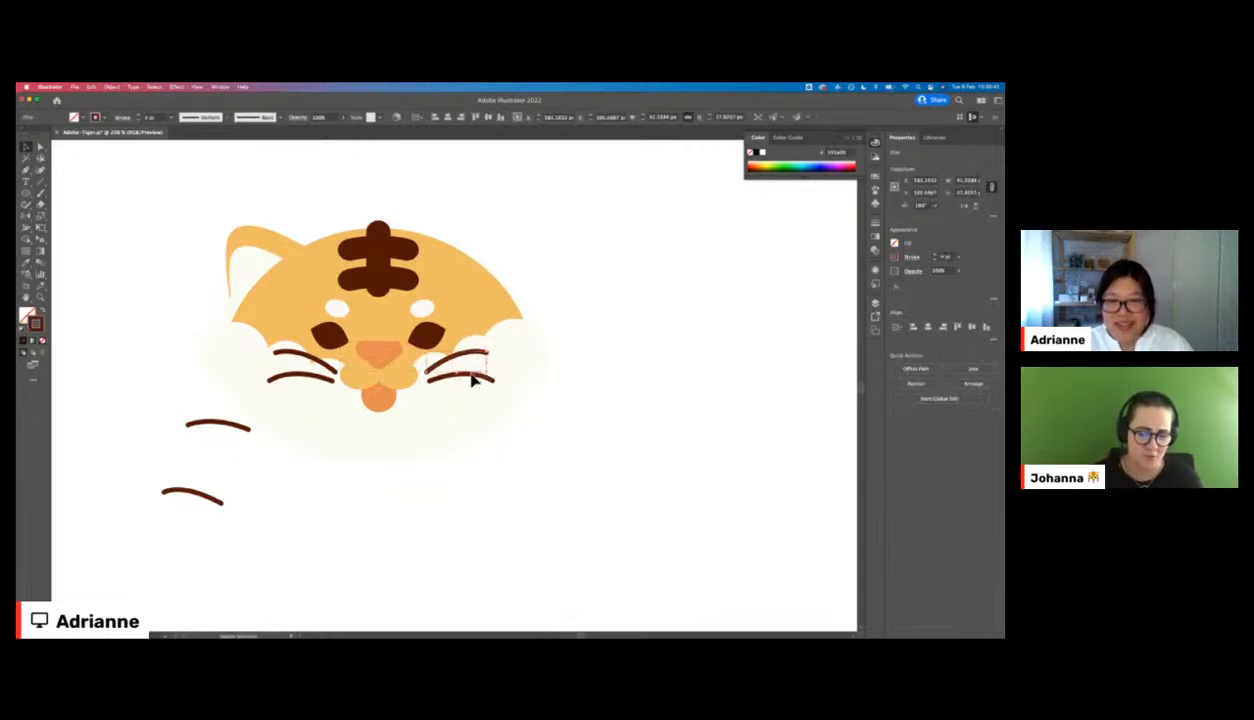
pyautogui.moveTo(449, 380); pyautogui.dragTo(434, 380)
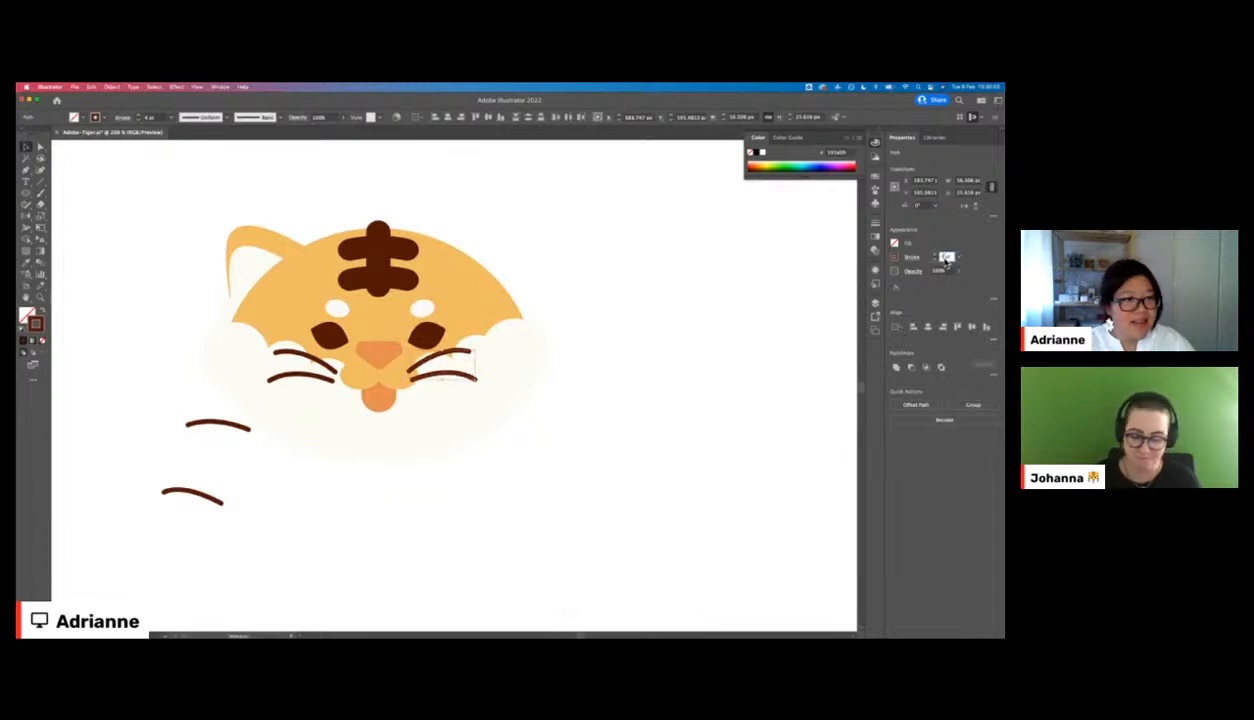
pyautogui.click(831, 296)
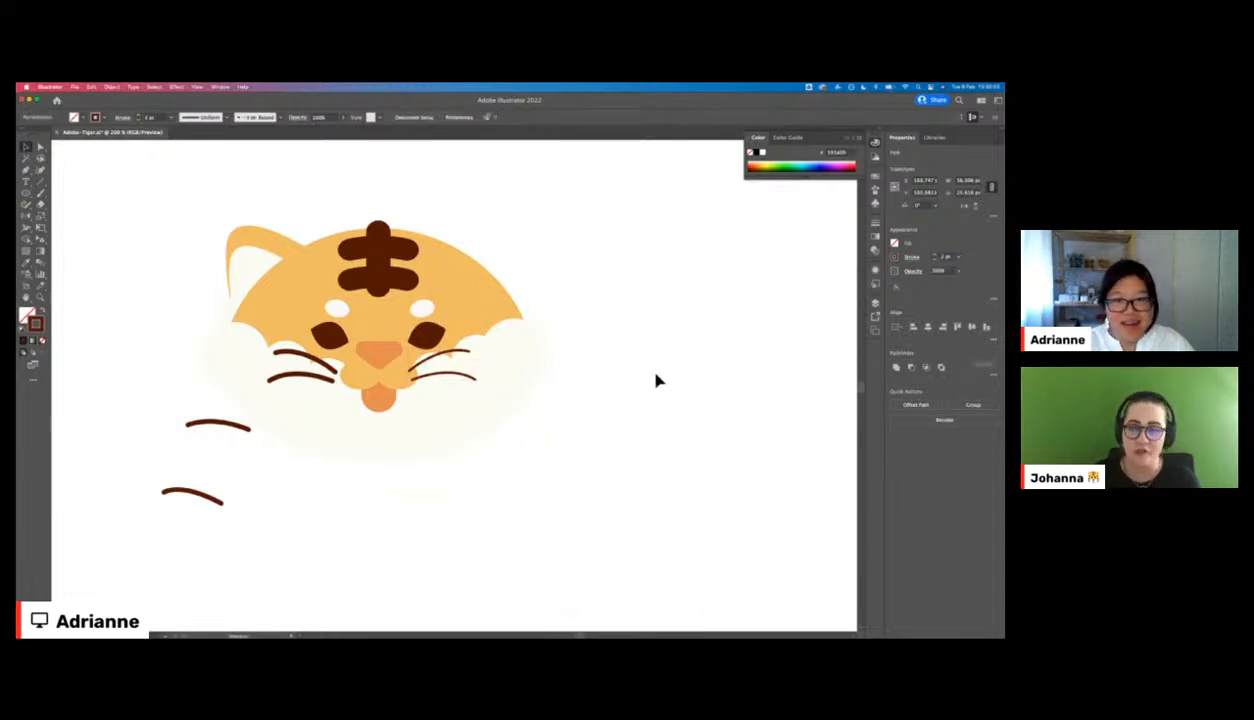
# - Delete both whiskers on the left cheek and flatten the curve of the upper right whisker
pyautogui.click(300, 362)
pyautogui.press('Delete')
pyautogui.press('a')
pyautogui.click(474, 379)
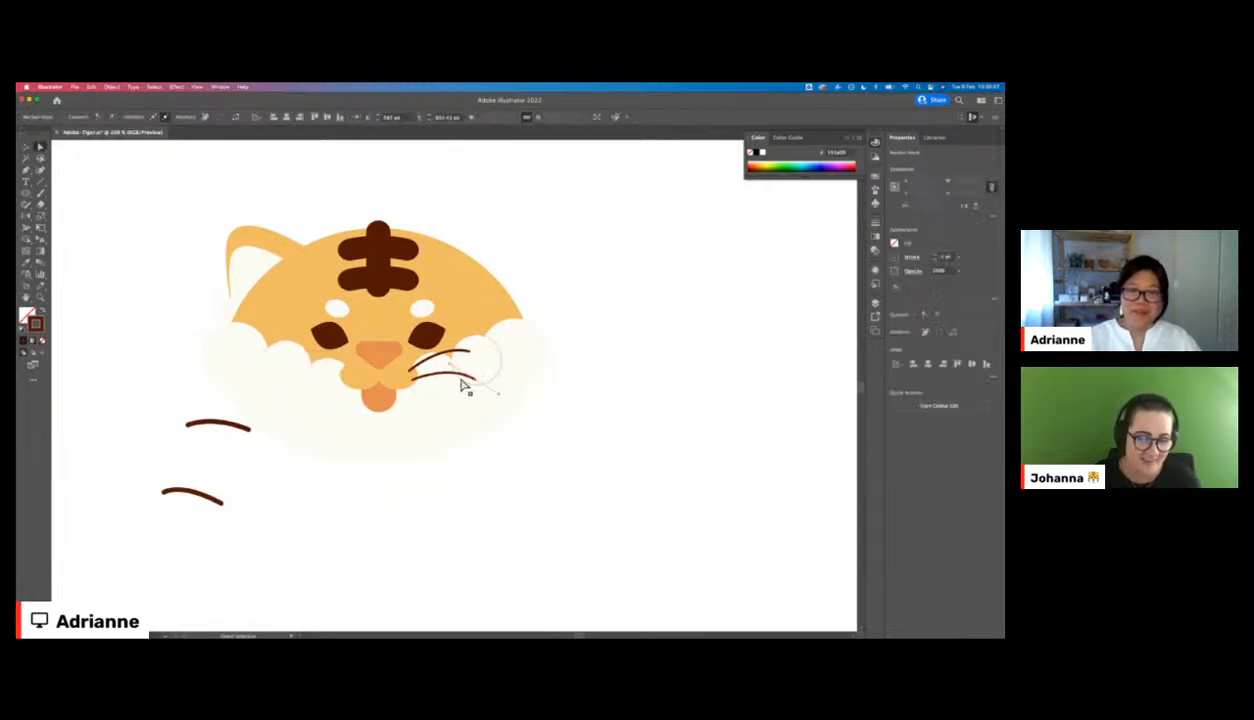
pyautogui.click(468, 351)
pyautogui.moveTo(442, 347); pyautogui.dragTo(434, 348)
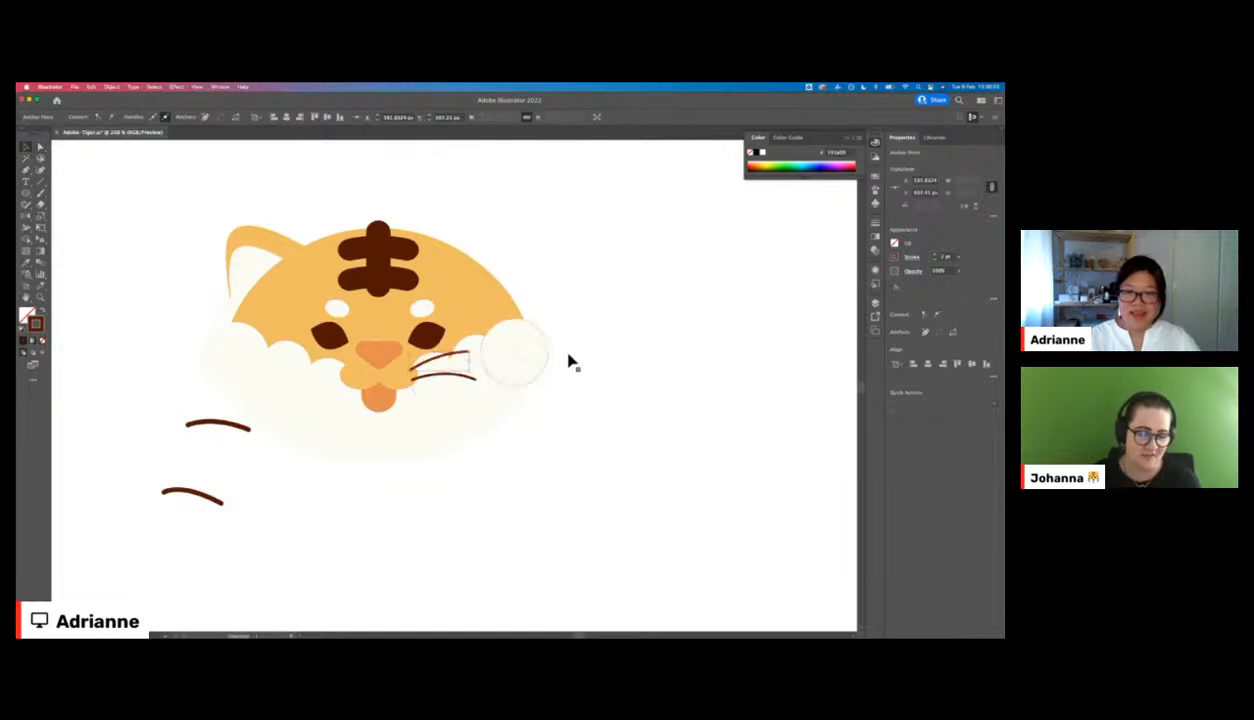
# - Fine-tune the lower right whisker's curve through the anchor point at its muzzle end
pyautogui.press('v')
pyautogui.click(347, 414)
pyautogui.press('a')
pyautogui.click(412, 381)
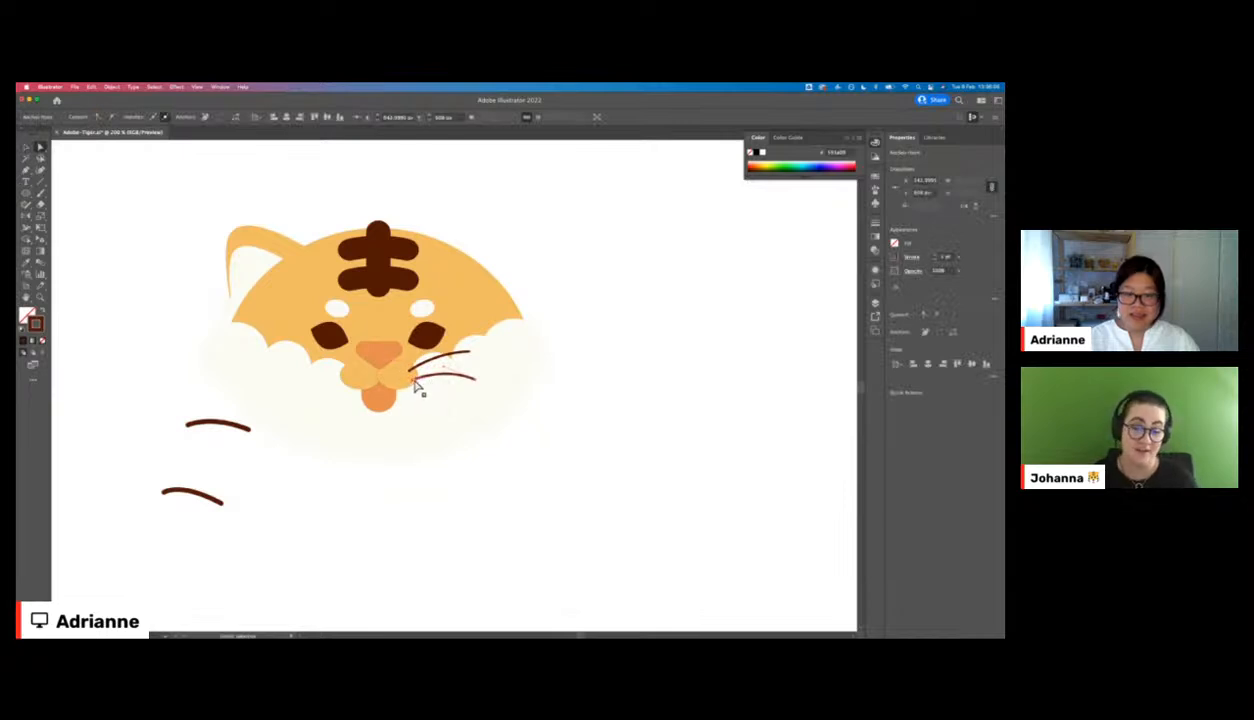
pyautogui.scroll(3, 414, 381)
pyautogui.moveTo(455, 387); pyautogui.dragTo(454, 388)
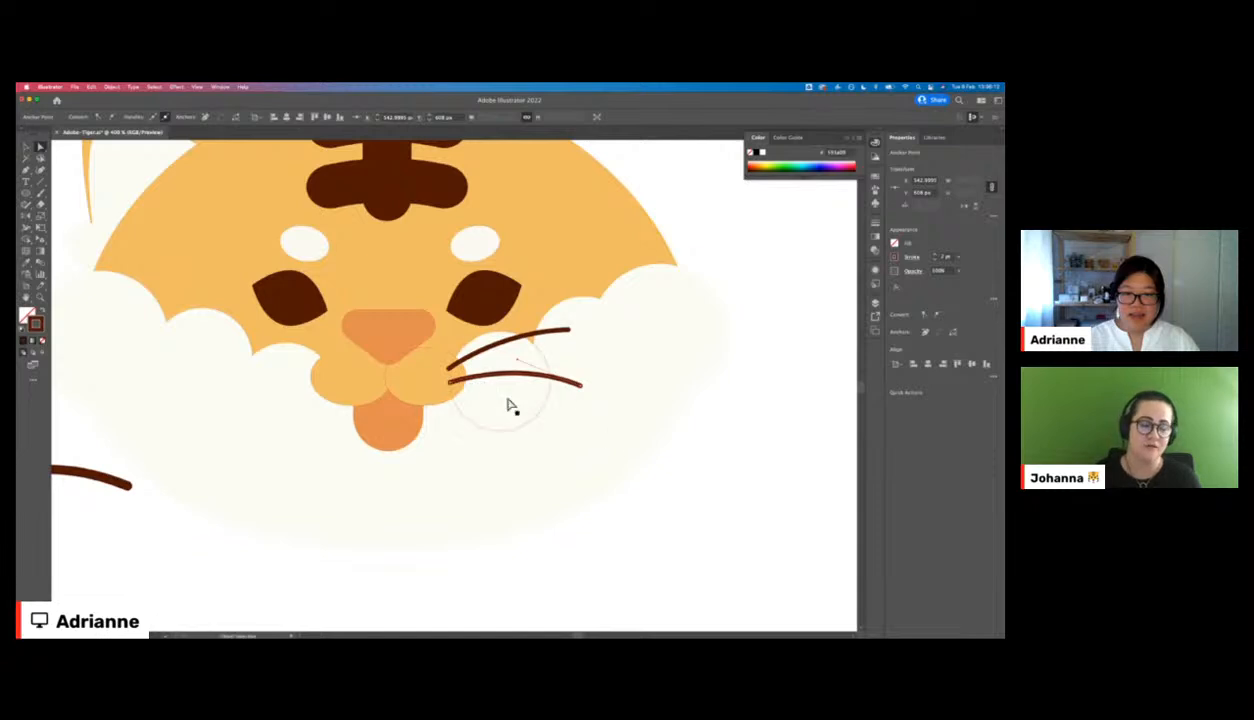
pyautogui.click(675, 465)
# - Mirror copies of both thin right whiskers onto the left cheek and shorten the tongue slightly
pyautogui.click(540, 385)
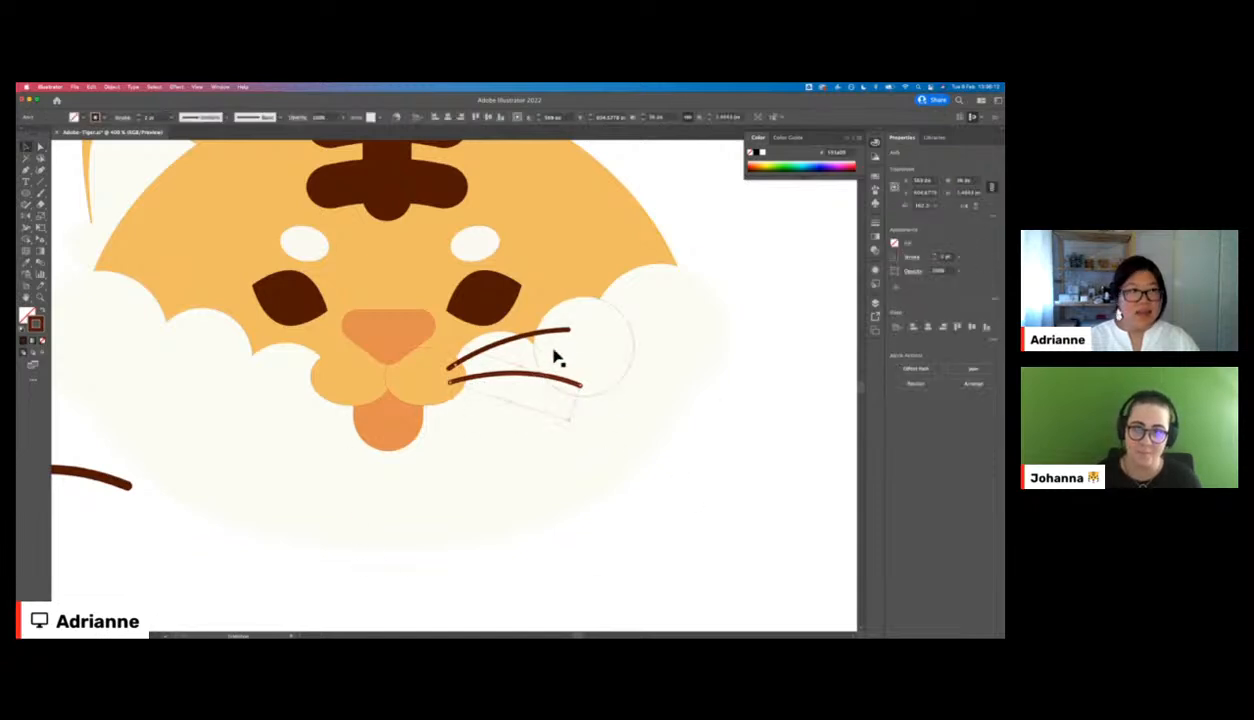
pyautogui.click(966, 208)
pyautogui.moveTo(552, 355); pyautogui.dragTo(305, 355)
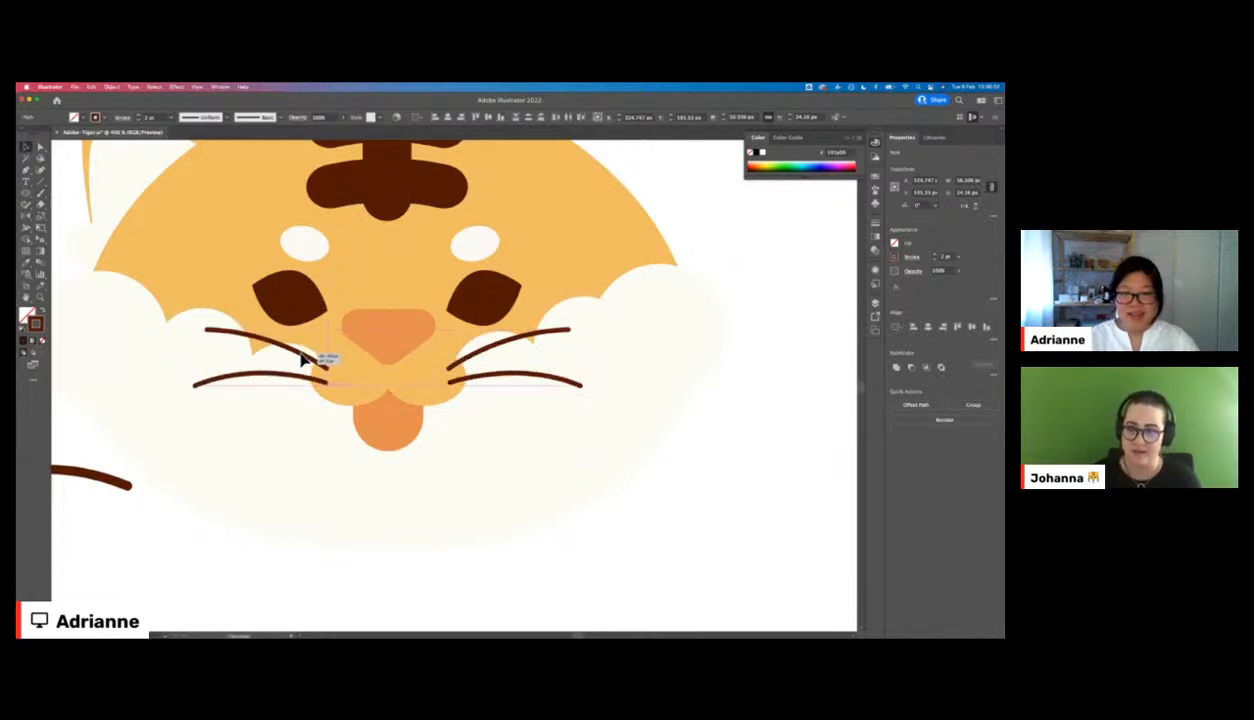
pyautogui.click(392, 420)
pyautogui.moveTo(388, 451); pyautogui.dragTo(388, 439)
# - Draw a 24 by 21 px ellipse over the nose's left half and fill it with a darker orange
pyautogui.click(381, 348)
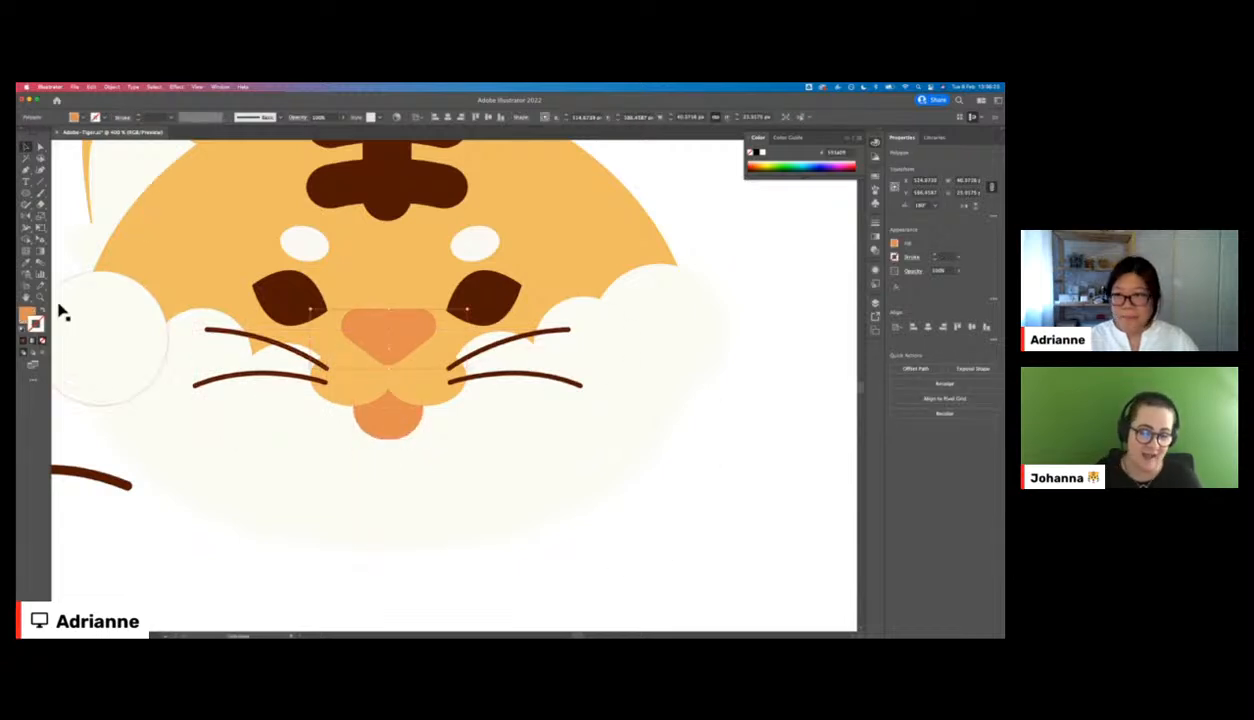
pyautogui.click(42, 353)
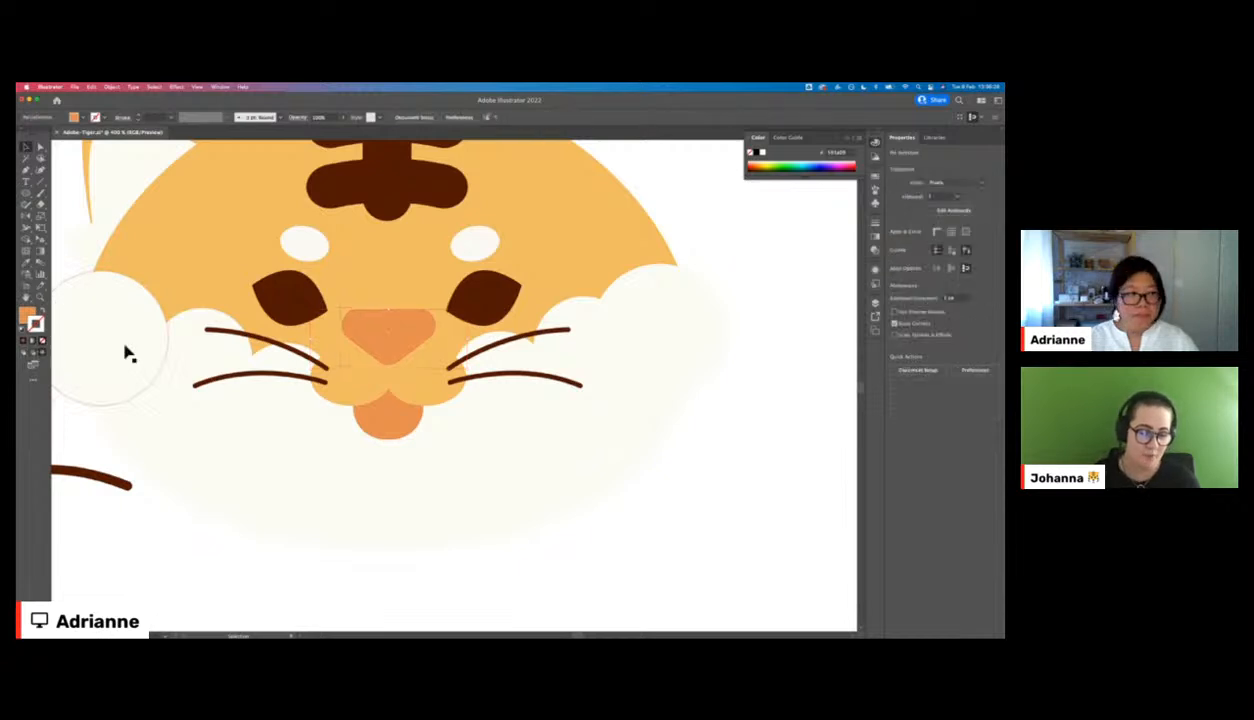
pyautogui.press('l')
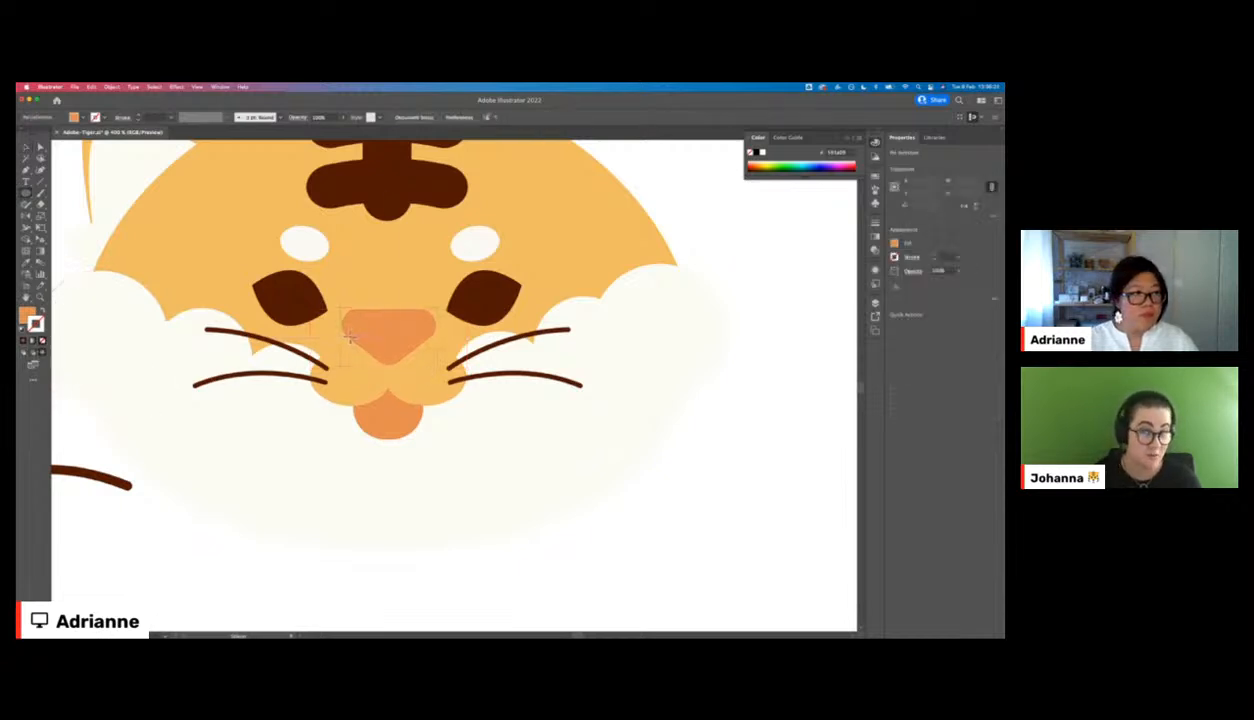
pyautogui.moveTo(338, 320); pyautogui.dragTo(390, 378)
pyautogui.doubleClick(28, 314)
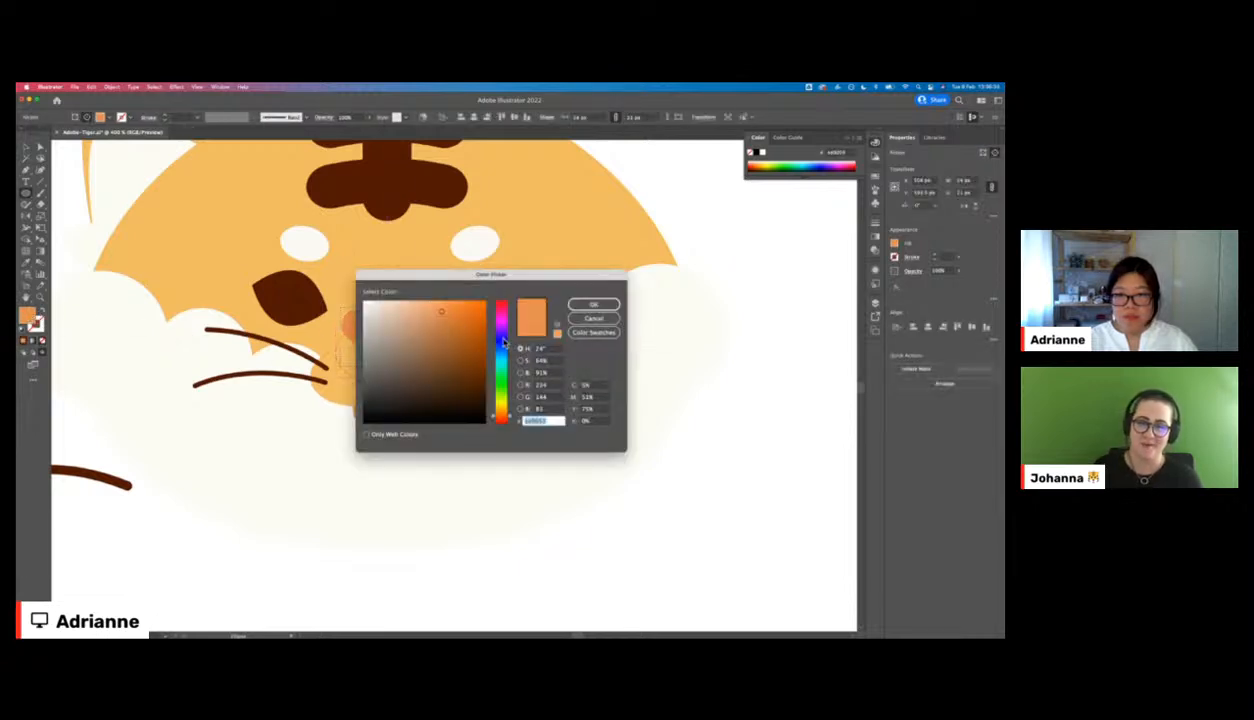
pyautogui.click(478, 341)
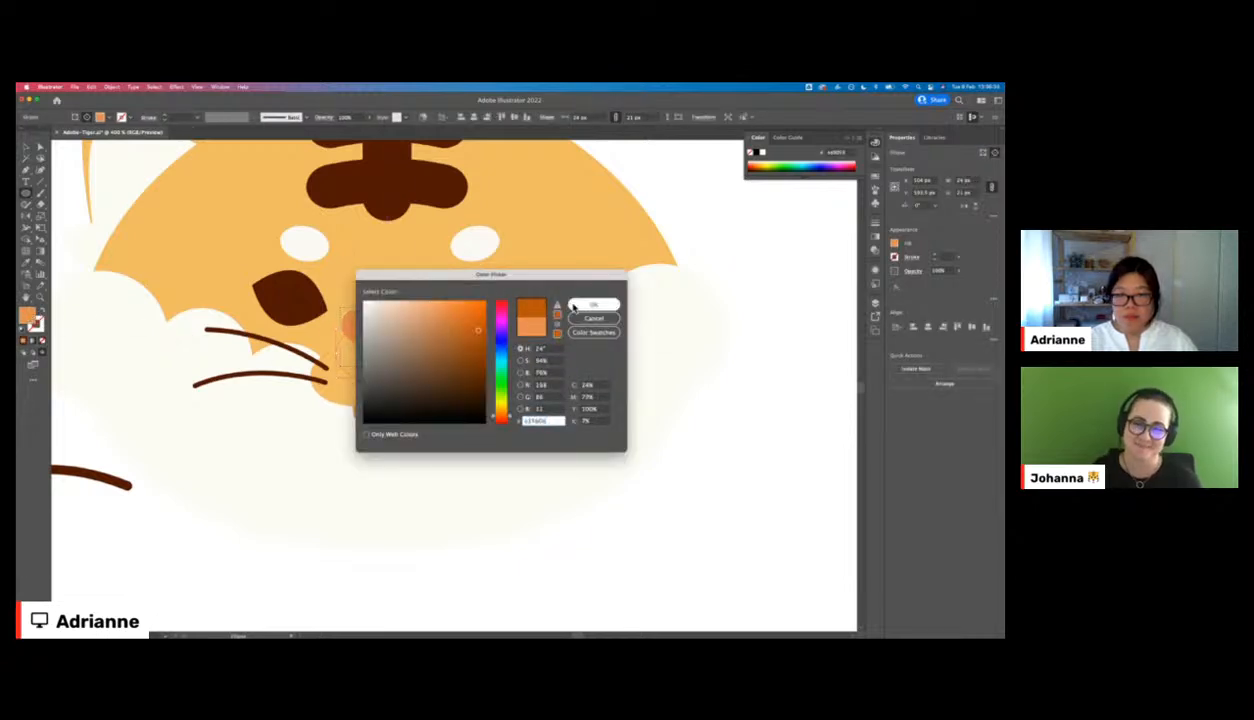
pyautogui.click(593, 304)
# - Clip a pair of dark orange ellipses inside the nose as nostrils and adjust the left one's position
pyautogui.moveTo(366, 345)
pyautogui.mouseDown()
pyautogui.moveTo(469, 352)
pyautogui.moveTo(420, 355)
pyautogui.moveTo(411, 350)
pyautogui.moveTo(425, 344)
pyautogui.moveTo(354, 334)
pyautogui.mouseUp()
pyautogui.press('super+z')
pyautogui.doubleClick(366, 348)
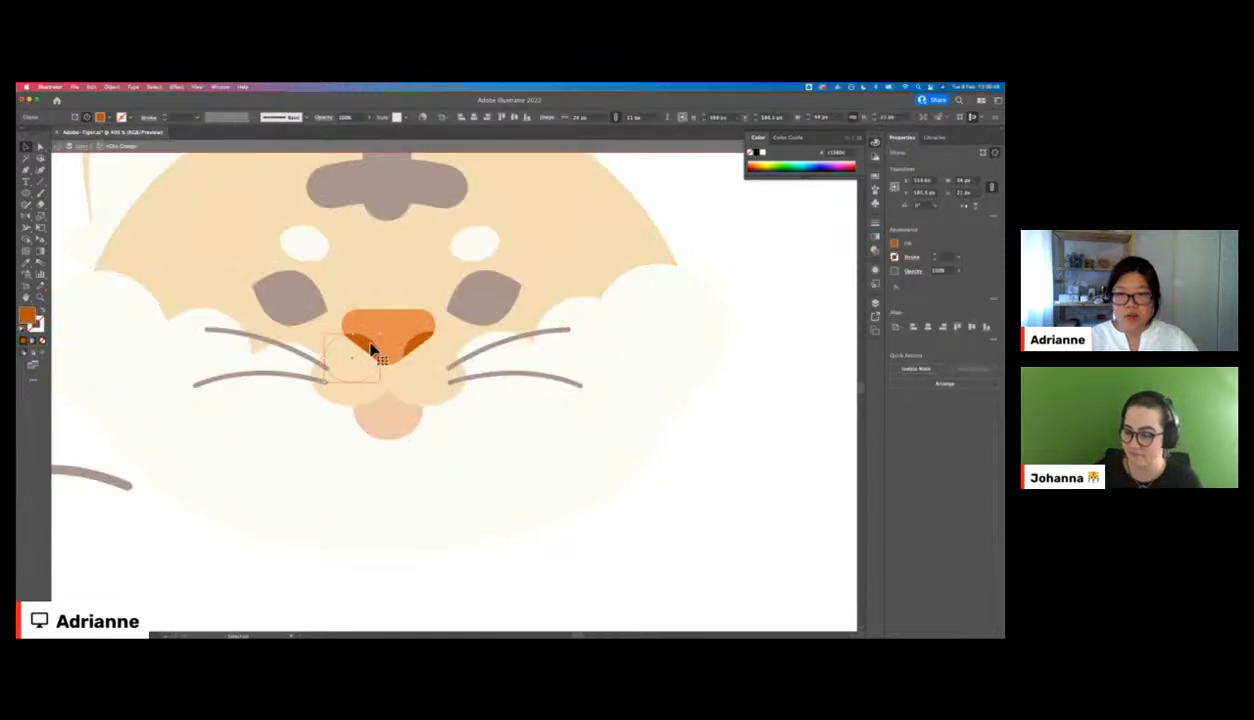
pyautogui.click(366, 345)
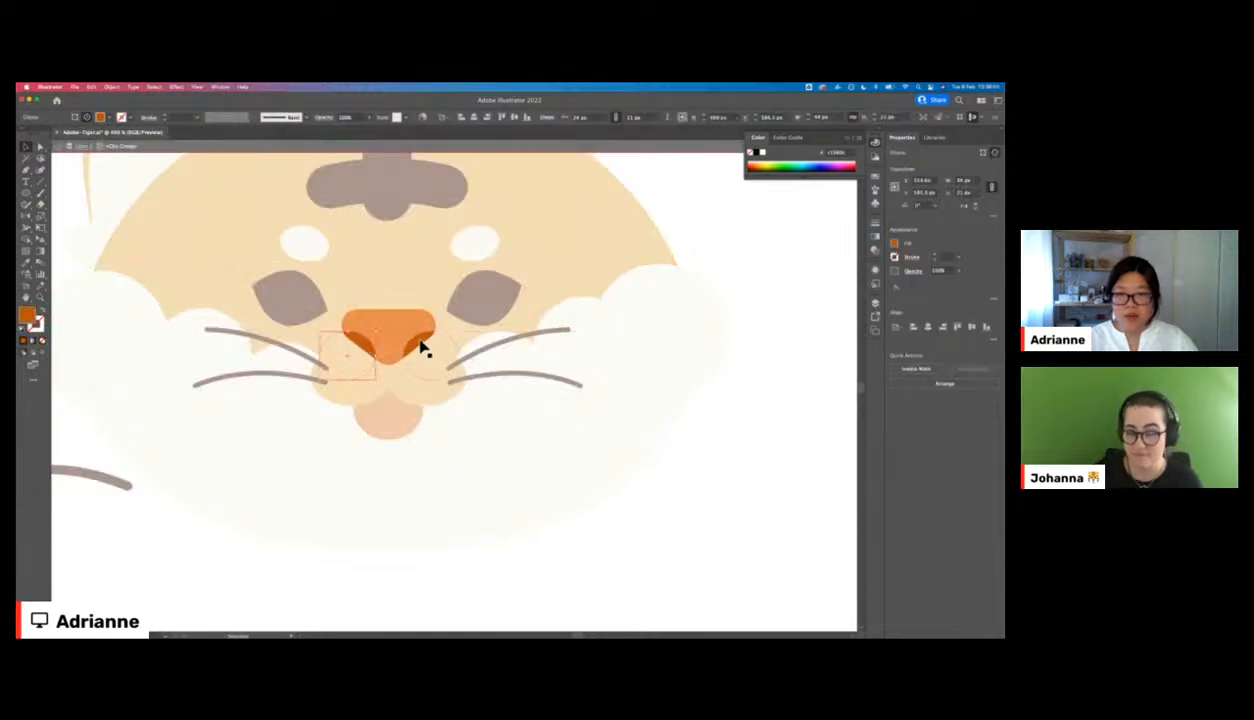
pyautogui.doubleClick(790, 380)
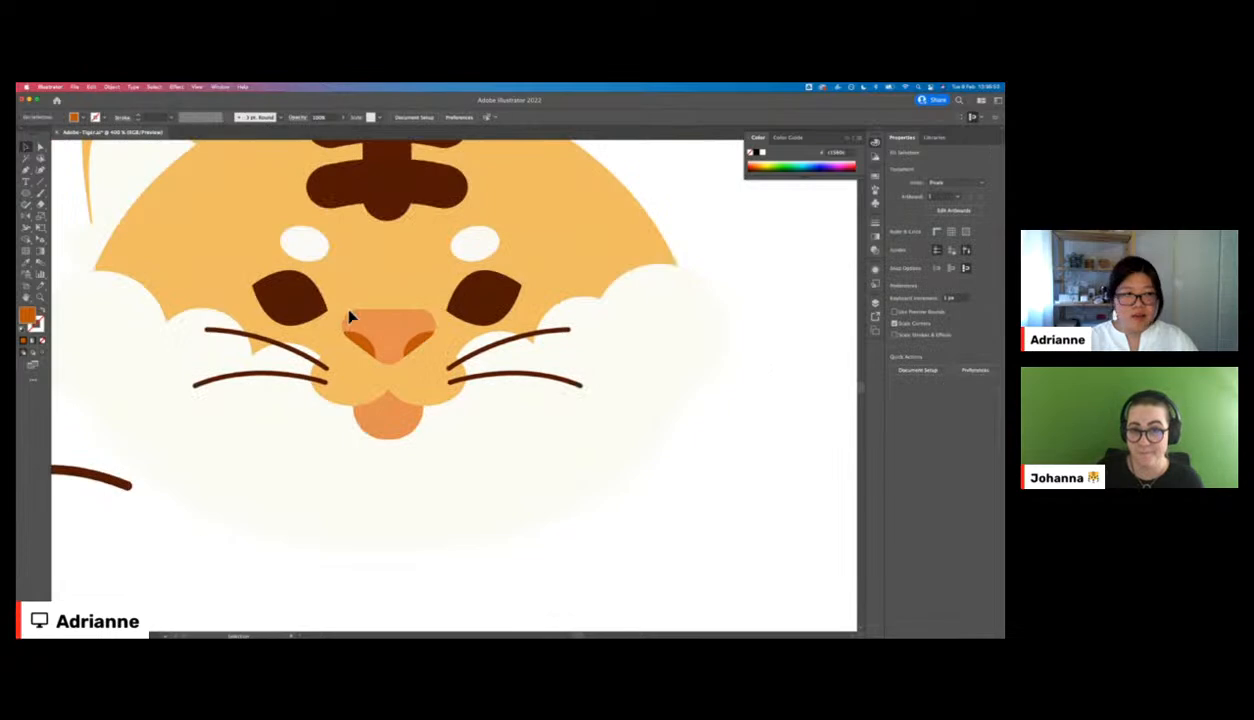
# - Move both nostril ellipses inside the nose's clip group slightly closer to the nose's centre
pyautogui.click(397, 318)
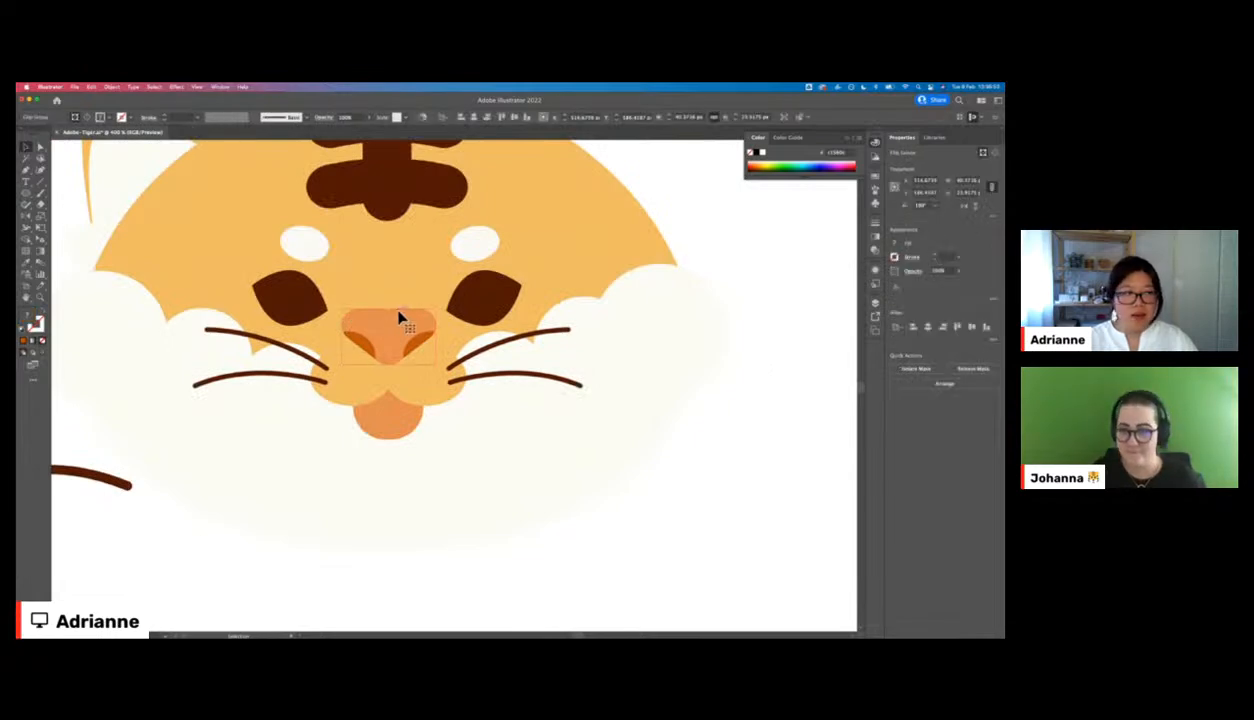
pyautogui.doubleClick(422, 345)
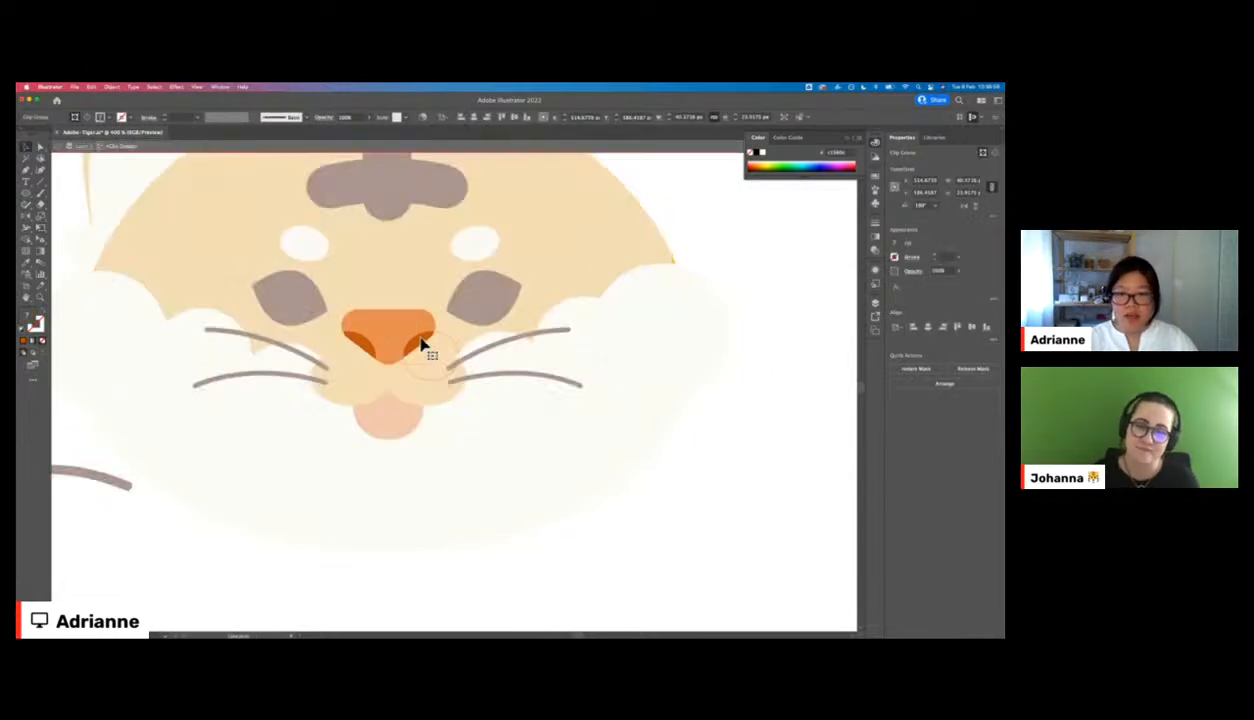
pyautogui.click(412, 343)
pyautogui.moveTo(410, 343); pyautogui.dragTo(367, 340)
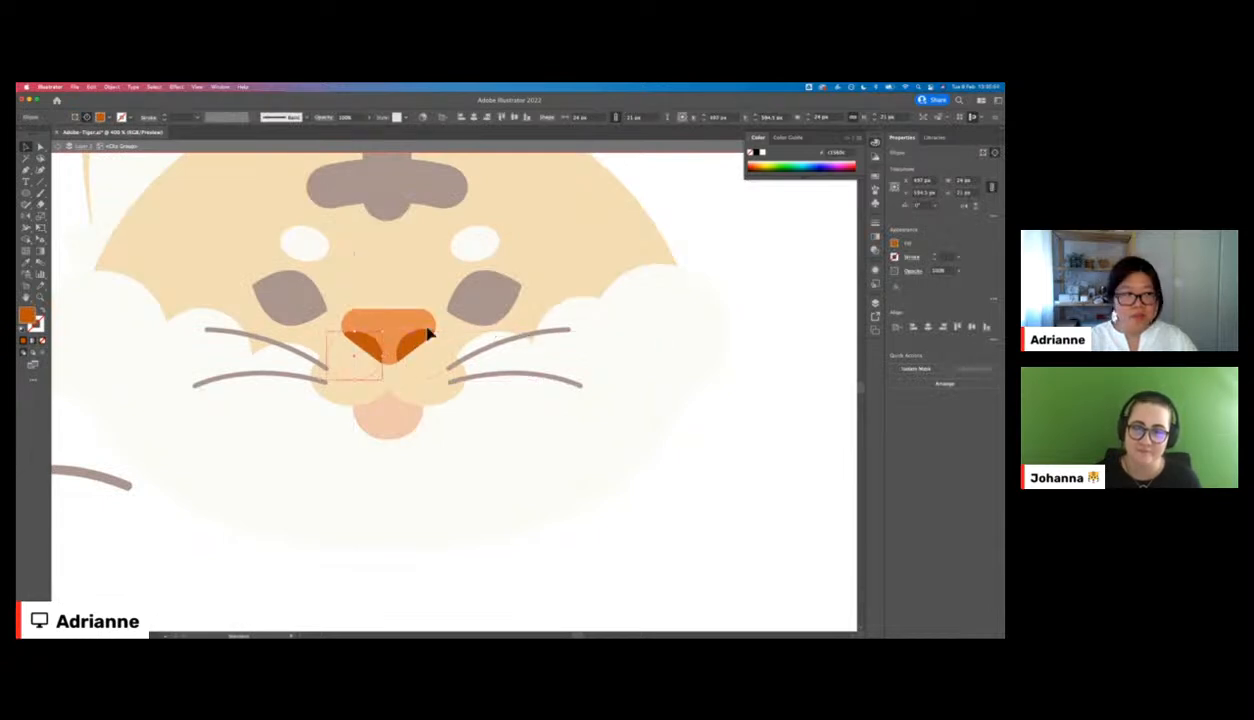
pyautogui.click(447, 321)
pyautogui.doubleClick(714, 310)
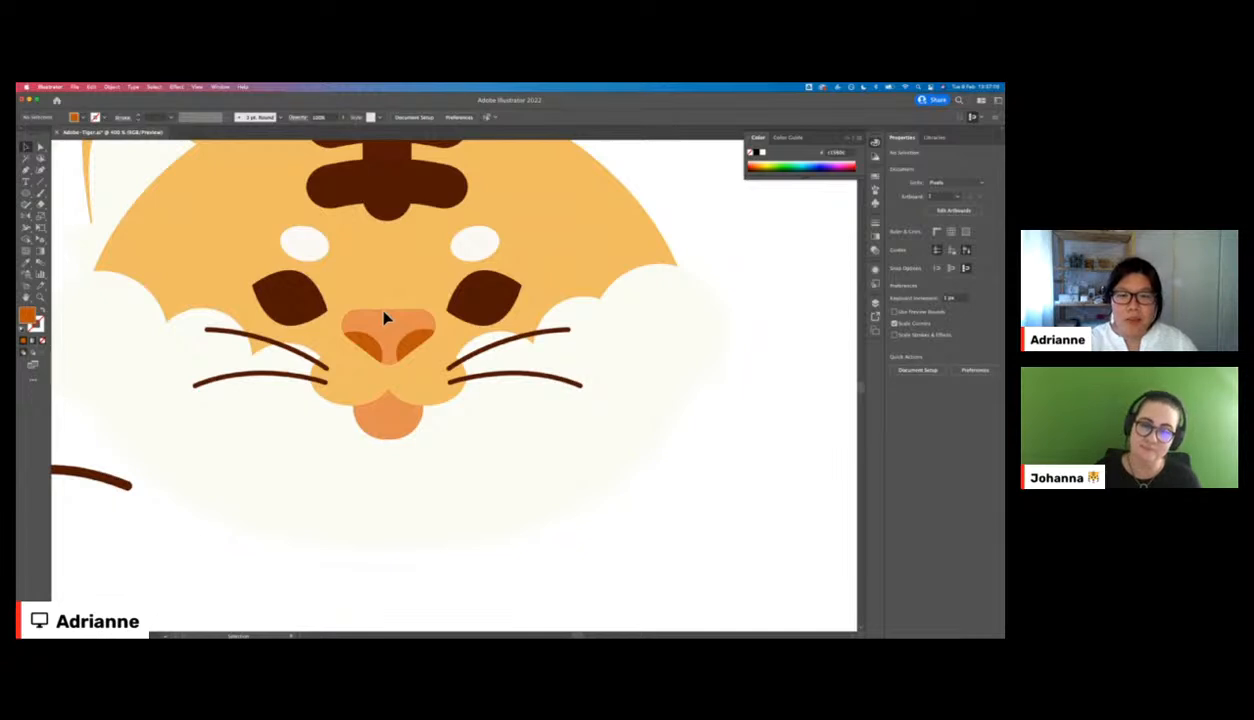
# - Adjust the right nostril ellipse's position inside the nose's clip group
pyautogui.scroll(-2, 438, 316)
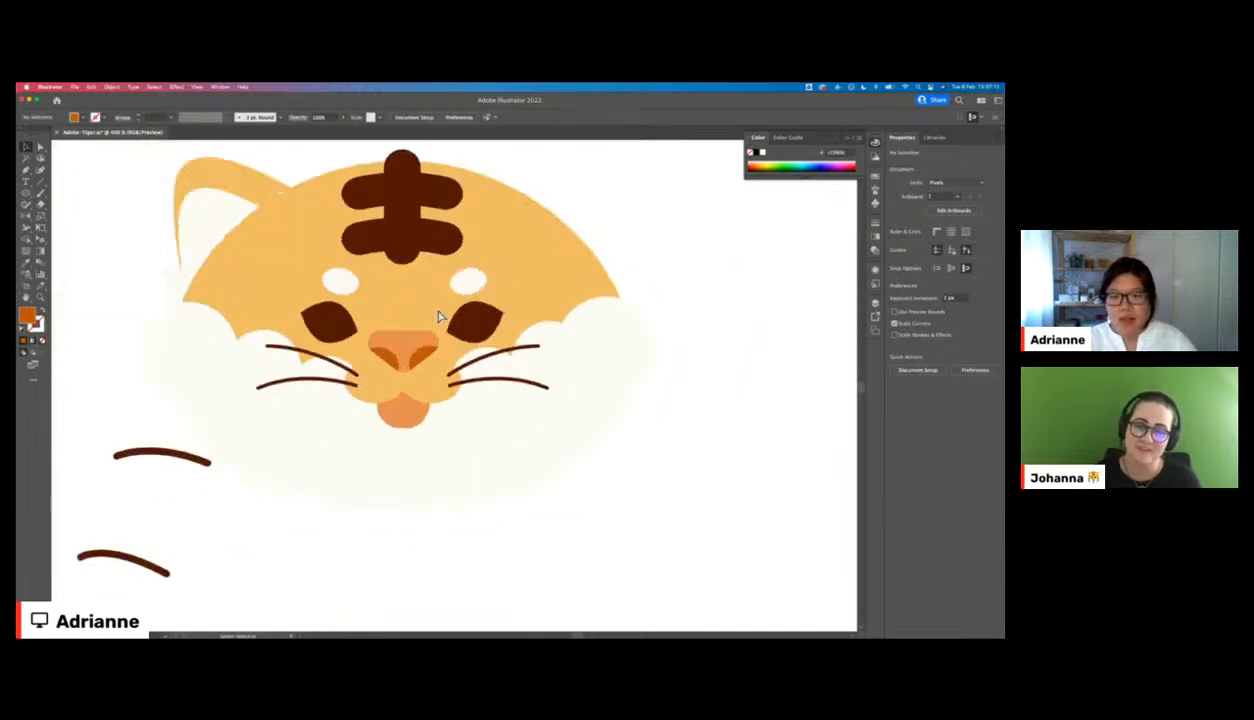
pyautogui.scroll(2, 438, 316)
pyautogui.doubleClick(357, 348)
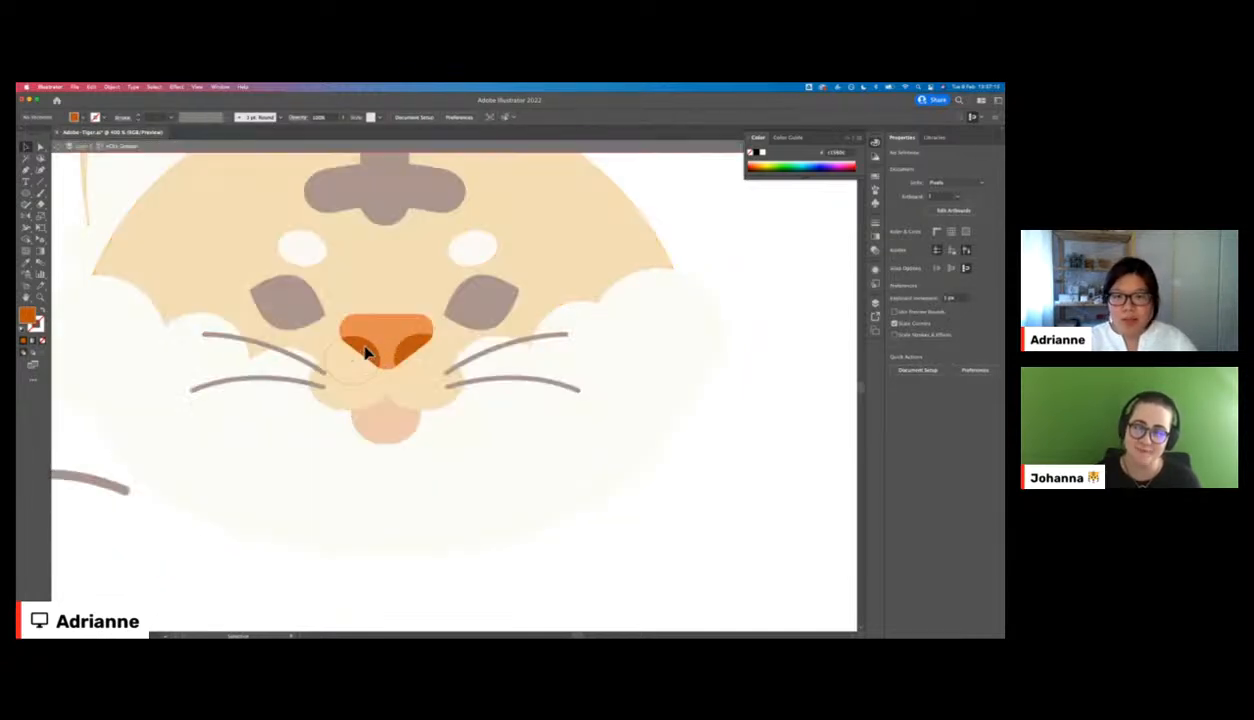
pyautogui.click(362, 352)
pyautogui.click(405, 352)
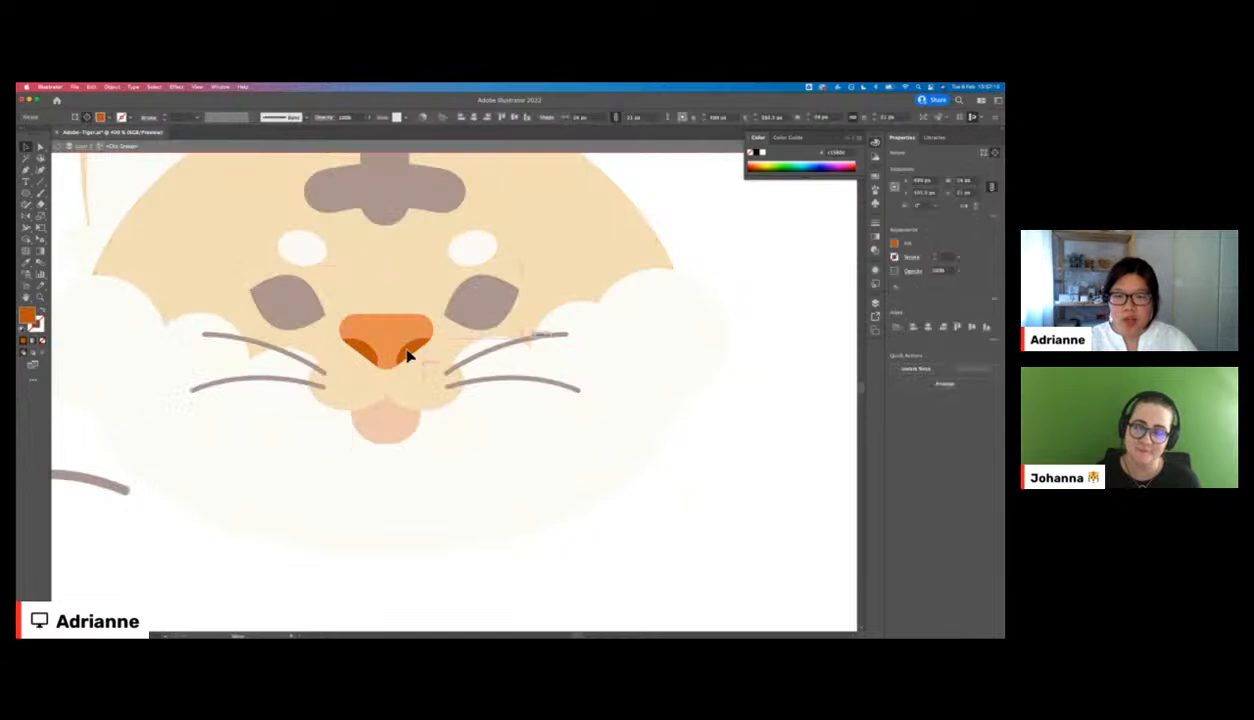
pyautogui.click(397, 322)
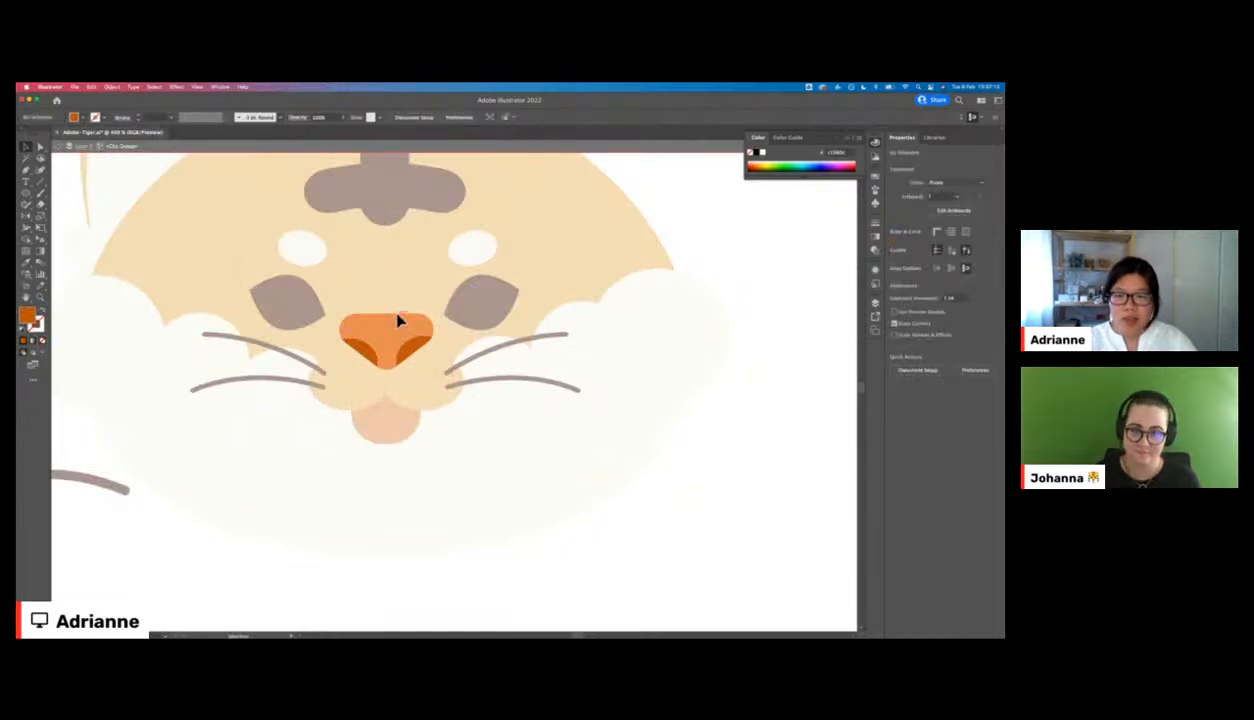
pyautogui.doubleClick(703, 242)
# - Fine-tune the placement of both nostril ellipses within the nose's clip group
pyautogui.press('e')
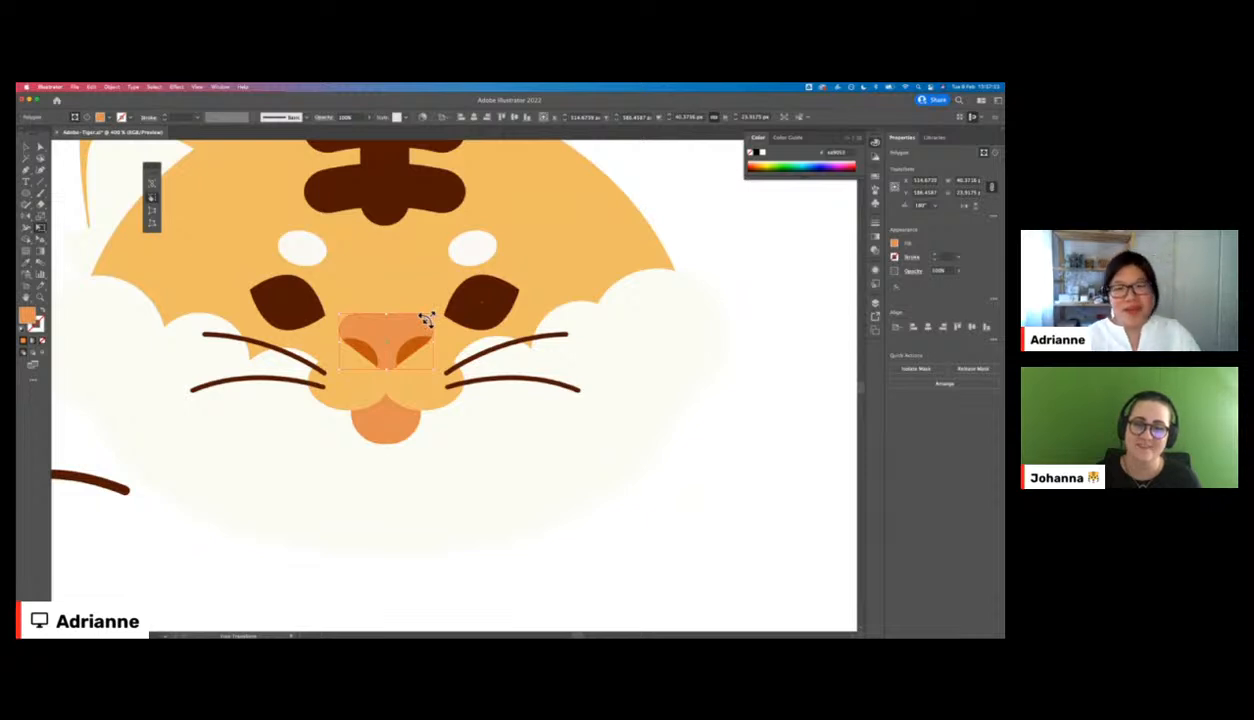
pyautogui.press('v')
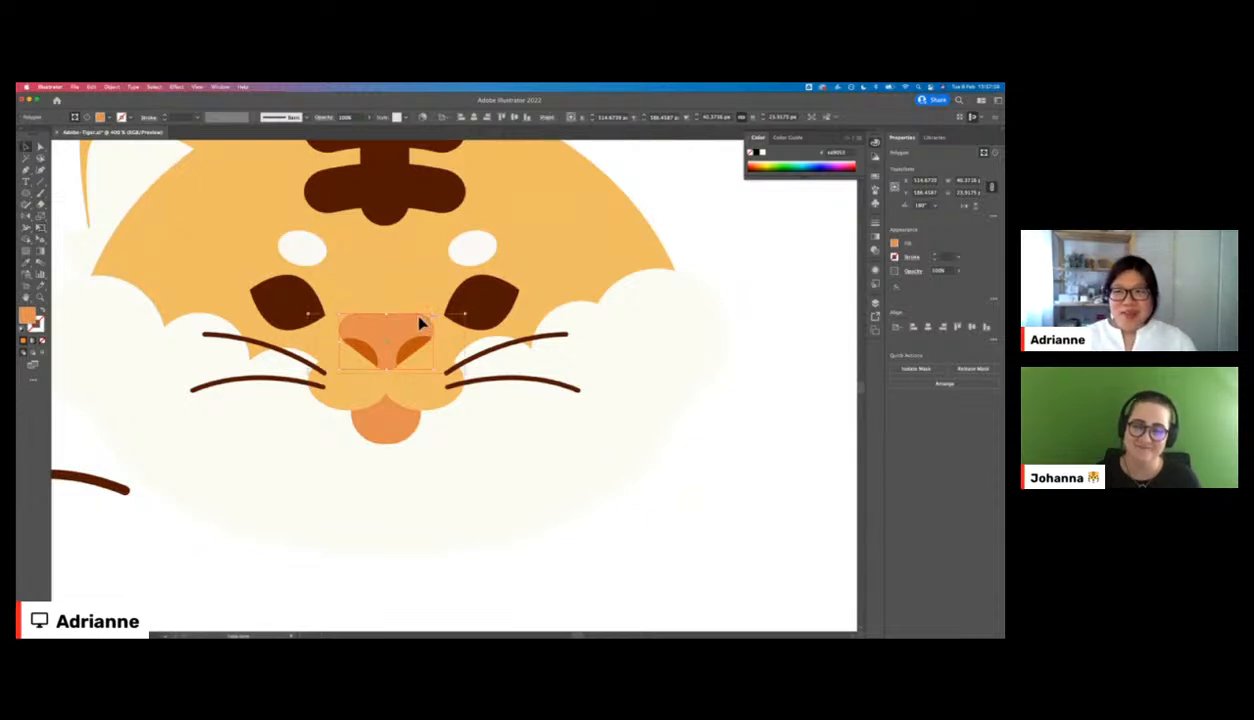
pyautogui.click(368, 357)
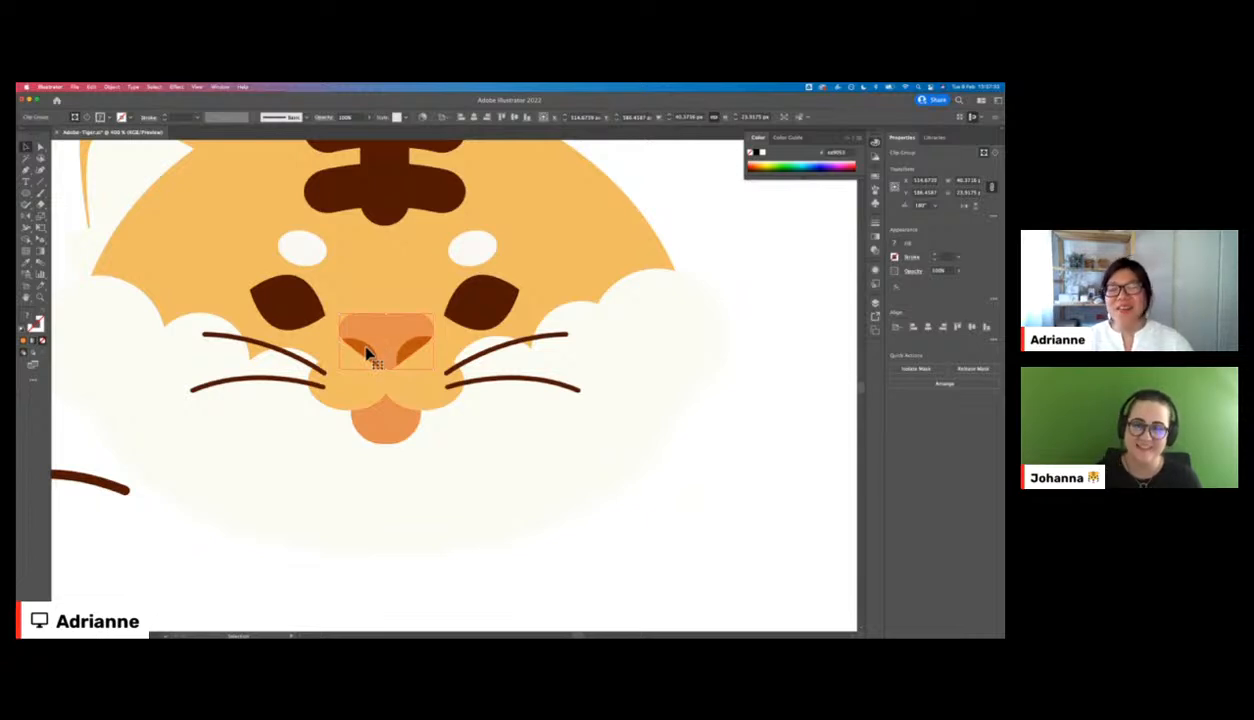
pyautogui.doubleClick(367, 352)
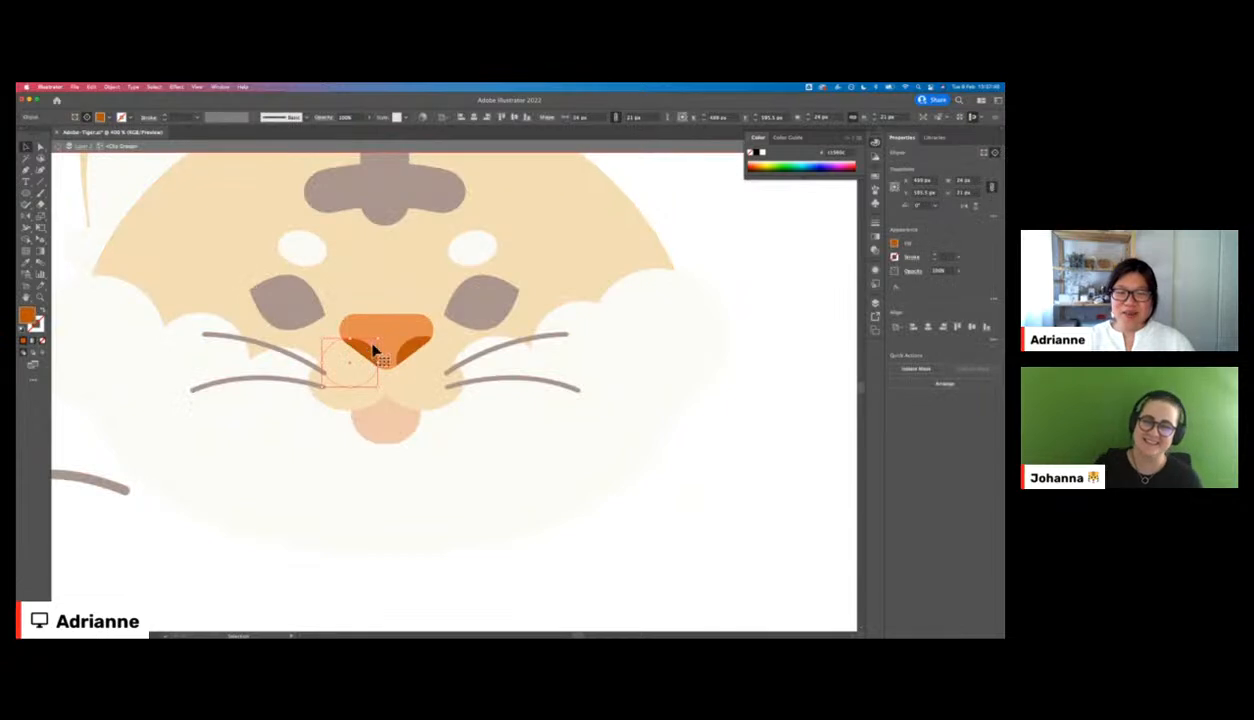
pyautogui.keyDown('shift'); pyautogui.click(413, 350); pyautogui.keyUp('shift')
pyautogui.click(553, 465)
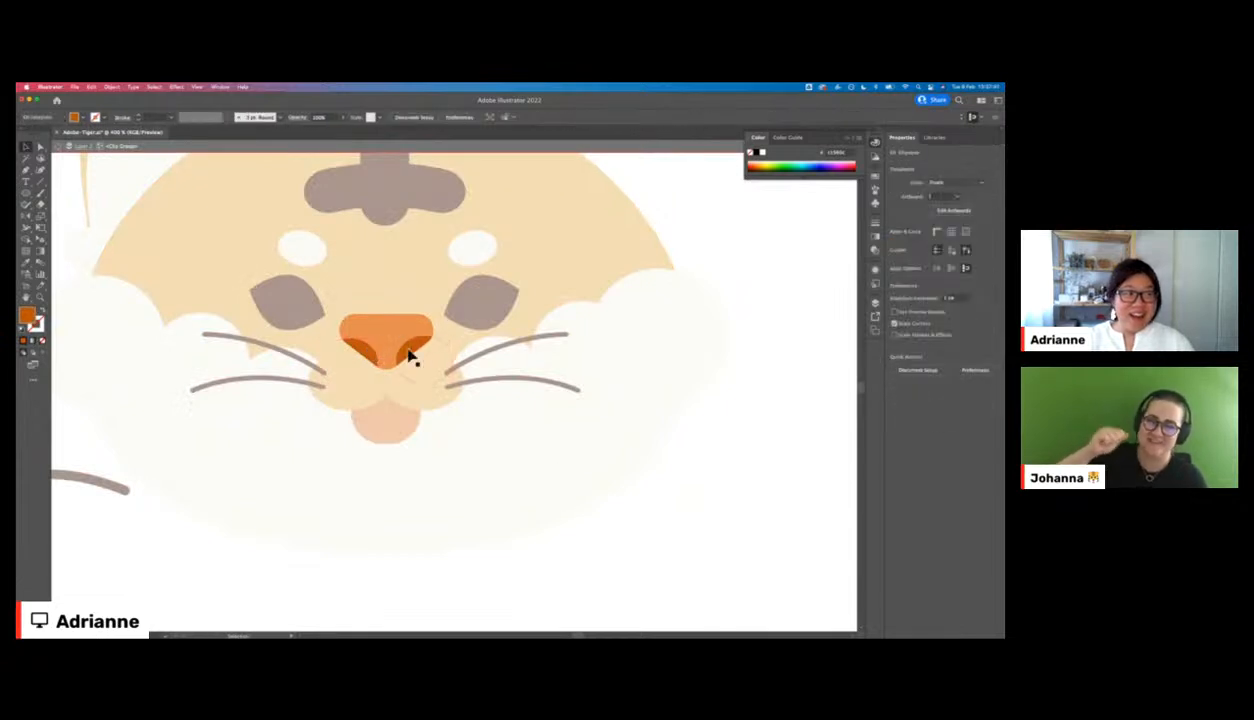
pyautogui.click(377, 354)
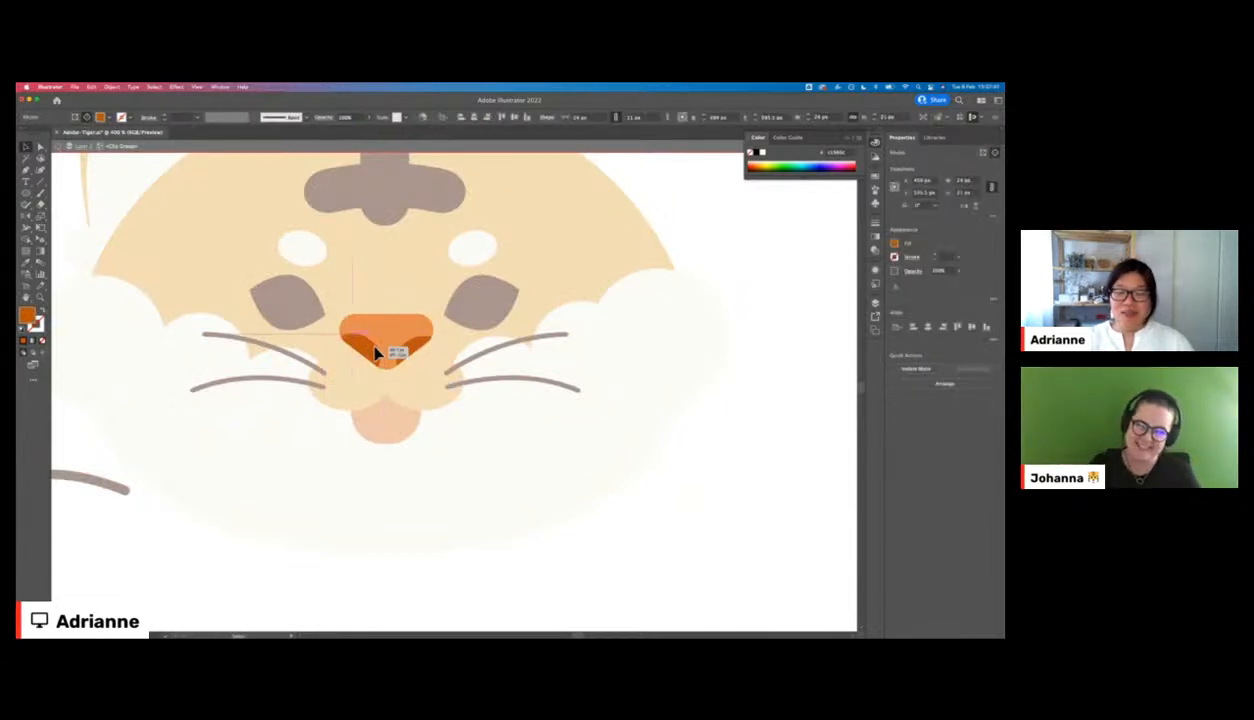
pyautogui.keyDown('shift'); pyautogui.click(409, 348); pyautogui.keyUp('shift')
pyautogui.moveTo(411, 349); pyautogui.dragTo(380, 350)
pyautogui.press('super+shift+a')
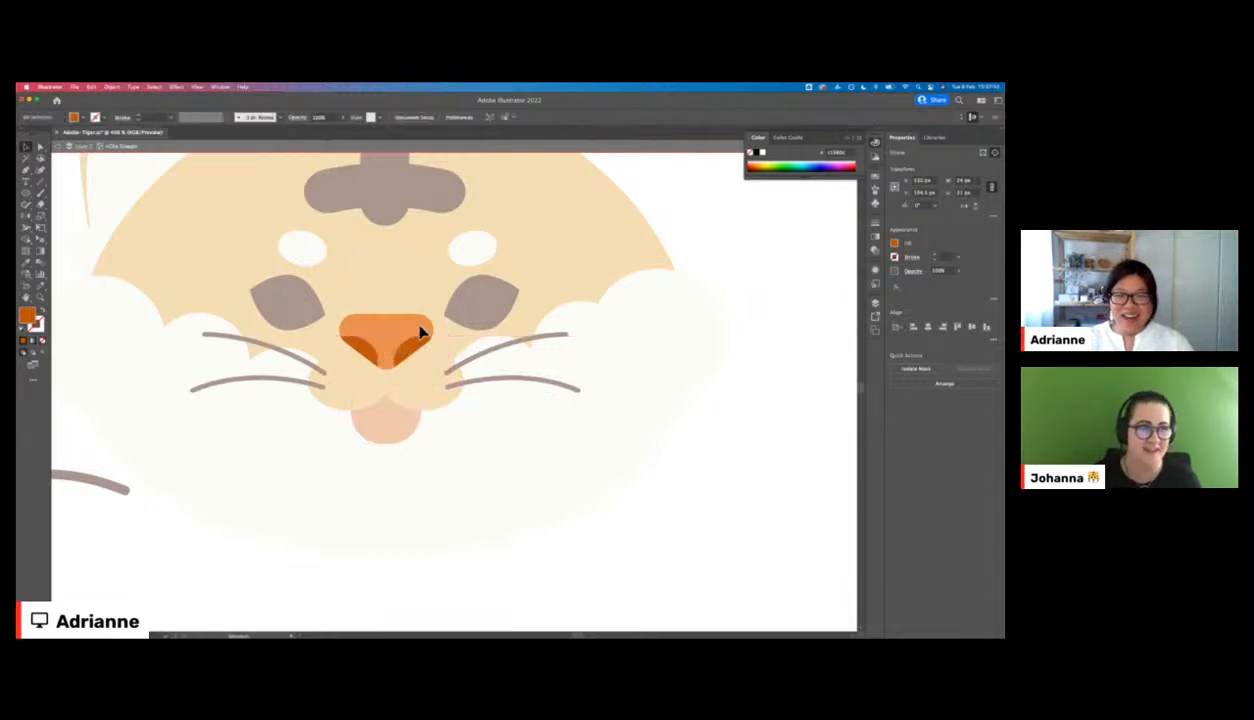
# - Narrow the nose shape to about 37 px and bring the nostril ellipses closer together inside it
pyautogui.click(423, 321)
pyautogui.moveTo(436, 342); pyautogui.dragTo(363, 351)
pyautogui.click(407, 349)
pyautogui.keyDown('shift'); pyautogui.click(369, 350); pyautogui.keyUp('shift')
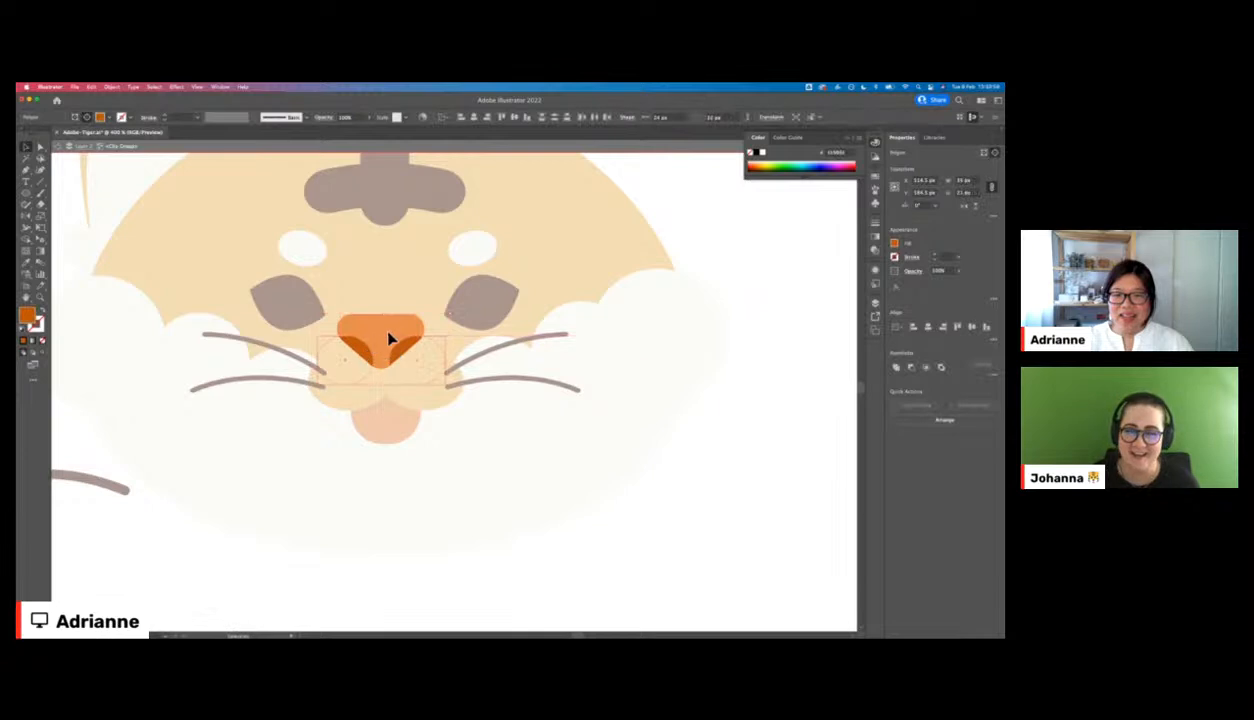
# - Round the nose polygon's corners slightly more and leave the clip group's isolation
pyautogui.click(410, 330)
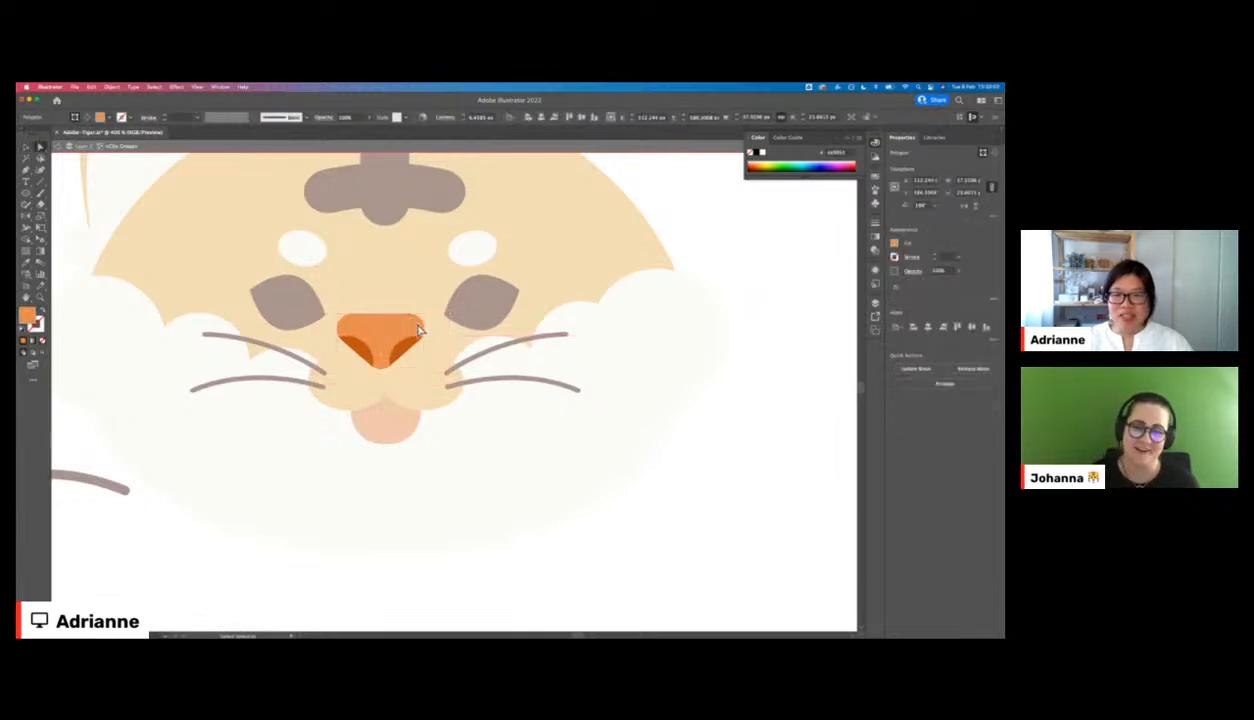
pyautogui.moveTo(411, 330); pyautogui.dragTo(408, 333)
pyautogui.press('Escape')
pyautogui.click(515, 456)
pyautogui.click(697, 241)
pyautogui.press('v')
# - Scale the whole nose clip group down to about 32 by 20 px
pyautogui.press('super+minus')
pyautogui.press('super+minus')
pyautogui.press('super+minus')
pyautogui.press('super+equal')
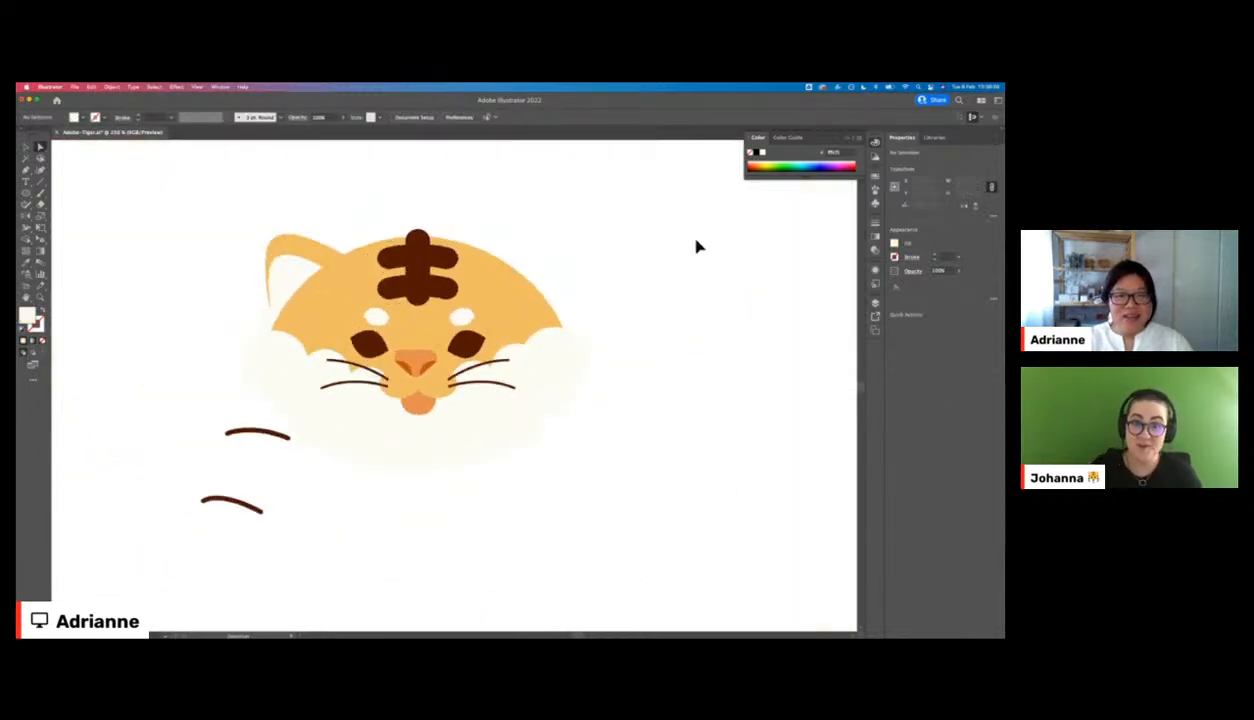
pyautogui.press('super+equal')
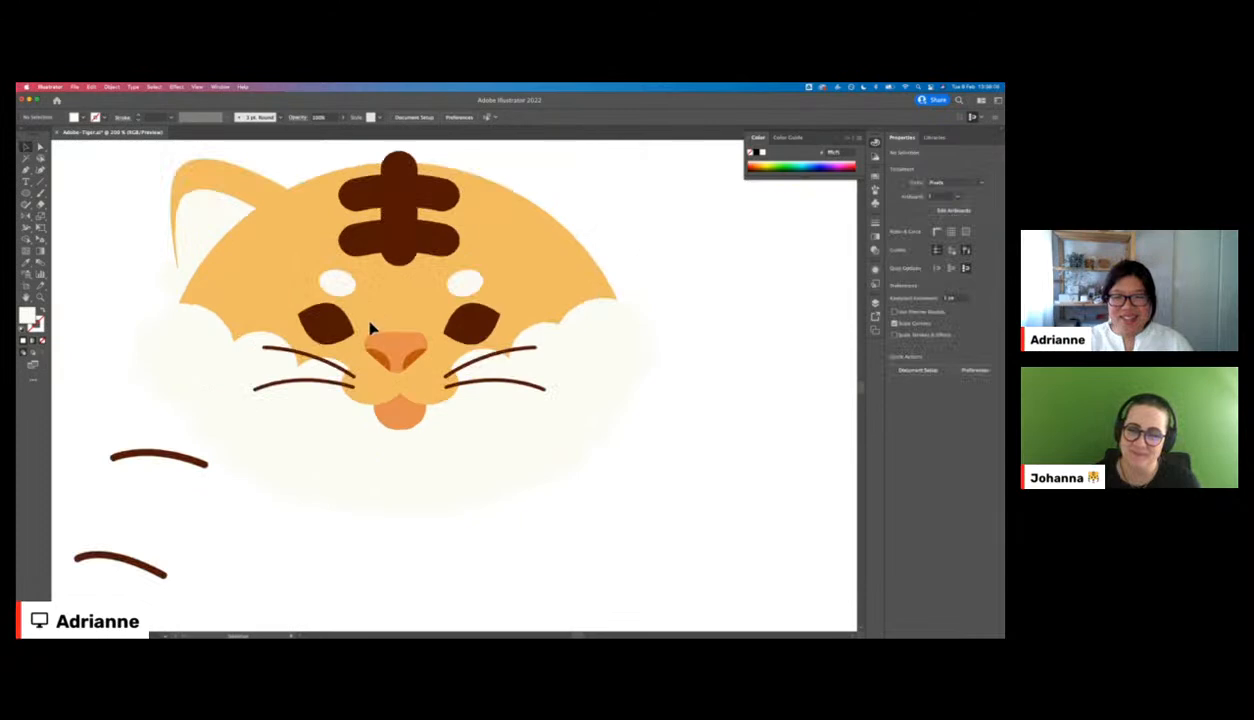
pyautogui.click(400, 338)
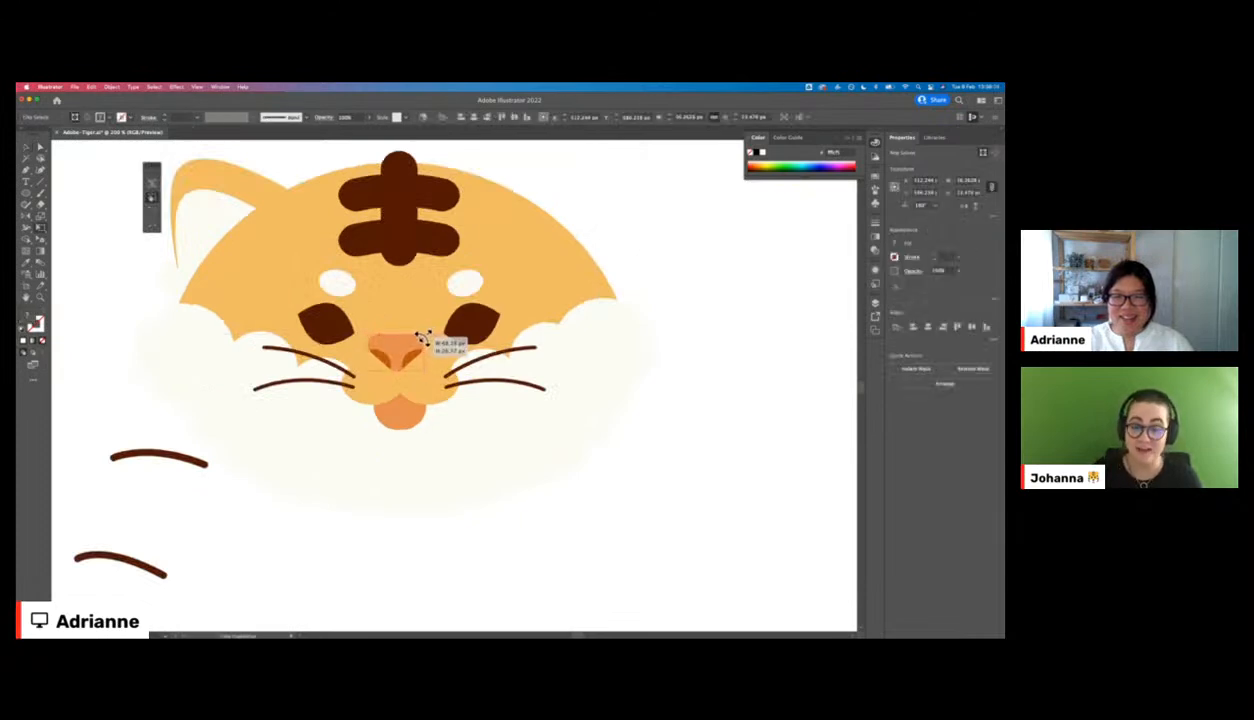
pyautogui.moveTo(409, 357); pyautogui.dragTo(406, 358)
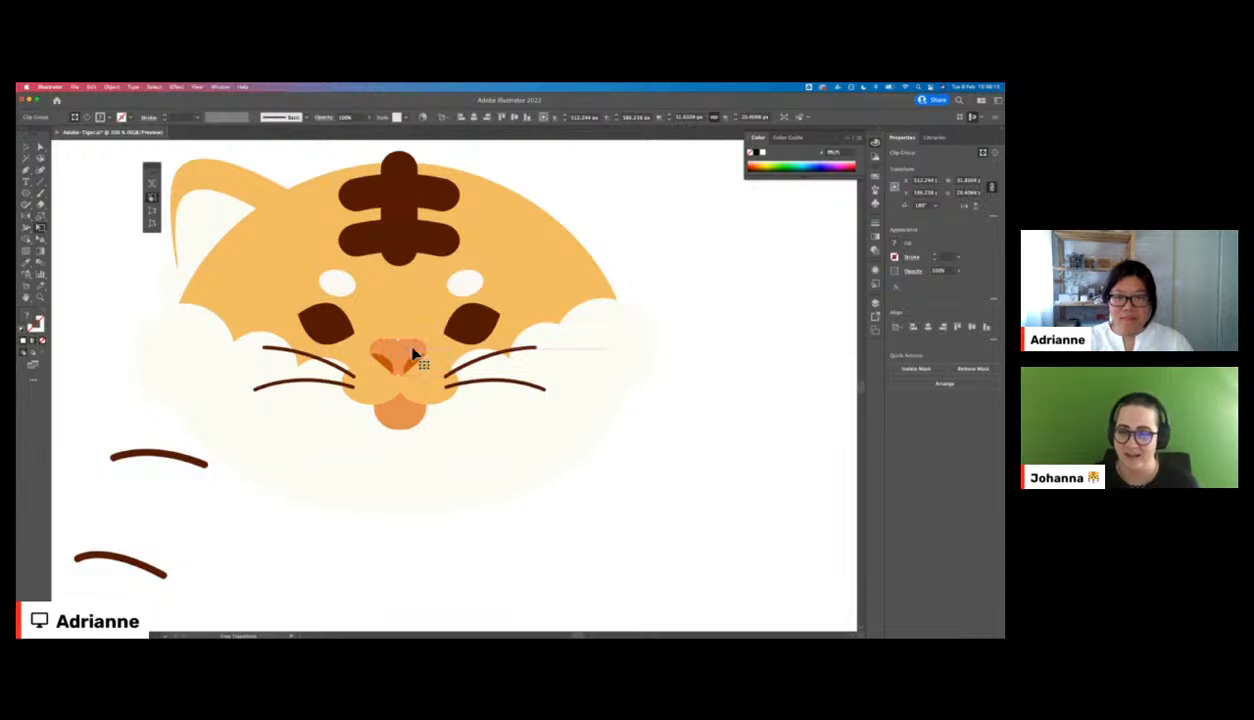
pyautogui.click(641, 238)
# - Delete the two leftover whisker strokes lying outside the tiger's face
pyautogui.hotkey('ctrl', '-')
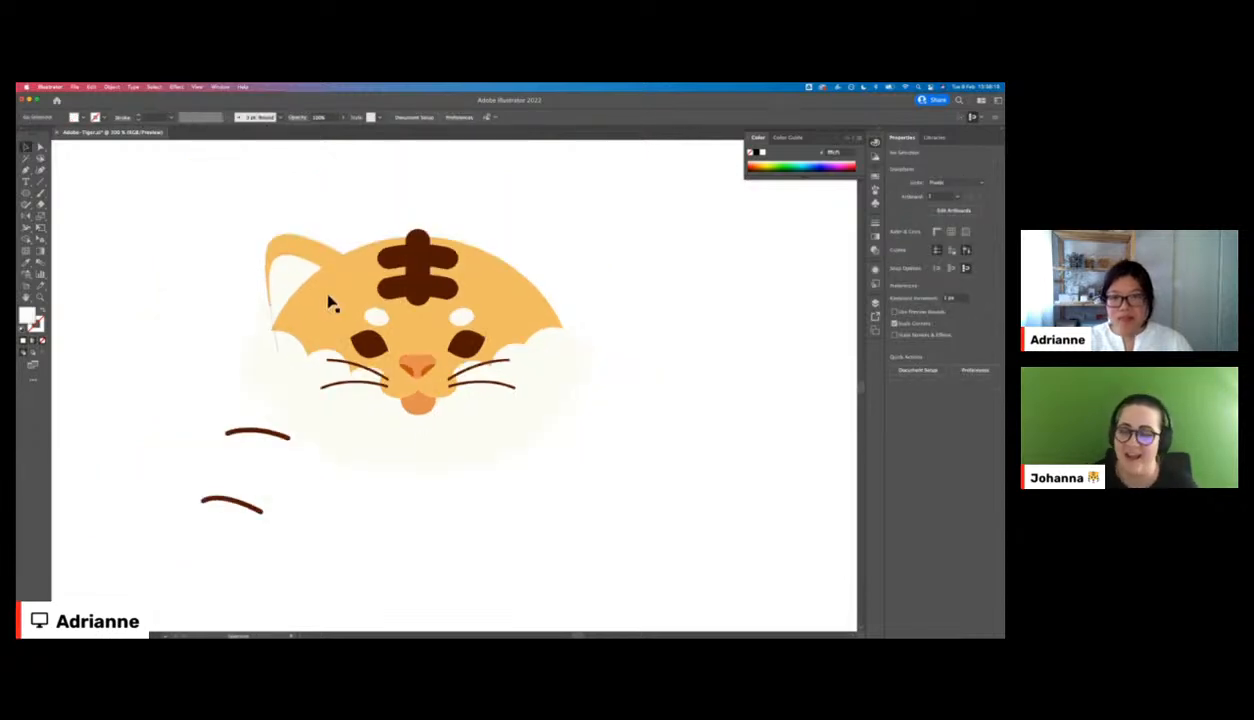
pyautogui.hotkey('ctrl', '-')
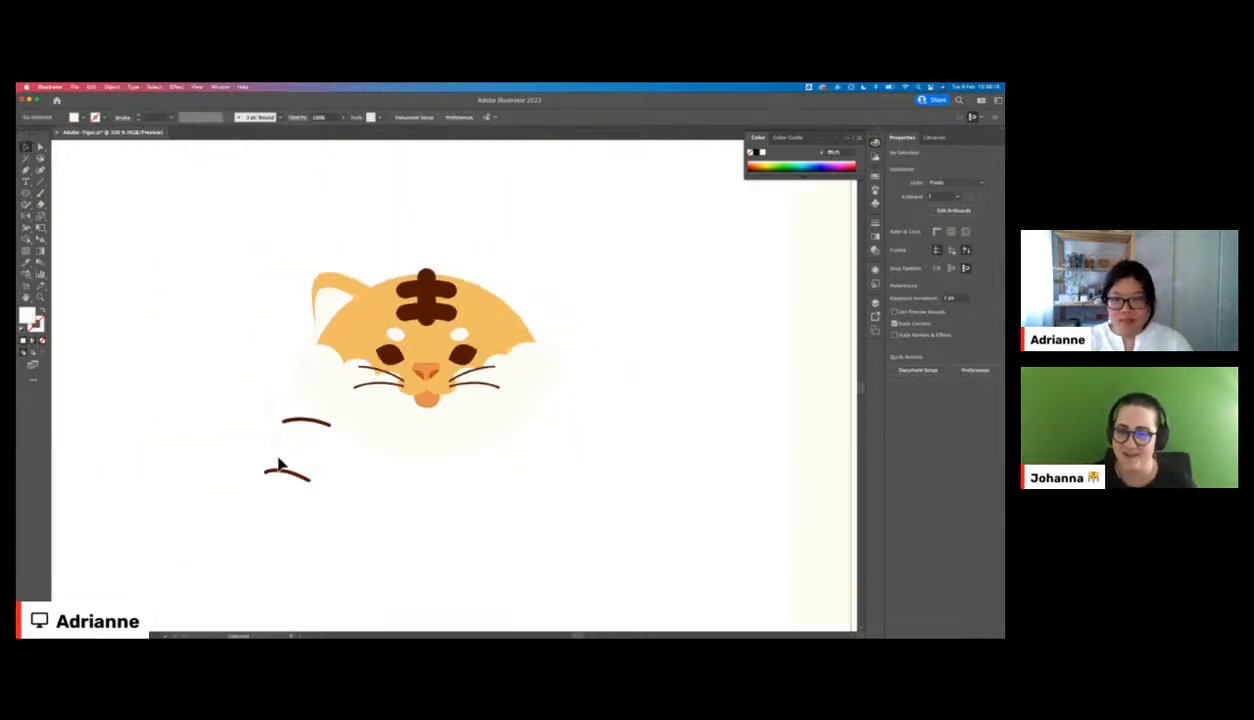
pyautogui.click(288, 427)
pyautogui.press('Delete')
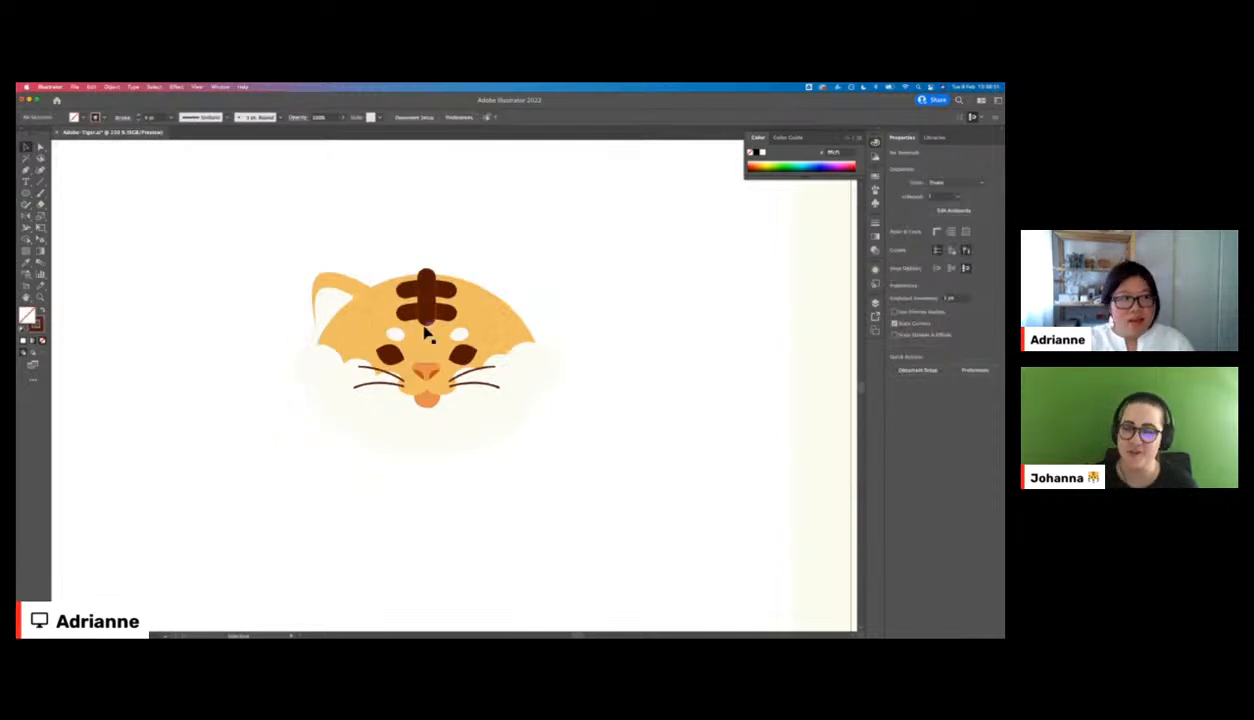
# - Draw a dark brown rectangle about 485 by 432 px around the tiger face and send it to the back
pyautogui.click(429, 278)
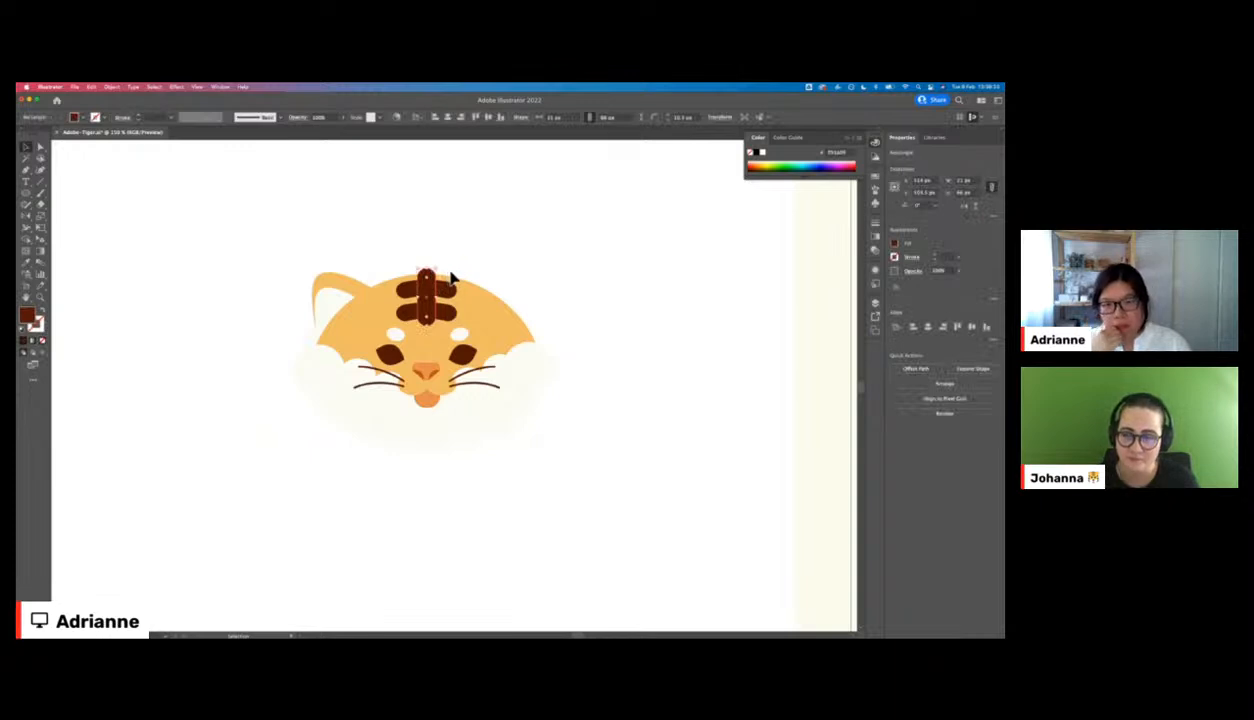
pyautogui.click(460, 262)
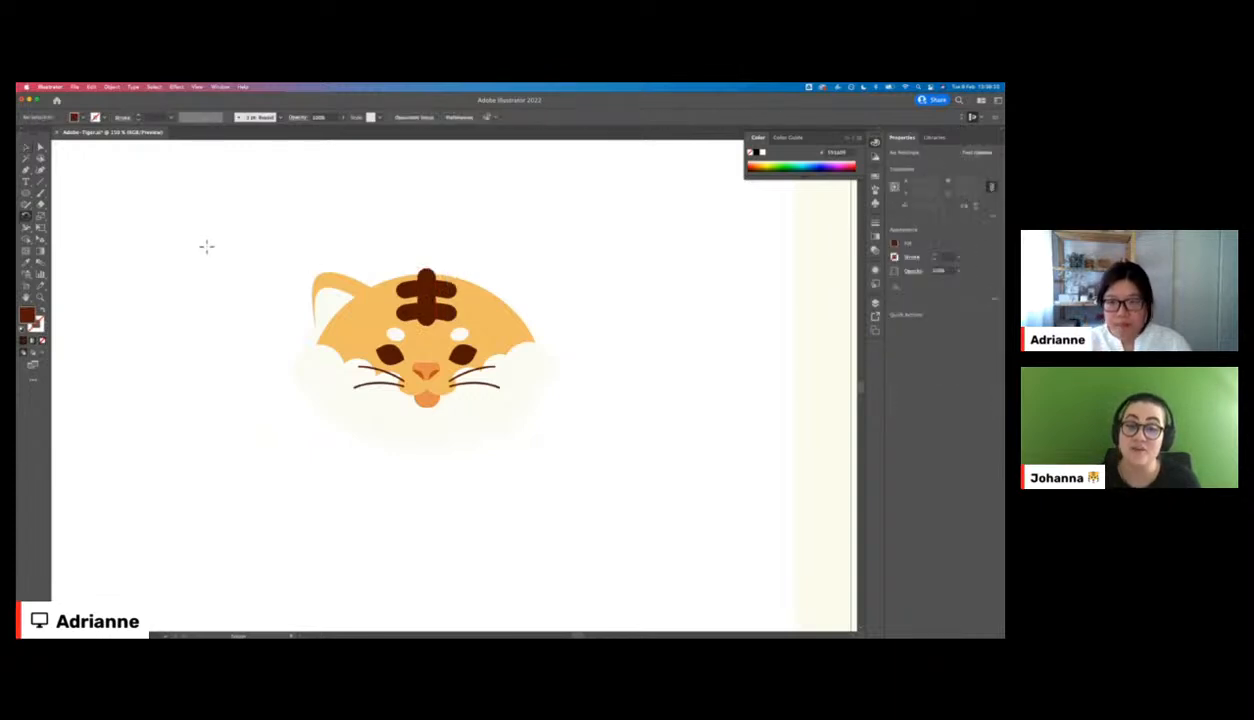
pyautogui.press('m')
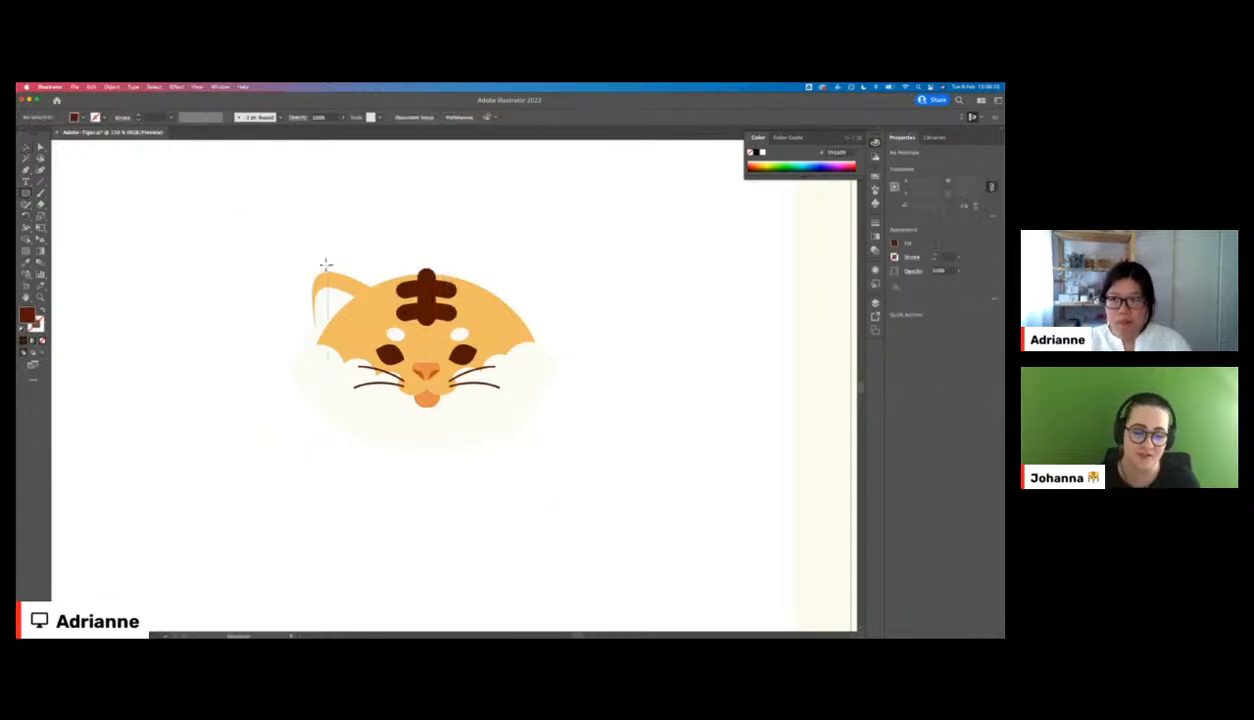
pyautogui.moveTo(234, 173); pyautogui.dragTo(657, 544)
pyautogui.press('super+shift+bracketleft')
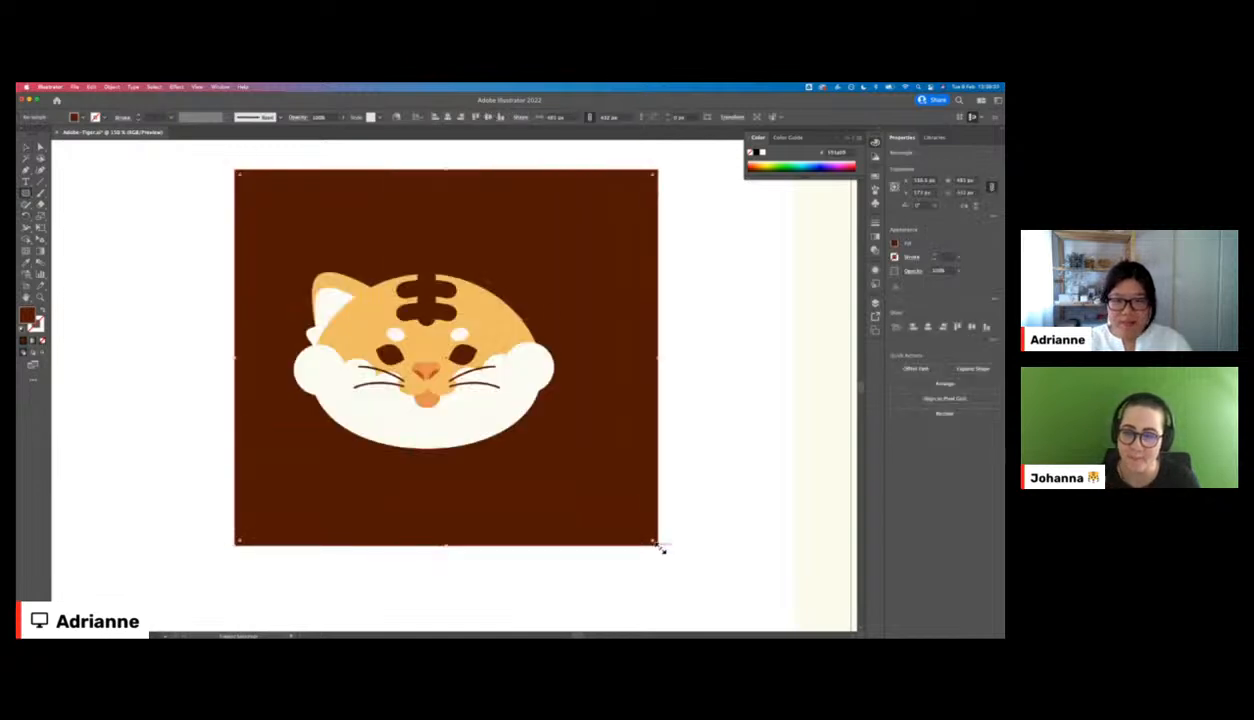
# - Fill the background rectangle with orange sampled from the sketched tiger's shirt, softened to 60% saturation and 92% brightness
pyautogui.doubleClick(26, 311)
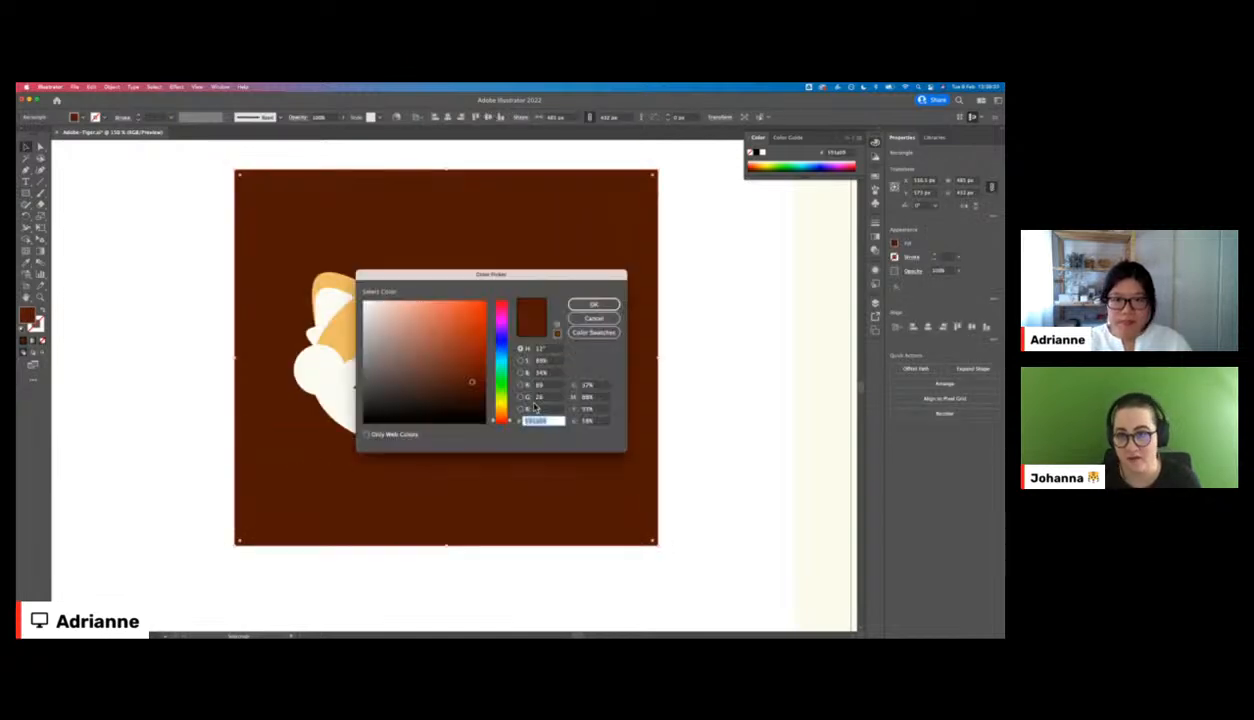
pyautogui.click(594, 304)
pyautogui.press('super+minus')
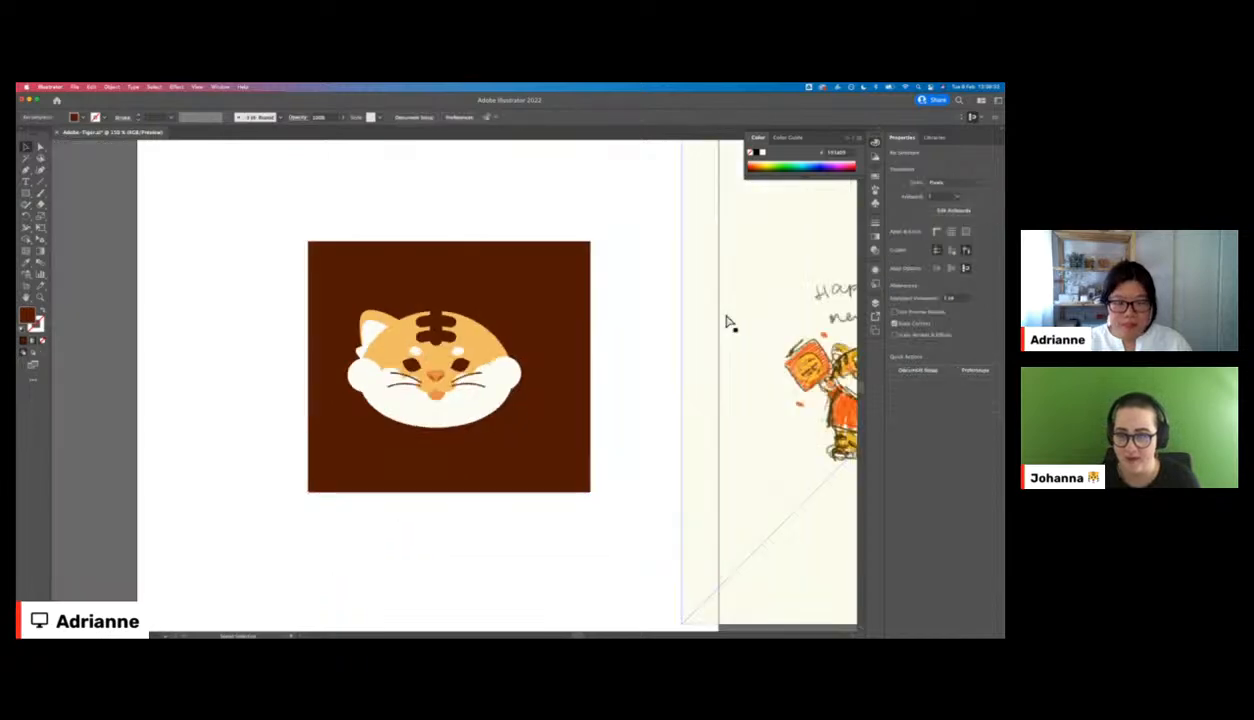
pyautogui.moveTo(726, 314); pyautogui.dragTo(507, 334)
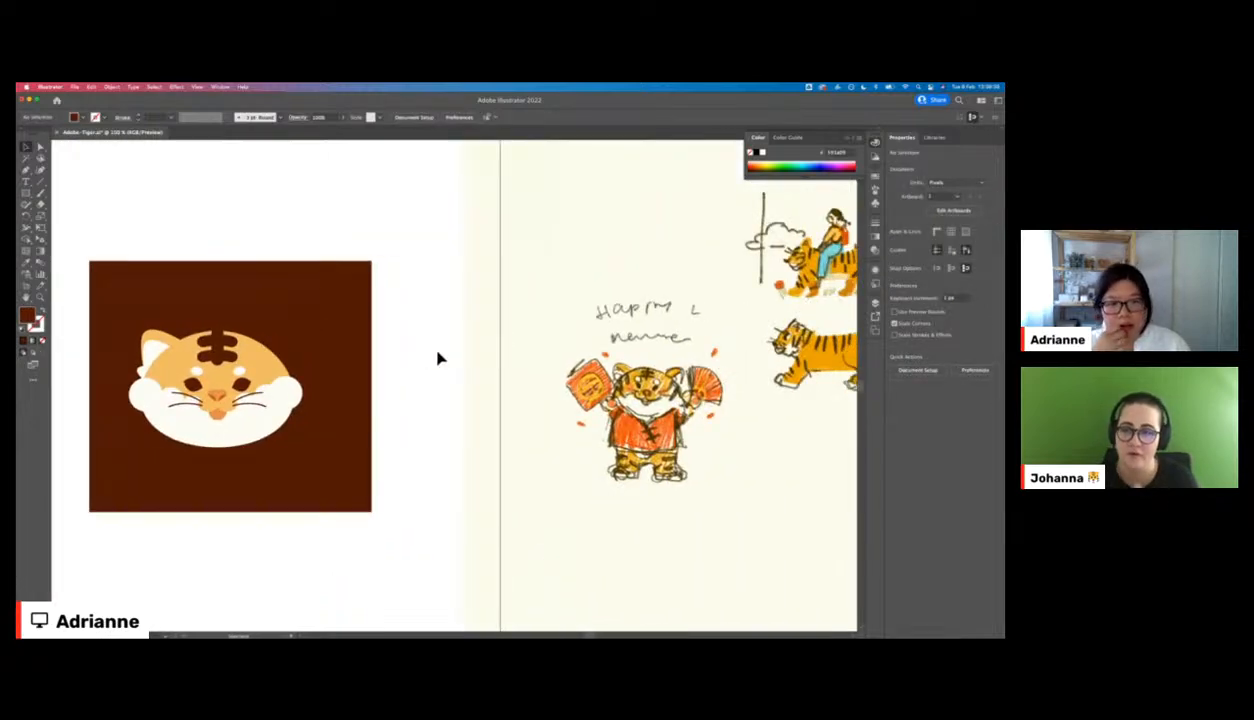
pyautogui.click(288, 288)
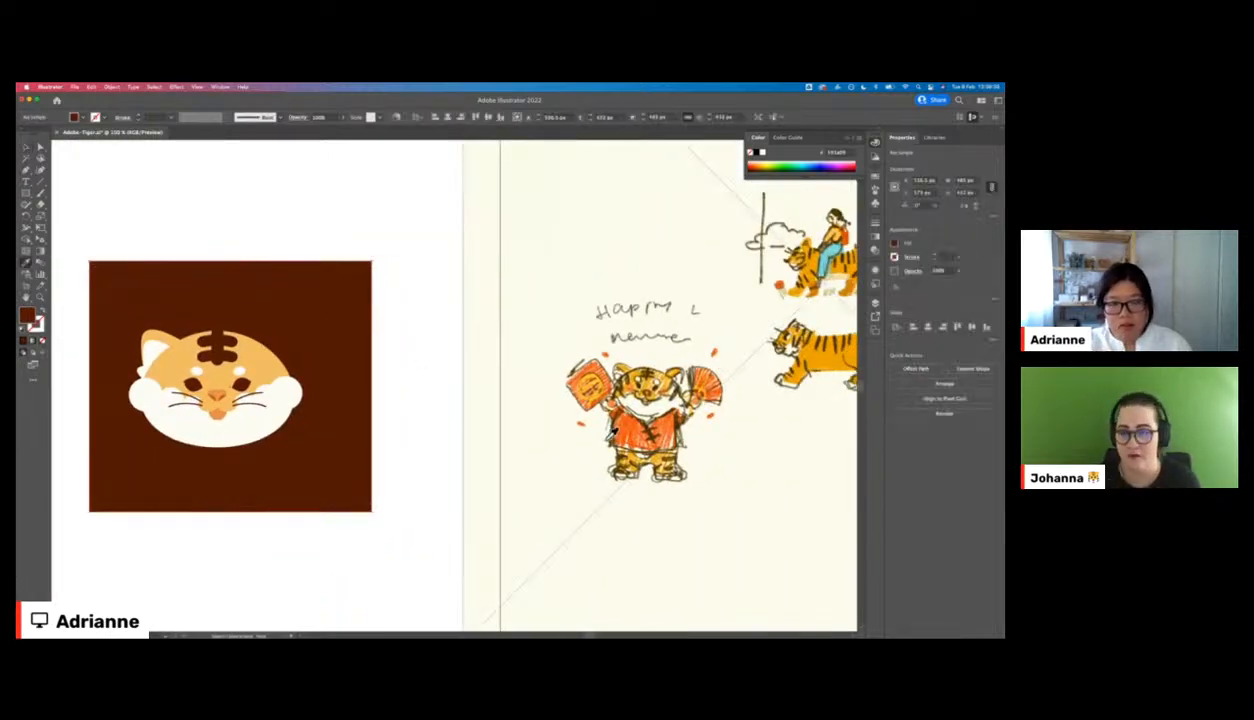
pyautogui.click(626, 431)
pyautogui.press('v')
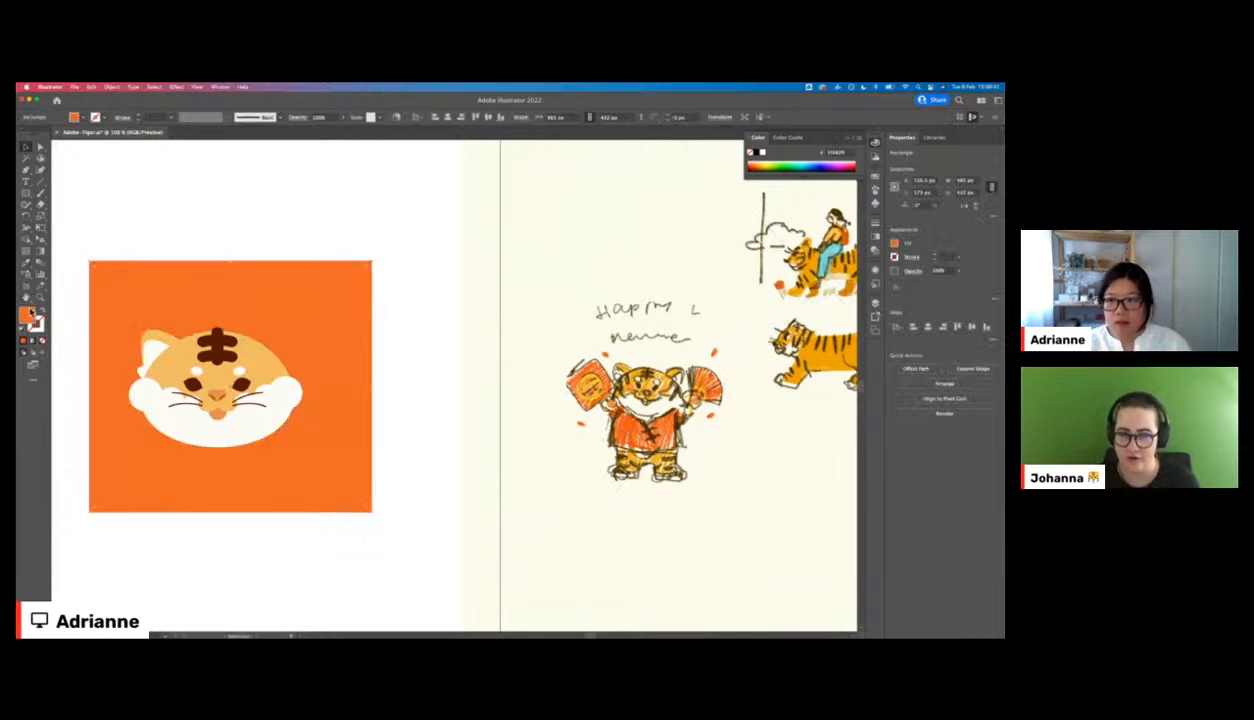
pyautogui.doubleClick(28, 314)
pyautogui.moveTo(463, 313); pyautogui.dragTo(440, 312)
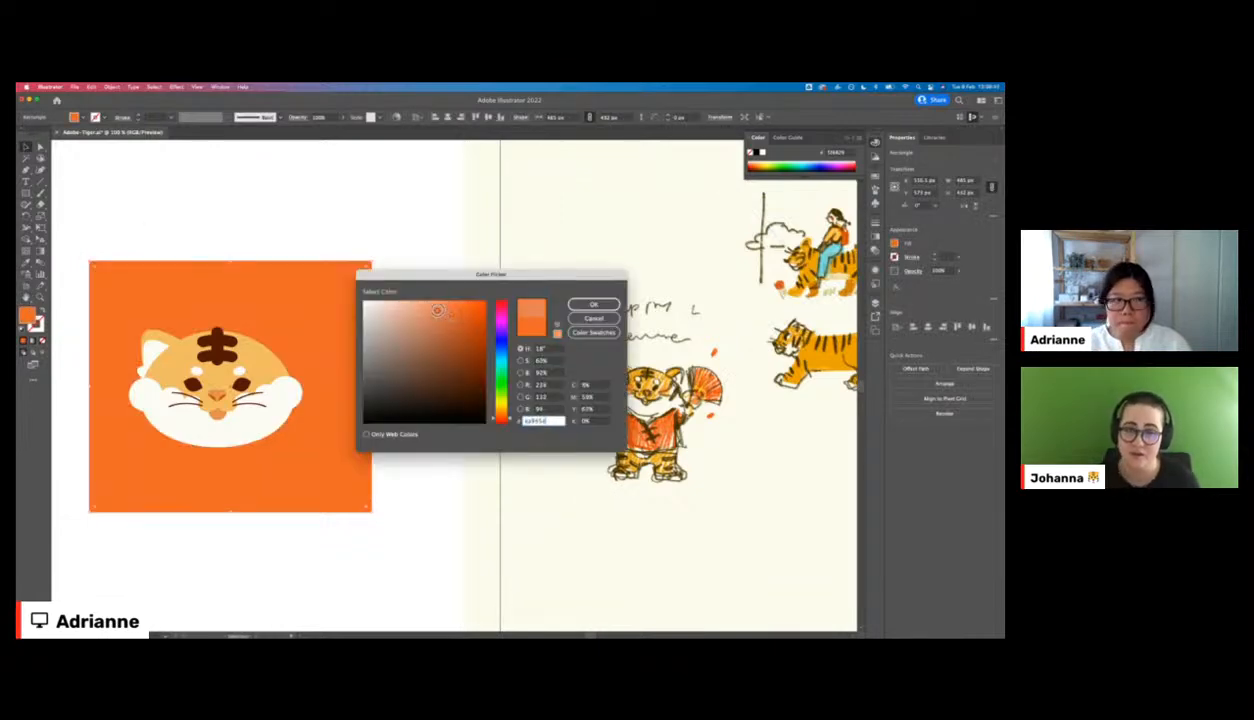
pyautogui.click(593, 304)
# - Move the orange rectangle to Layer 1 by cutting and pasting it, and position it behind the tiger face
pyautogui.click(258, 226)
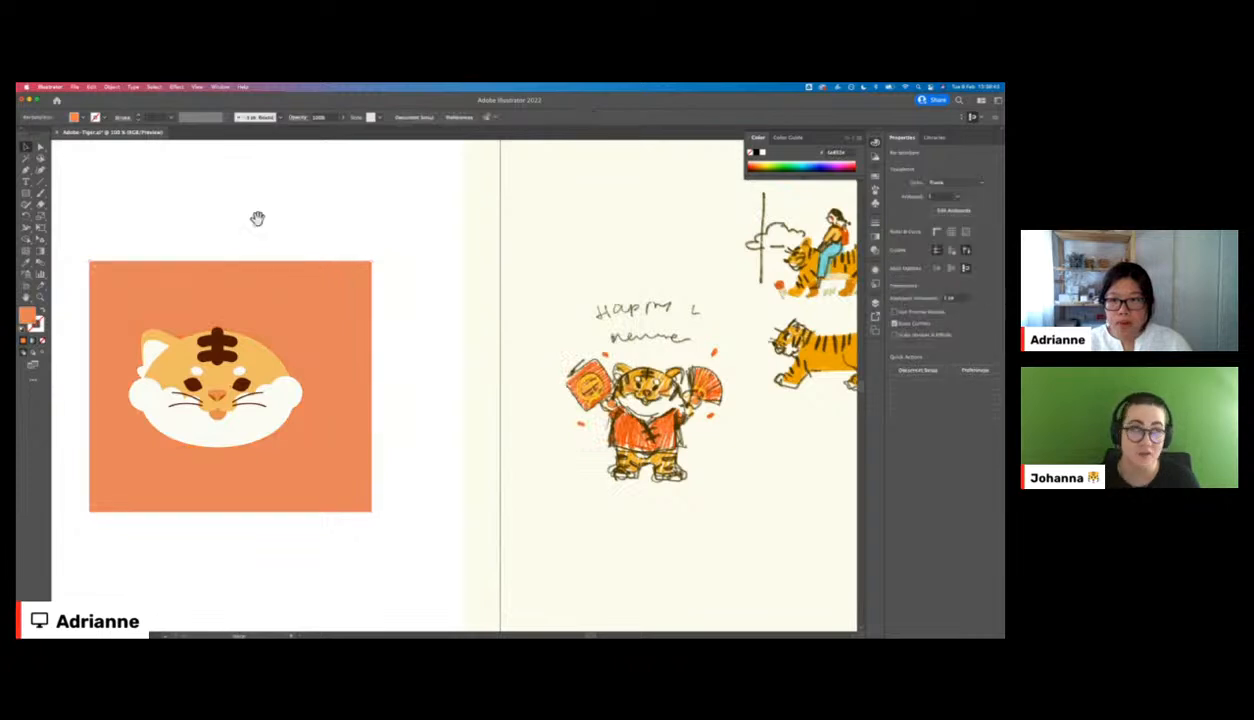
pyautogui.hscroll(-3, 258, 226)
pyautogui.click(335, 256)
pyautogui.press('super+x')
pyautogui.click(874, 304)
pyautogui.click(802, 323)
pyautogui.press('super+v')
pyautogui.moveTo(401, 283); pyautogui.dragTo(395, 283)
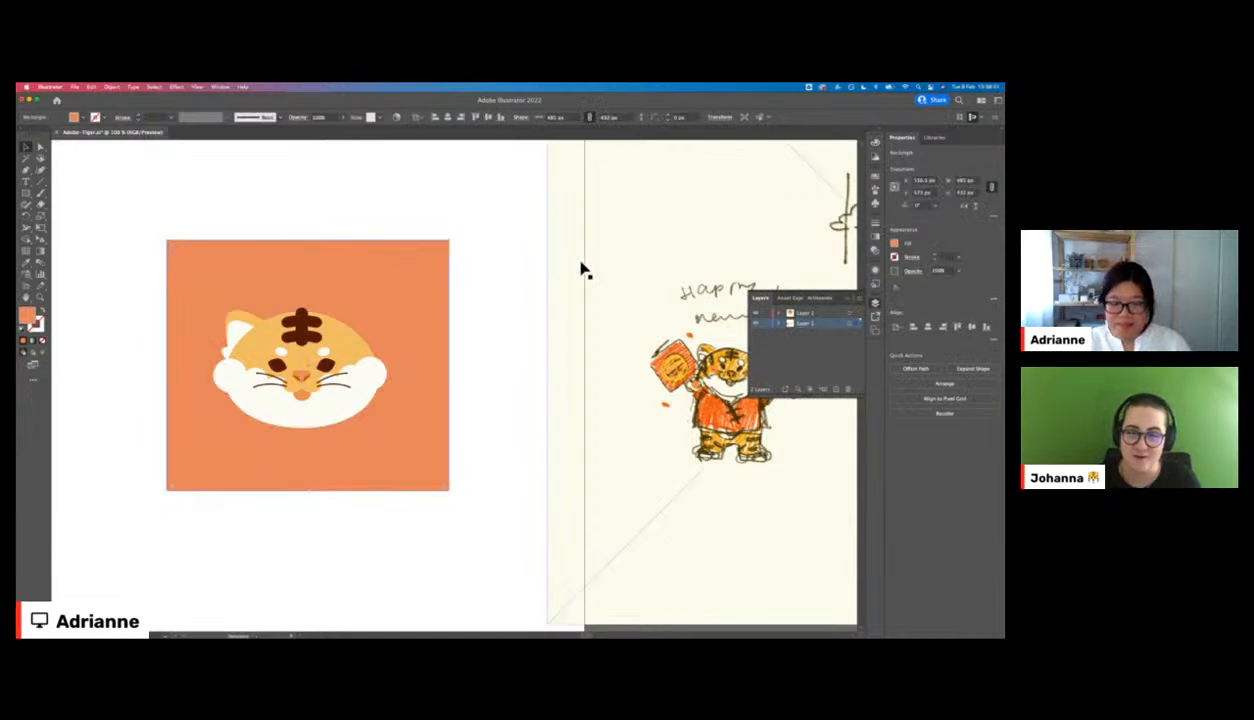
# - Try filling the background rectangle with the cream sampled from the sketch page, and undo it
pyautogui.press('i')
pyautogui.click(658, 215)
pyautogui.hotkey('ctrl', 'z')
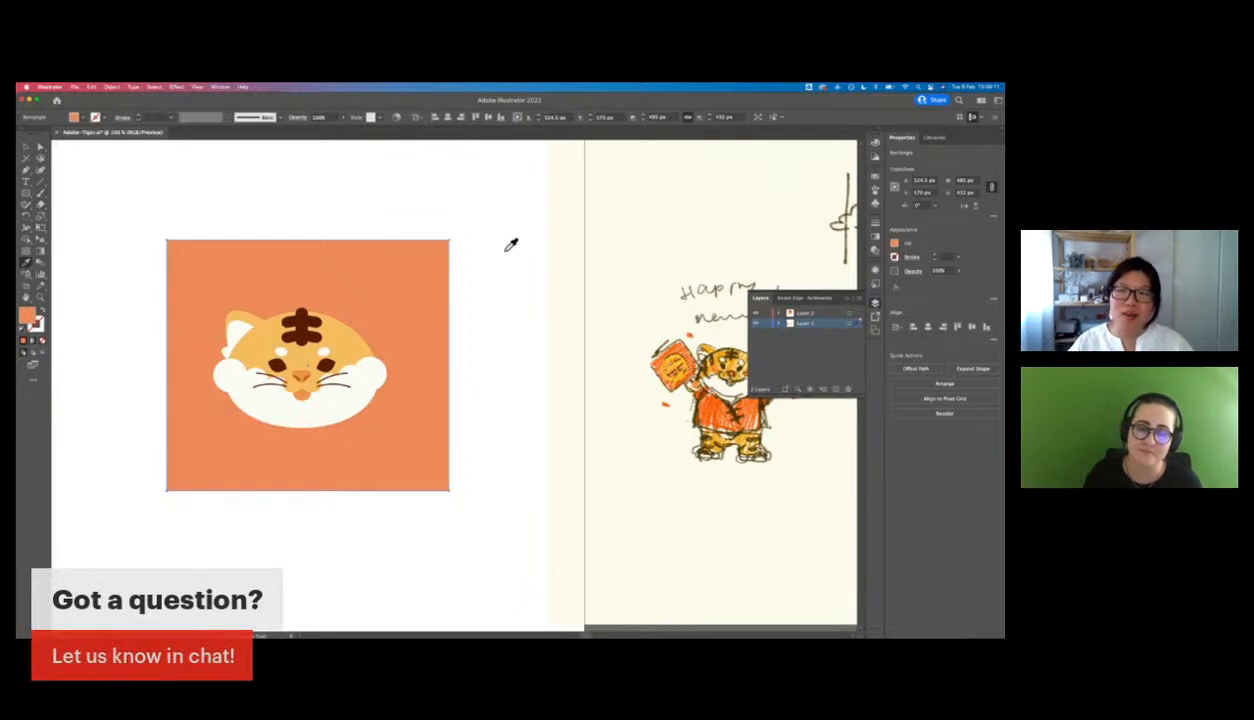
pyautogui.press('v')
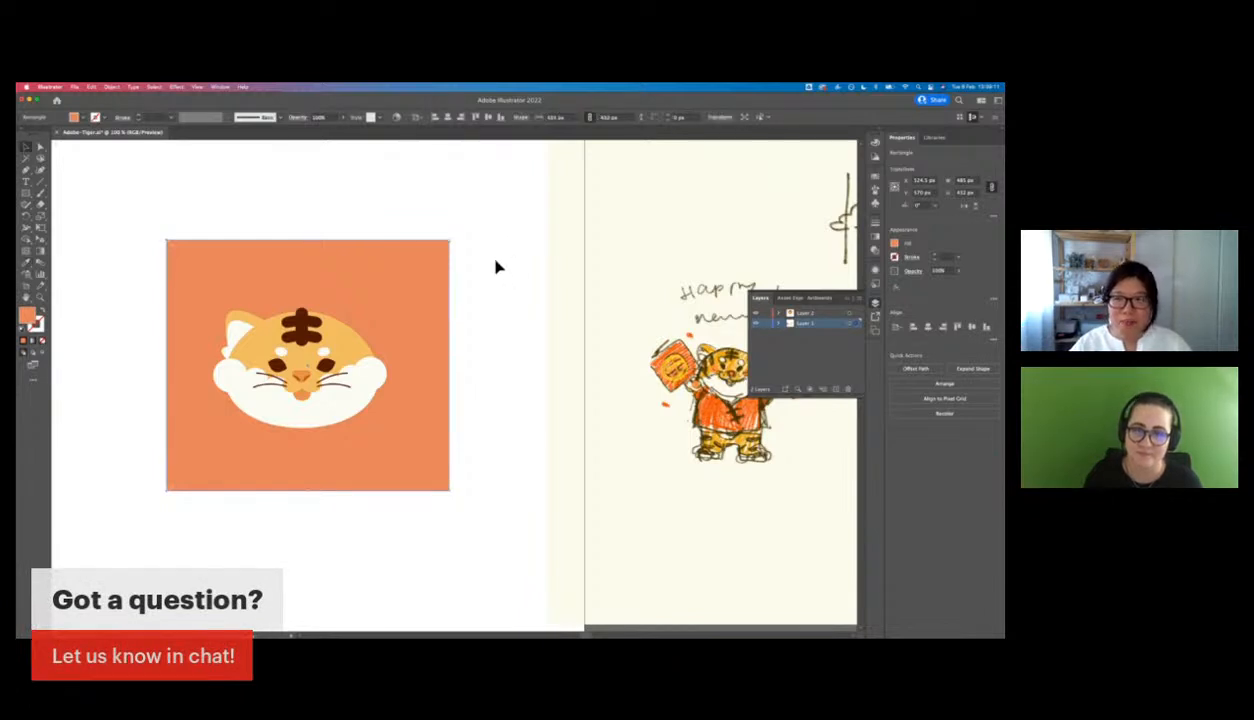
pyautogui.hscroll(-3, 501, 313)
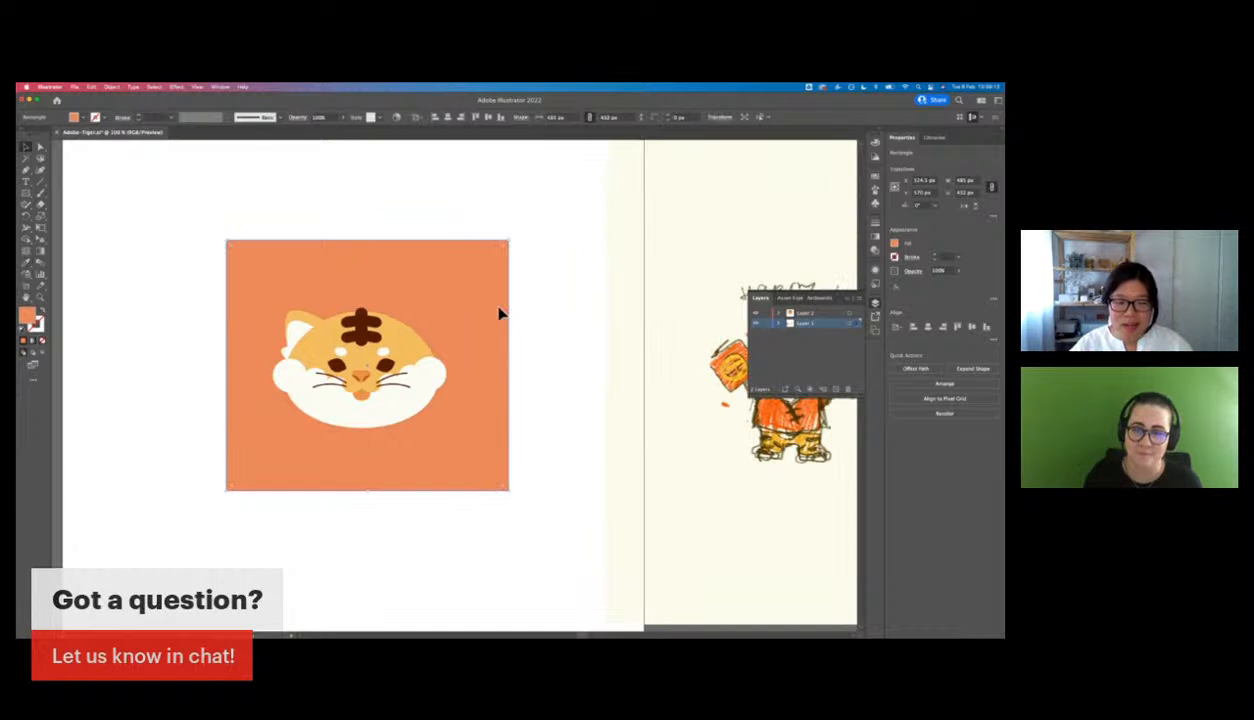
# - Compare the tiger face with the sketched tigers, and nudge the orange background rectangle slightly up and left behind the face
pyautogui.press('super+equal')
pyautogui.moveTo(540, 339)
pyautogui.mouseDown()
pyautogui.moveTo(390, 347)
pyautogui.moveTo(456, 341)
pyautogui.moveTo(347, 342)
pyautogui.moveTo(423, 324)
pyautogui.moveTo(518, 333)
pyautogui.moveTo(344, 320)
pyautogui.mouseUp()
pyautogui.hscroll(10, 344, 320)
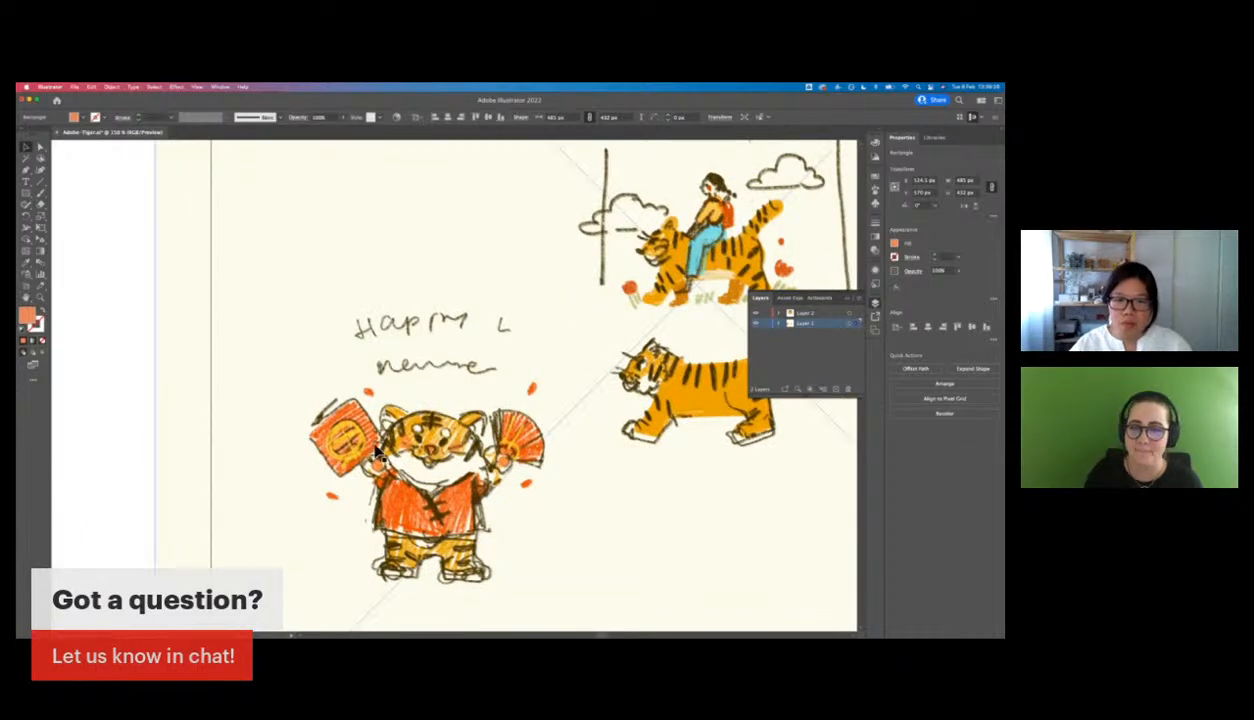
pyautogui.hscroll(-2, 378, 449)
pyautogui.press('super+minus')
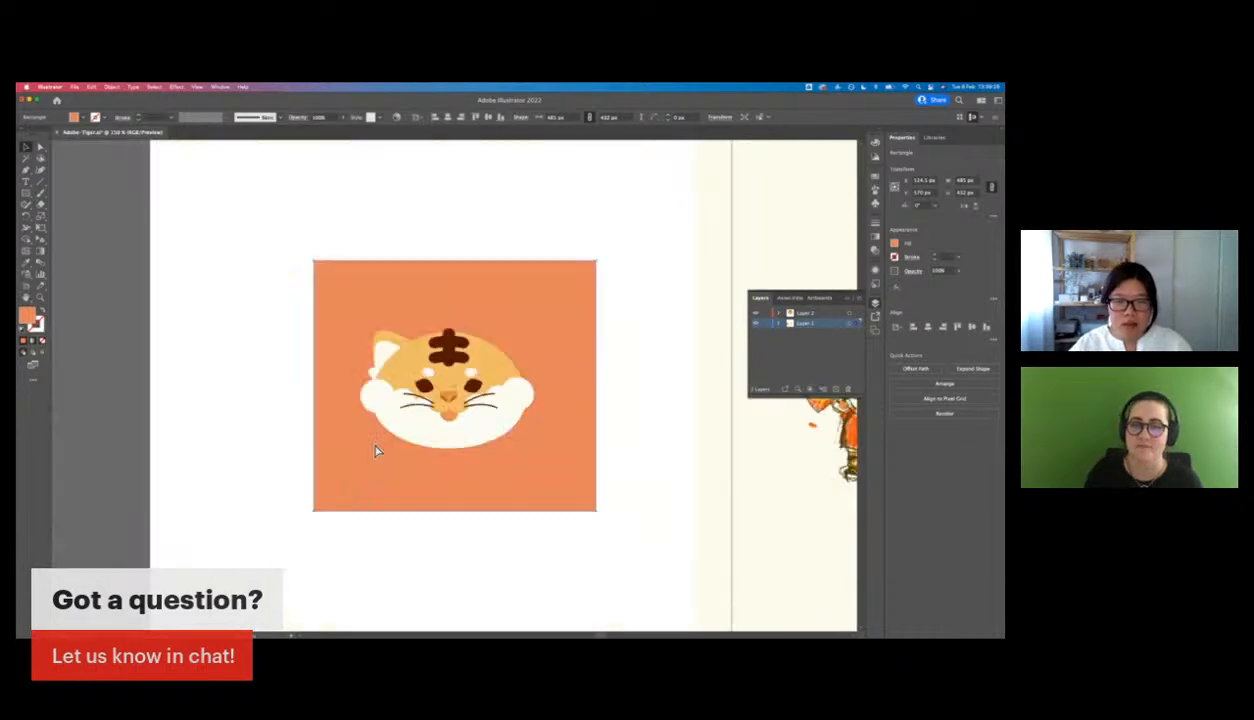
pyautogui.moveTo(488, 401)
pyautogui.mouseDown()
pyautogui.moveTo(290, 398)
pyautogui.moveTo(258, 412)
pyautogui.mouseUp()
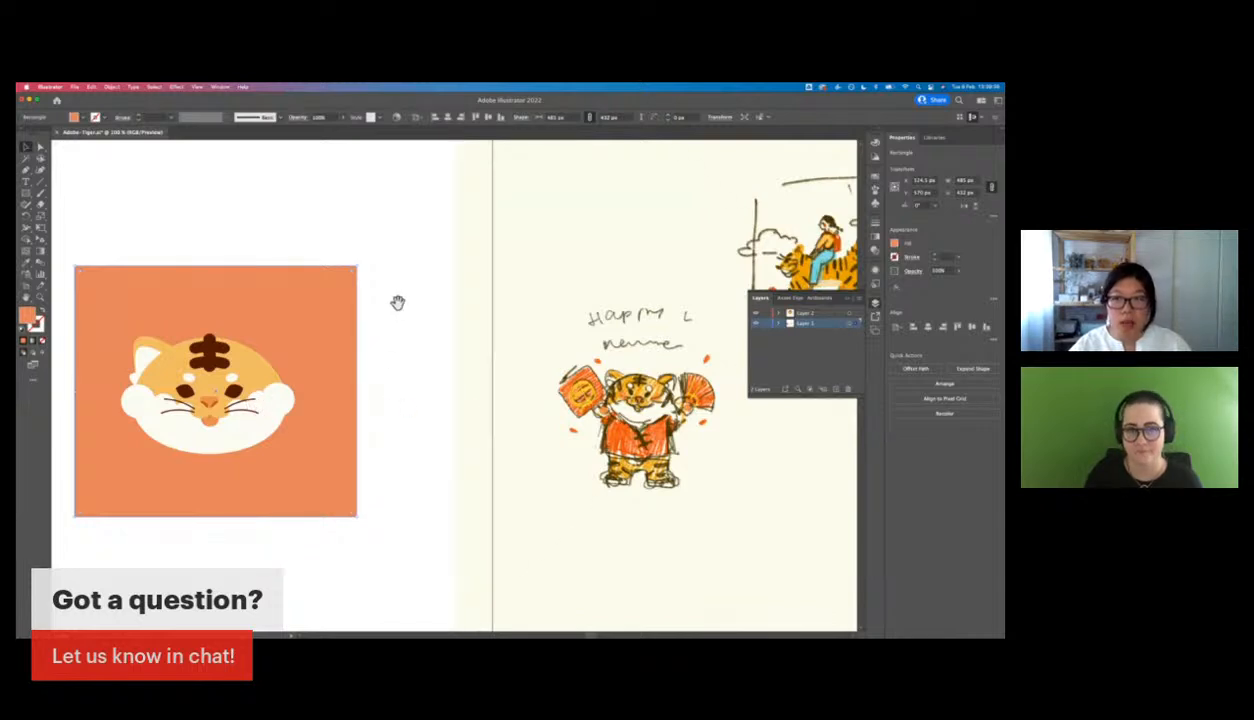
pyautogui.moveTo(397, 302); pyautogui.dragTo(476, 331)
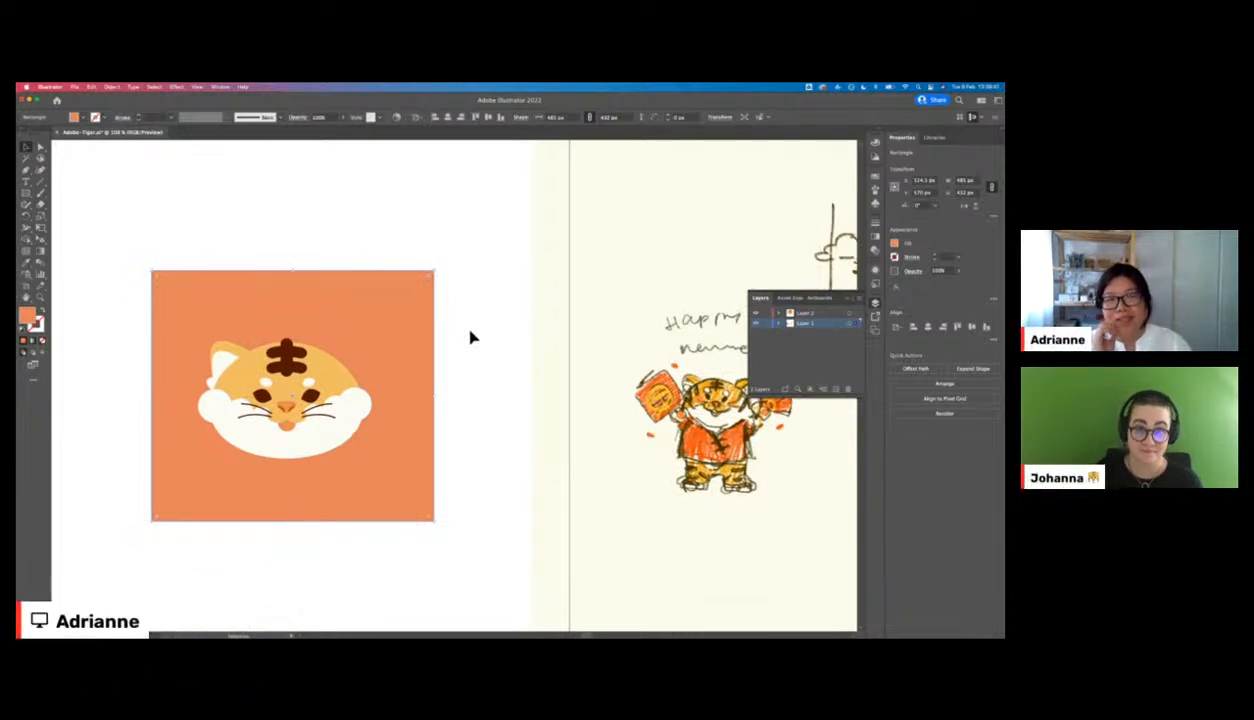
pyautogui.moveTo(408, 315)
pyautogui.mouseDown()
pyautogui.moveTo(397, 305)
pyautogui.moveTo(410, 315)
pyautogui.mouseUp()
pyautogui.click(481, 301)
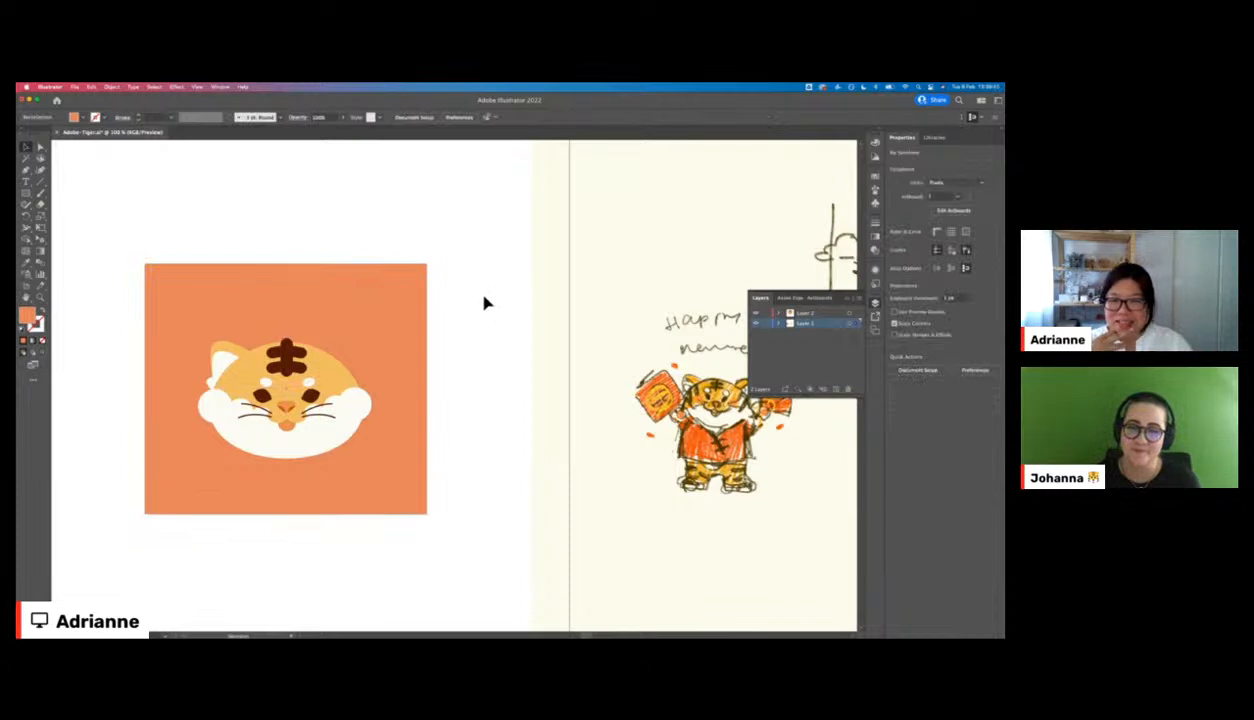
# - Adjust the anchor point of the yellow-orange outer ear where its edge meets the top of the head
pyautogui.hscroll(-3, 482, 301)
pyautogui.press('super+equal')
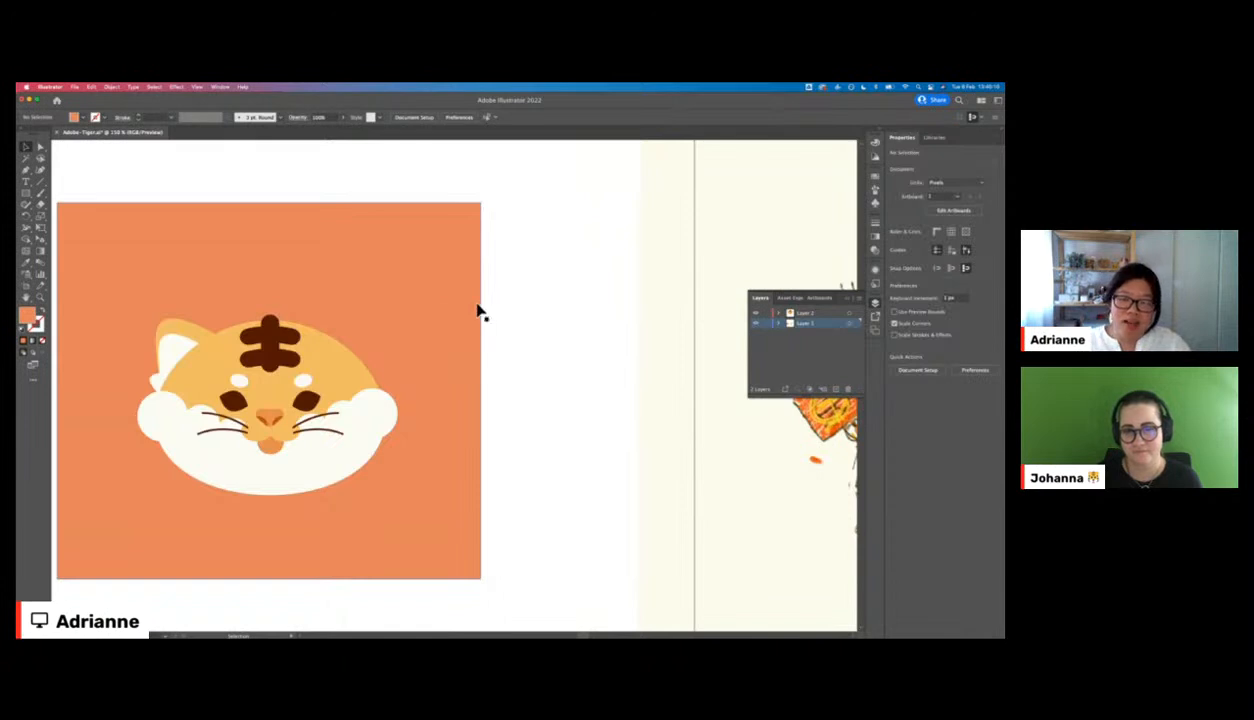
pyautogui.hscroll(-3, 470, 311)
pyautogui.click(250, 340)
pyautogui.press('a')
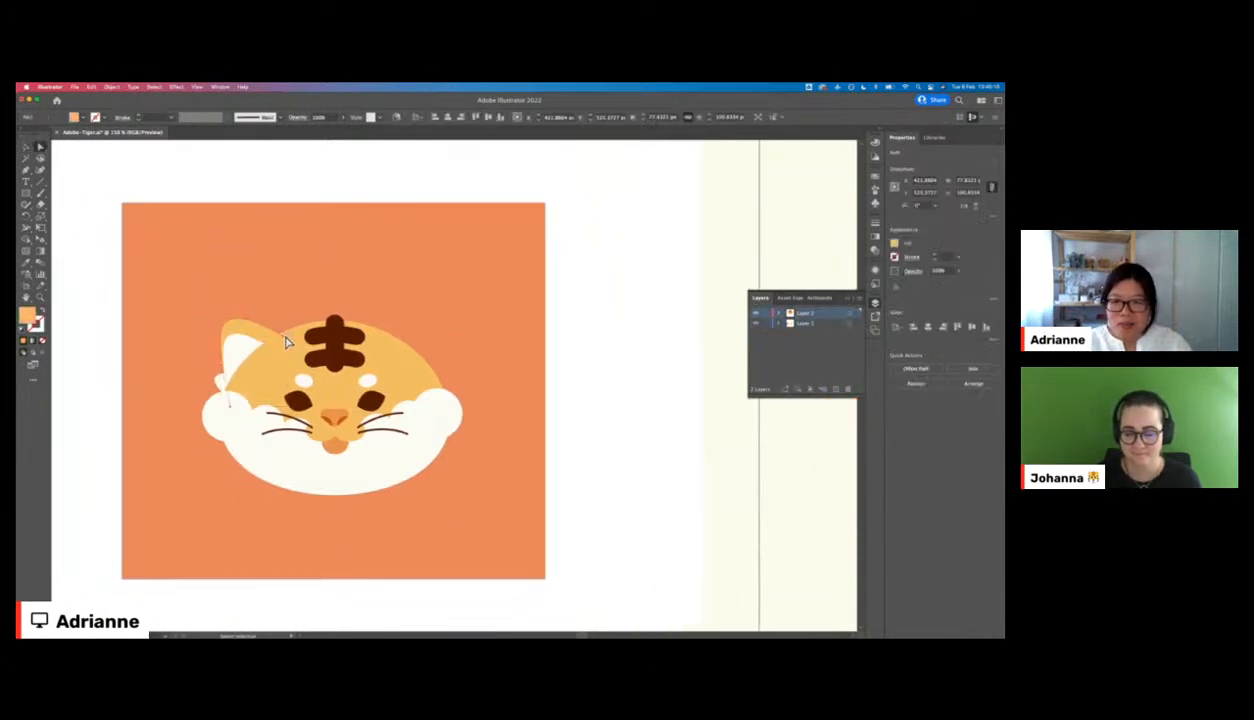
pyautogui.click(292, 342)
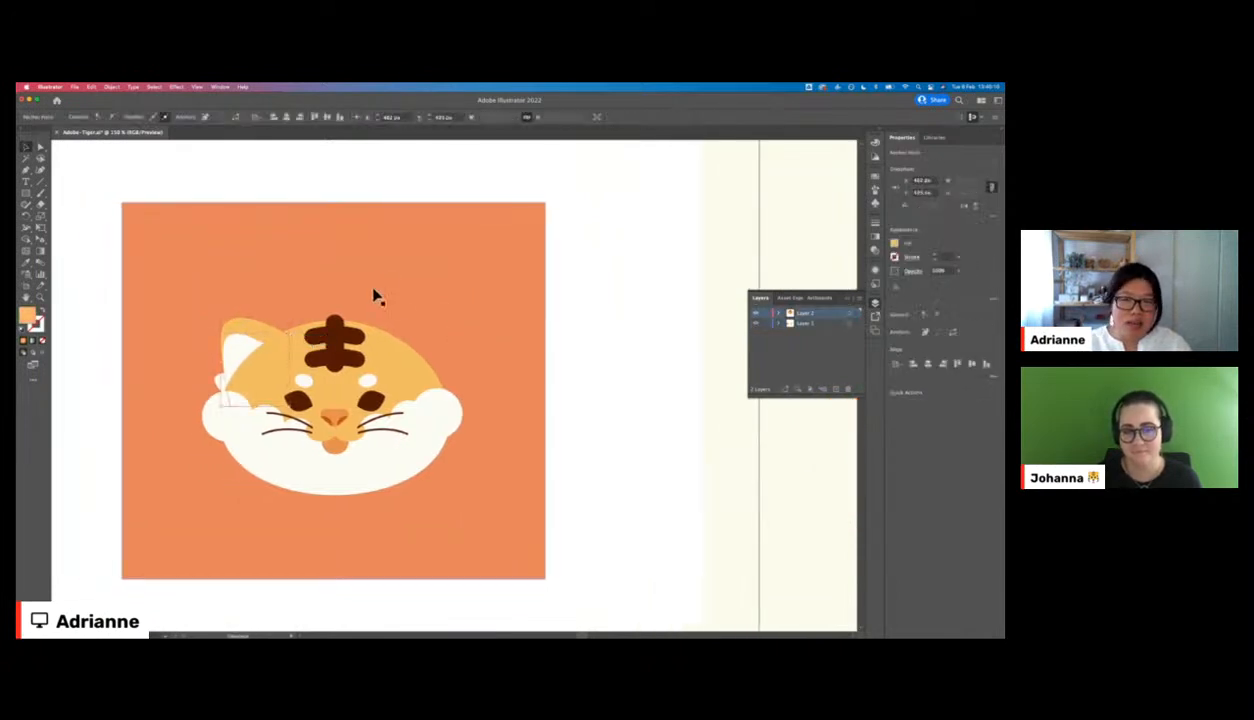
pyautogui.click(292, 170)
pyautogui.press('super+equal')
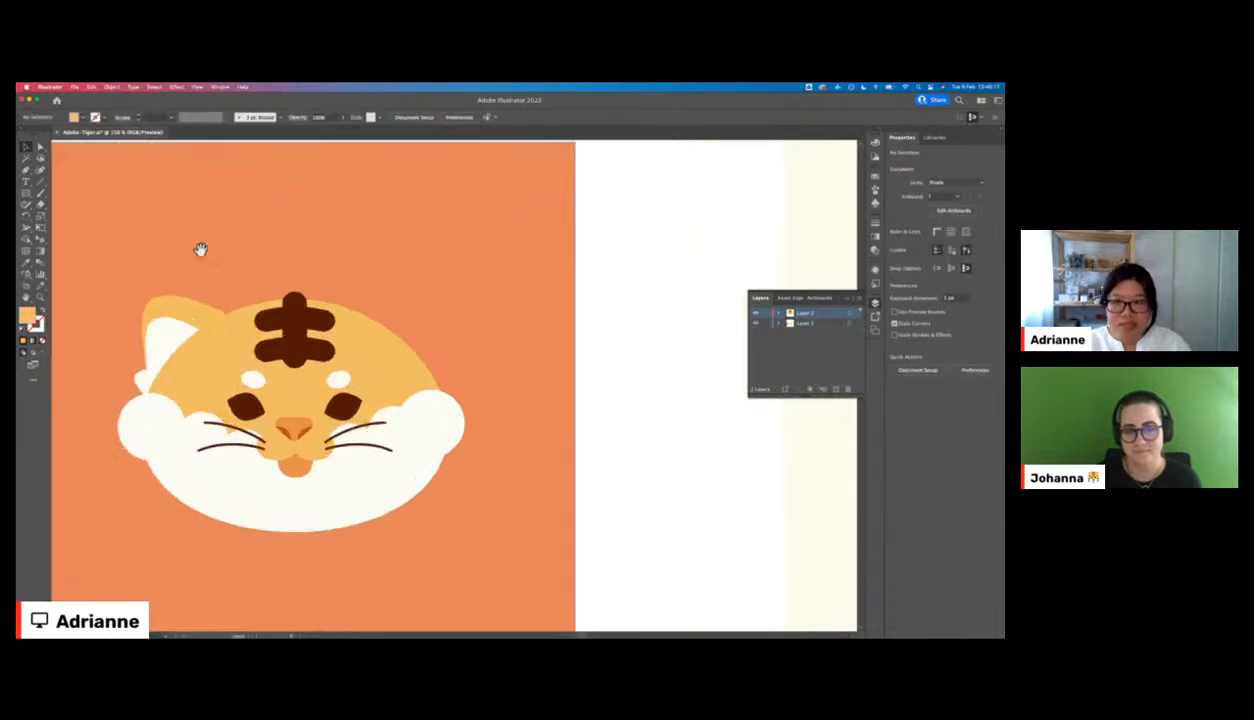
pyautogui.moveTo(188, 282); pyautogui.dragTo(363, 266)
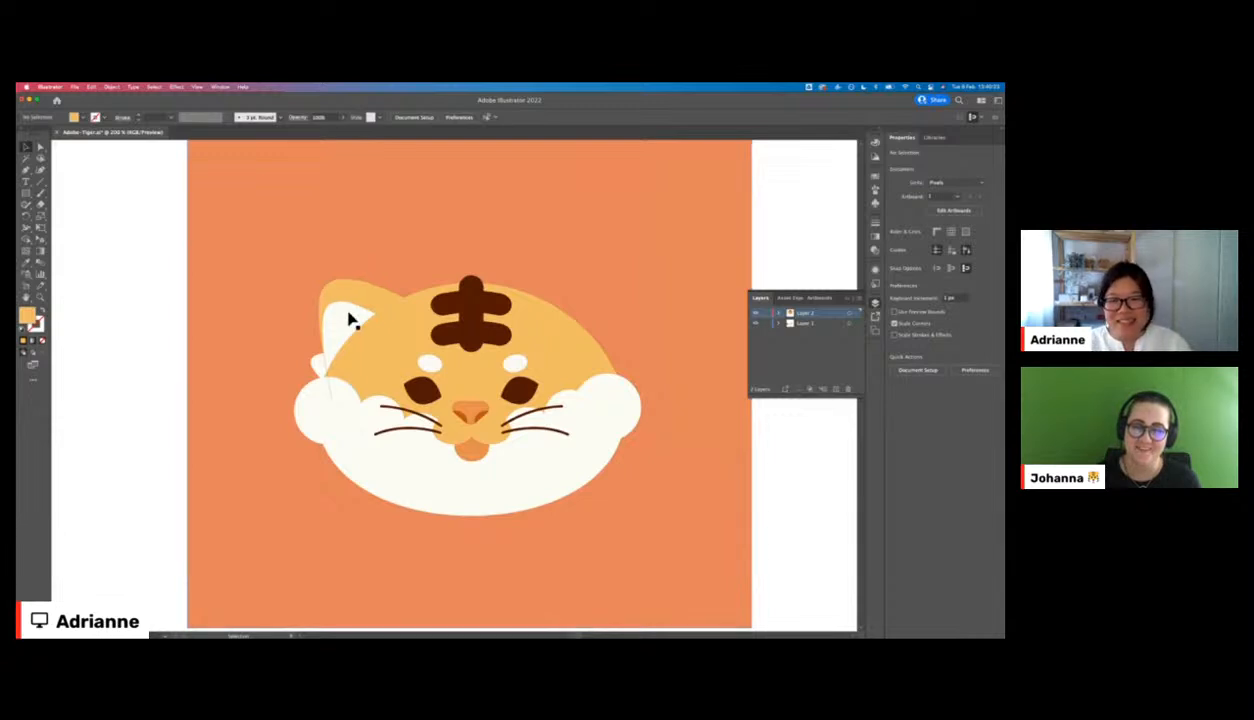
# - Draw a swatch rectangle about 39 by 36 px in the ear's yellow-orange above the ear, and duplicate it alongside
pyautogui.click(350, 317)
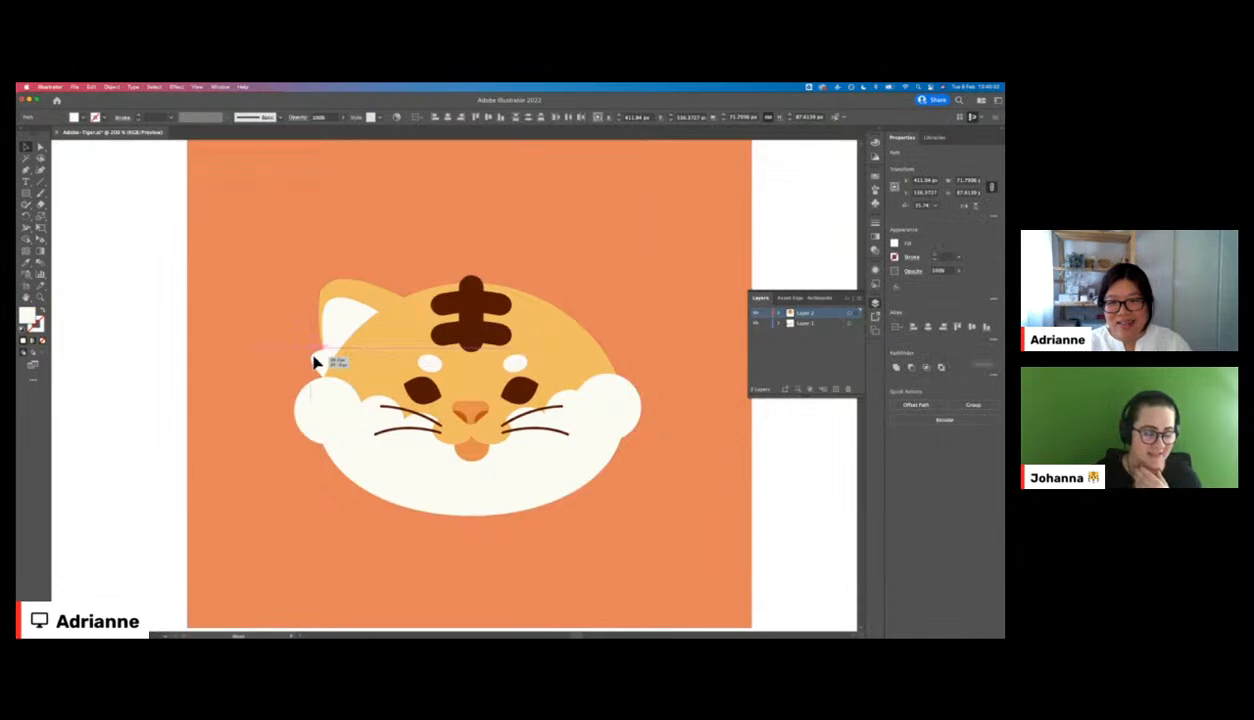
pyautogui.click(372, 300)
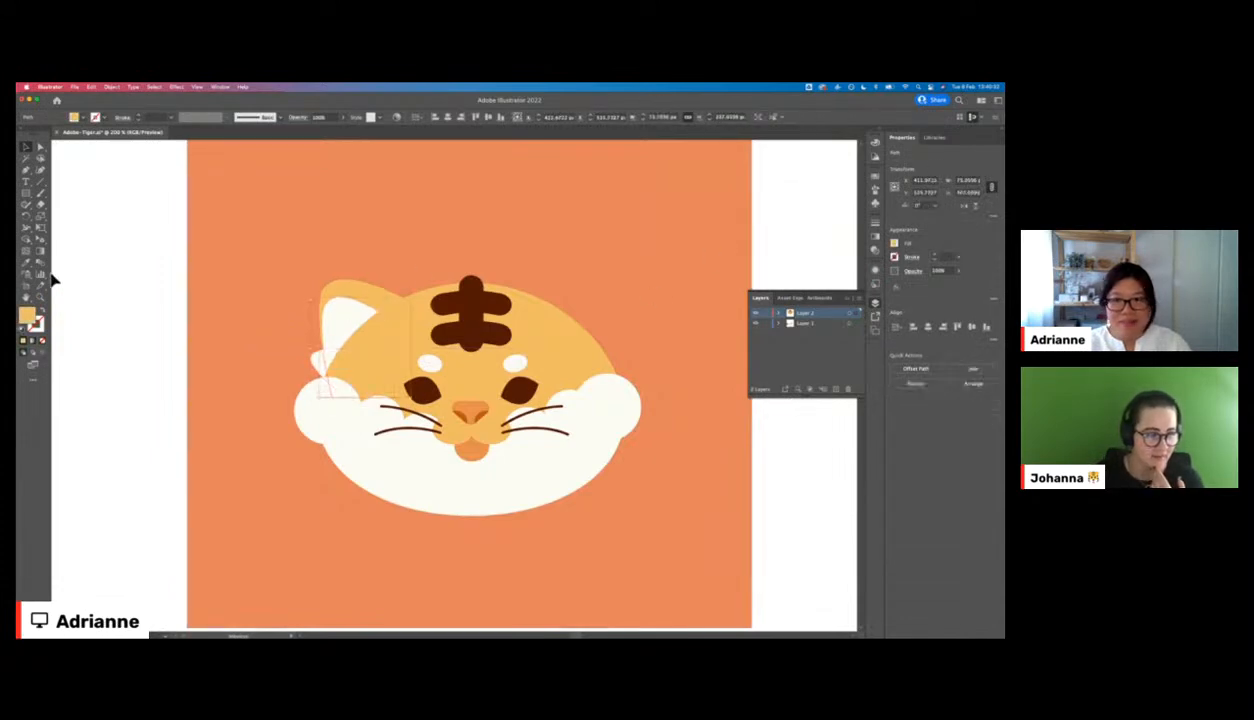
pyautogui.click(104, 241)
pyautogui.moveTo(242, 198); pyautogui.dragTo(287, 238)
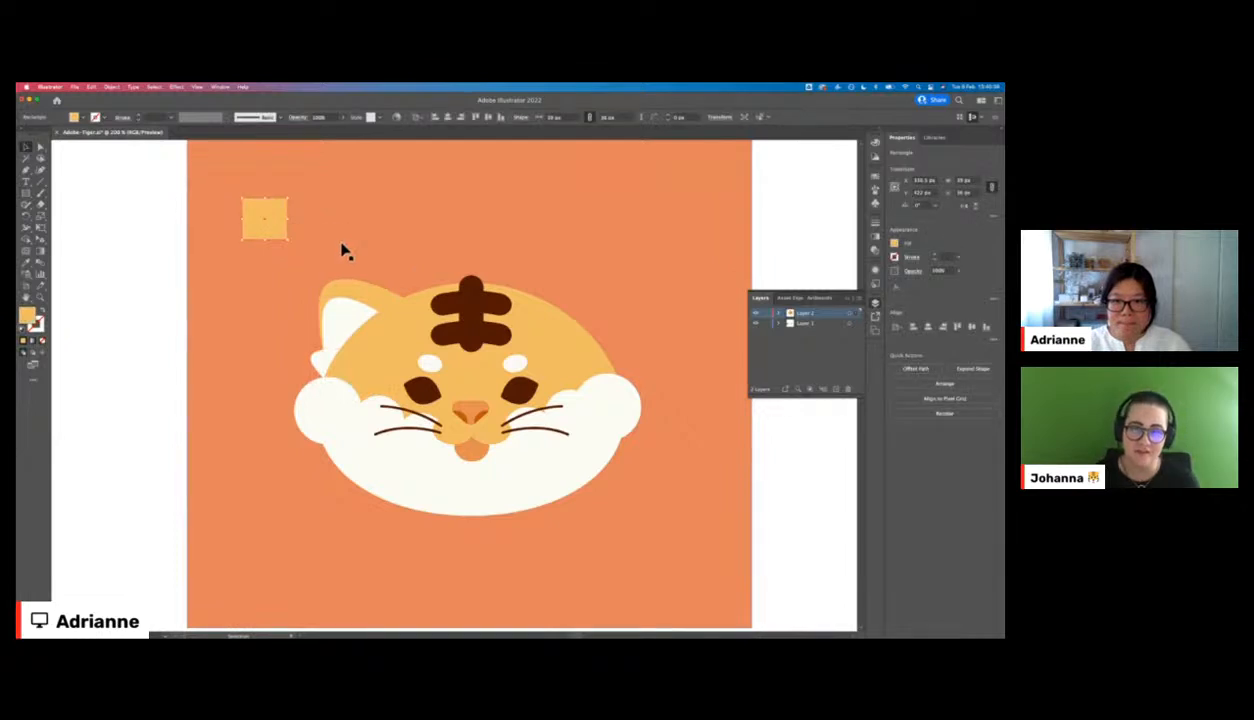
pyautogui.moveTo(274, 216); pyautogui.dragTo(322, 212)
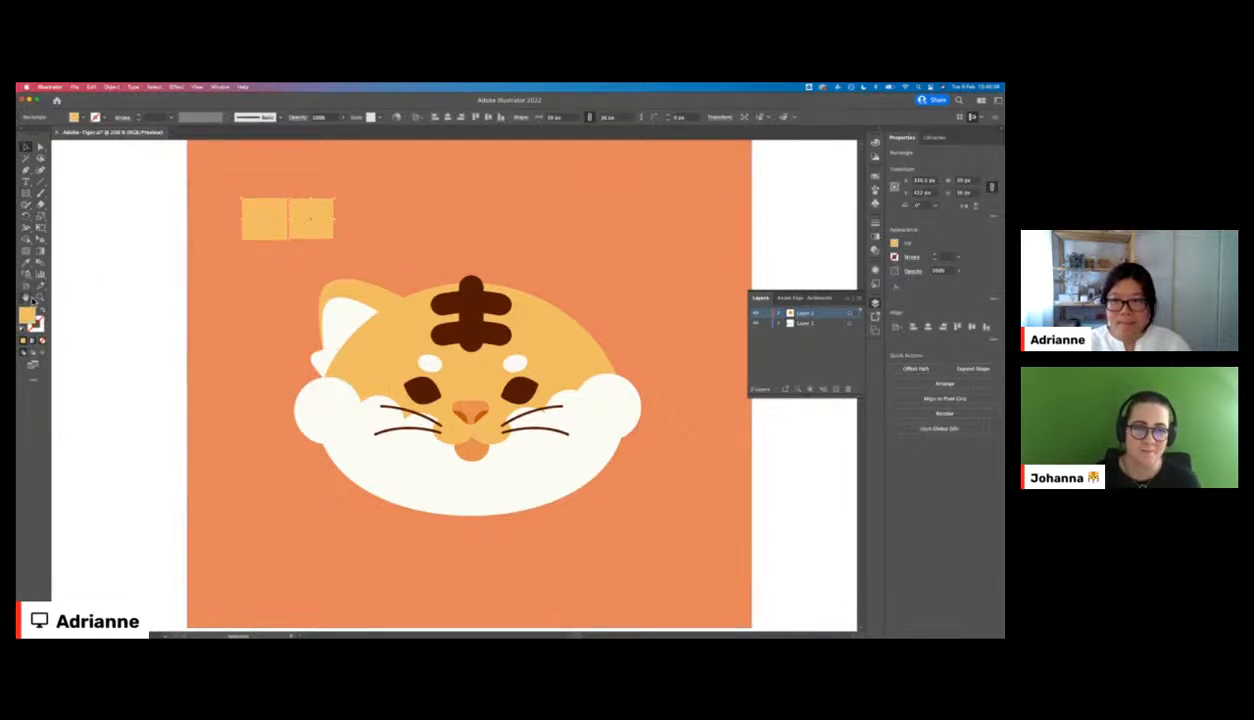
# - Recolor the duplicate swatch to a deeper orange close to the background color
pyautogui.doubleClick(30, 313)
pyautogui.click(497, 421)
pyautogui.moveTo(497, 421); pyautogui.dragTo(498, 420)
pyautogui.click(593, 304)
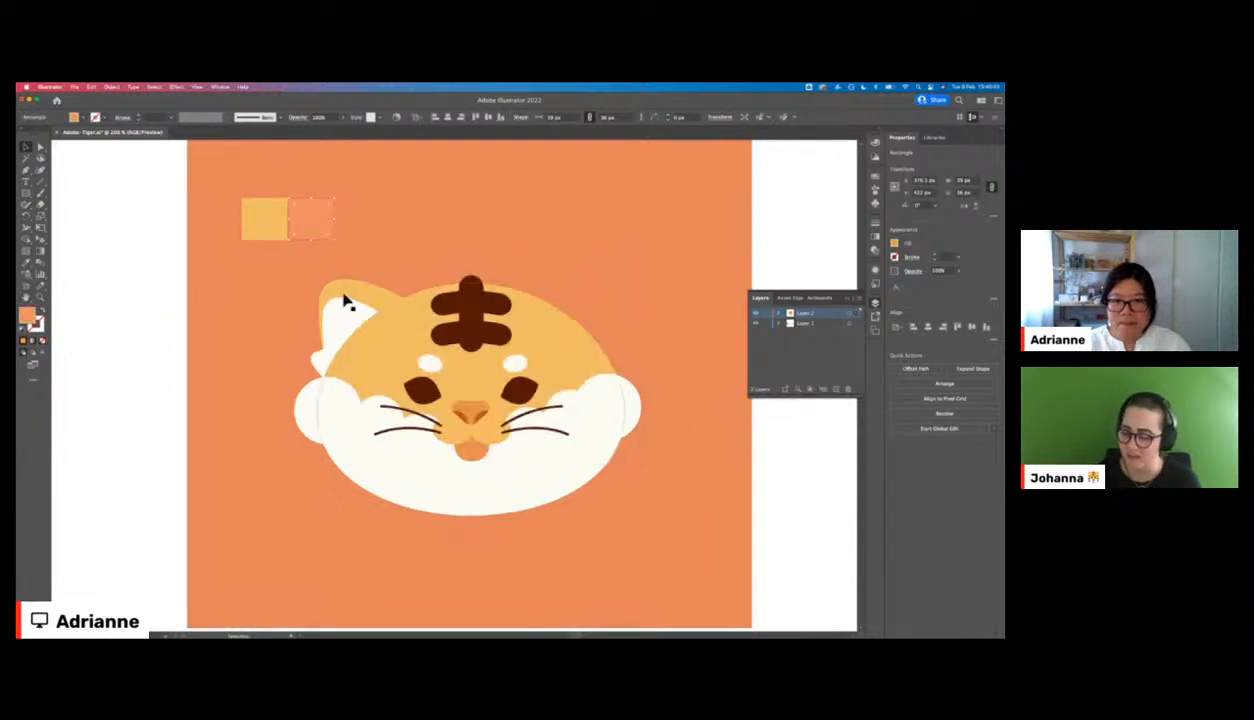
pyautogui.click(179, 297)
# - Apply a linear gradient to the outer ear, sampling the yellow-orange swatch for the start stop and the deeper orange swatch for the end stop
pyautogui.click(372, 298)
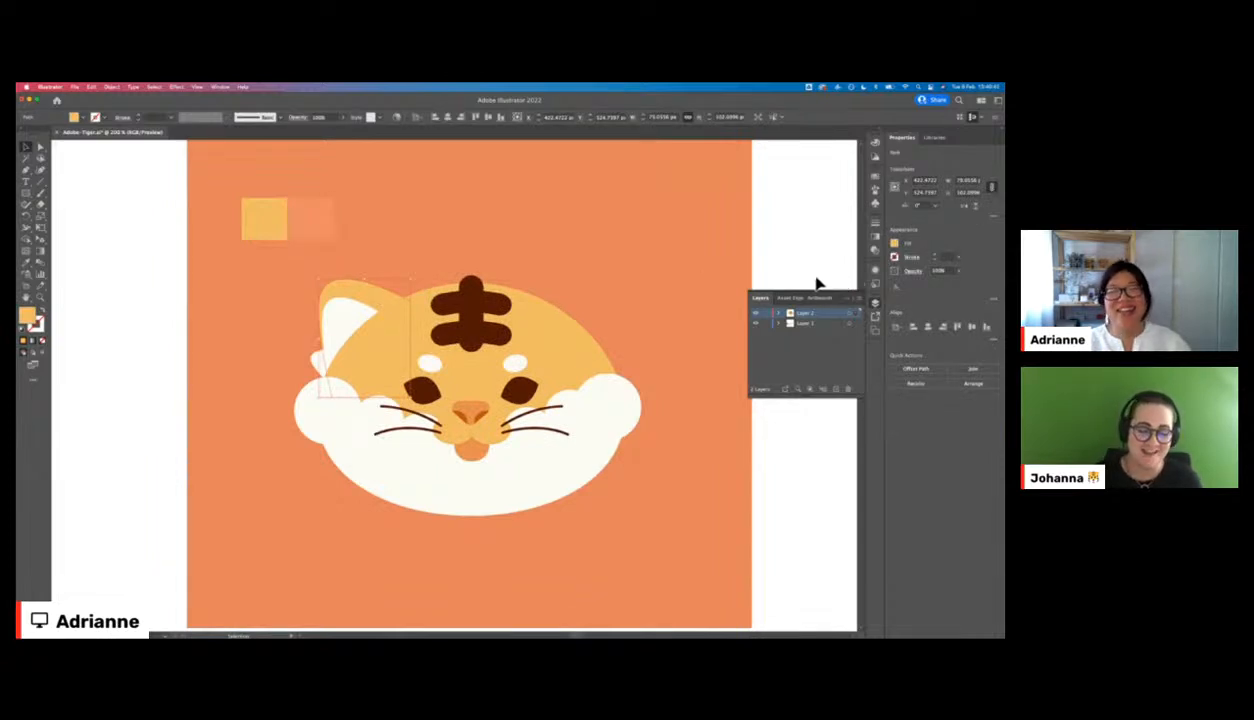
pyautogui.click(866, 238)
pyautogui.click(756, 250)
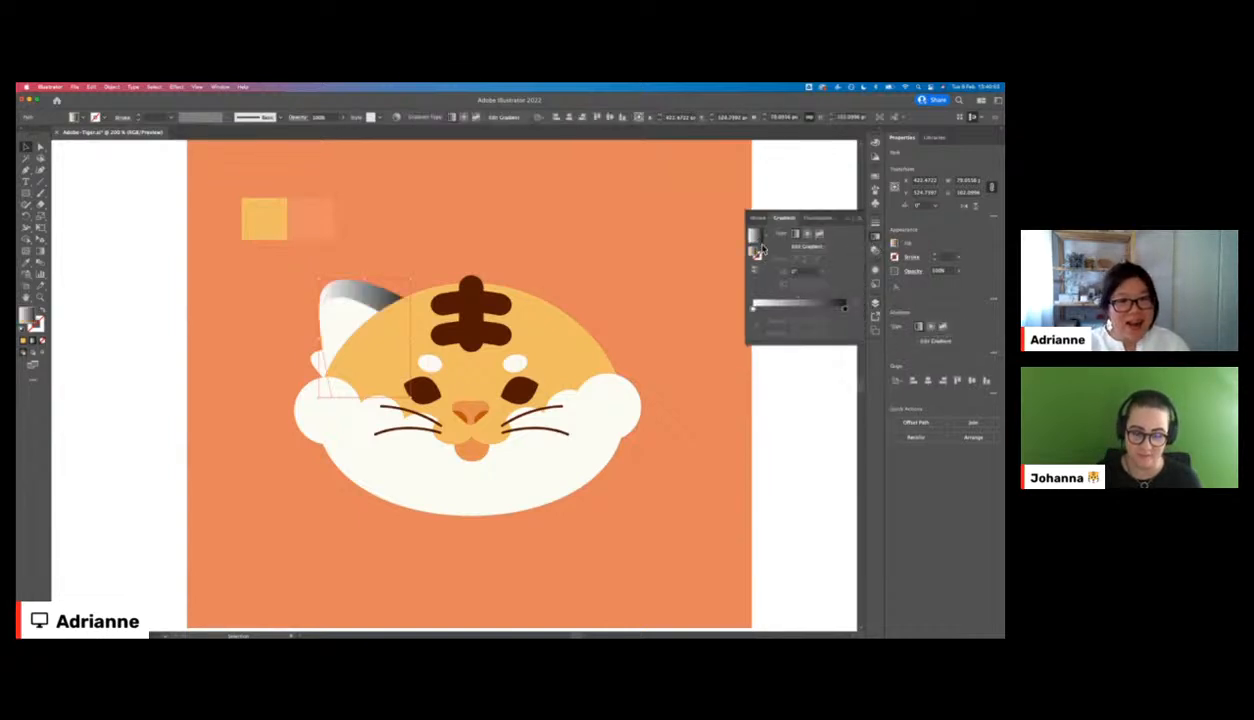
pyautogui.click(755, 310)
pyautogui.click(756, 314)
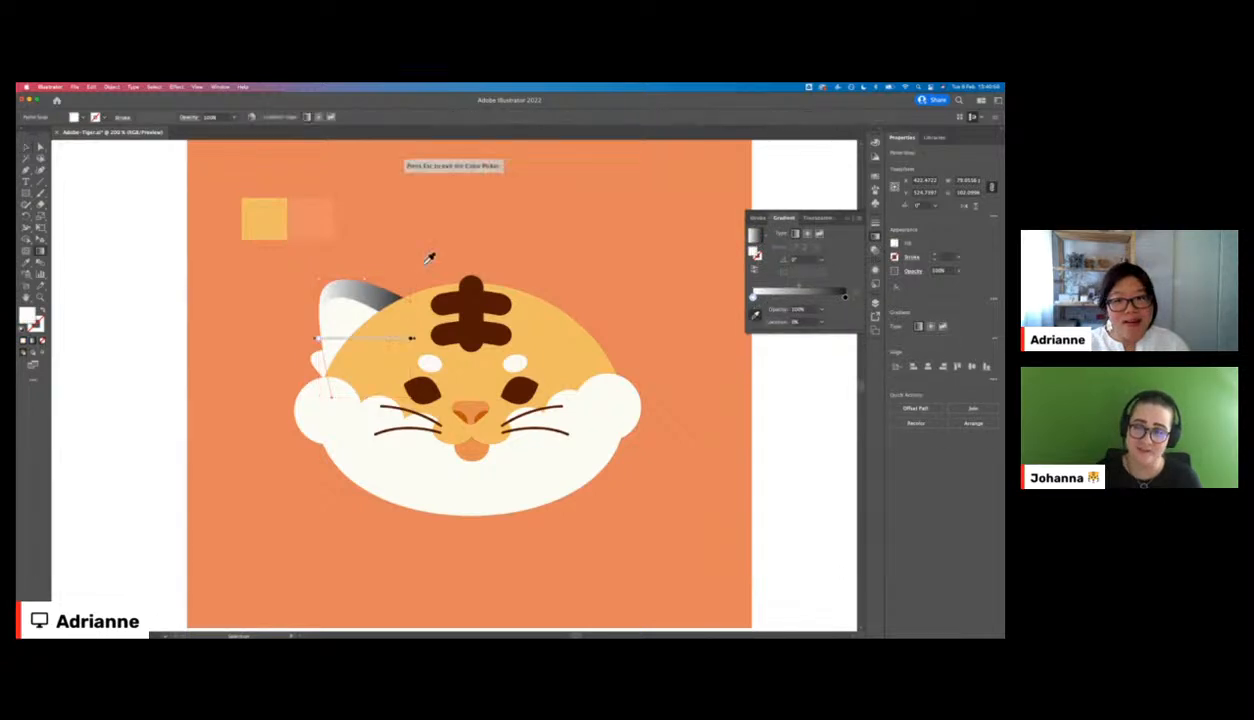
pyautogui.click(278, 225)
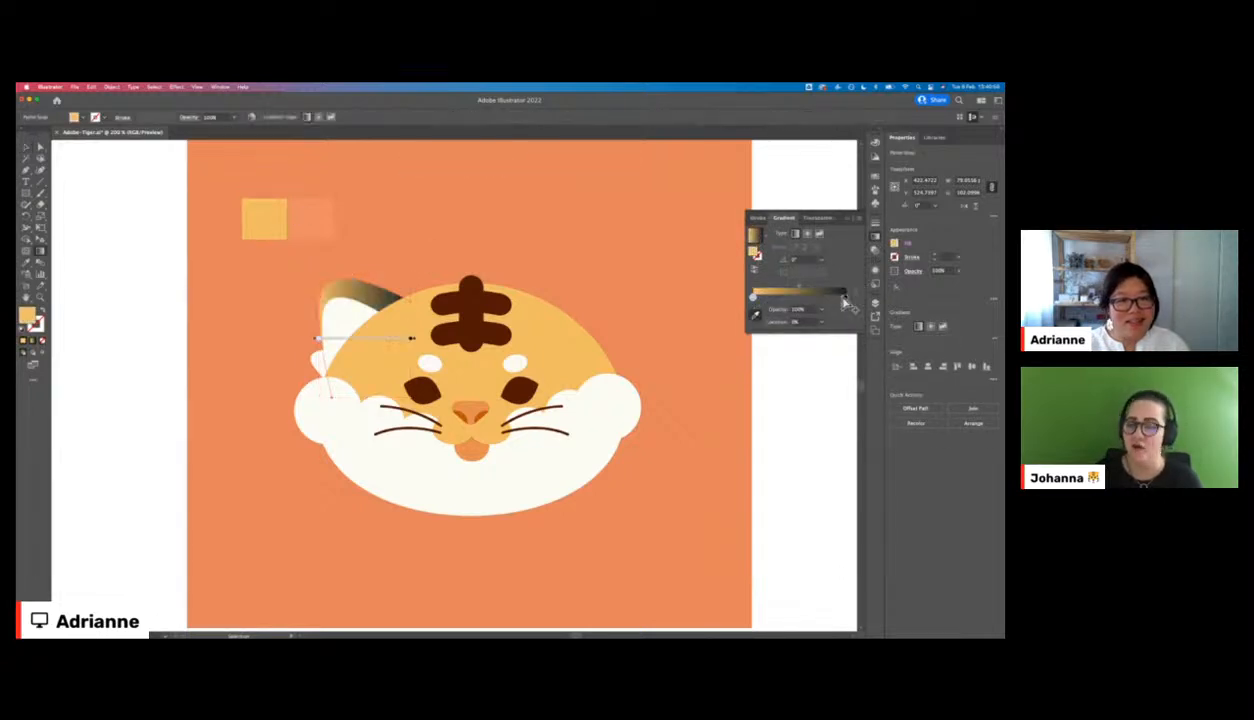
pyautogui.click(845, 297)
pyautogui.click(306, 212)
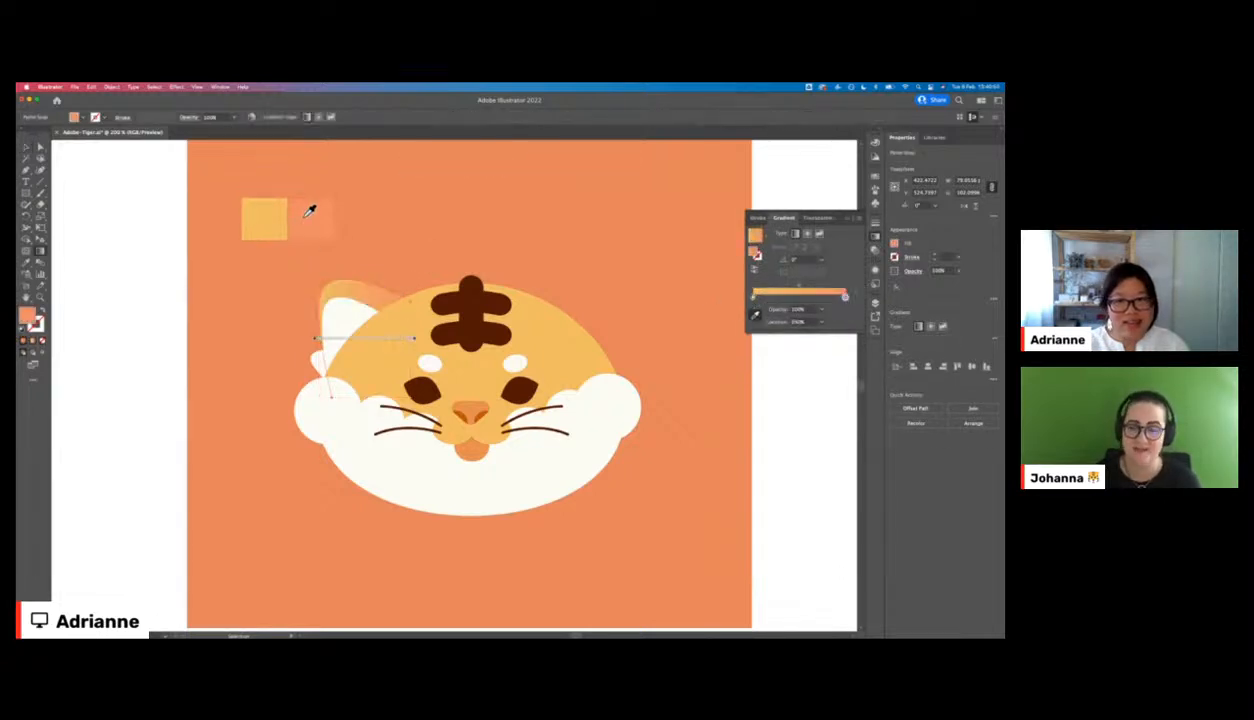
pyautogui.click(847, 218)
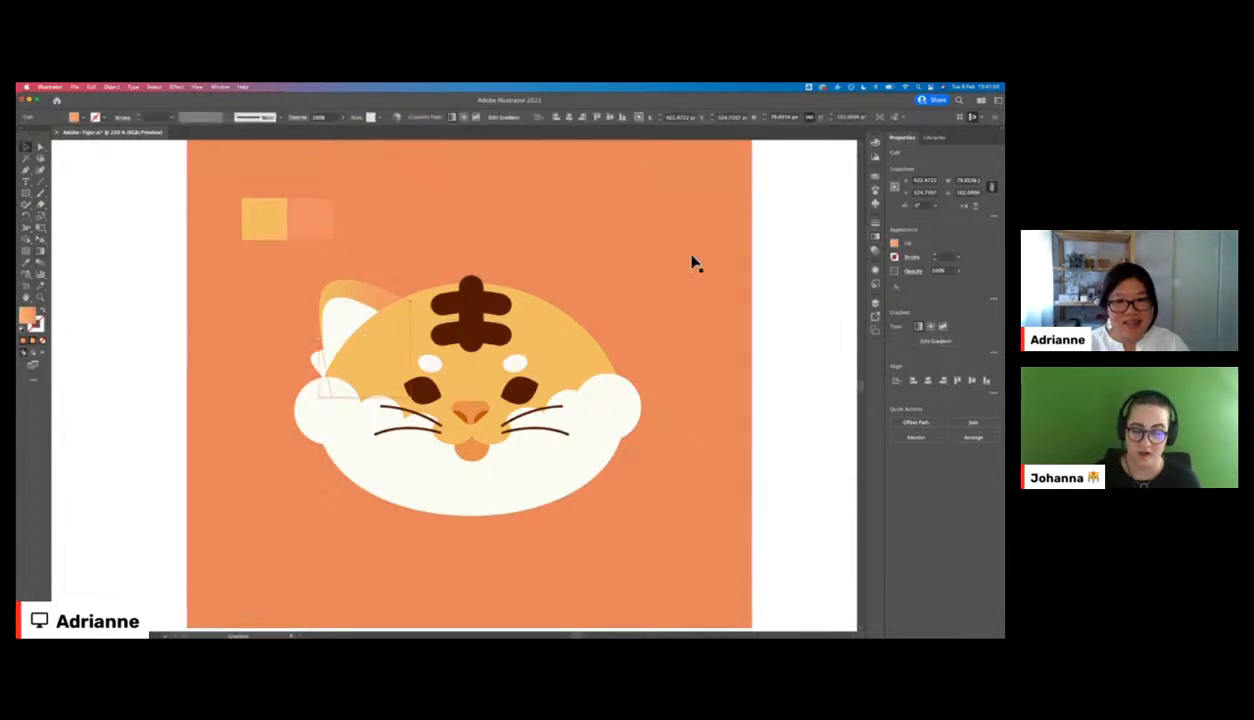
# - Redraw the outer ear's gradient diagonally from just above the ear tip down toward the forehead, so the deeper orange falls near the head
pyautogui.press('g')
pyautogui.moveTo(355, 286); pyautogui.dragTo(408, 330)
pyautogui.moveTo(340, 260); pyautogui.dragTo(397, 335)
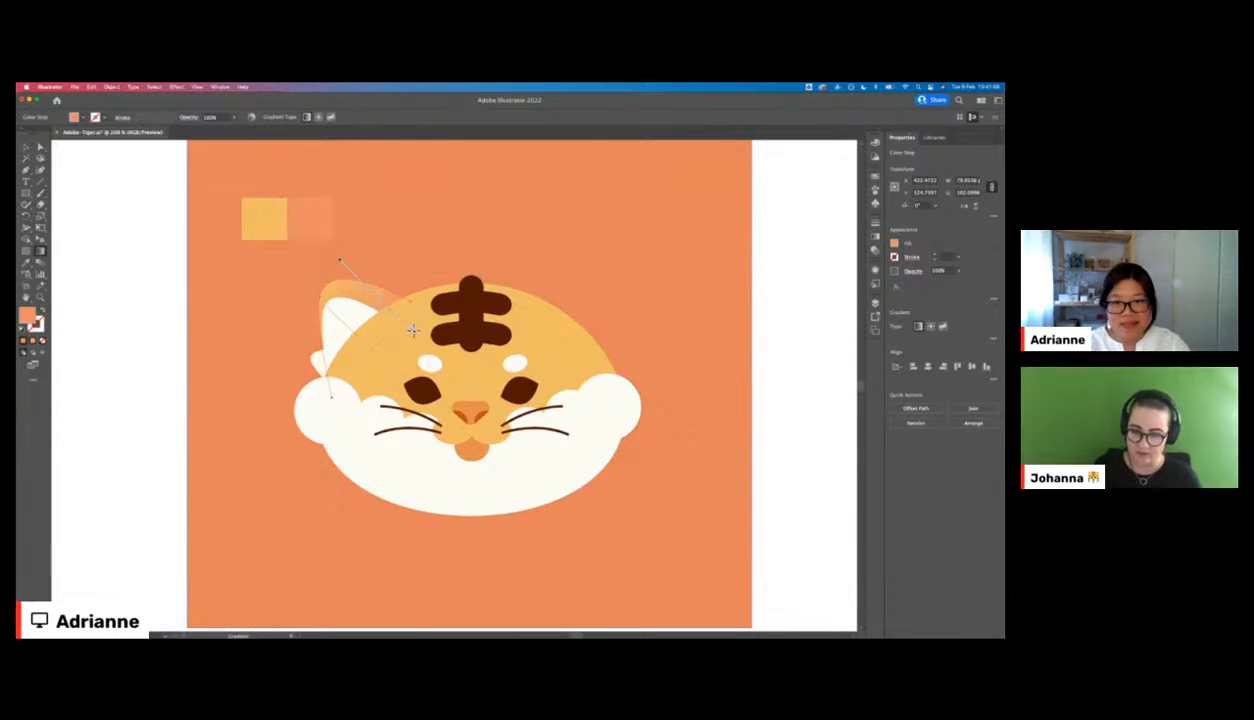
pyautogui.press('v')
pyautogui.click(155, 274)
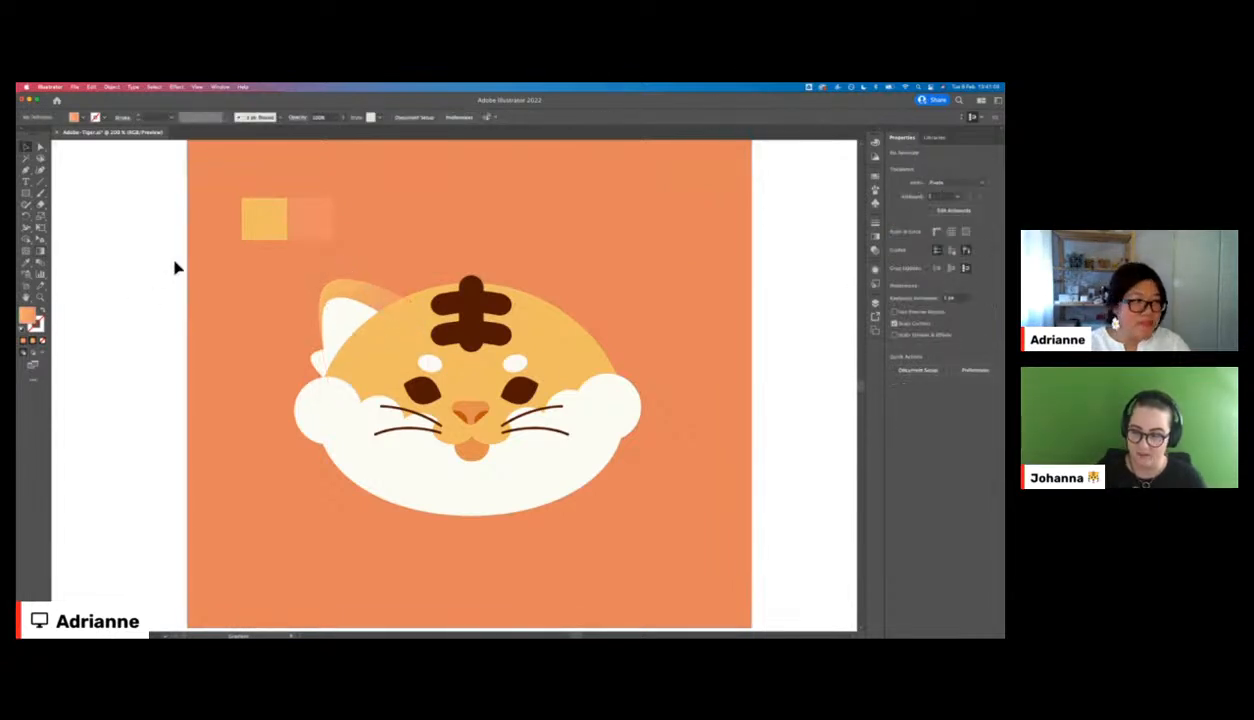
pyautogui.click(382, 297)
pyautogui.click(184, 276)
pyautogui.click(389, 298)
pyautogui.press('g')
pyautogui.moveTo(360, 289); pyautogui.dragTo(387, 309)
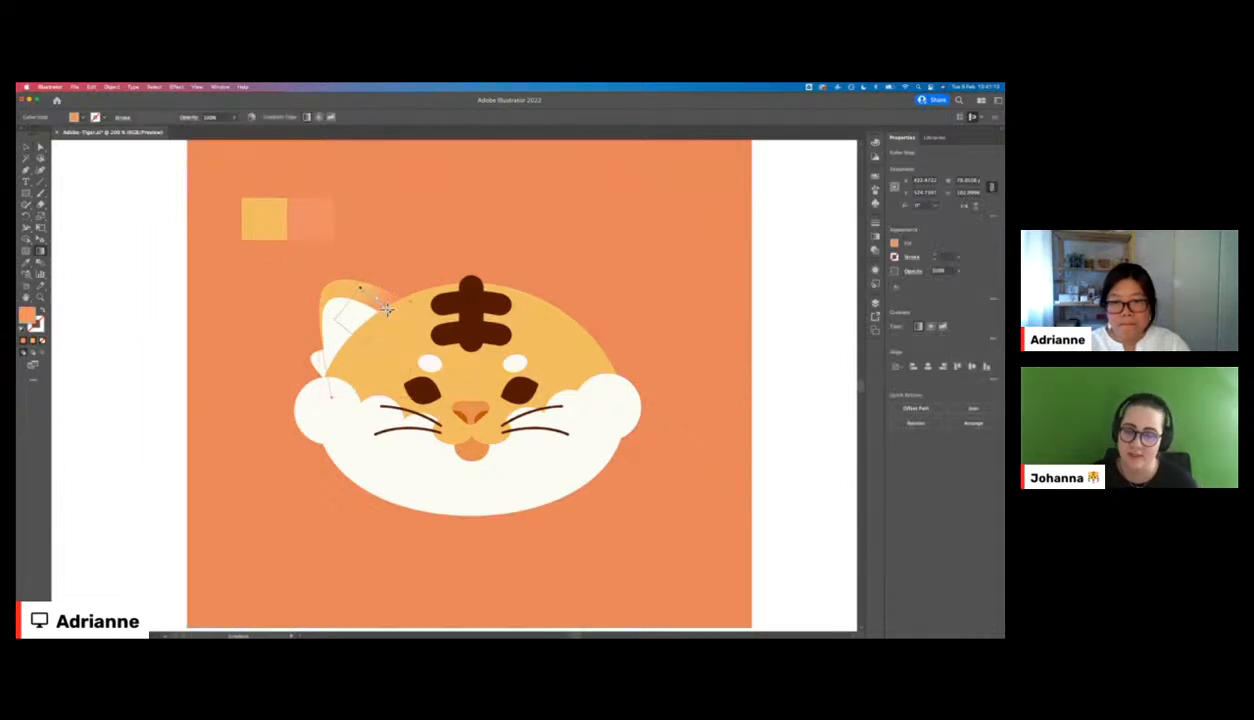
pyautogui.moveTo(337, 263)
pyautogui.mouseDown()
pyautogui.moveTo(397, 320)
pyautogui.moveTo(387, 323)
pyautogui.mouseUp()
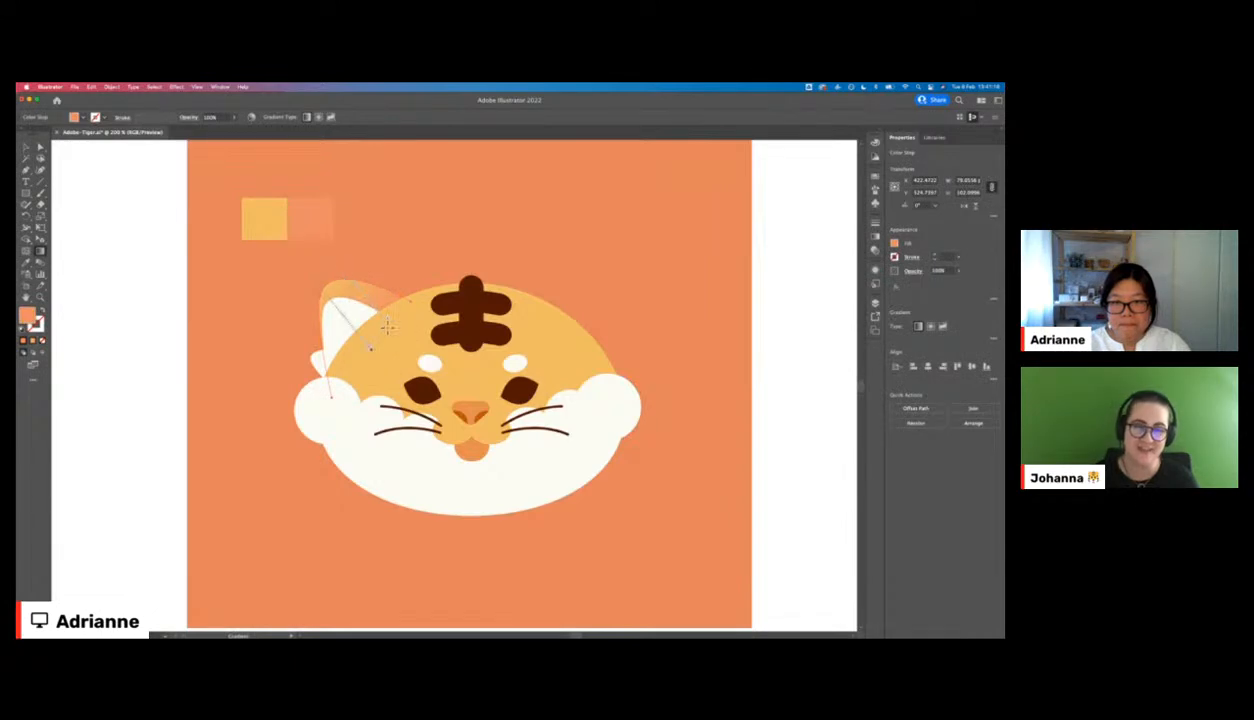
pyautogui.press('v')
pyautogui.click(172, 272)
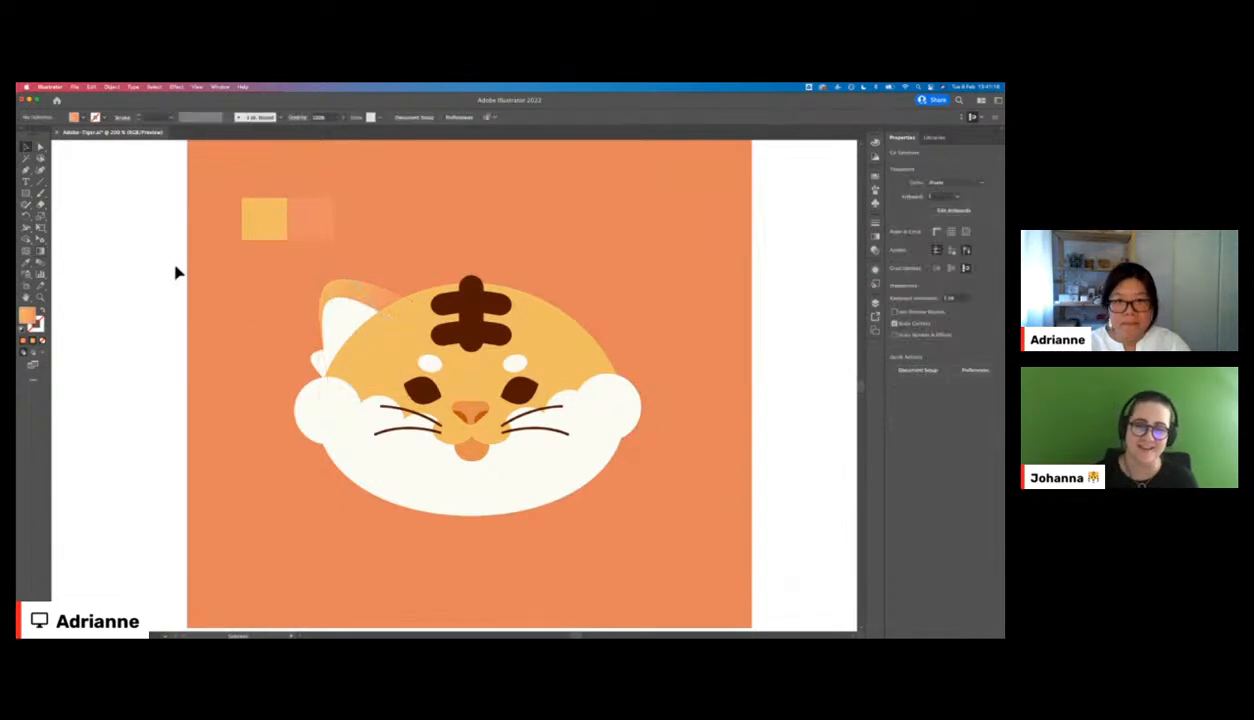
# - Group the ear's shapes, place a horizontally flipped copy on the opposite side of the head, and send it to the back
pyautogui.click(352, 316)
pyautogui.moveTo(308, 358); pyautogui.dragTo(336, 336)
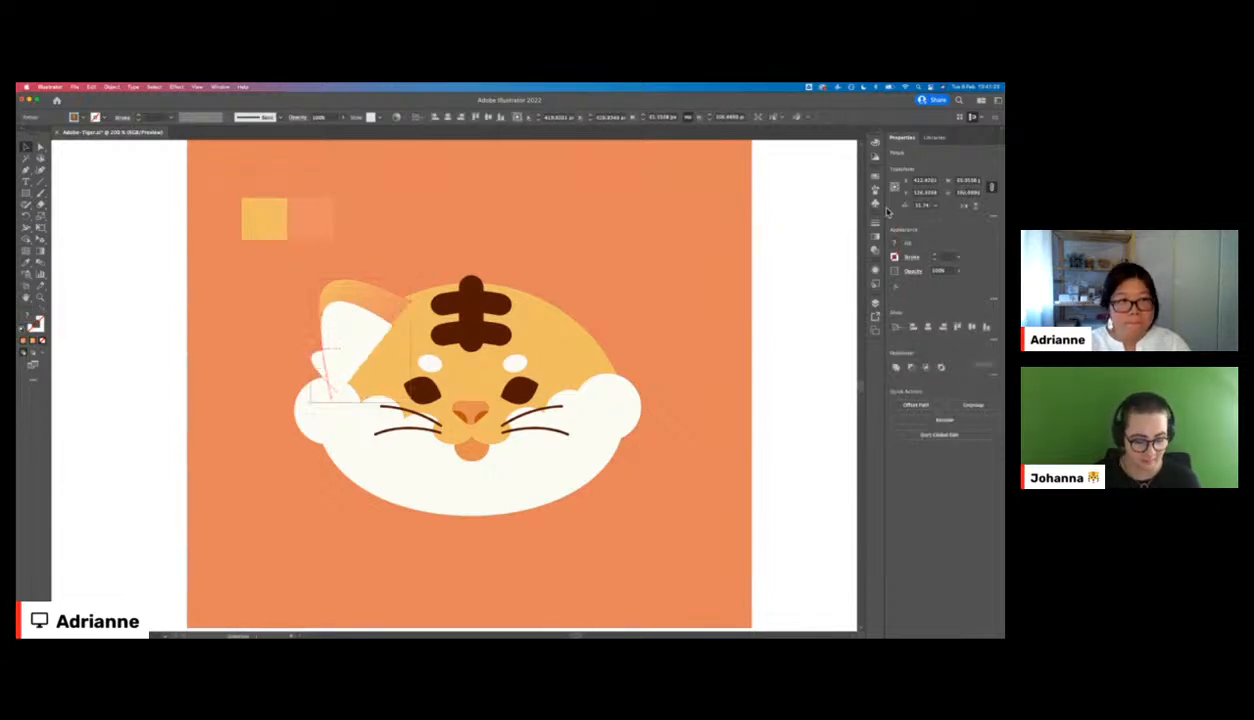
pyautogui.click(963, 207)
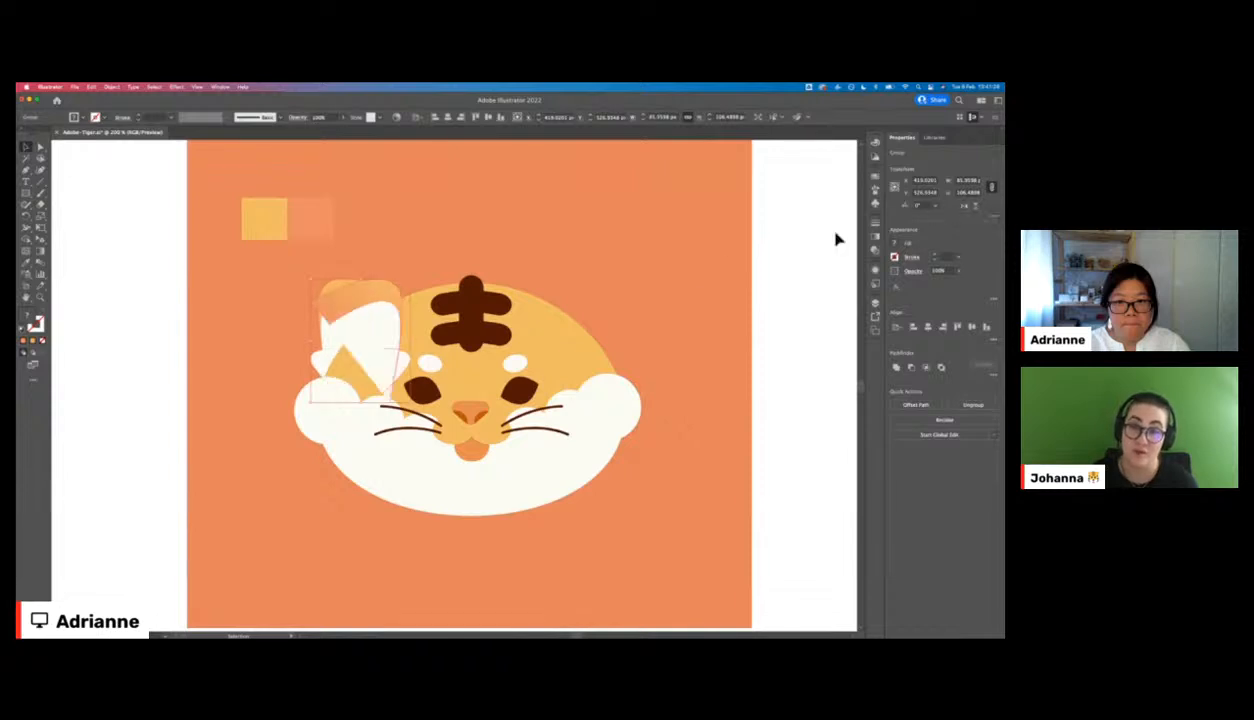
pyautogui.moveTo(378, 330); pyautogui.dragTo(602, 316)
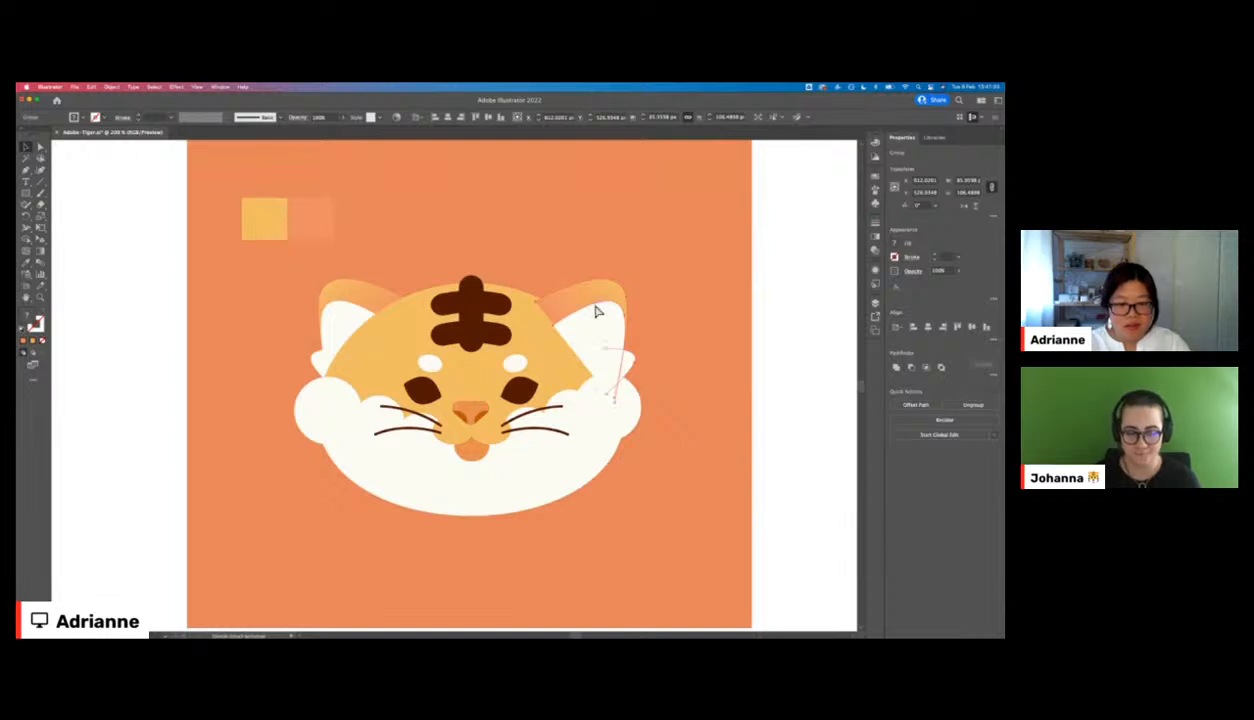
pyautogui.press('super+shift+[')
pyautogui.click(778, 314)
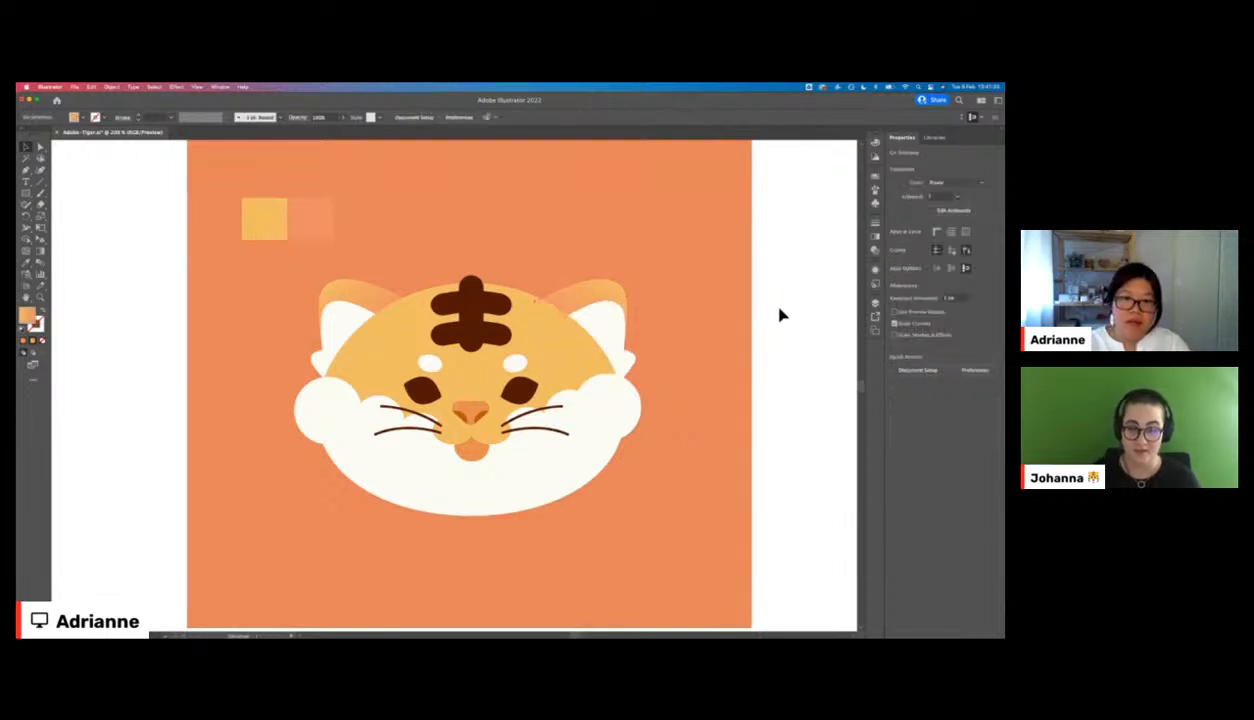
# - Clip the vertical forehead stripe to the head by cutting it and pasting it in front inside the head's clip group
pyautogui.click(475, 293)
pyautogui.press('Delete')
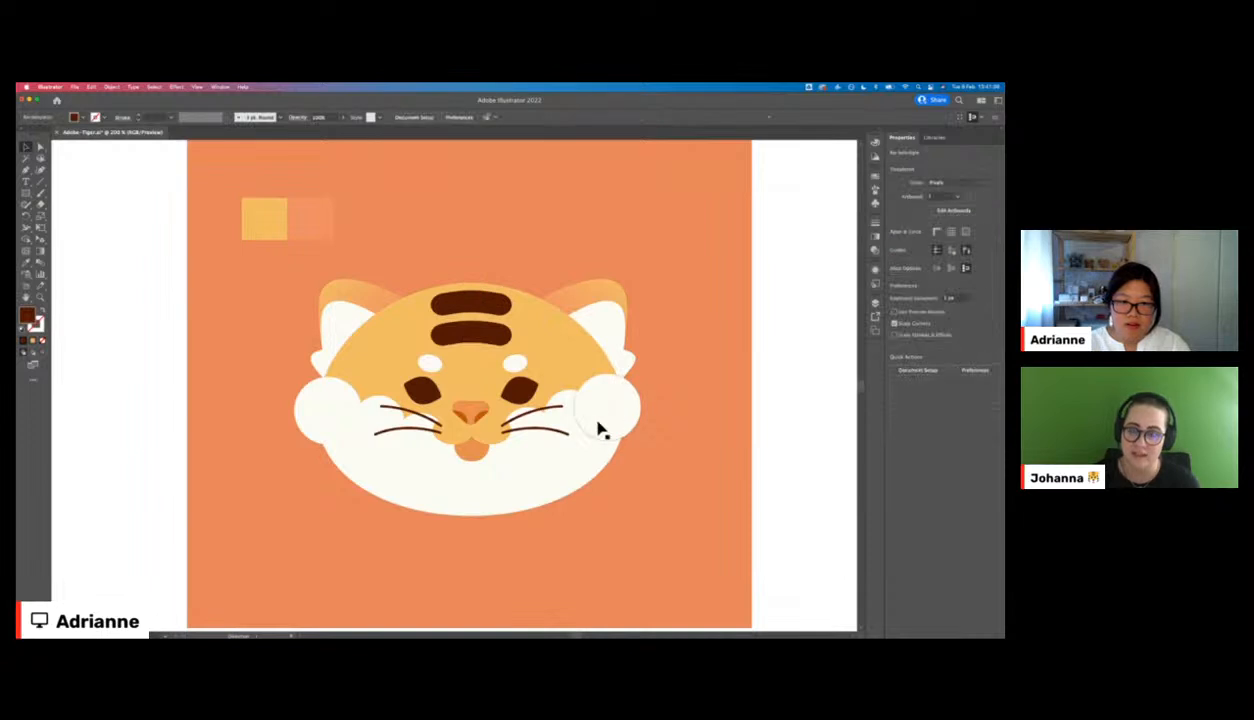
pyautogui.doubleClick(608, 409)
pyautogui.doubleClick(569, 442)
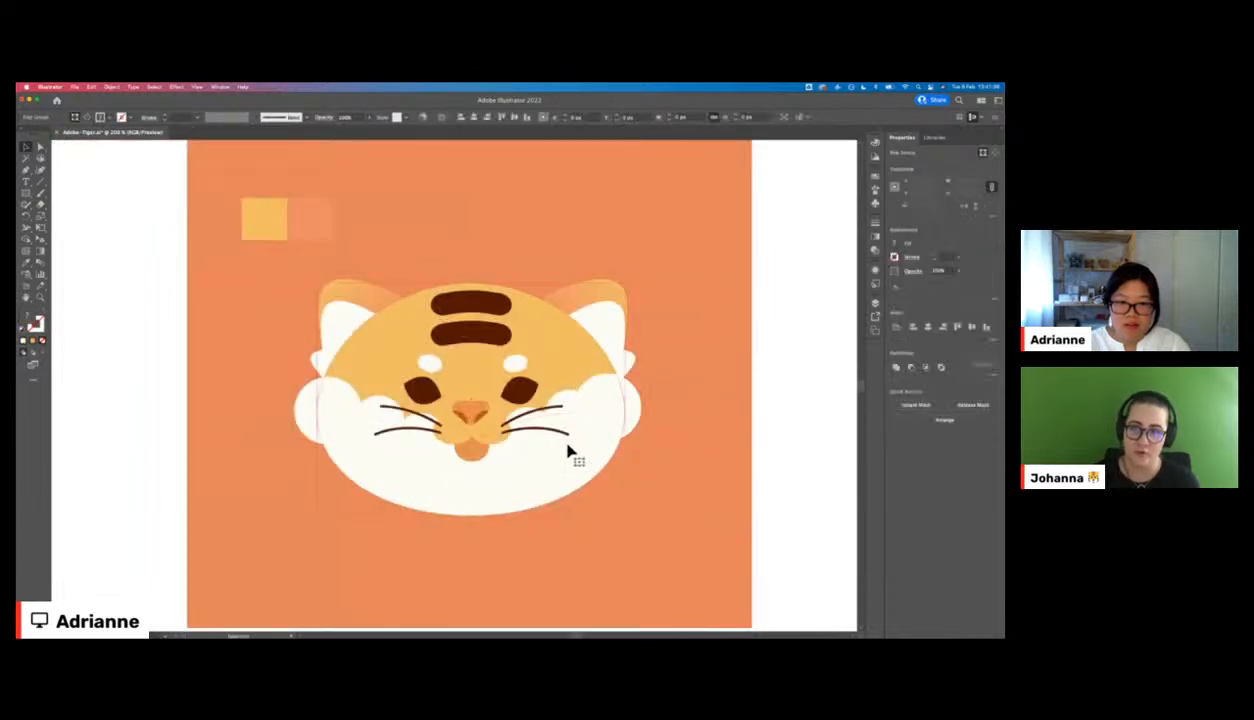
pyautogui.doubleClick(571, 450)
pyautogui.press('super+f')
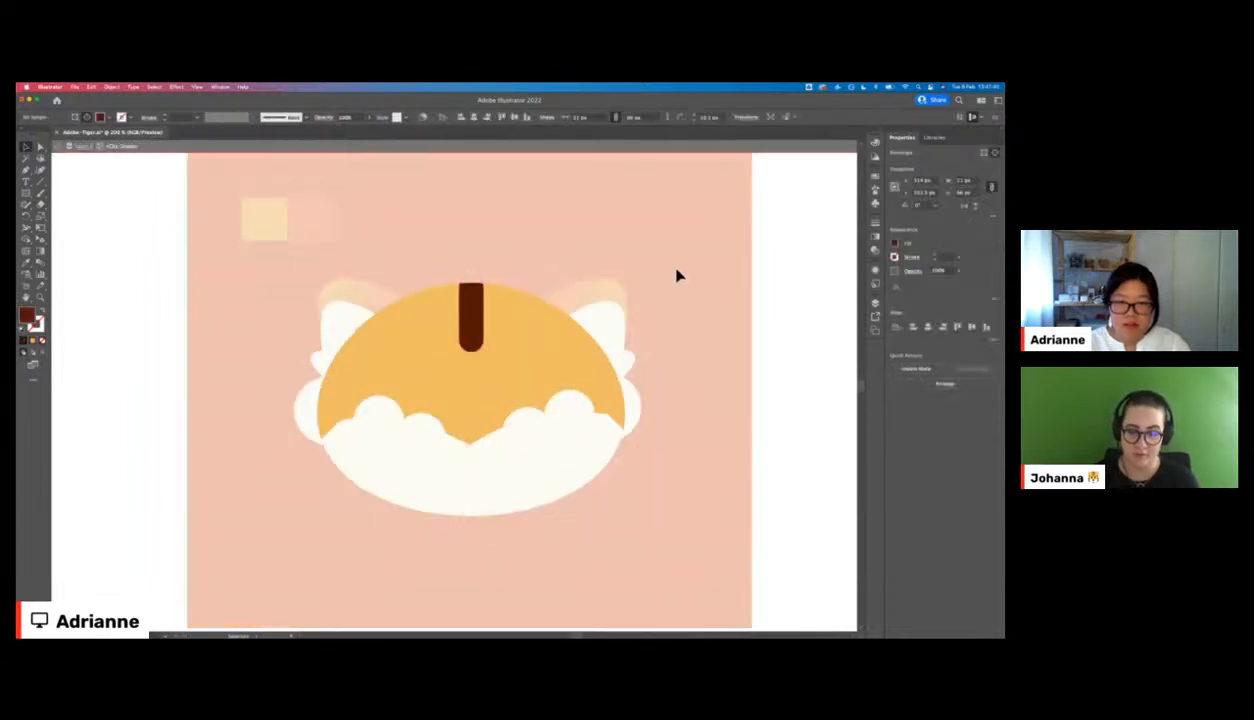
pyautogui.doubleClick(676, 271)
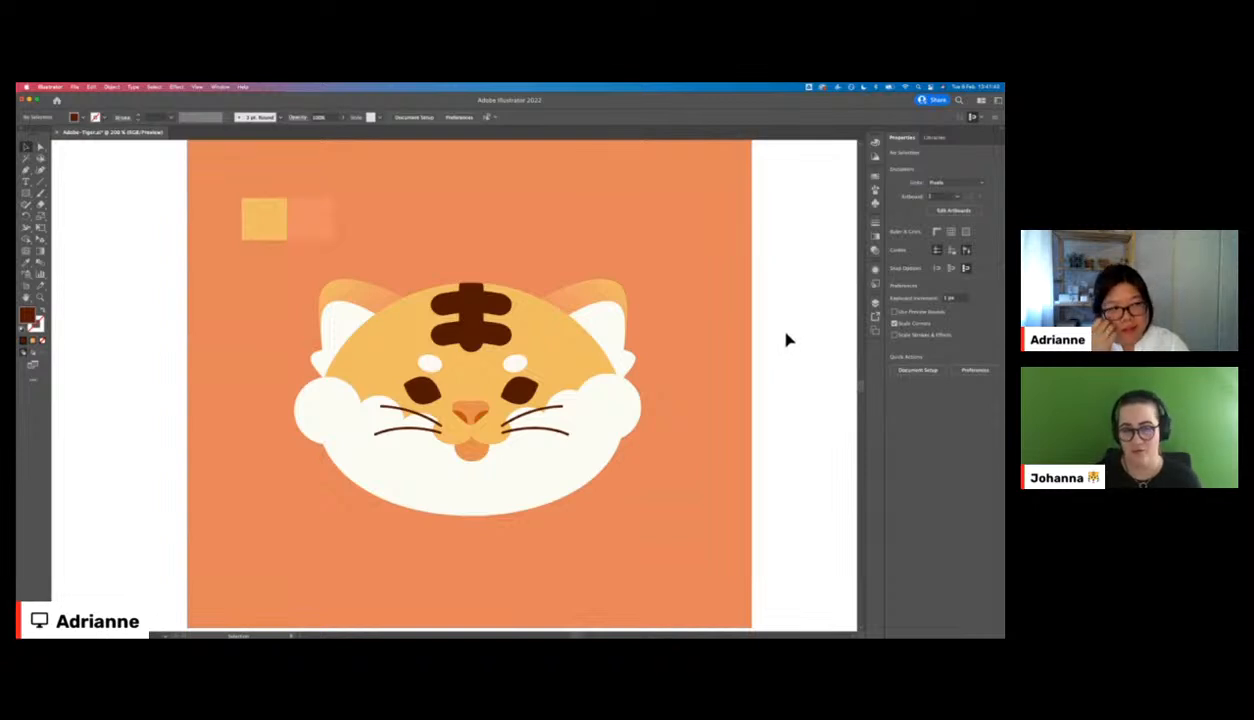
pyautogui.hscroll(2, 552, 339)
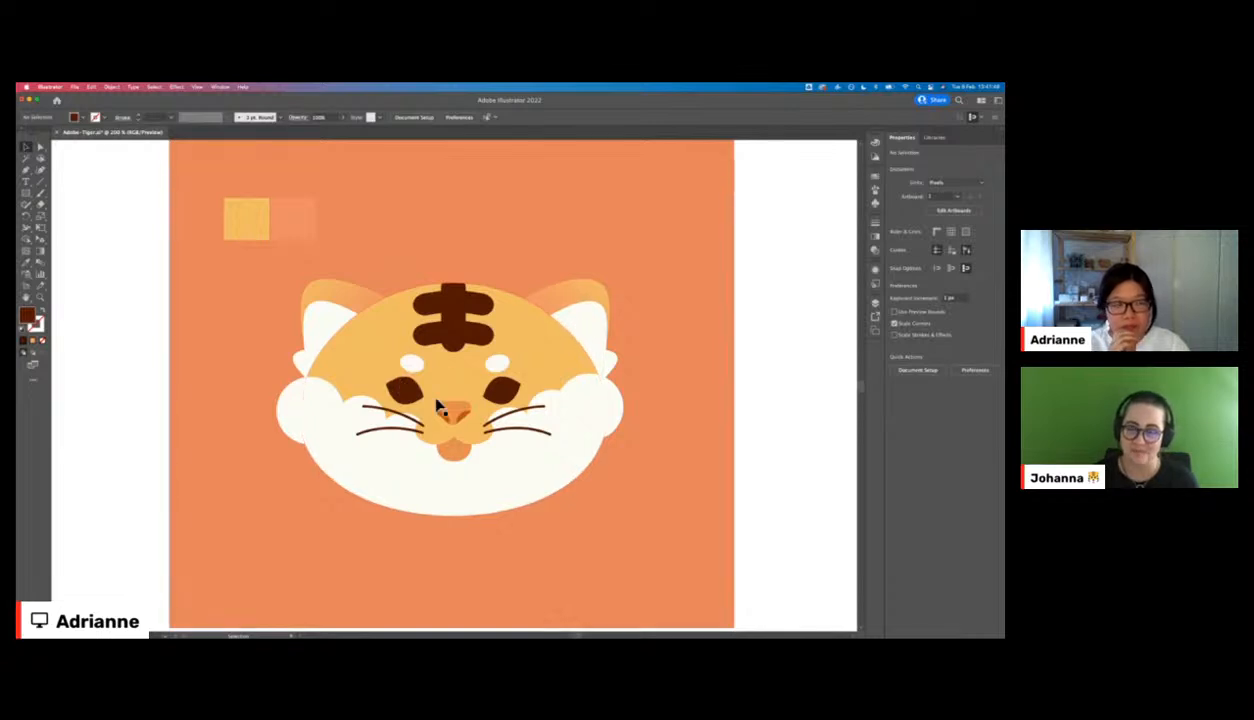
# - Move both dark eyes and both white brow spots slightly inward toward the centre line of the face
pyautogui.click(403, 389)
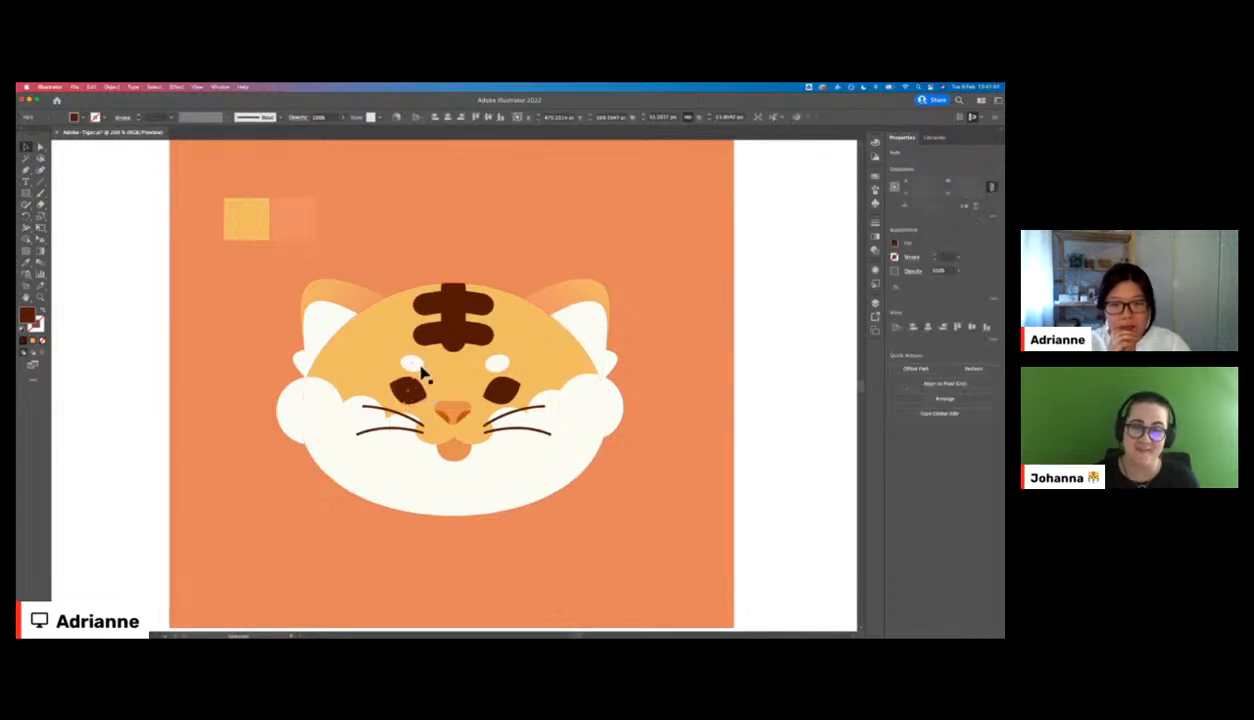
pyautogui.click(416, 364)
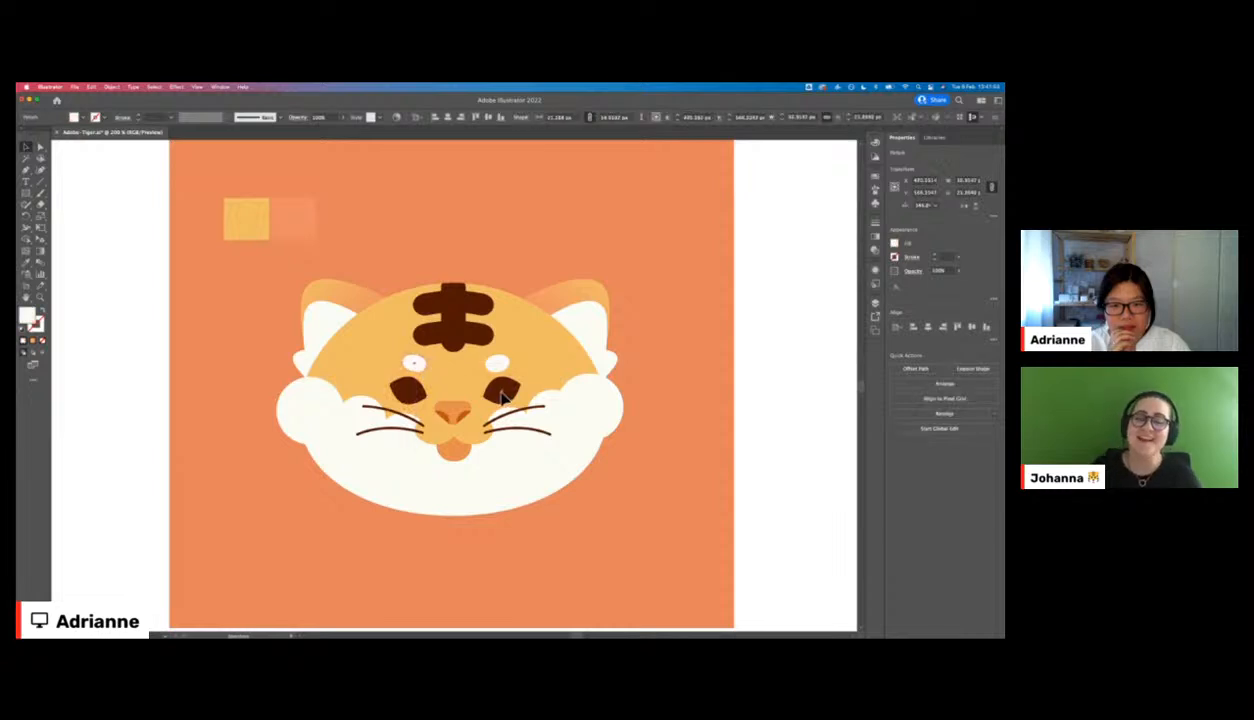
pyautogui.click(503, 397)
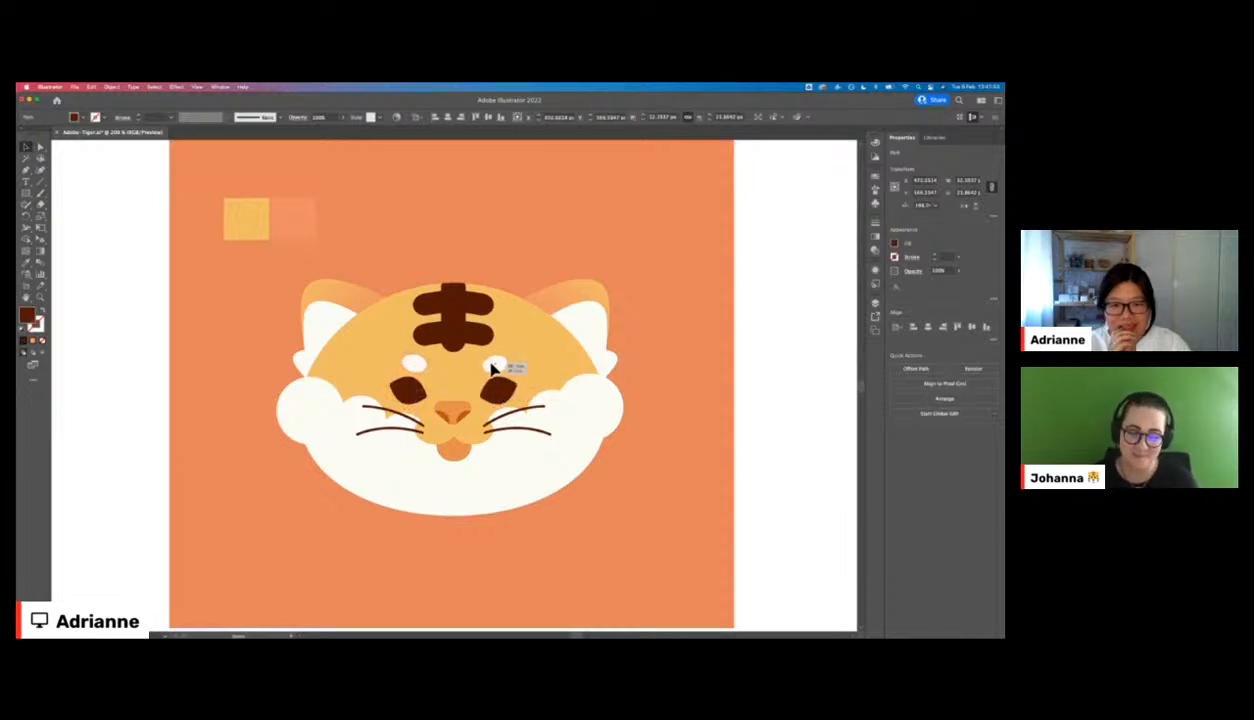
pyautogui.click(491, 367)
pyautogui.click(478, 222)
# - Inside the head's clip group, draw a tapered curved stripe with the Pen tool from the upper-left head edge inward
pyautogui.click(522, 302)
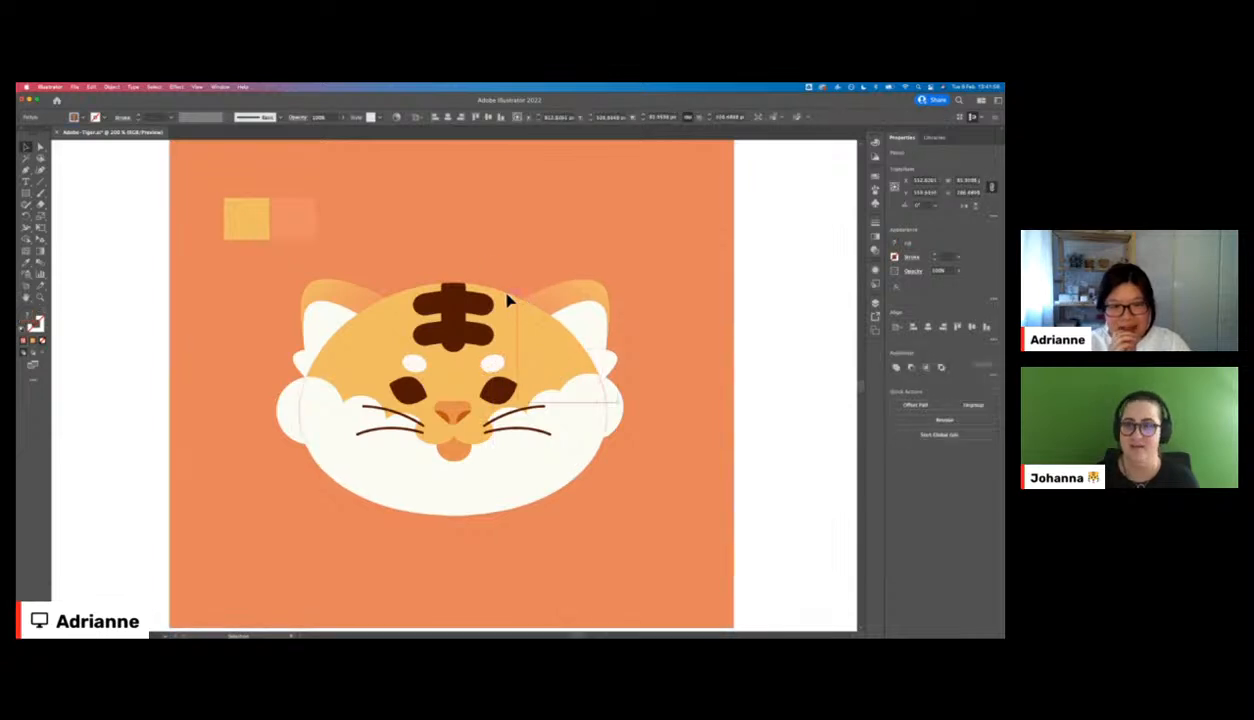
pyautogui.doubleClick(508, 301)
pyautogui.click(508, 300)
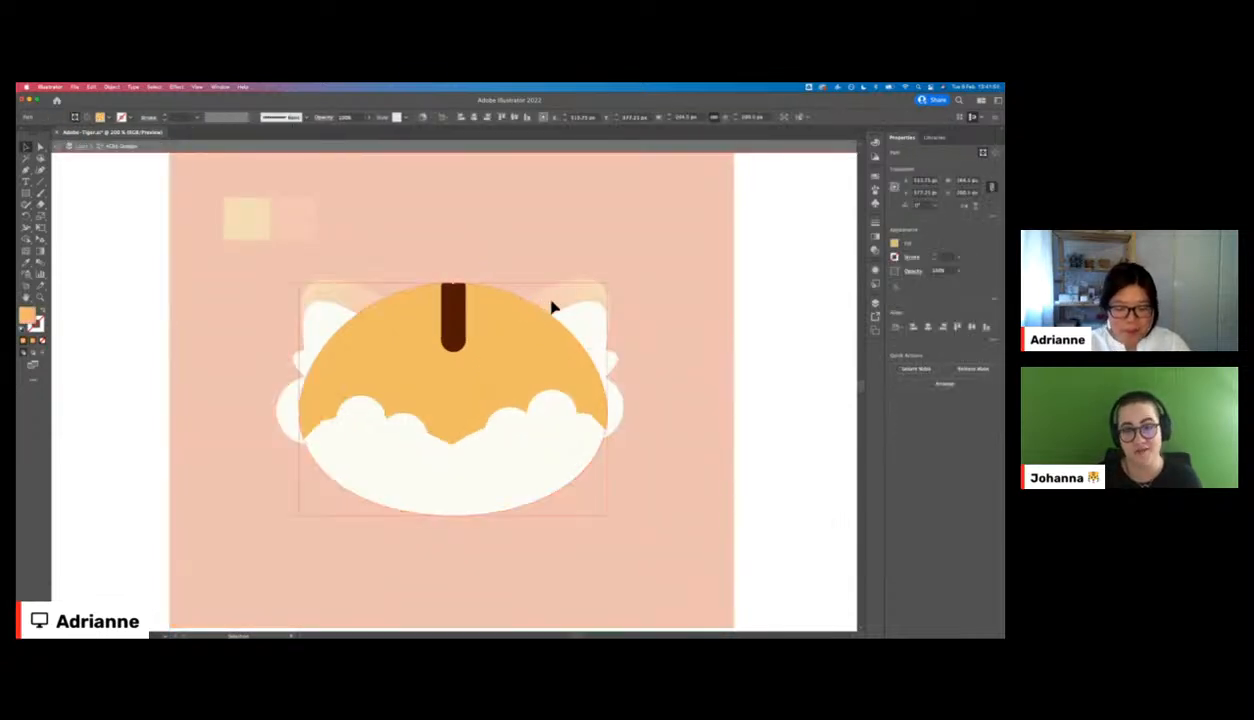
pyautogui.press('p')
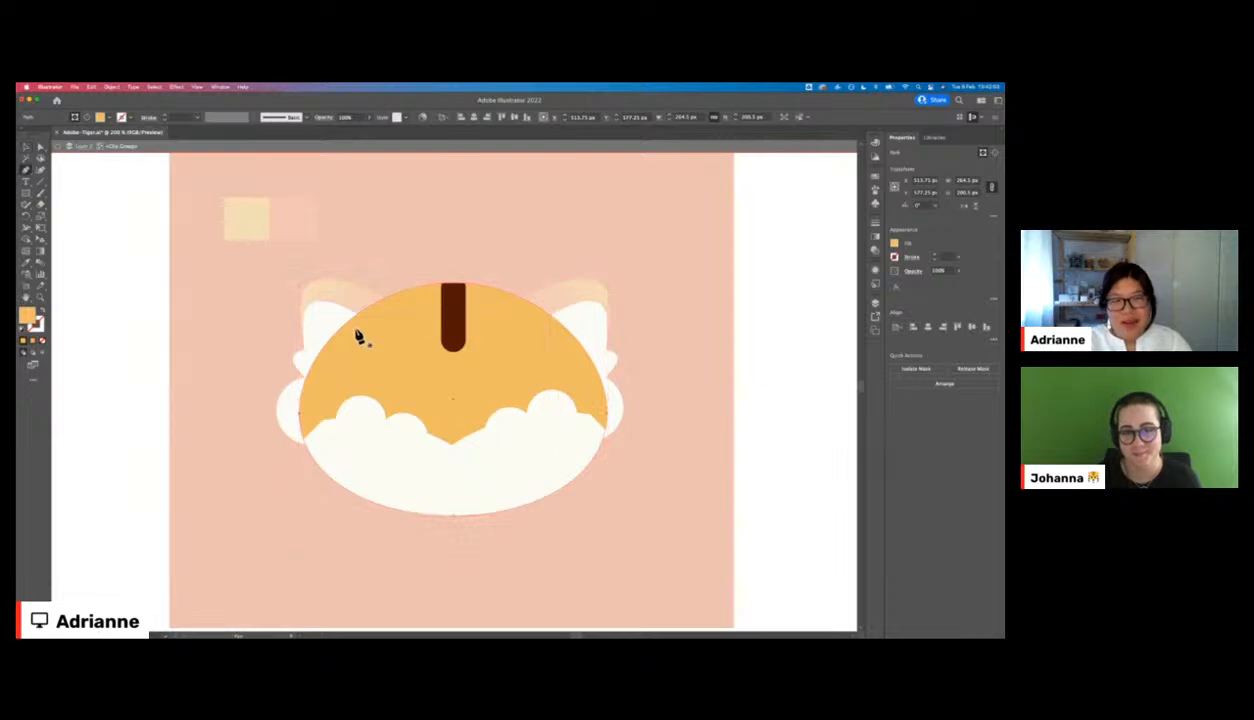
pyautogui.press('v')
pyautogui.moveTo(344, 317); pyautogui.dragTo(387, 371)
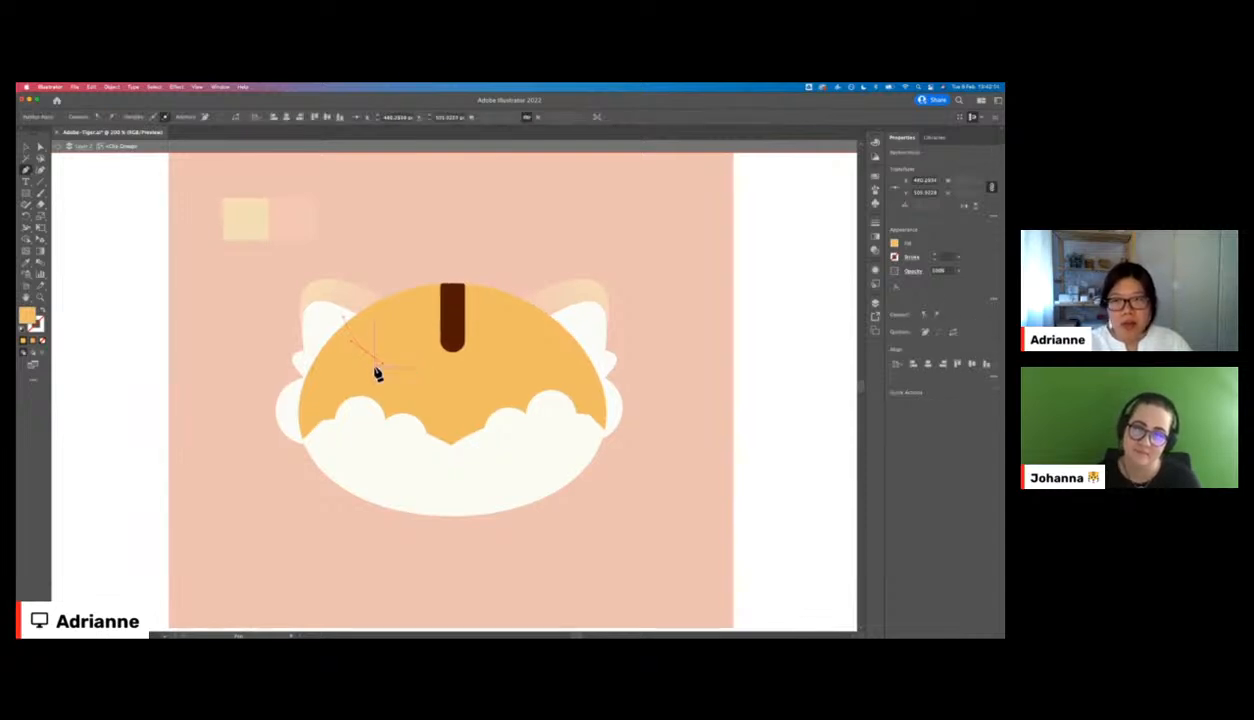
pyautogui.click(376, 370)
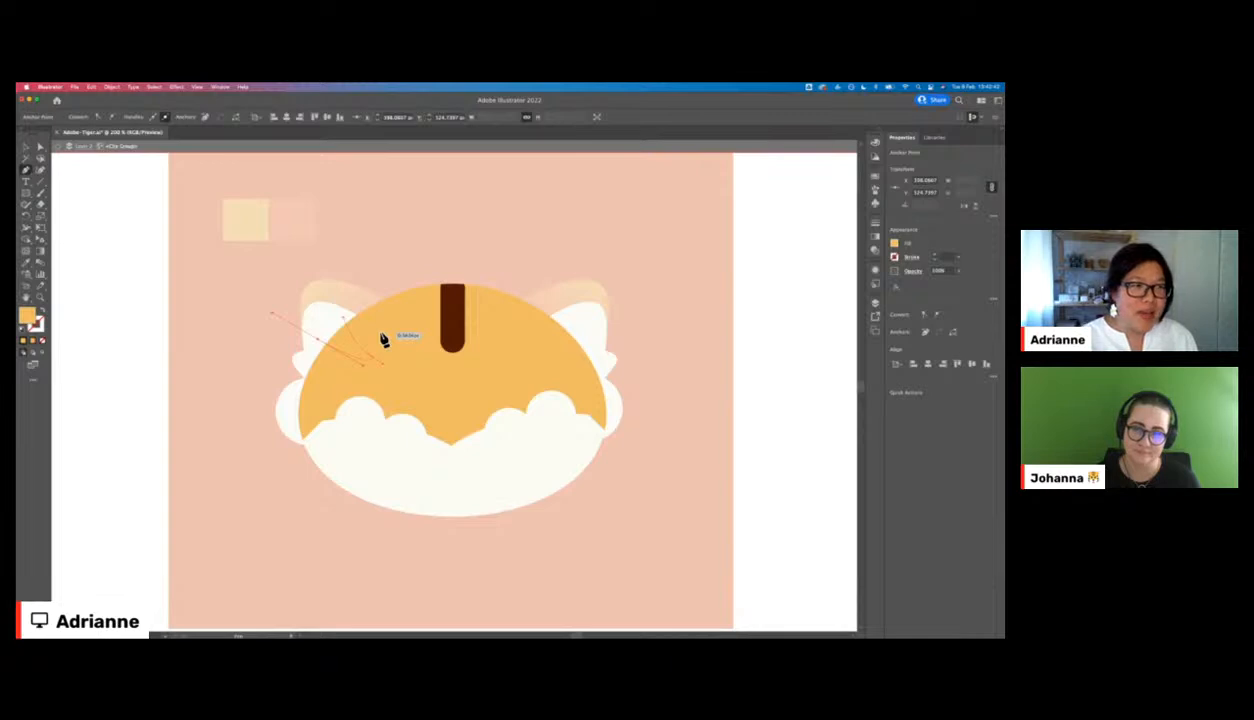
# - Fill the new side stripe with the dark brown sampled from the vertical forehead stripe
pyautogui.press('i')
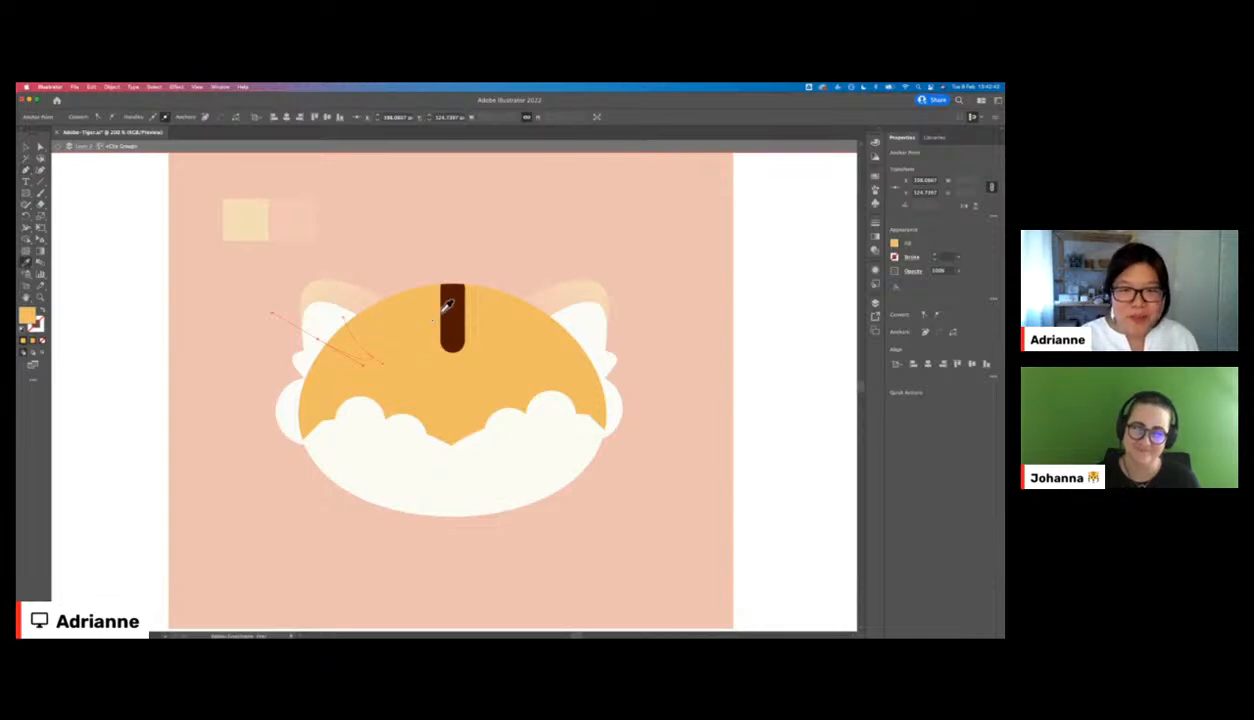
pyautogui.click(447, 308)
pyautogui.press('v')
pyautogui.click(146, 286)
# - Round off the inner tip of the side stripe and leave the head's clip group
pyautogui.press('super+equal')
pyautogui.press('a')
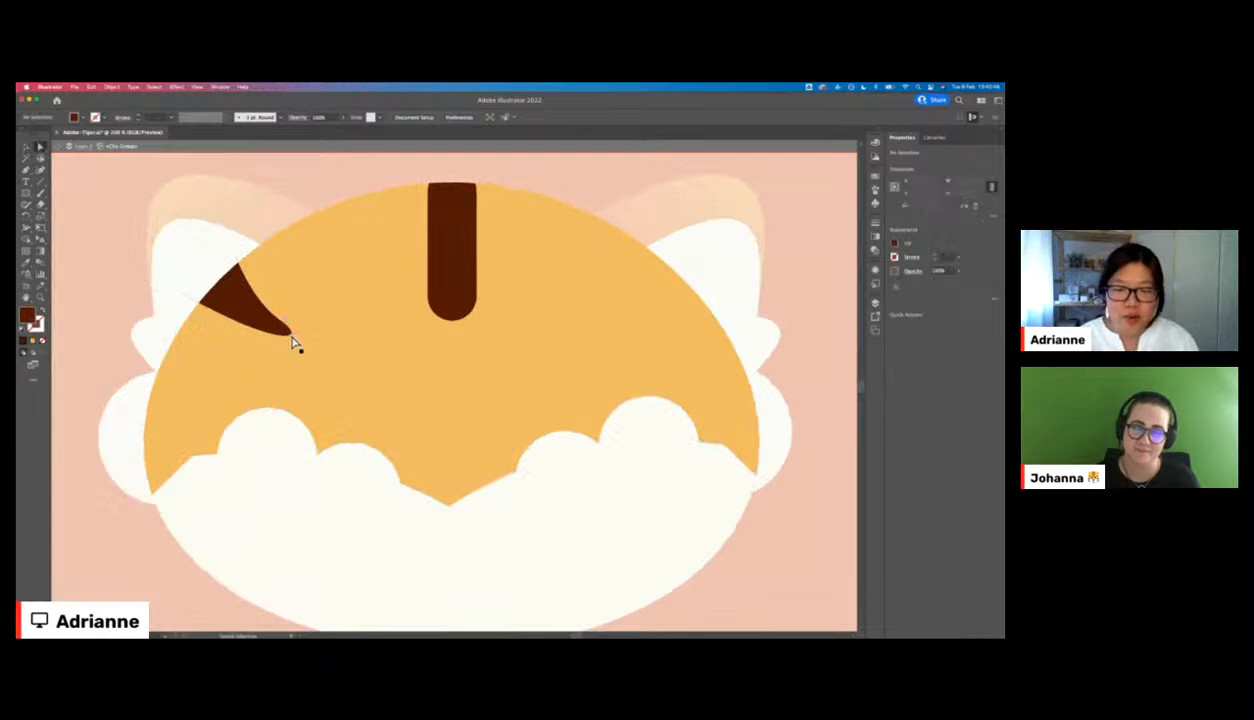
pyautogui.click(272, 314)
pyautogui.moveTo(283, 323); pyautogui.dragTo(288, 318)
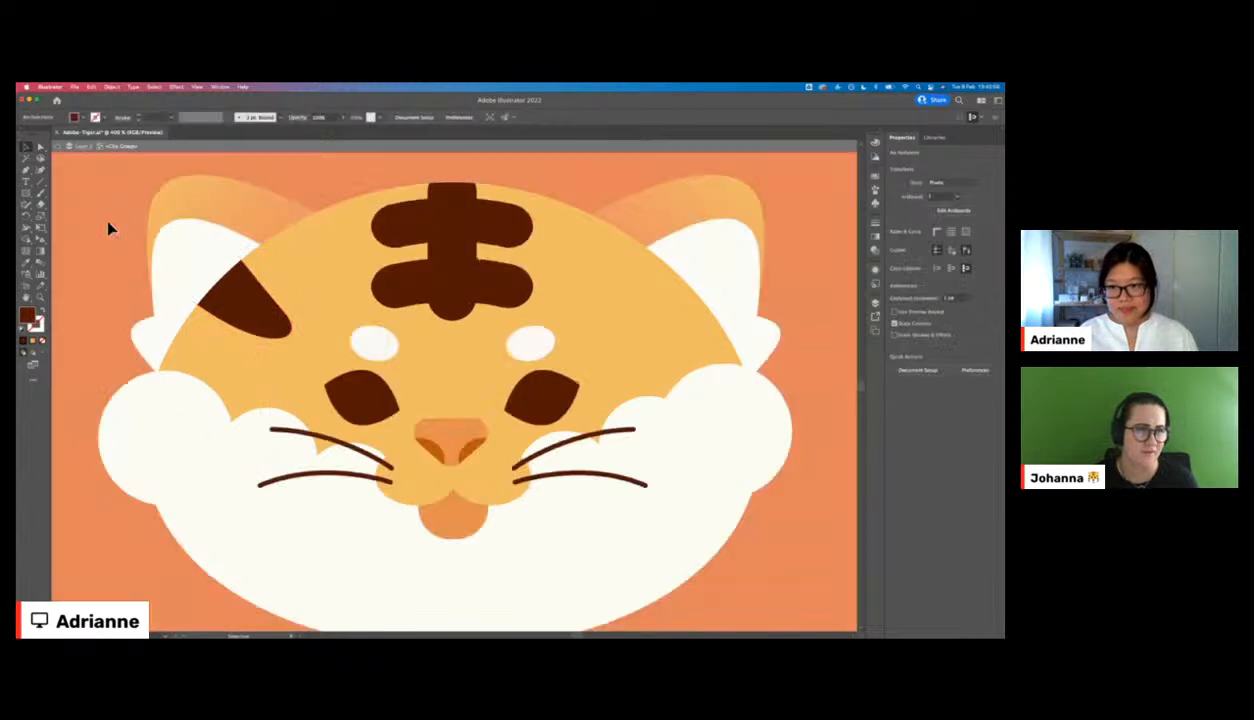
pyautogui.doubleClick(108, 229)
# - Duplicate the side stripe inside the clip group, placing the copy just below along the head's edge at a flatter angle
pyautogui.press('super+minus')
pyautogui.press('super+minus')
pyautogui.press('super+minus')
pyautogui.press('super+minus')
pyautogui.press('super+minus')
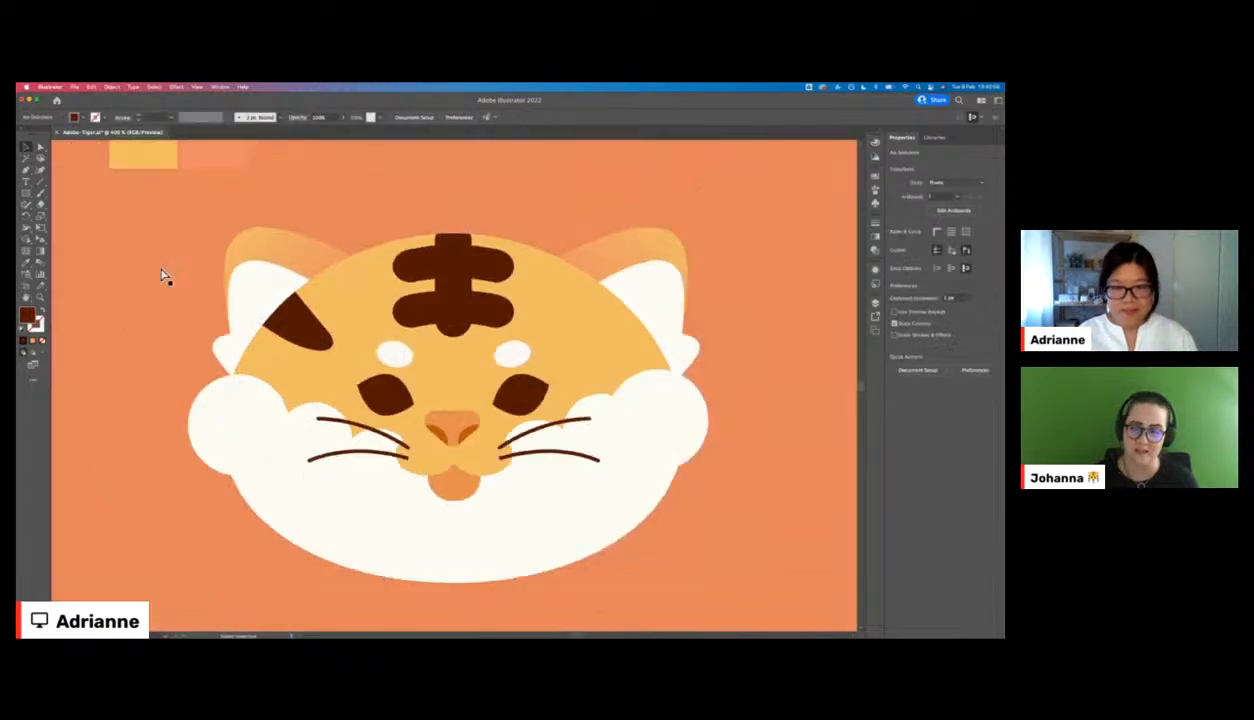
pyautogui.press('super+equal')
pyautogui.press('super+equal')
pyautogui.press('super+equal')
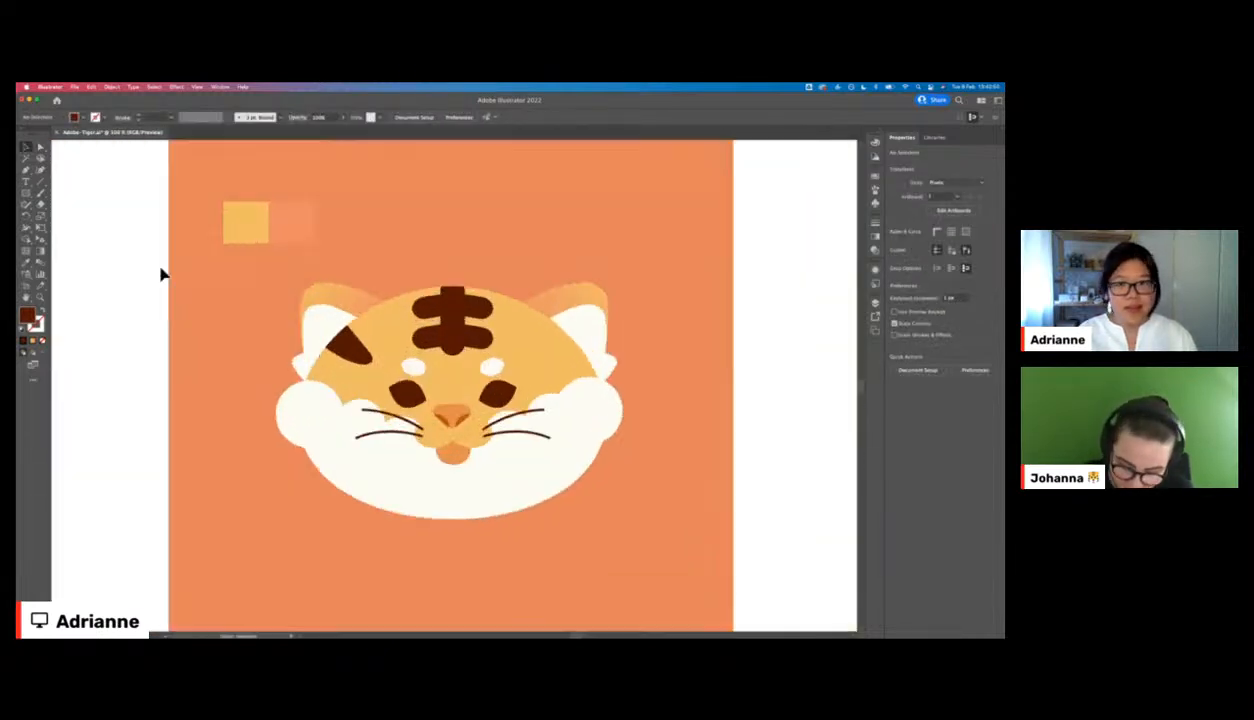
pyautogui.doubleClick(362, 358)
pyautogui.moveTo(350, 343)
pyautogui.mouseDown()
pyautogui.moveTo(333, 388)
pyautogui.moveTo(351, 341)
pyautogui.mouseUp()
pyautogui.press('e')
pyautogui.press('v')
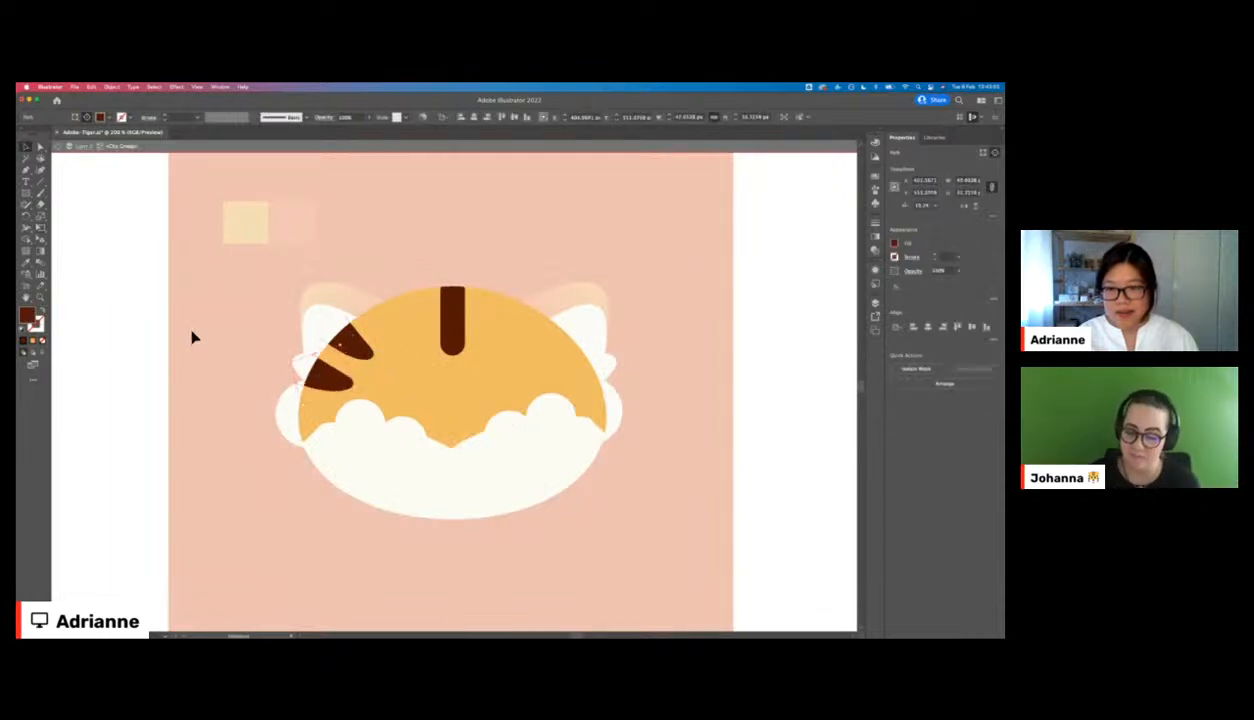
pyautogui.doubleClick(174, 336)
# - Fine-tune the left side stripes by nudging the lower one up, and shift both together slightly up and inward
pyautogui.doubleClick(329, 367)
pyautogui.moveTo(329, 367); pyautogui.dragTo(333, 364)
pyautogui.doubleClick(174, 290)
pyautogui.hscroll(3, 316, 300)
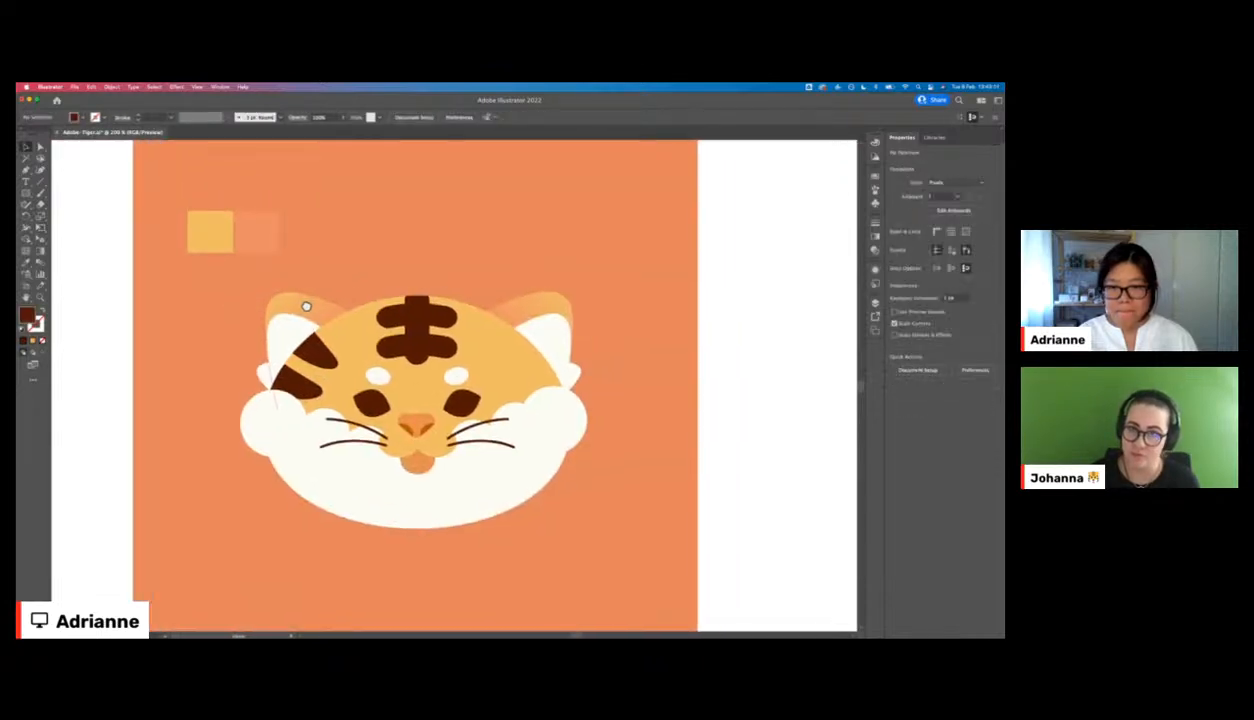
pyautogui.doubleClick(283, 360)
pyautogui.click(284, 359)
pyautogui.keyDown('shift'); pyautogui.click(256, 386); pyautogui.keyUp('shift')
pyautogui.moveTo(256, 388); pyautogui.dragTo(258, 370)
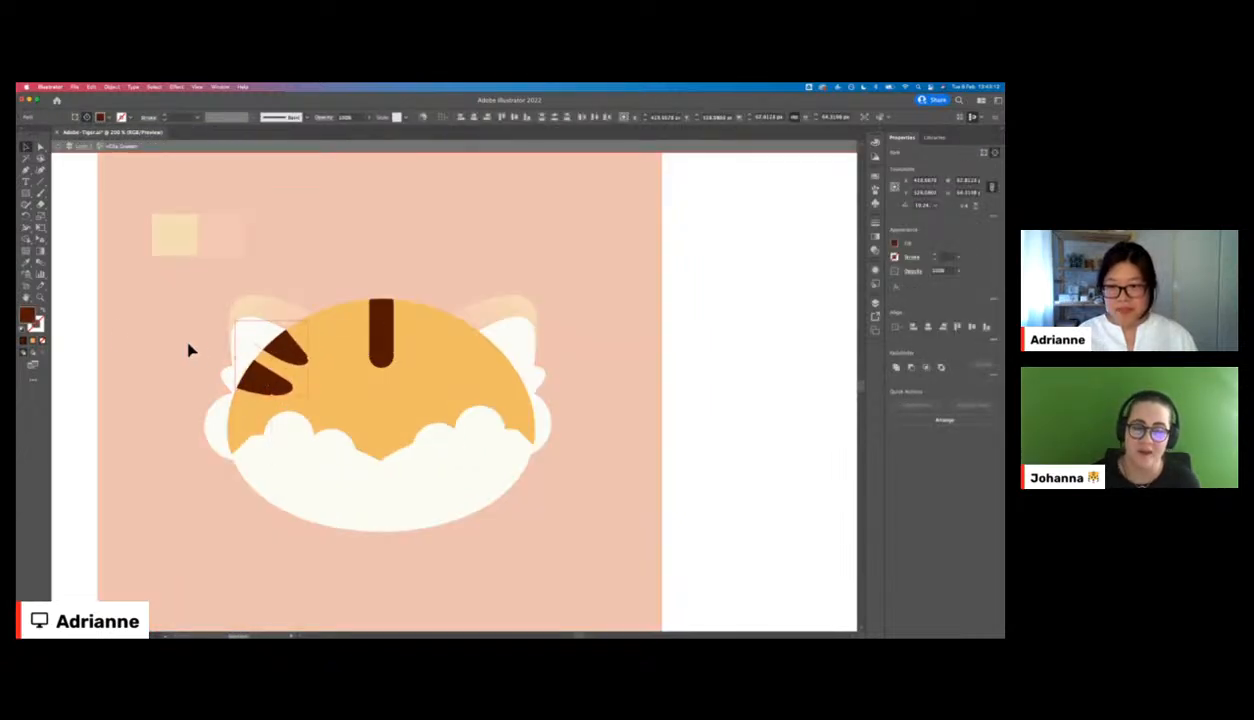
pyautogui.doubleClick(93, 331)
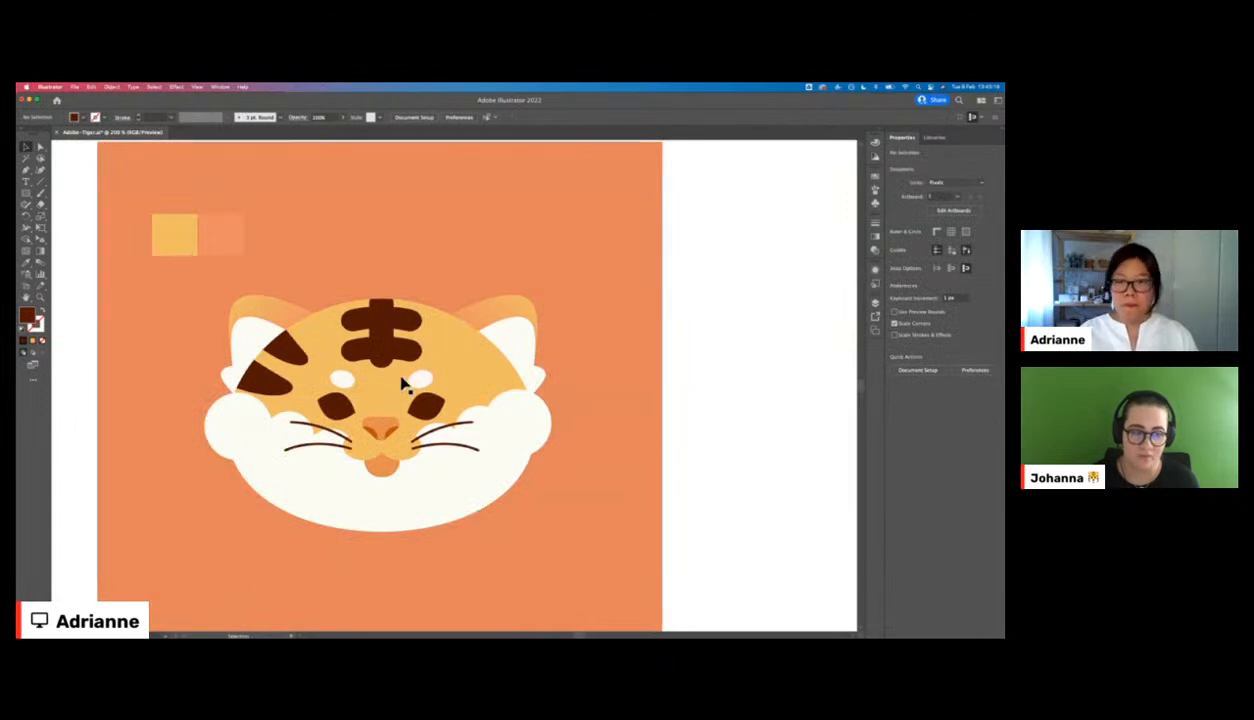
# - Place a horizontally flipped copy of both side stripes on the opposite side of the head, inside the clip group
pyautogui.doubleClick(265, 350)
pyautogui.click(255, 385)
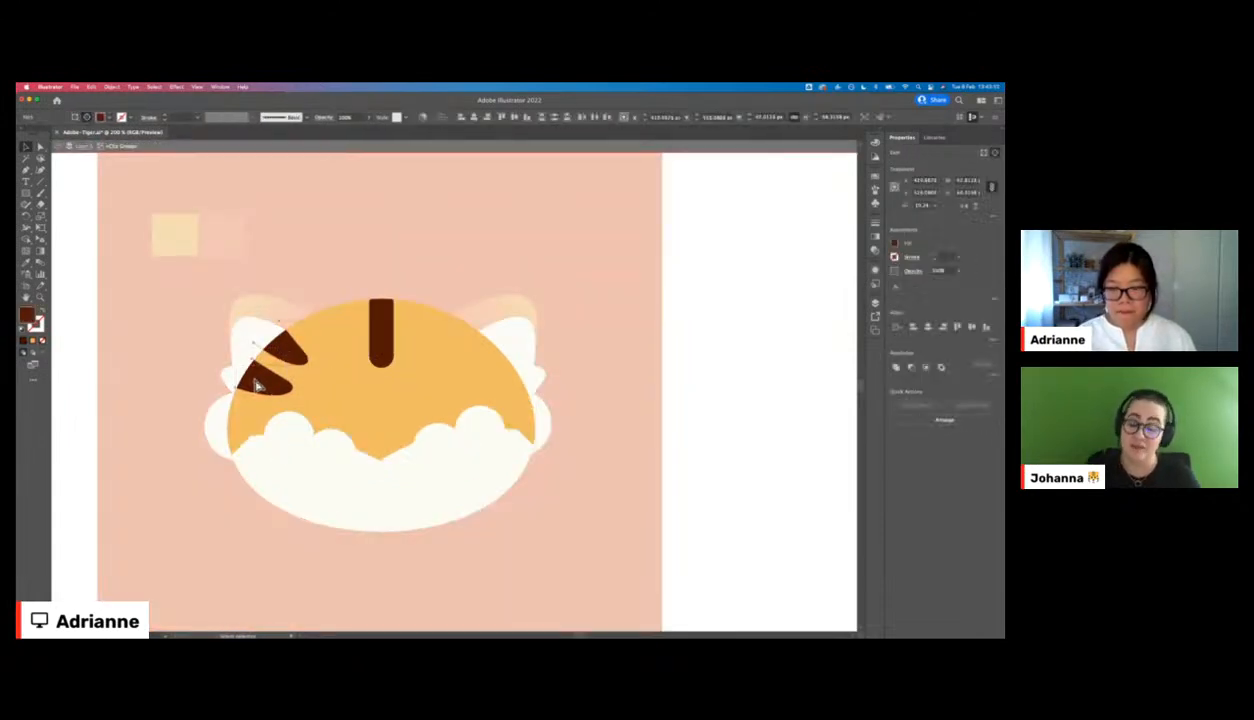
pyautogui.click(966, 207)
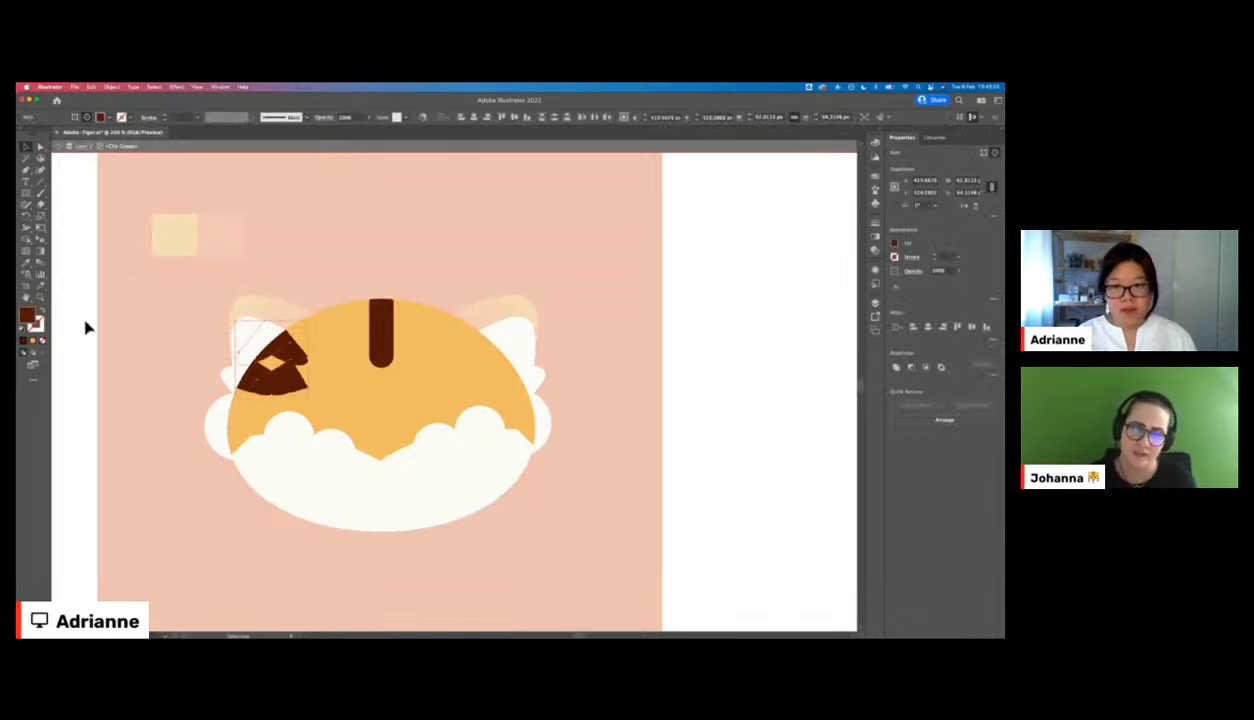
pyautogui.moveTo(284, 370); pyautogui.dragTo(504, 377)
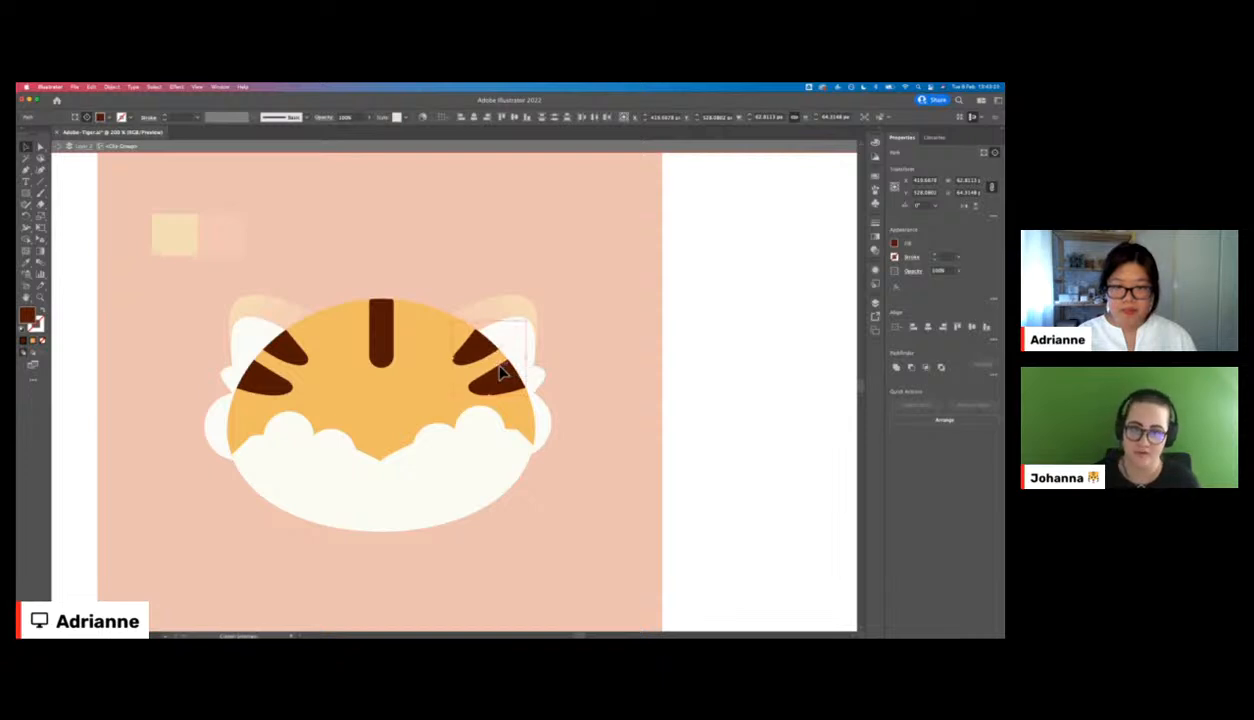
pyautogui.click(687, 374)
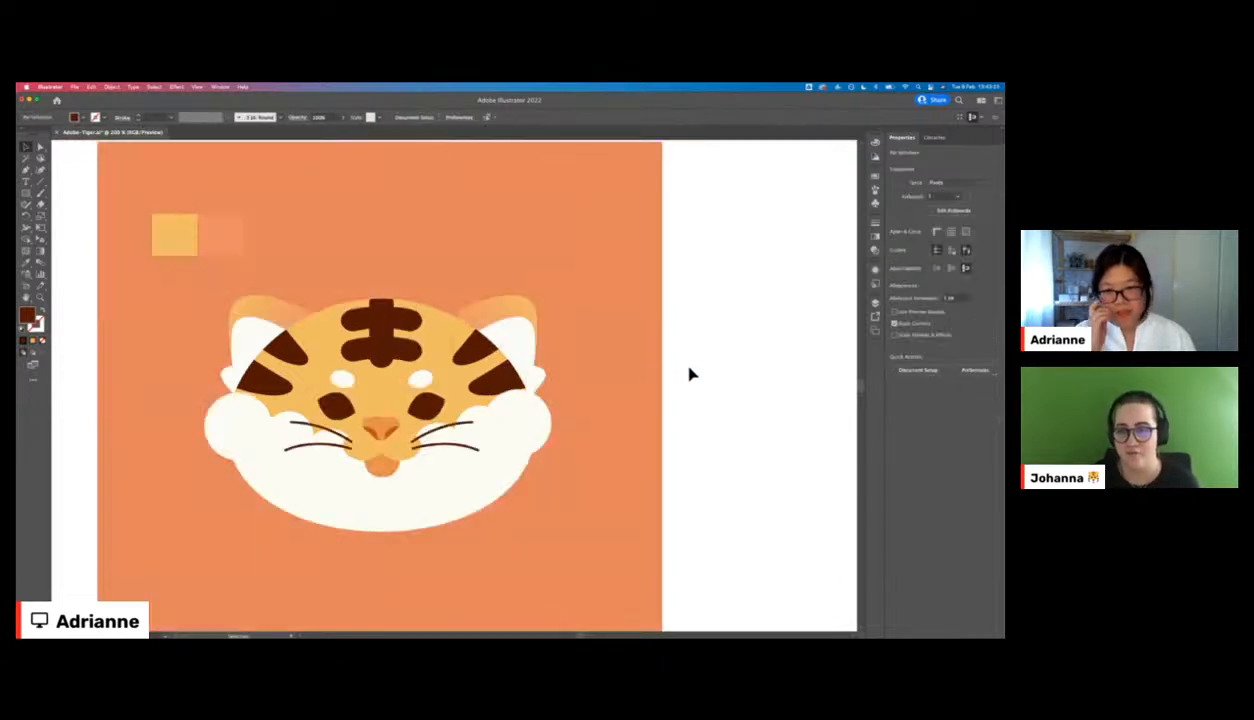
# - Nudge the two white brow spots slightly down, away from the forehead stripes
pyautogui.click(389, 354)
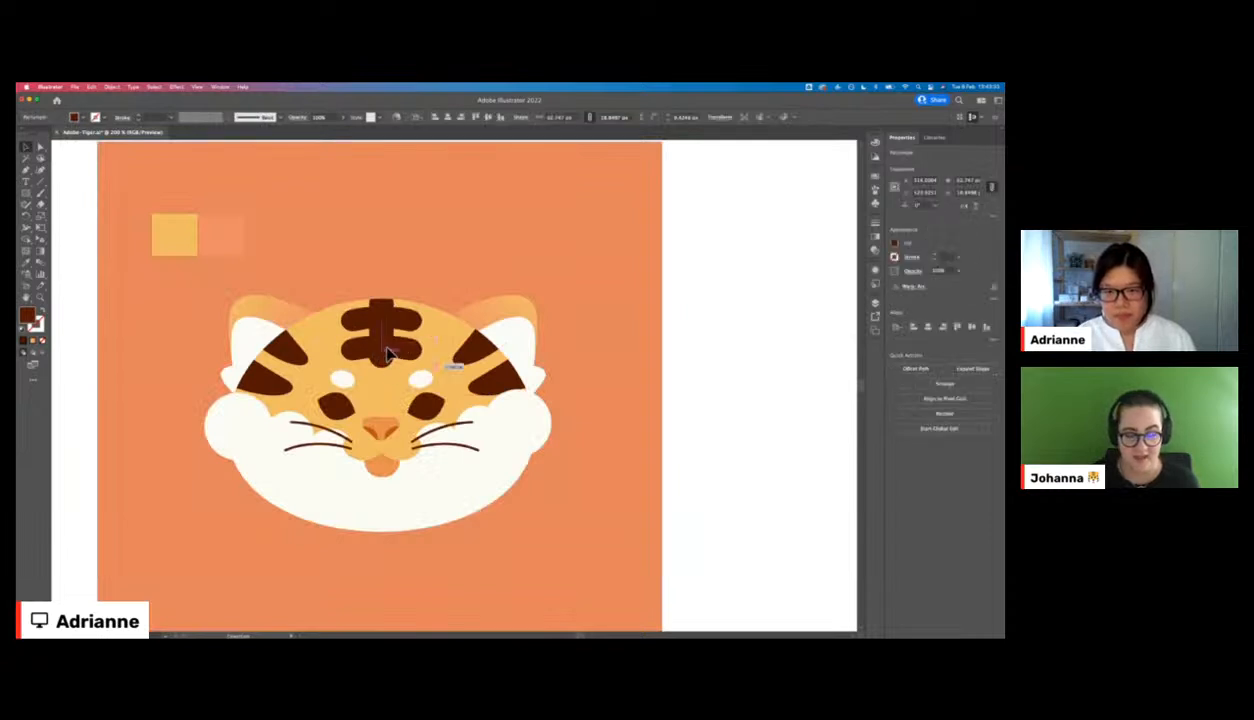
pyautogui.click(343, 379)
pyautogui.keyDown('shift'); pyautogui.click(420, 381); pyautogui.keyUp('shift')
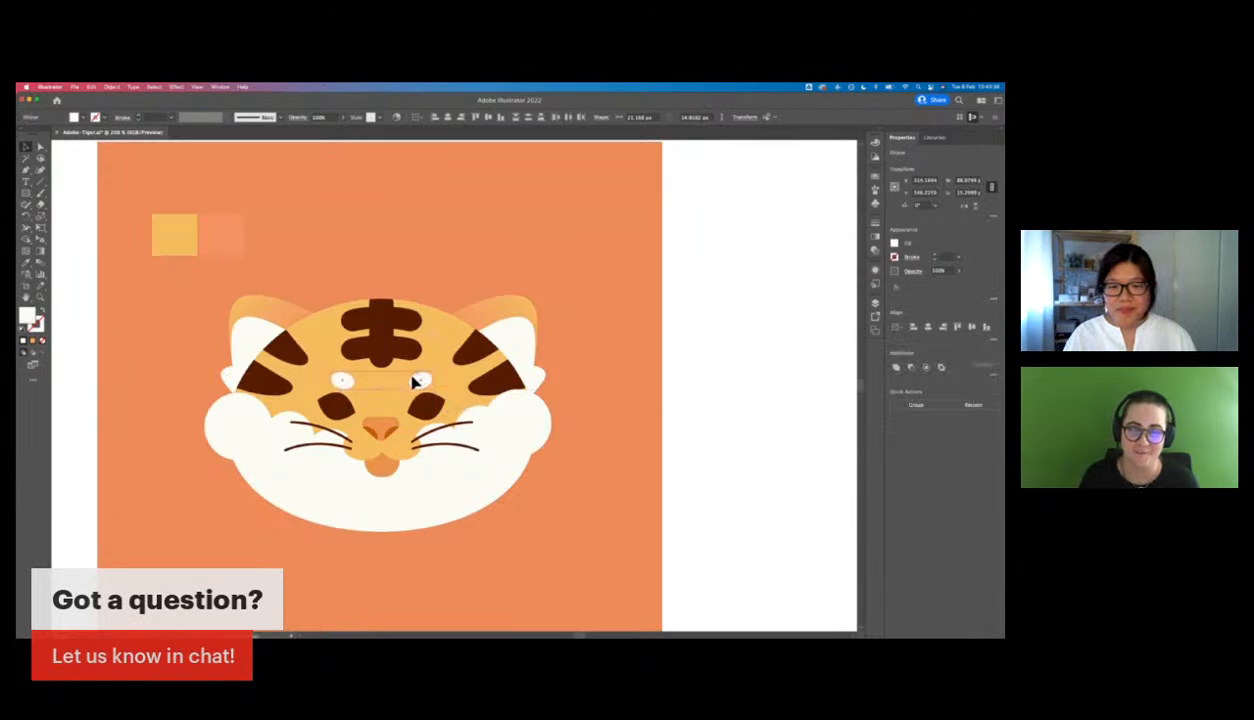
pyautogui.click(777, 388)
# - Nudge the orange mouth shape slightly so it sits centred beneath the nose
pyautogui.scroll(-3, 735, 383)
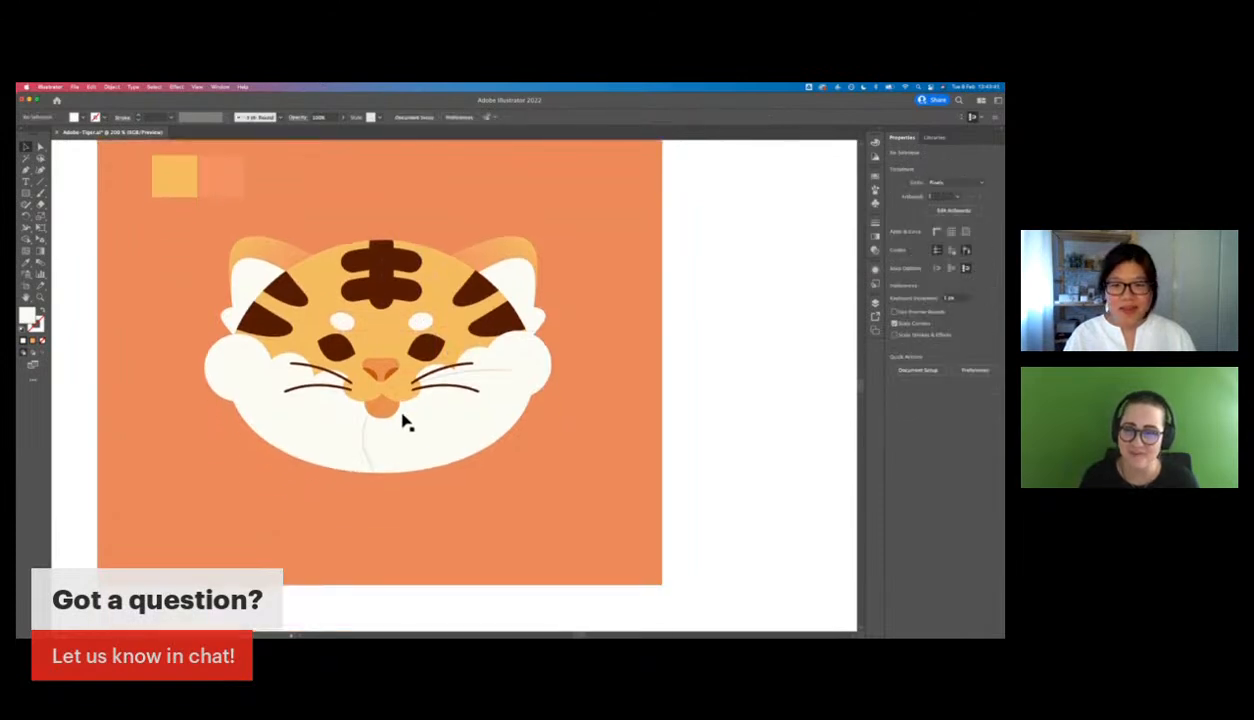
pyautogui.click(386, 408)
pyautogui.moveTo(397, 416); pyautogui.dragTo(396, 414)
pyautogui.click(733, 382)
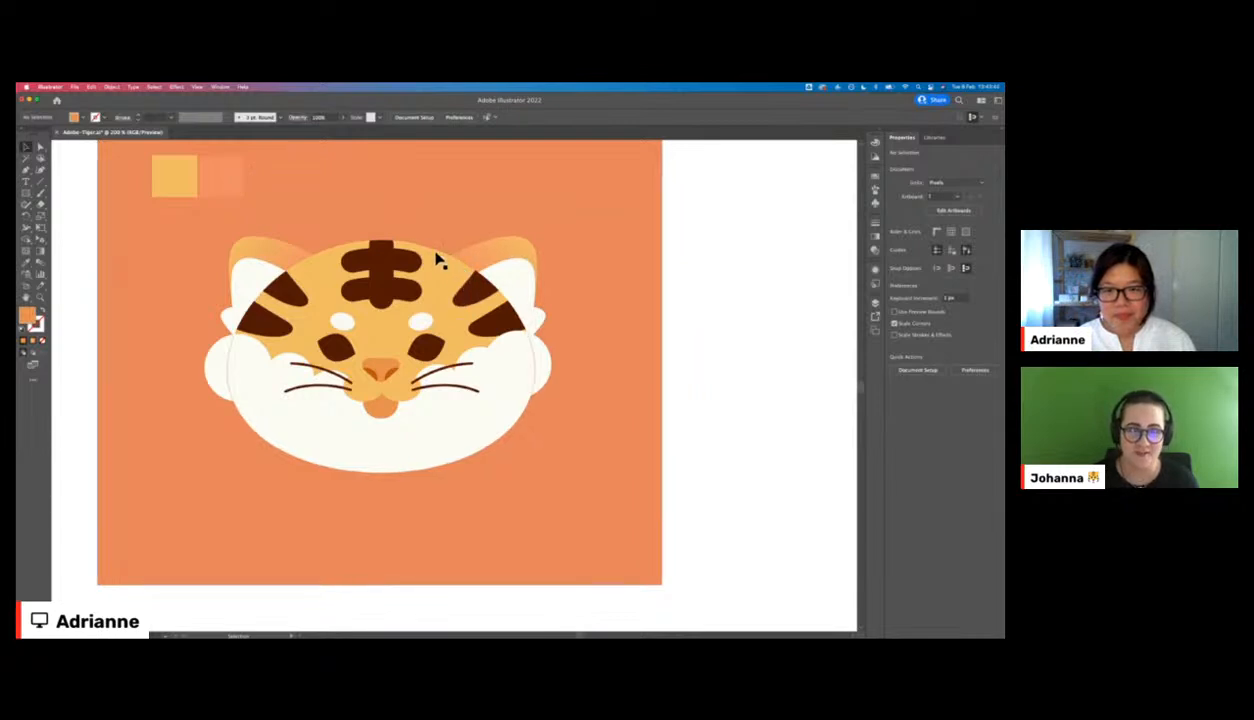
pyautogui.click(520, 287)
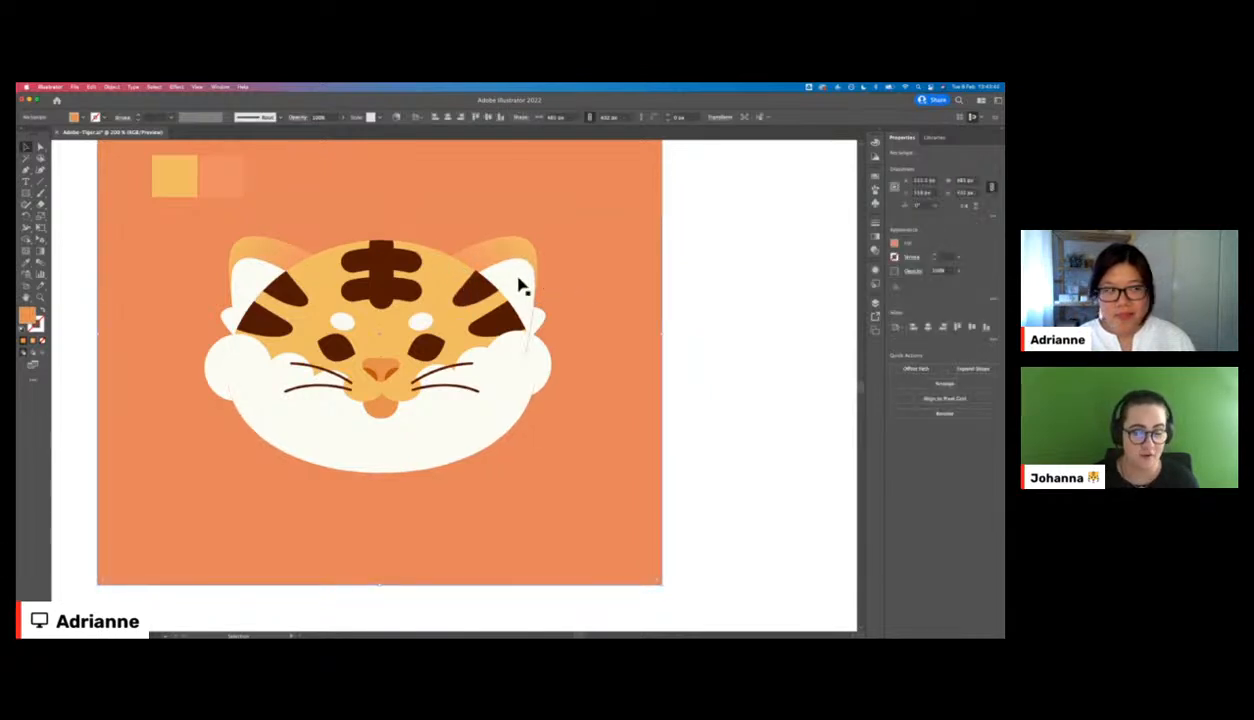
pyautogui.click(257, 285)
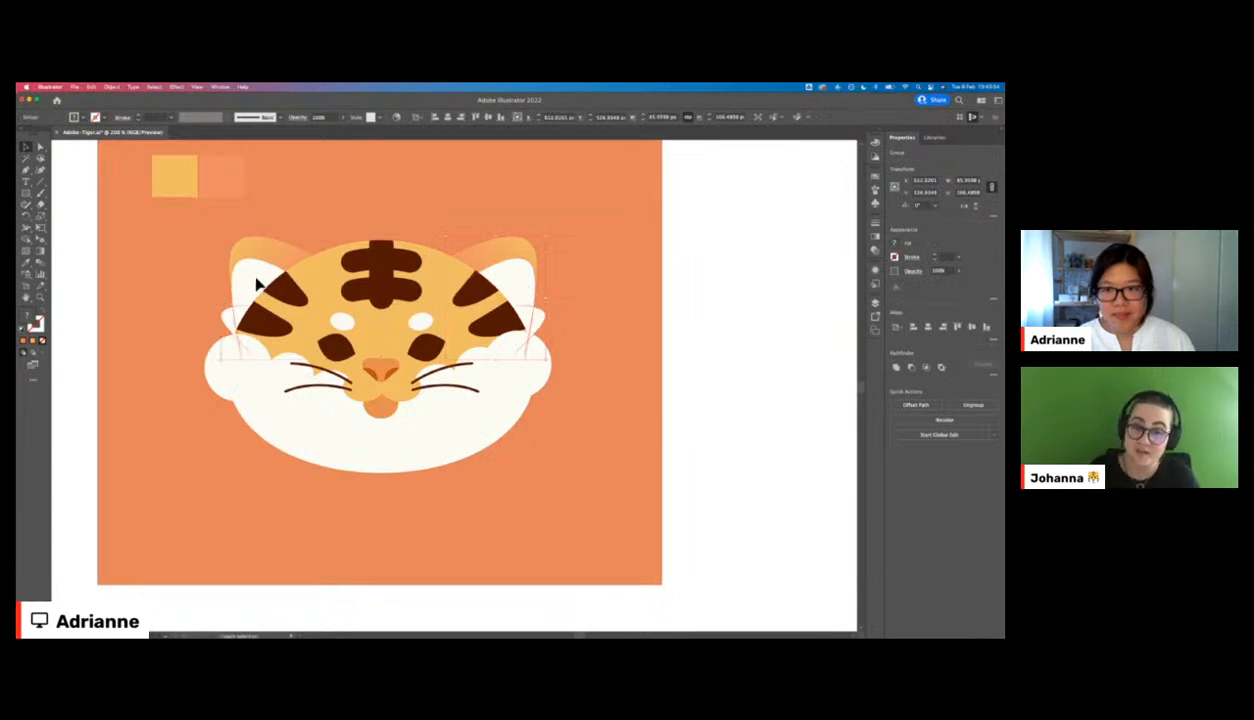
pyautogui.keyDown('shift'); pyautogui.click(230, 365); pyautogui.keyUp('shift')
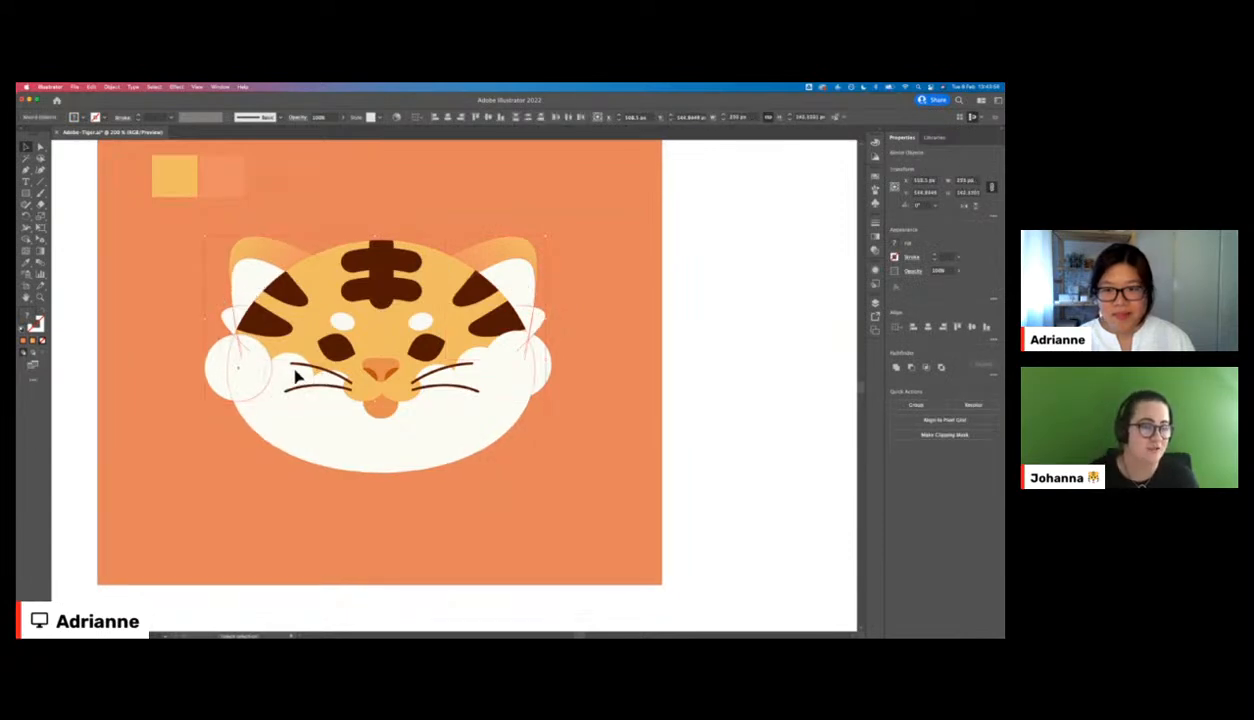
pyautogui.click(686, 280)
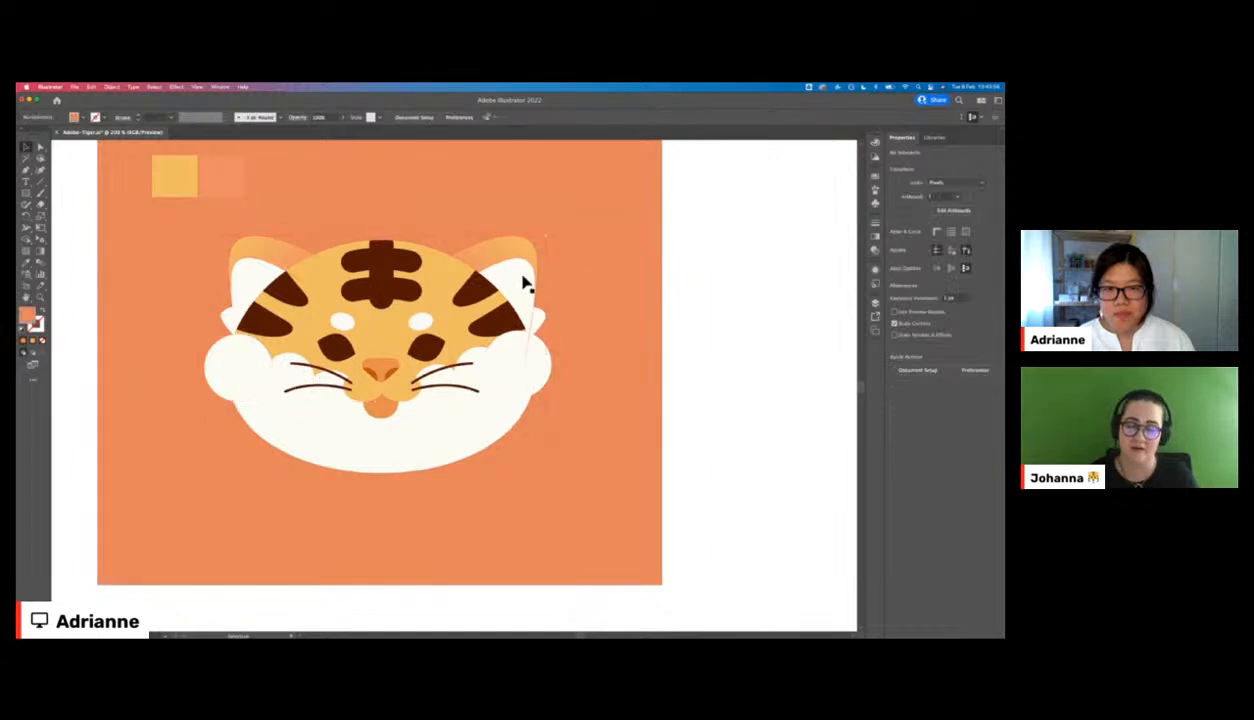
# - Change the left cheek circle's fill to a slightly warmer cream white and match the other white face shapes to it
pyautogui.click(218, 345)
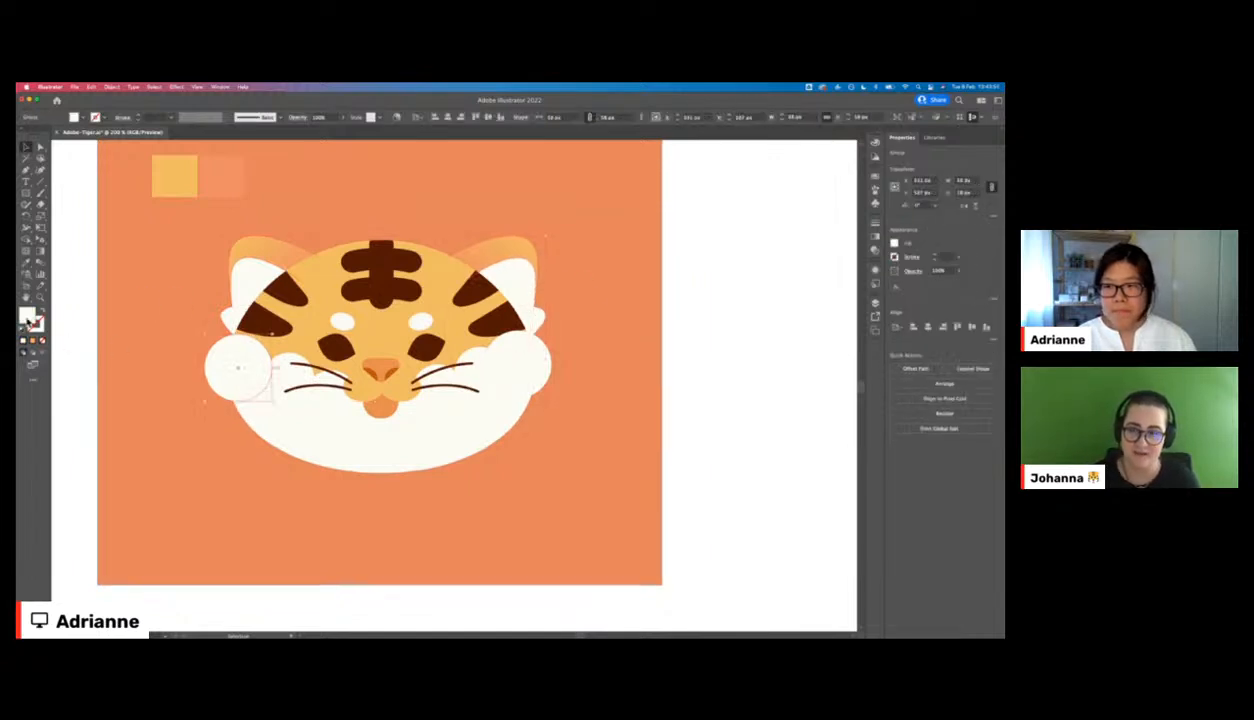
pyautogui.doubleClick(27, 318)
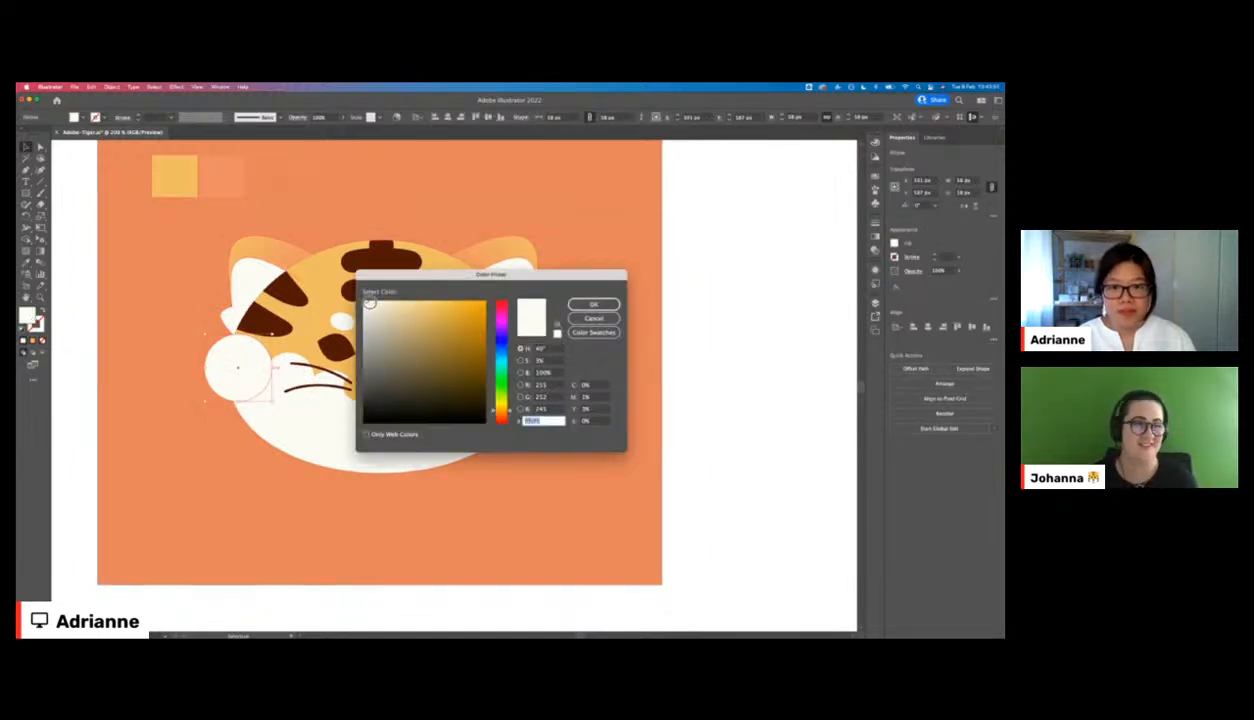
pyautogui.click(594, 304)
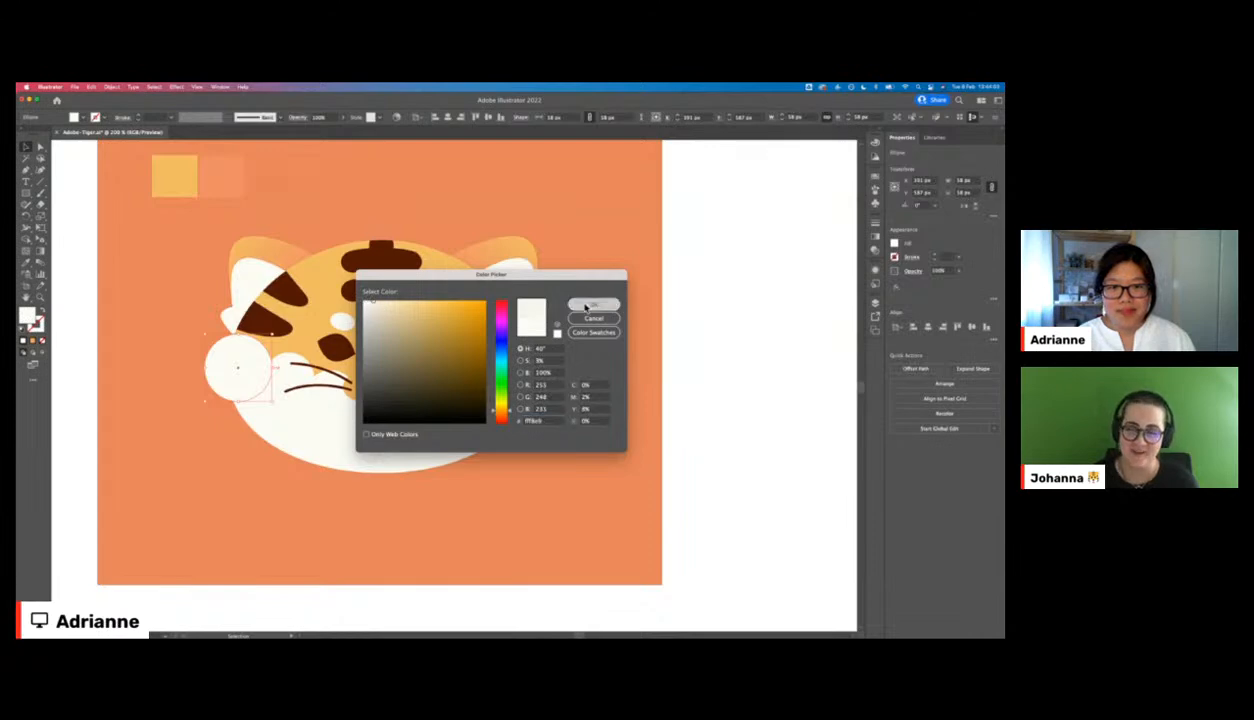
pyautogui.click(740, 311)
pyautogui.press('i')
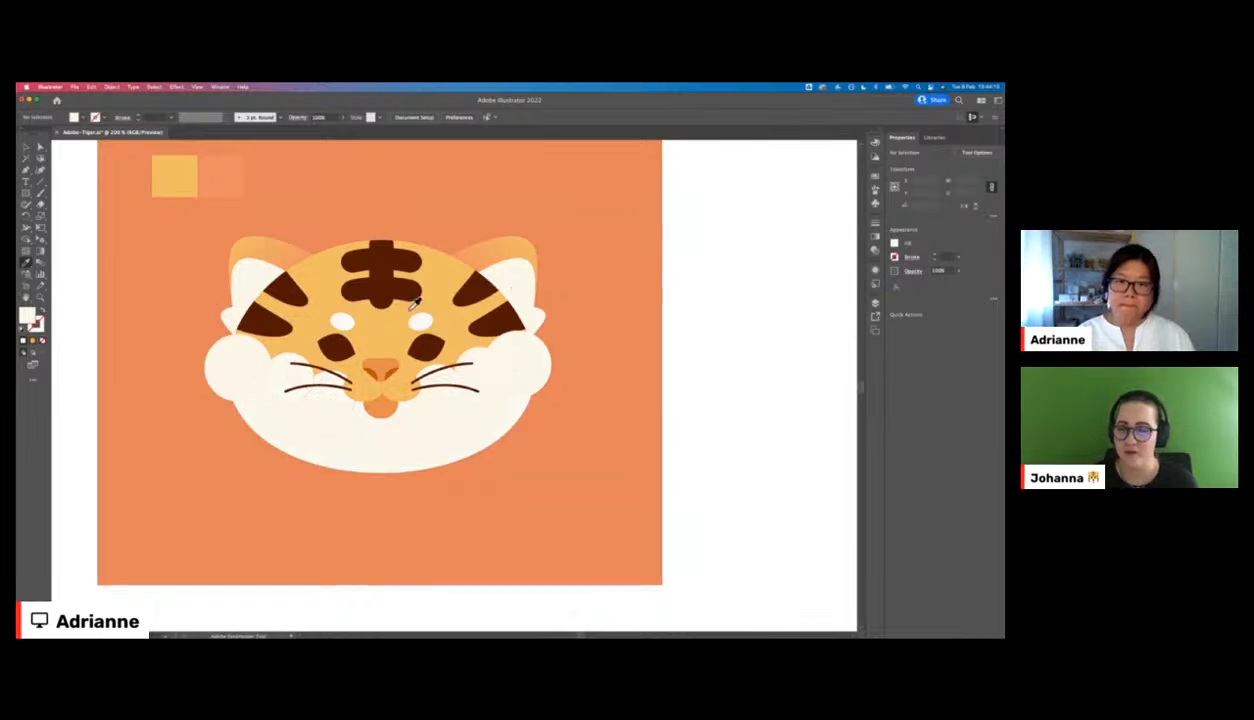
pyautogui.press('v')
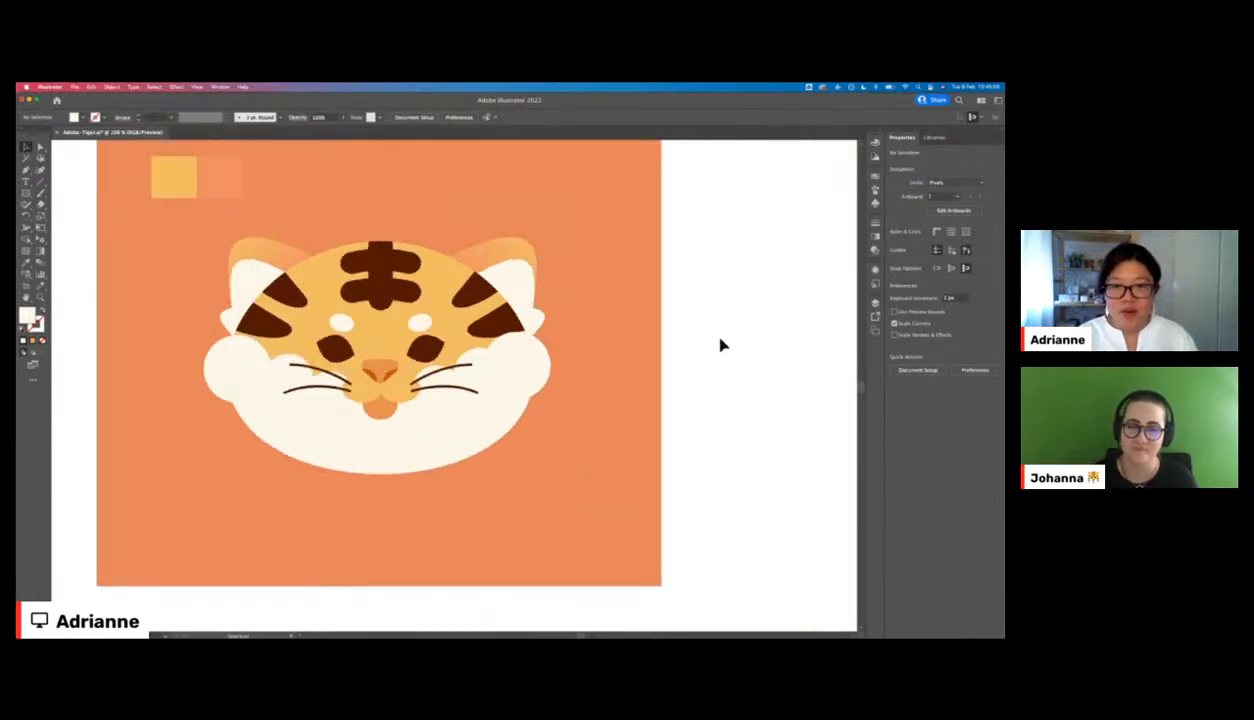
pyautogui.doubleClick(470, 254)
pyautogui.click(492, 258)
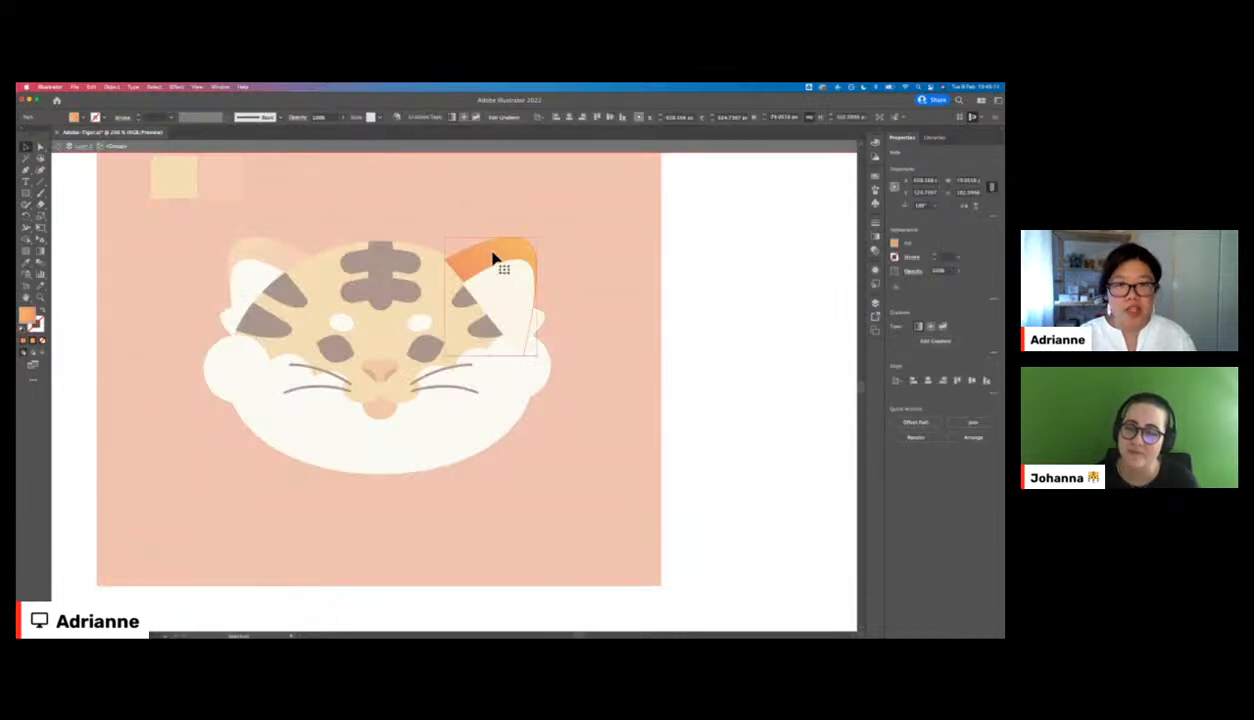
pyautogui.doubleClick(697, 283)
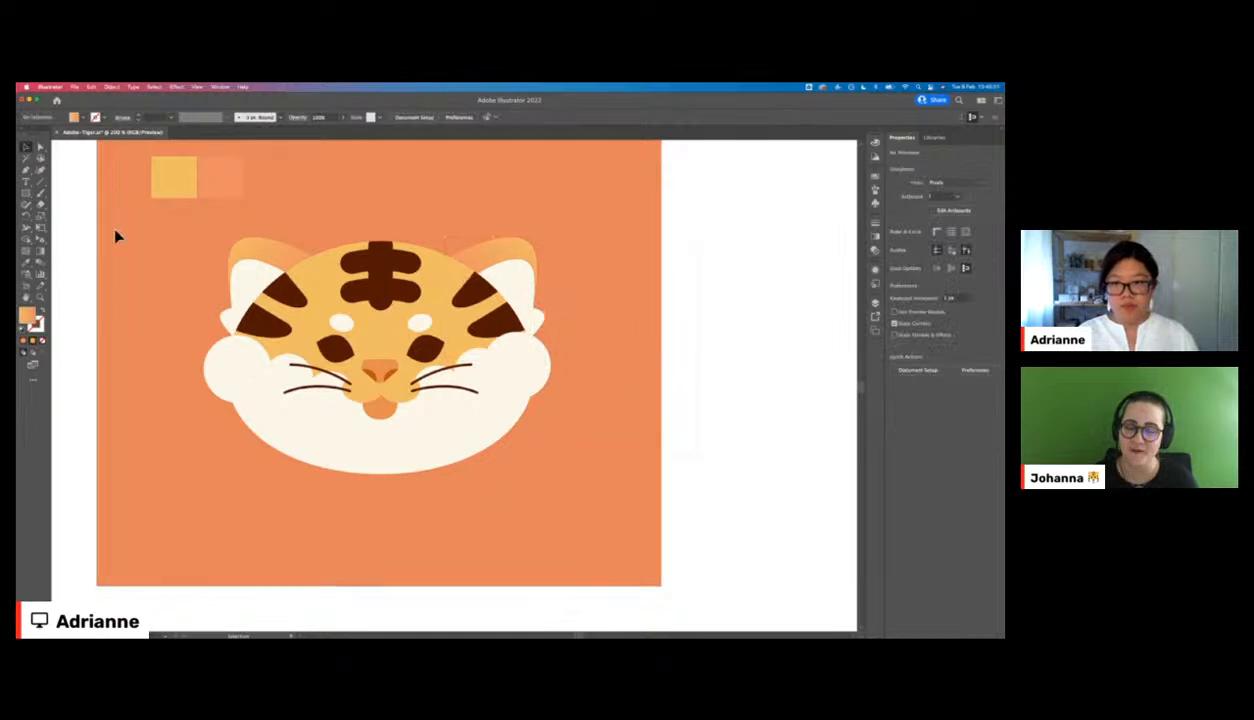
# - Stretch all the tiger artwork slightly taller by extending its upper edge upward
pyautogui.press('super+a')
pyautogui.press('e')
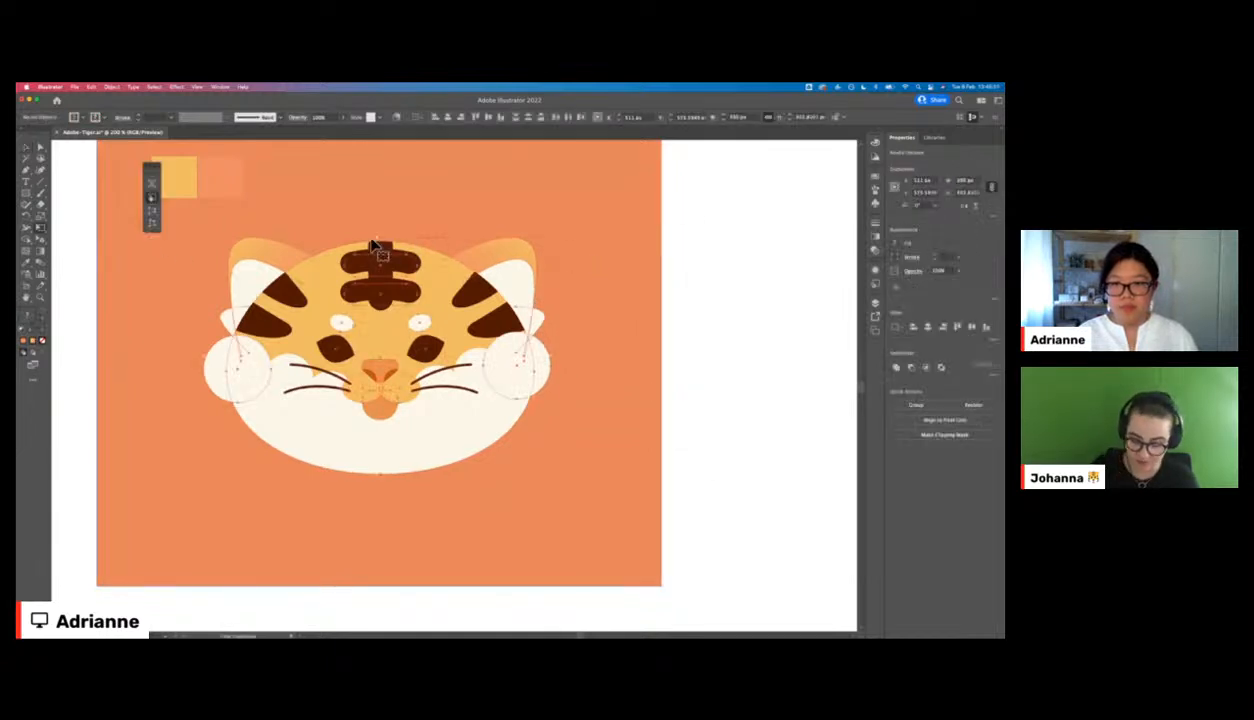
pyautogui.moveTo(378, 245); pyautogui.dragTo(376, 234)
pyautogui.click(722, 322)
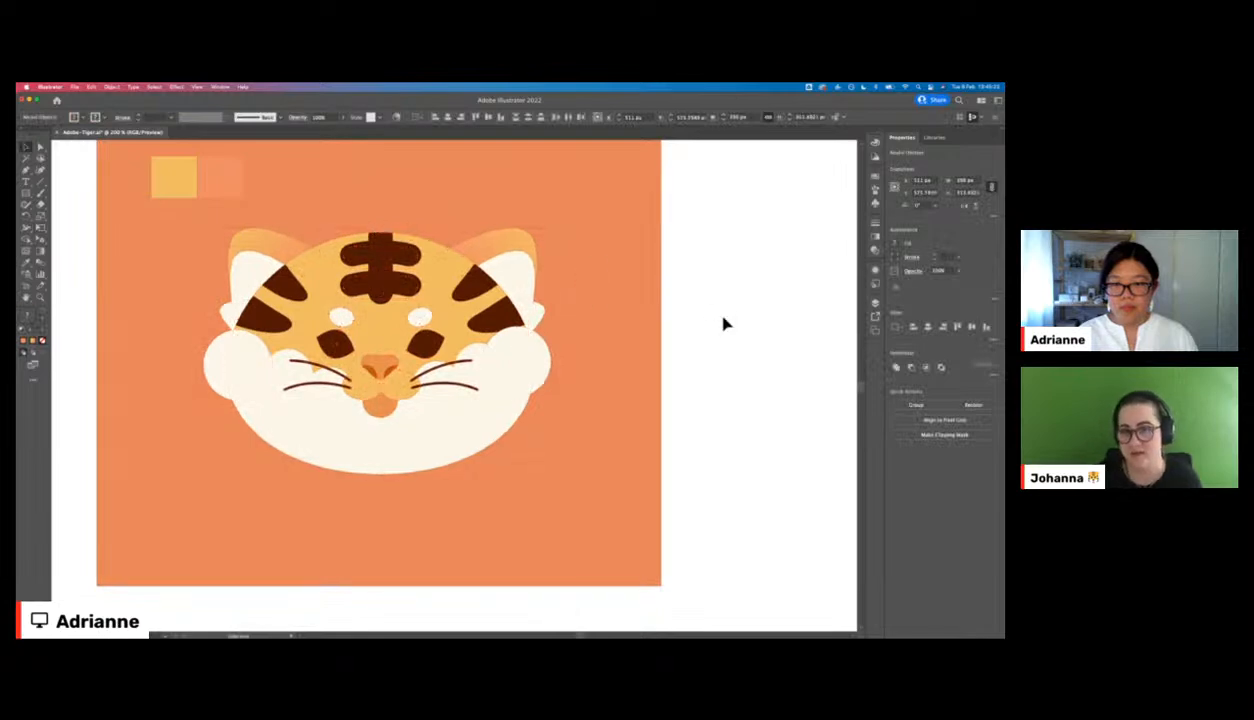
# - Copy the lower left side stripe and paste it inside the head's clip group
pyautogui.click(246, 358)
pyautogui.click(355, 449)
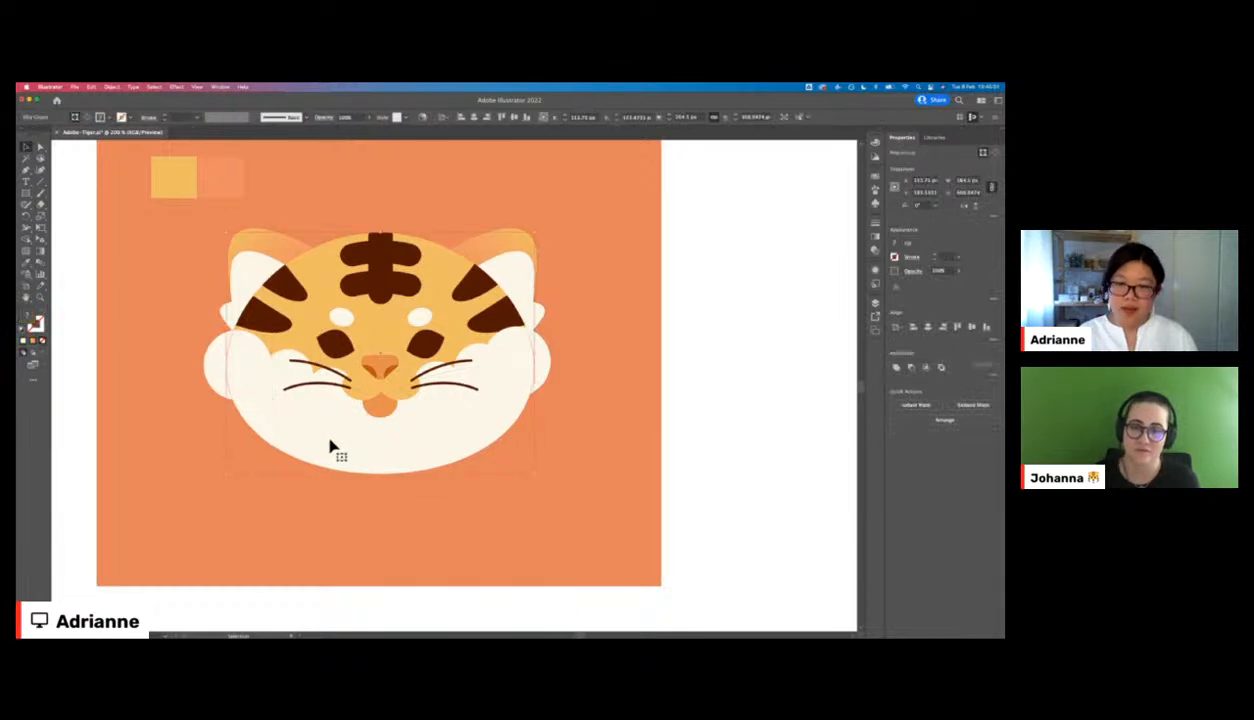
pyautogui.doubleClick(278, 328)
pyautogui.click(268, 319)
pyautogui.click(307, 428)
pyautogui.press('super+v')
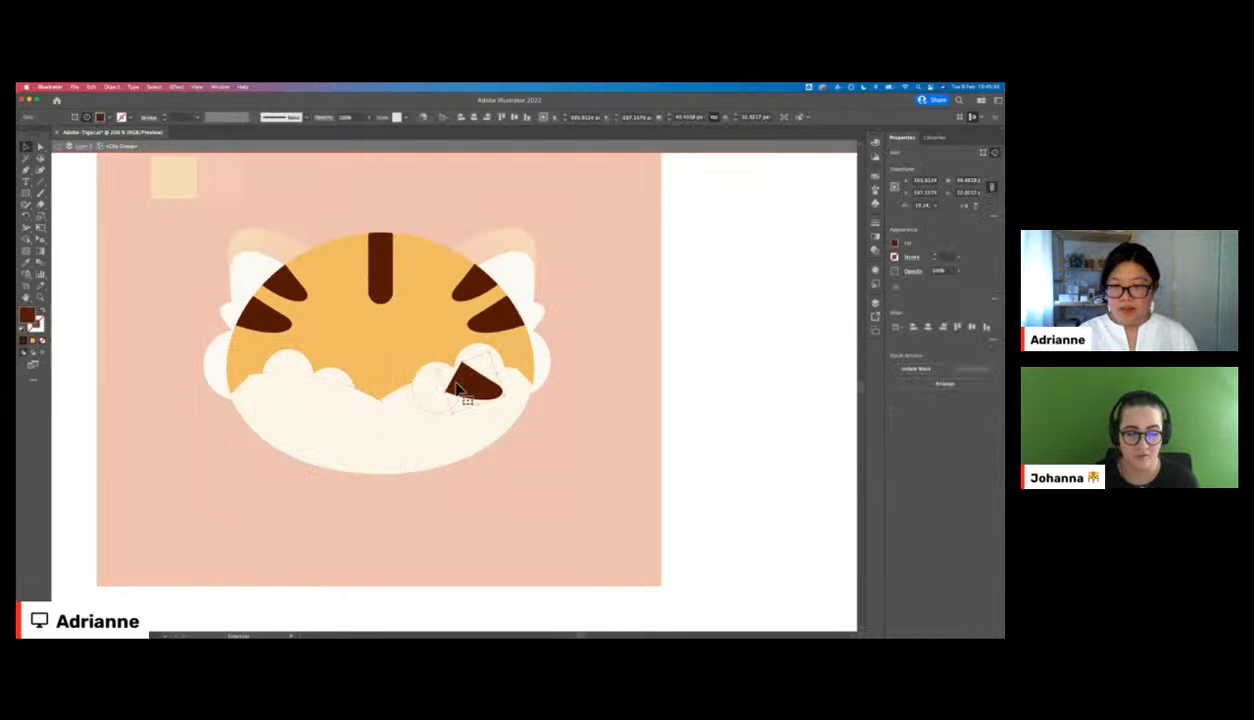
# - Rotate and resize the pasted stripe and place it on the lower left edge of the white cheek
pyautogui.press('e')
pyautogui.moveTo(487, 356); pyautogui.dragTo(498, 372)
pyautogui.click(491, 376)
pyautogui.click(476, 388)
pyautogui.moveTo(457, 420); pyautogui.dragTo(425, 432)
pyautogui.press('v')
pyautogui.click(480, 390)
pyautogui.press('e')
pyautogui.press('super+z')
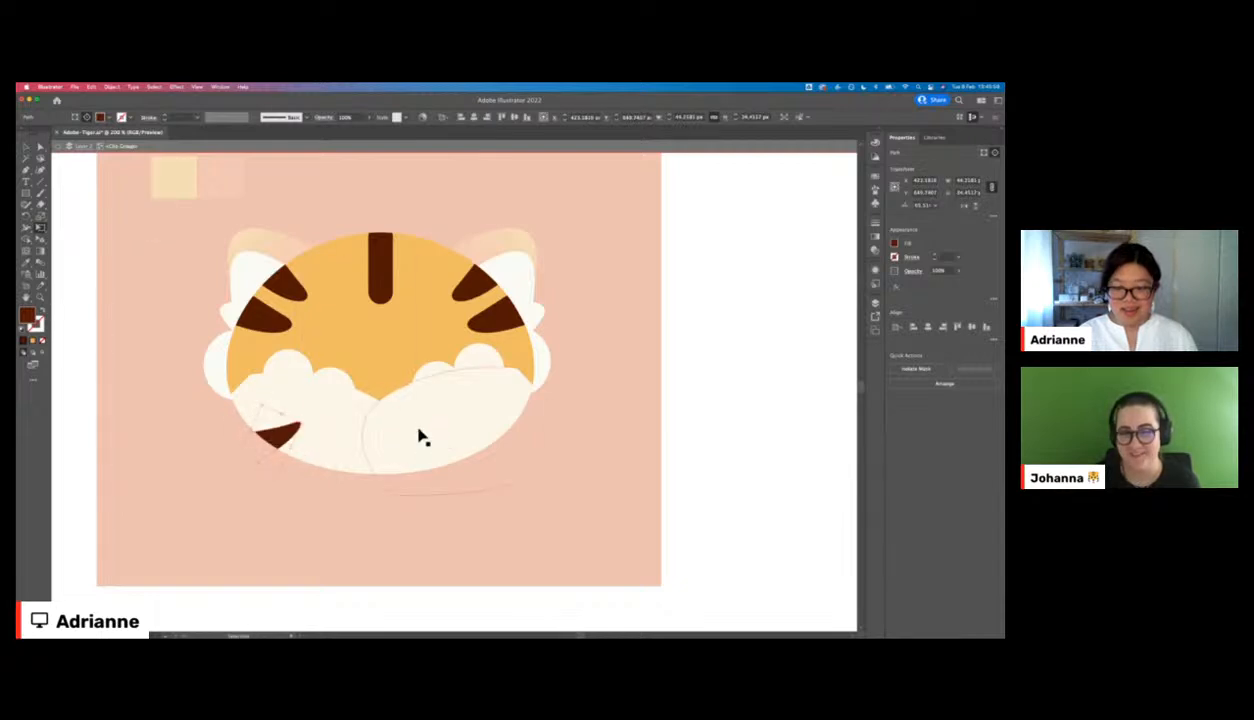
# - Place a horizontally flipped copy of the lower cheek stripe on the opposite cheek and leave the clip group
pyautogui.moveTo(283, 436); pyautogui.dragTo(503, 439)
pyautogui.click(964, 207)
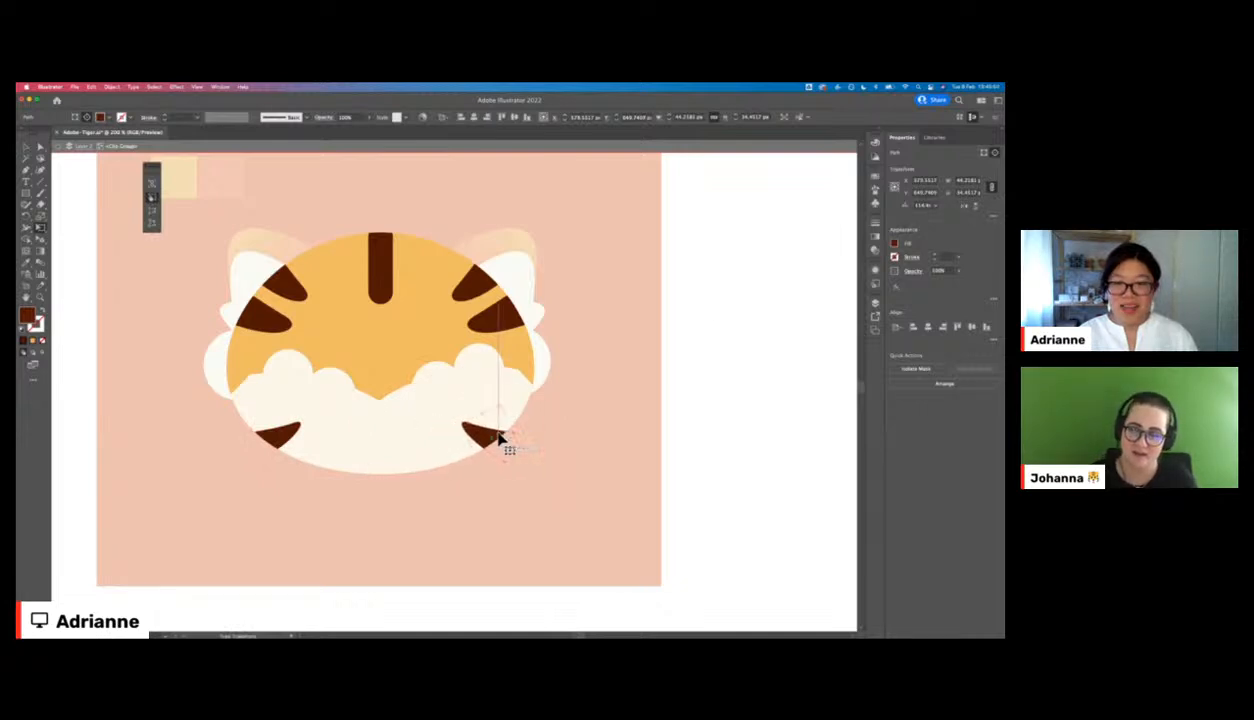
pyautogui.keyDown('shift'); pyautogui.click(283, 432); pyautogui.keyUp('shift')
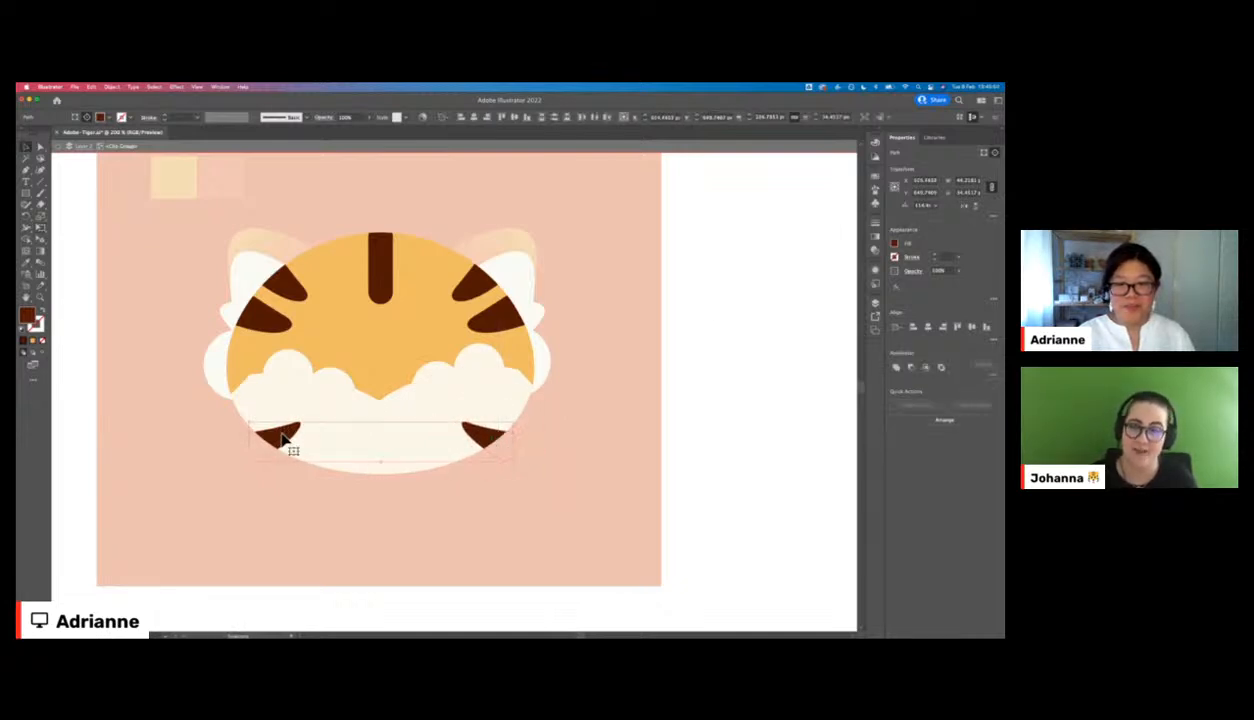
pyautogui.doubleClick(700, 370)
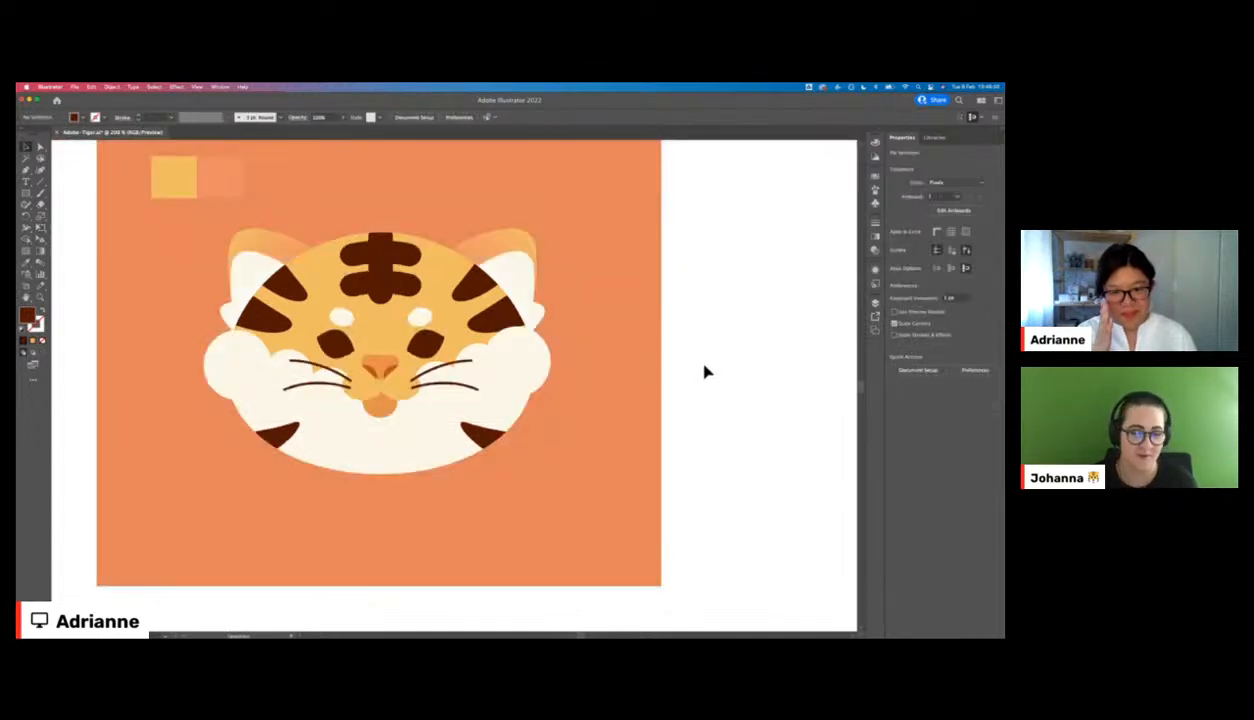
# - Change the mouth shape's fill to a deeper orange and nudge the mouth slightly up beneath the muzzle
pyautogui.click(380, 400)
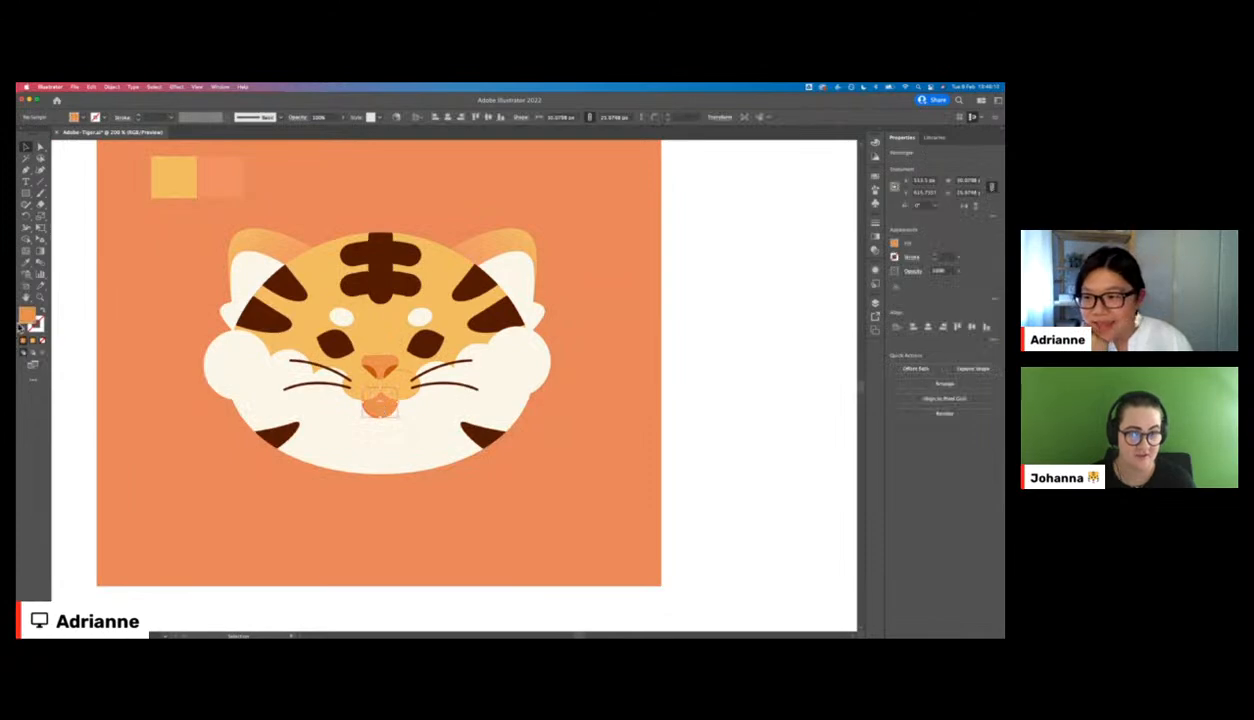
pyautogui.doubleClick(24, 316)
pyautogui.click(594, 304)
pyautogui.click(700, 314)
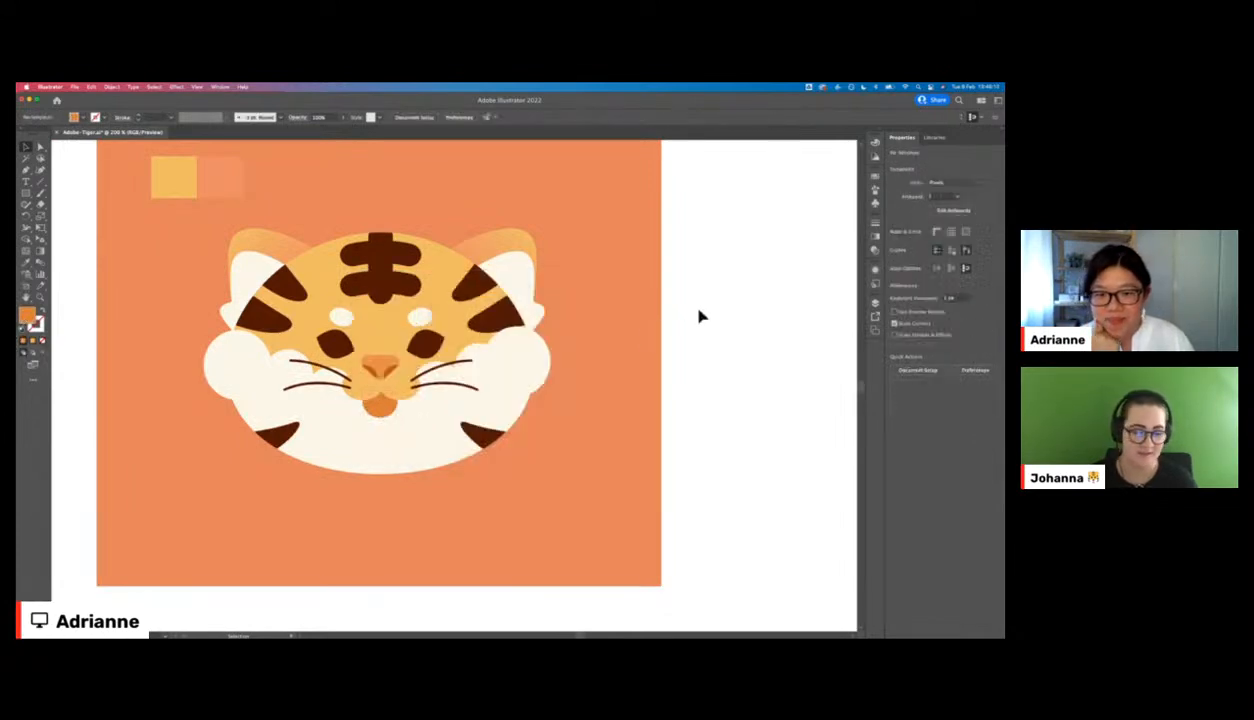
pyautogui.click(388, 409)
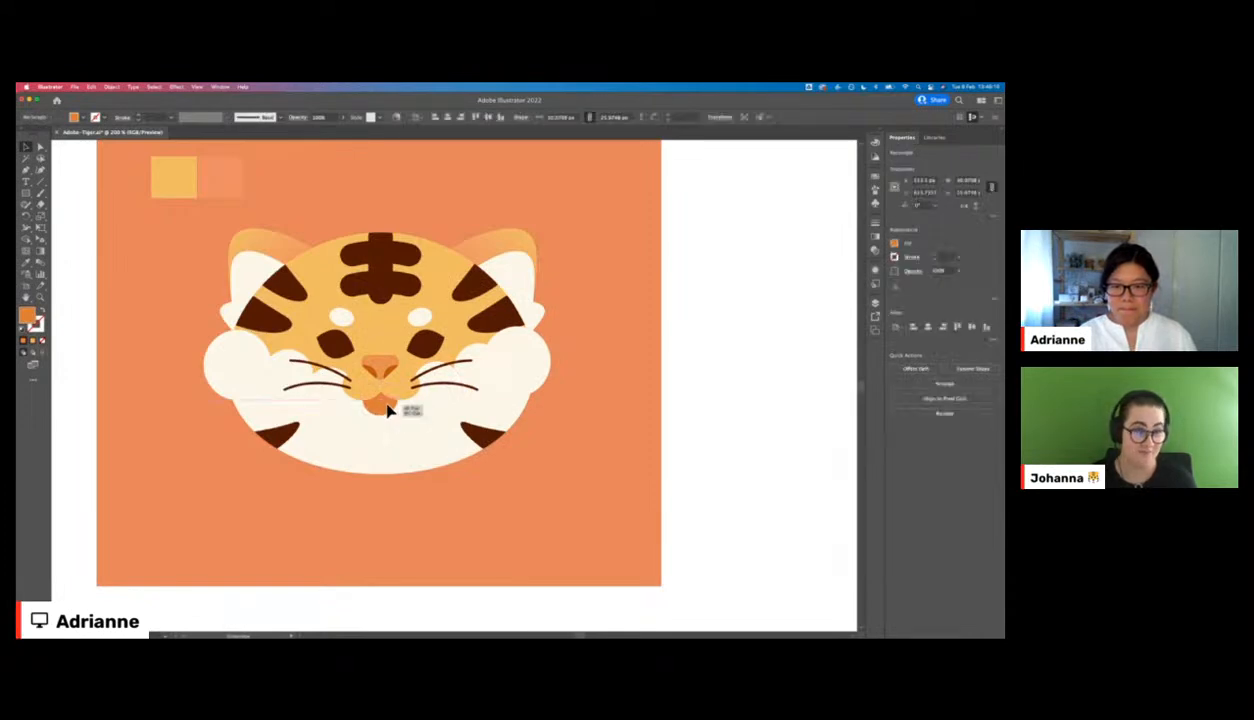
pyautogui.click(737, 322)
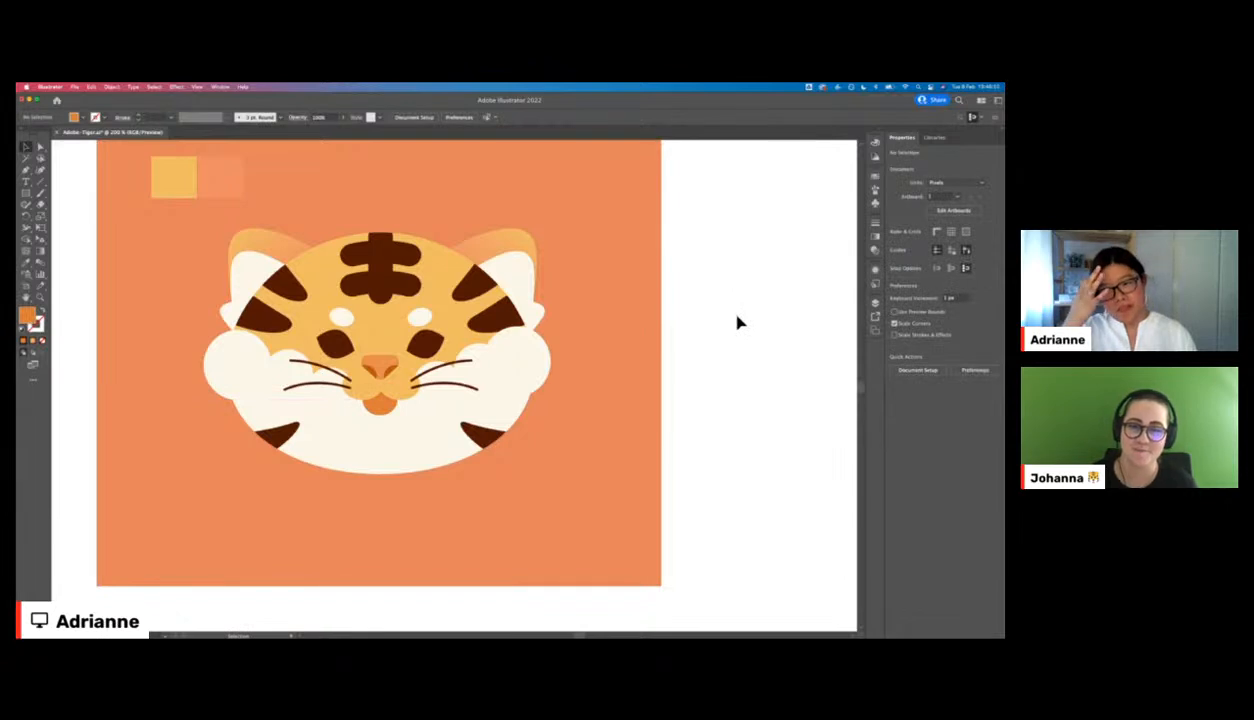
# - Save the tiger document
pyautogui.hscroll(-2, 621, 330)
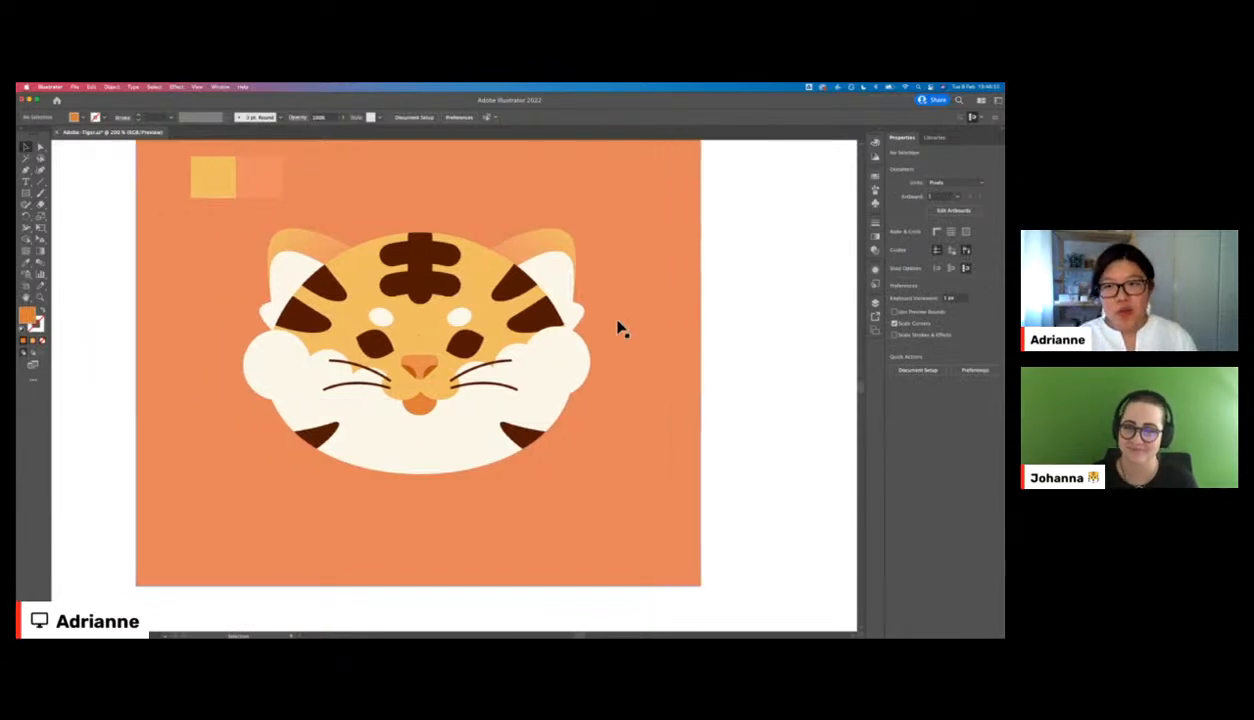
pyautogui.scroll(2, 621, 330)
pyautogui.hscroll(3, 621, 330)
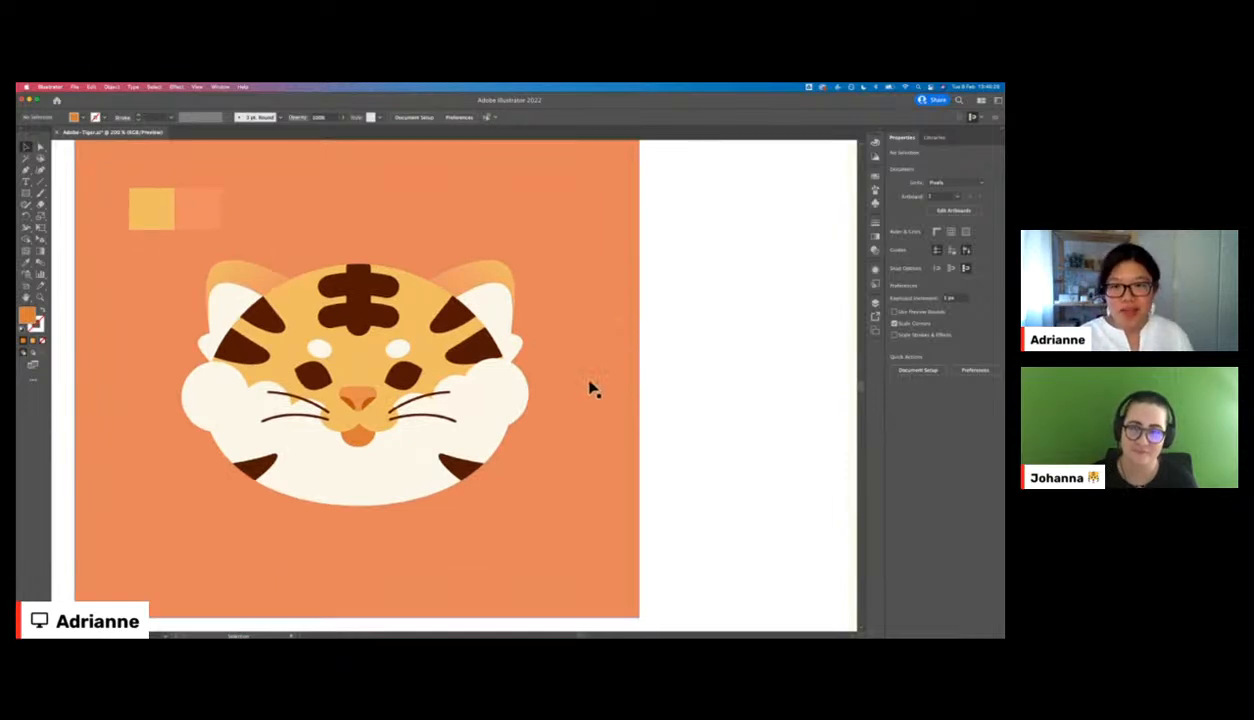
pyautogui.press('super+s')
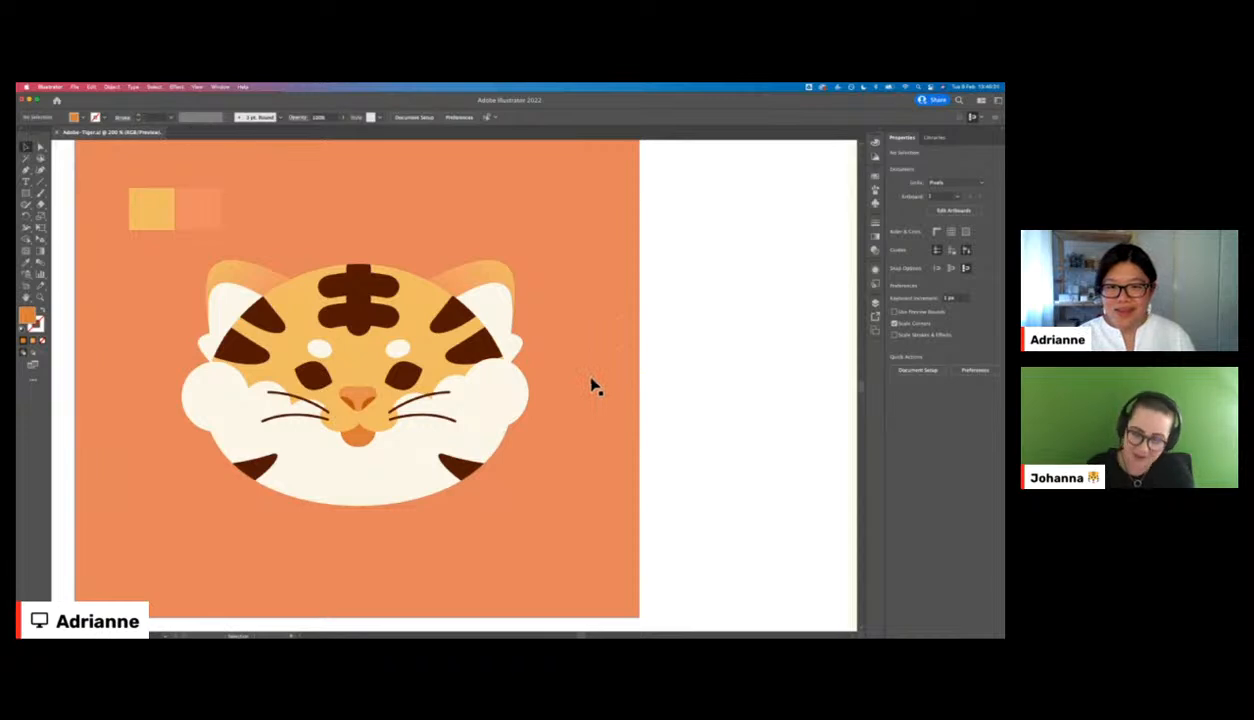
# - Thicken the stroke of all four whiskers
pyautogui.hscroll(-3, 590, 385)
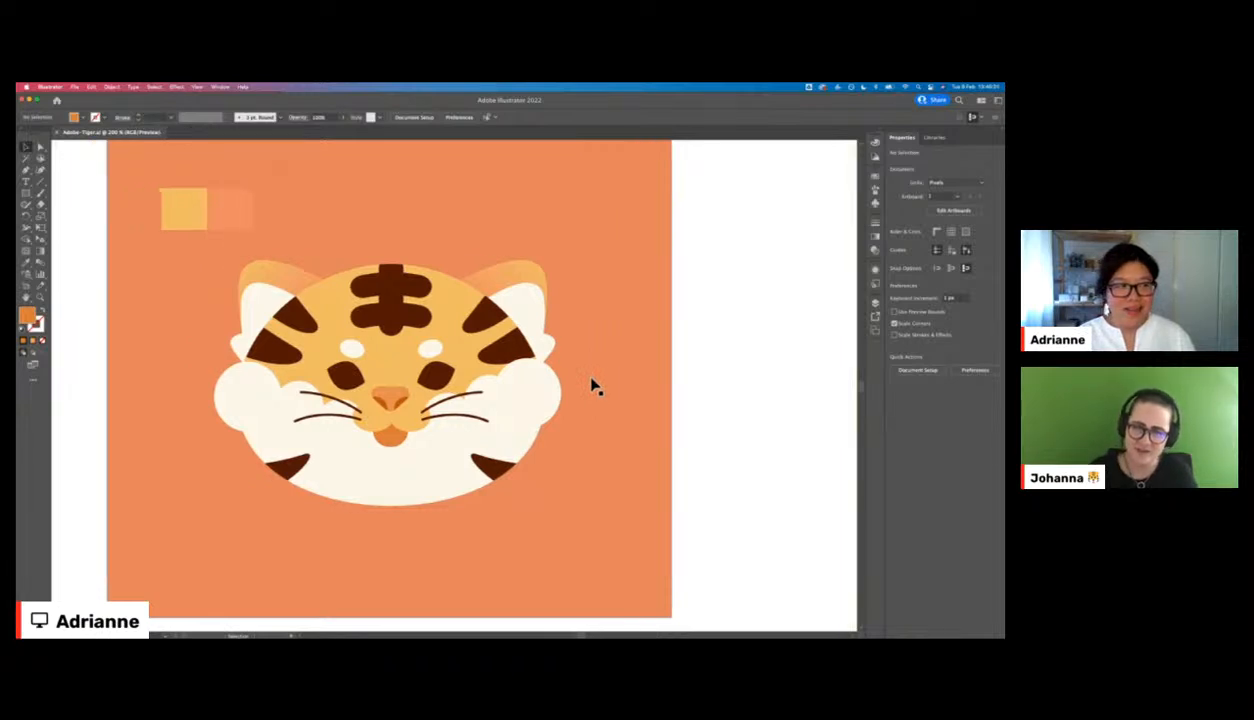
pyautogui.click(478, 403)
pyautogui.click(470, 415)
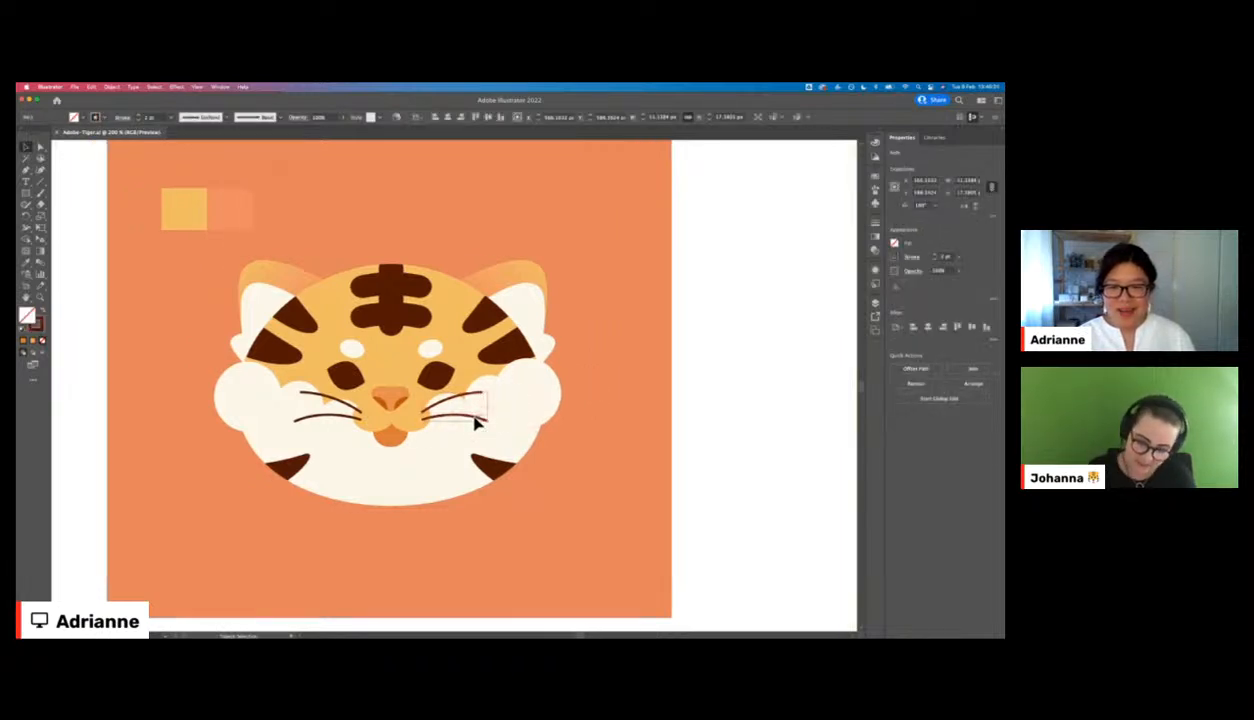
pyautogui.keyDown('shift'); pyautogui.click(306, 402); pyautogui.keyUp('shift')
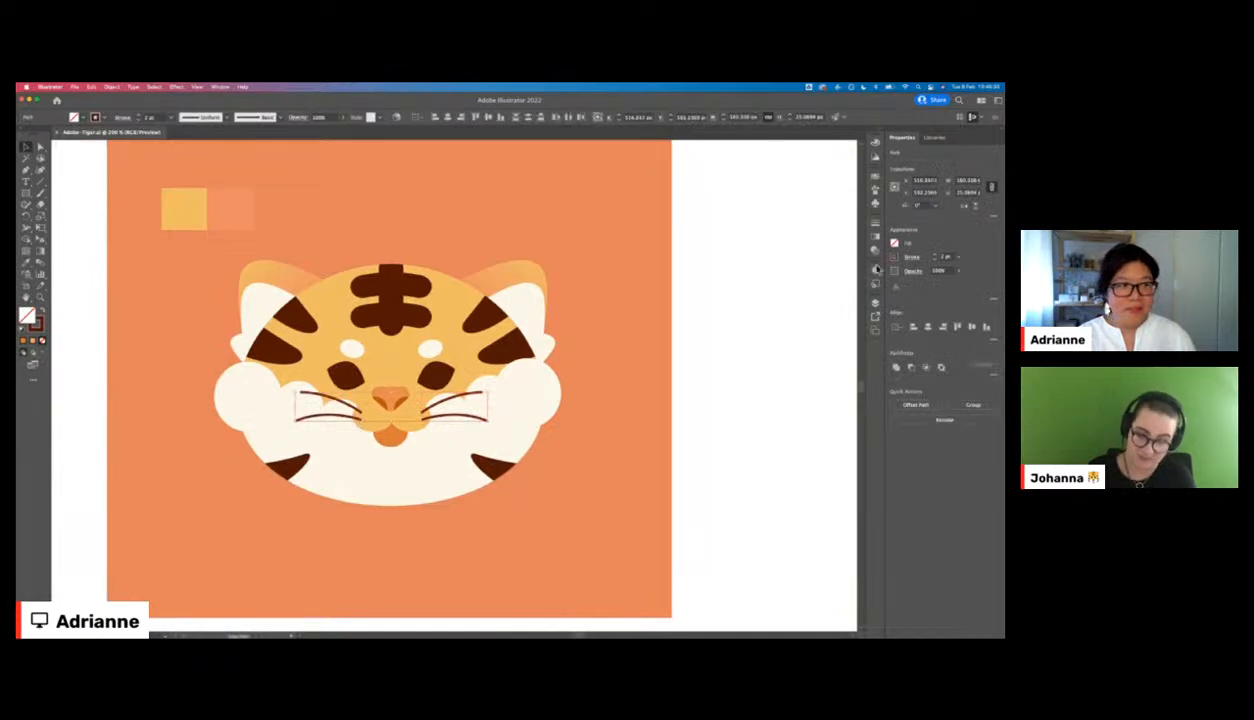
pyautogui.click(943, 257)
pyautogui.click(781, 286)
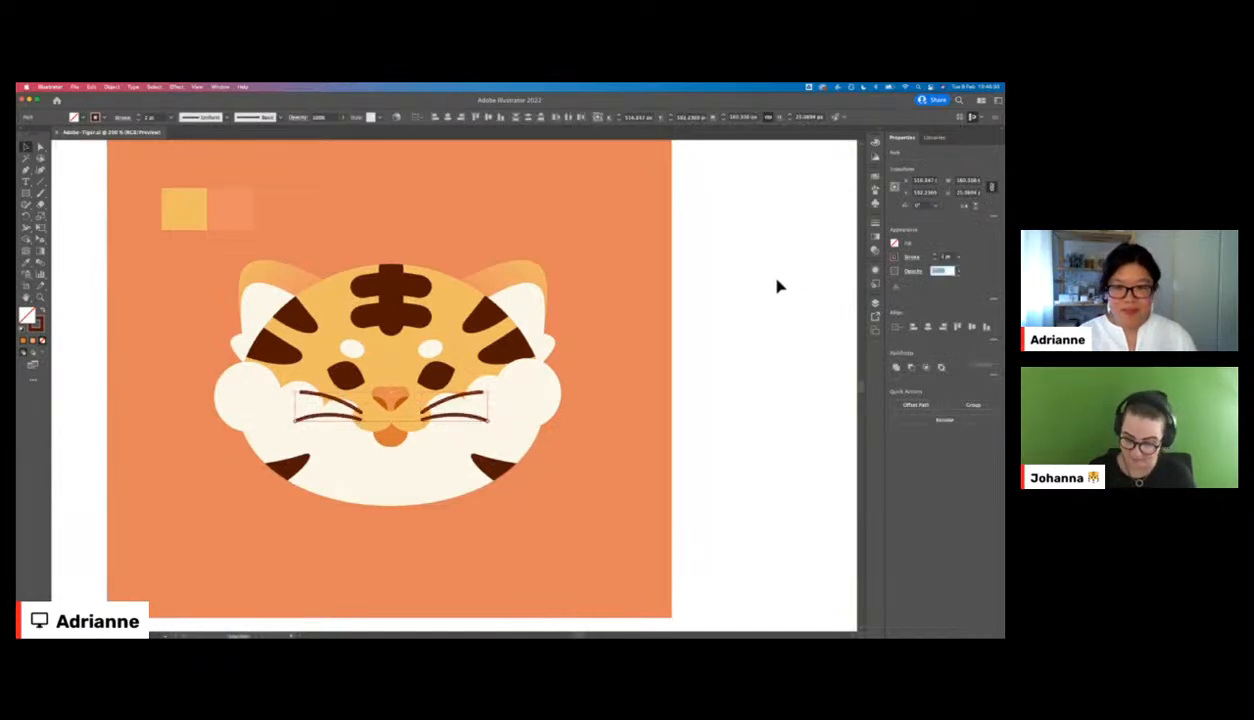
pyautogui.click(350, 376)
pyautogui.keyDown('shift'); pyautogui.click(432, 376); pyautogui.keyUp('shift')
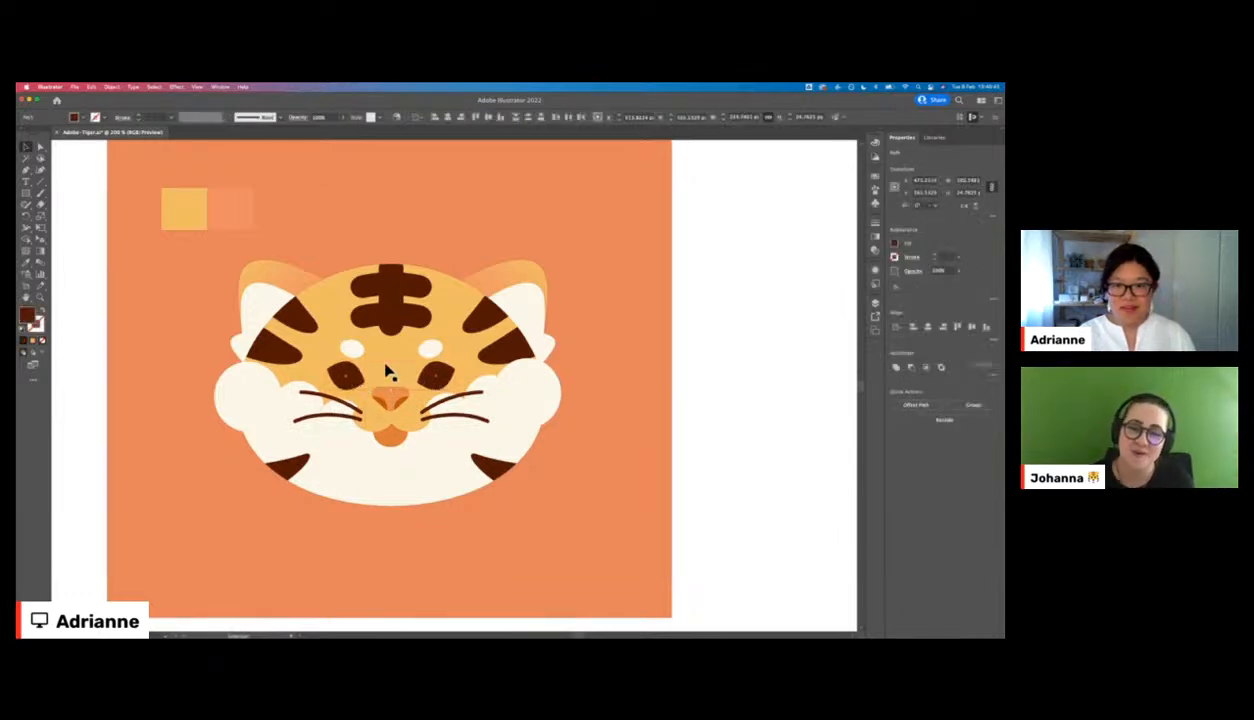
pyautogui.moveTo(392, 364); pyautogui.dragTo(392, 364)
pyautogui.click(673, 366)
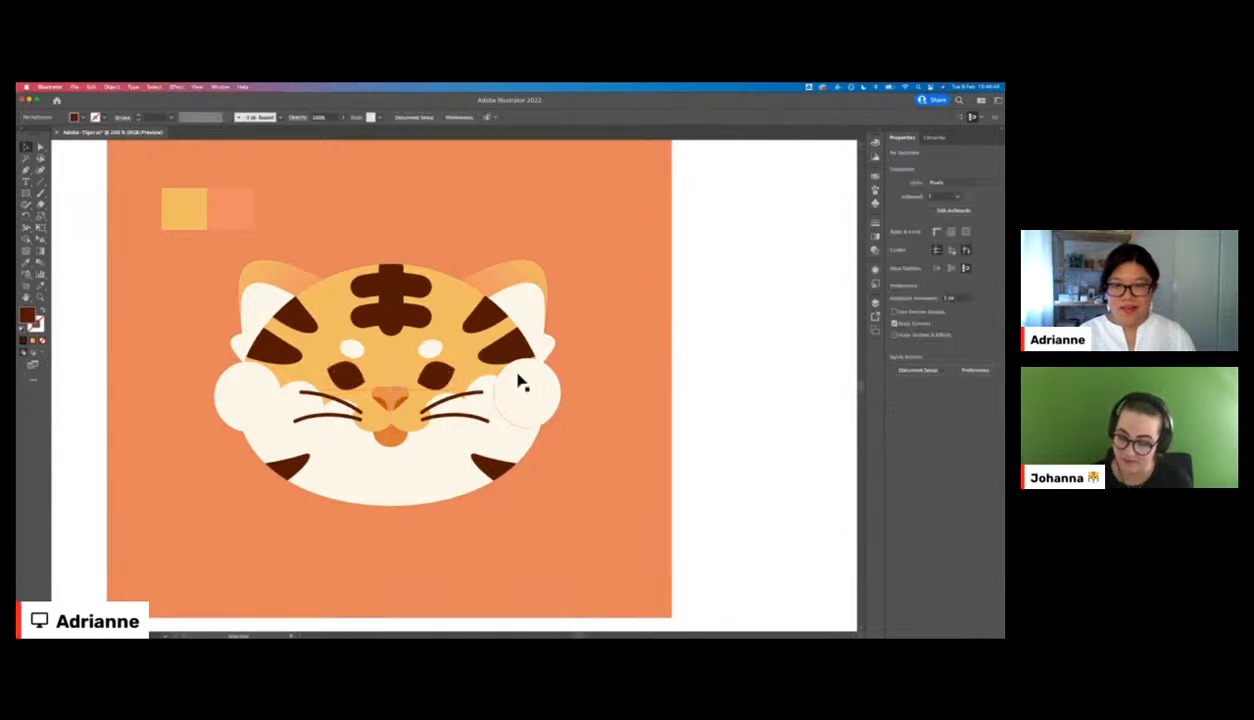
# - Rotate the right eye slightly and replace the left eye with a mirrored copy of it
pyautogui.click(445, 376)
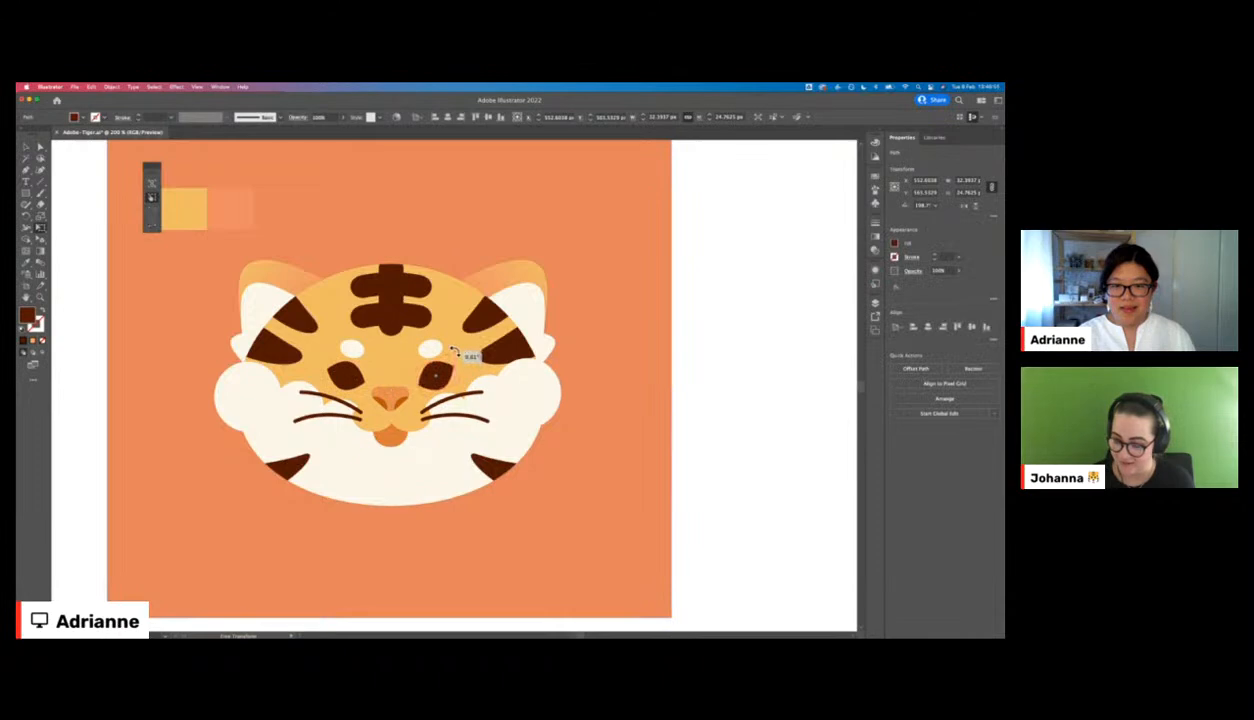
pyautogui.click(739, 403)
pyautogui.click(432, 375)
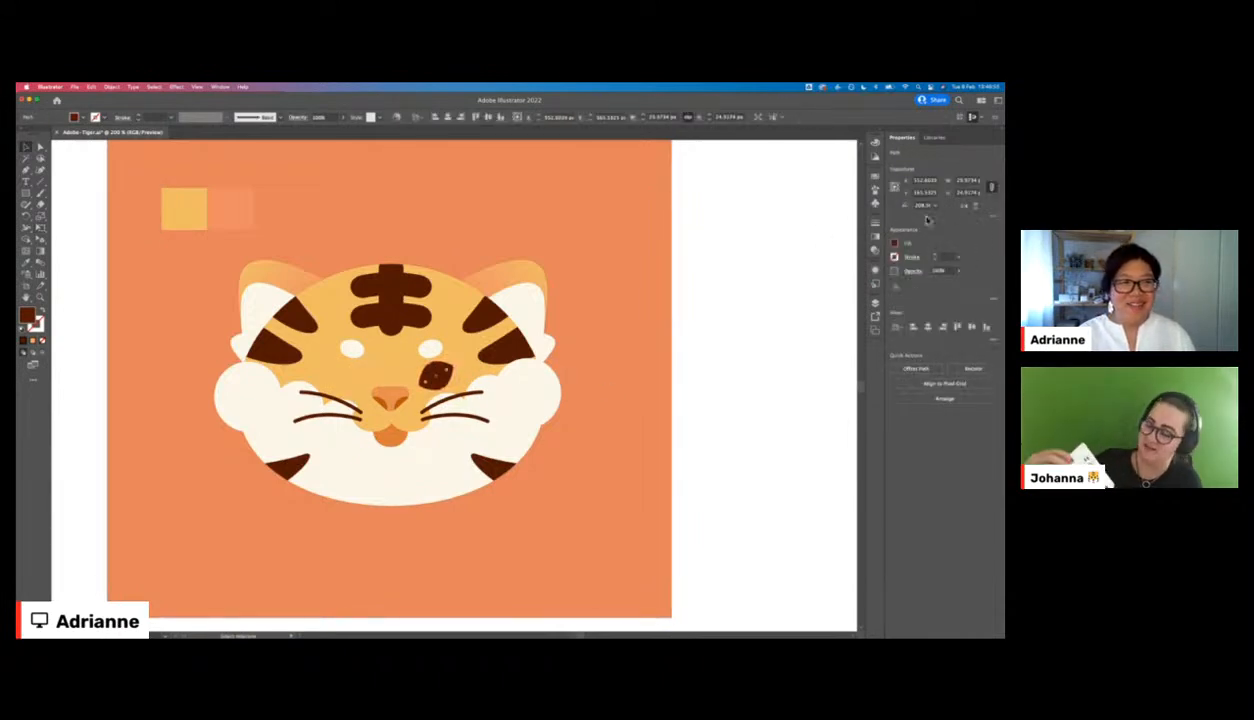
pyautogui.moveTo(443, 381); pyautogui.dragTo(353, 382)
pyautogui.click(434, 374)
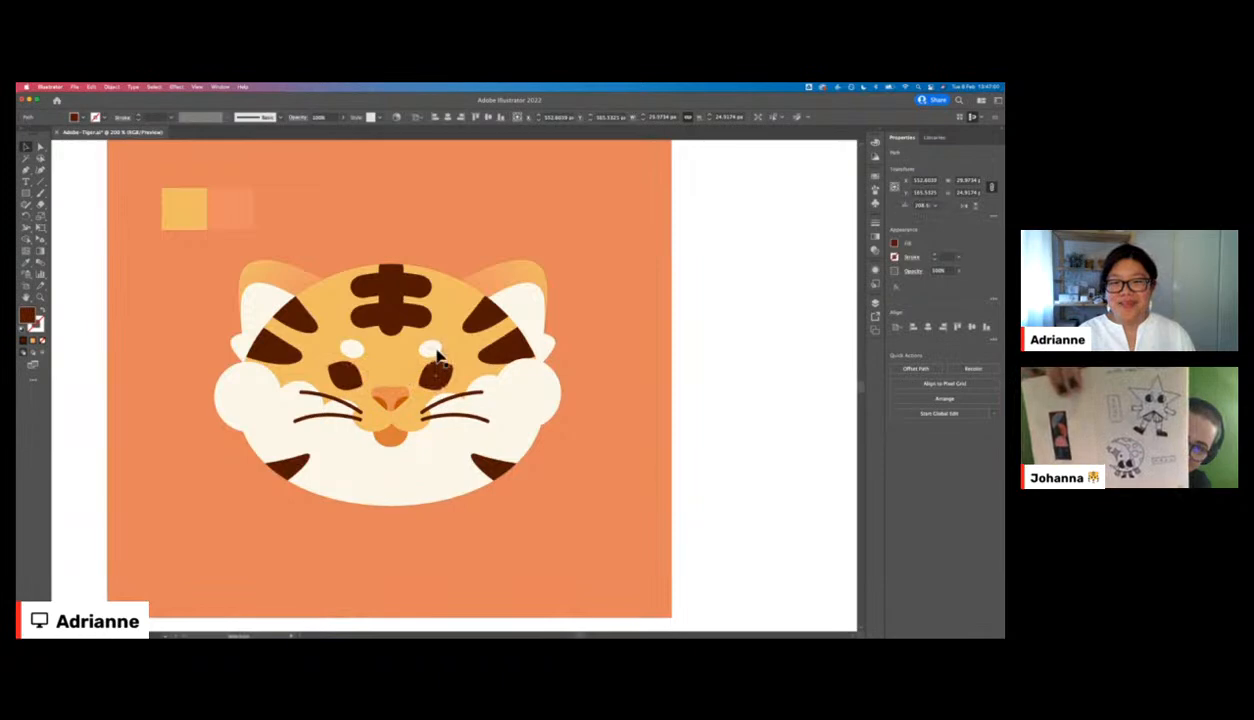
pyautogui.click(817, 330)
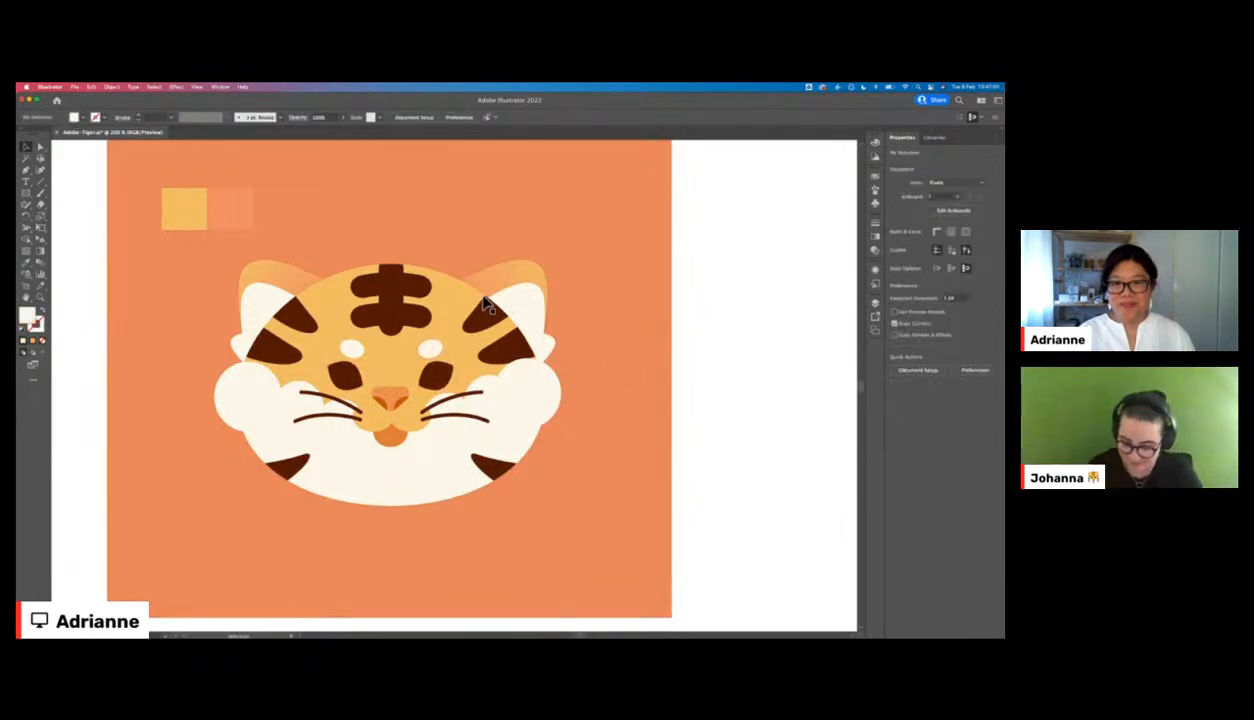
# - Move the large right cheek circle slightly outward from the head
pyautogui.doubleClick(522, 362)
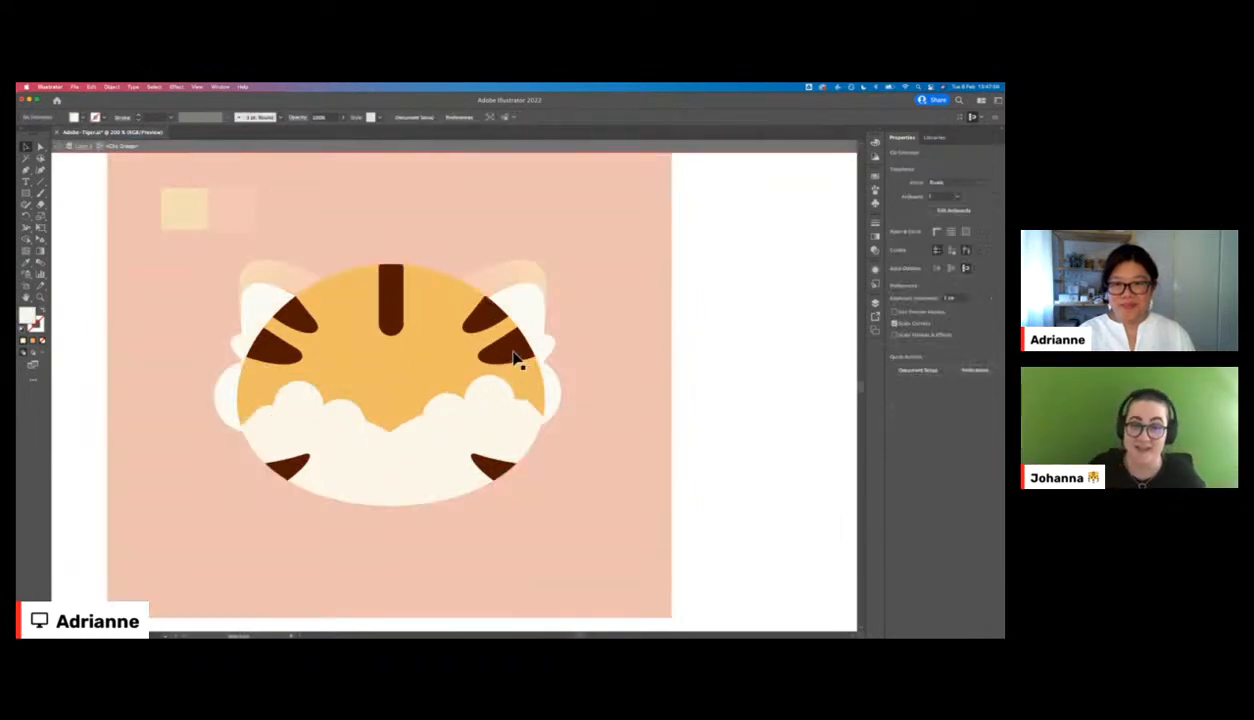
pyautogui.doubleClick(620, 358)
pyautogui.moveTo(545, 377); pyautogui.dragTo(557, 376)
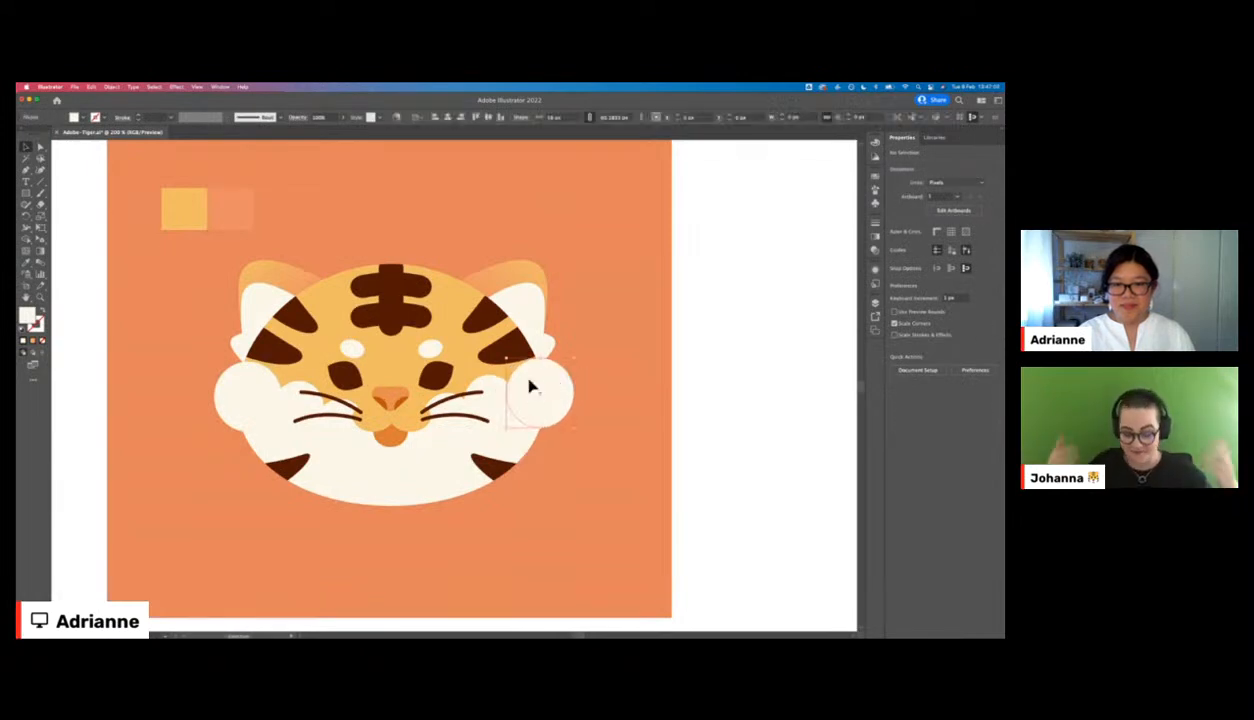
# - Shift the two small fluff circles in the right cheek group slightly down and outward
pyautogui.doubleClick(498, 392)
pyautogui.click(496, 390)
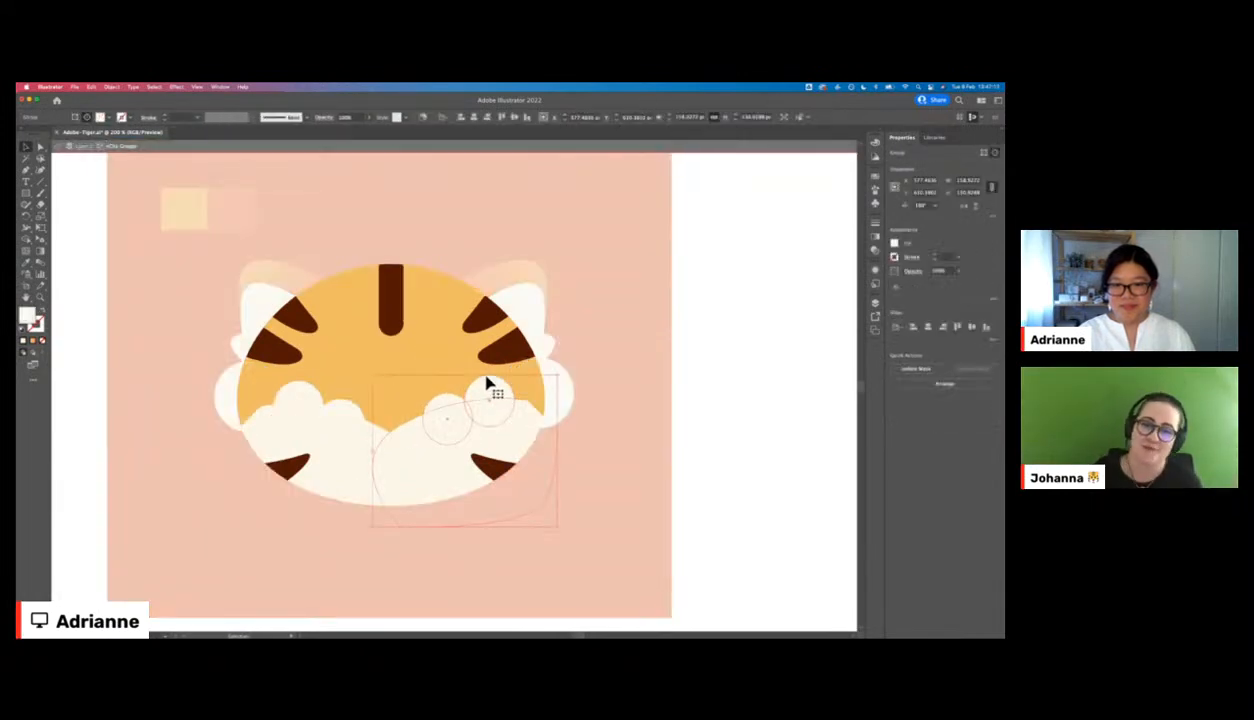
pyautogui.doubleClick(487, 388)
pyautogui.moveTo(468, 375); pyautogui.dragTo(470, 388)
pyautogui.moveTo(490, 407); pyautogui.dragTo(491, 403)
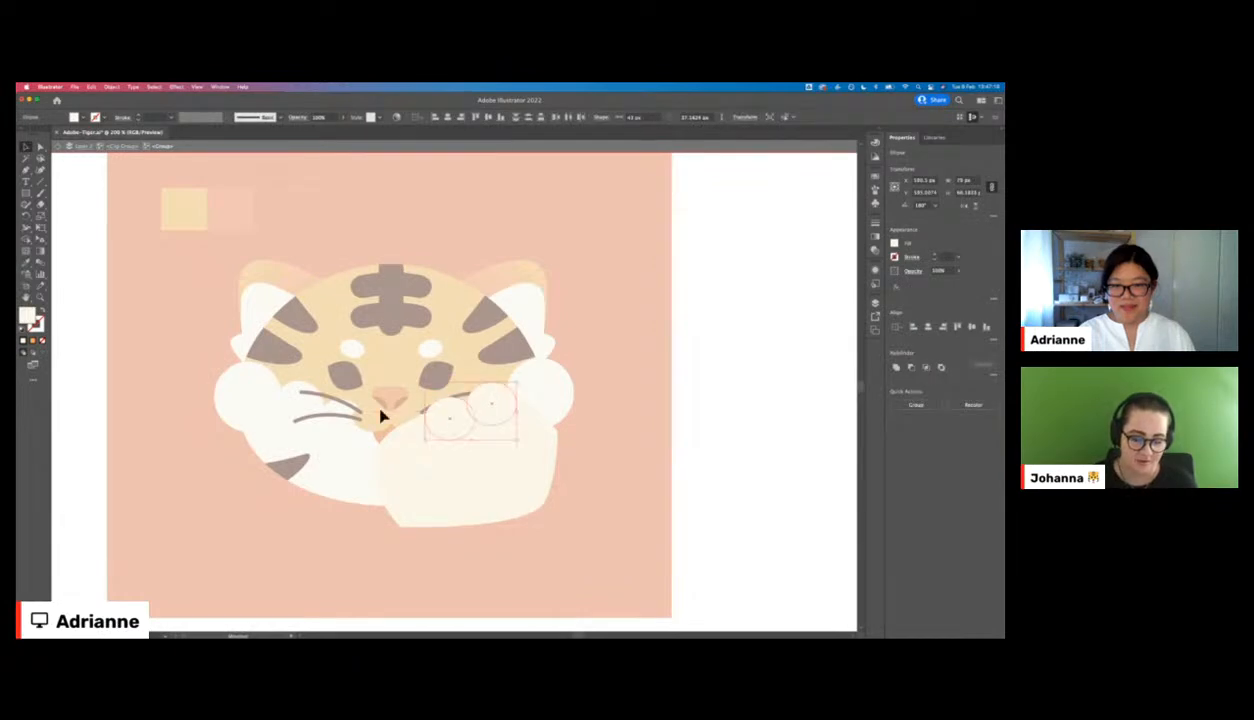
# - Reposition the two small fluff circles in the left cheek group lower to balance the other cheek, and leave the group
pyautogui.doubleClick(277, 392)
pyautogui.doubleClick(296, 395)
pyautogui.click(332, 404)
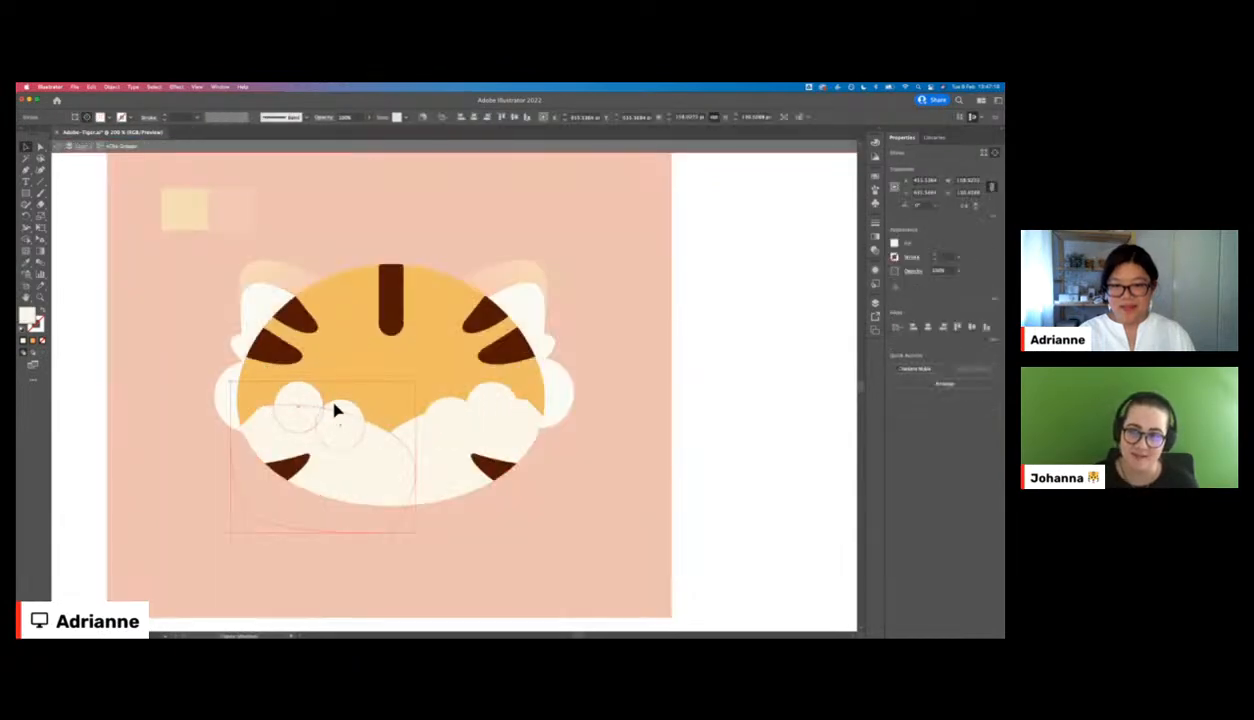
pyautogui.doubleClick(333, 406)
pyautogui.keyDown('shift'); pyautogui.click(350, 406); pyautogui.keyUp('shift')
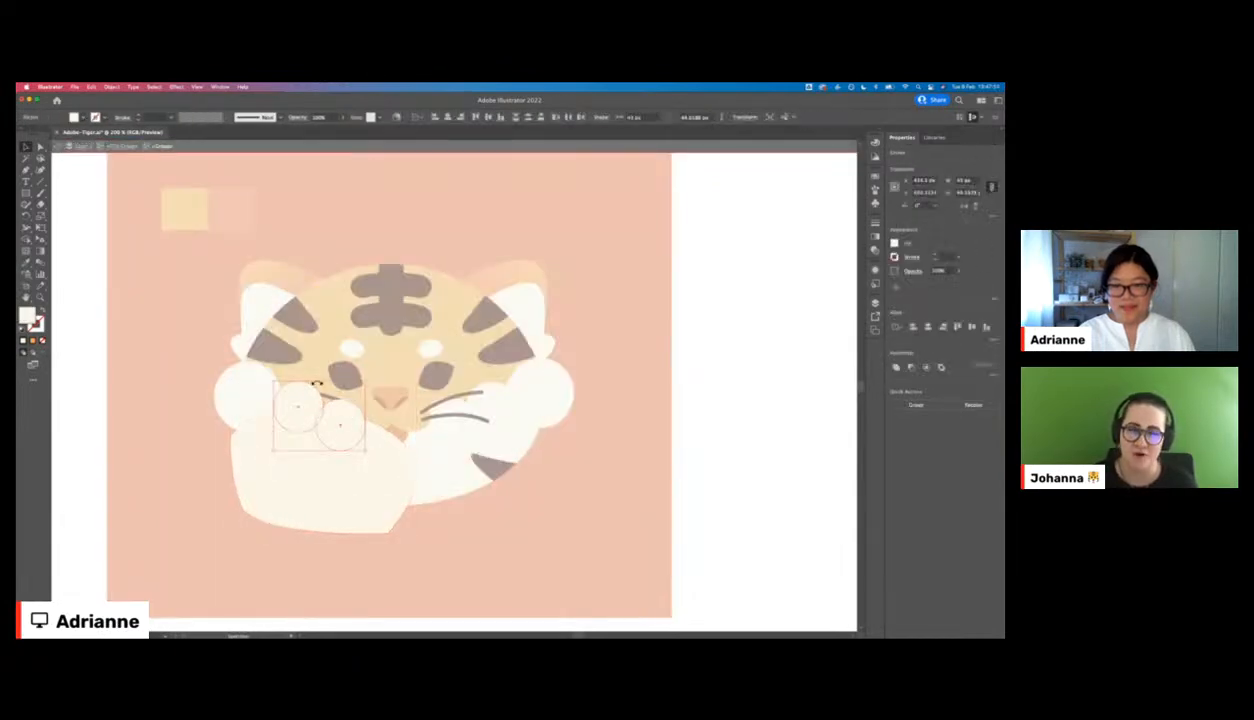
pyautogui.moveTo(320, 383); pyautogui.dragTo(354, 413)
pyautogui.doubleClick(142, 340)
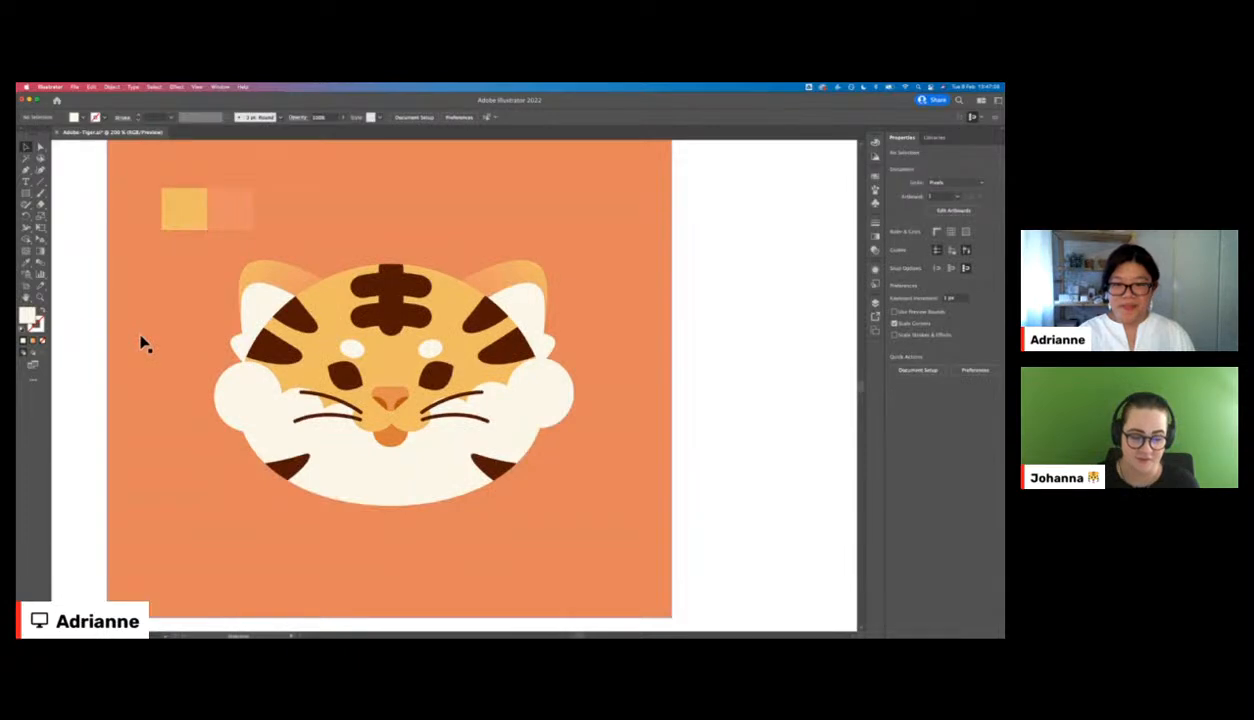
pyautogui.click(451, 408)
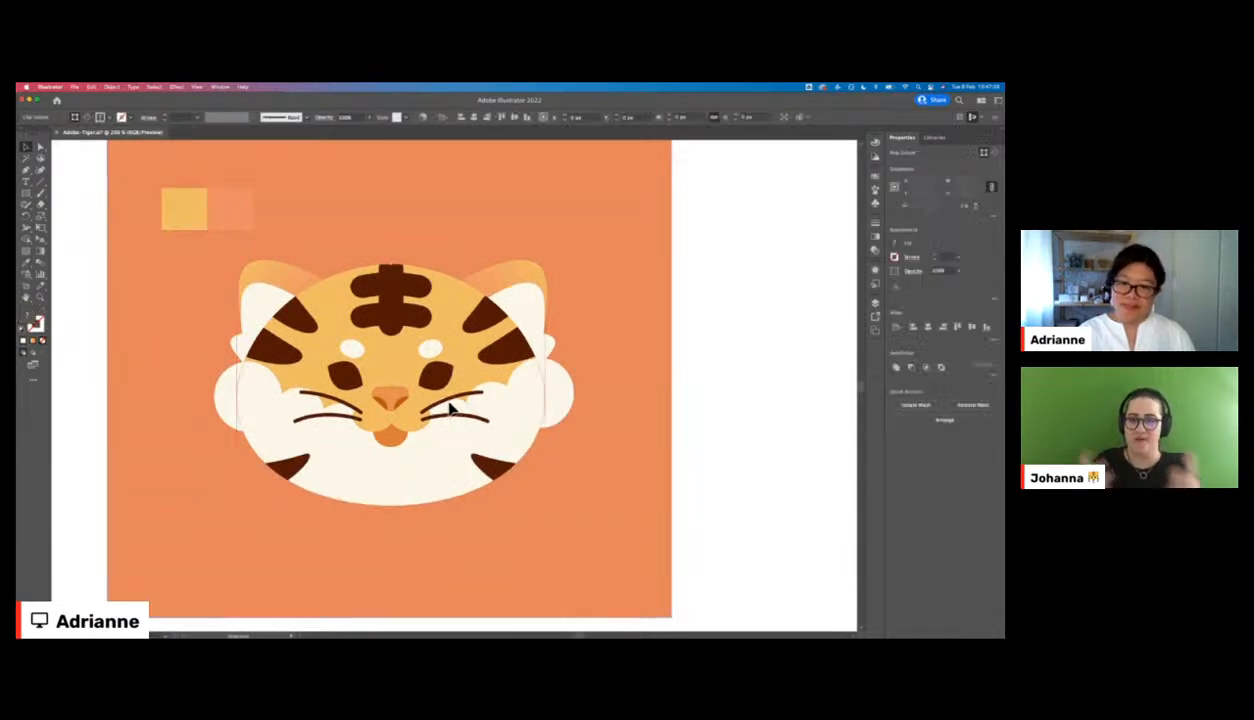
# - Nudge the two small fluff circles in the right cheek group slightly and leave the group
pyautogui.doubleClick(451, 408)
pyautogui.click(442, 414)
pyautogui.moveTo(443, 414); pyautogui.dragTo(493, 403)
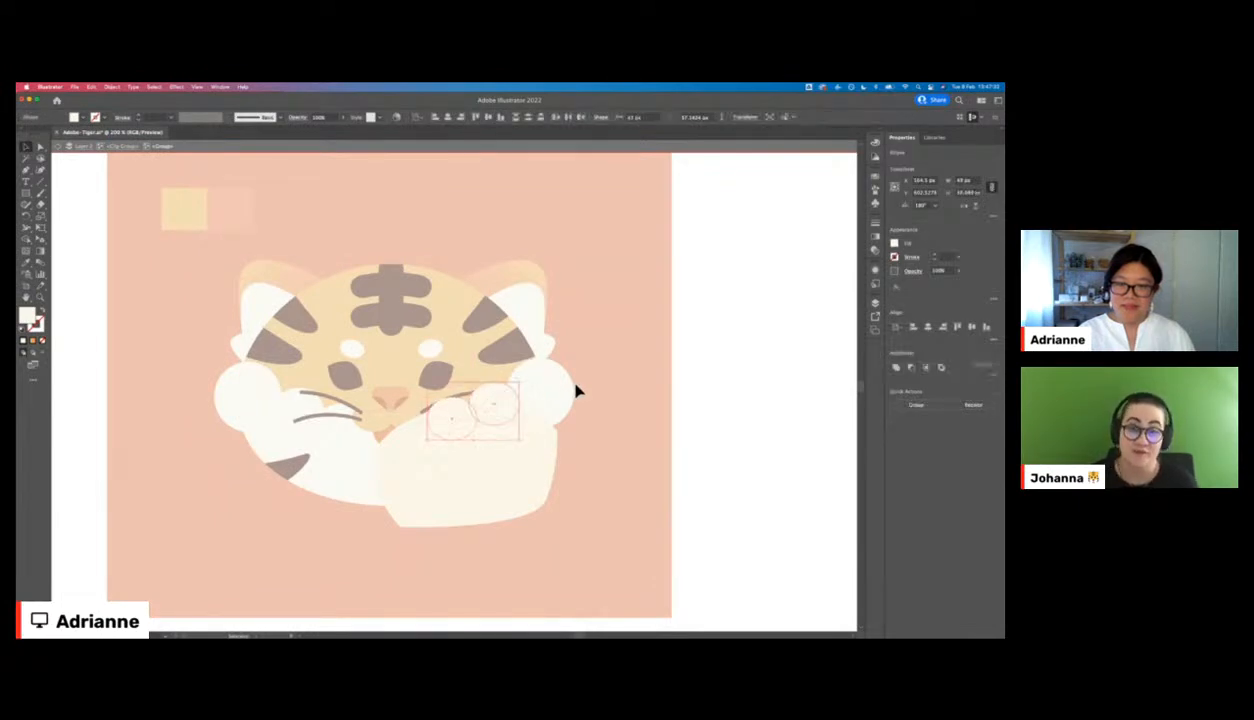
pyautogui.doubleClick(574, 390)
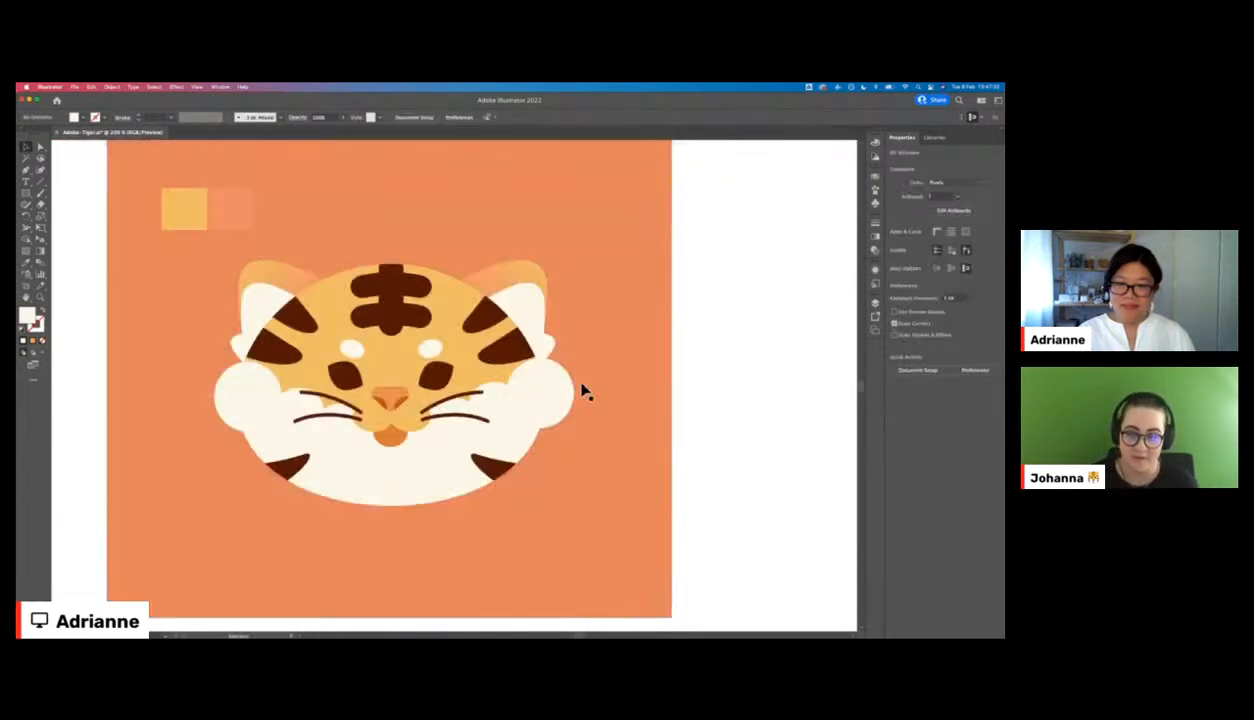
pyautogui.doubleClick(456, 413)
pyautogui.doubleClick(455, 413)
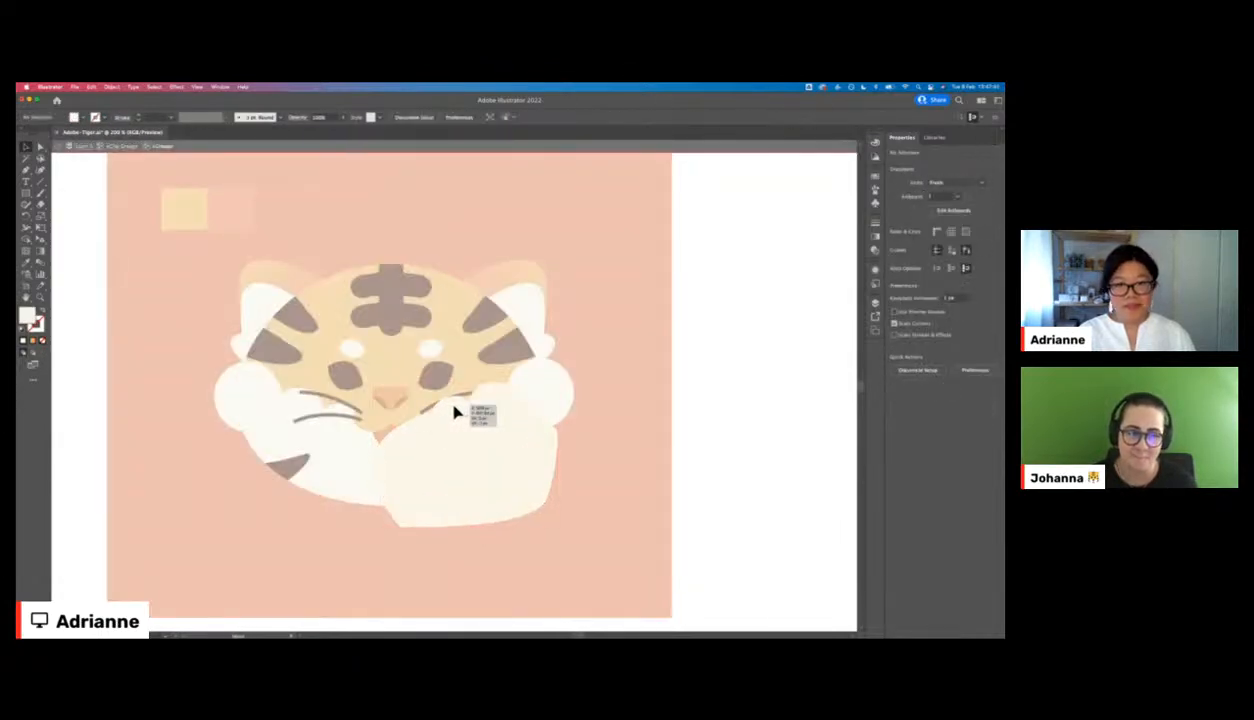
pyautogui.moveTo(454, 407); pyautogui.dragTo(453, 405)
pyautogui.doubleClick(672, 363)
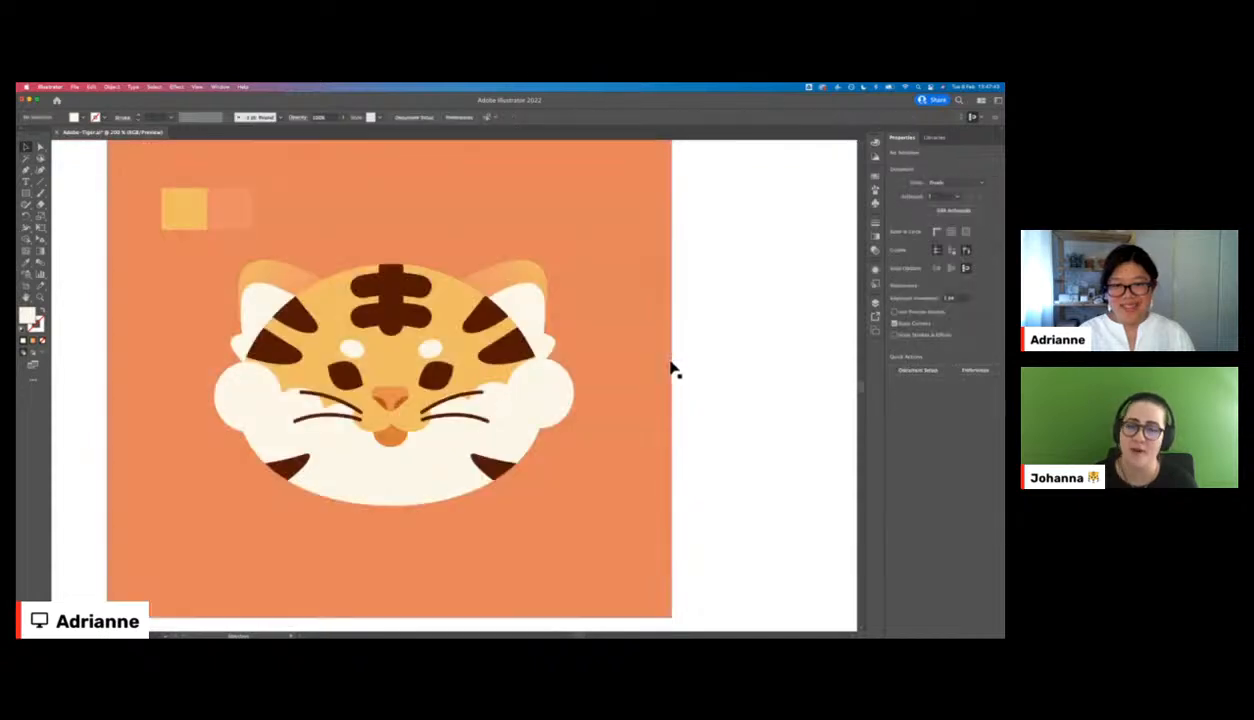
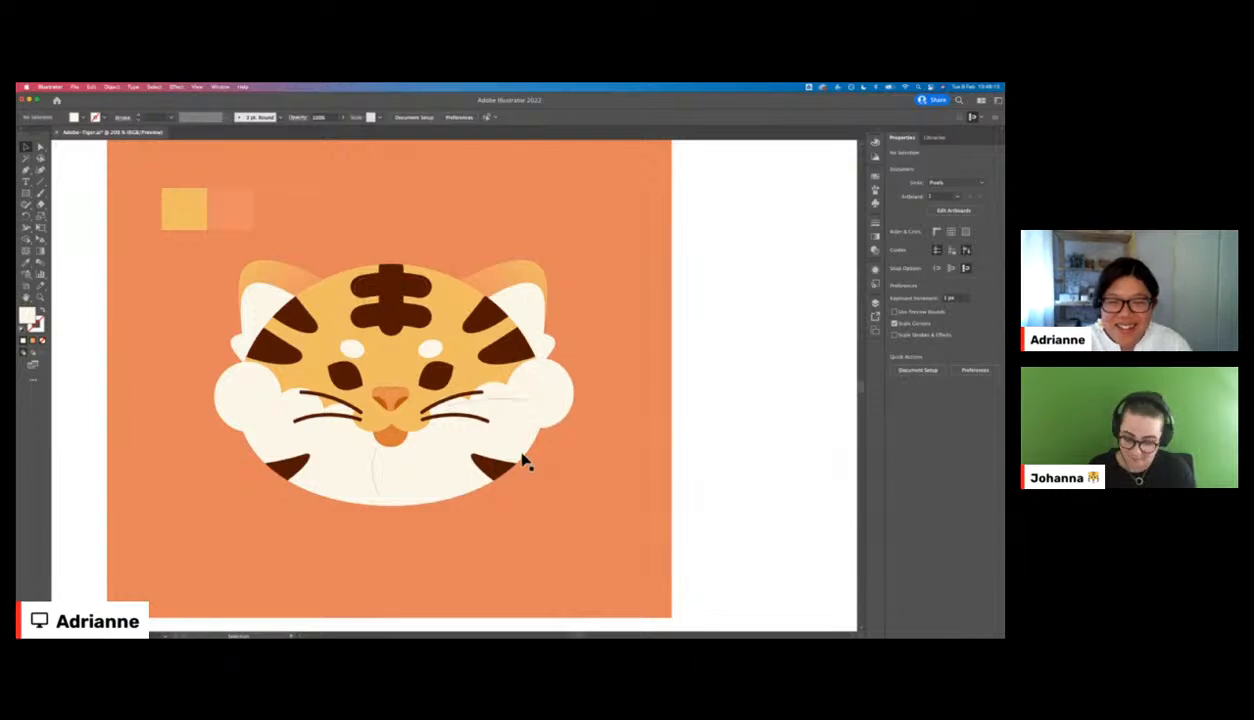
pyautogui.press('super+plus')
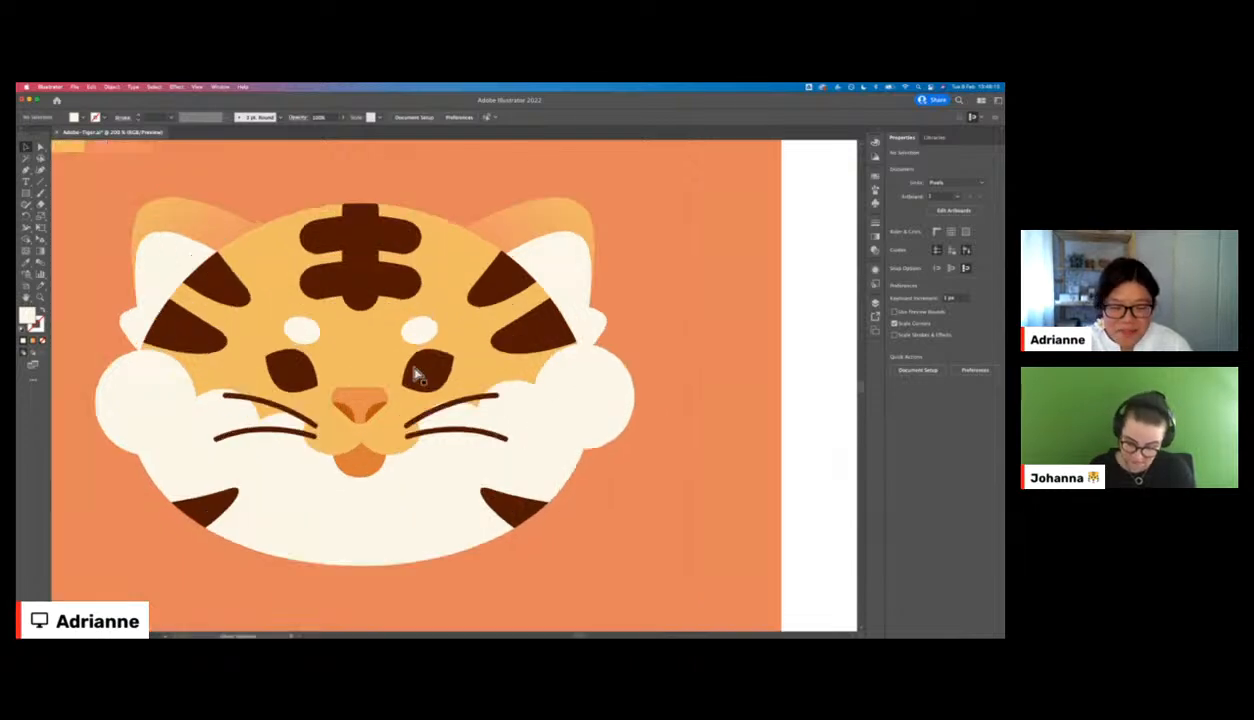
pyautogui.moveTo(406, 391); pyautogui.dragTo(482, 391)
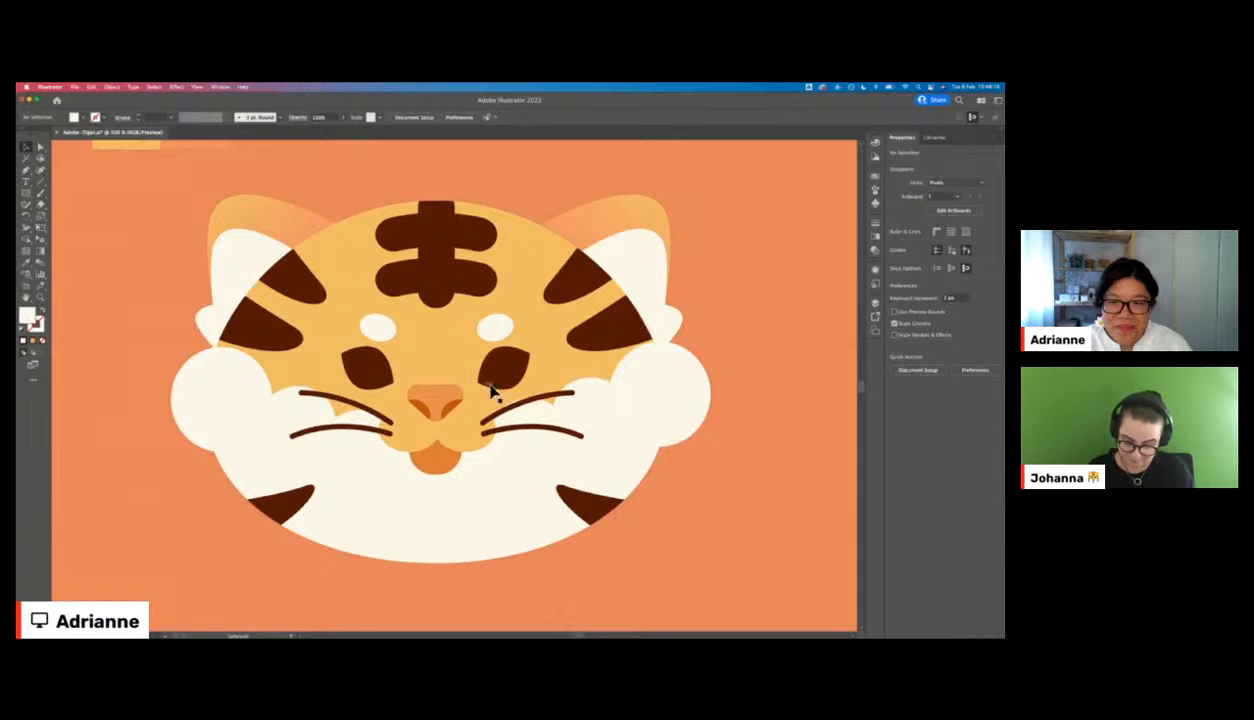
pyautogui.click(446, 240)
pyautogui.click(427, 278)
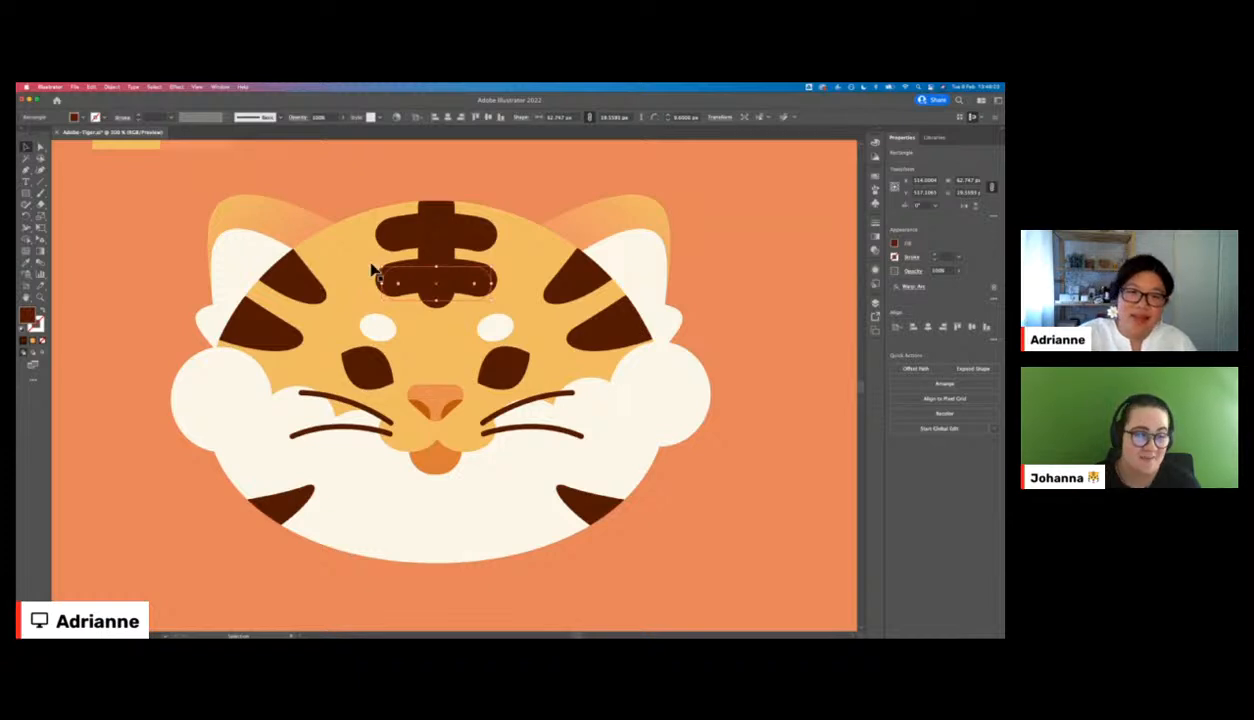
pyautogui.click(340, 180)
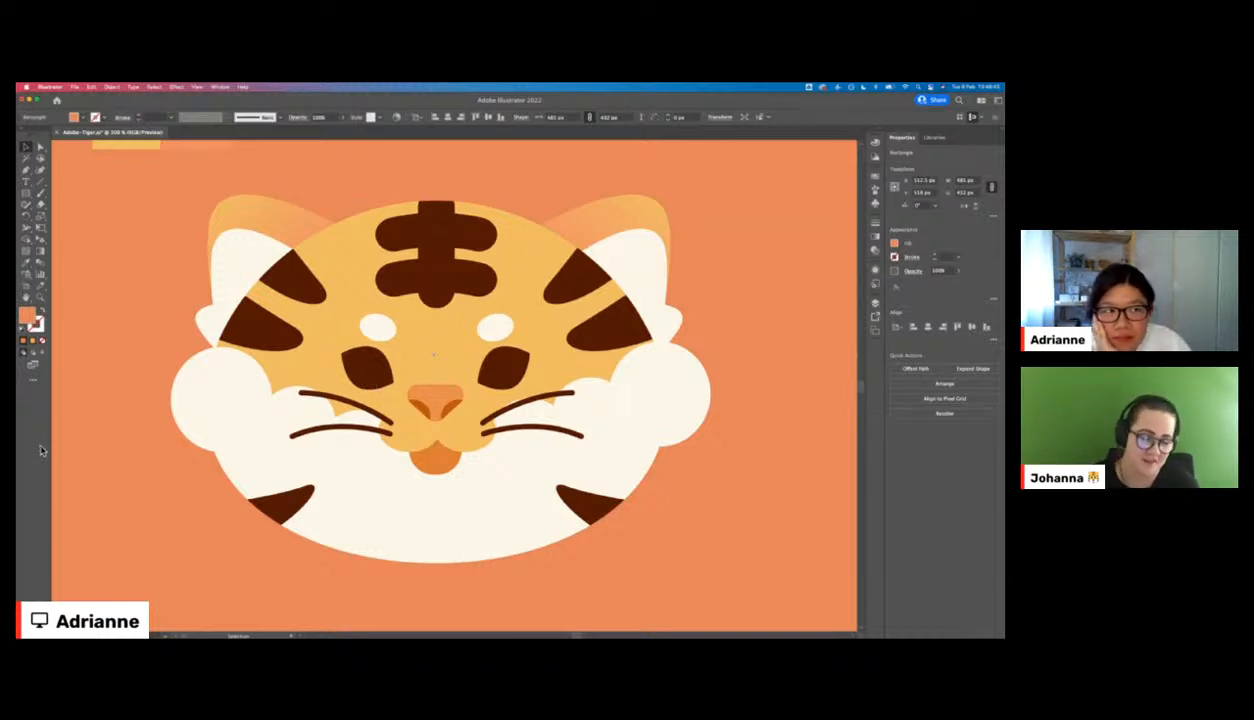
pyautogui.click(401, 549)
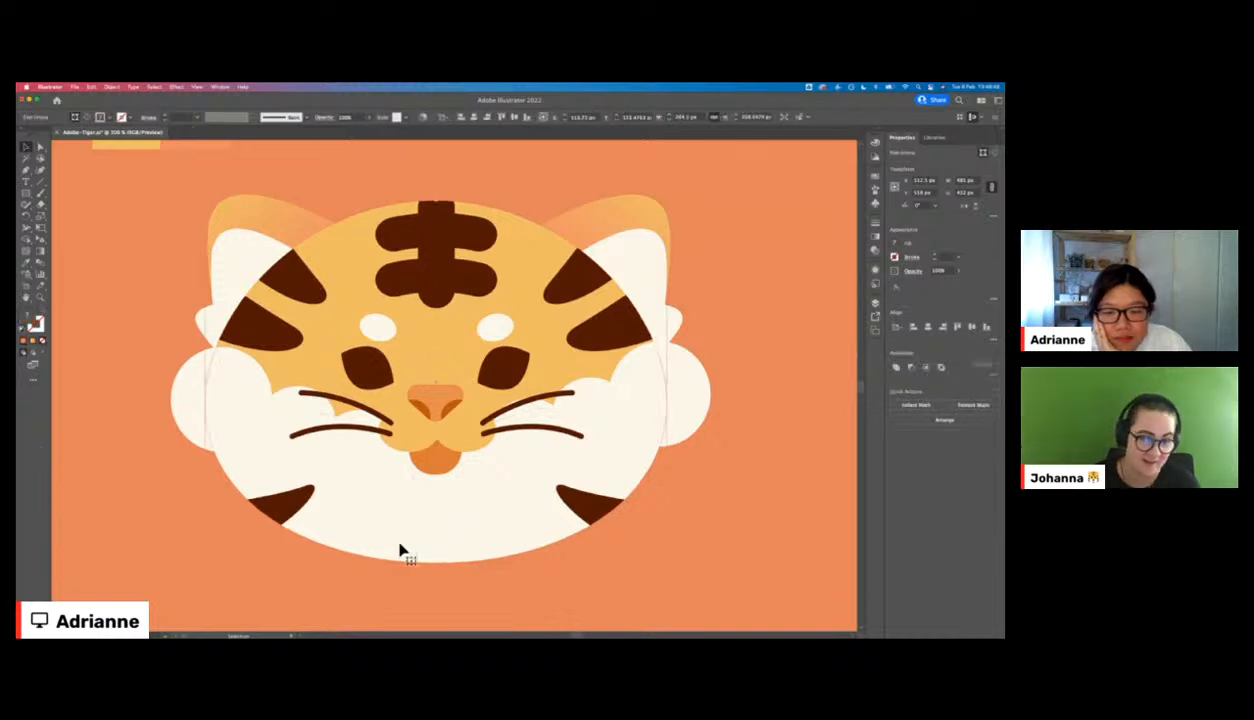
pyautogui.press('super+0')
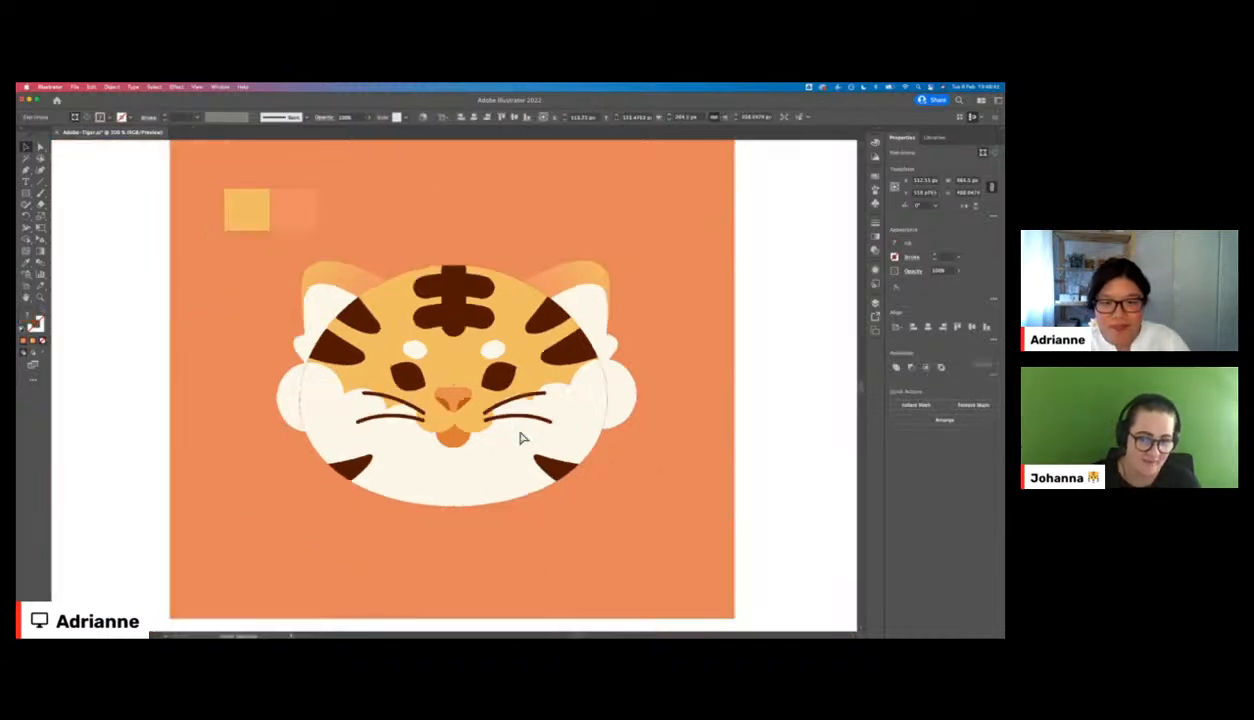
# - Try removing the orange background rectangle and refilling it with the coral swatch's colour, undoing each attempt
pyautogui.click(703, 354)
pyautogui.press('Delete')
pyautogui.press('super+z')
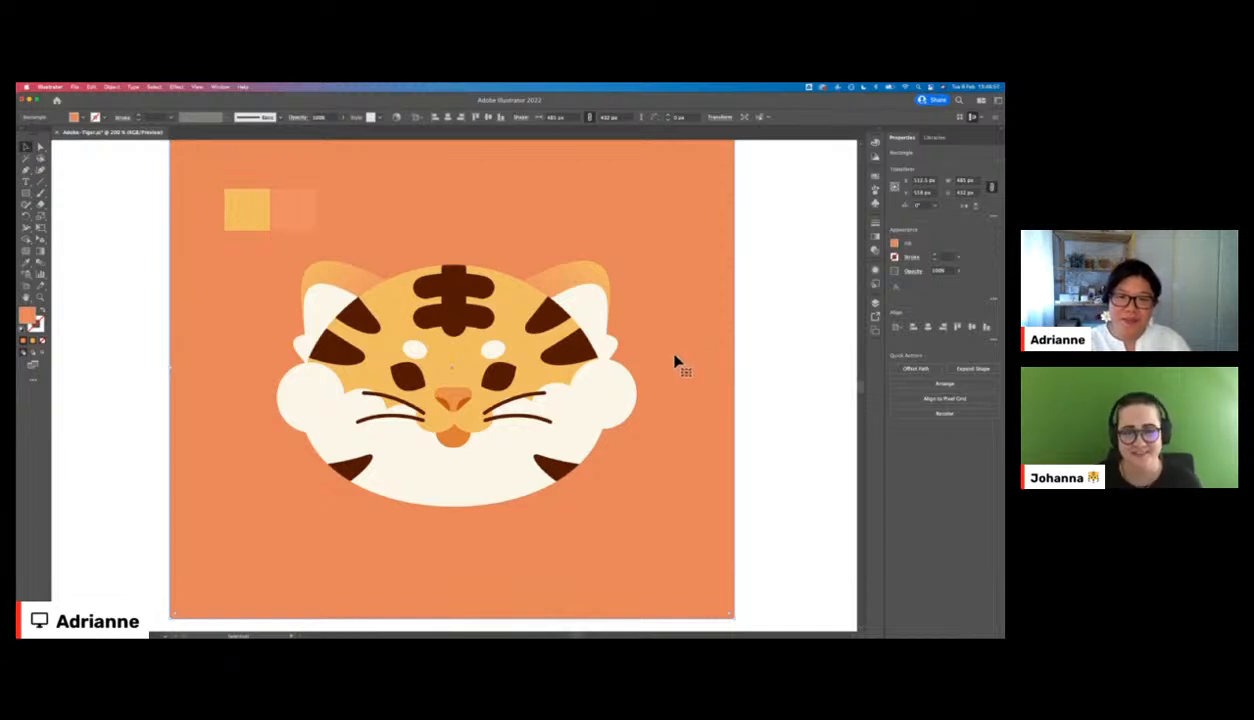
pyautogui.hscroll(2, 674, 362)
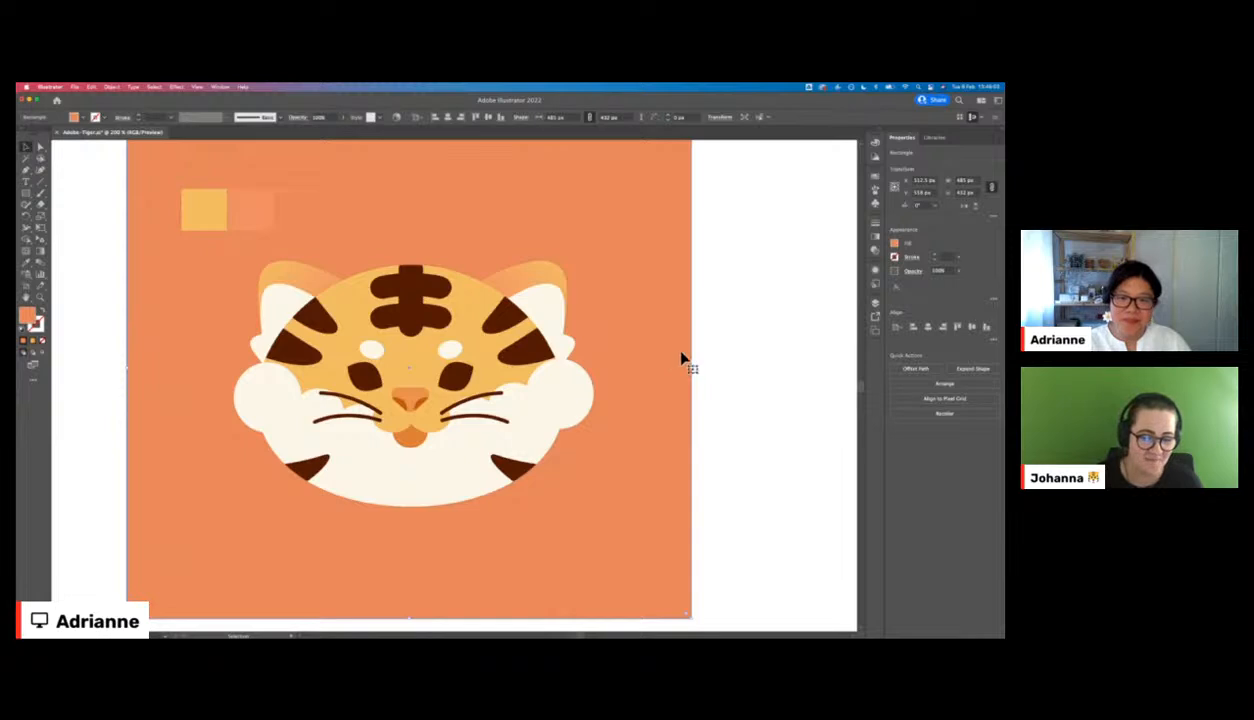
pyautogui.moveTo(636, 453)
pyautogui.mouseDown()
pyautogui.moveTo(646, 427)
pyautogui.moveTo(645, 446)
pyautogui.mouseUp()
pyautogui.press('i')
pyautogui.click(268, 215)
pyautogui.press('super+z')
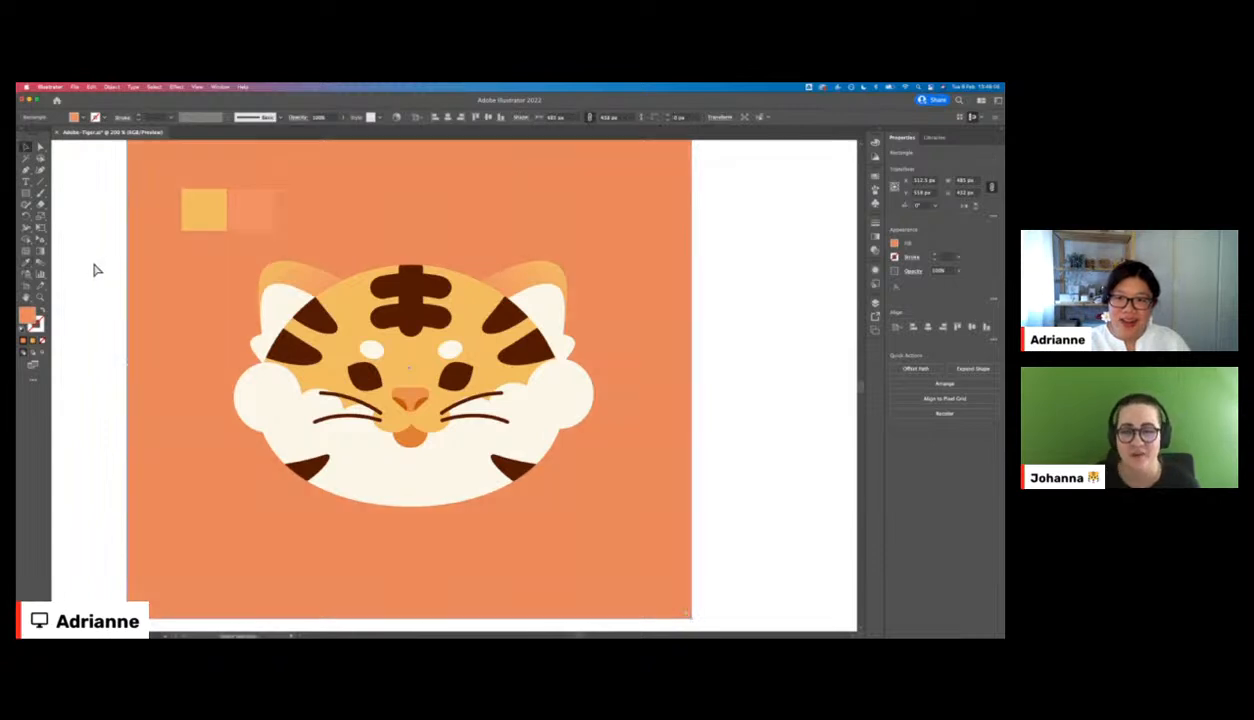
pyautogui.click(95, 268)
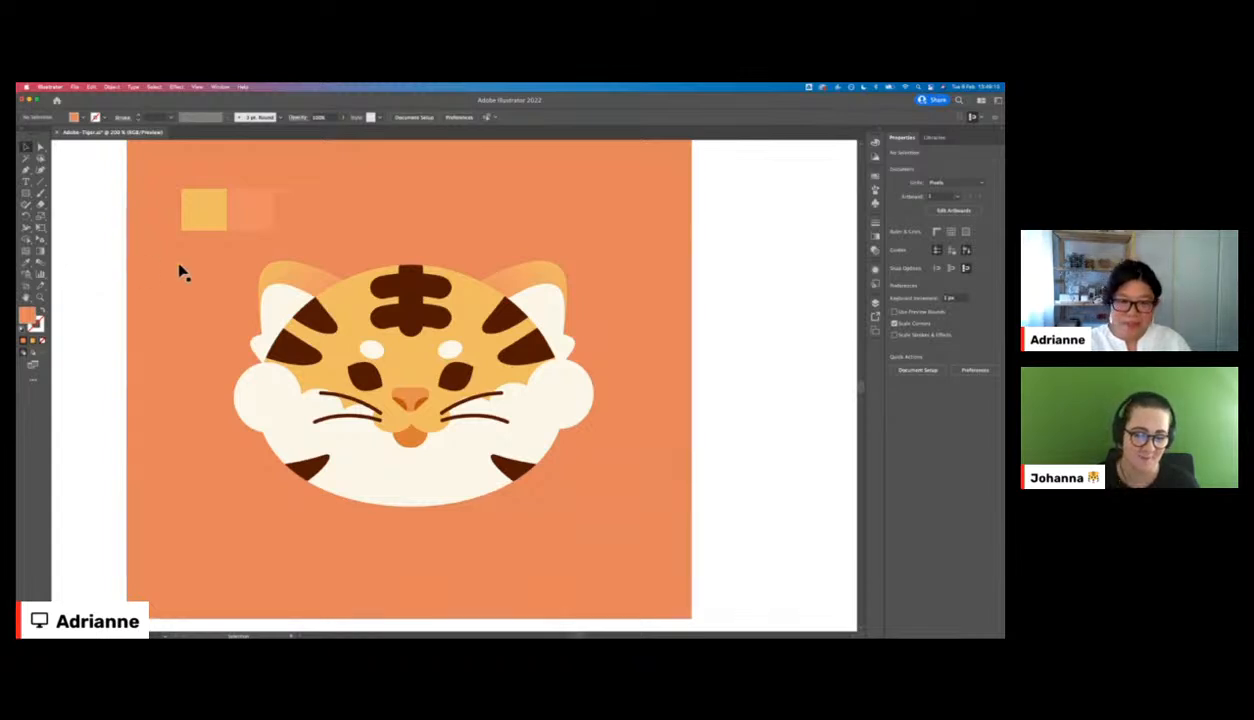
# - Move the yellow and coral colour swatches off the background to just above its upper-left corner
pyautogui.press('super+minus')
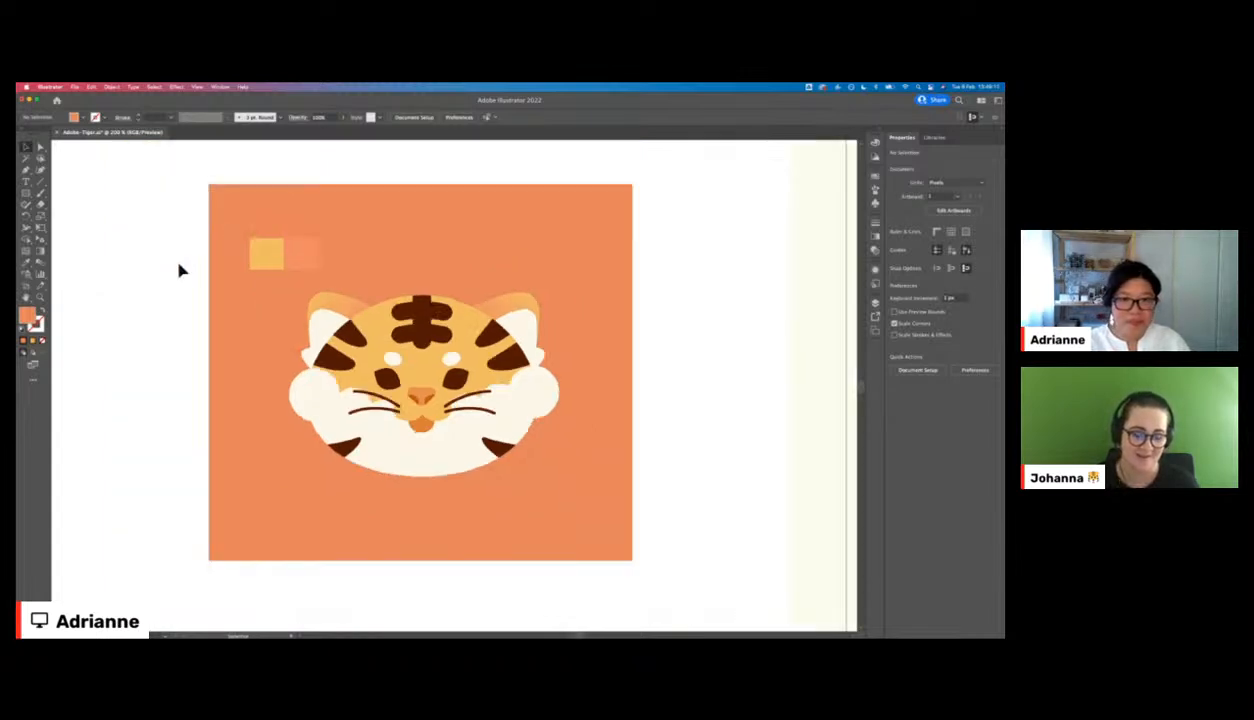
pyautogui.click(302, 247)
pyautogui.keyDown('shift'); pyautogui.click(275, 253); pyautogui.keyUp('shift')
pyautogui.moveTo(301, 250); pyautogui.dragTo(286, 157)
# - Add a third swatch beside the coral one, filled with the dark brown sampled from the forehead stripes
pyautogui.click(293, 162)
pyautogui.press('i')
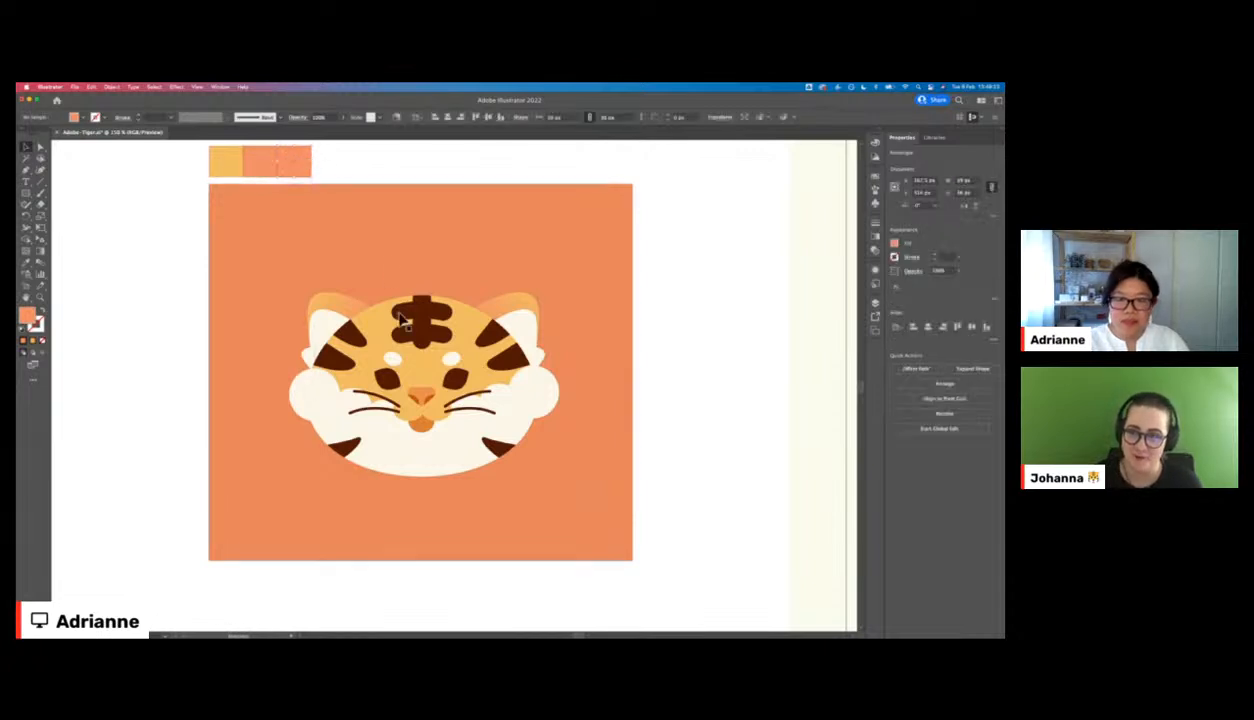
pyautogui.click(418, 312)
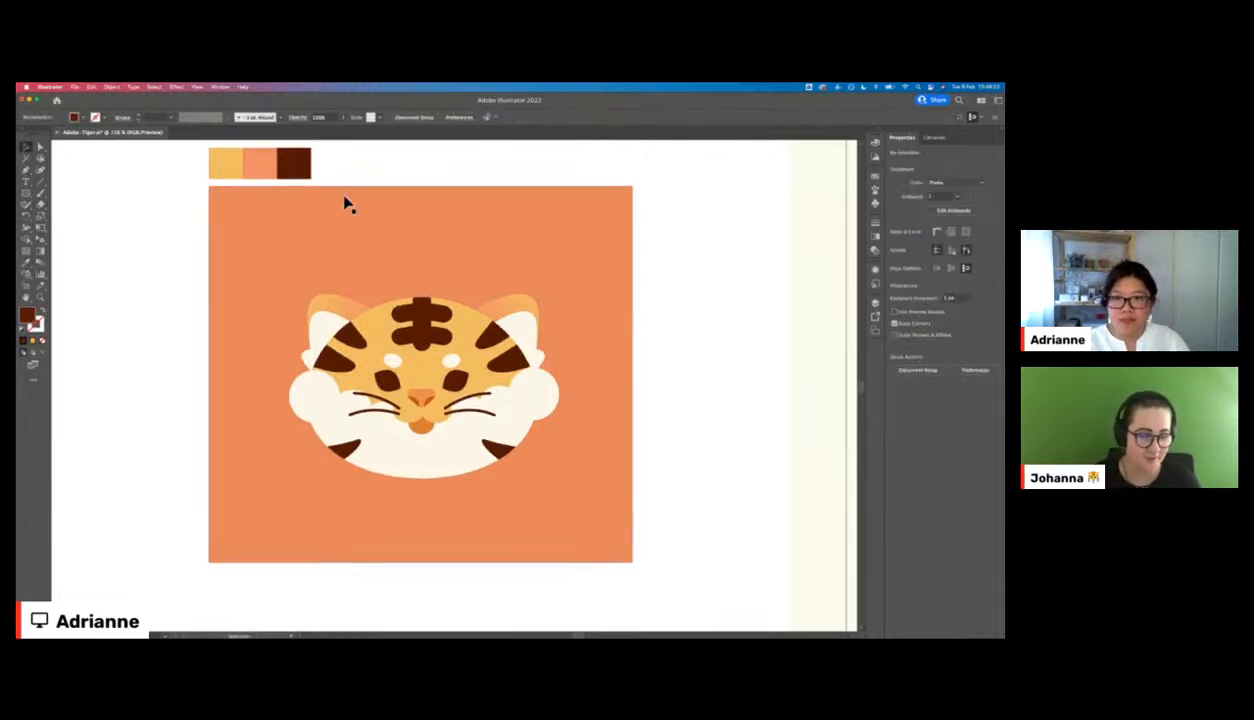
# - Try recolouring the yellow swatch with a colour sampled near the left ear, and undo it
pyautogui.scroll(1, 310, 202)
pyautogui.click(224, 190)
pyautogui.press('i')
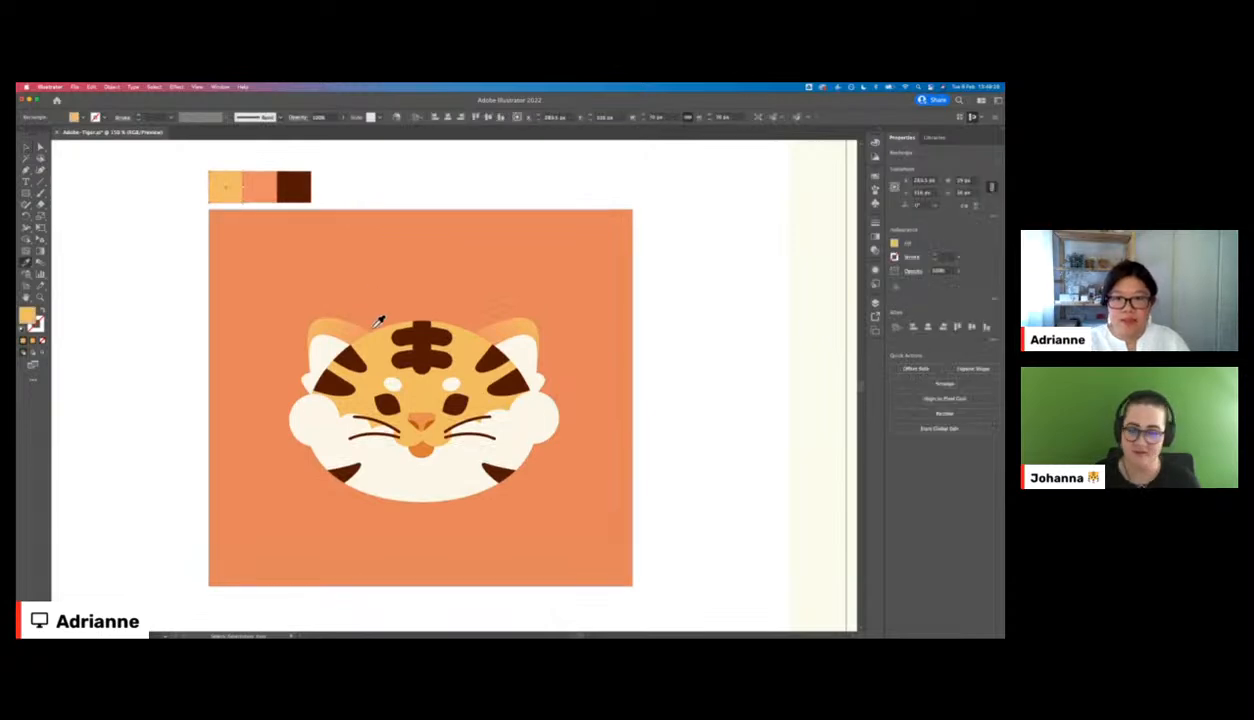
pyautogui.click(367, 321)
pyautogui.press('v')
pyautogui.press('super+z')
pyautogui.click(350, 179)
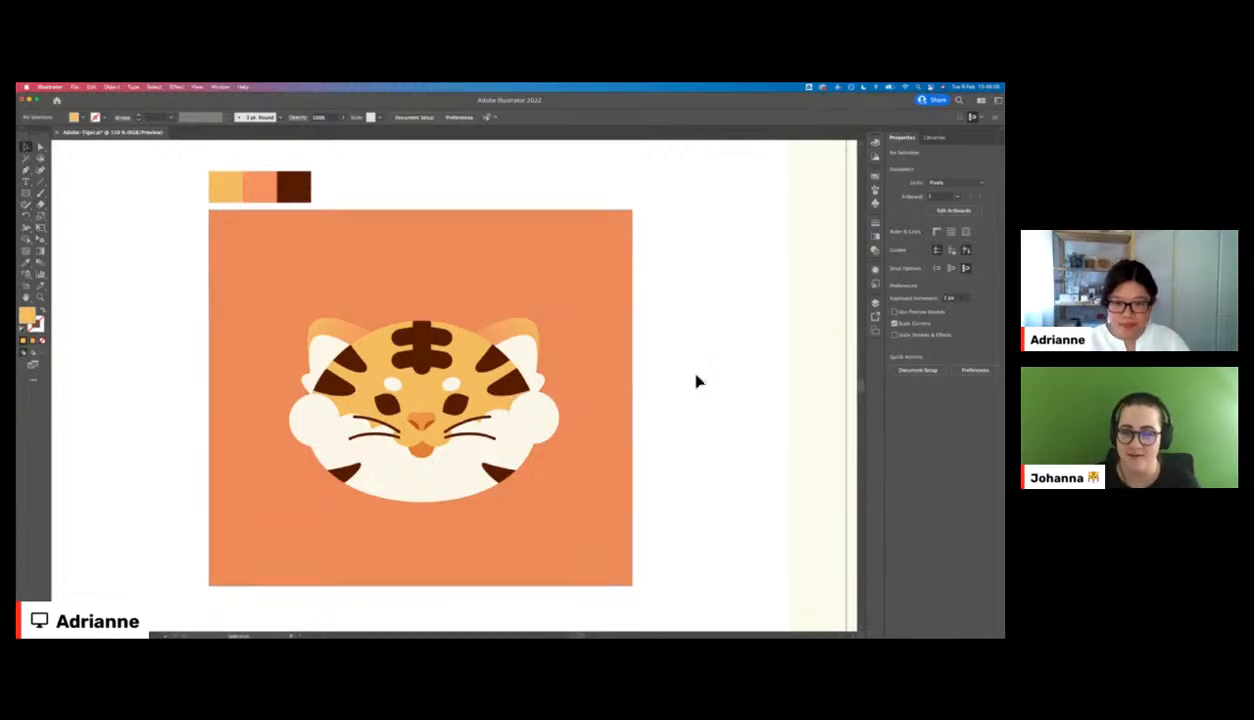
# - Add a fourth swatch beside the dark brown one, filled with the face's cream colour
pyautogui.moveTo(607, 348)
pyautogui.mouseDown()
pyautogui.moveTo(662, 382)
pyautogui.moveTo(697, 554)
pyautogui.moveTo(591, 616)
pyautogui.moveTo(613, 529)
pyautogui.moveTo(604, 344)
pyautogui.mouseUp()
pyautogui.click(738, 372)
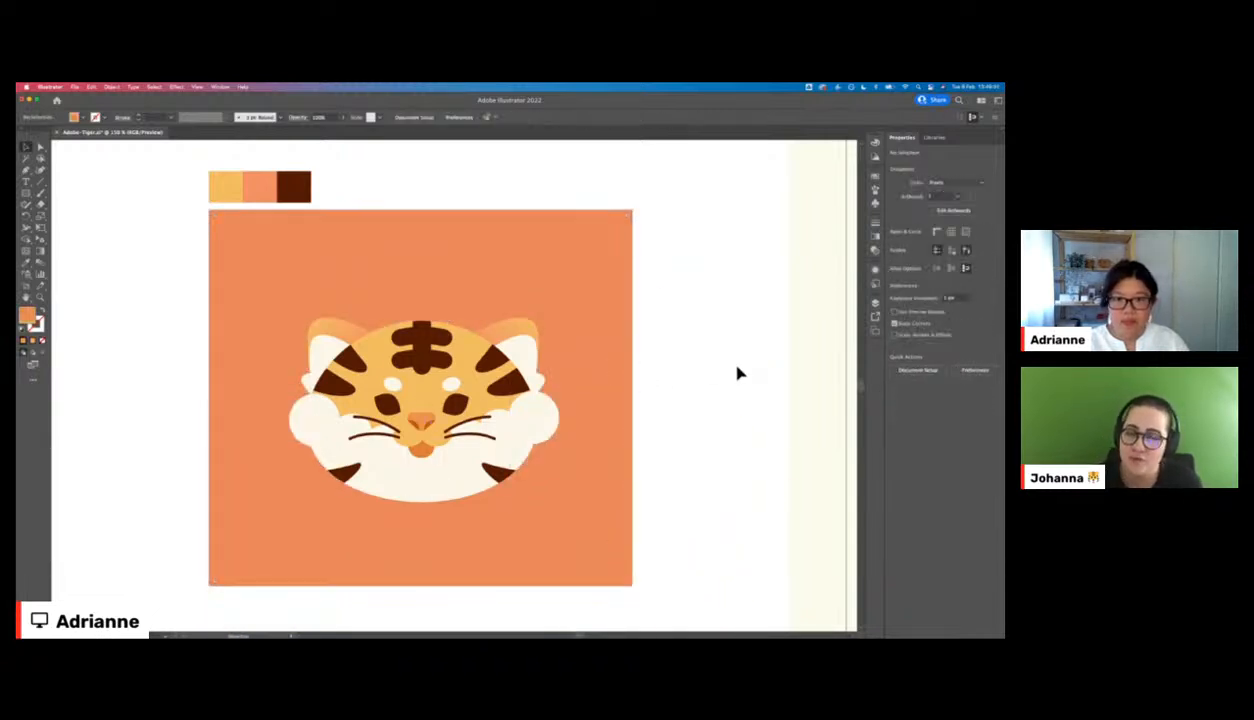
pyautogui.moveTo(305, 190); pyautogui.dragTo(346, 192)
pyautogui.press('i')
pyautogui.click(743, 354)
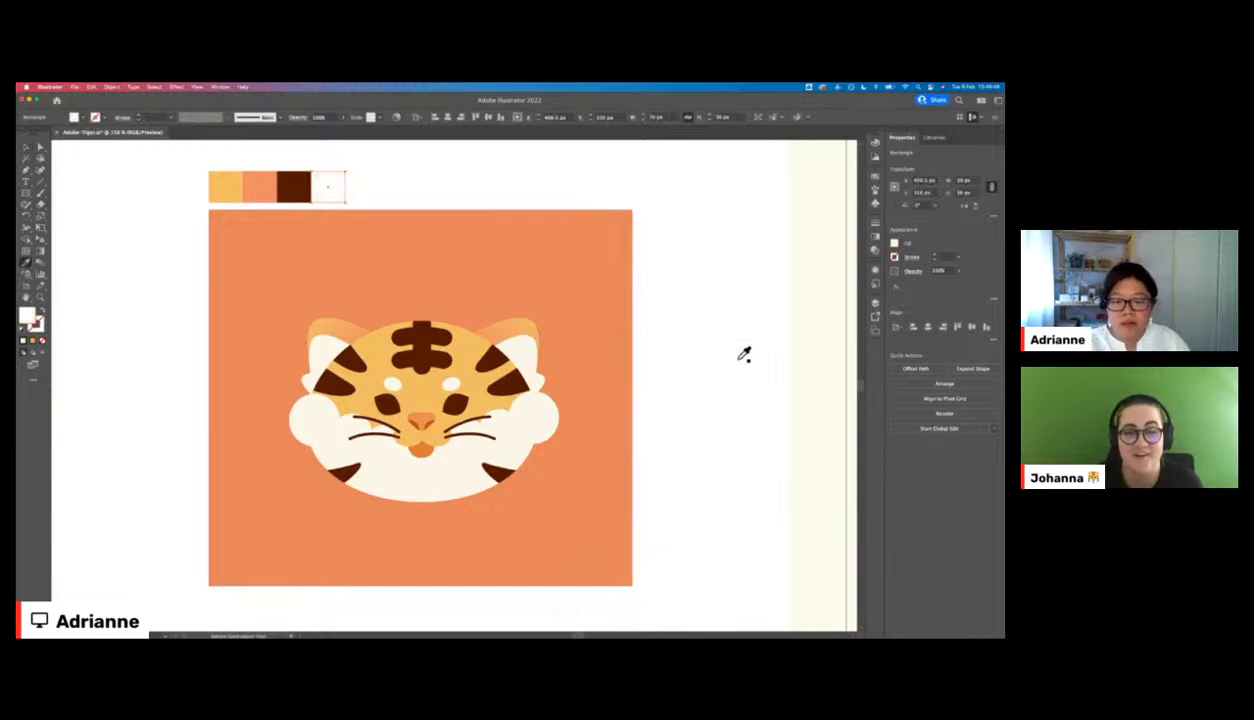
pyautogui.press('v')
pyautogui.click(676, 325)
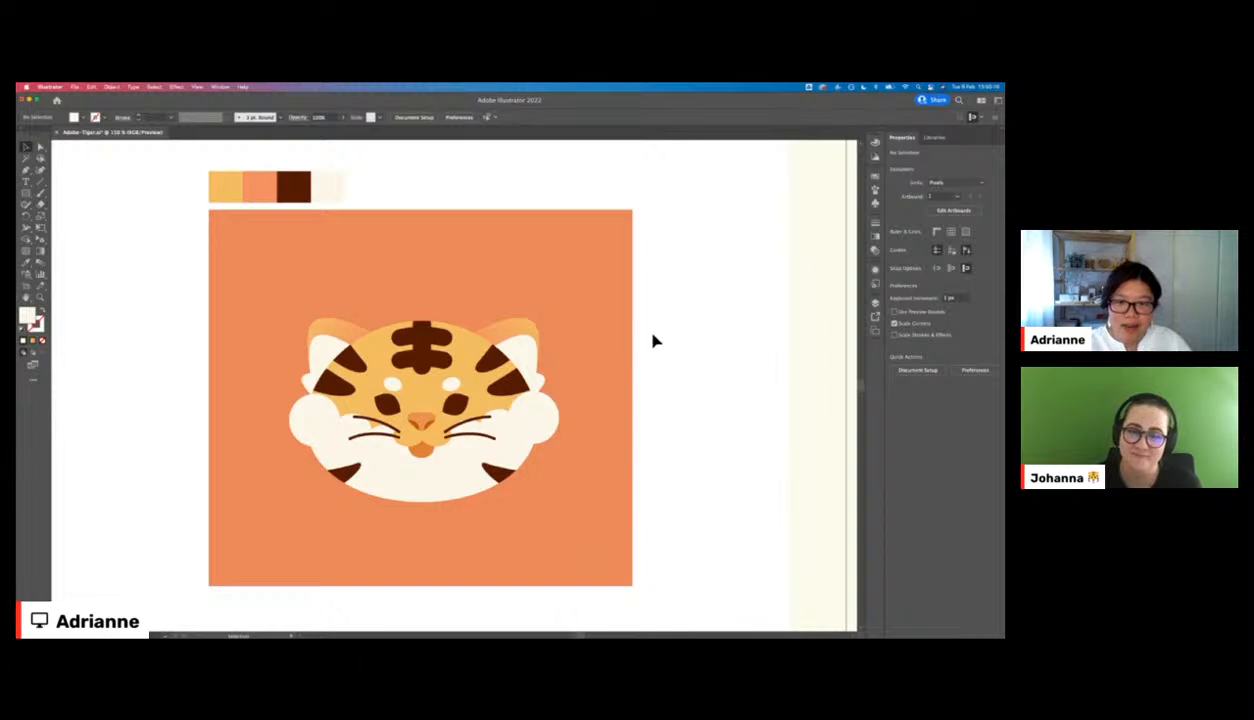
# - Examine the tiger face and its background close up and from afar, including in a full-screen view
pyautogui.press('super+equal')
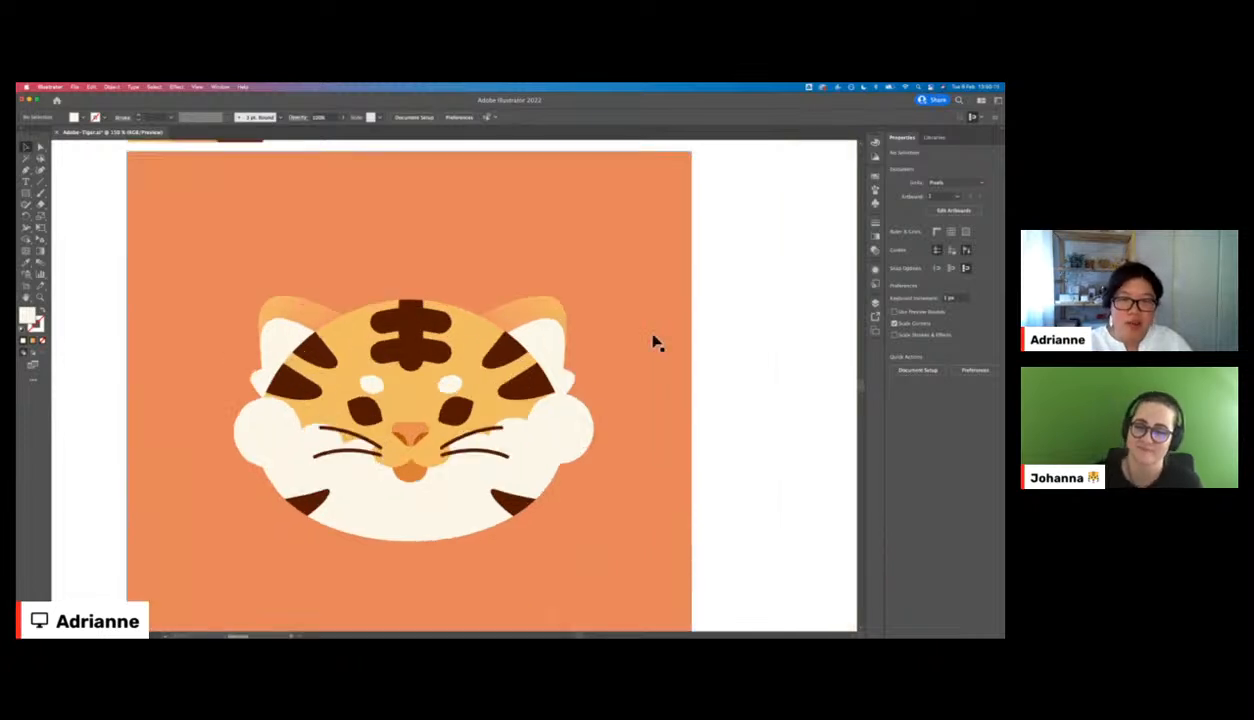
pyautogui.press('super+minus')
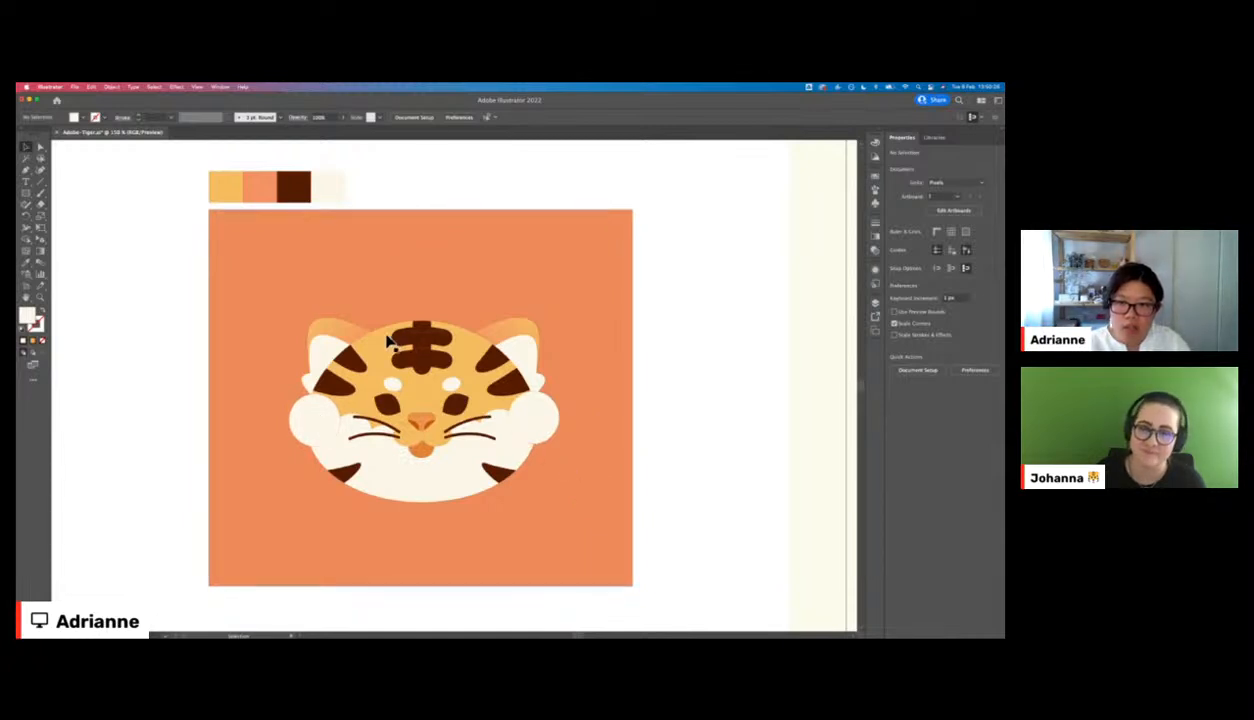
pyautogui.press('a')
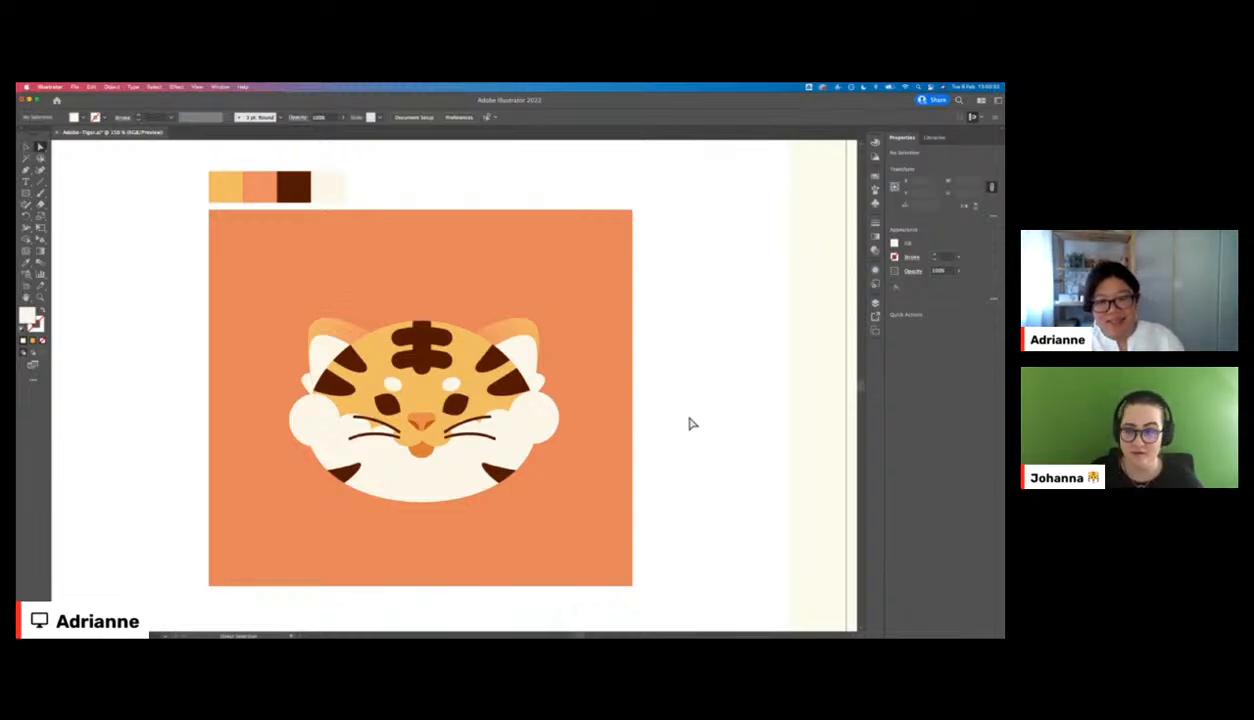
pyautogui.scroll(-1, 690, 424)
pyautogui.hscroll(2, 690, 424)
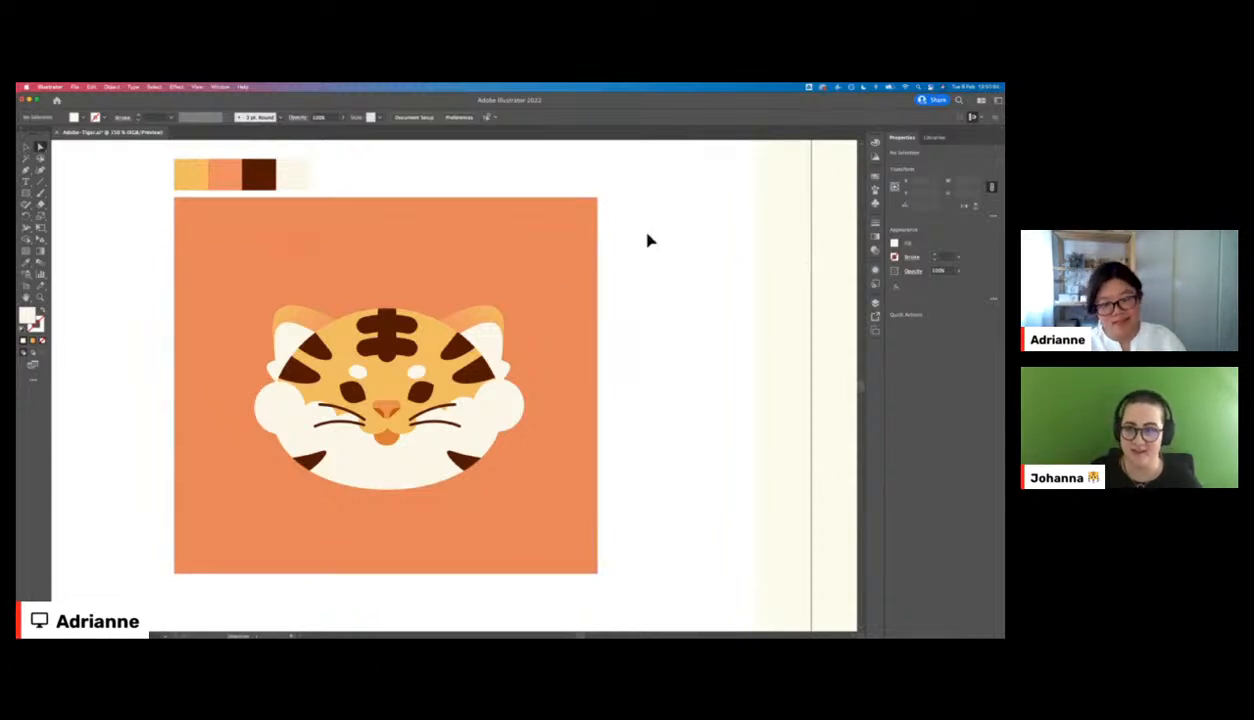
pyautogui.press('super+equal')
pyautogui.press('super+equal')
pyautogui.moveTo(540, 243); pyautogui.dragTo(672, 213)
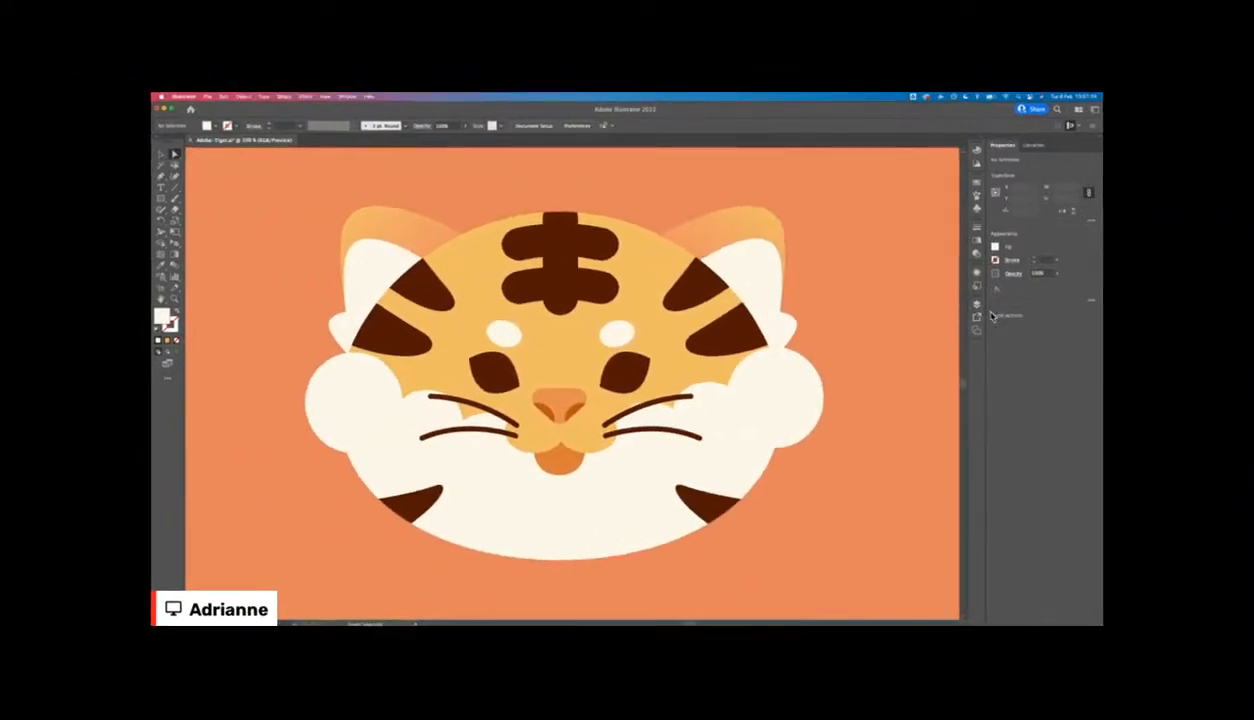
pyautogui.press('f')
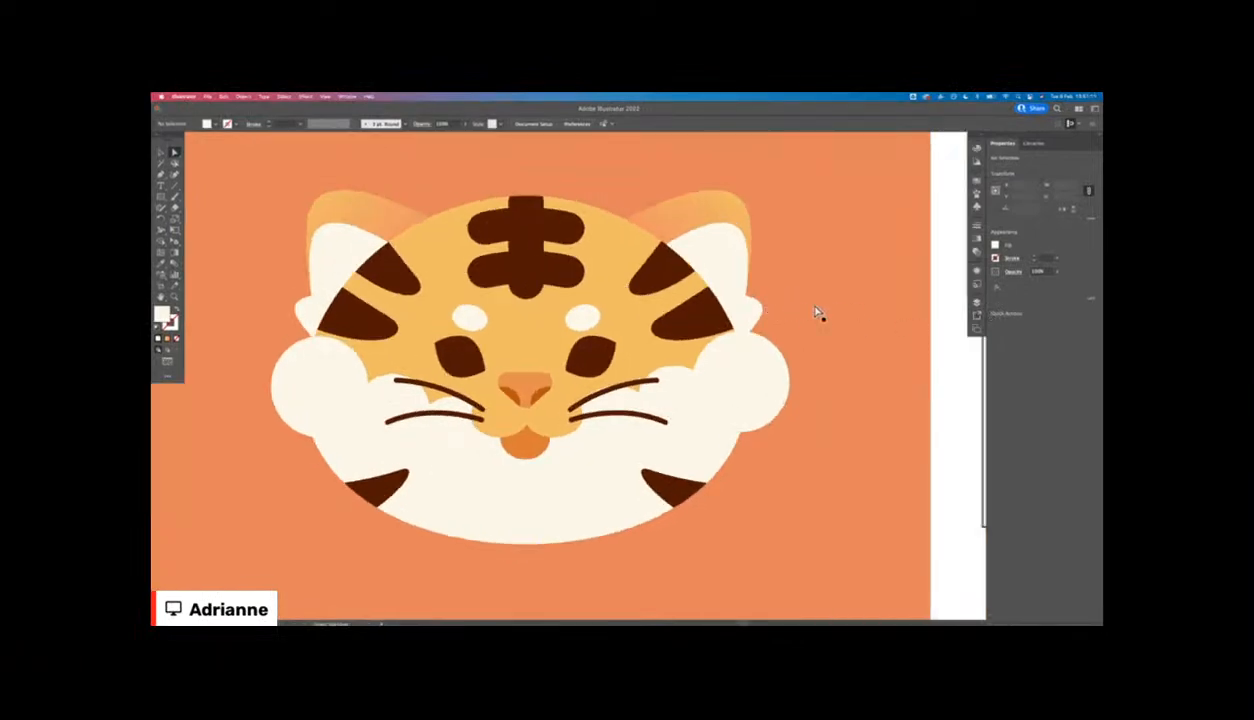
pyautogui.hscroll(-2, 836, 315)
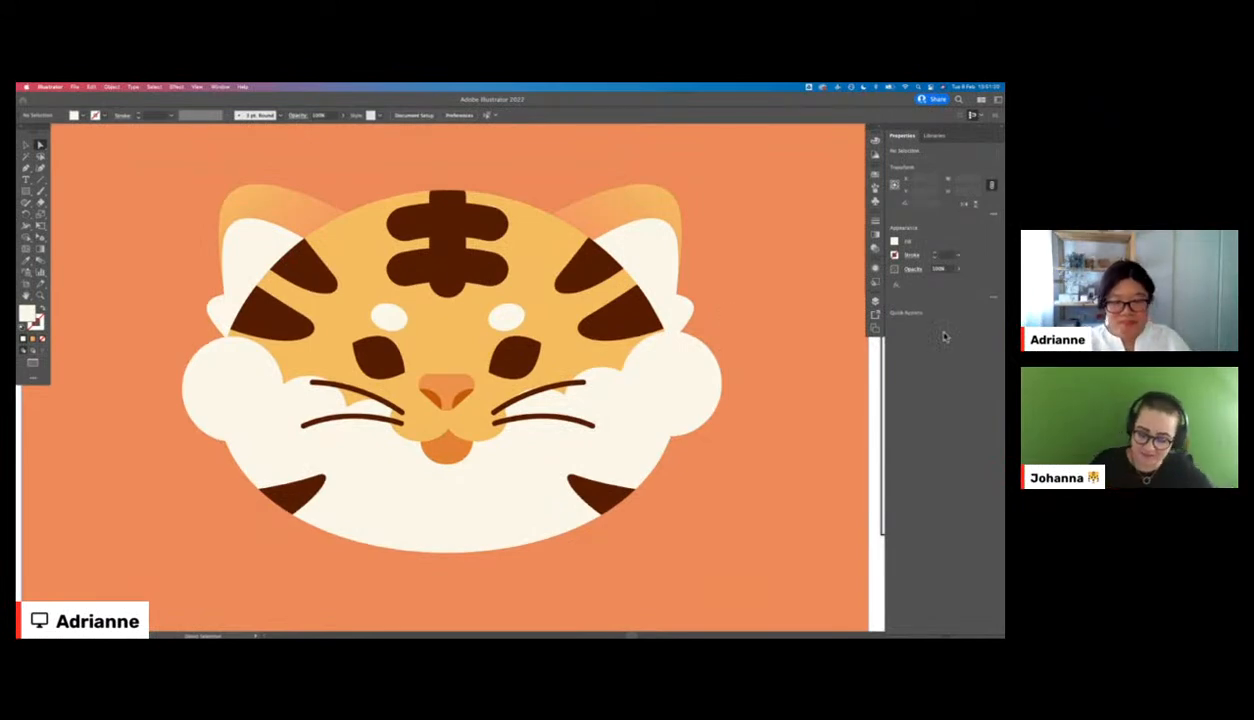
# - Switch to Chrome to view the #SpringintoFearless Lunar New Year stamp post, and return to Illustrator
pyautogui.moveTo(503, 612)
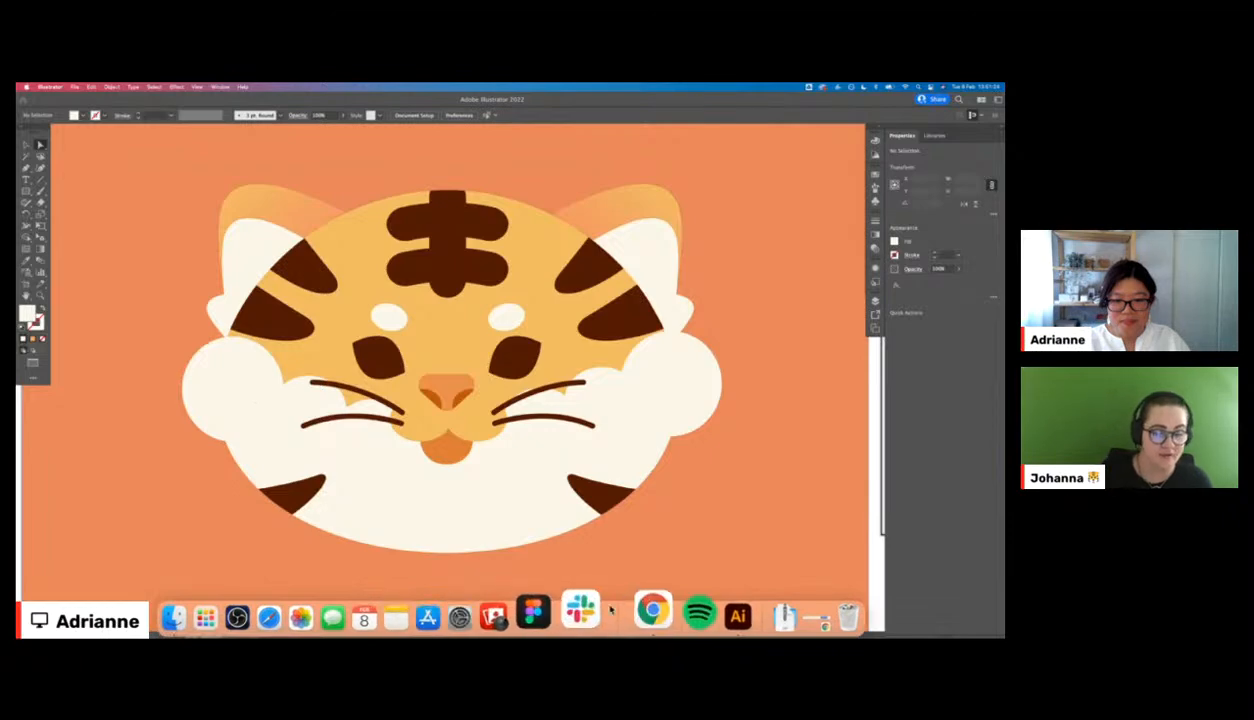
pyautogui.click(645, 612)
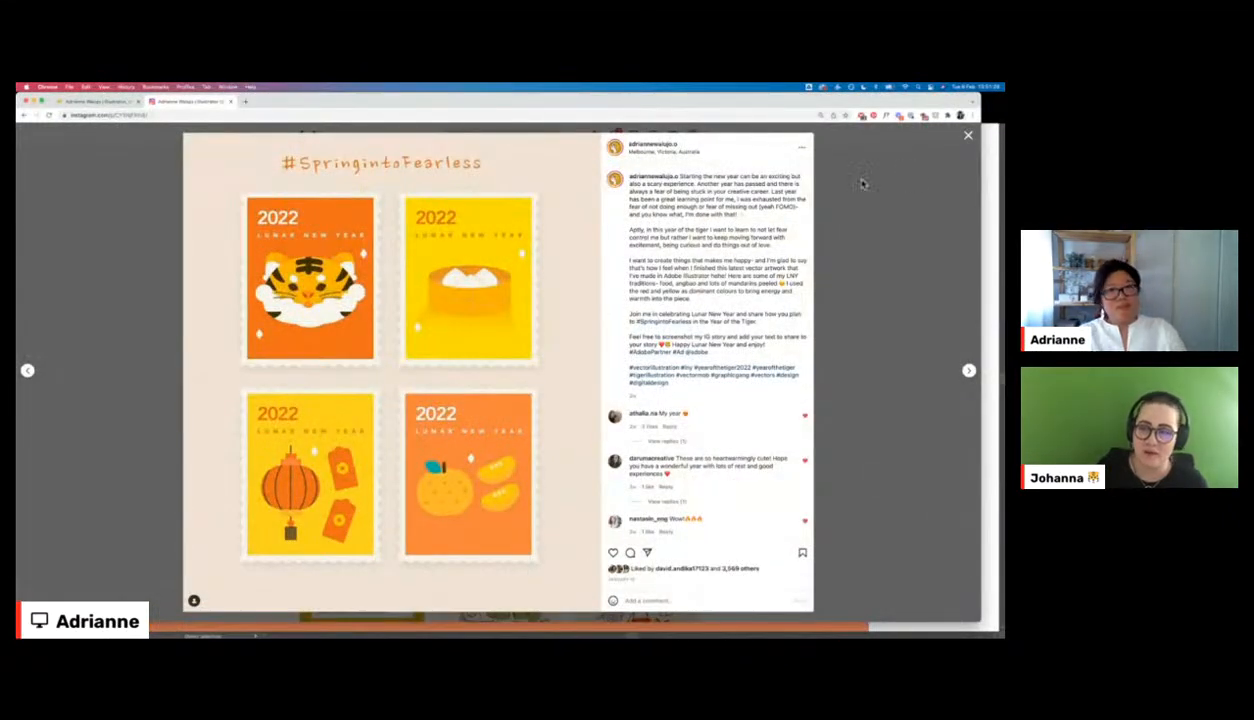
pyautogui.click(912, 258)
pyautogui.press('super+Tab')
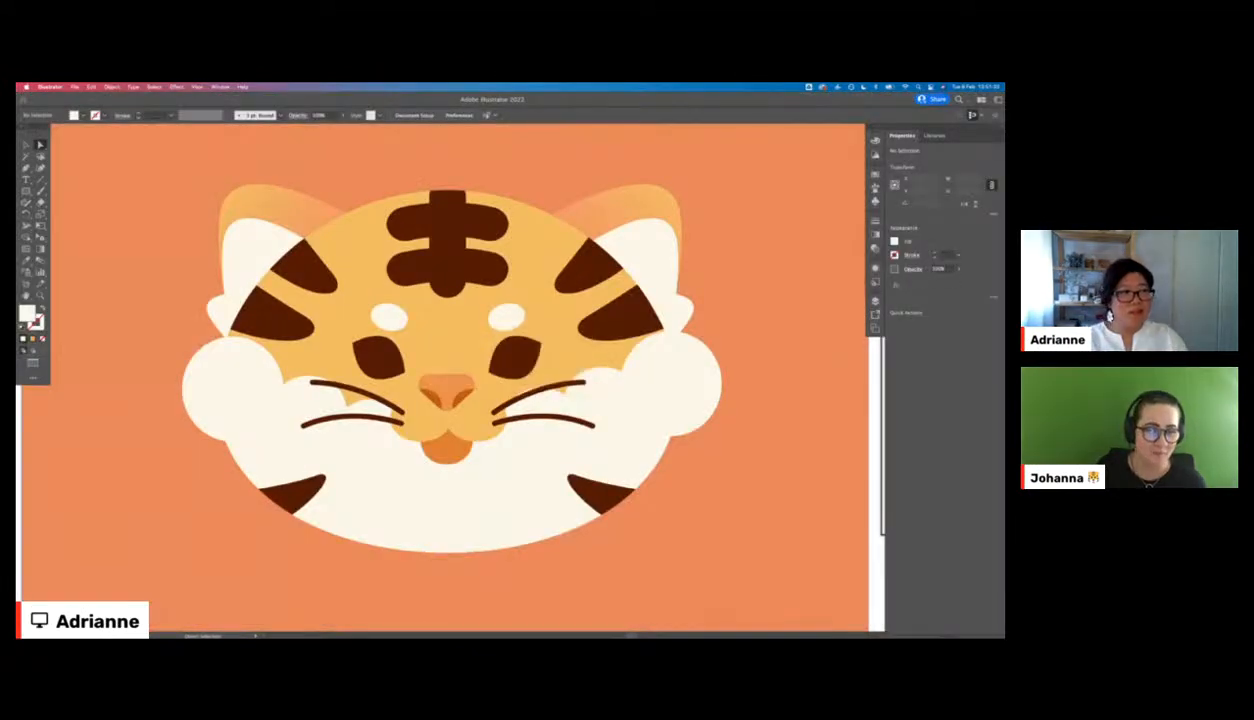
pyautogui.press('super+z')
pyautogui.press('super+z')
pyautogui.press('super+z')
pyautogui.press('super+z')
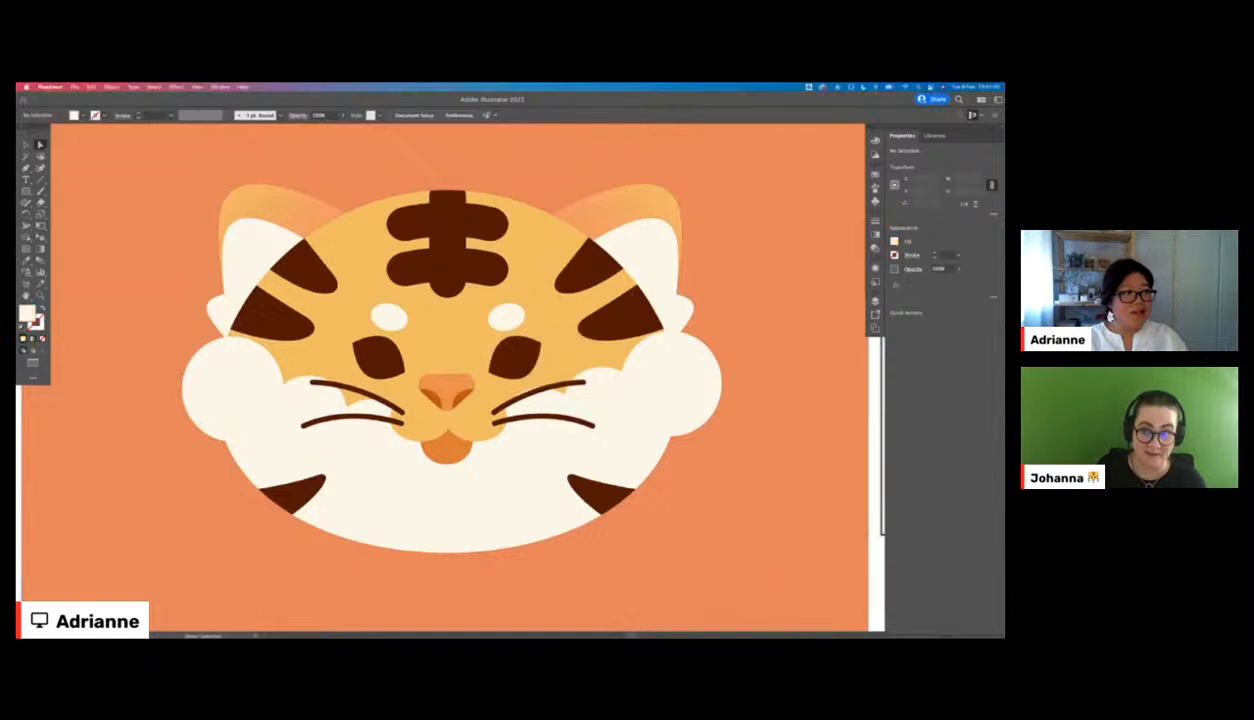
pyautogui.press('super+Tab')
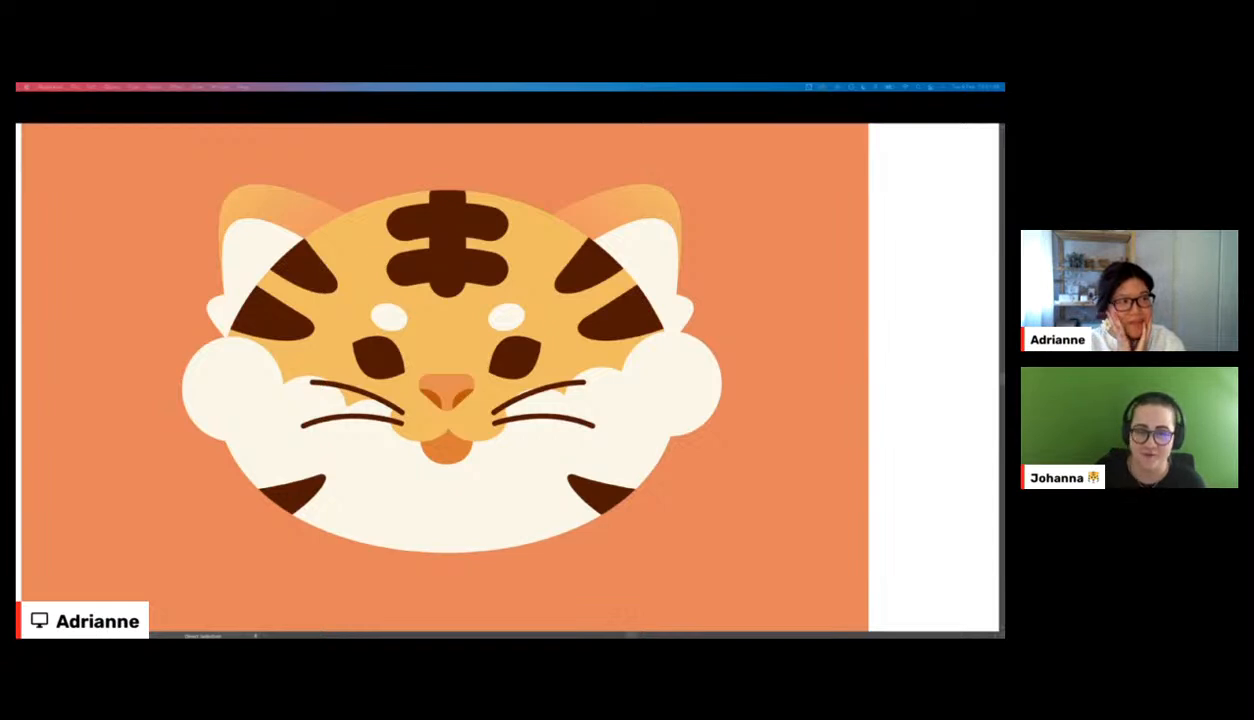
# - Show the hidden panels again and bring the document with the earlier tiger and dumpling steamer forward in full-screen view
pyautogui.press('Tab')
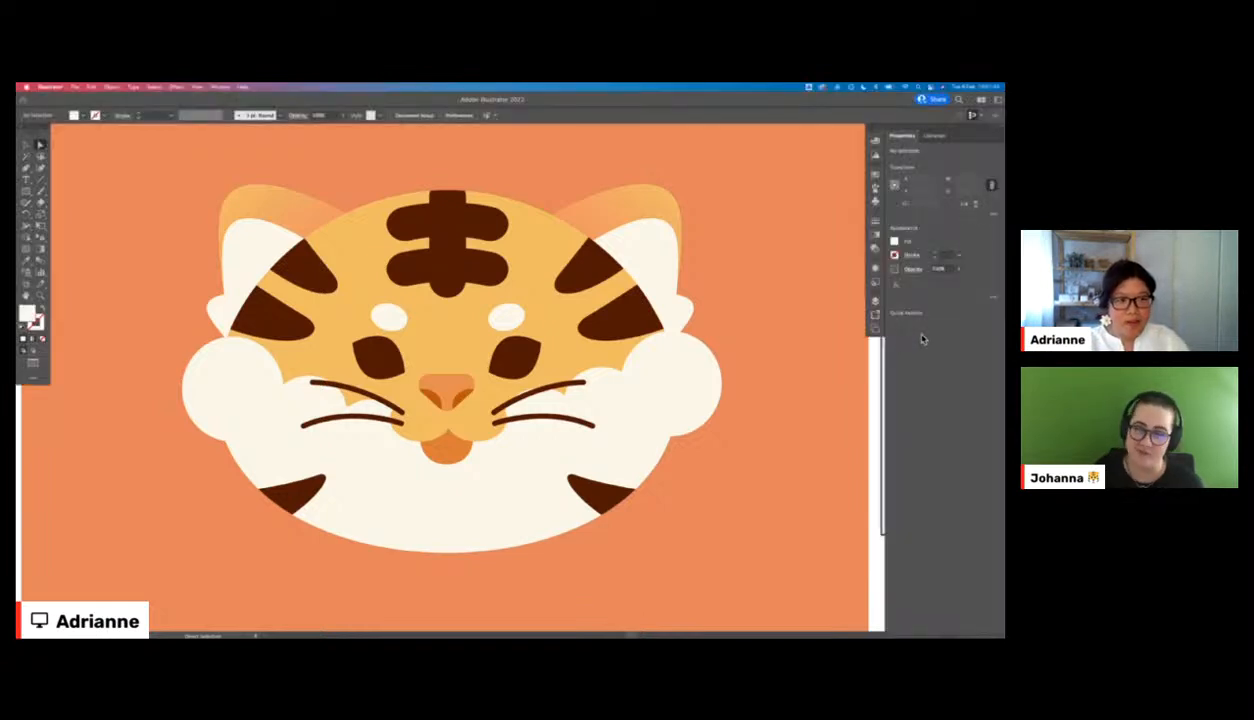
pyautogui.press('super+minus')
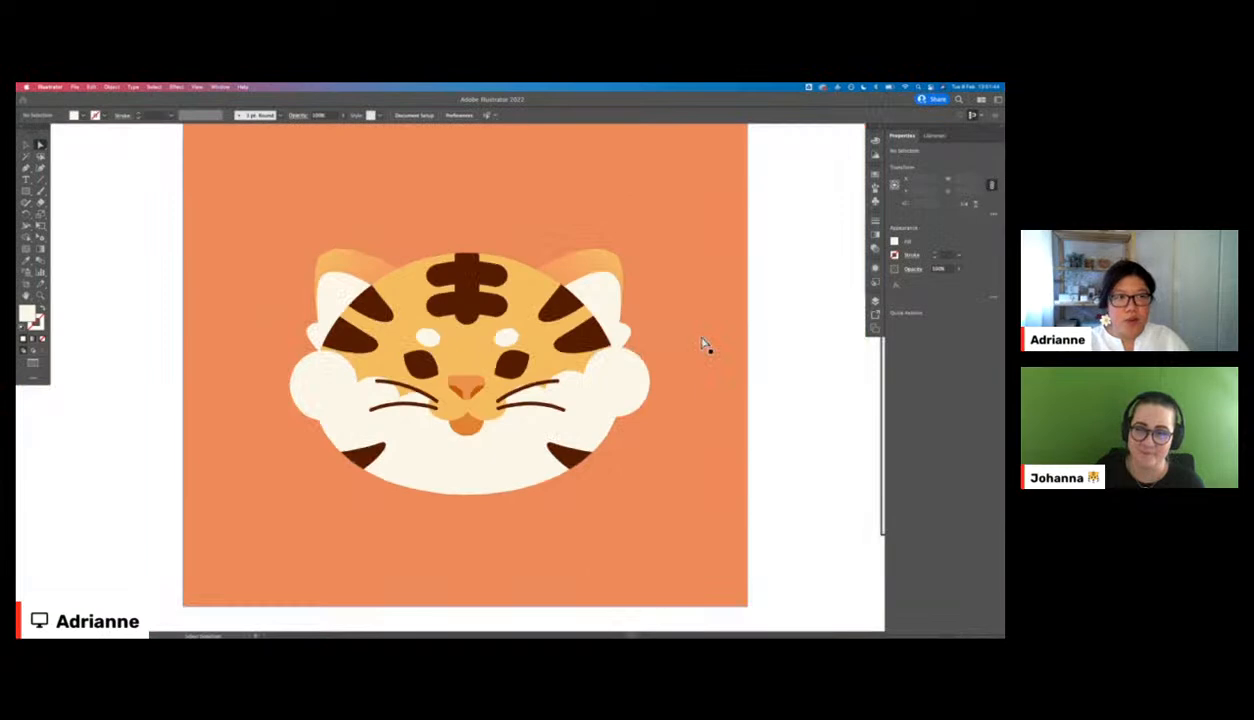
pyautogui.moveTo(539, 615)
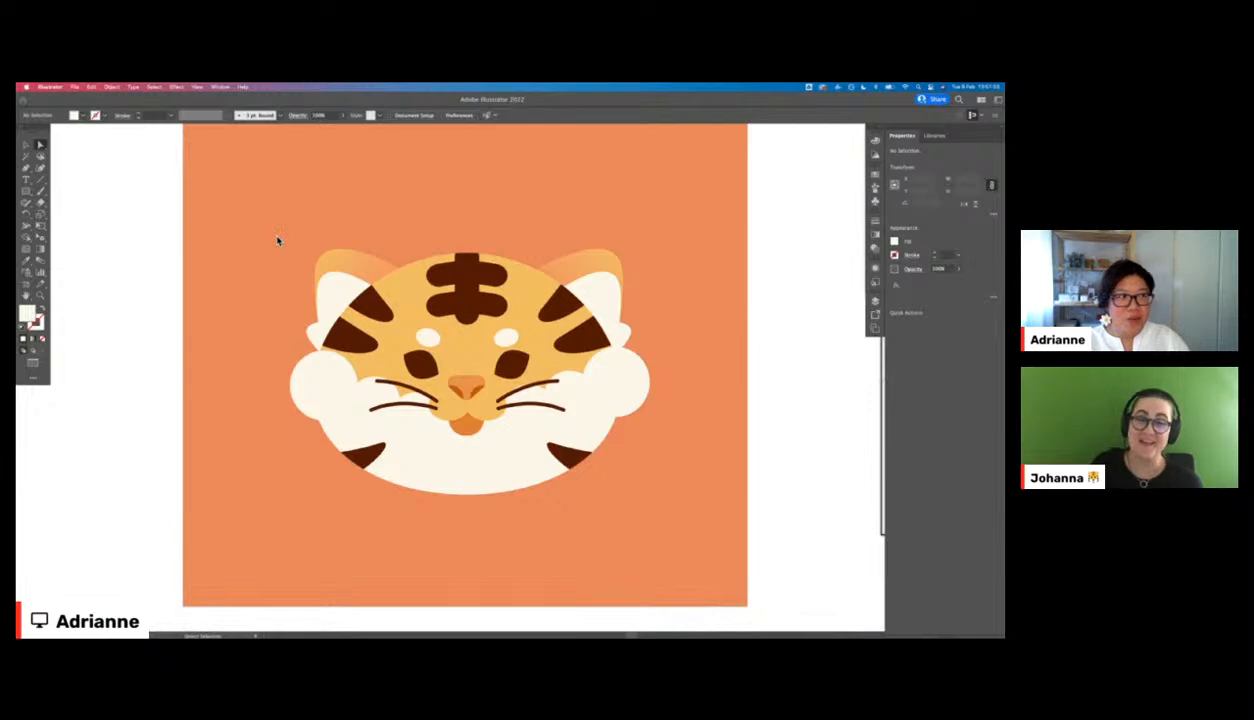
pyautogui.moveTo(1003, 163); pyautogui.dragTo(342, 162)
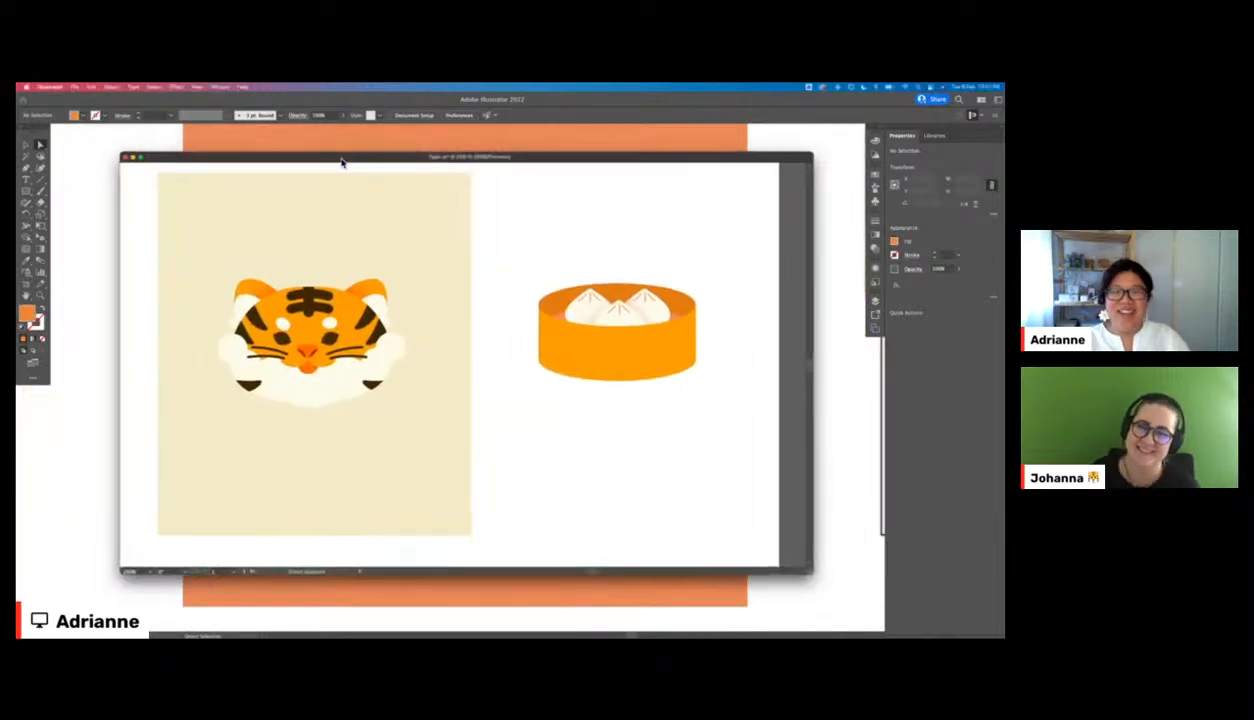
pyautogui.press('f')
# - Examine the four 2022 Lunar New Year stamps with tiger, dumplings, lantern and orange, and the #SpringintoFearless layout beside them
pyautogui.press('super+minus')
pyautogui.moveTo(528, 281); pyautogui.dragTo(315, 313)
pyautogui.hscroll(3, 315, 313)
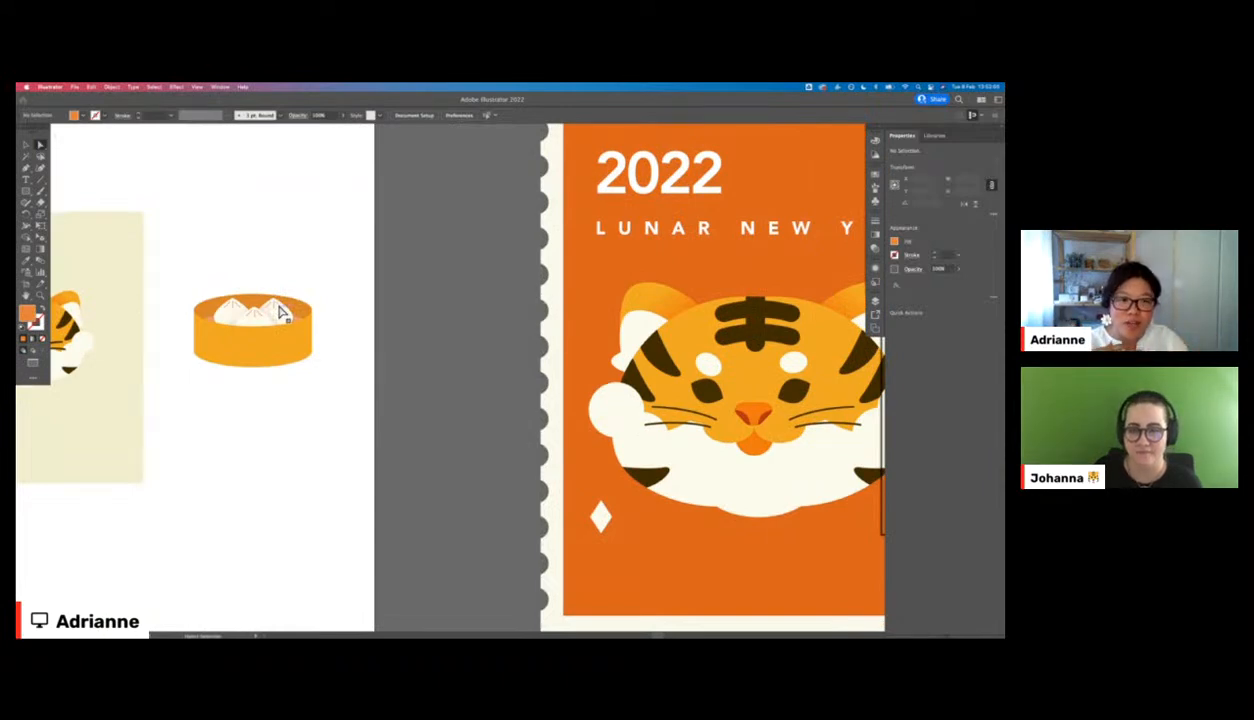
pyautogui.press('super+minus')
pyautogui.hscroll(4, 294, 311)
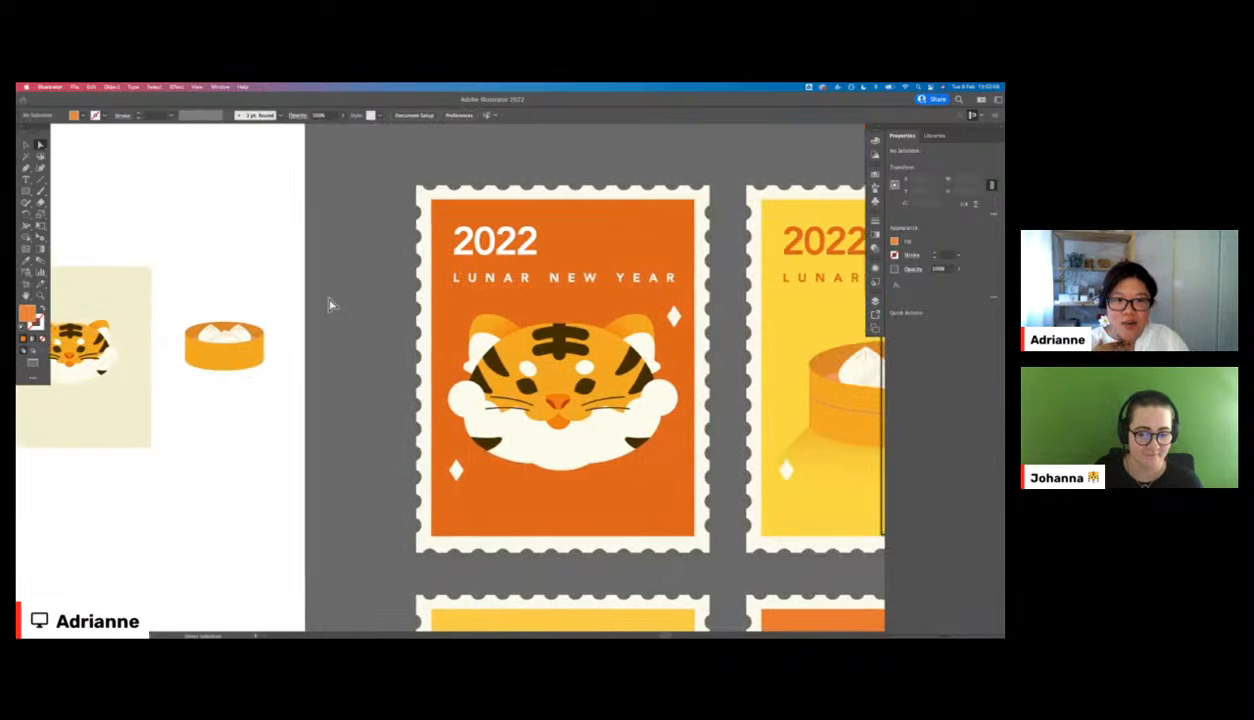
pyautogui.hscroll(3, 330, 305)
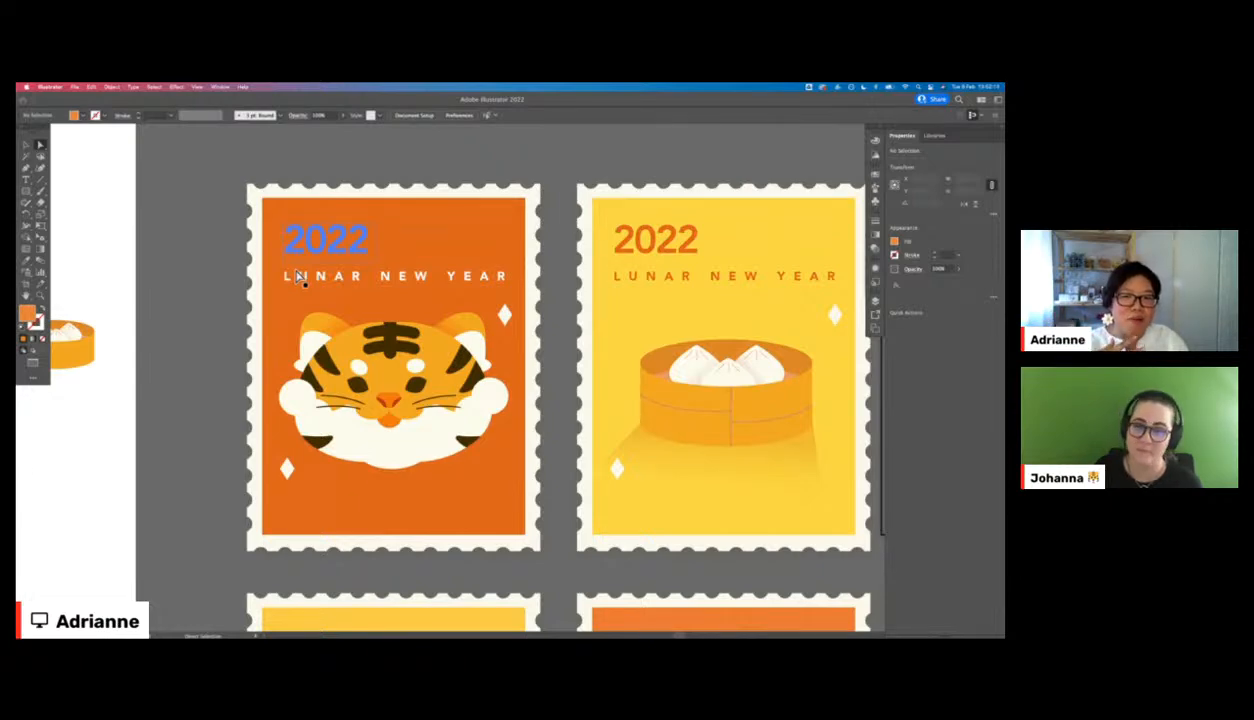
pyautogui.hotkey('ctrl', '-')
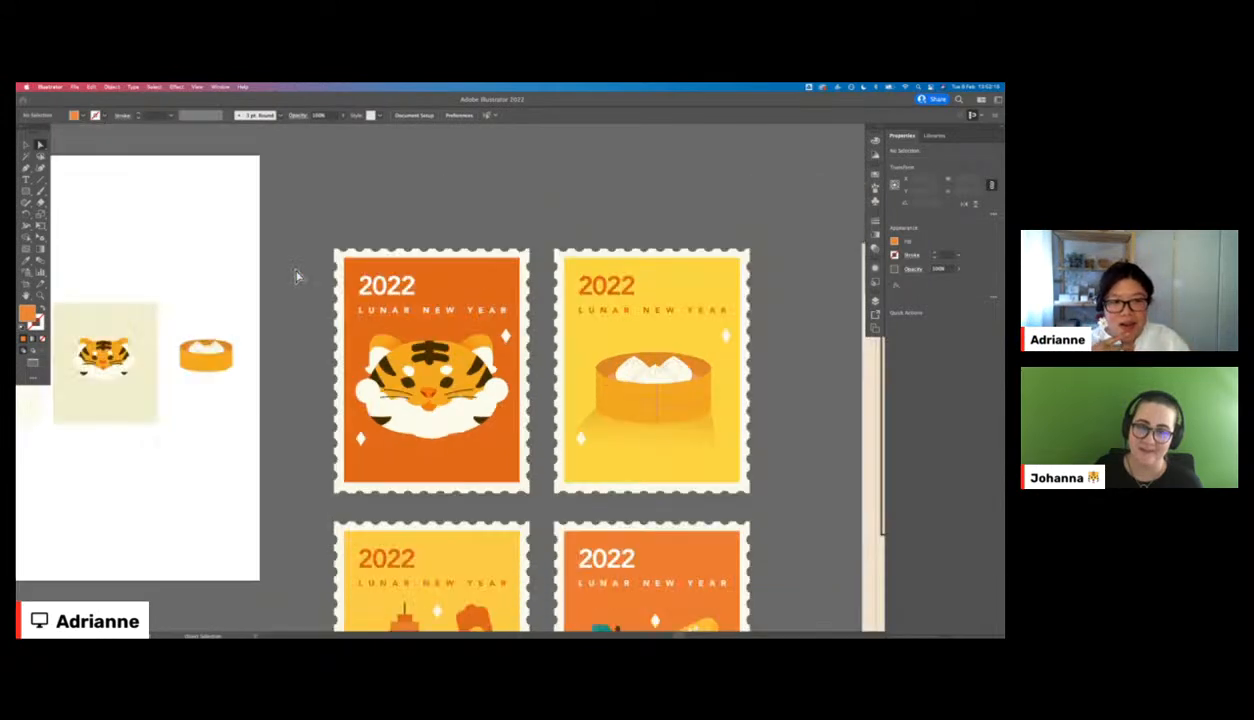
pyautogui.hscroll(5, 296, 276)
pyautogui.scroll(-4, 296, 276)
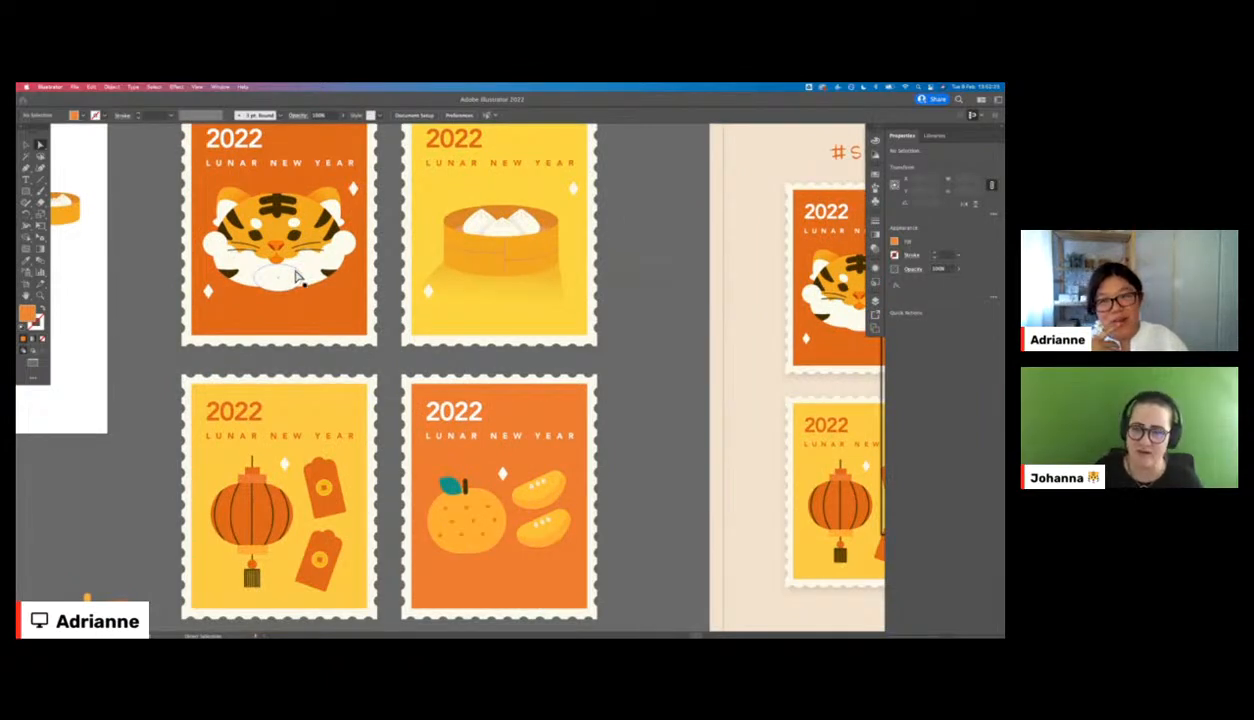
pyautogui.hscroll(5, 296, 278)
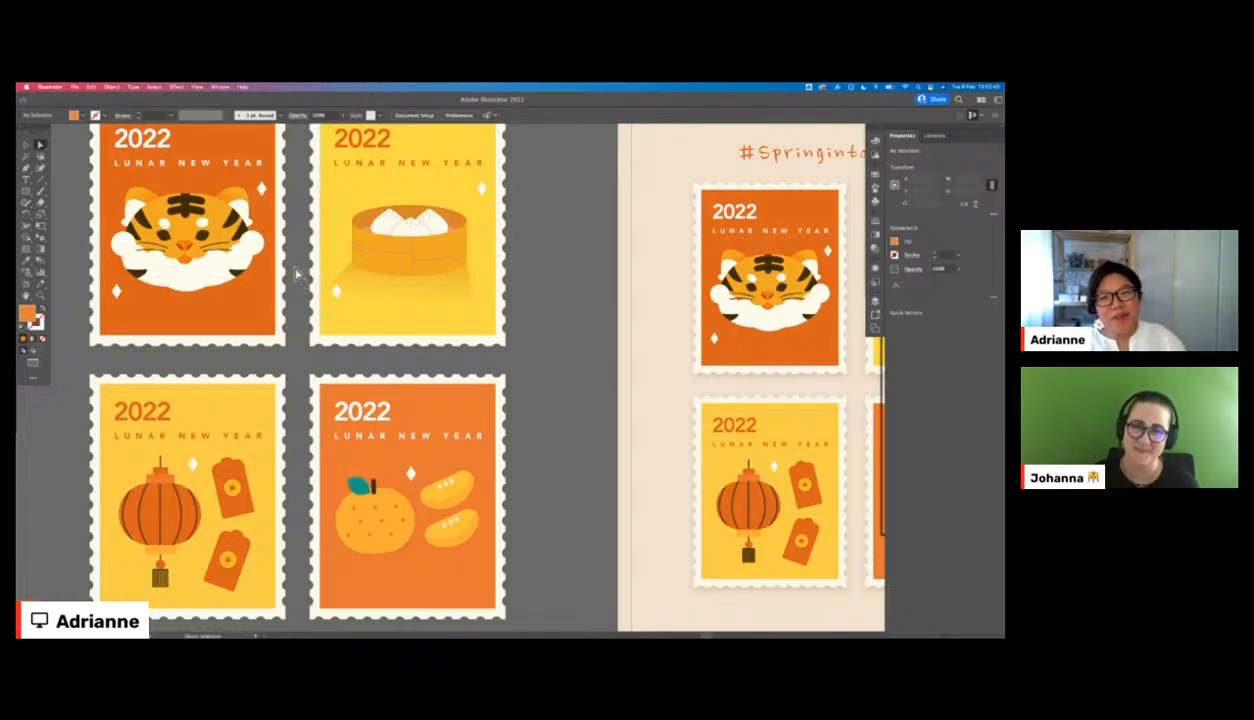
pyautogui.scroll(1, 296, 272)
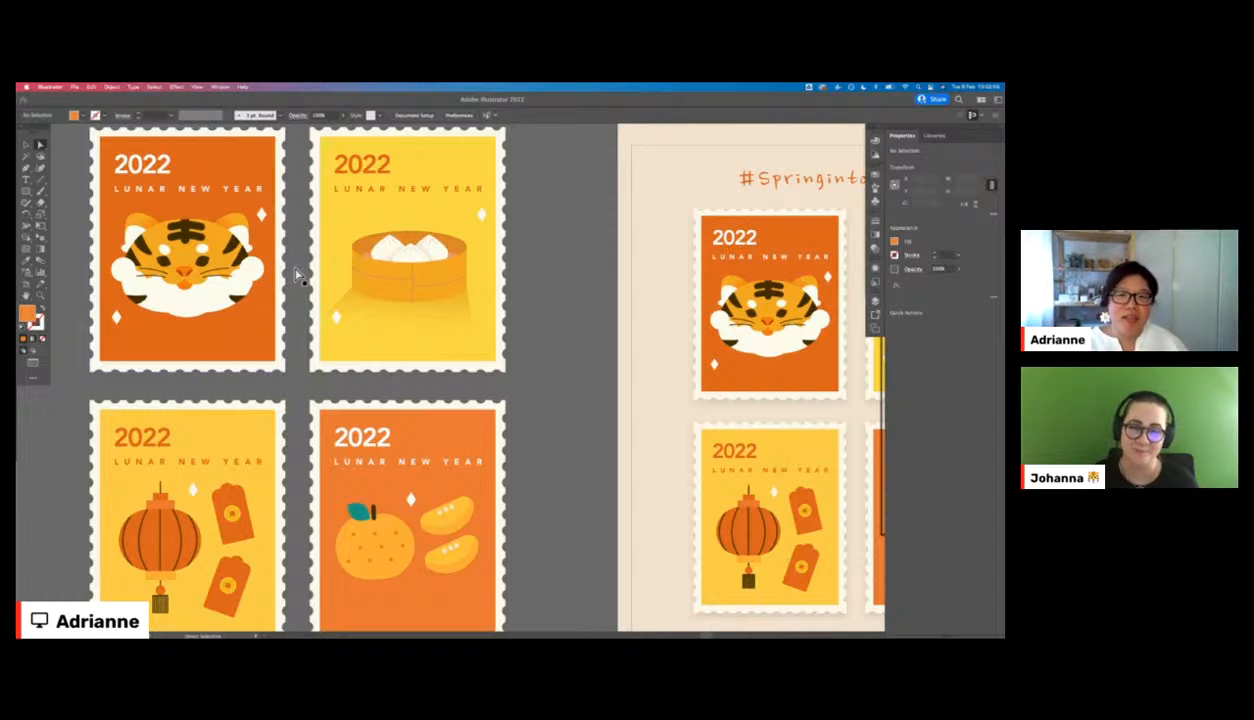
pyautogui.hscroll(2, 297, 276)
pyautogui.hscroll(4, 289, 324)
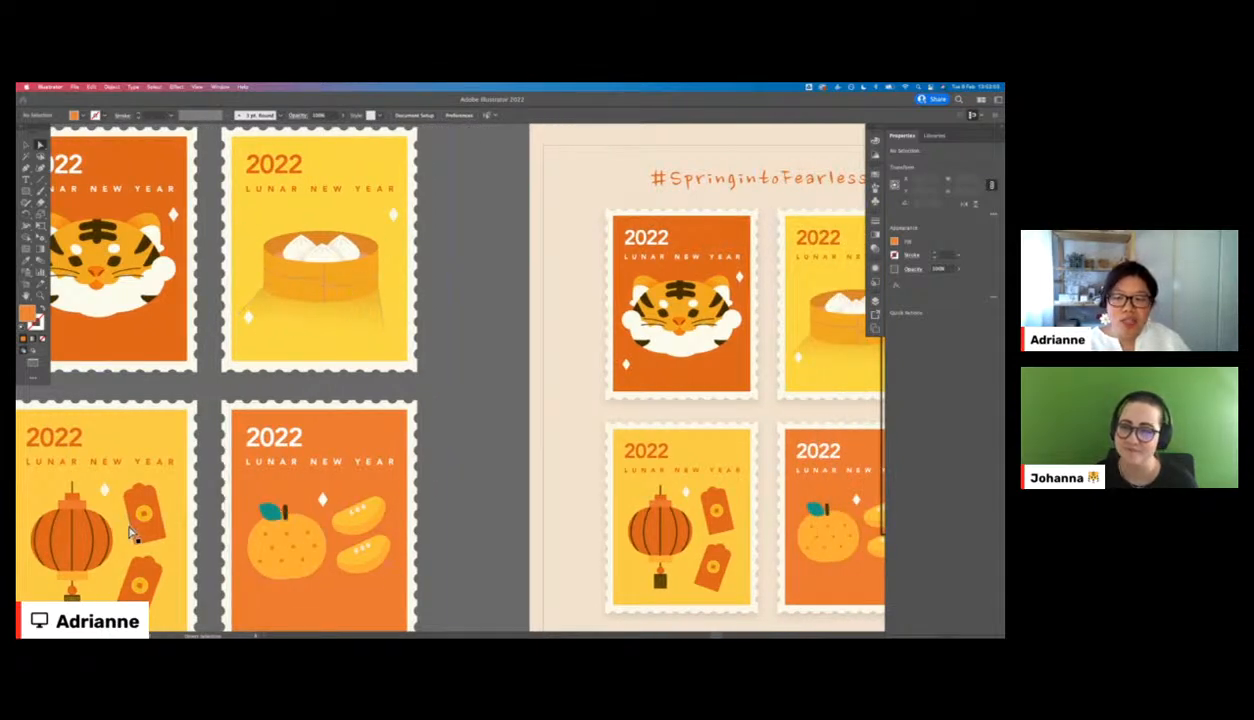
pyautogui.hscroll(-3, 147, 543)
pyautogui.hscroll(-1, 147, 543)
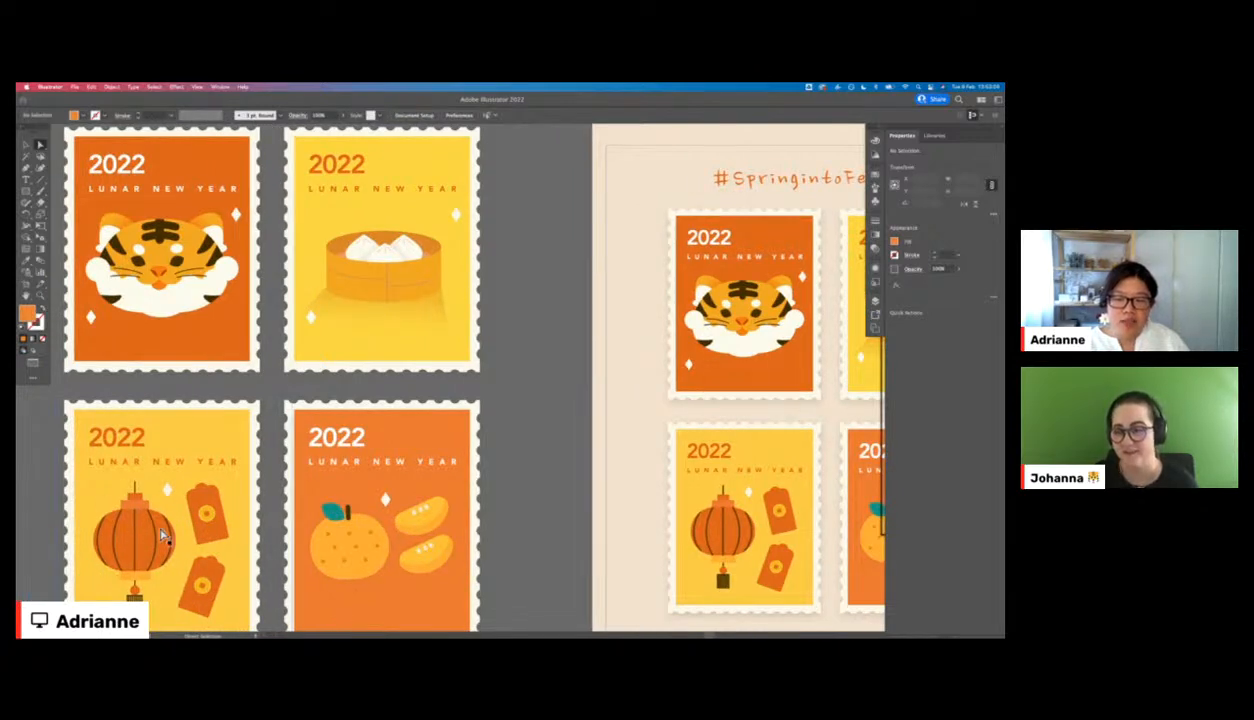
pyautogui.scroll(-2, 160, 533)
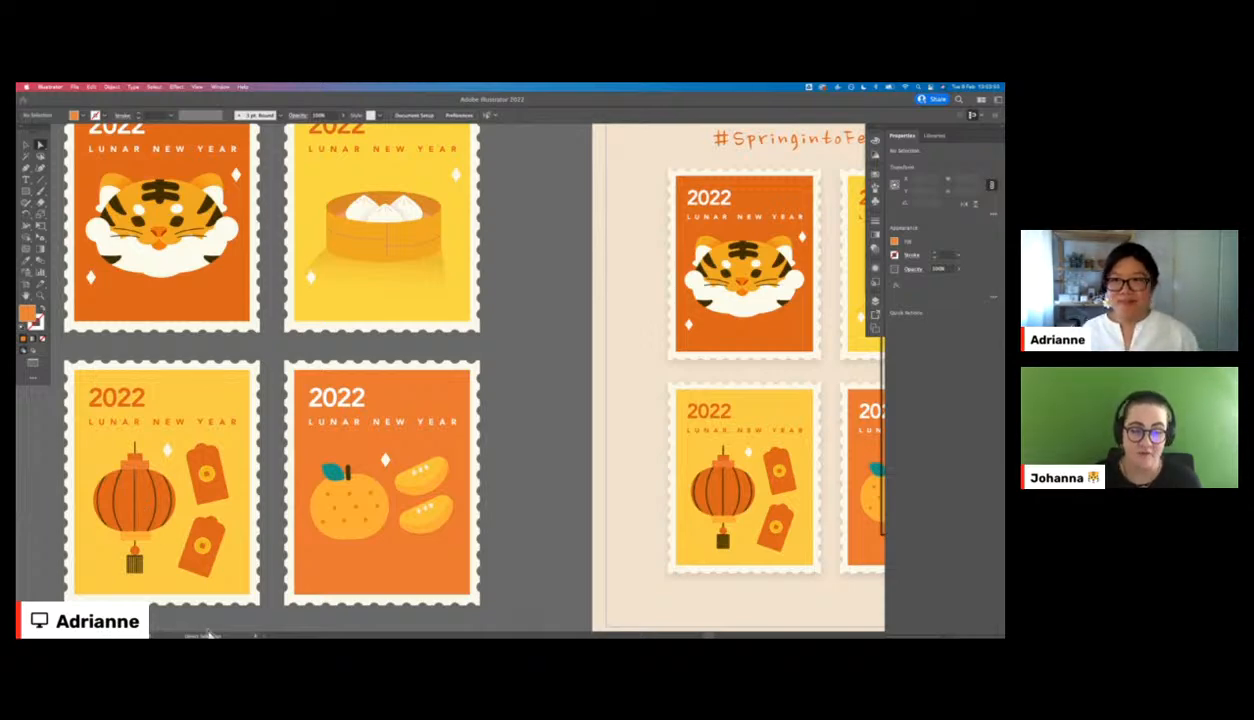
pyautogui.scroll(3, 357, 487)
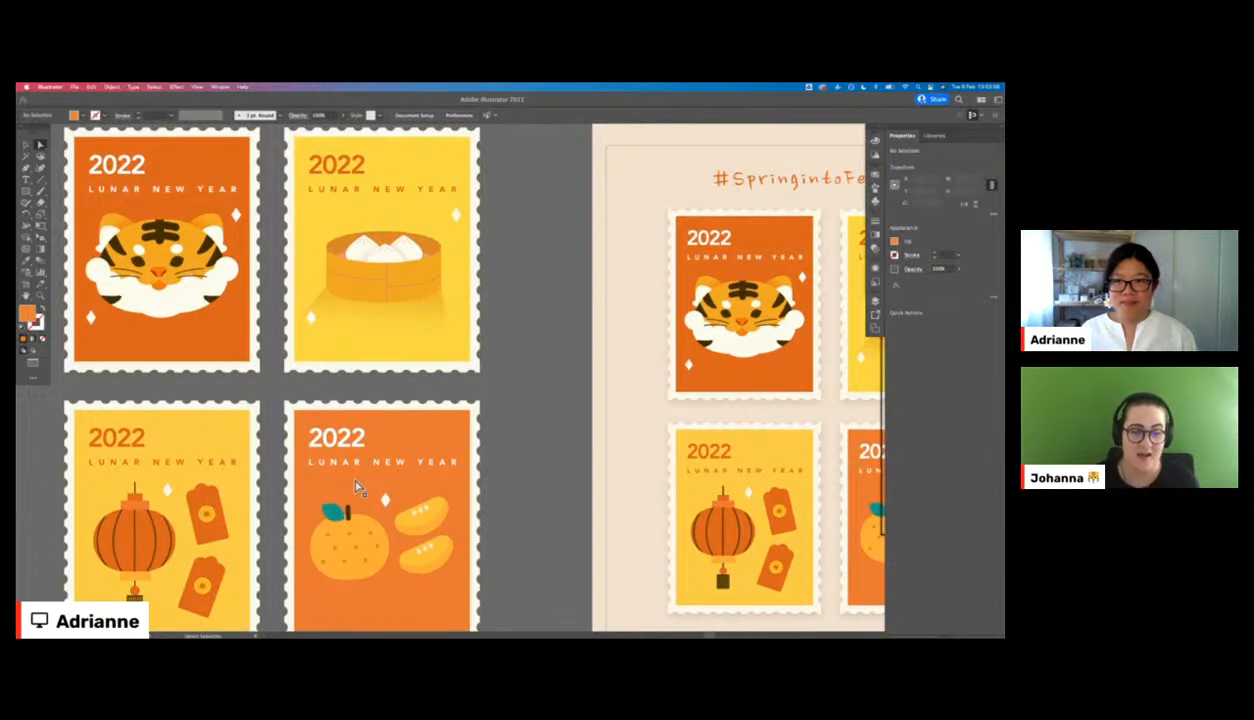